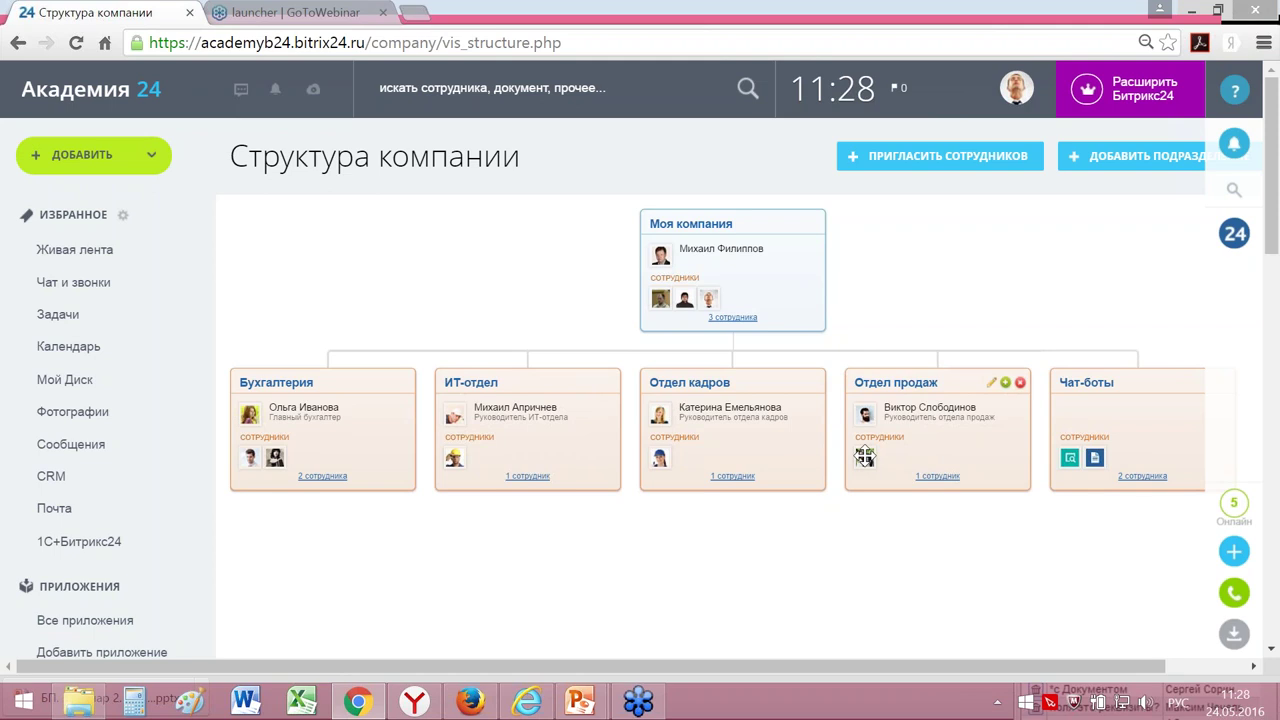
Step: Check the profile cards of the sales manager, the lawyer and the chief accountant in the company structure
{"action": "mouse_move", "coordinate": [864, 457]}
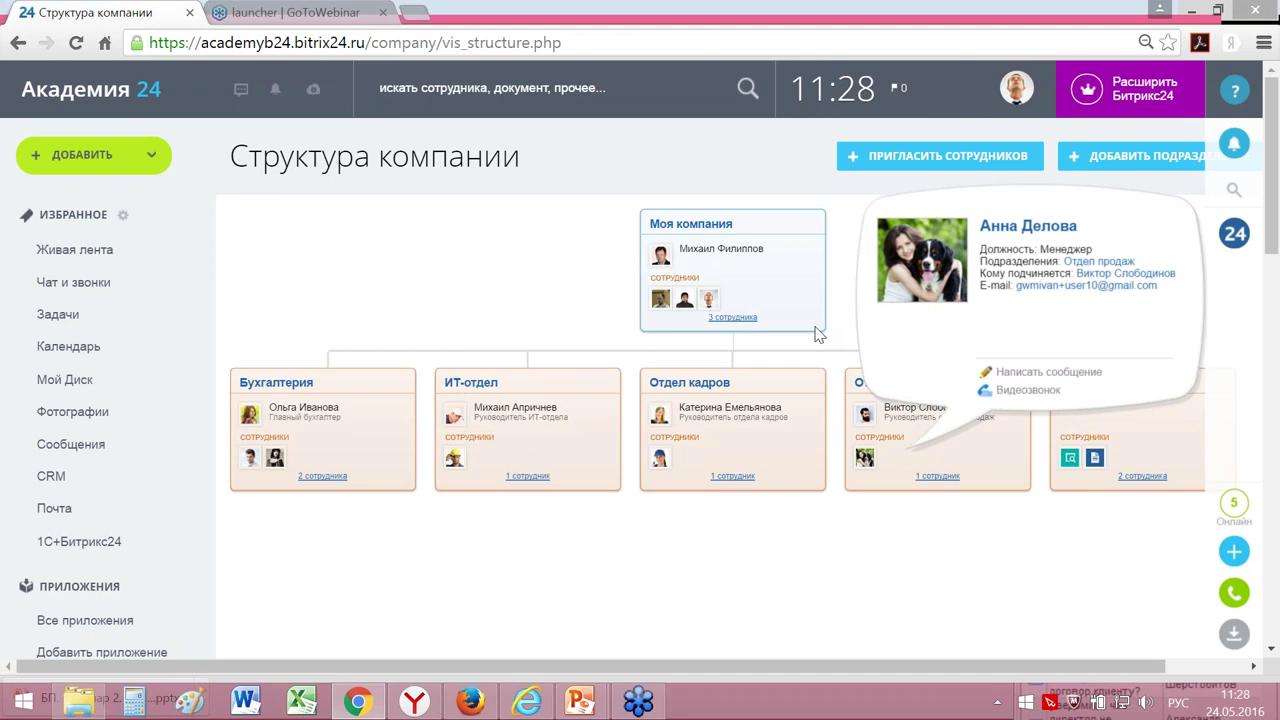
{"action": "mouse_move", "coordinate": [710, 297]}
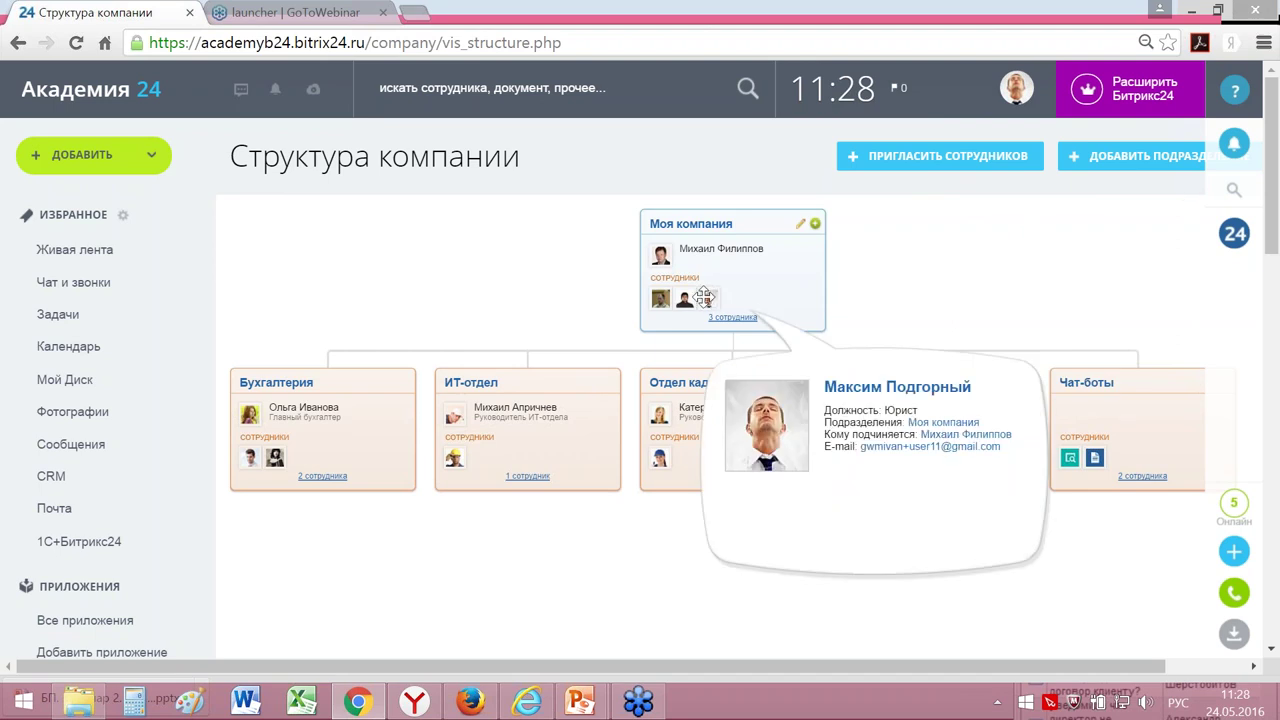
{"action": "mouse_move", "coordinate": [303, 407]}
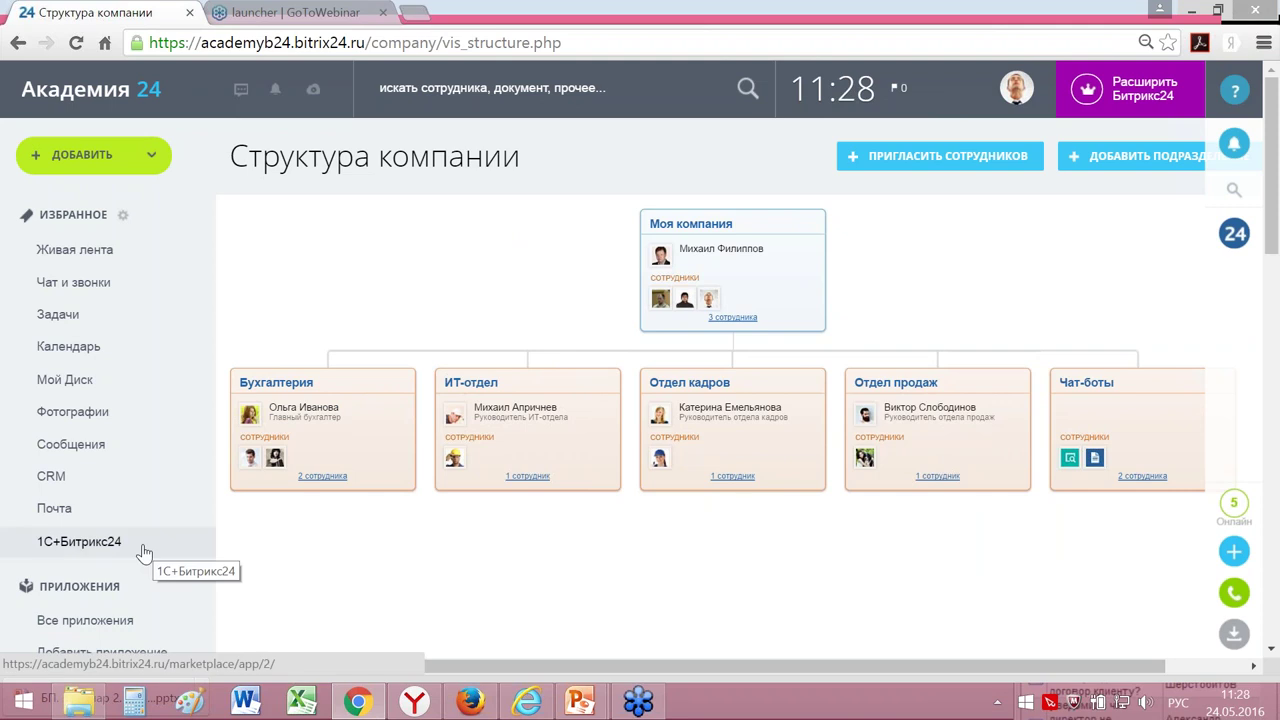
Step: Go to the live feed processes (Процессы в ленте) and start creating a new process
{"action": "scroll", "coordinate": [143, 551], "scroll_direction": "down", "scroll_amount": 5}
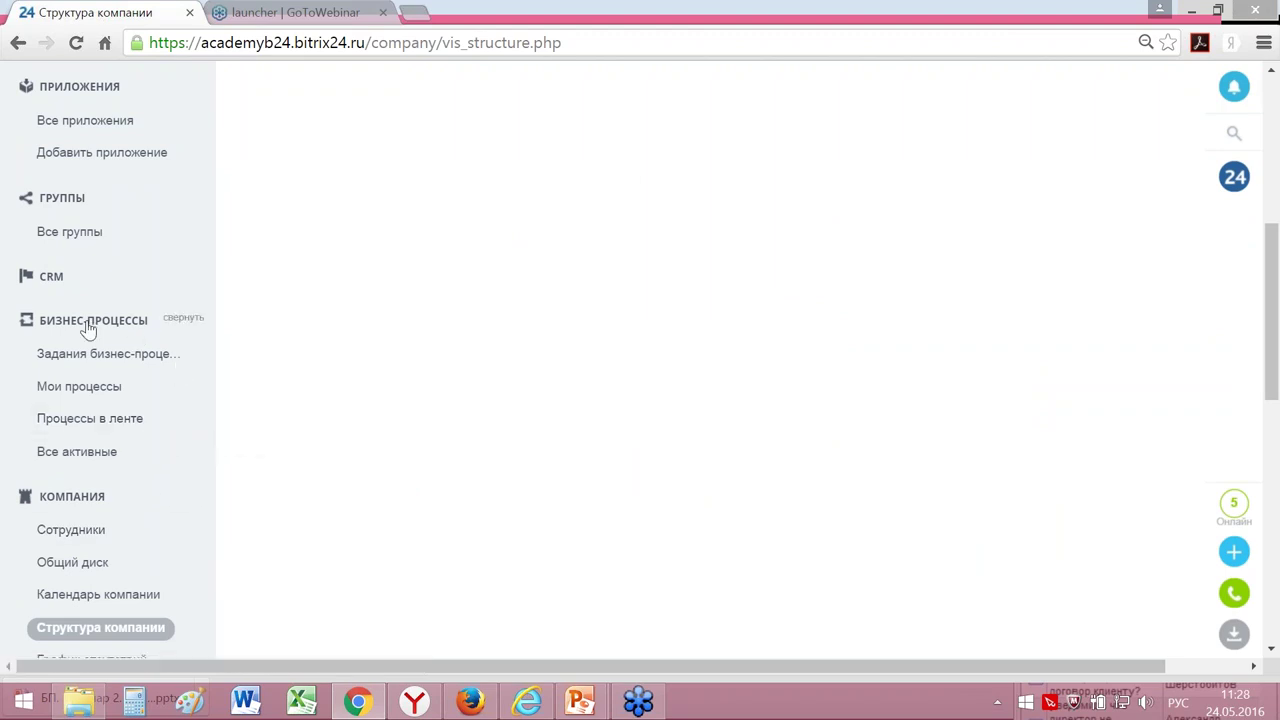
{"action": "left_click", "coordinate": [90, 418]}
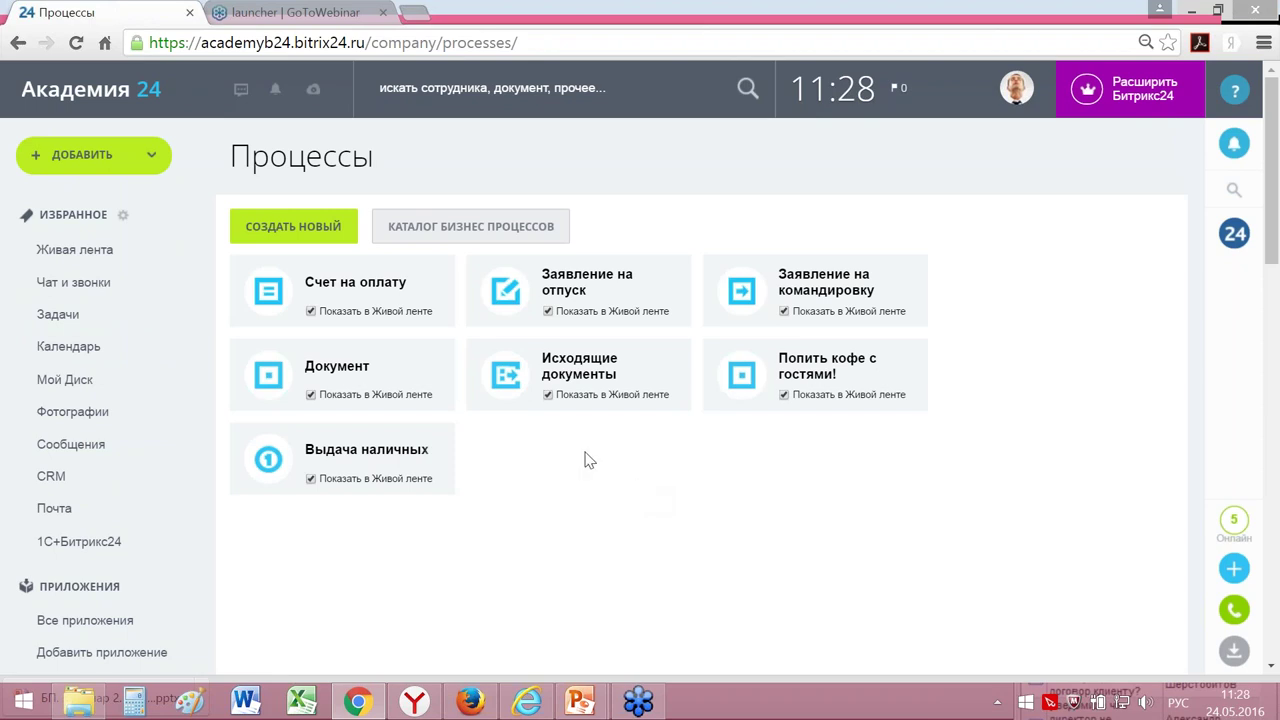
{"action": "left_click", "coordinate": [335, 242]}
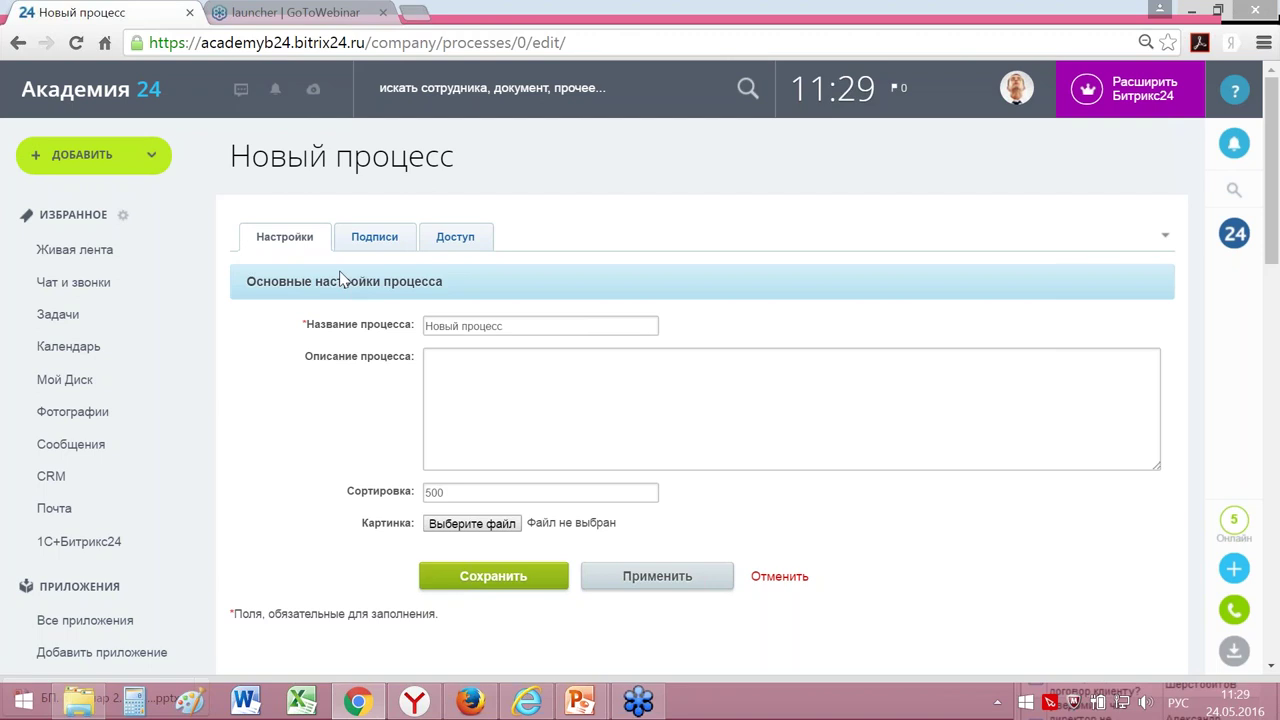
Step: Replace the default process name with "Оформление договора"
{"action": "left_click_drag", "start_coordinate": [503, 326], "coordinate": [437, 325]}
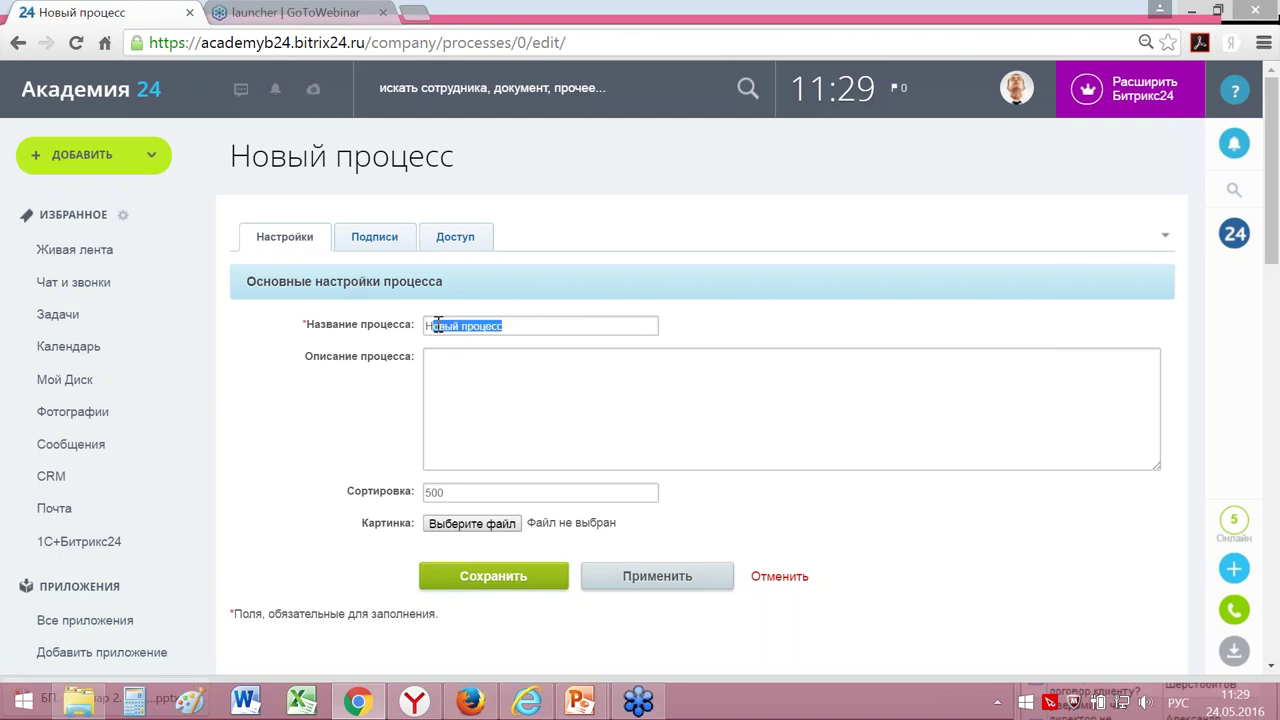
{"action": "key", "text": "BackSpace"}
{"action": "key", "text": "BackSpace"}
{"action": "type", "text": "О"}
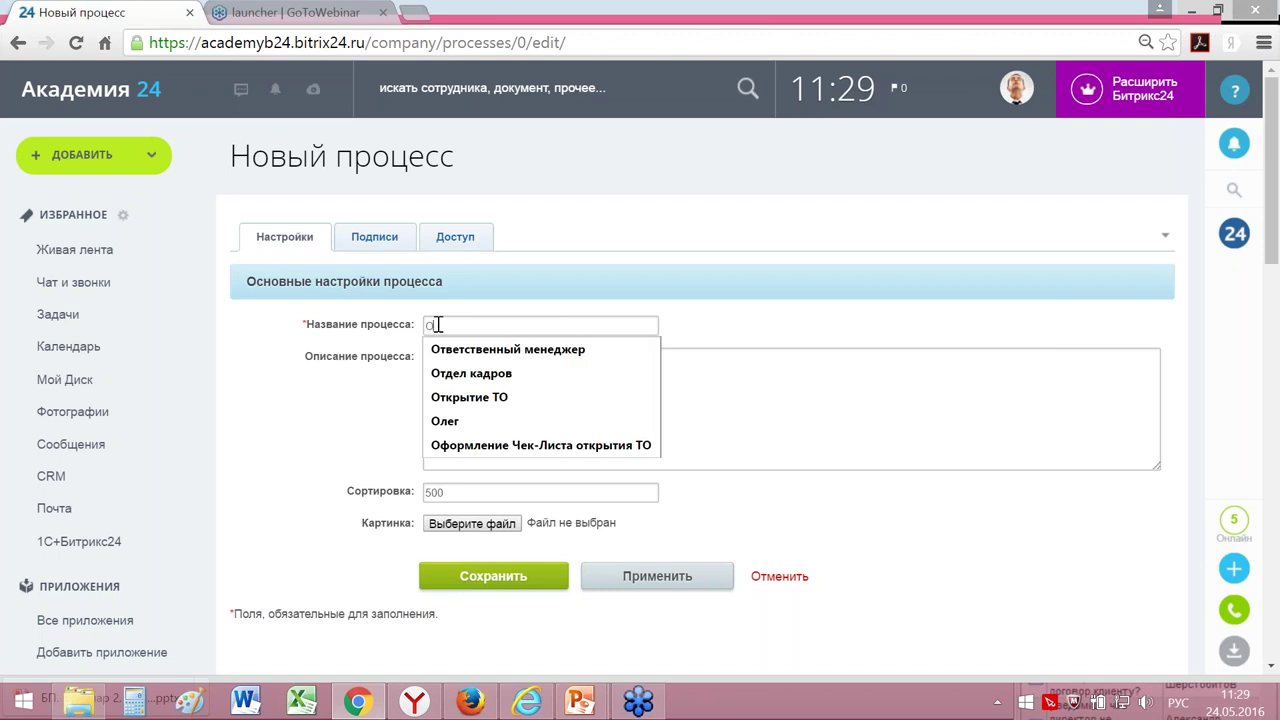
{"action": "type", "text": "фор"}
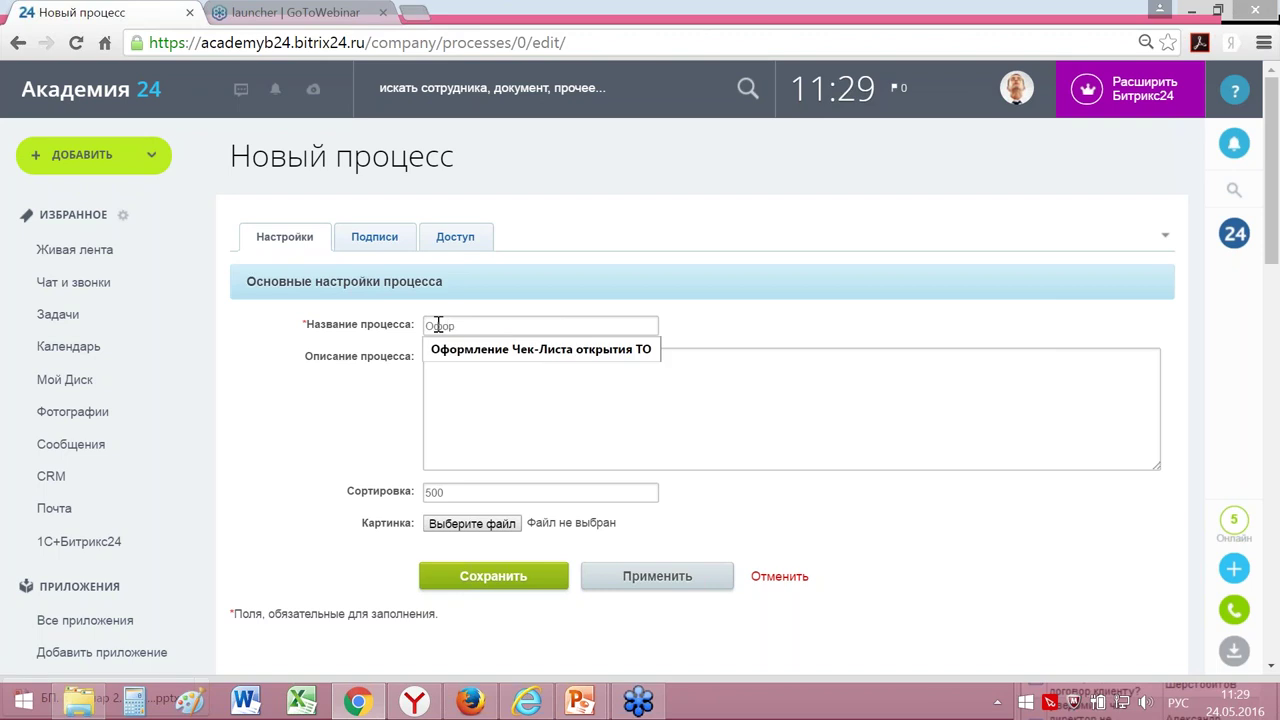
{"action": "type", "text": "мление догов"}
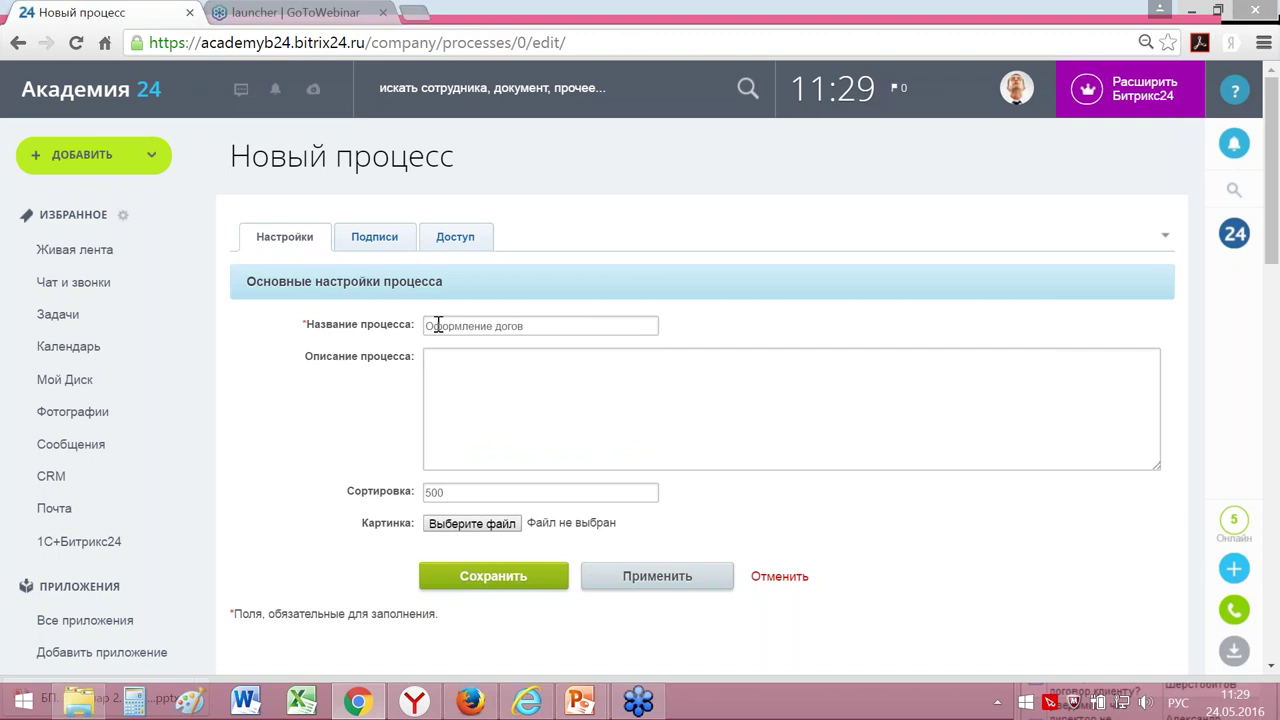
{"action": "type", "text": "ора"}
Step: Fill in the process description as "Оформление договора с клиентом", reusing the process name text
{"action": "left_click_drag", "start_coordinate": [553, 331], "coordinate": [410, 329]}
{"action": "key", "text": "ctrl+c"}
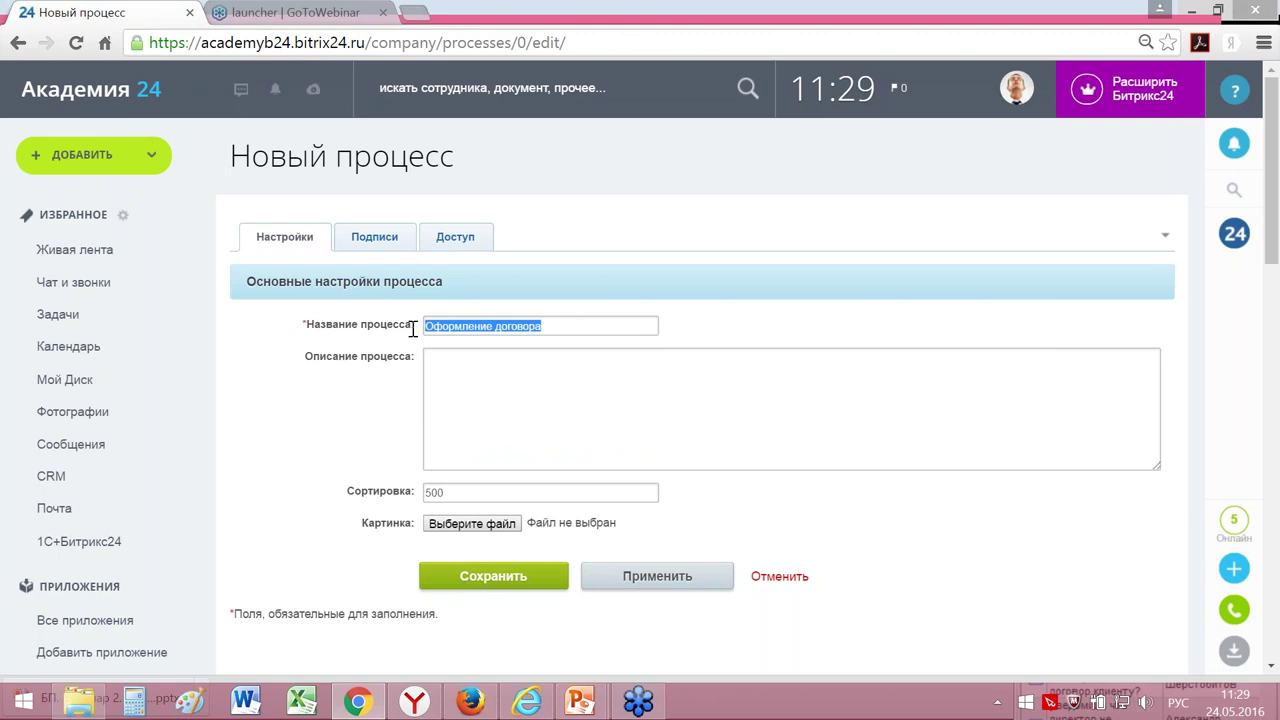
{"action": "left_click", "coordinate": [464, 361]}
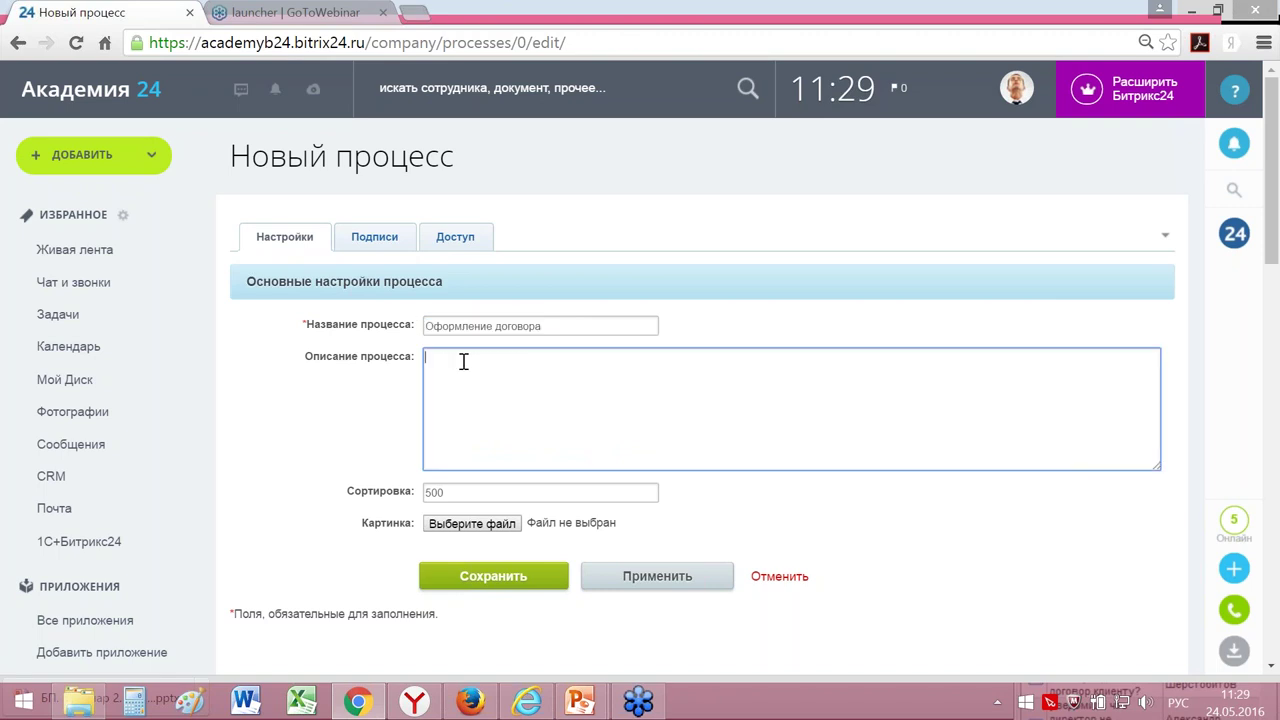
{"action": "key", "text": "ctrl+v"}
{"action": "type", "text": "с клиентом"}
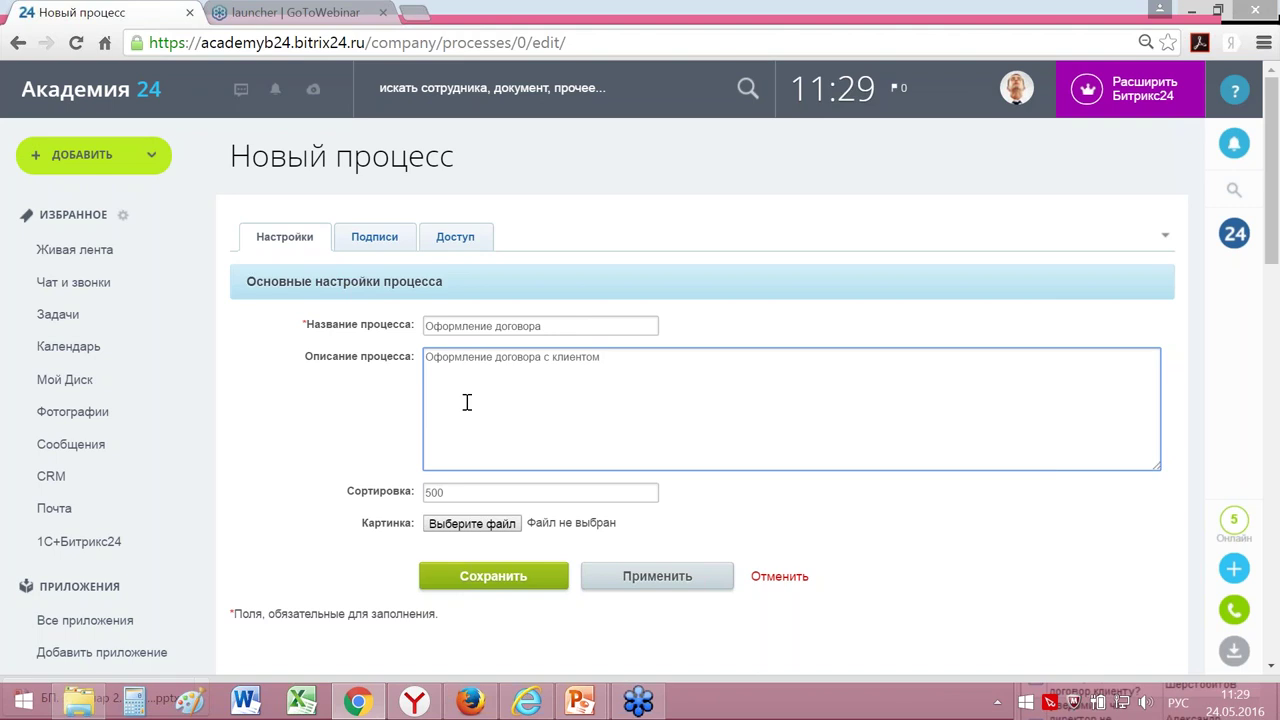
Step: Attach "Картинка Оформление договора.jpg" from _Академия Битрикс > Вебинар 2 > Материалы для вебинара as the process picture
{"action": "left_click", "coordinate": [456, 525]}
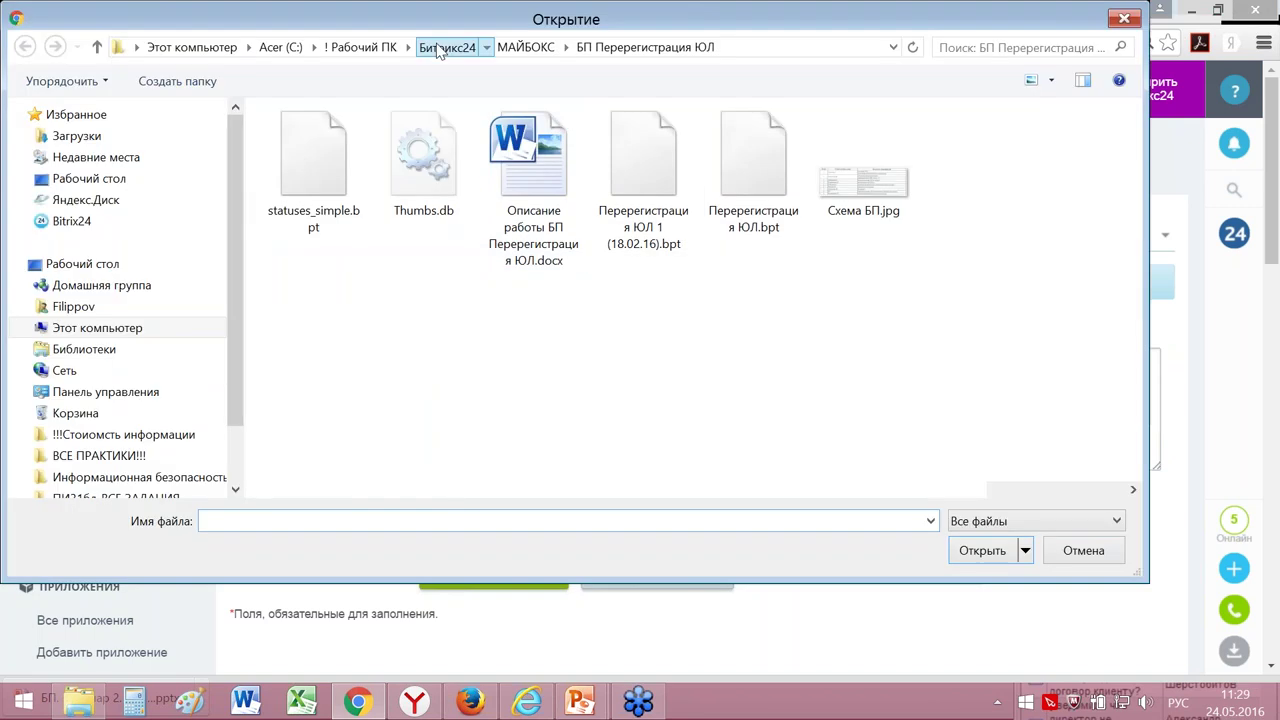
{"action": "left_click", "coordinate": [445, 48]}
{"action": "double_click", "coordinate": [325, 157]}
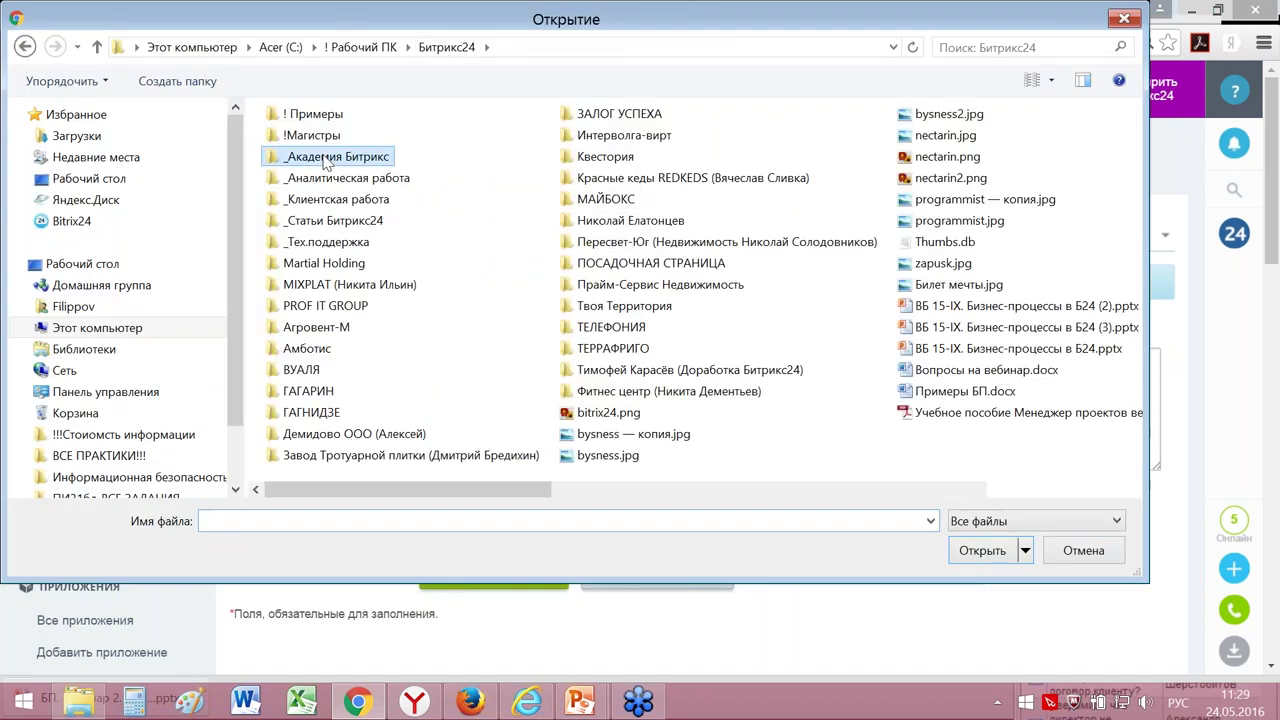
{"action": "double_click", "coordinate": [302, 163]}
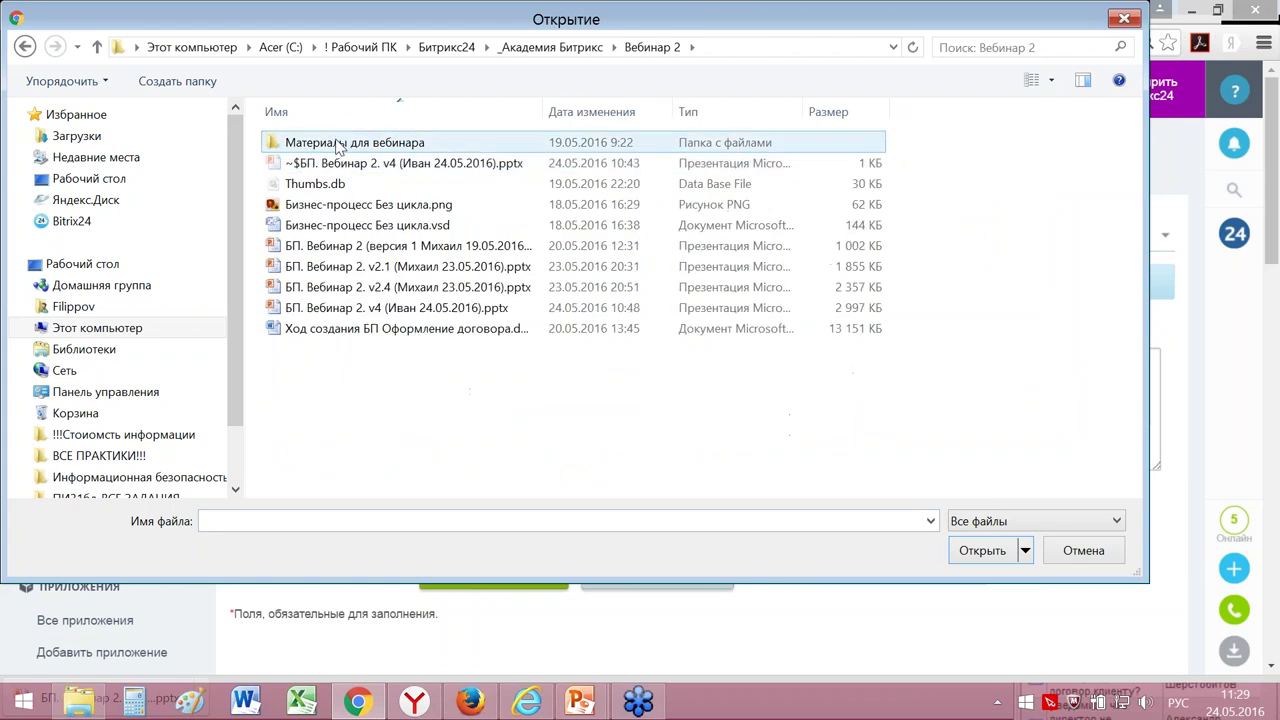
{"action": "double_click", "coordinate": [338, 146]}
{"action": "left_click", "coordinate": [750, 188]}
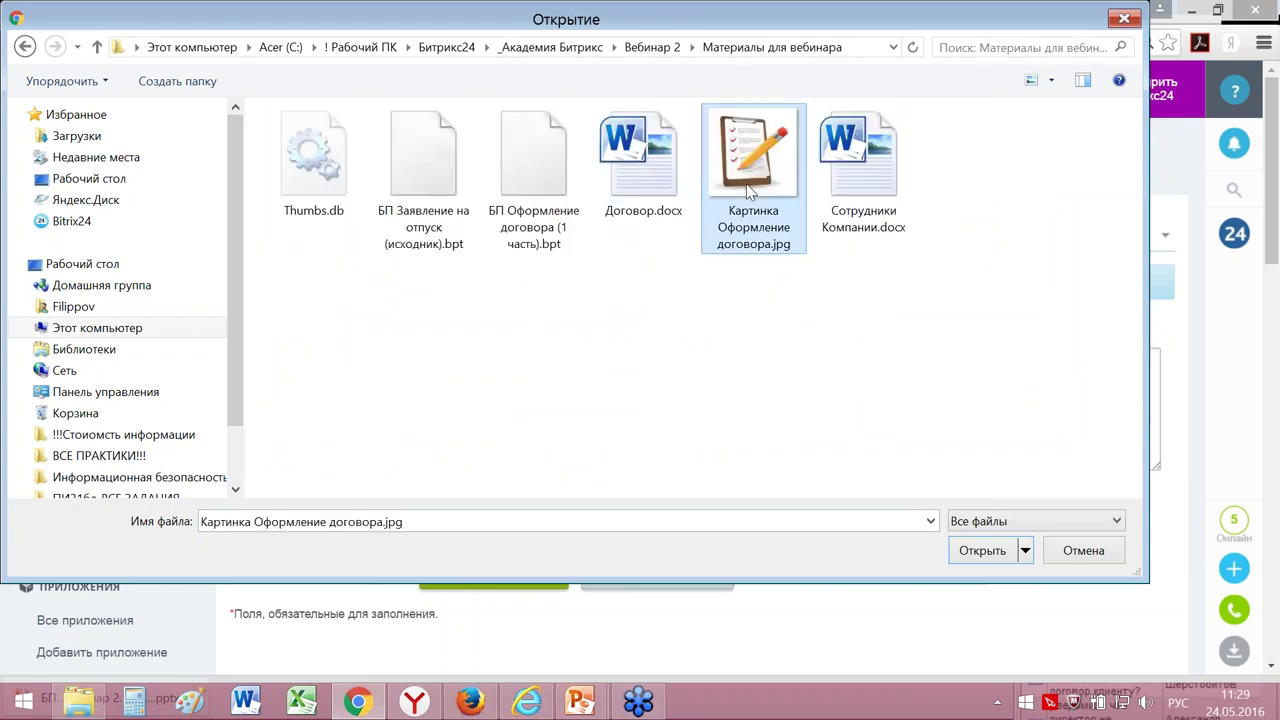
{"action": "left_click", "coordinate": [975, 551]}
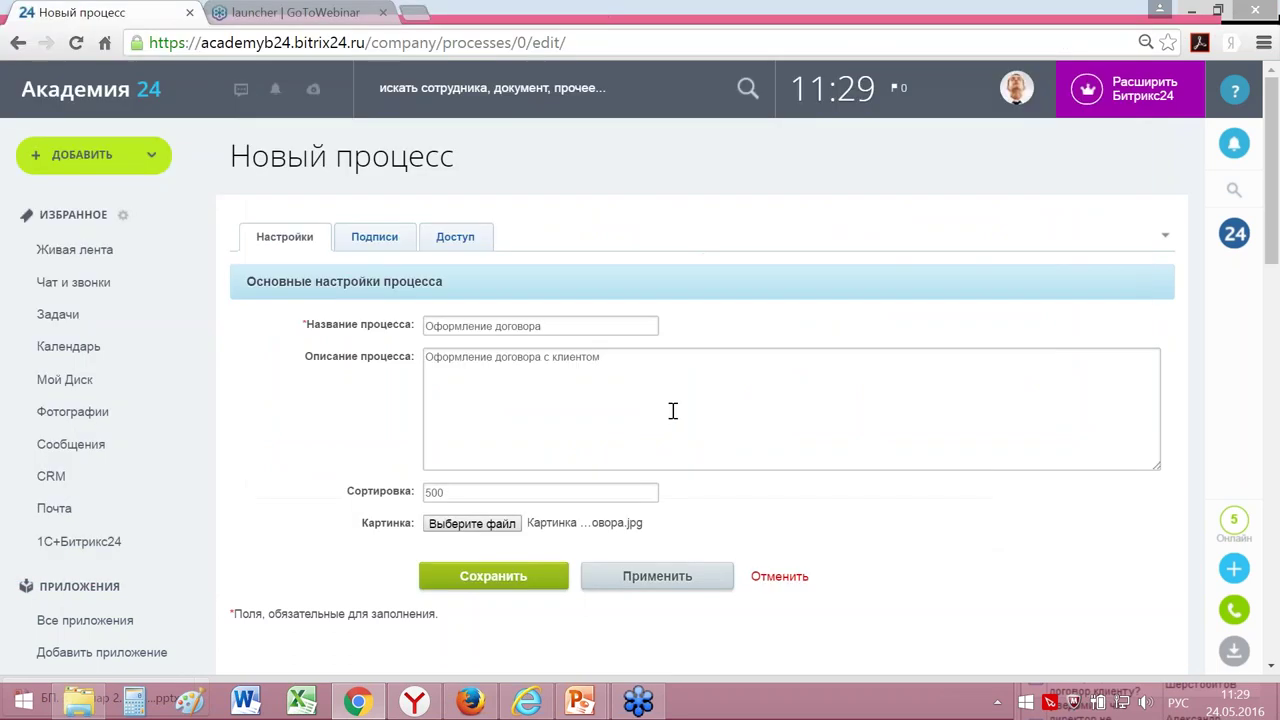
Step: Set the process captions to "Договоры" for Элементы and "Договор" for Элемент
{"action": "left_click", "coordinate": [372, 240]}
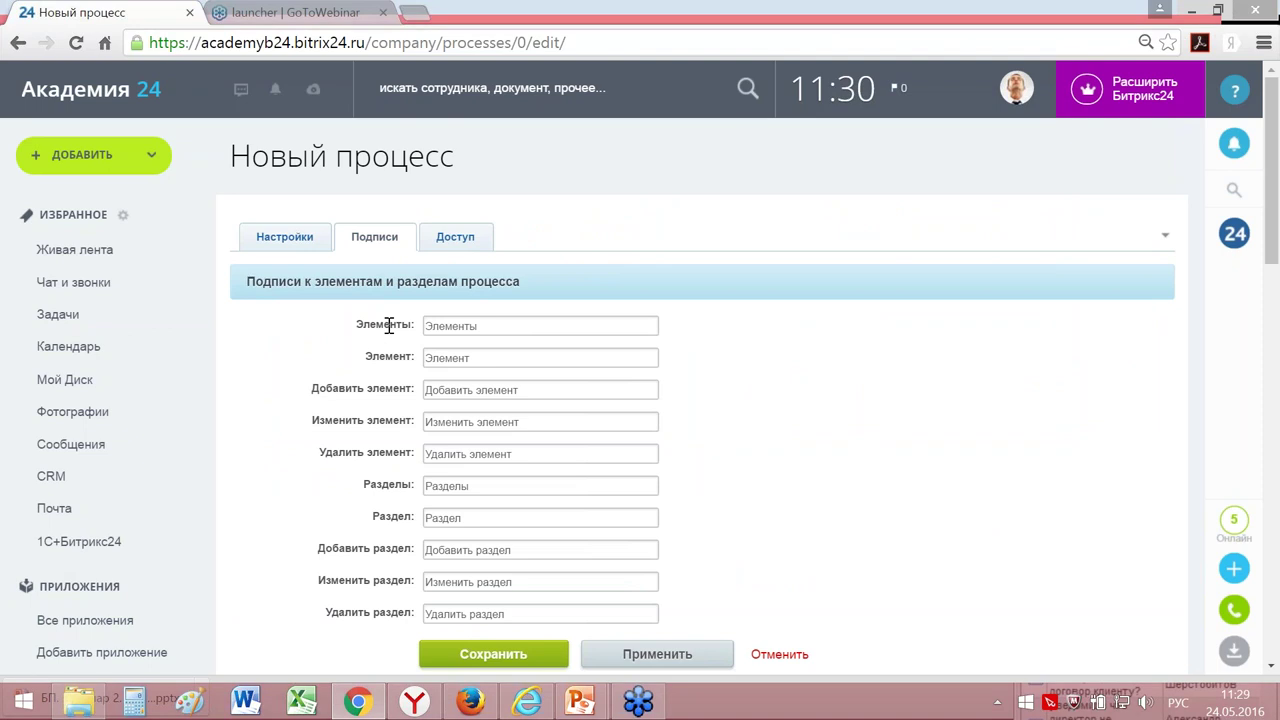
{"action": "double_click", "coordinate": [441, 326]}
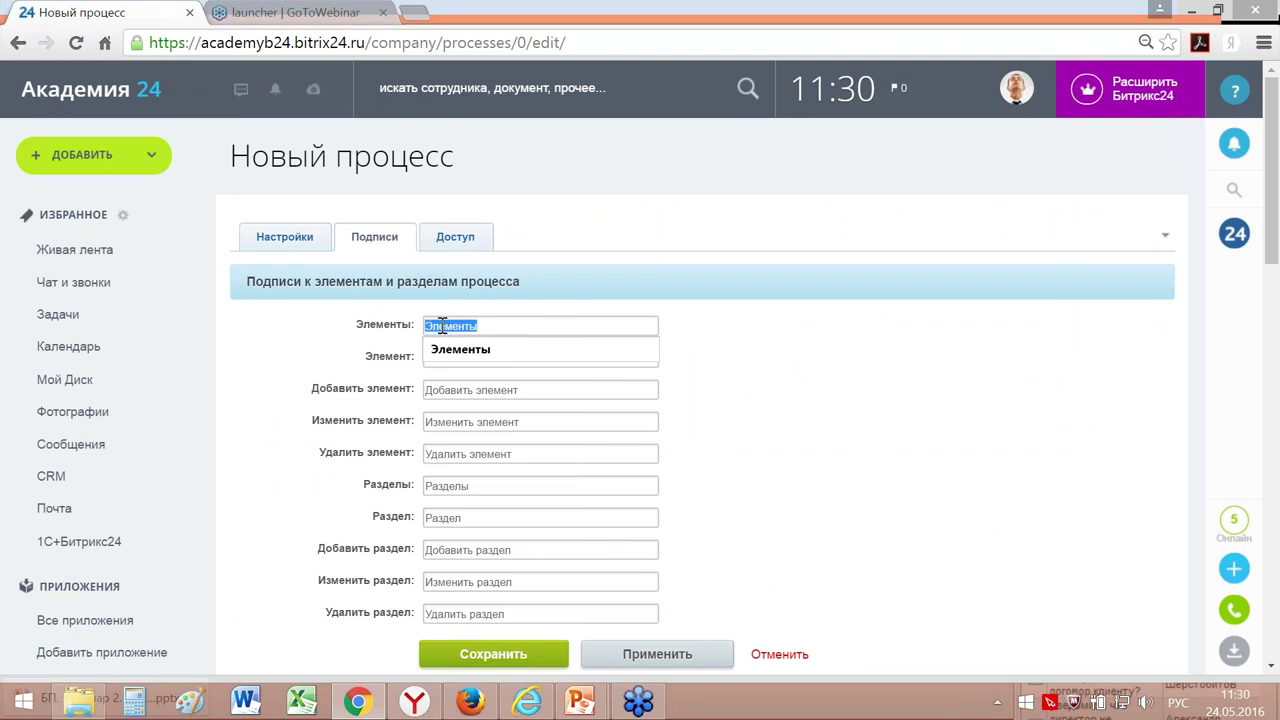
{"action": "type", "text": "Д"}
{"action": "key", "text": "Down"}
{"action": "key", "text": "Return"}
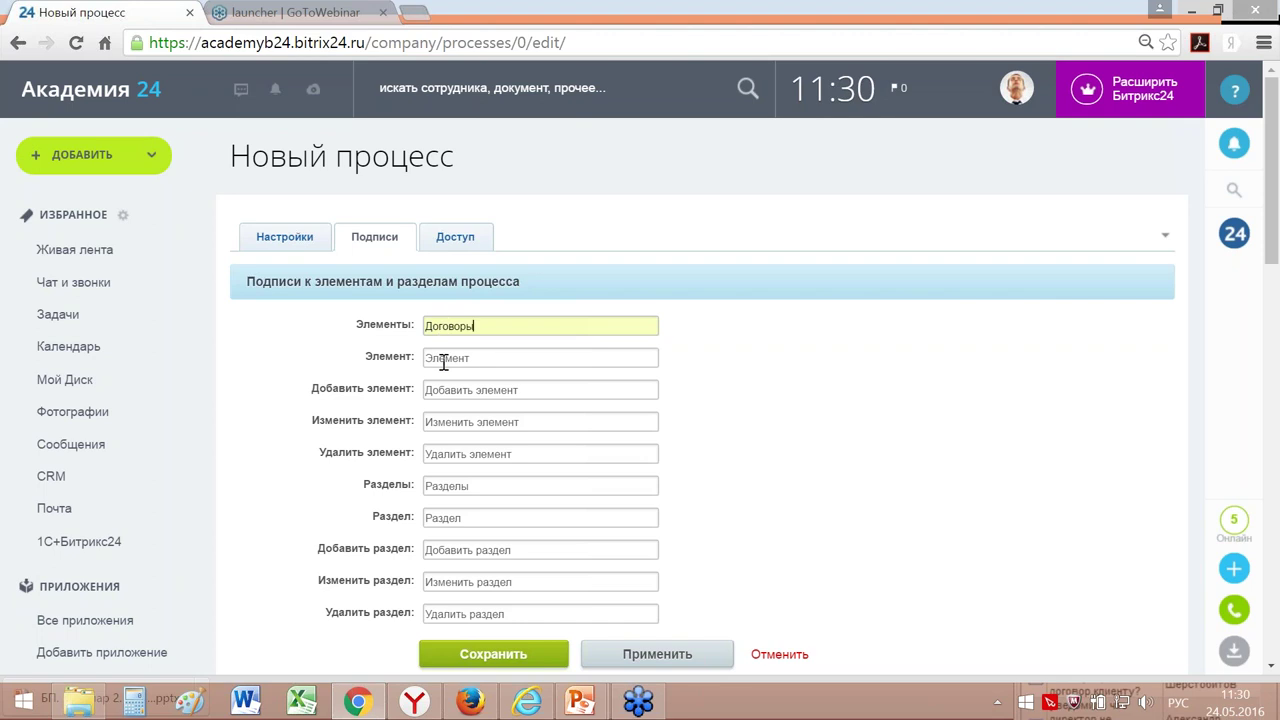
{"action": "double_click", "coordinate": [443, 362]}
{"action": "type", "text": "Д"}
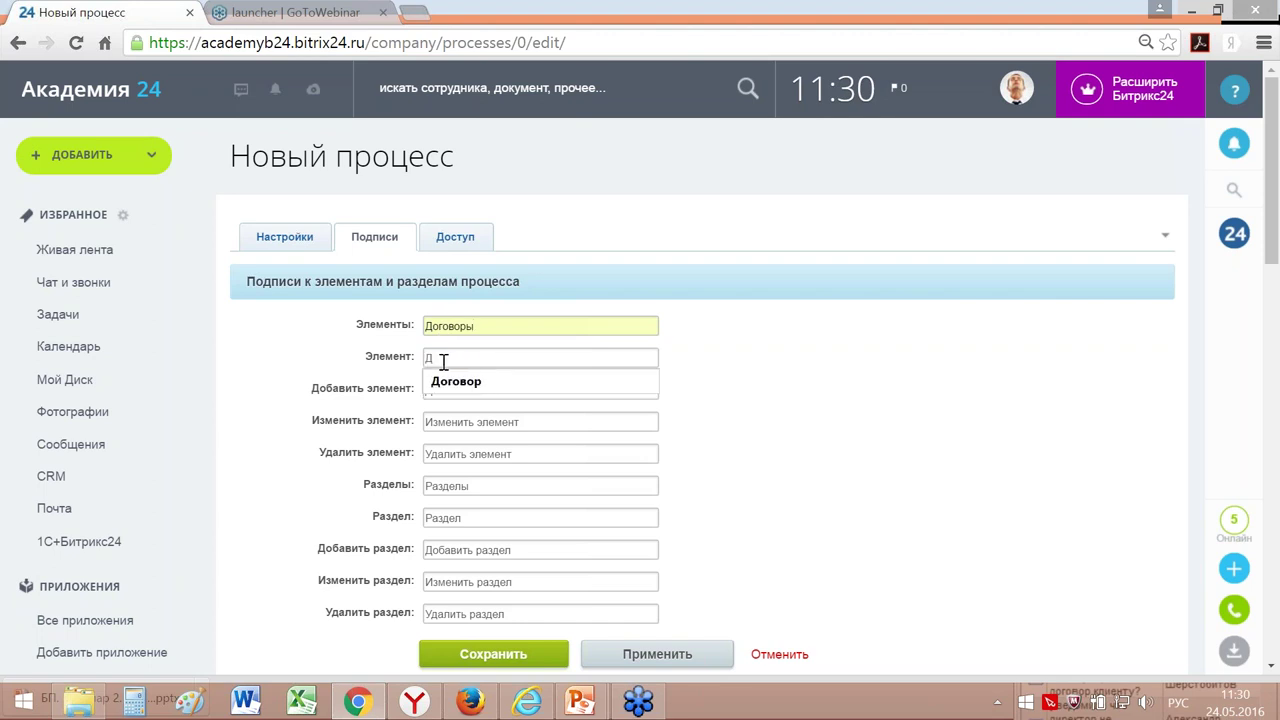
{"action": "key", "text": "Down"}
{"action": "key", "text": "Return"}
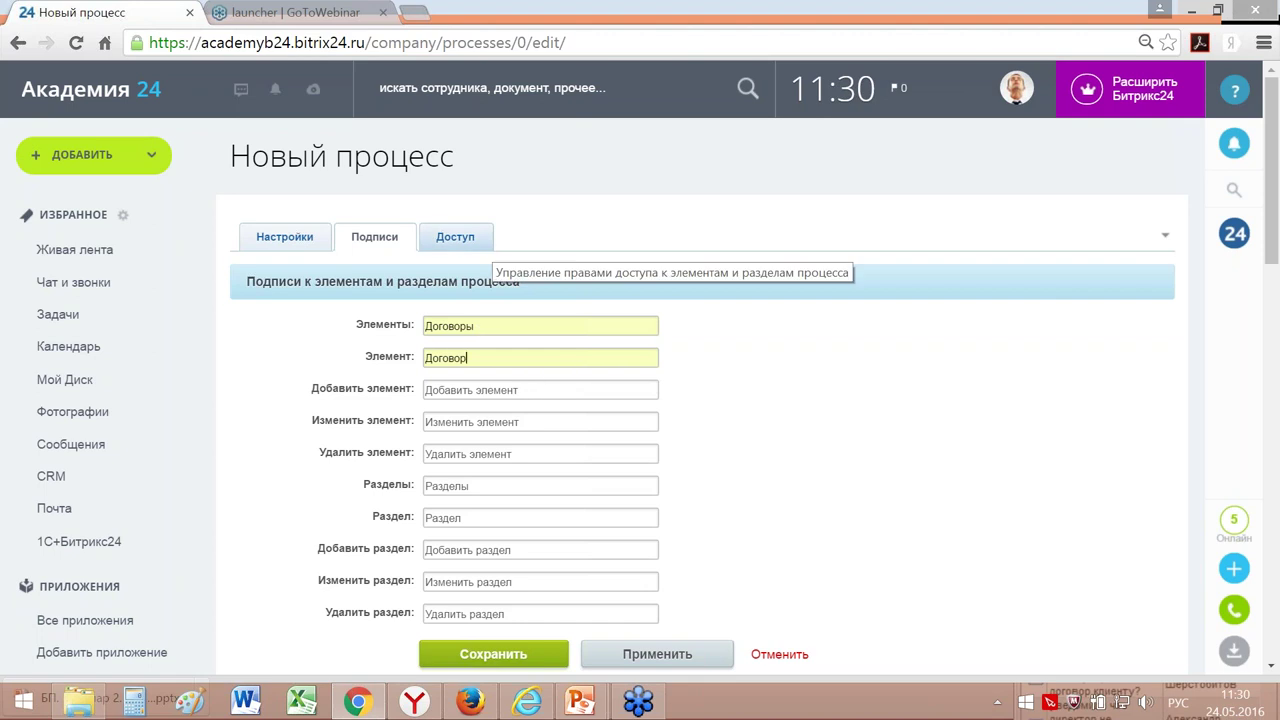
Step: Add the role "Все посетители" from the Другое category to the process access rights
{"action": "left_click", "coordinate": [457, 240]}
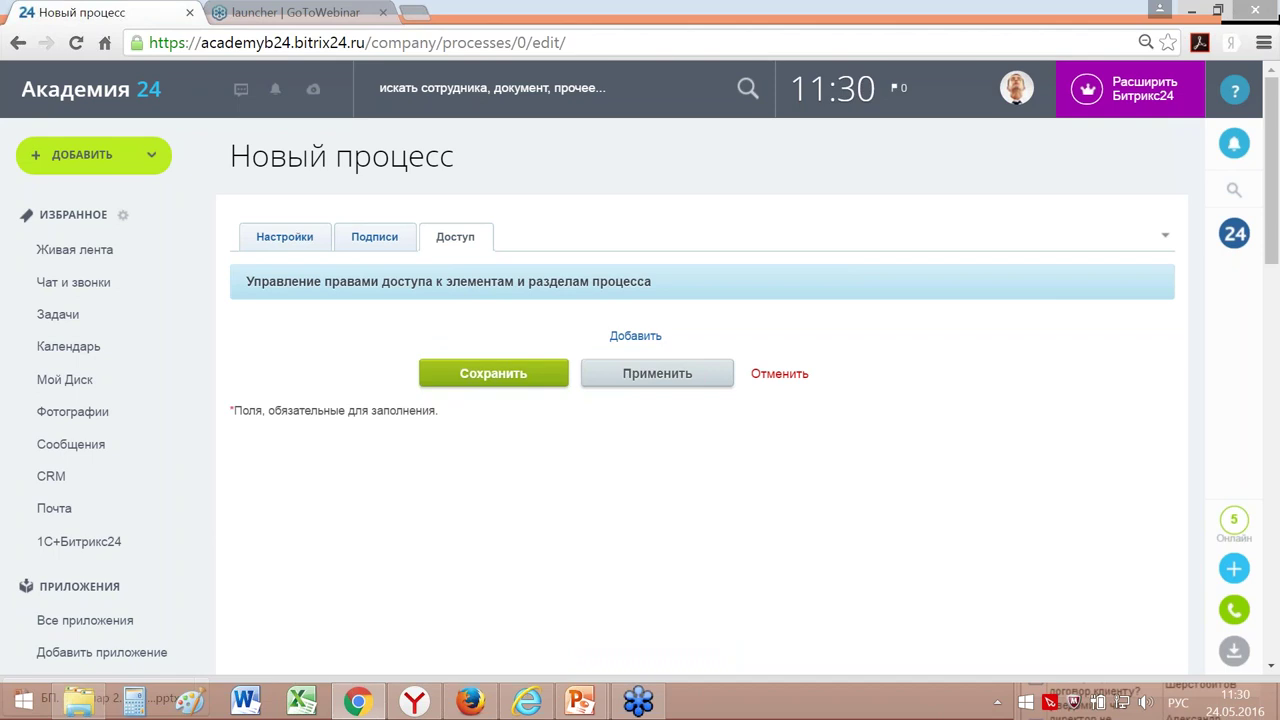
{"action": "left_click", "coordinate": [635, 338]}
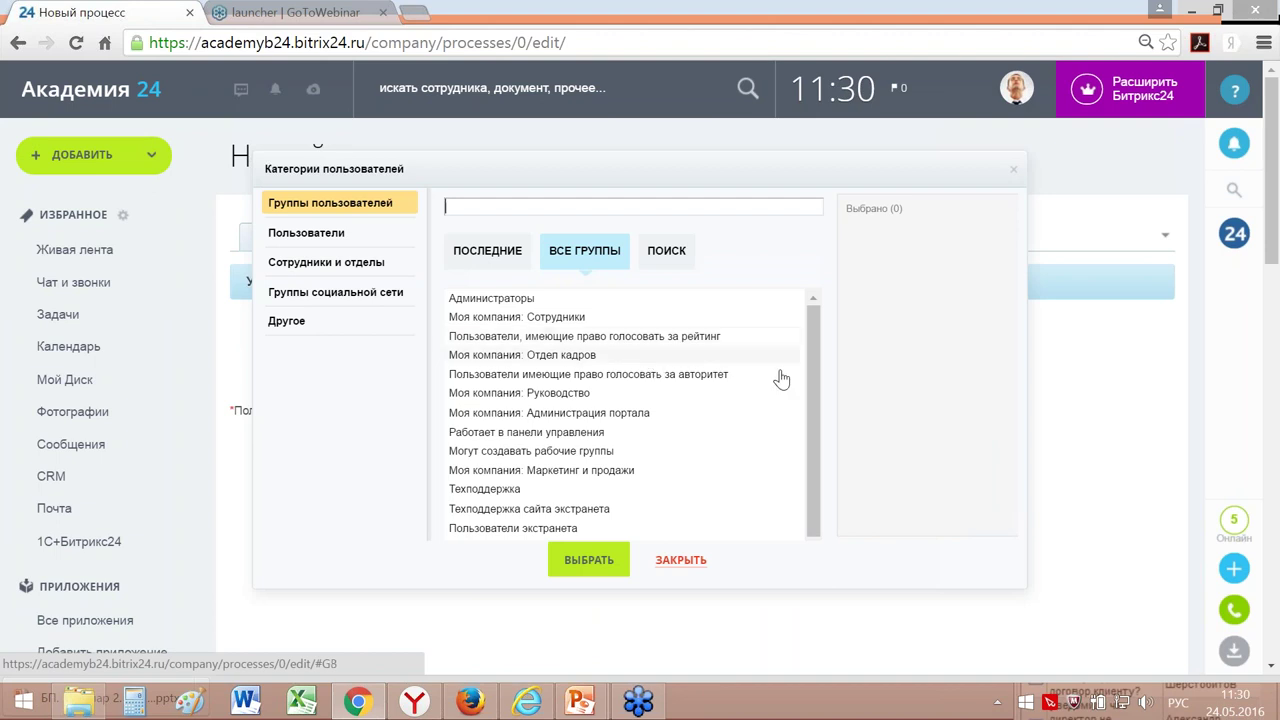
{"action": "left_click", "coordinate": [287, 328]}
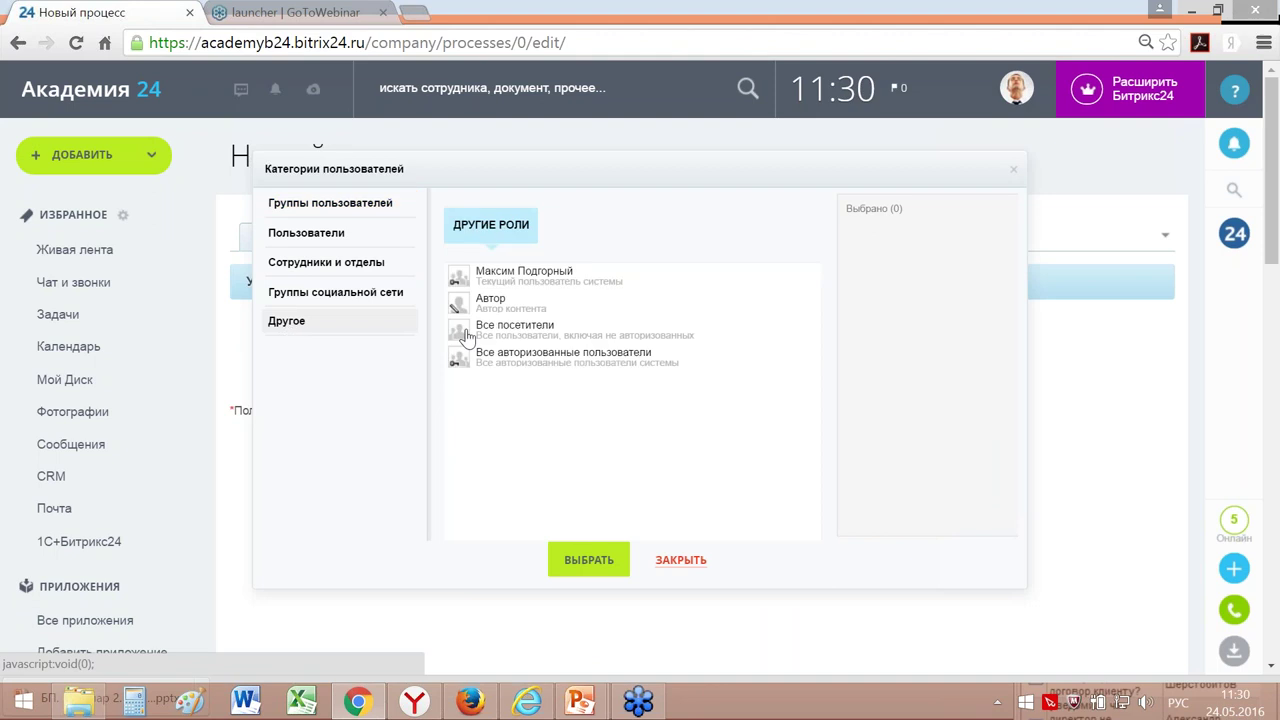
{"action": "left_click", "coordinate": [502, 339]}
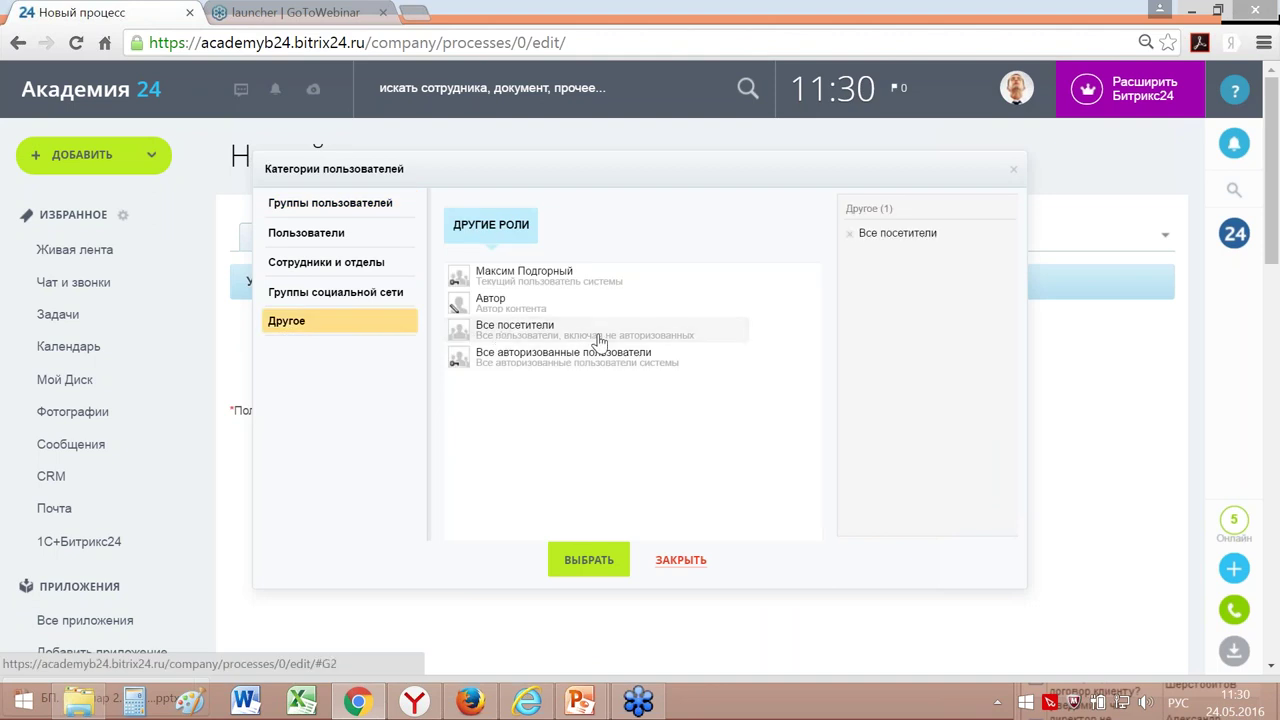
{"action": "left_click", "coordinate": [596, 562]}
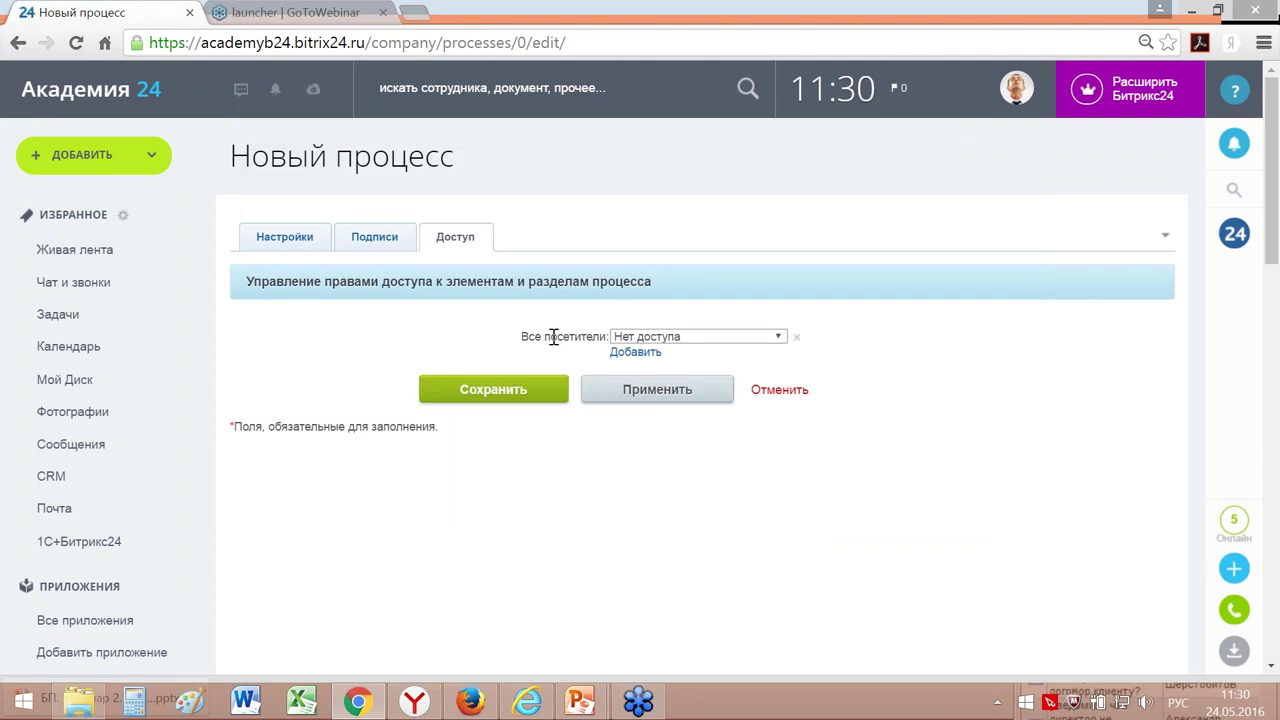
Step: Grant "Все посетители" the access level "Полный доступ" and save the new process
{"action": "left_click", "coordinate": [630, 338]}
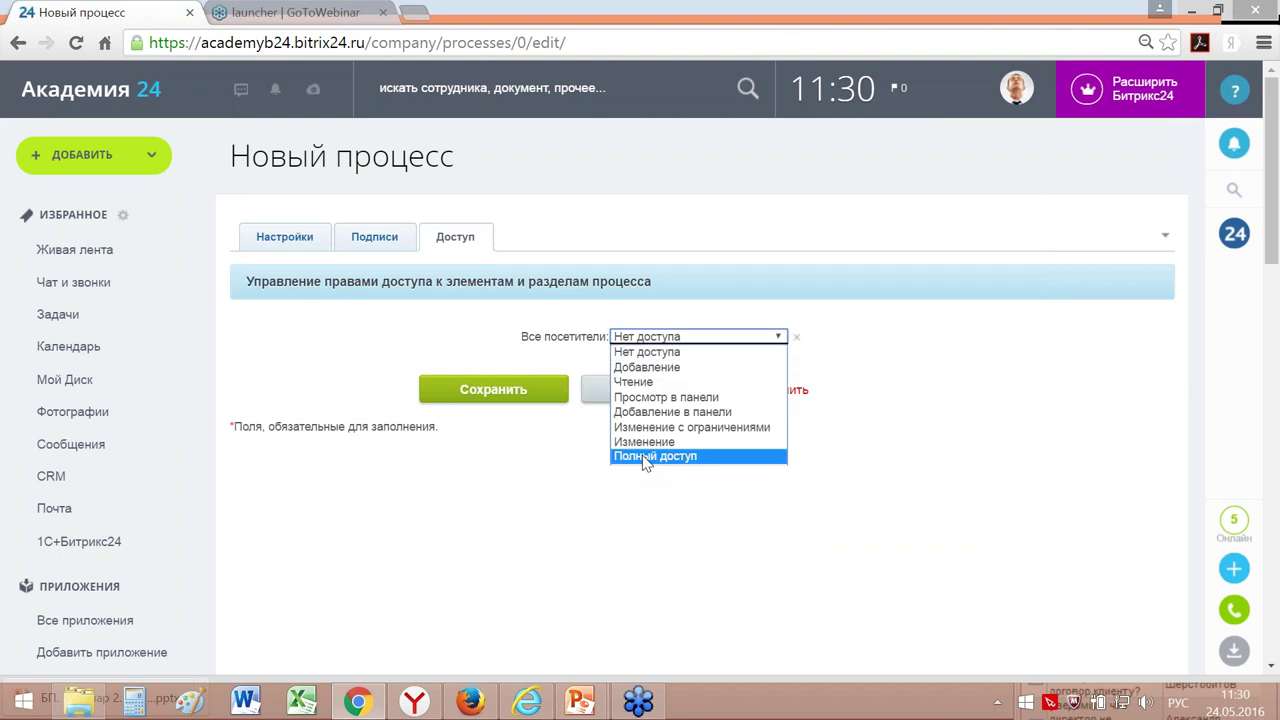
{"action": "left_click", "coordinate": [645, 457]}
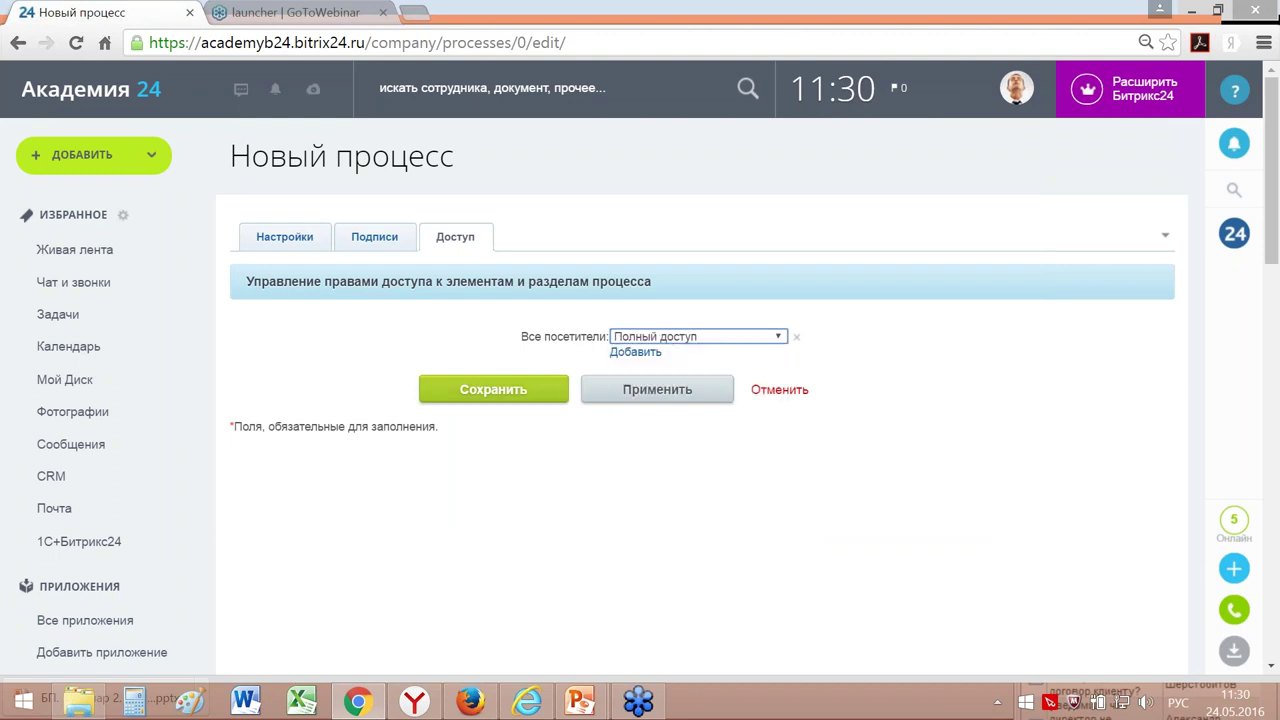
{"action": "left_click", "coordinate": [500, 395]}
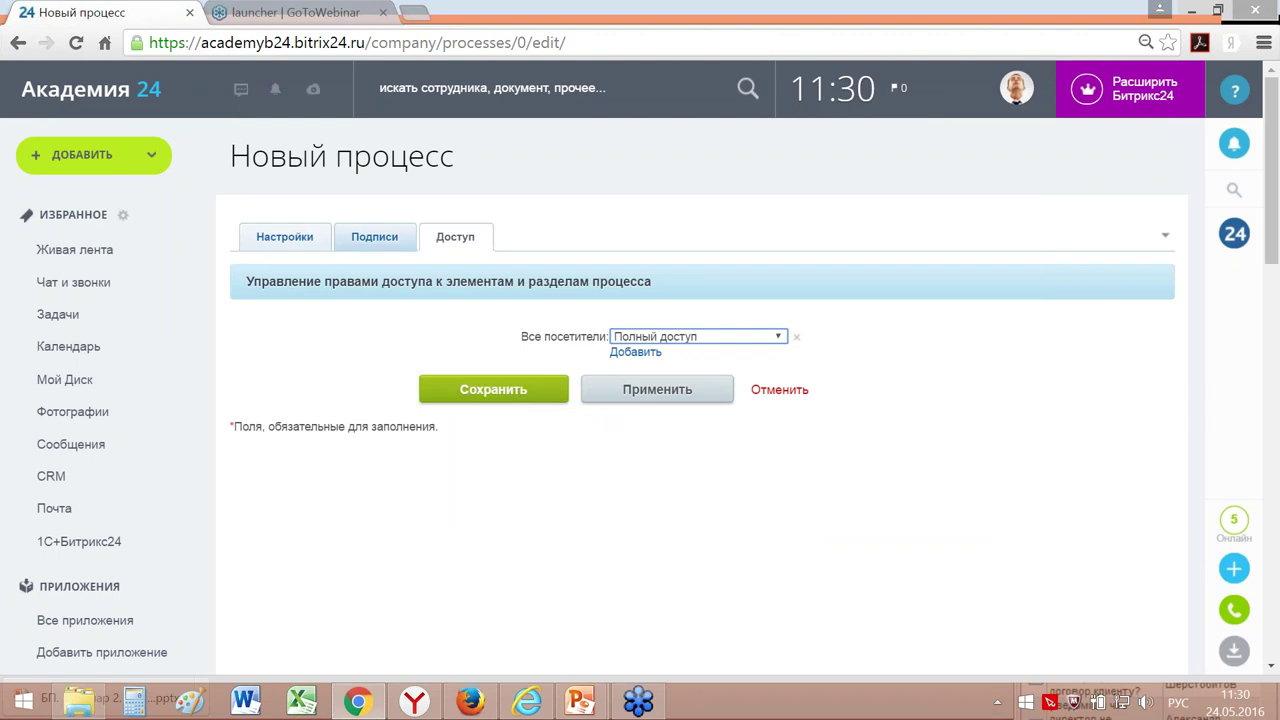
{"action": "left_click", "coordinate": [455, 237]}
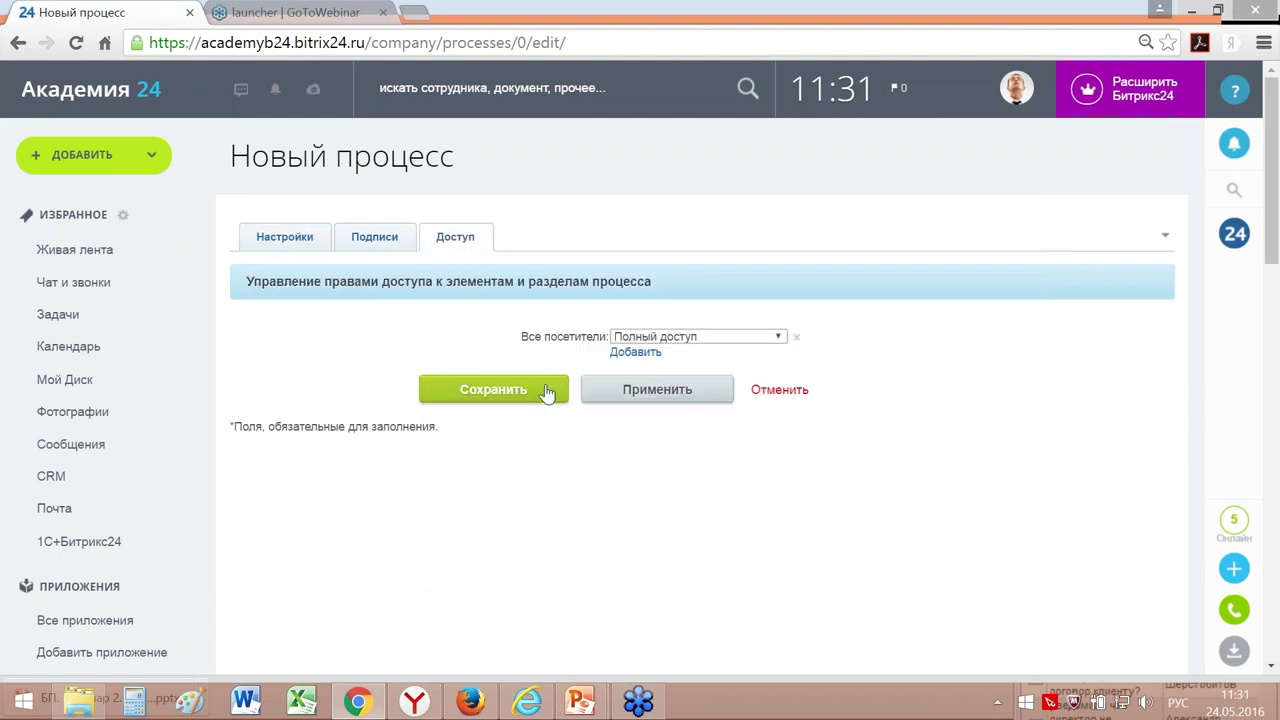
{"action": "left_click", "coordinate": [545, 391]}
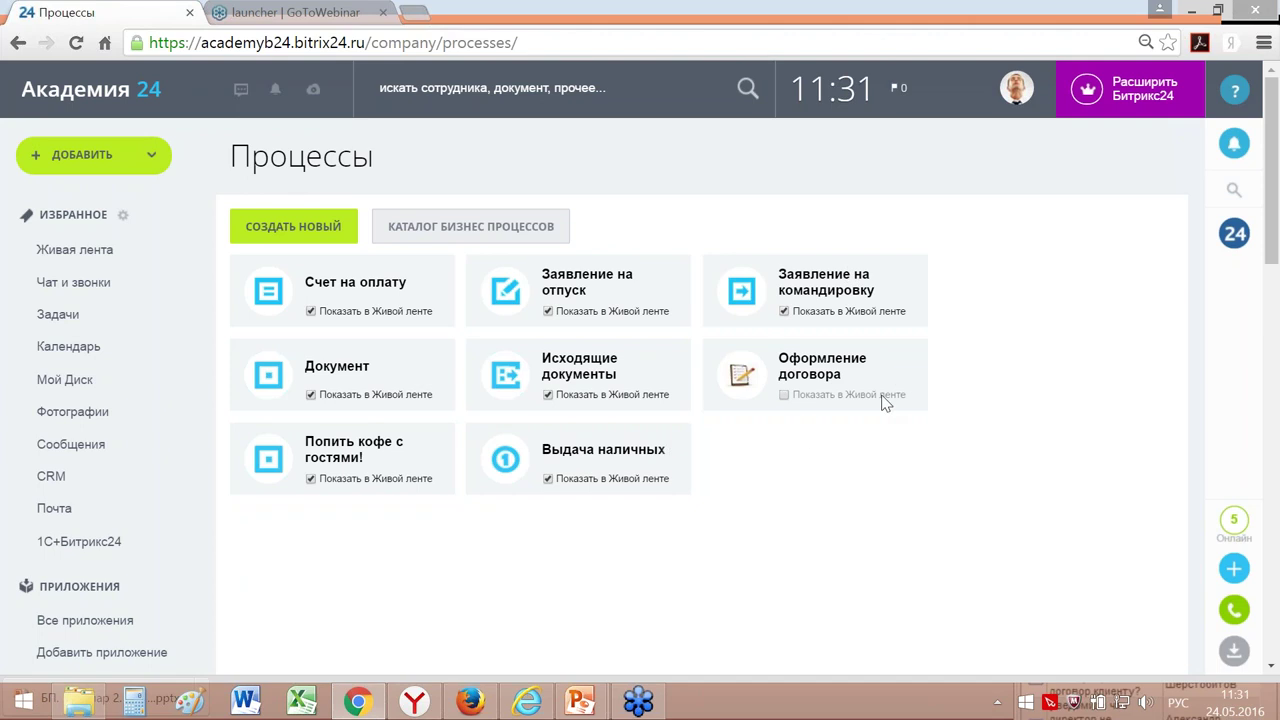
Step: Enable showing the "Оформление договора" process in the live feed and open the process
{"action": "left_click", "coordinate": [785, 396]}
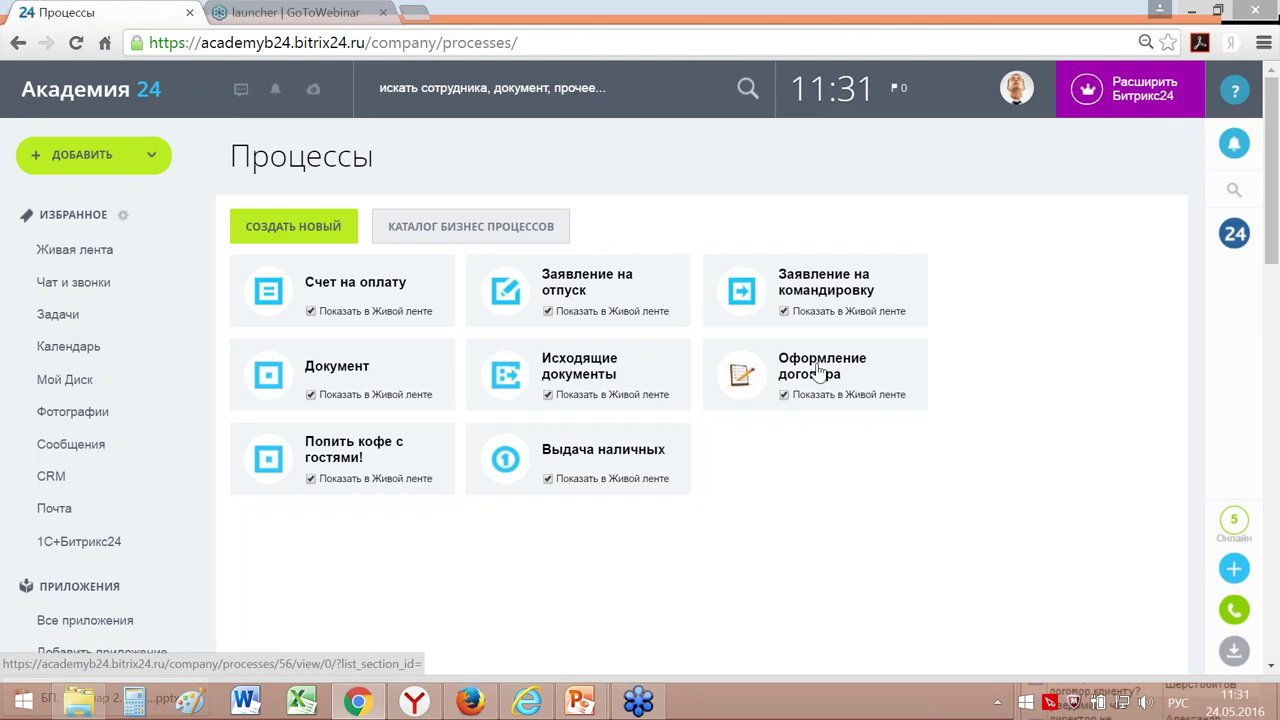
{"action": "left_click", "coordinate": [818, 370]}
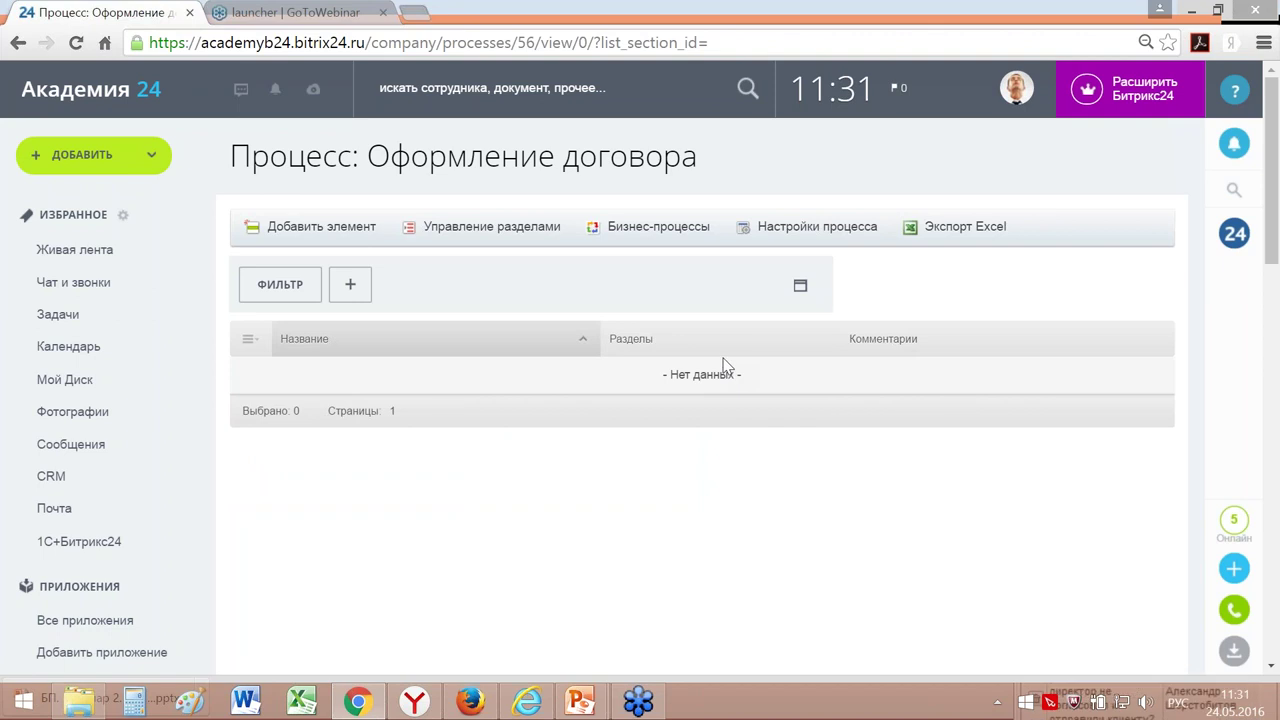
Step: Open the field configuration of the "Оформление договора" process through its process settings
{"action": "left_click", "coordinate": [791, 232]}
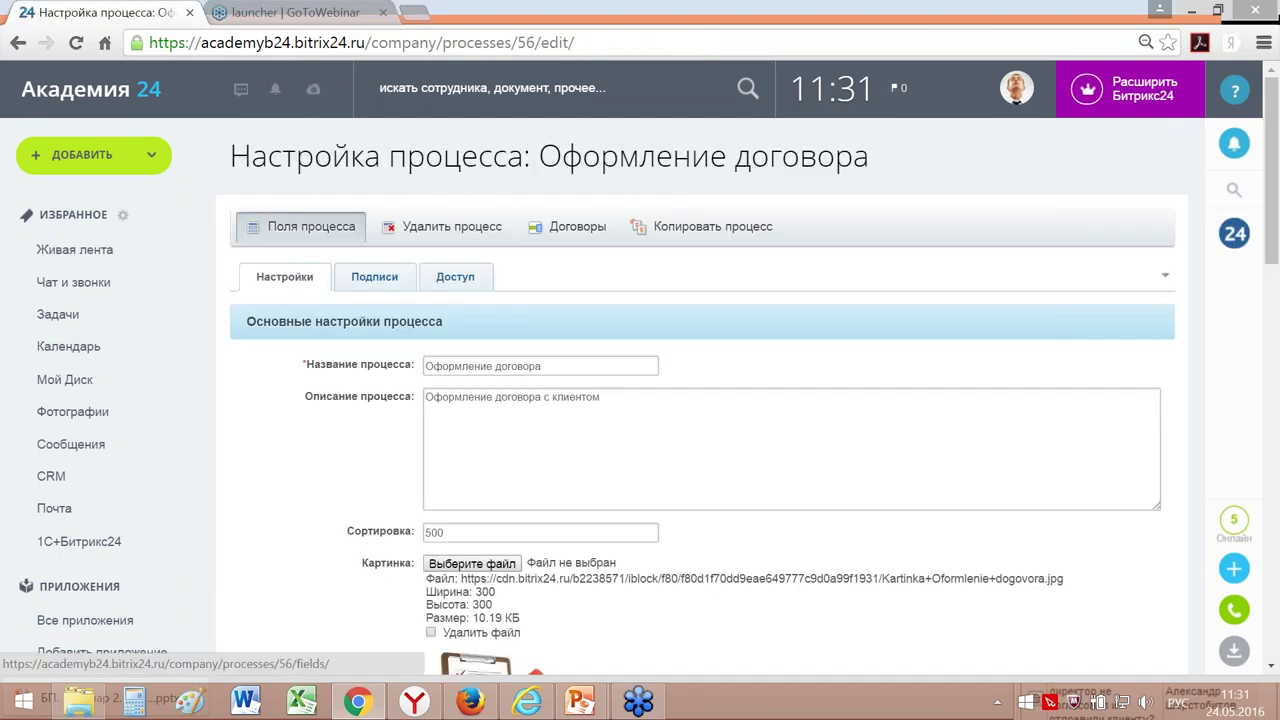
{"action": "left_click", "coordinate": [292, 226]}
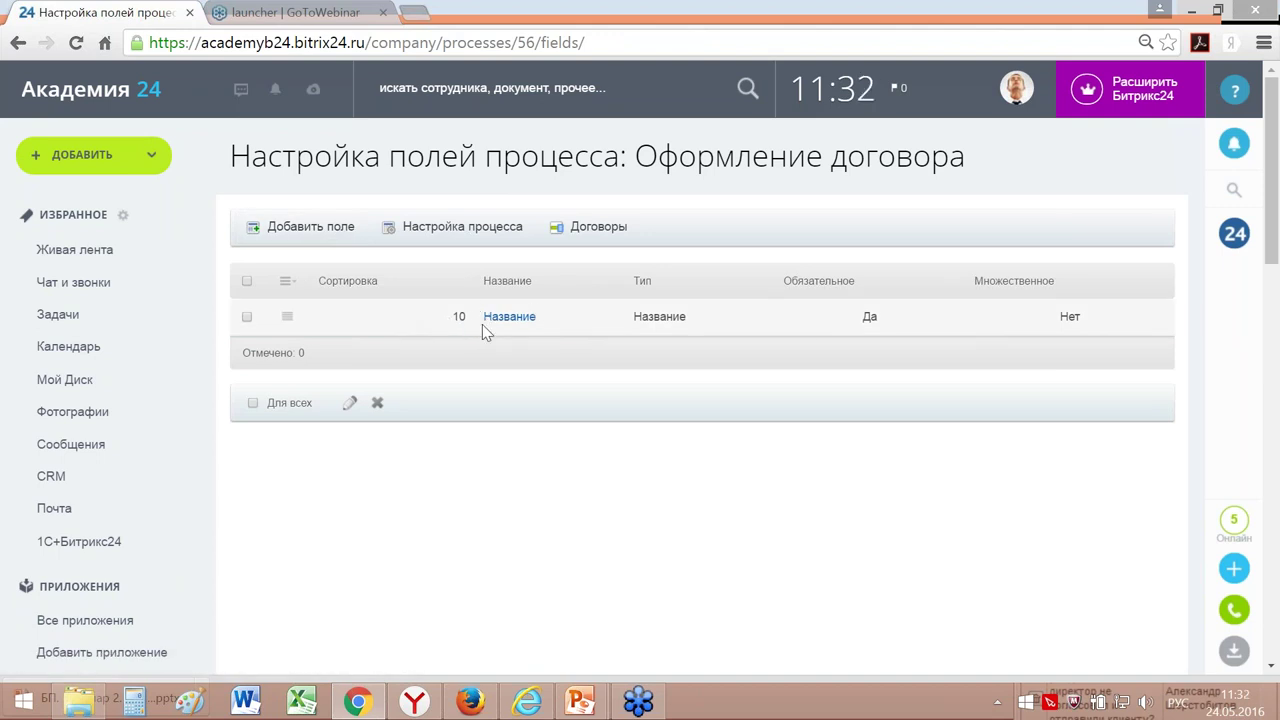
{"action": "left_click_drag", "start_coordinate": [552, 319], "coordinate": [480, 320]}
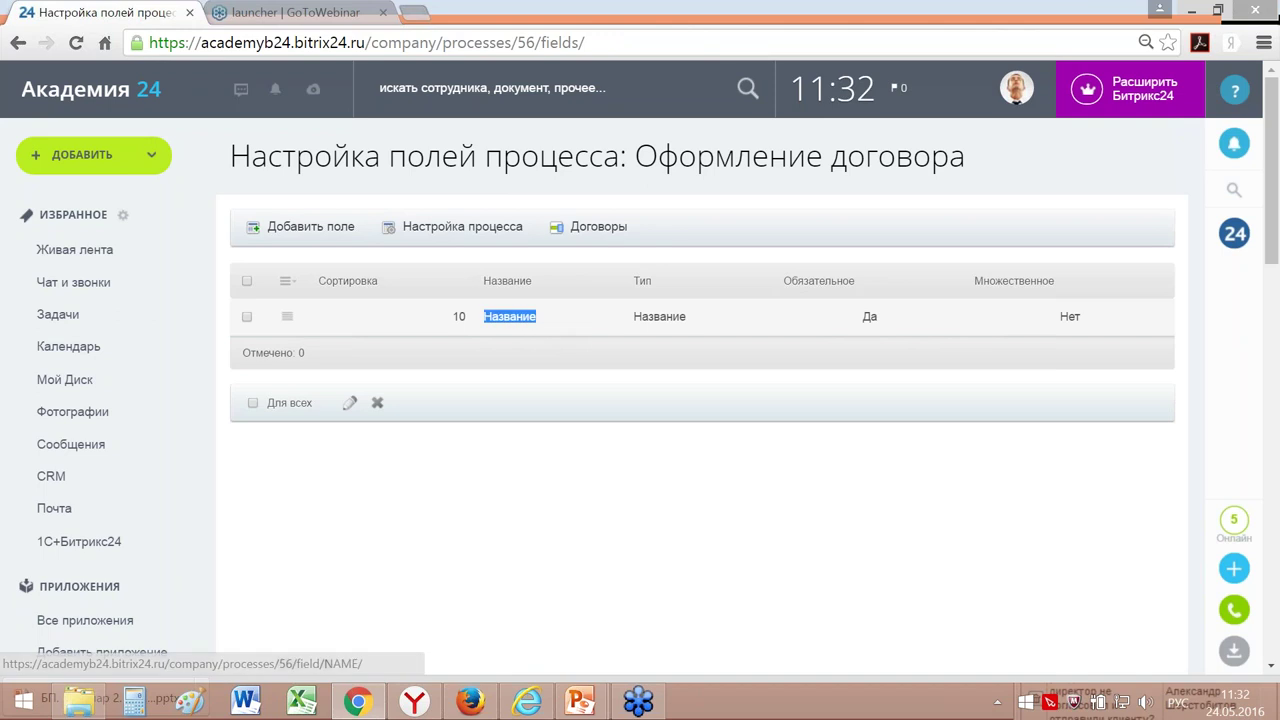
{"action": "left_click", "coordinate": [522, 479]}
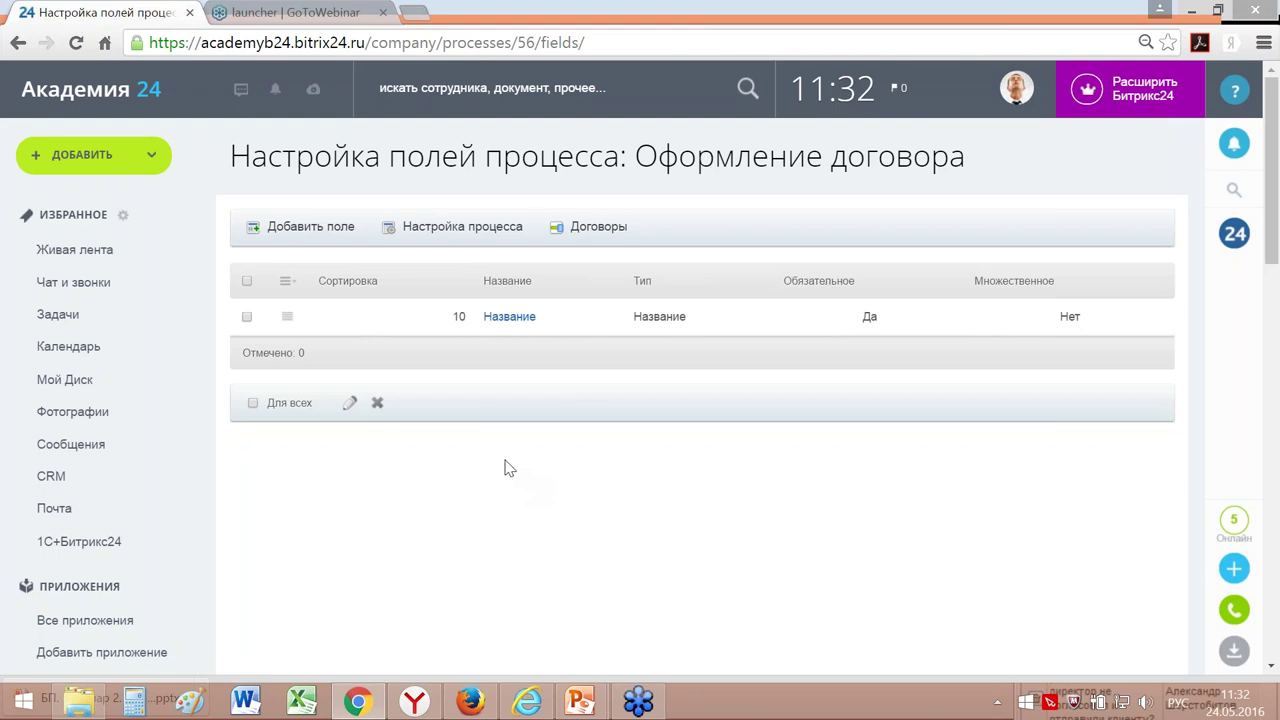
Step: Rename the existing process field "Название" to "Название договора" and save it
{"action": "left_click", "coordinate": [288, 320]}
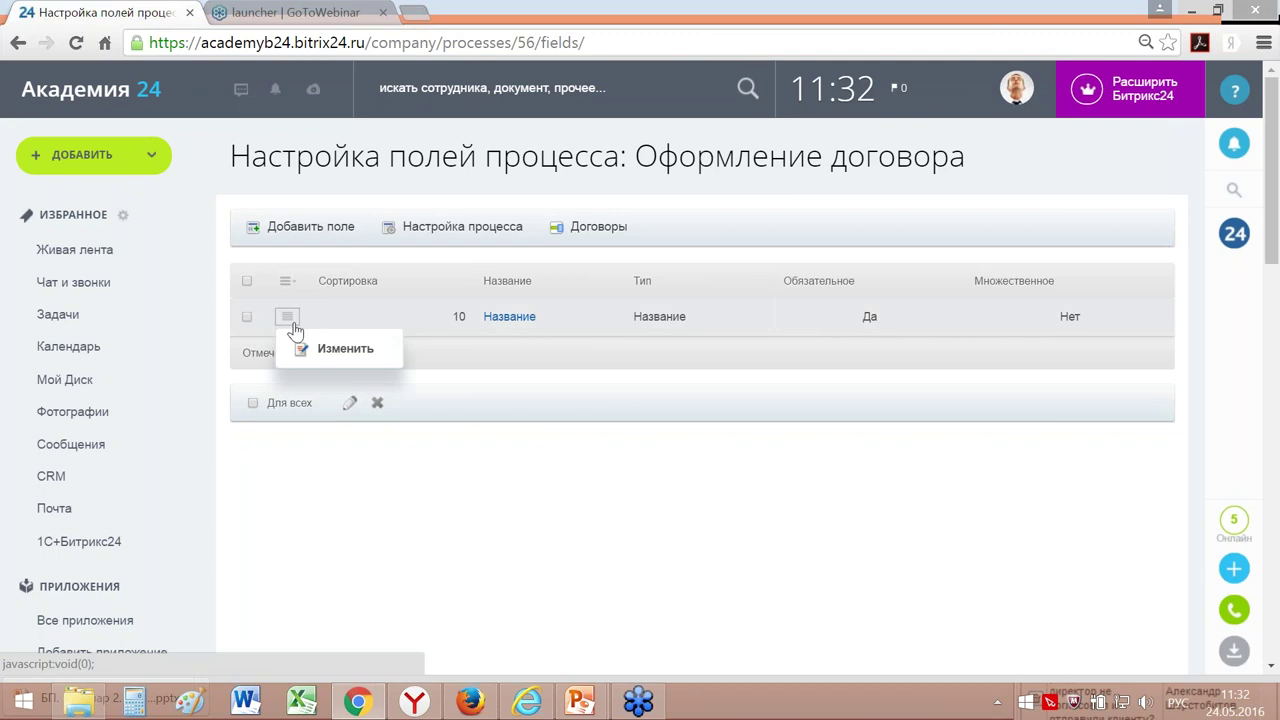
{"action": "left_click", "coordinate": [340, 351]}
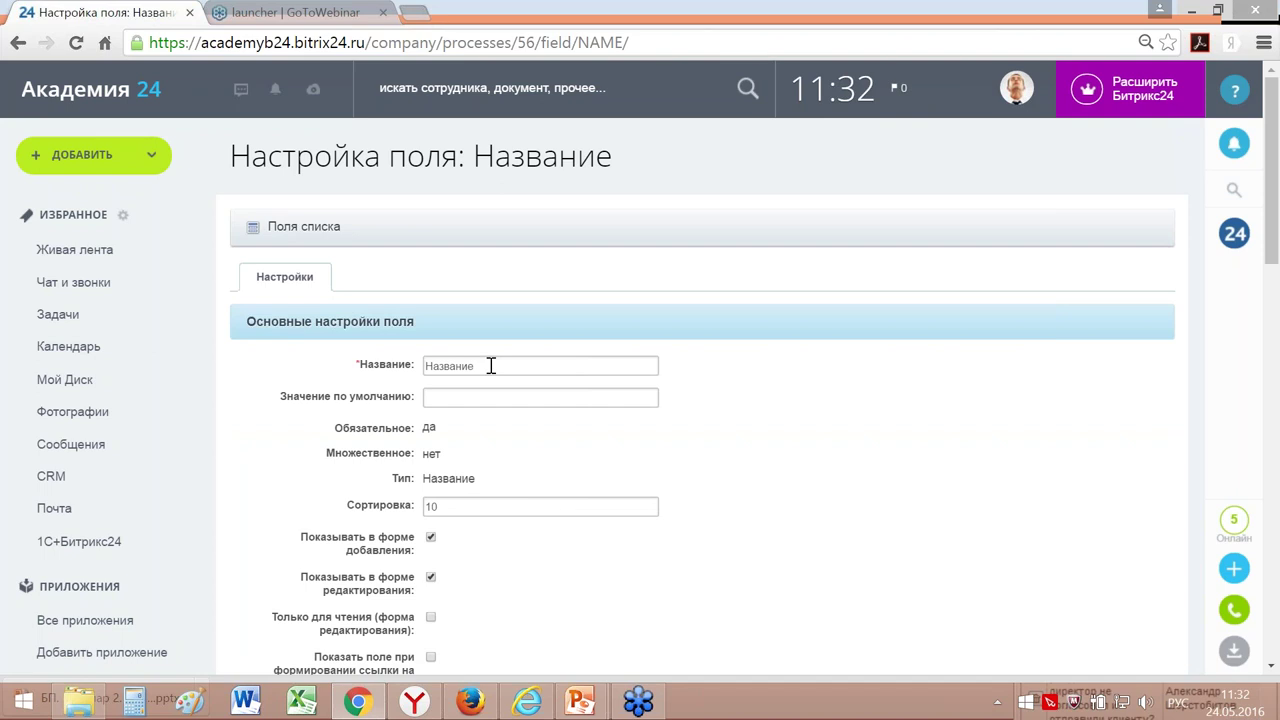
{"action": "left_click", "coordinate": [491, 366]}
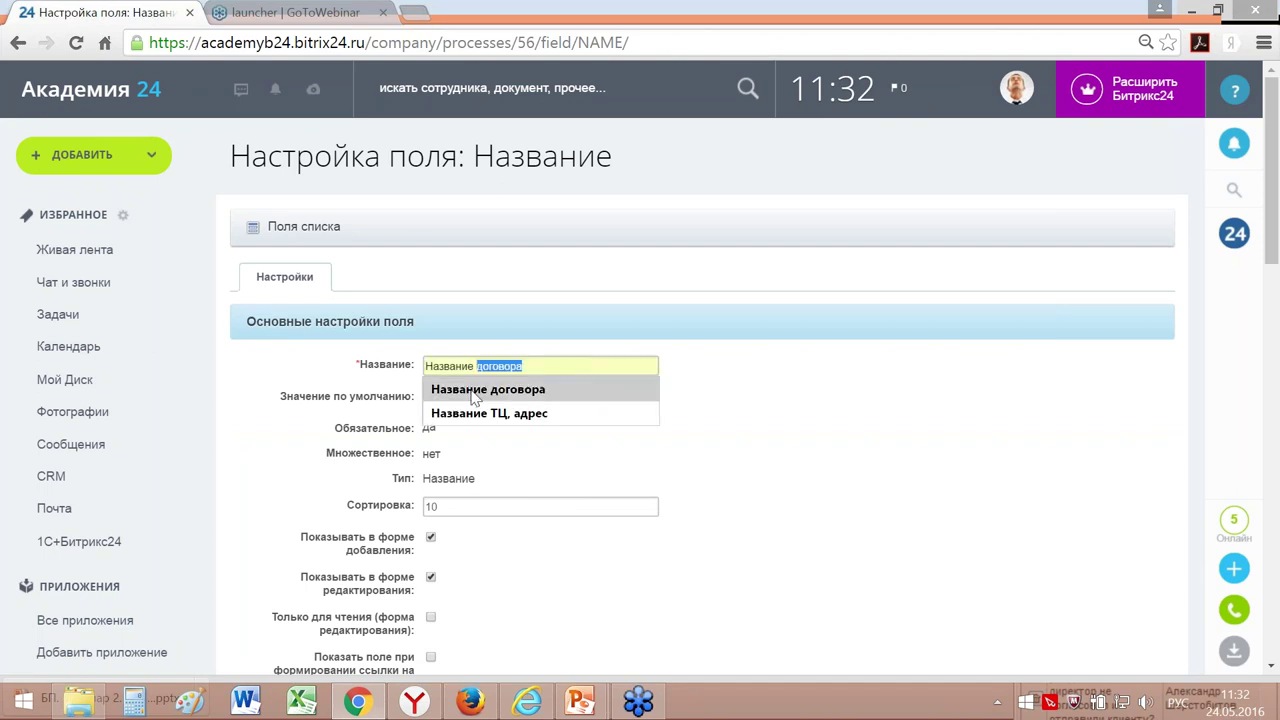
{"action": "left_click", "coordinate": [471, 389]}
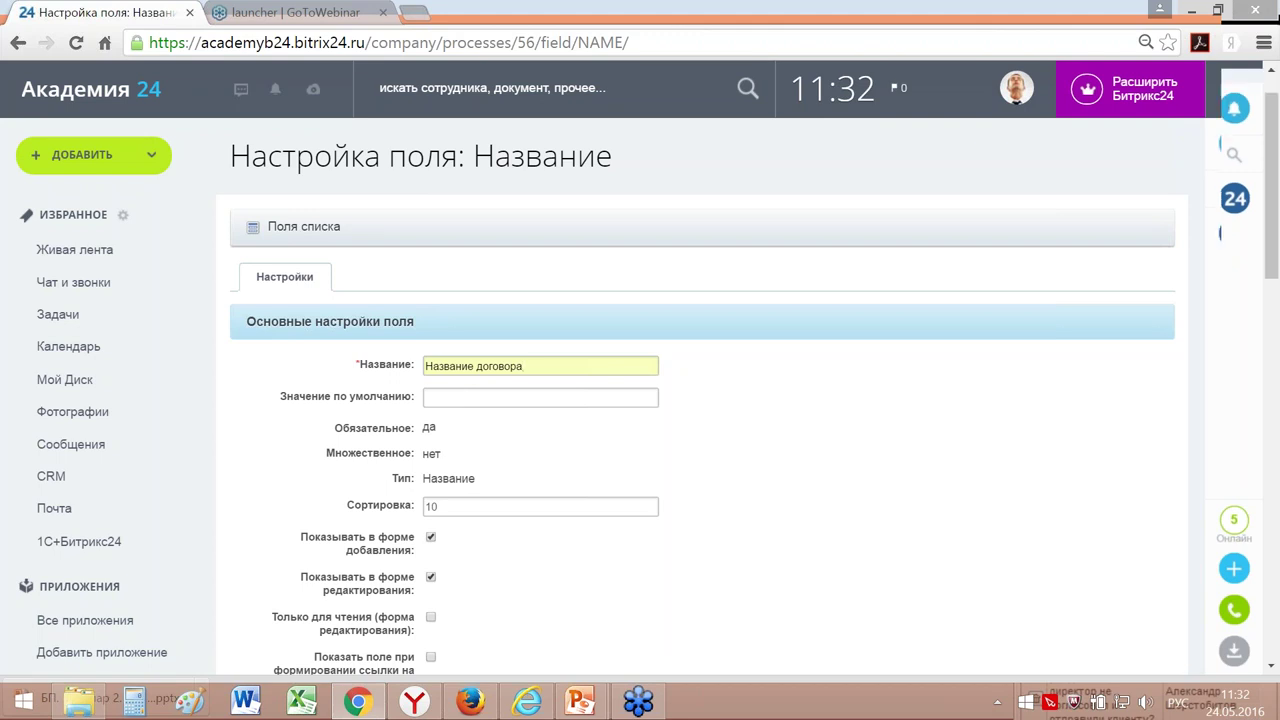
{"action": "scroll", "coordinate": [700, 400], "scroll_direction": "down", "scroll_amount": 1}
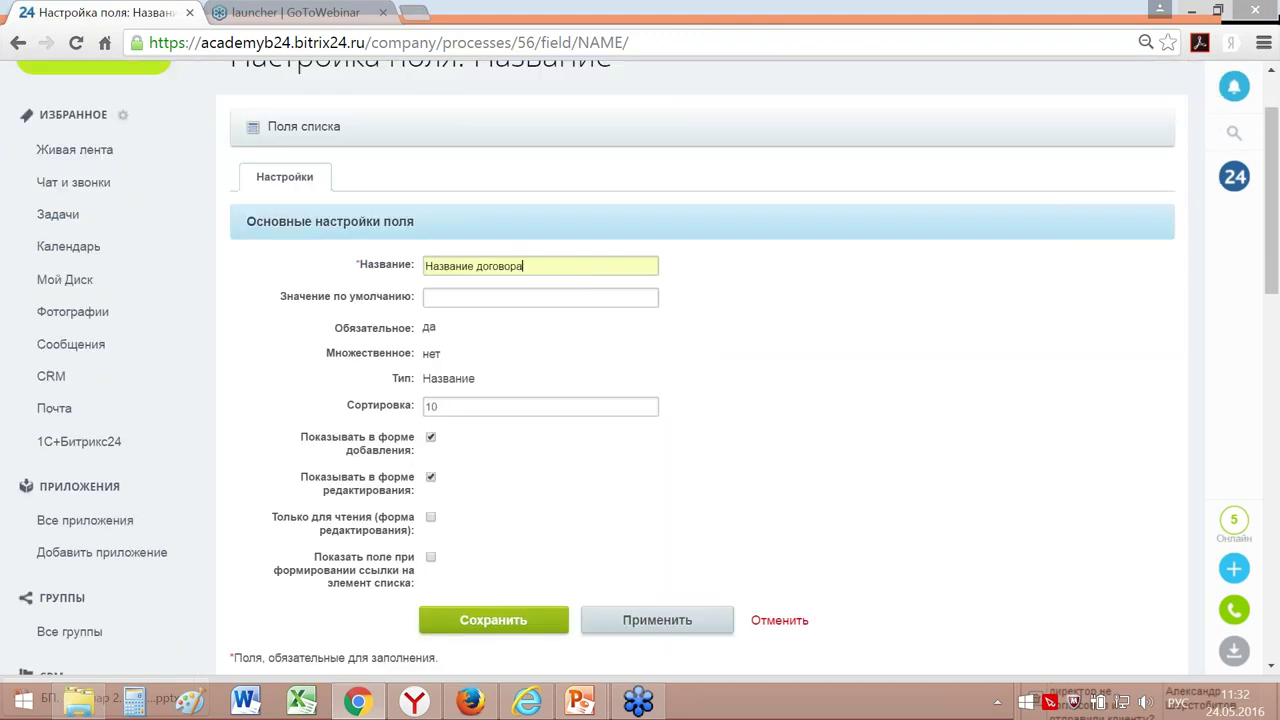
{"action": "scroll", "coordinate": [480, 388], "scroll_direction": "down", "scroll_amount": 1}
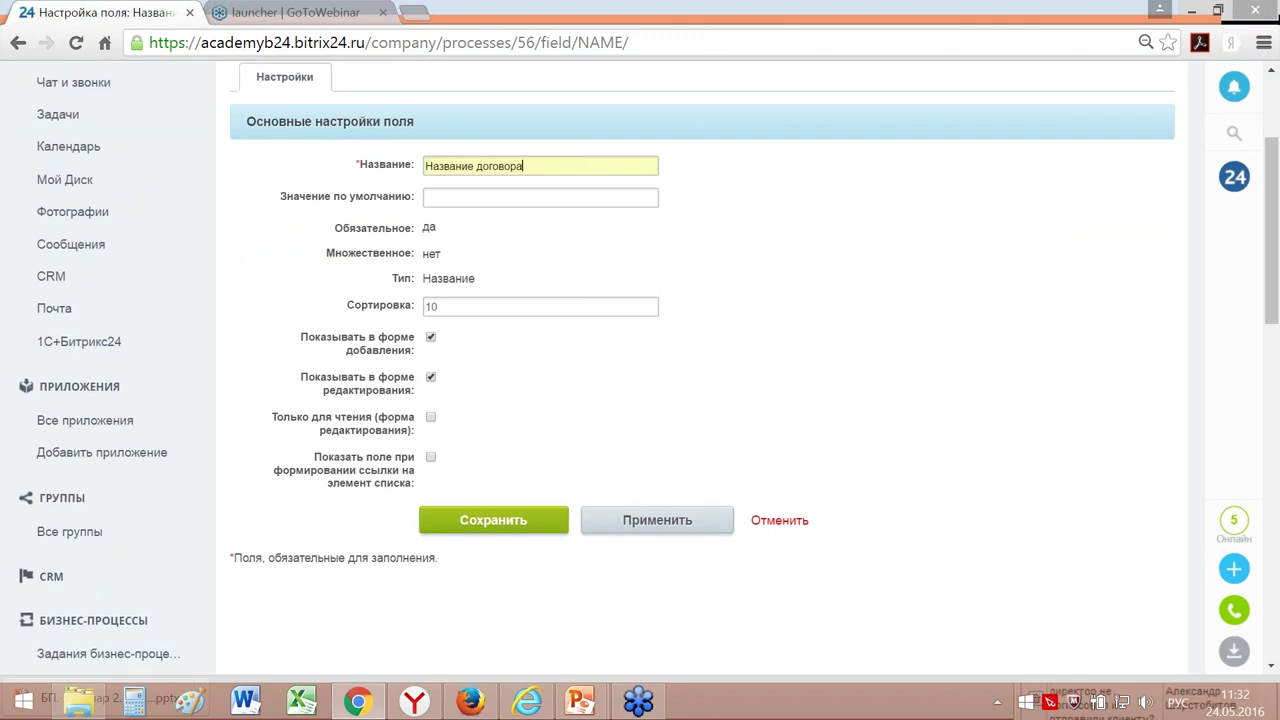
{"action": "left_click", "coordinate": [493, 520]}
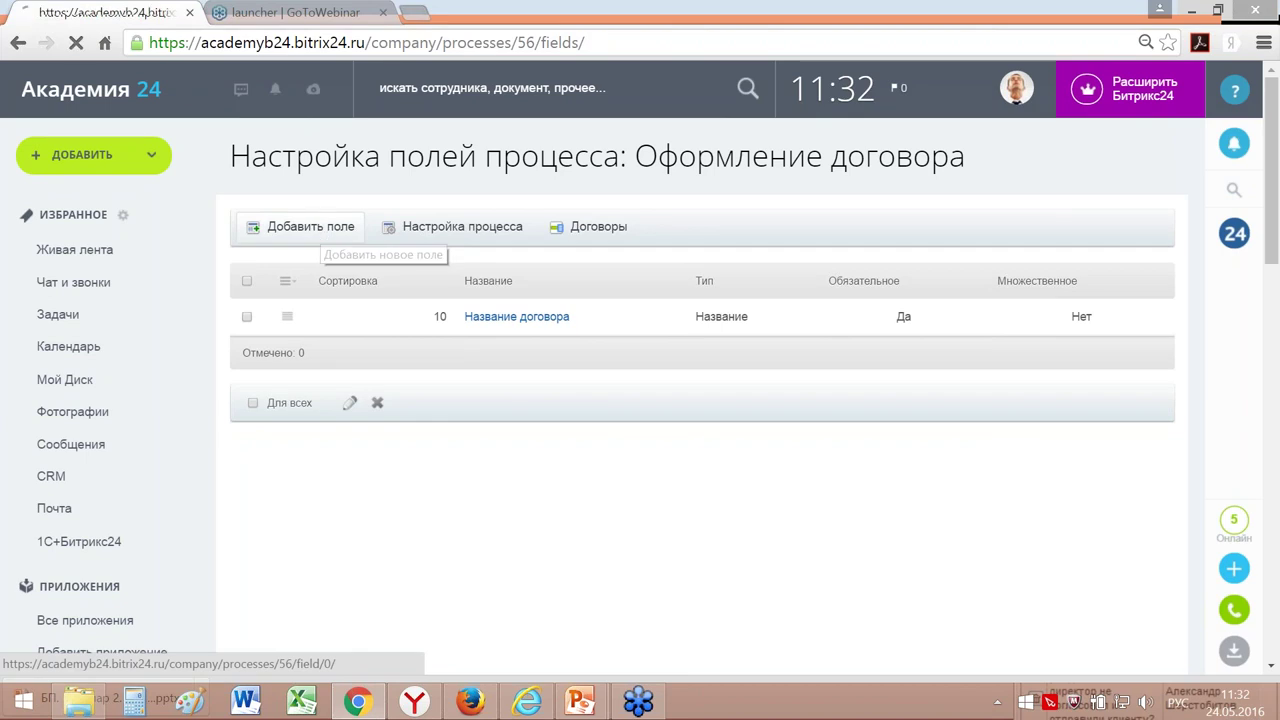
Step: Add a required process field "Номер договора" of type Строка and save it
{"action": "left_click", "coordinate": [322, 232]}
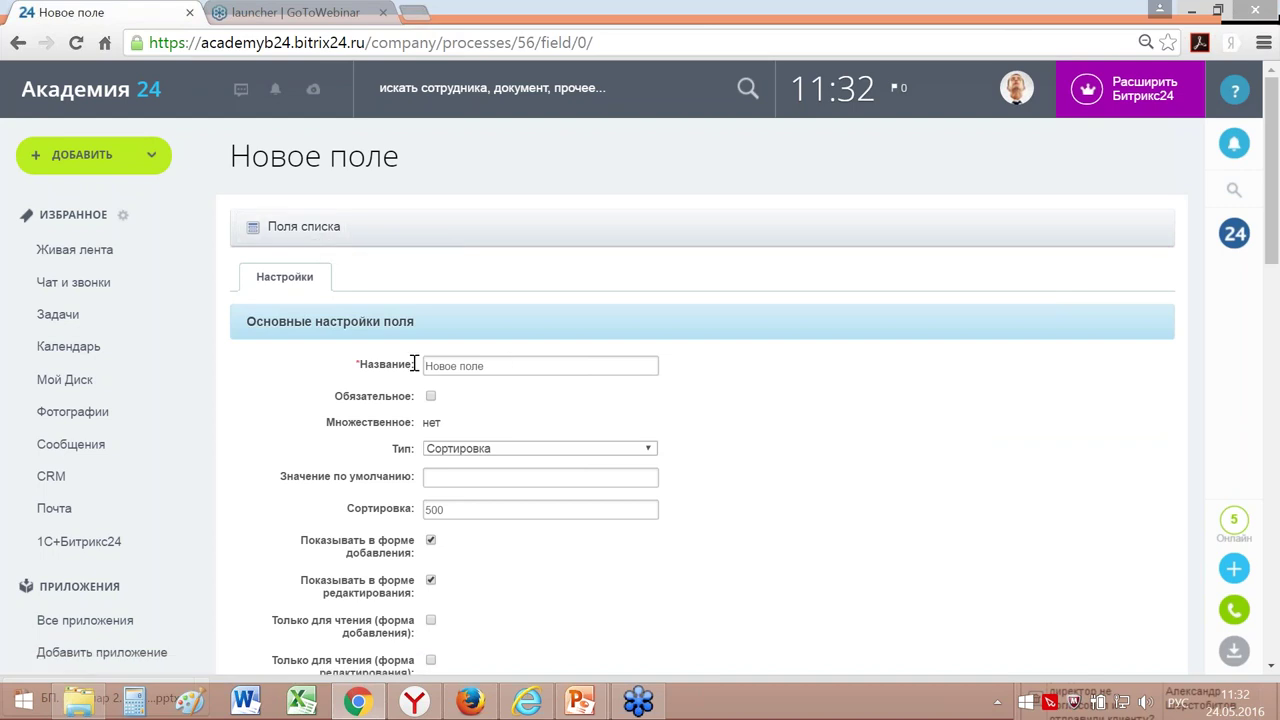
{"action": "left_click_drag", "start_coordinate": [414, 365], "coordinate": [486, 366]}
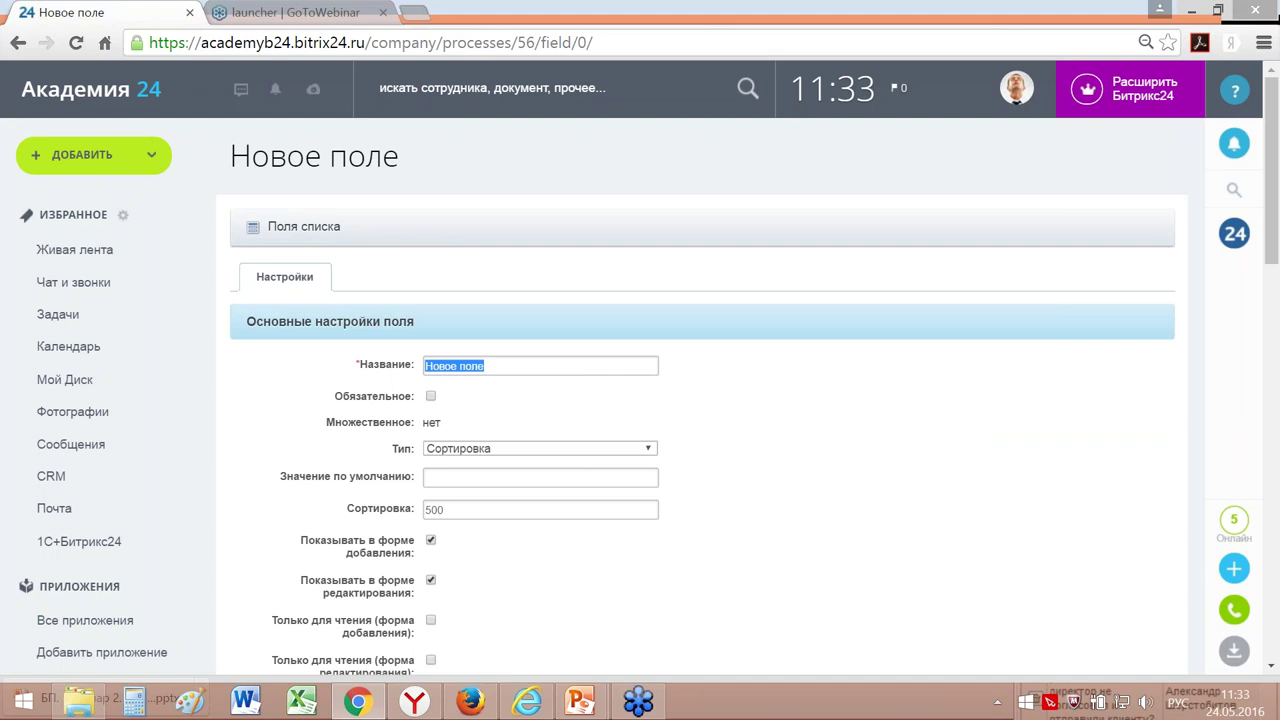
{"action": "type", "text": "Номер"}
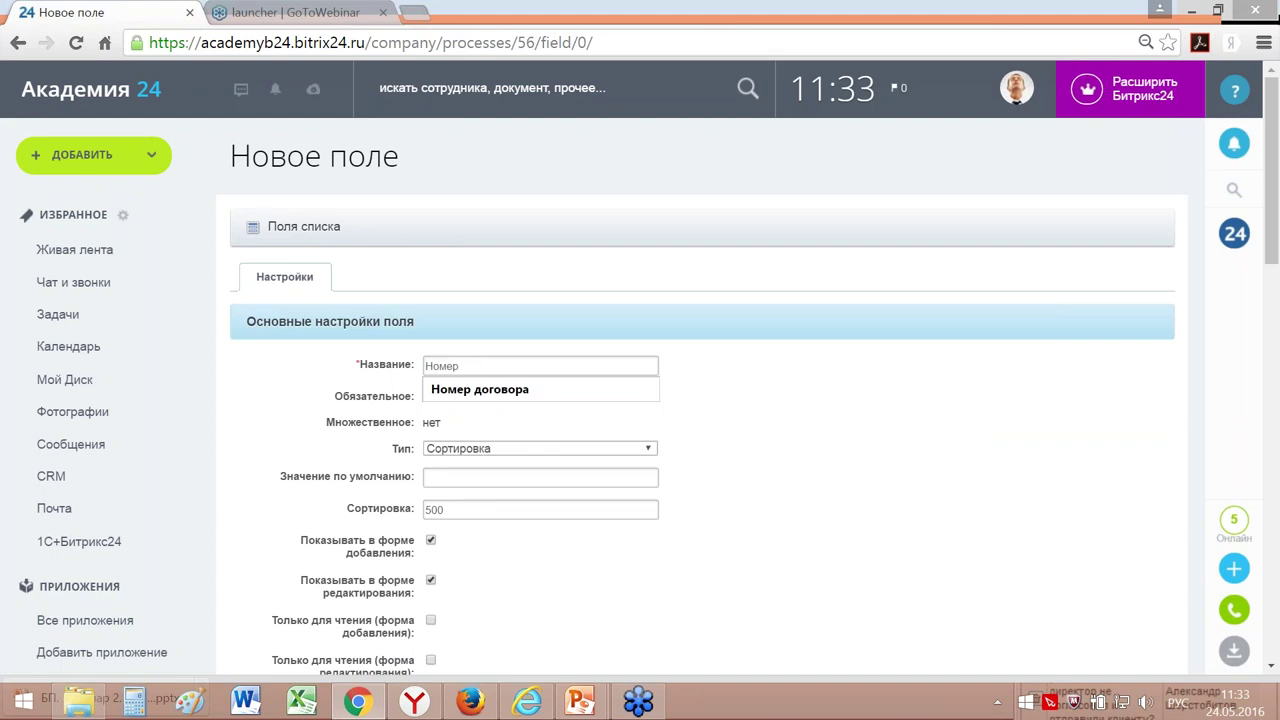
{"action": "left_click", "coordinate": [457, 390]}
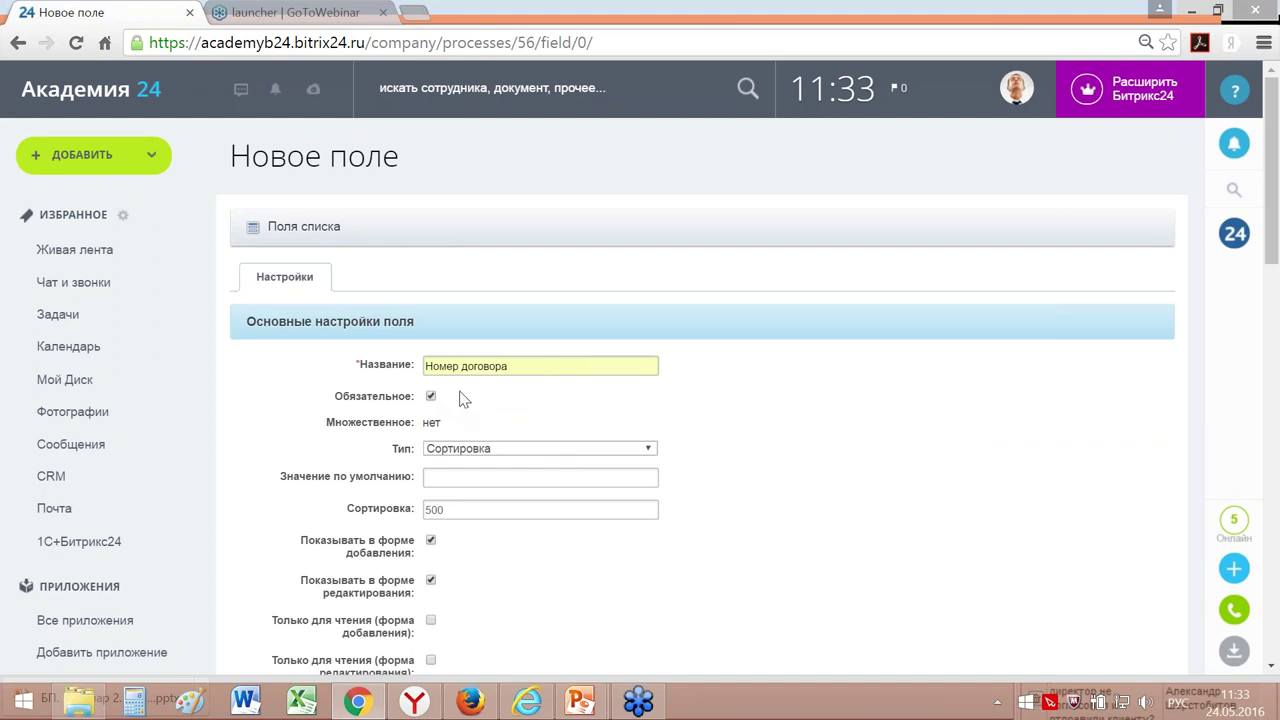
{"action": "left_click", "coordinate": [503, 452]}
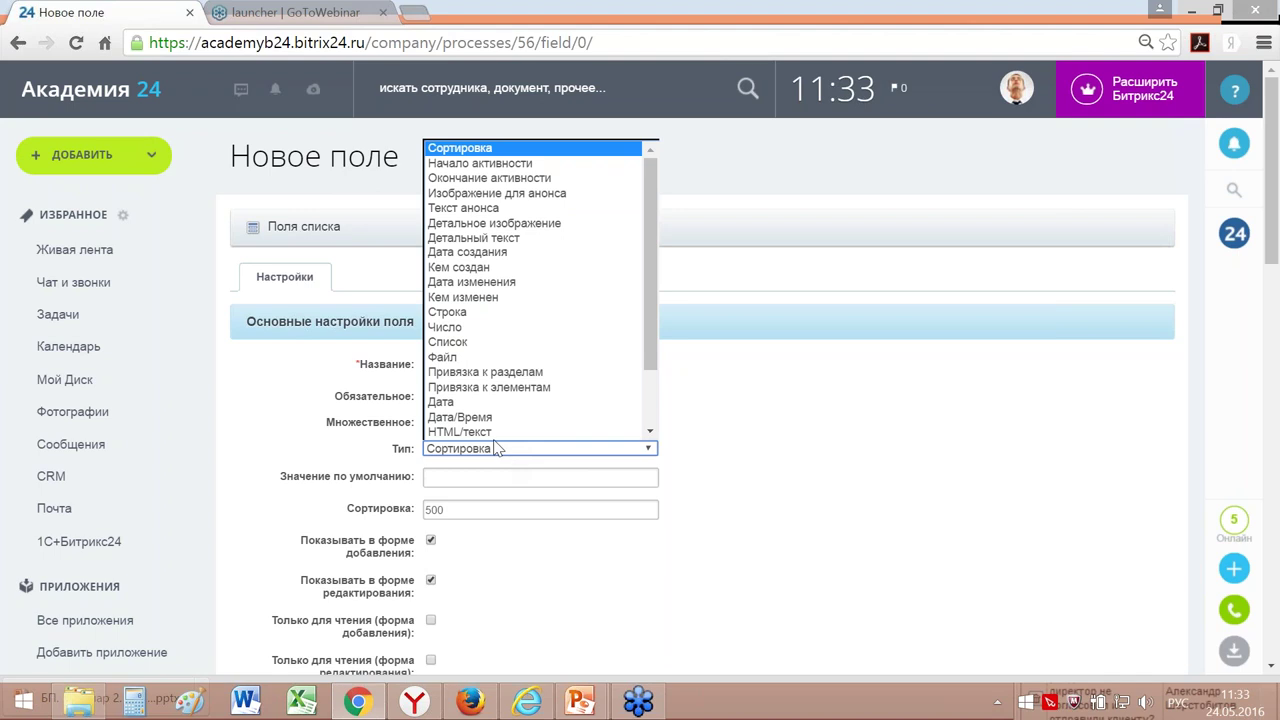
{"action": "left_click", "coordinate": [480, 313]}
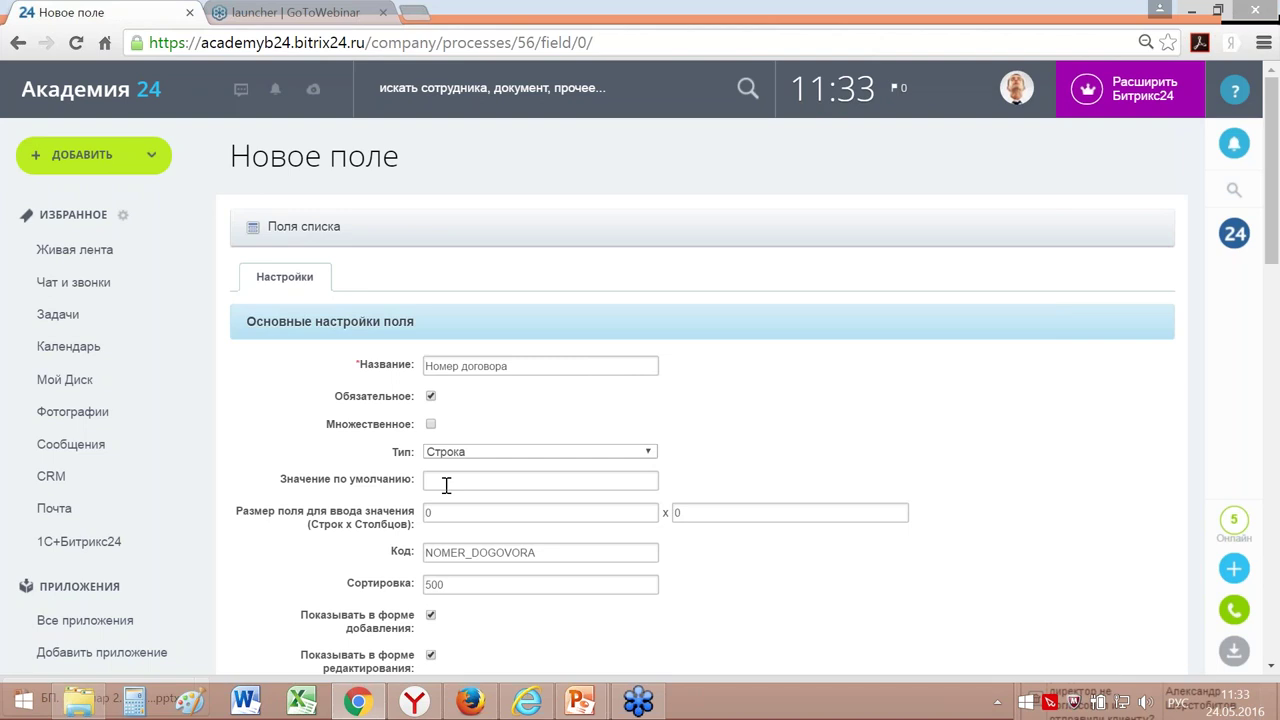
{"action": "scroll", "coordinate": [446, 485], "scroll_direction": "down", "scroll_amount": 1}
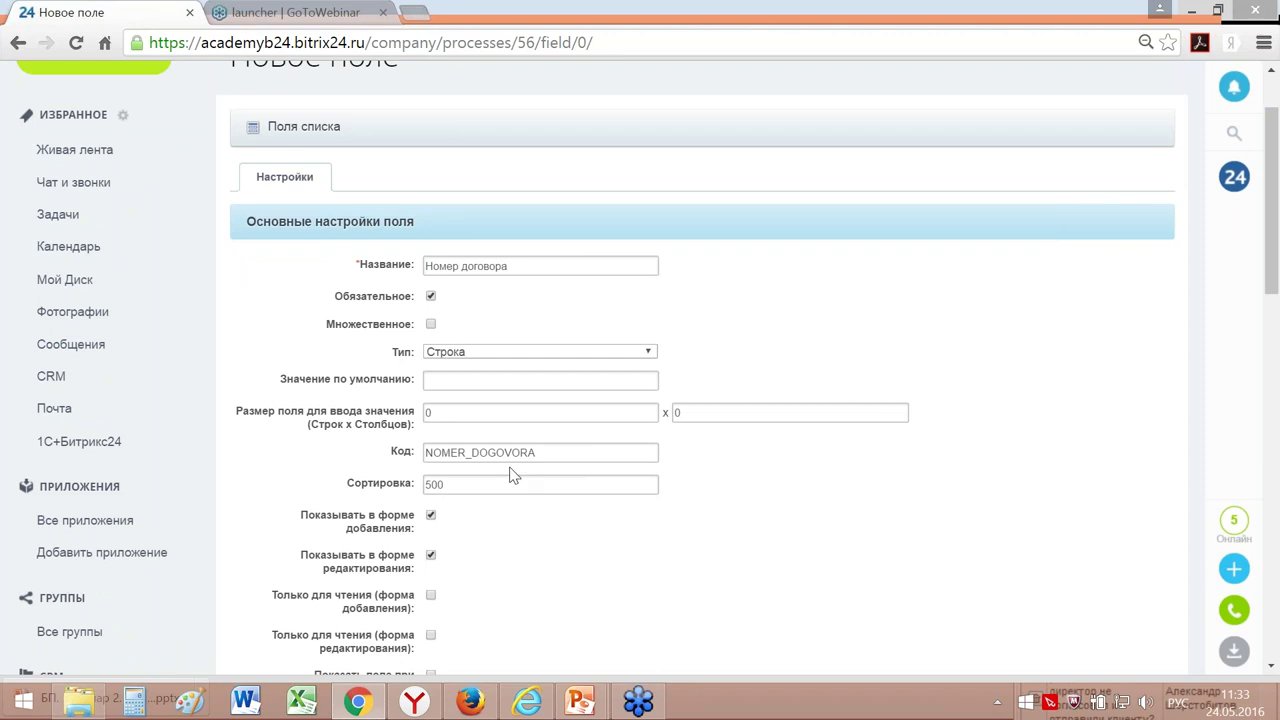
{"action": "scroll", "coordinate": [520, 500], "scroll_direction": "down", "scroll_amount": 1}
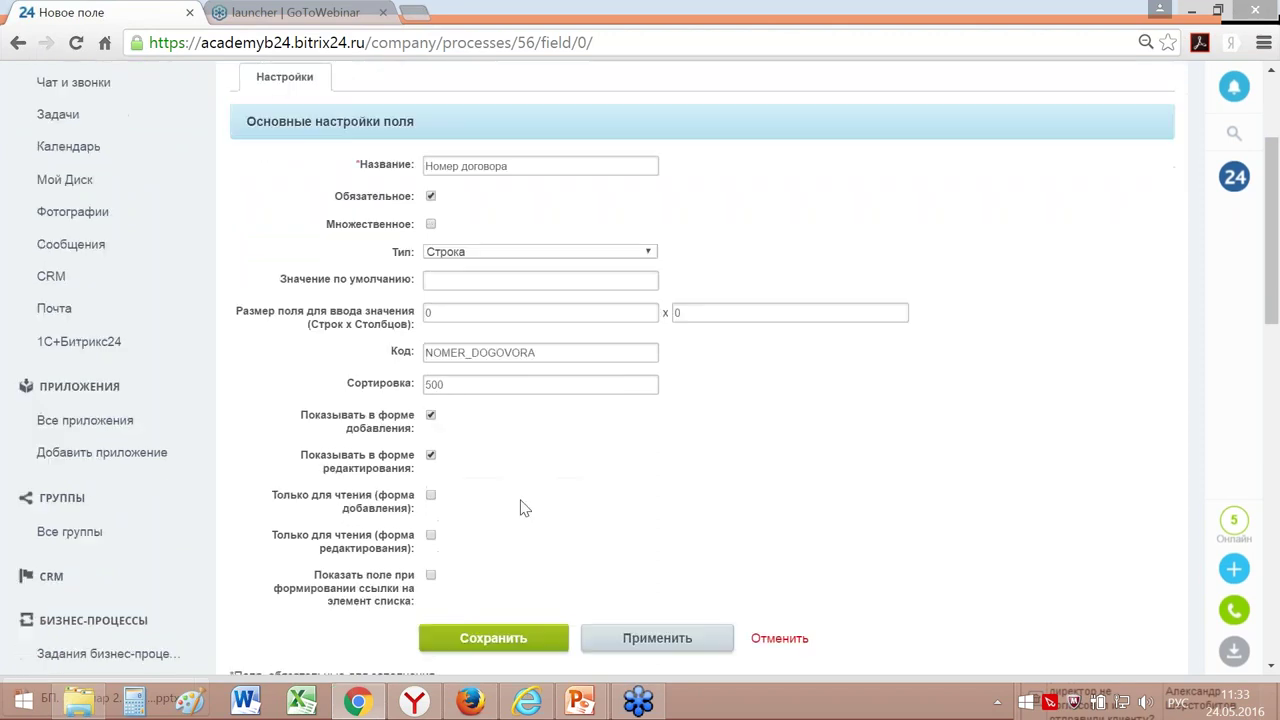
{"action": "left_click", "coordinate": [478, 620]}
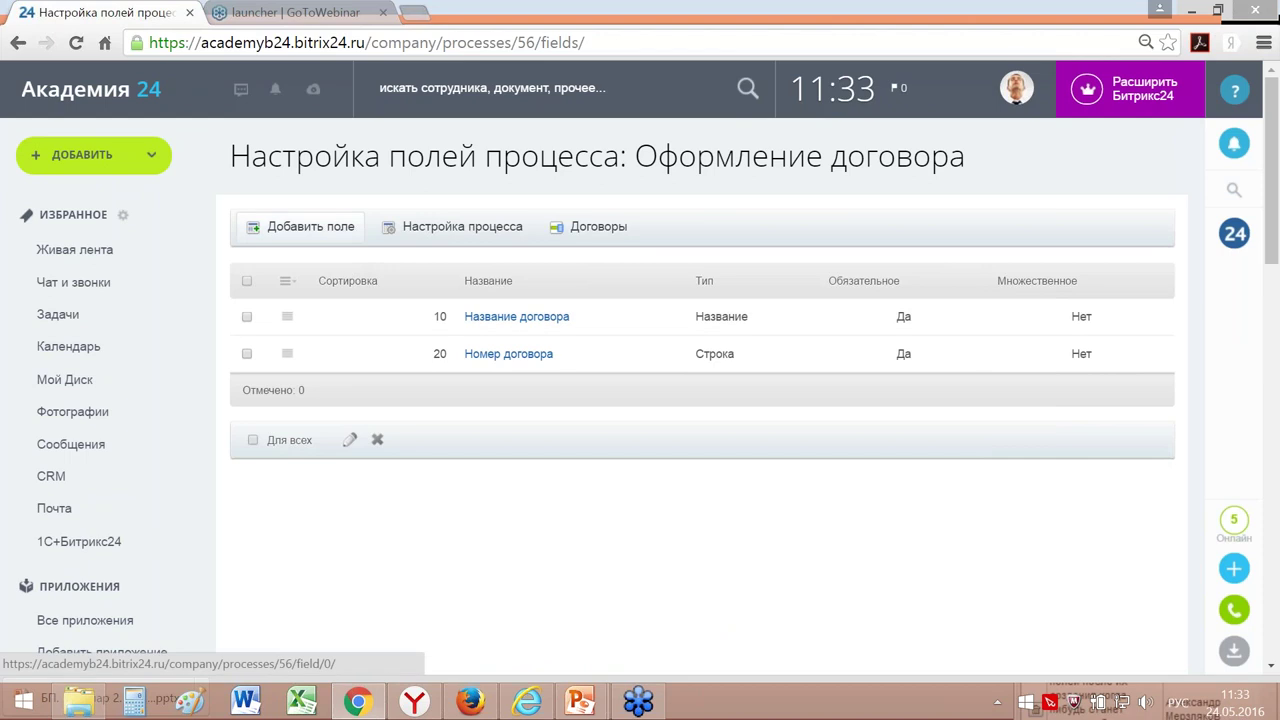
Step: Add a required process field "Сумма договора" of type Число and save it
{"action": "left_click", "coordinate": [305, 226]}
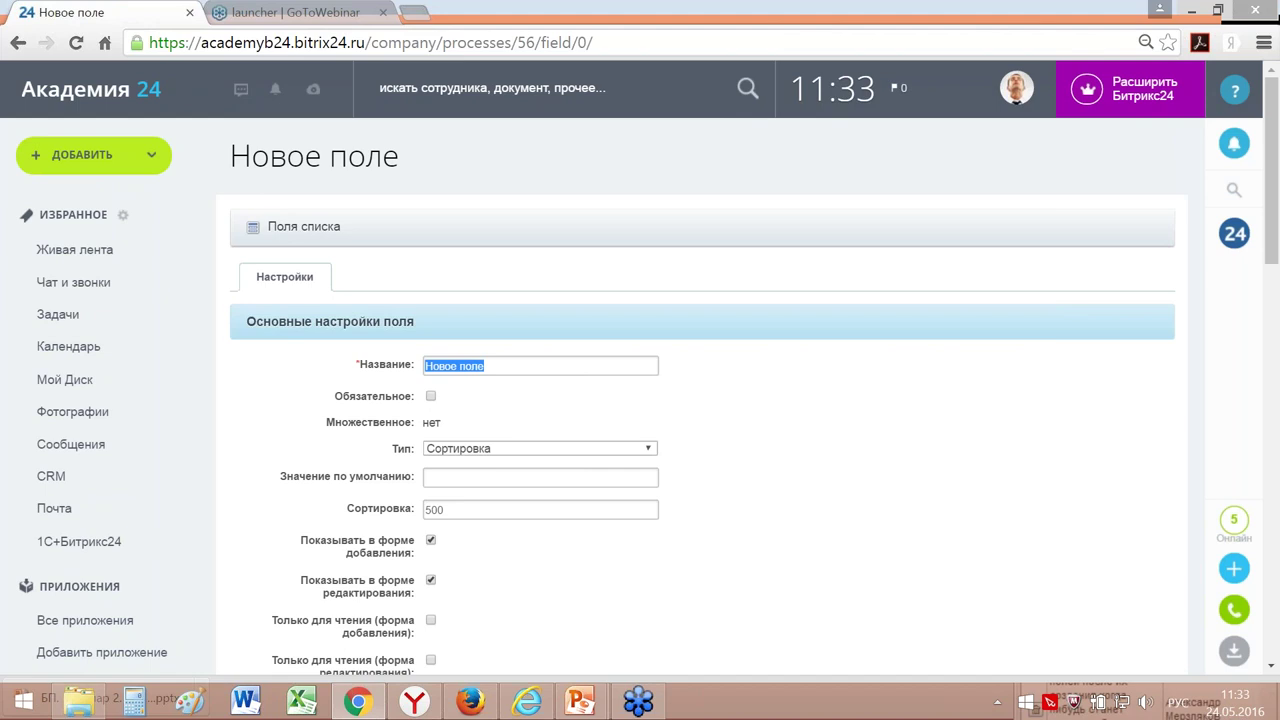
{"action": "type", "text": "Су"}
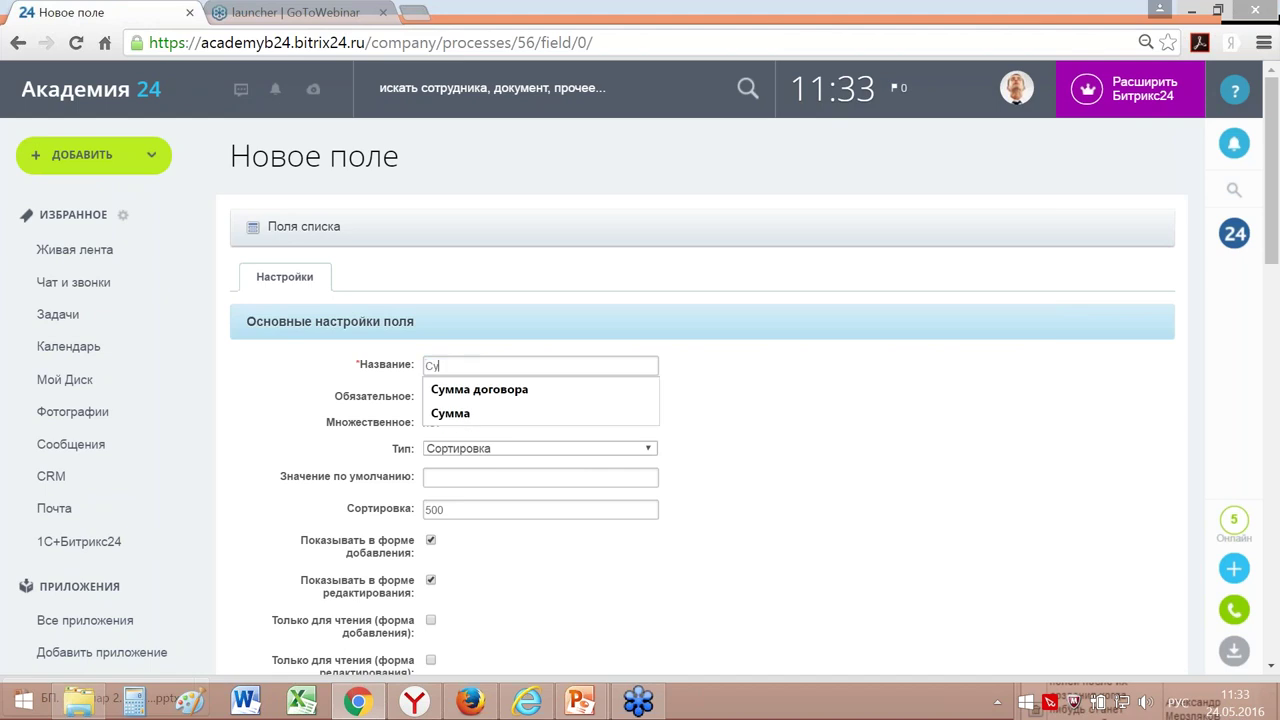
{"action": "key", "text": "Down"}
{"action": "key", "text": "Return"}
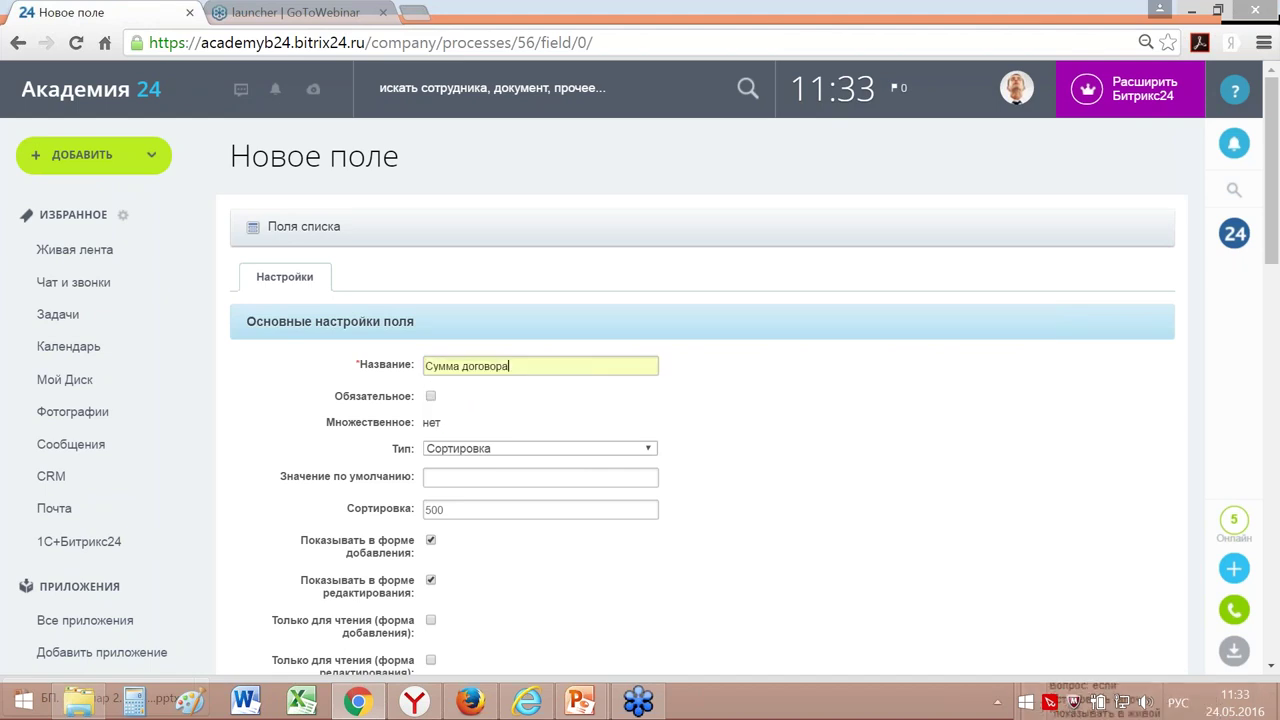
{"action": "left_click", "coordinate": [431, 397]}
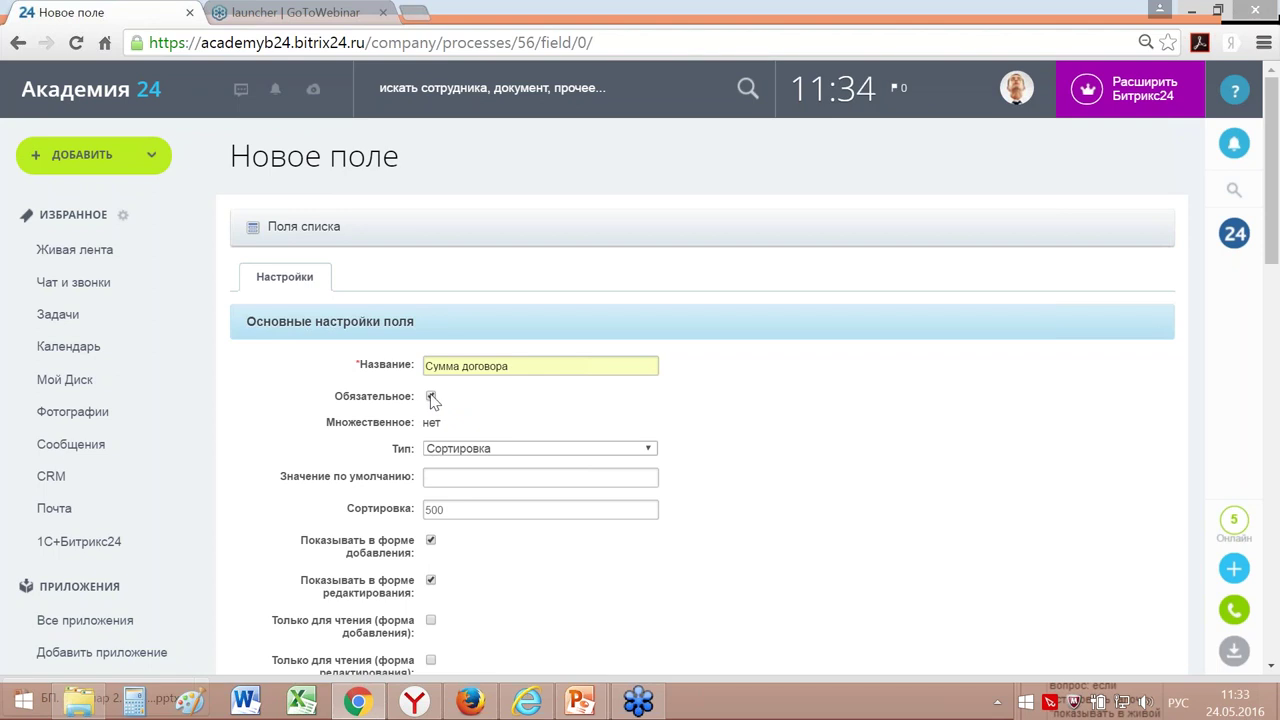
{"action": "left_click", "coordinate": [490, 452]}
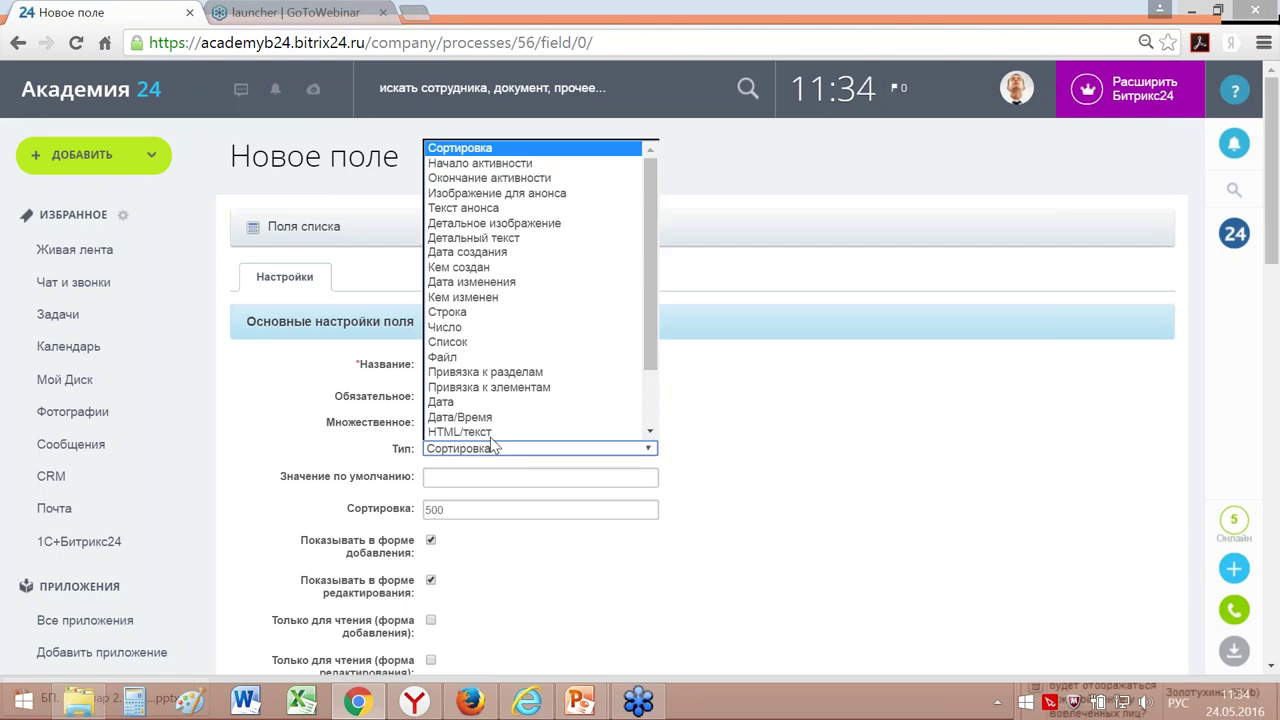
{"action": "left_click", "coordinate": [466, 327]}
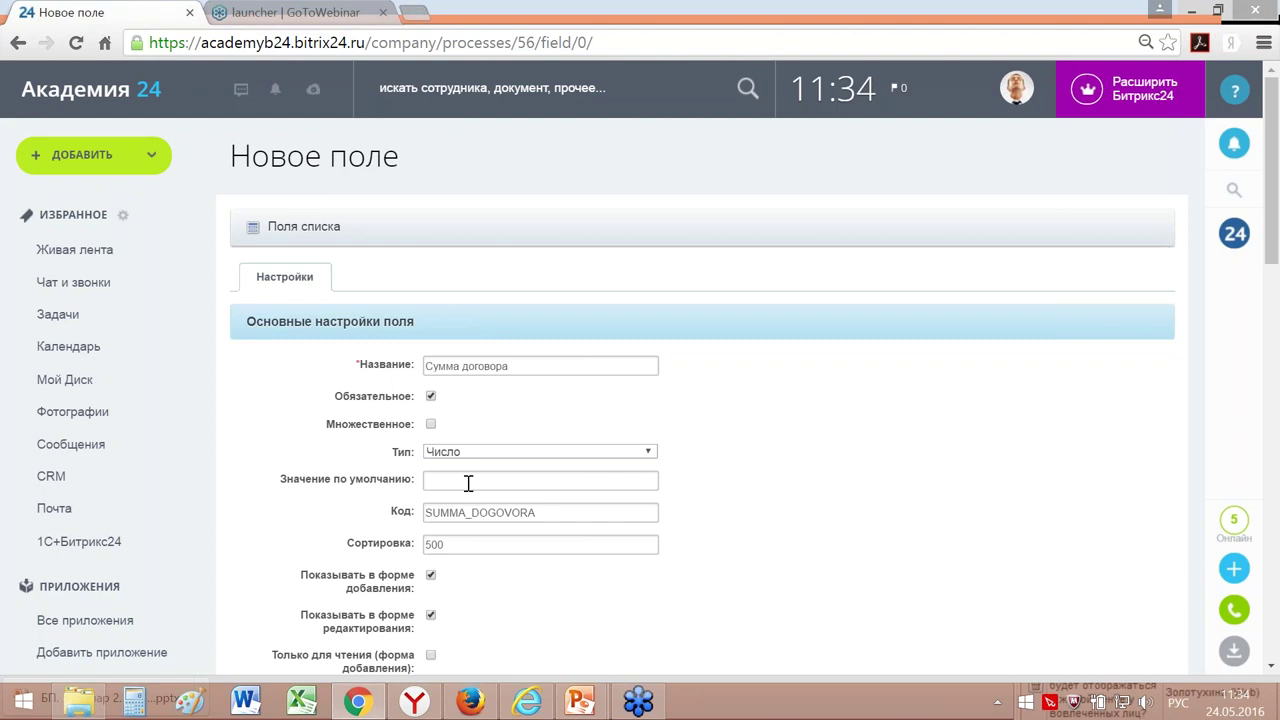
{"action": "scroll", "coordinate": [468, 483], "scroll_direction": "down", "scroll_amount": 2}
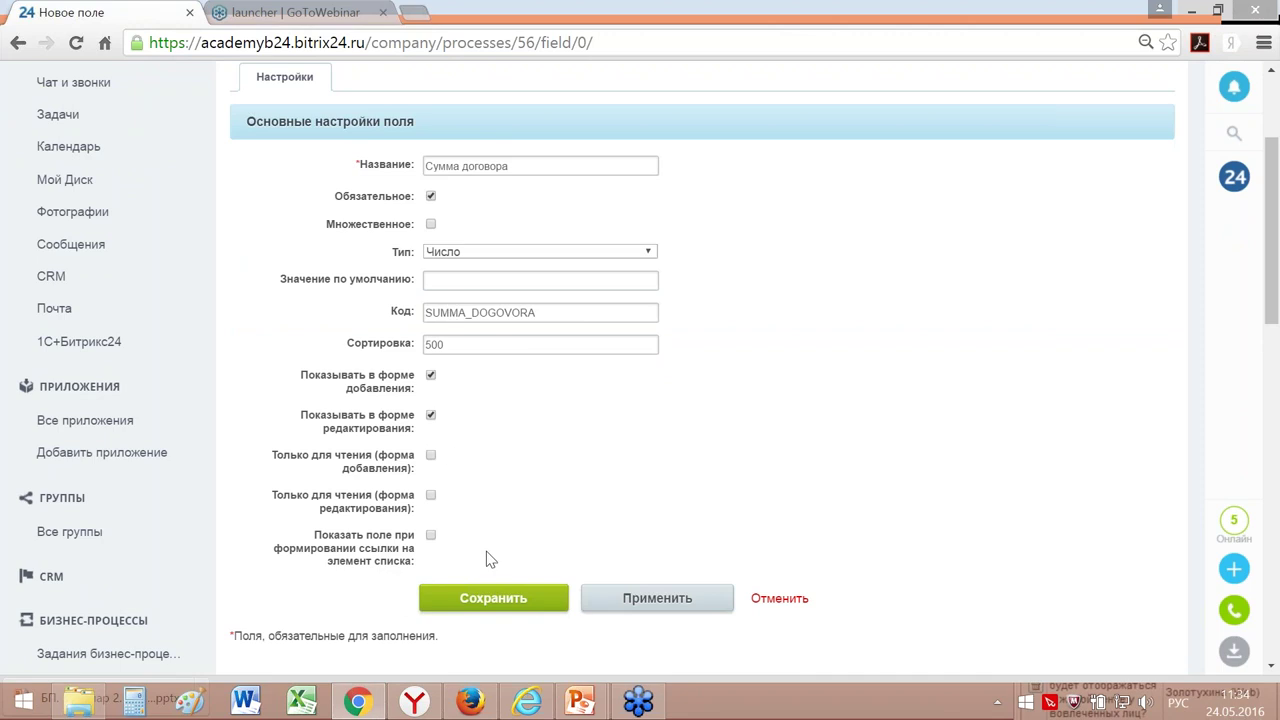
{"action": "left_click", "coordinate": [486, 602]}
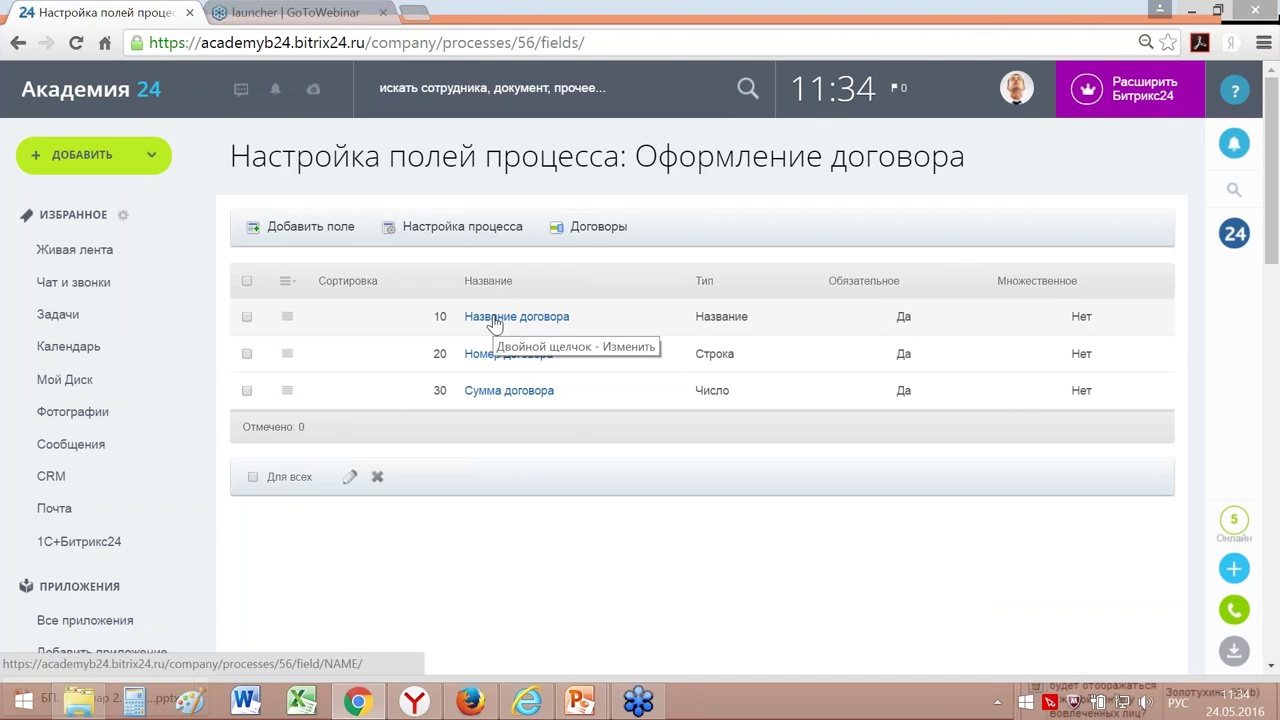
Step: Add a required process field "Электронная версия" of type Файл and save it
{"action": "left_click", "coordinate": [300, 226]}
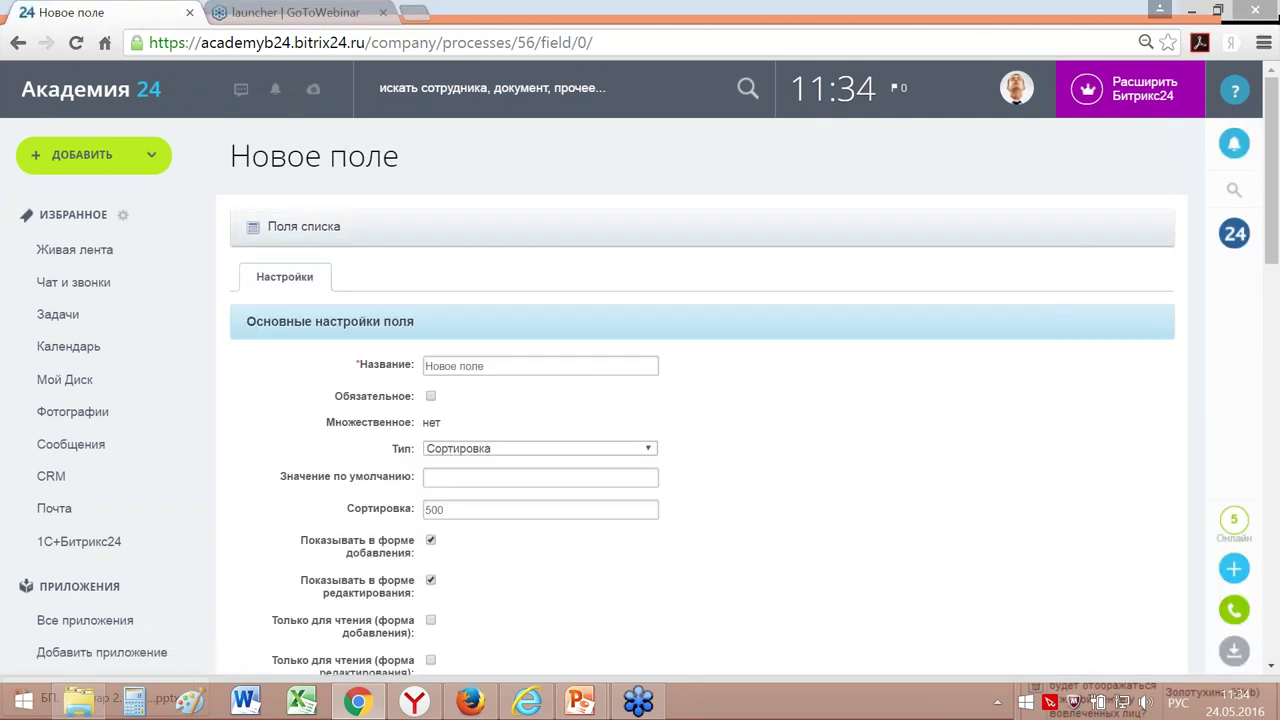
{"action": "left_click_drag", "start_coordinate": [511, 368], "coordinate": [390, 358]}
{"action": "type", "text": "Э"}
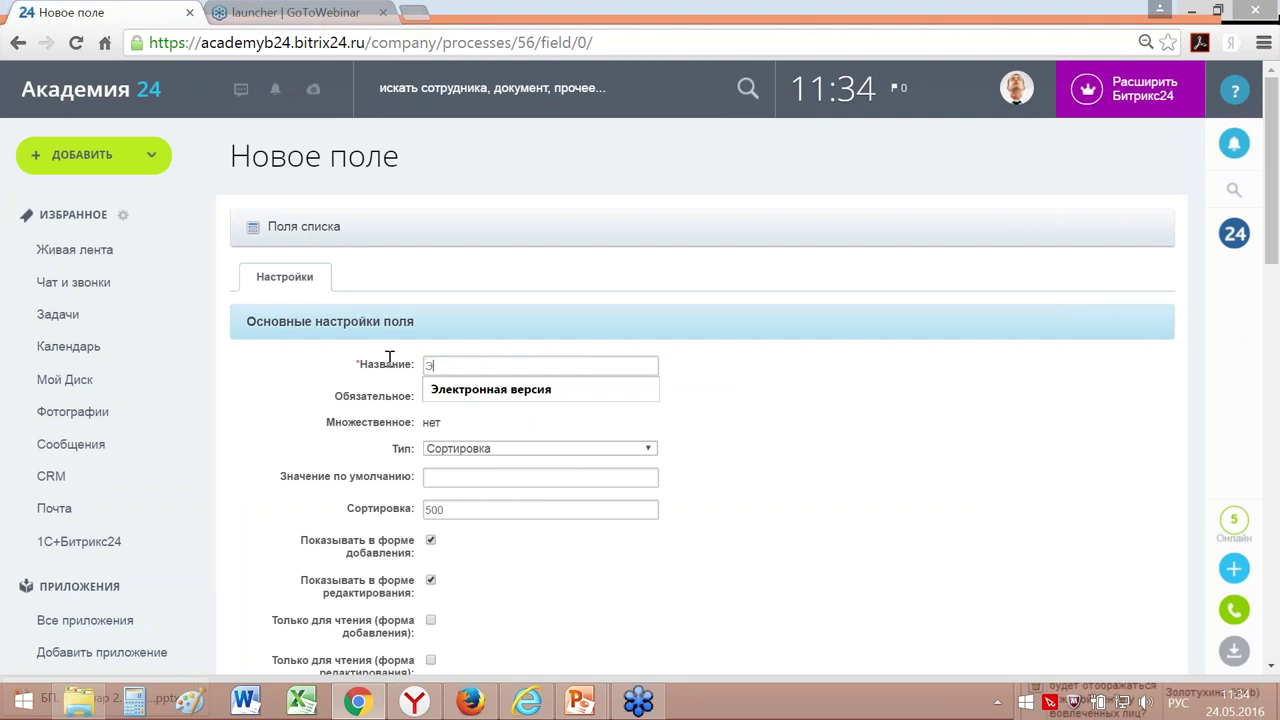
{"action": "type", "text": "л"}
{"action": "left_click", "coordinate": [572, 390]}
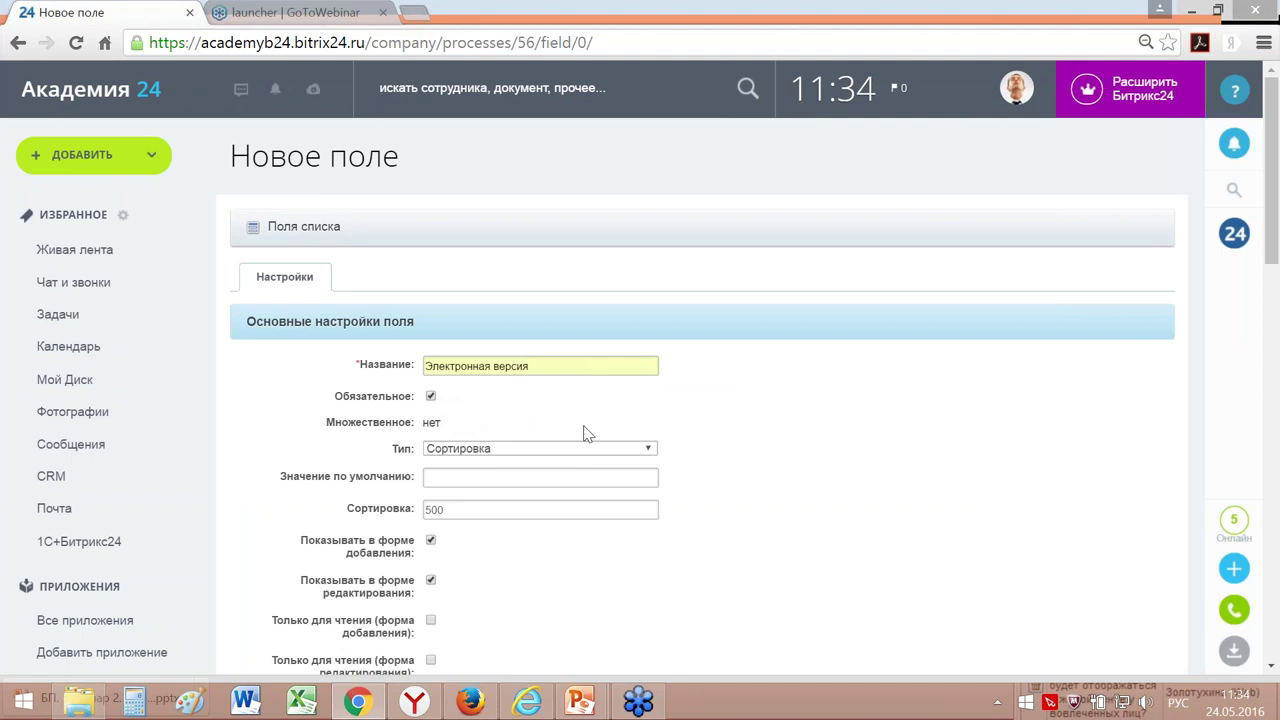
{"action": "scroll", "coordinate": [540, 370], "scroll_direction": "down", "scroll_amount": 1}
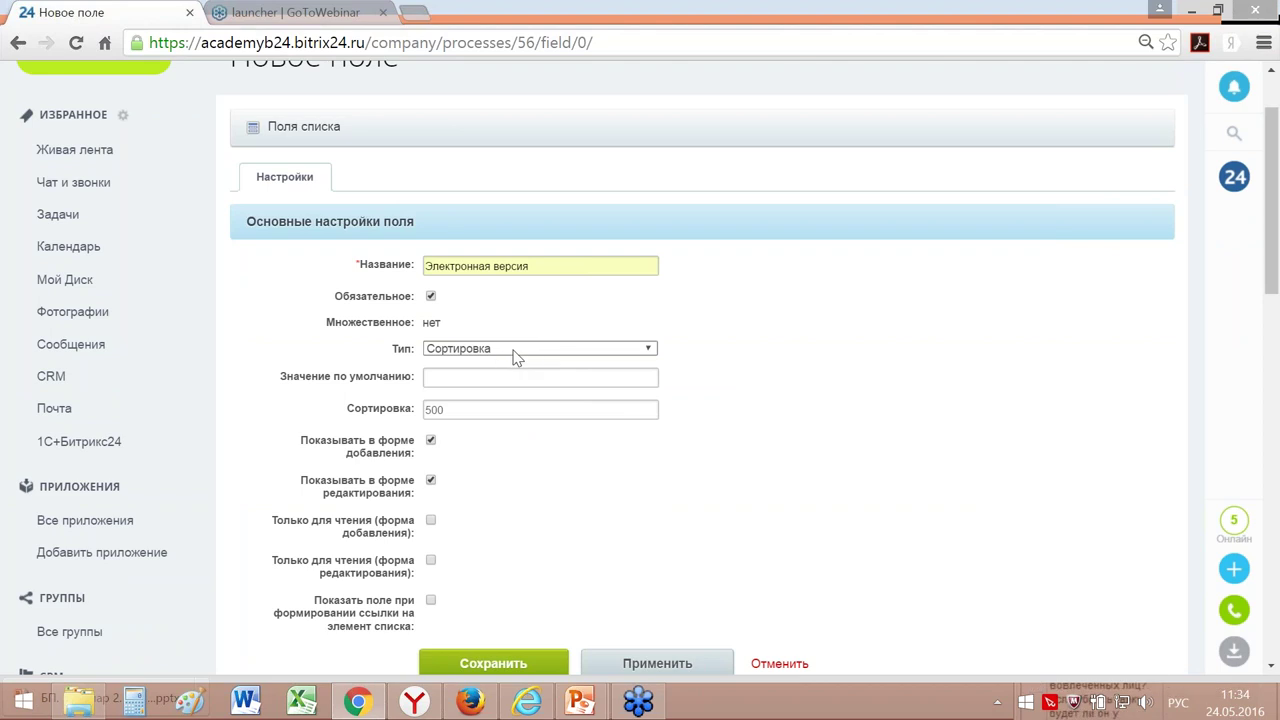
{"action": "left_click", "coordinate": [515, 350]}
{"action": "left_click_drag", "start_coordinate": [646, 433], "coordinate": [646, 537]}
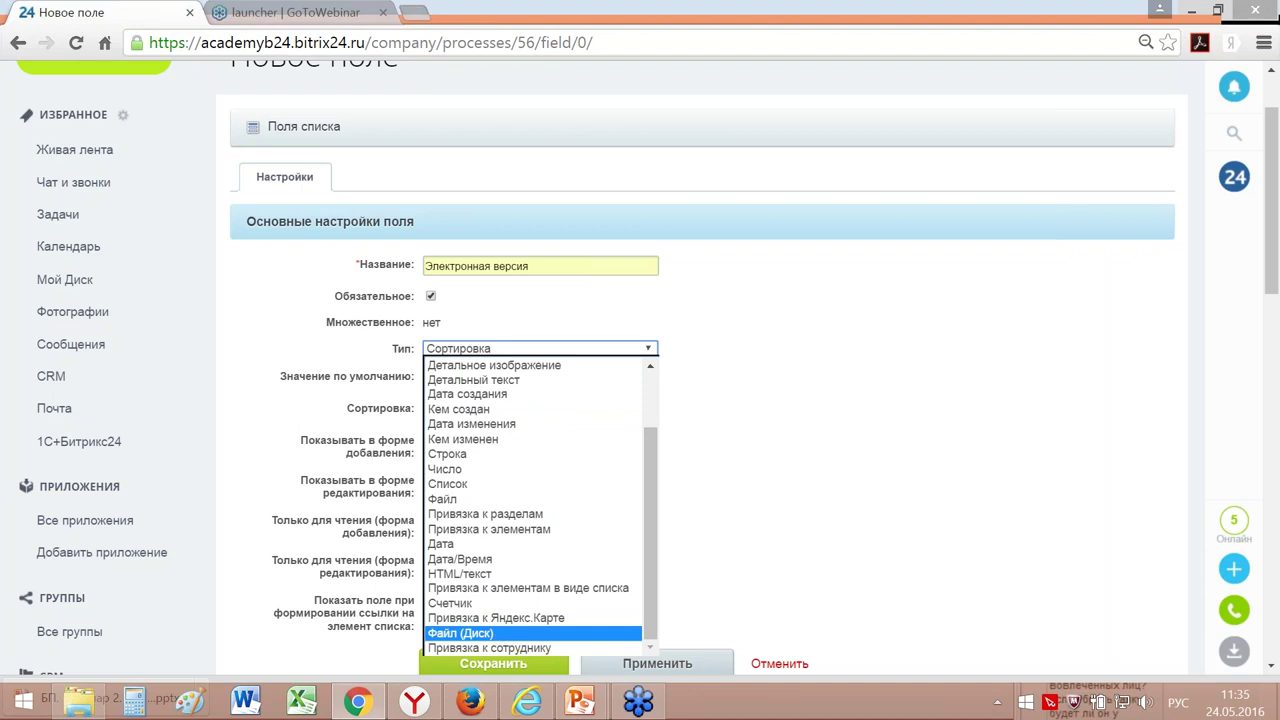
{"action": "left_click", "coordinate": [464, 500]}
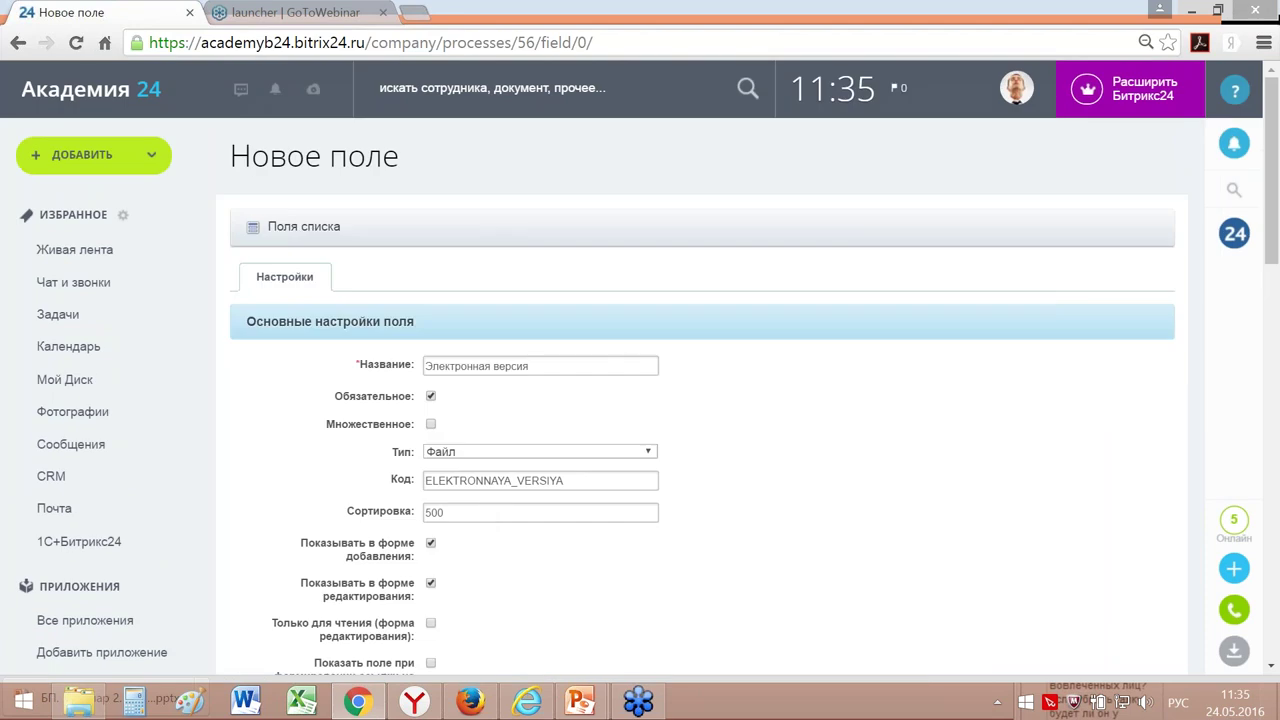
{"action": "scroll", "coordinate": [620, 534], "scroll_direction": "down", "scroll_amount": 1}
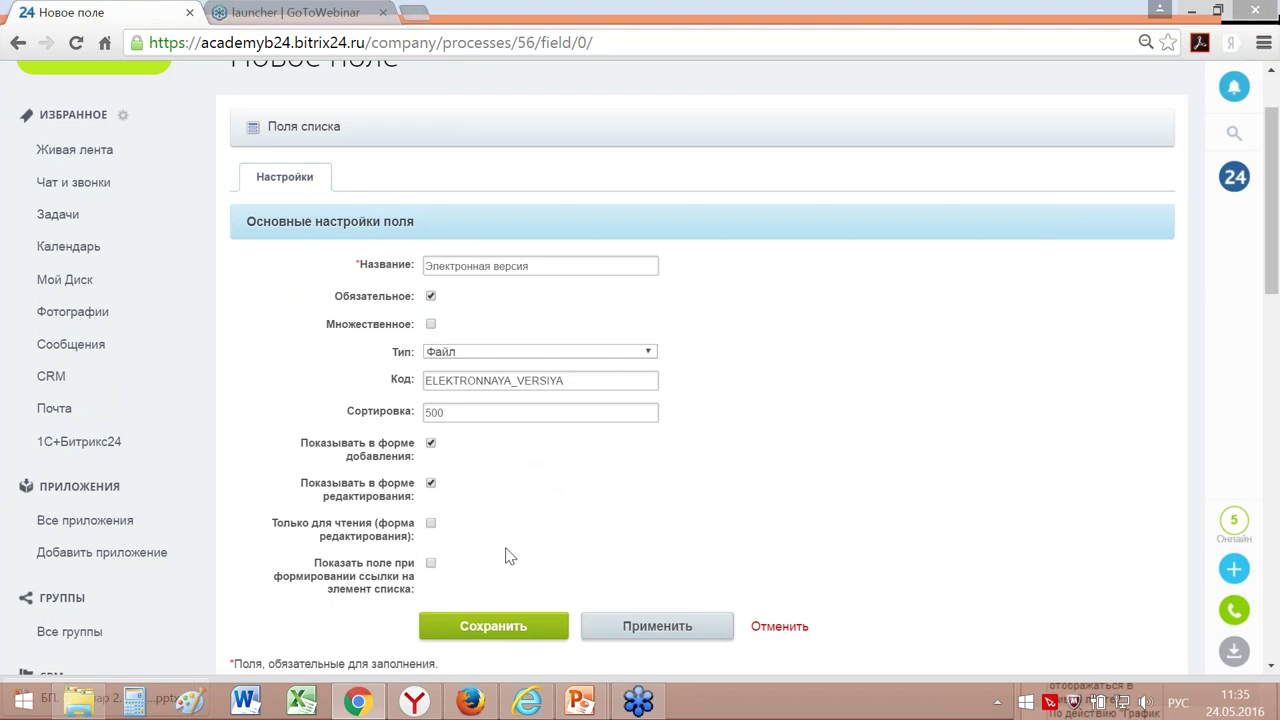
{"action": "left_click", "coordinate": [500, 627]}
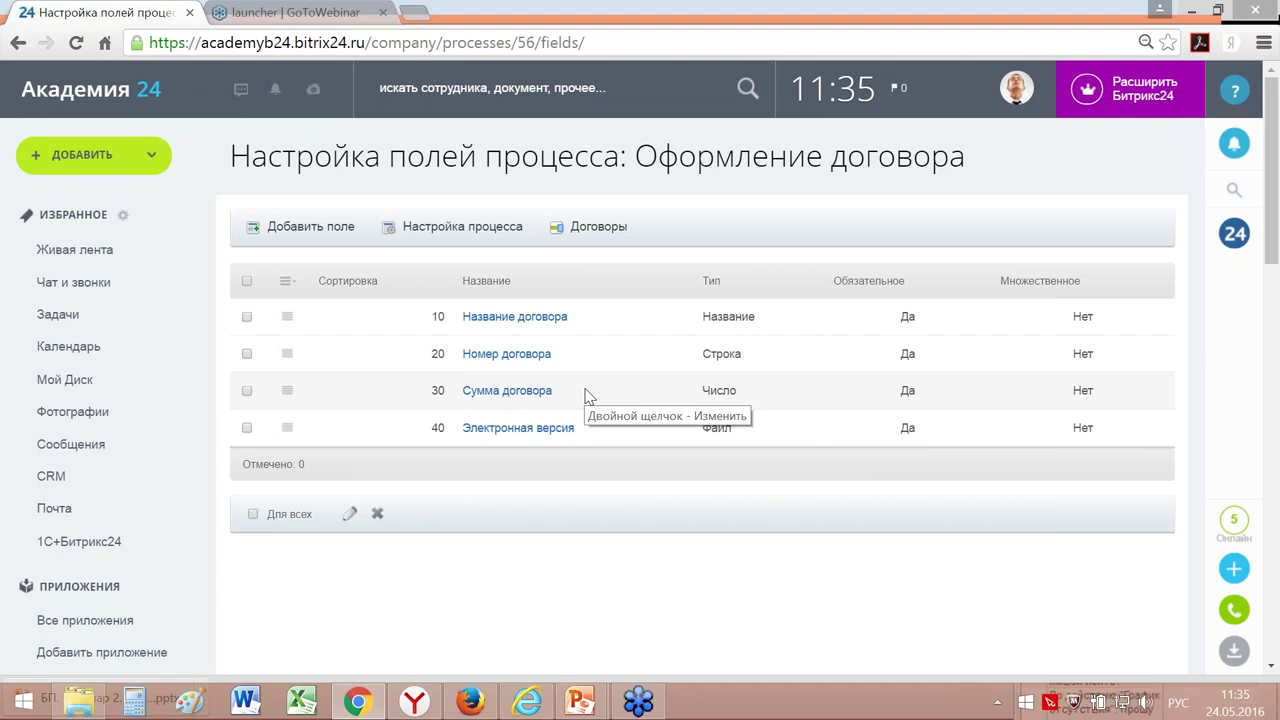
Step: Create a sequential business process template for the "Оформление договора" process from its element list
{"action": "left_click", "coordinate": [606, 232]}
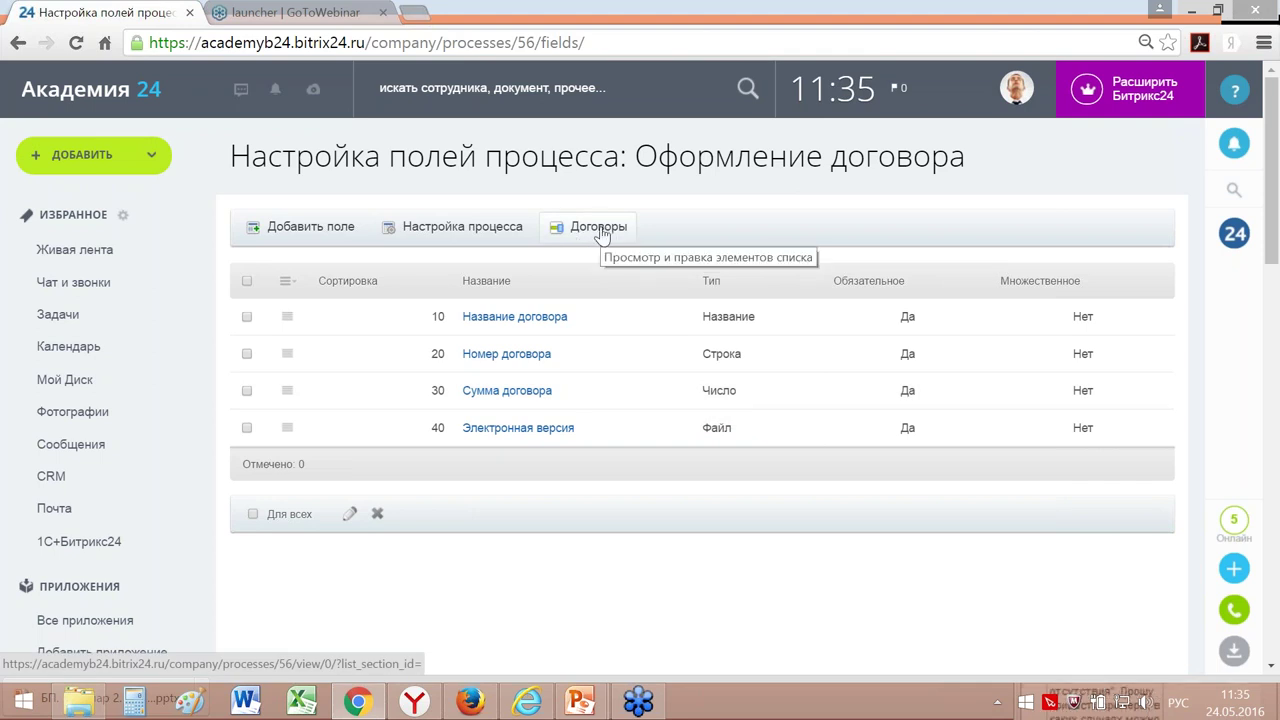
{"action": "left_click", "coordinate": [600, 230]}
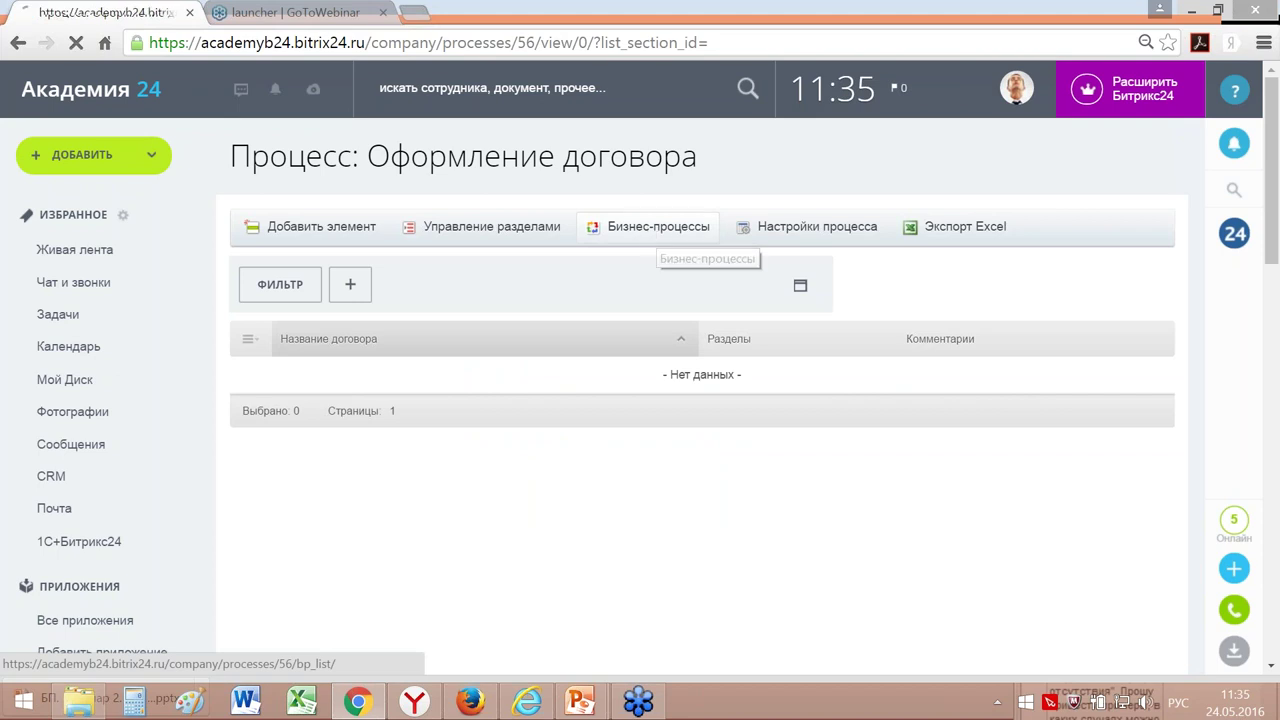
{"action": "left_click", "coordinate": [651, 233]}
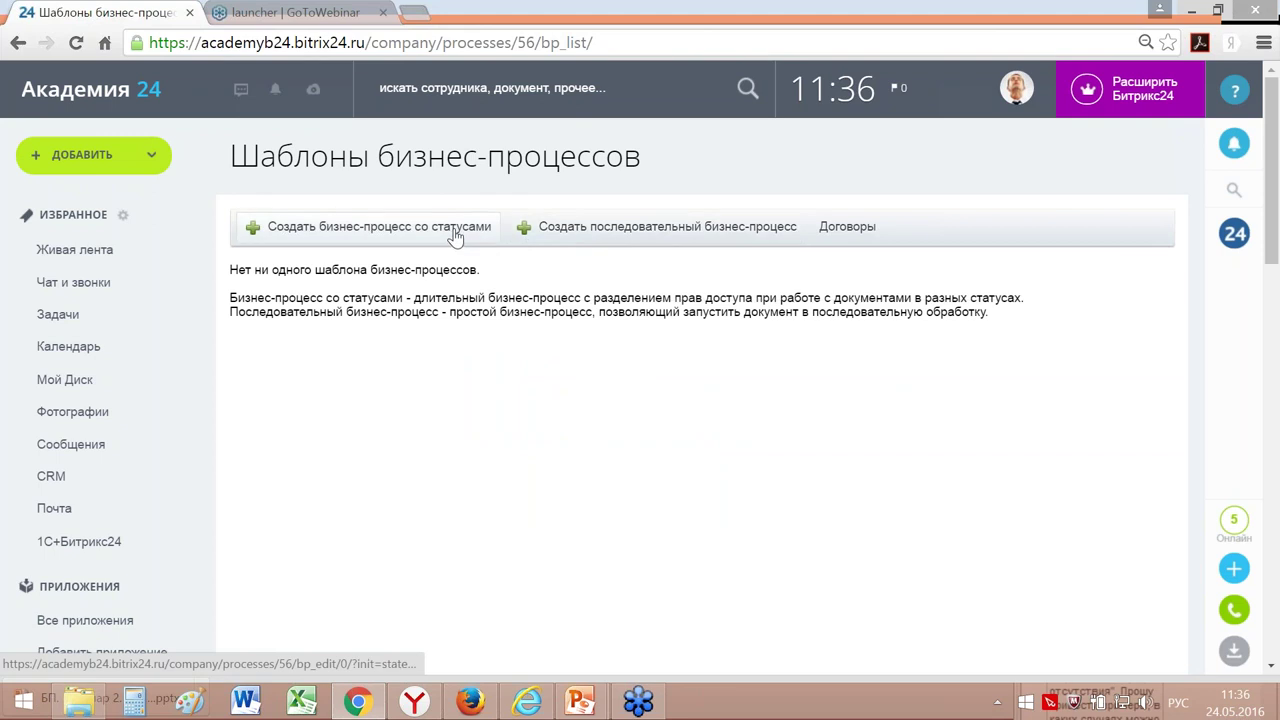
{"action": "left_click", "coordinate": [640, 228]}
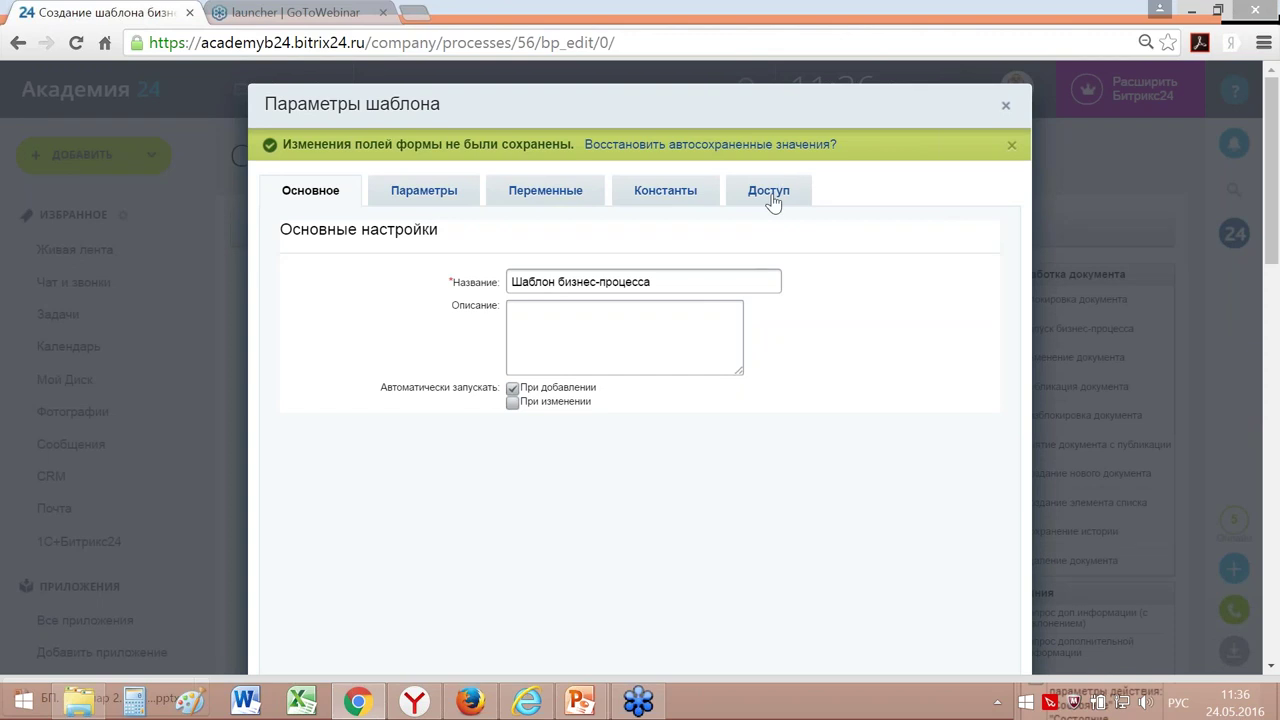
Step: Name the template "Бизнес-процесс Оформление договора" and describe it as "Бизнес-процесс Оформление договора с клиентом"
{"action": "left_click_drag", "start_coordinate": [655, 282], "coordinate": [497, 281]}
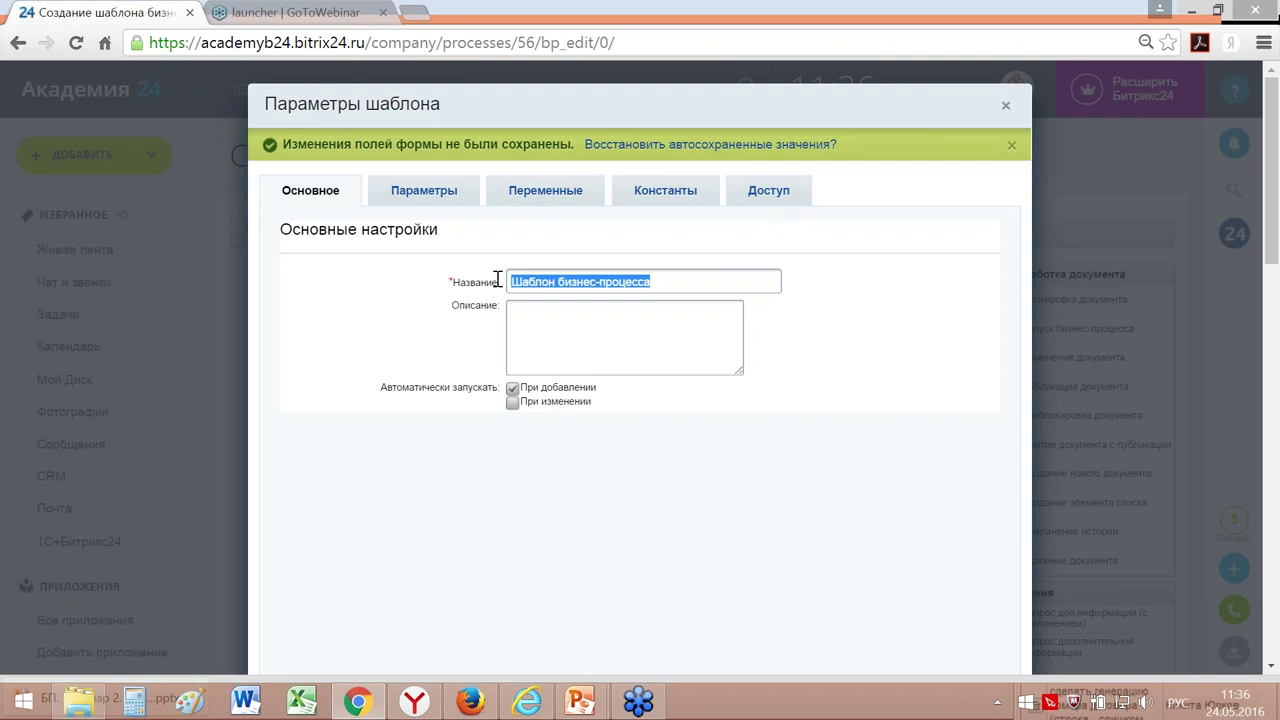
{"action": "type", "text": "Бизнес"}
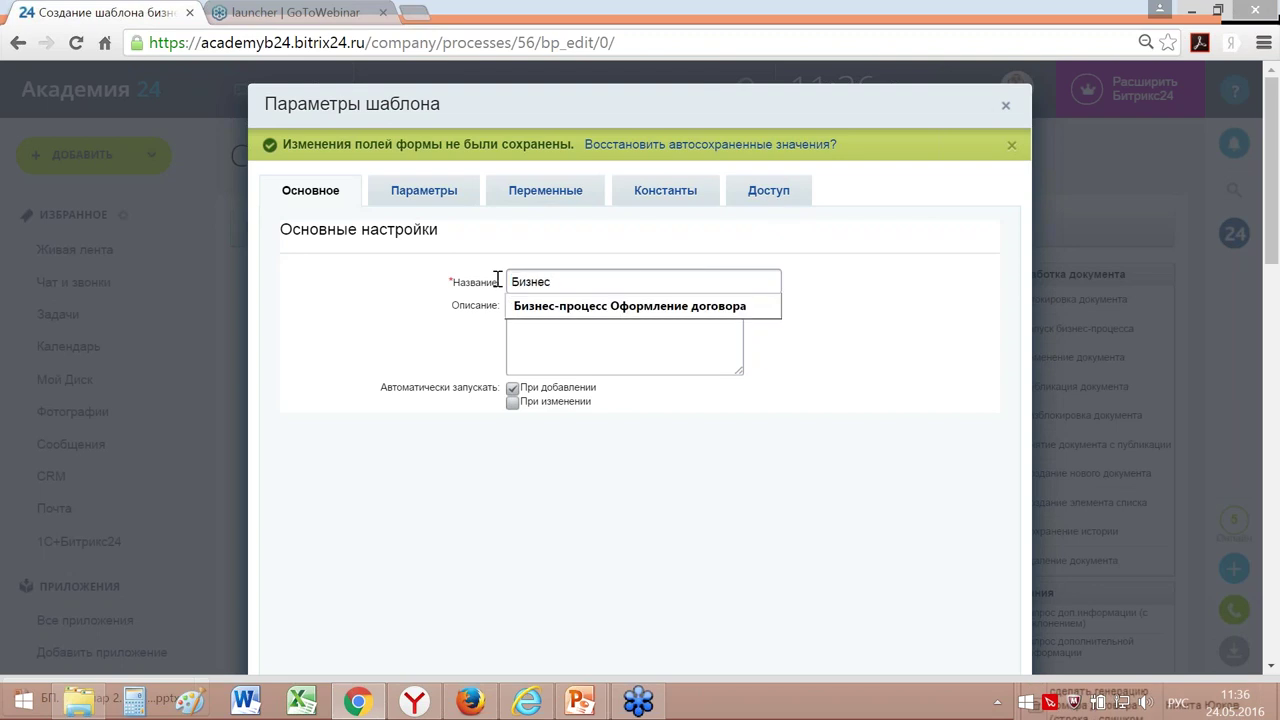
{"action": "key", "text": "Down"}
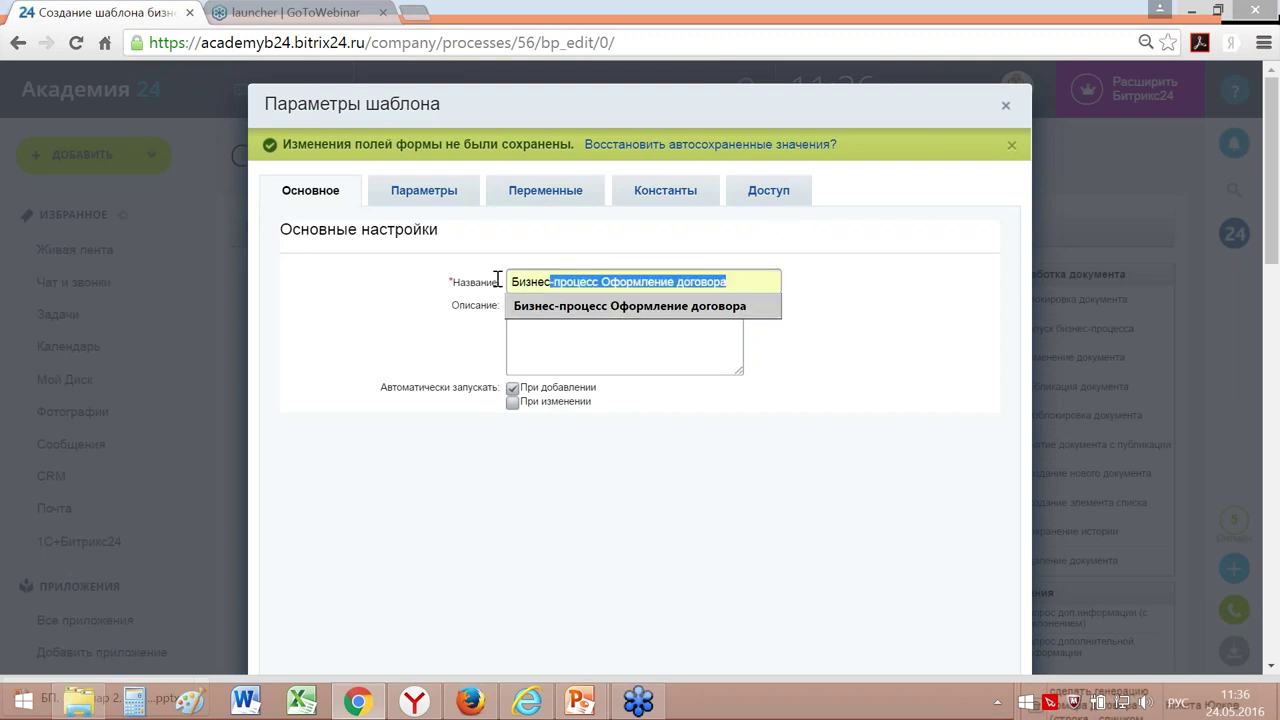
{"action": "key", "text": "Return"}
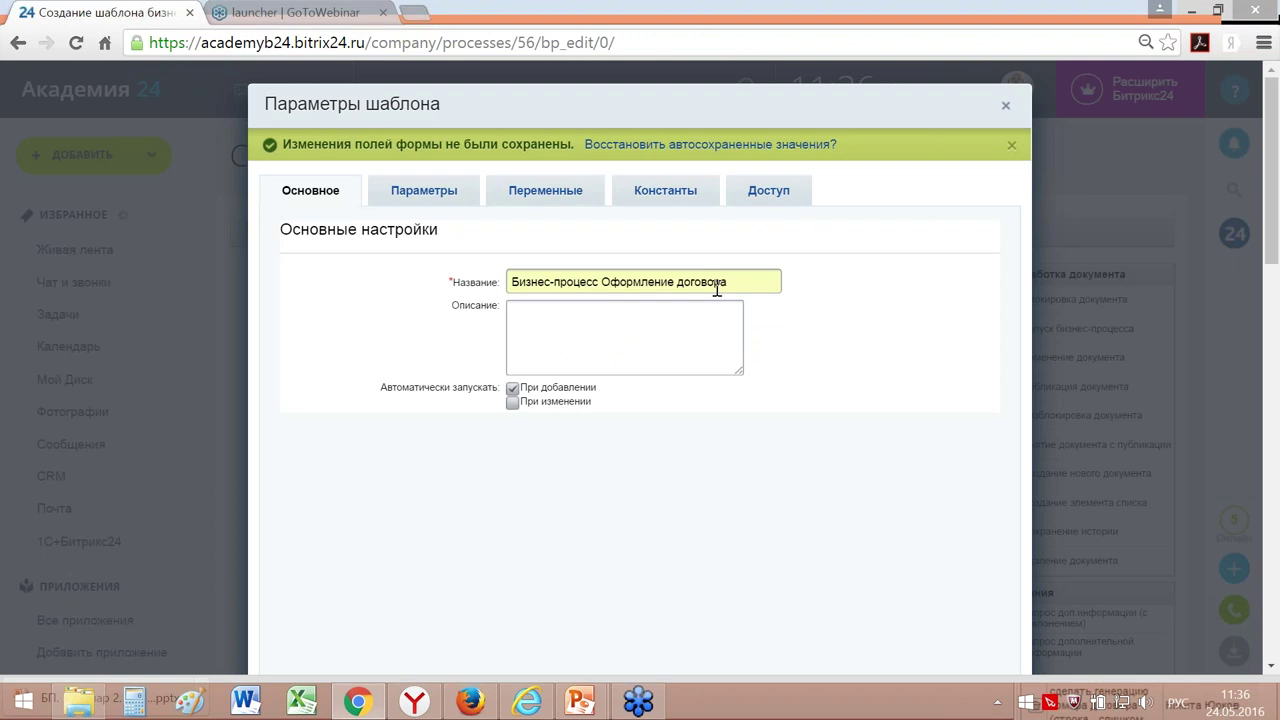
{"action": "left_click_drag", "start_coordinate": [726, 281], "coordinate": [483, 281]}
{"action": "key", "text": "ctrl+c"}
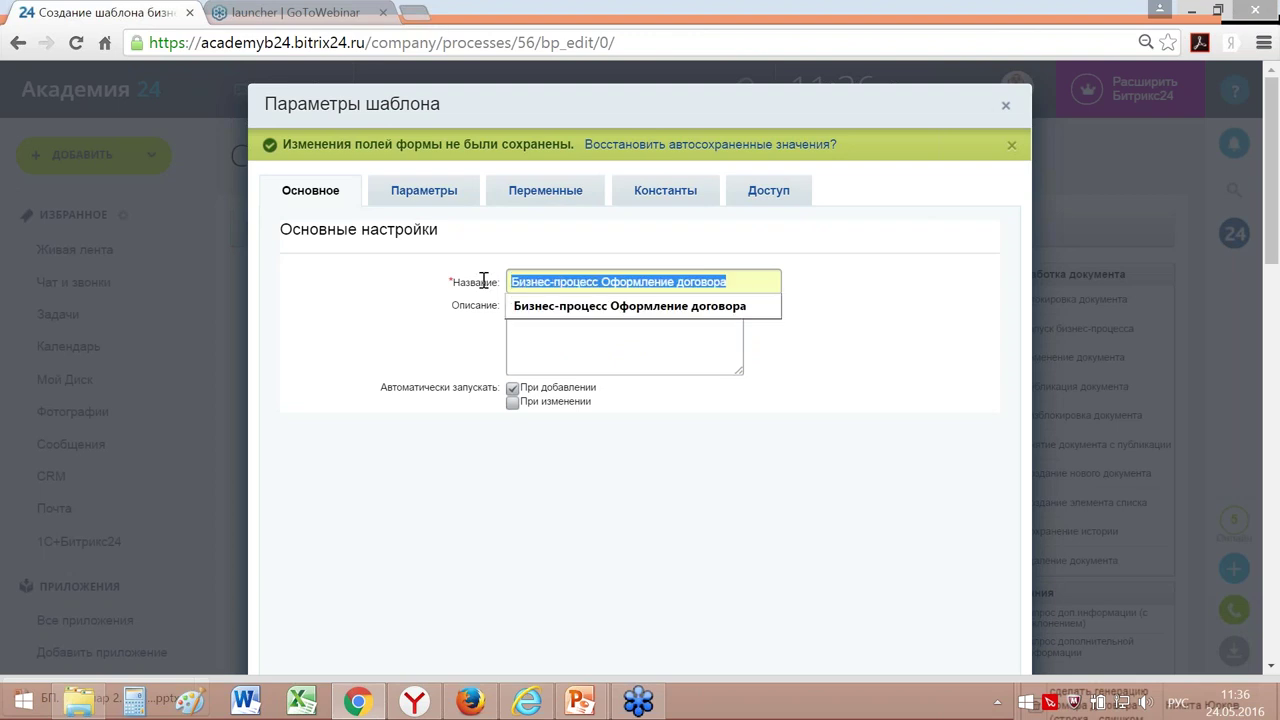
{"action": "left_click", "coordinate": [530, 365]}
{"action": "key", "text": "ctrl+v"}
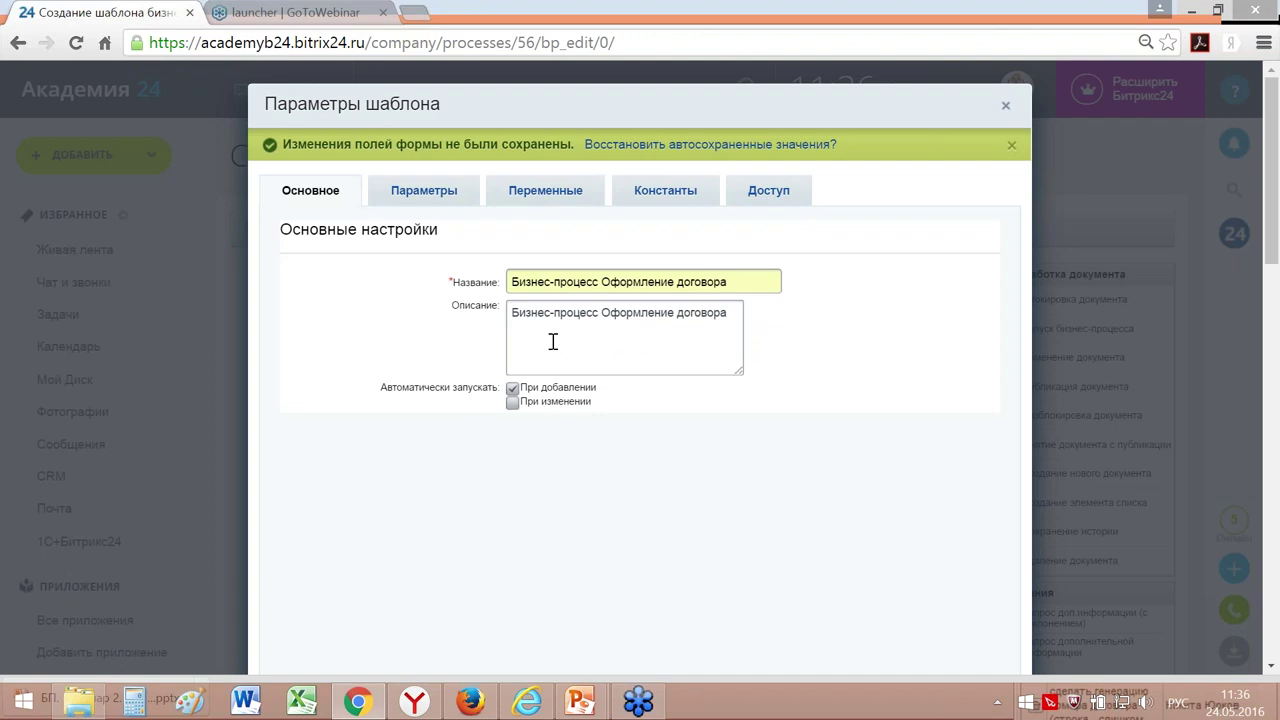
{"action": "type", "text": "с клиентом"}
Step: Review the template's launch parameters, variables, constants and access rights, and save the template settings
{"action": "left_click", "coordinate": [453, 192]}
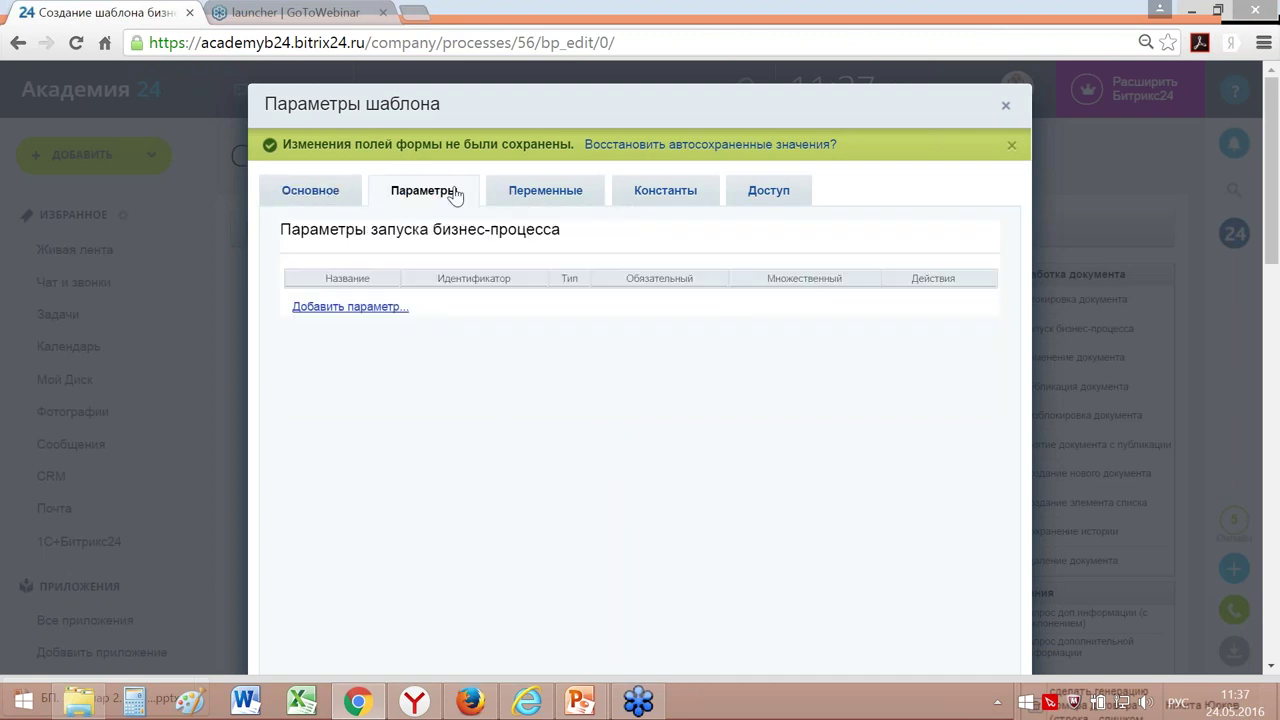
{"action": "left_click", "coordinate": [540, 194]}
{"action": "left_click", "coordinate": [660, 197]}
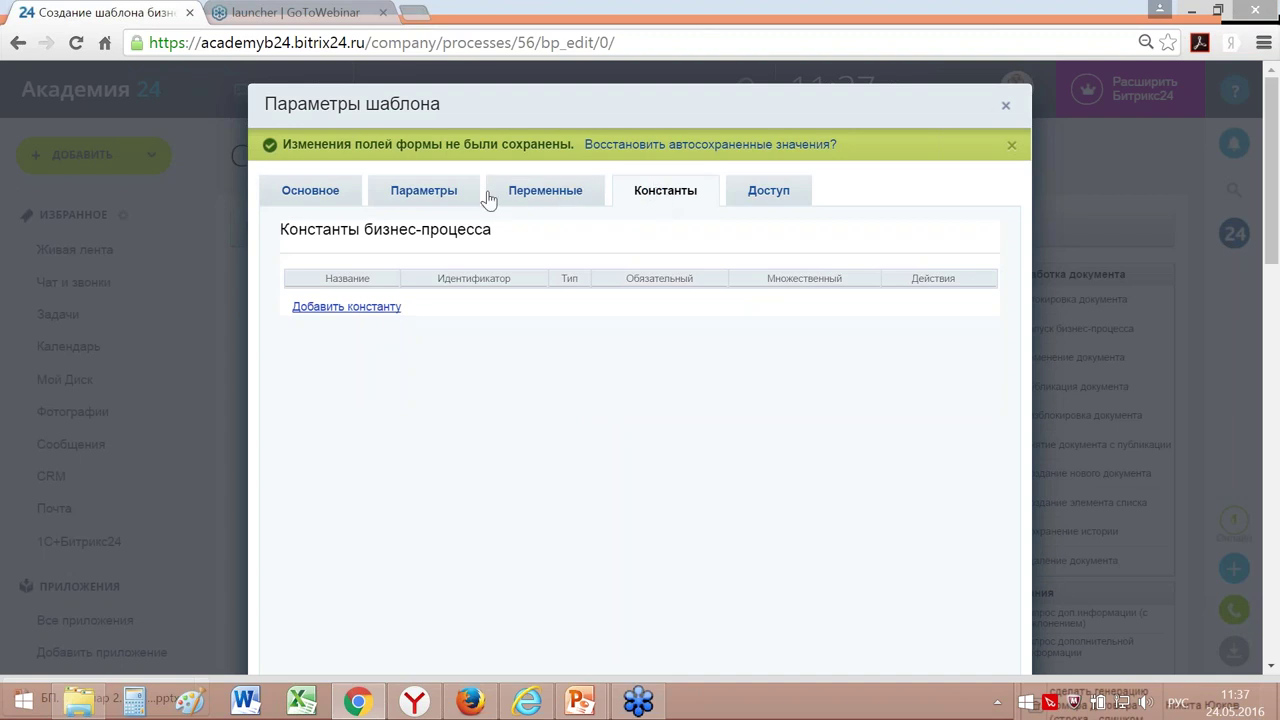
{"action": "left_click", "coordinate": [768, 192]}
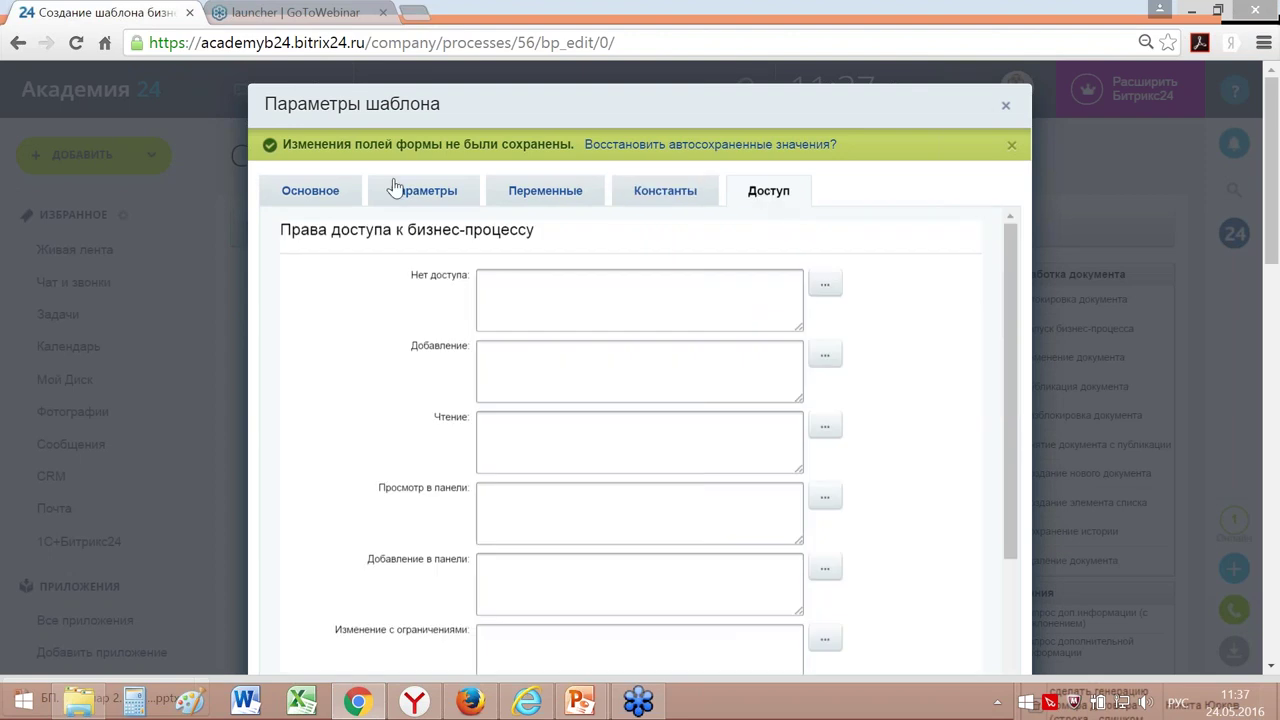
{"action": "left_click", "coordinate": [322, 193]}
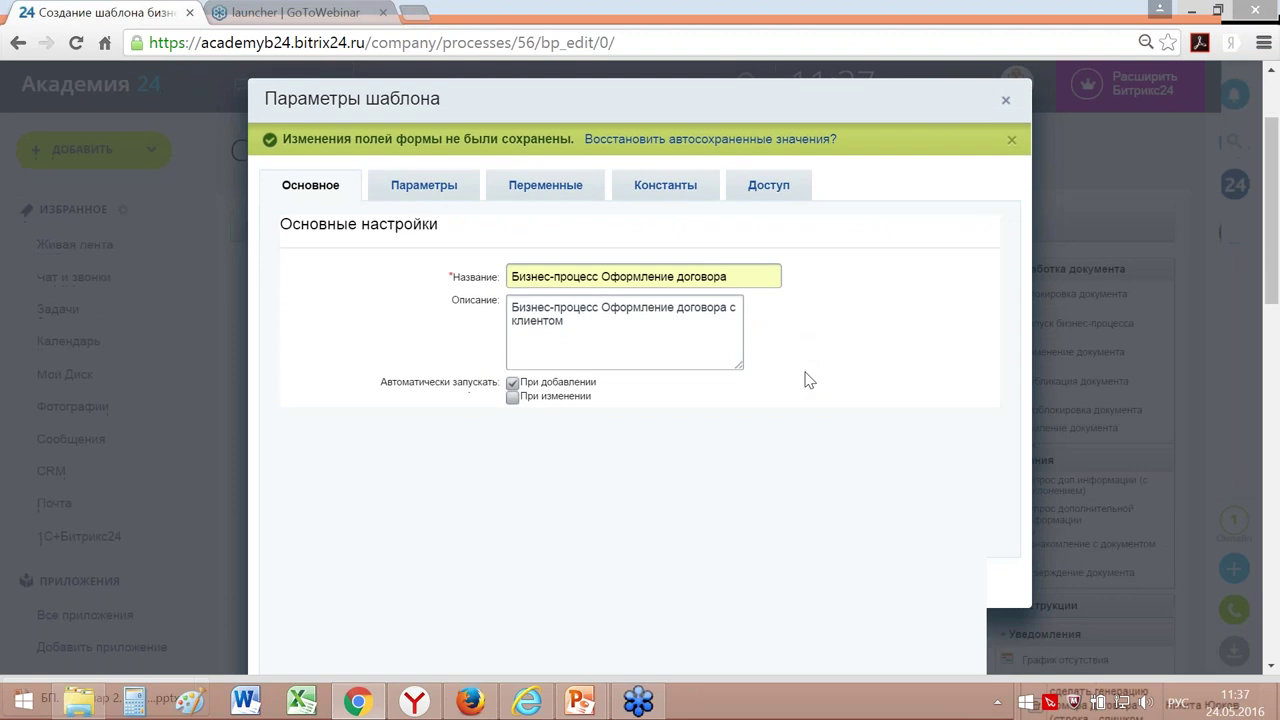
{"action": "scroll", "coordinate": [809, 380], "scroll_direction": "down", "scroll_amount": 2}
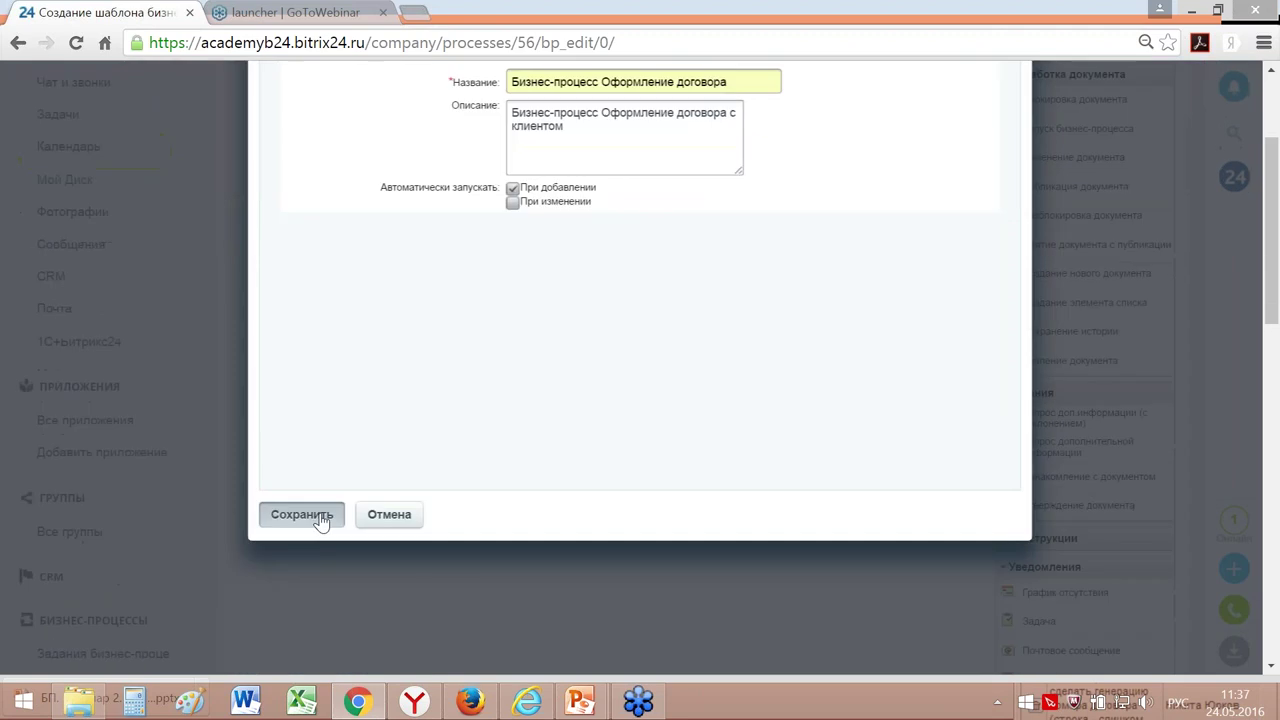
{"action": "left_click", "coordinate": [323, 517]}
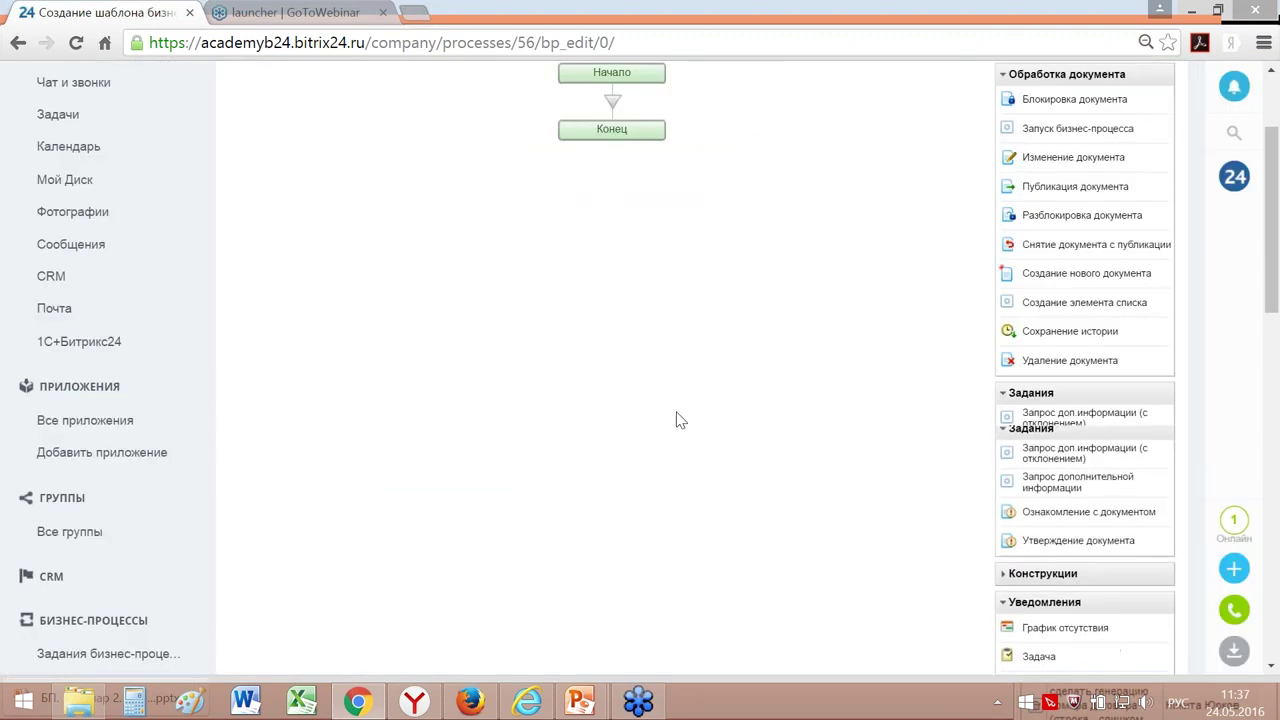
Step: Insert an "Уведомление пользователя" action between Начало and Конец in the template diagram
{"action": "scroll", "coordinate": [676, 420], "scroll_direction": "up", "scroll_amount": 1}
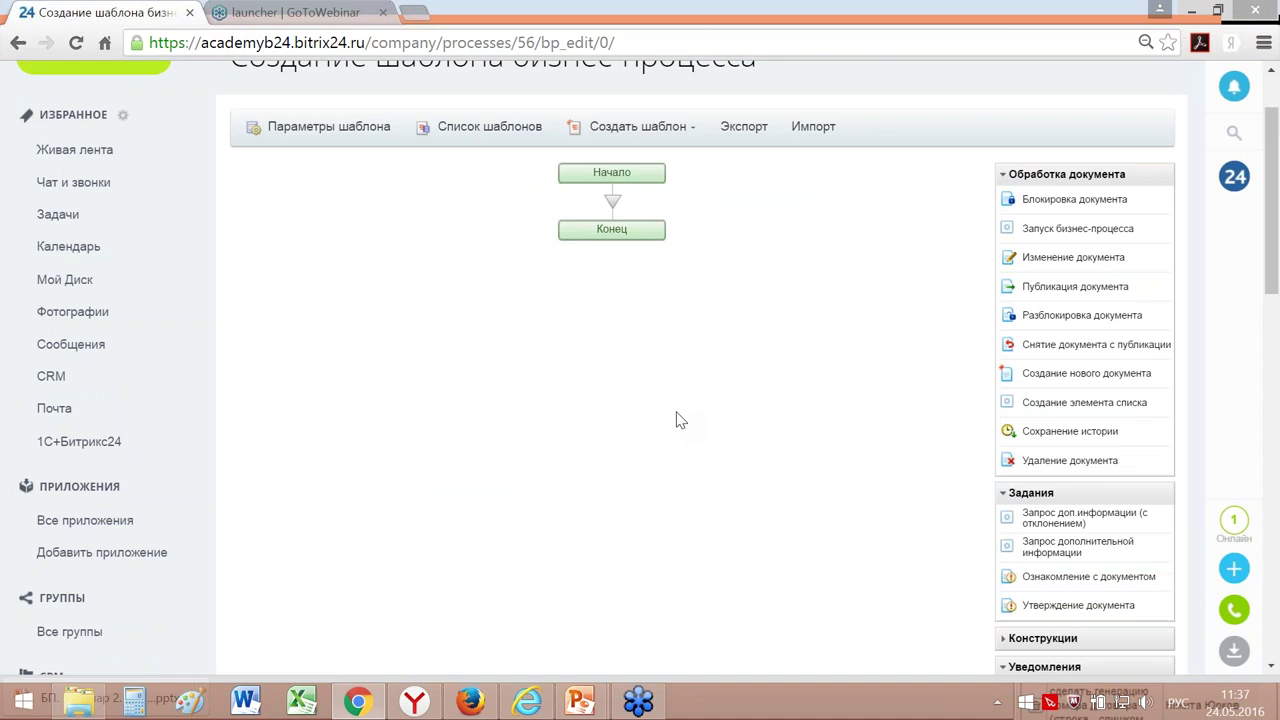
{"action": "scroll", "coordinate": [765, 397], "scroll_direction": "up", "scroll_amount": 1}
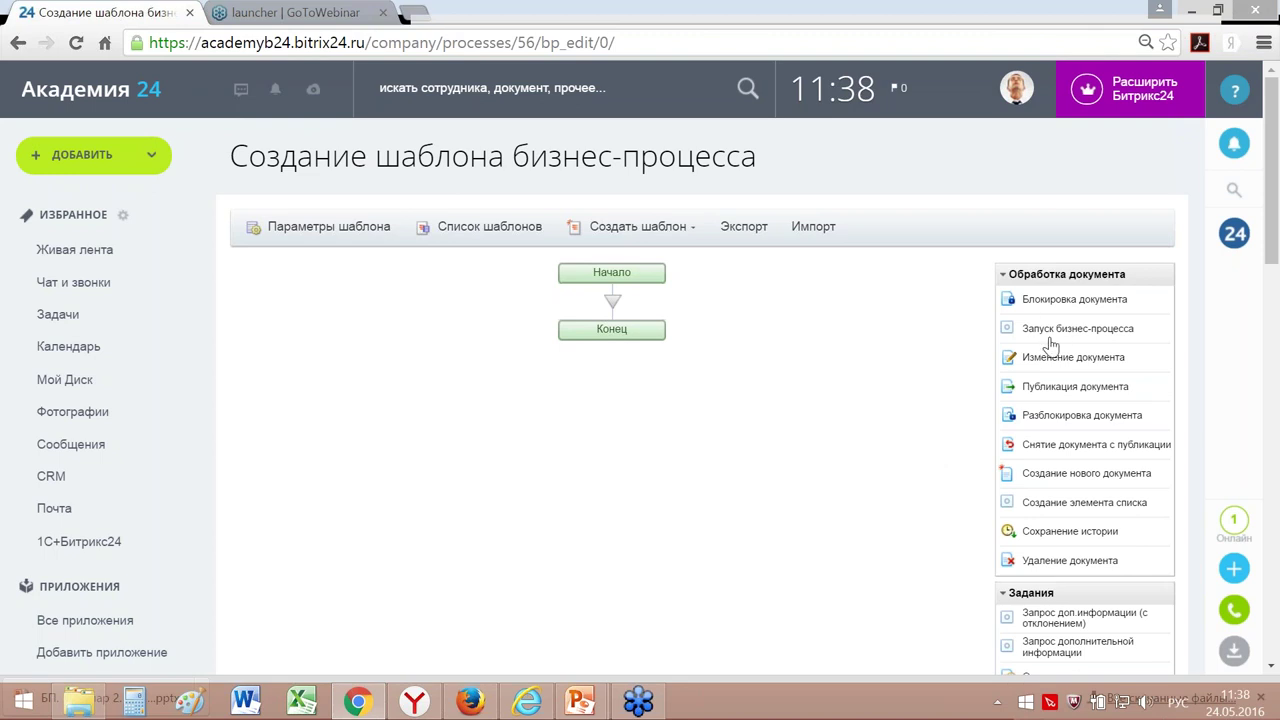
{"action": "left_click", "coordinate": [1005, 280]}
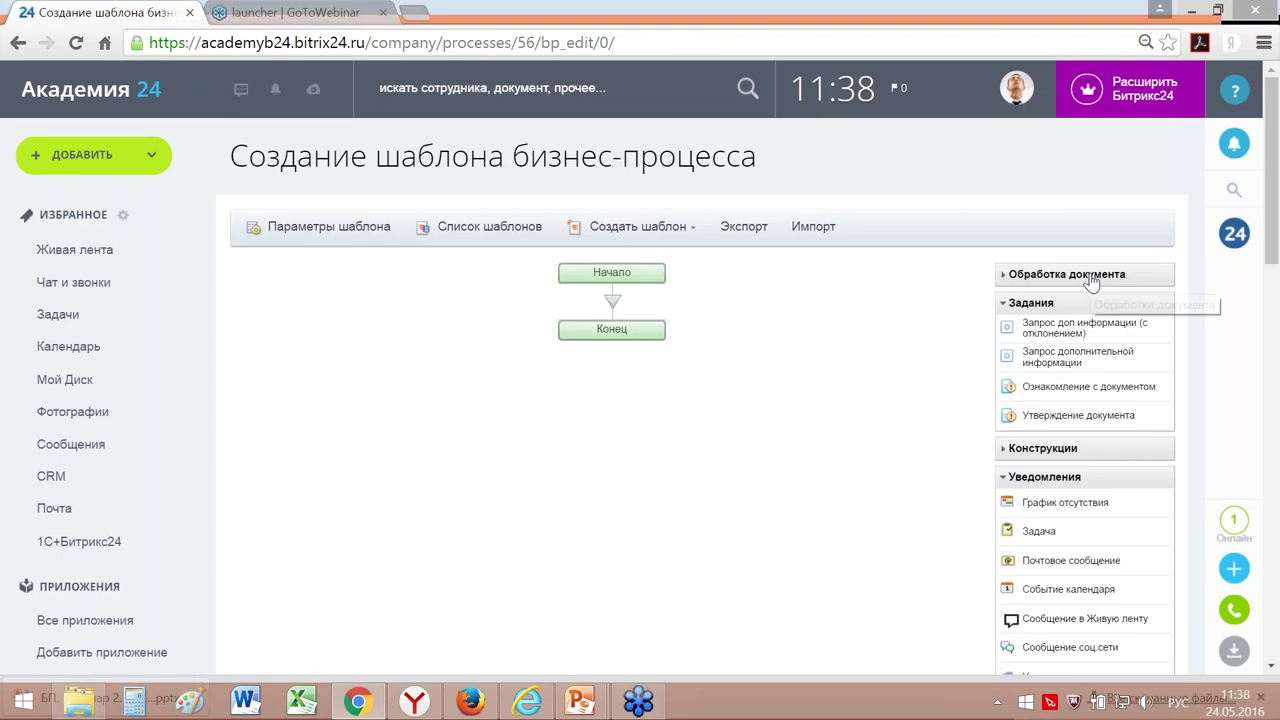
{"action": "left_click", "coordinate": [1005, 305]}
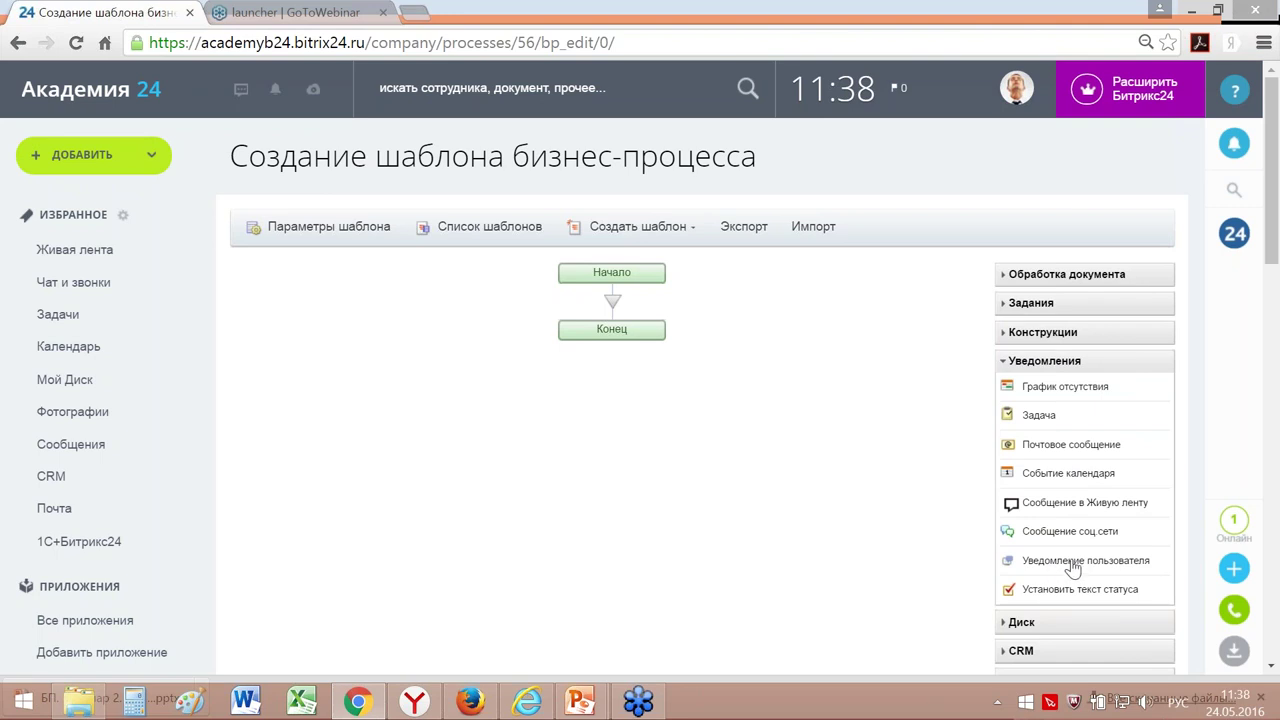
{"action": "left_click_drag", "start_coordinate": [1073, 568], "coordinate": [619, 299]}
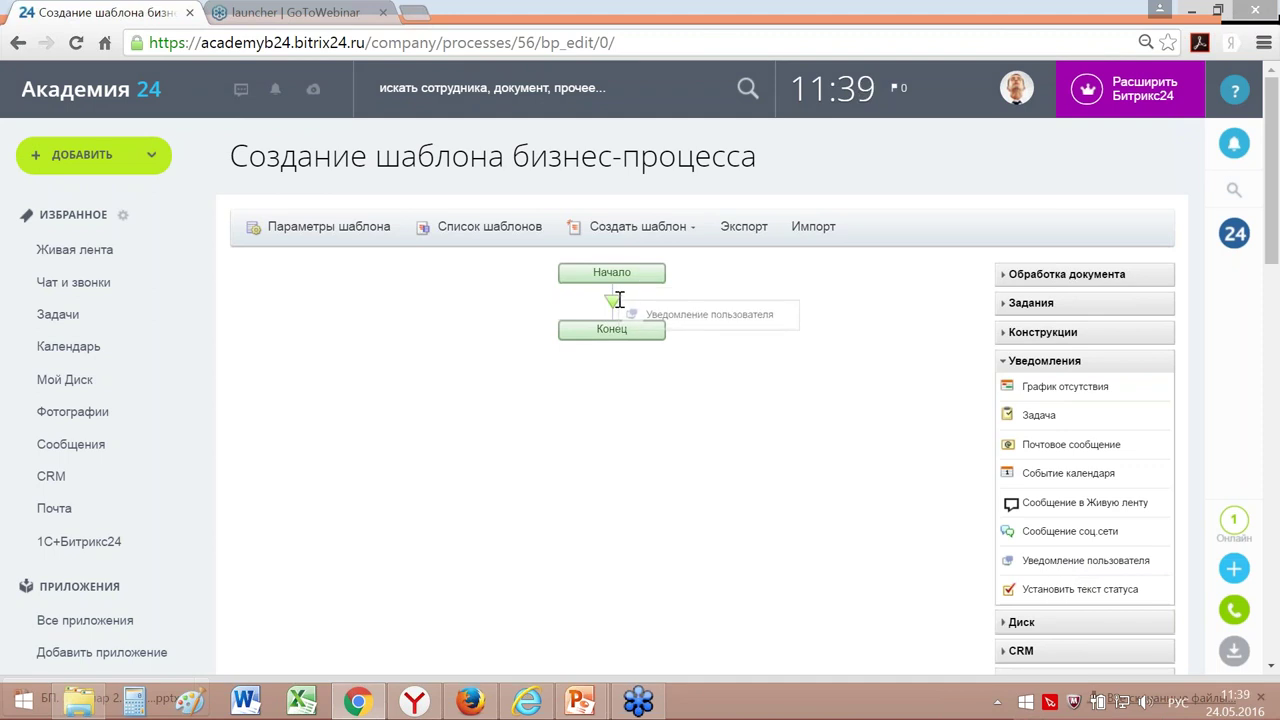
{"action": "left_click_drag", "start_coordinate": [619, 299], "coordinate": [619, 299]}
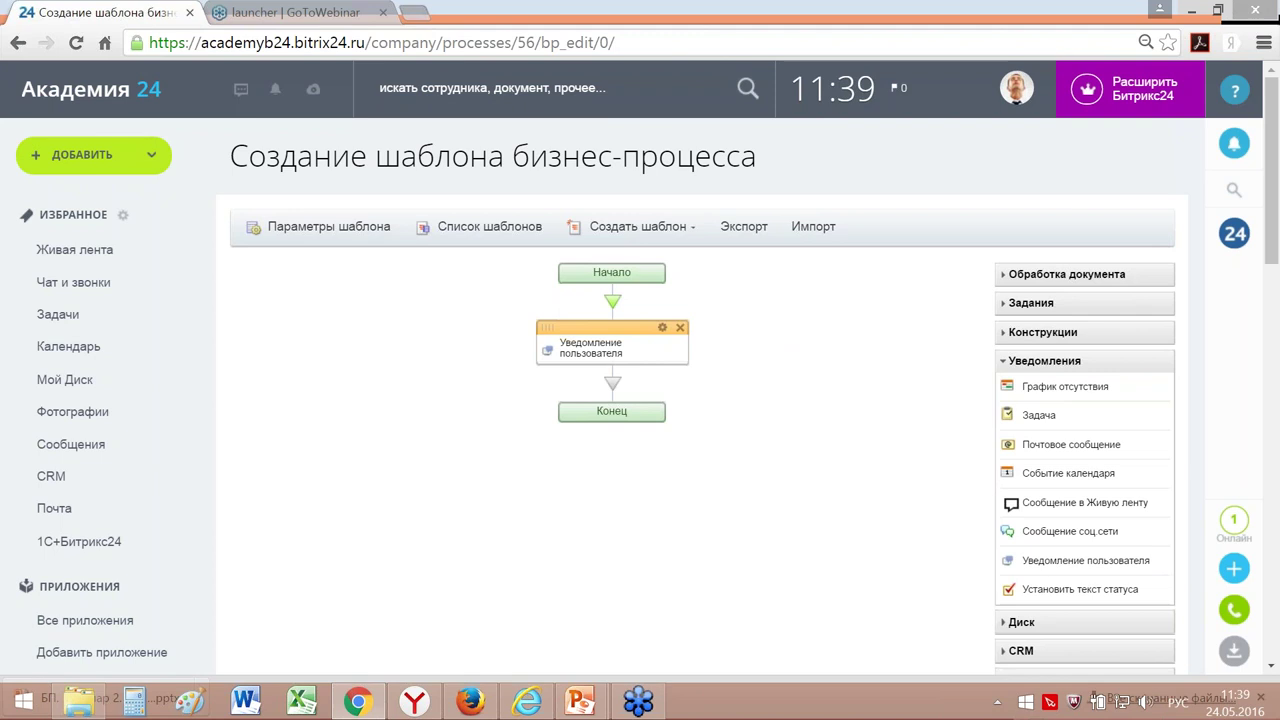
Step: Change the title of the user notification action to "Уведомление руководителя"
{"action": "left_click", "coordinate": [662, 331]}
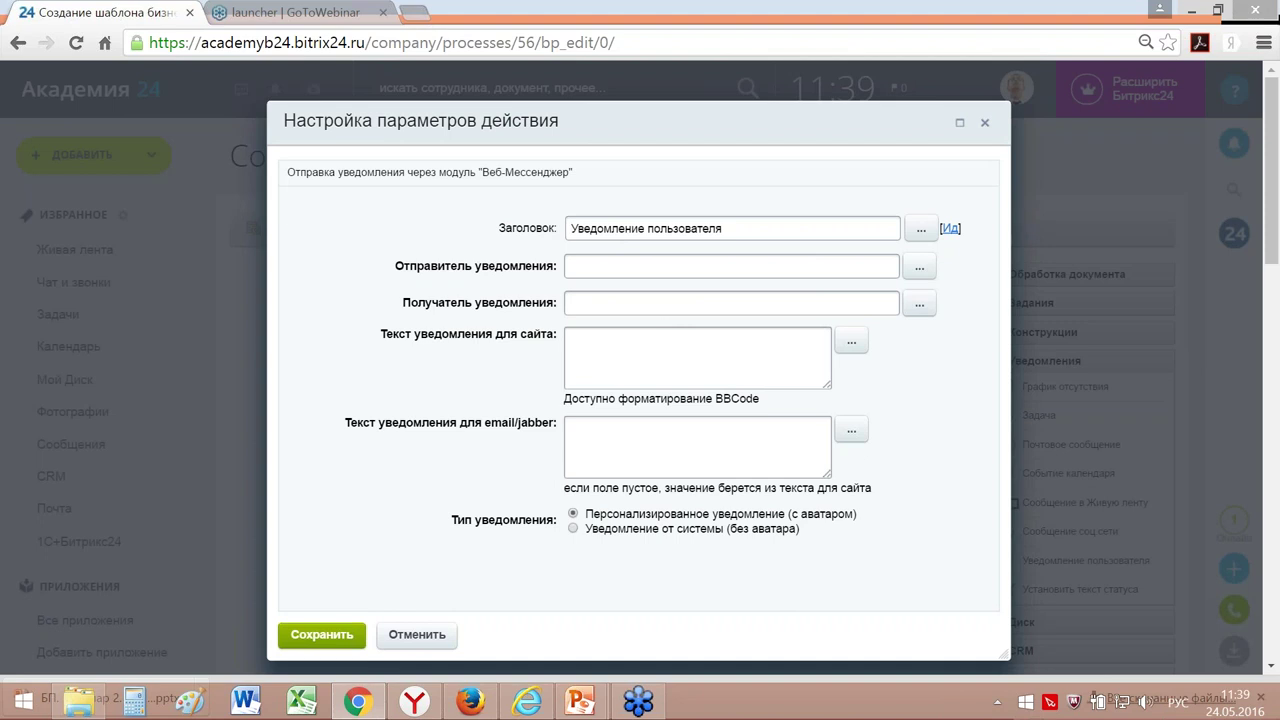
{"action": "triple_click", "coordinate": [570, 228]}
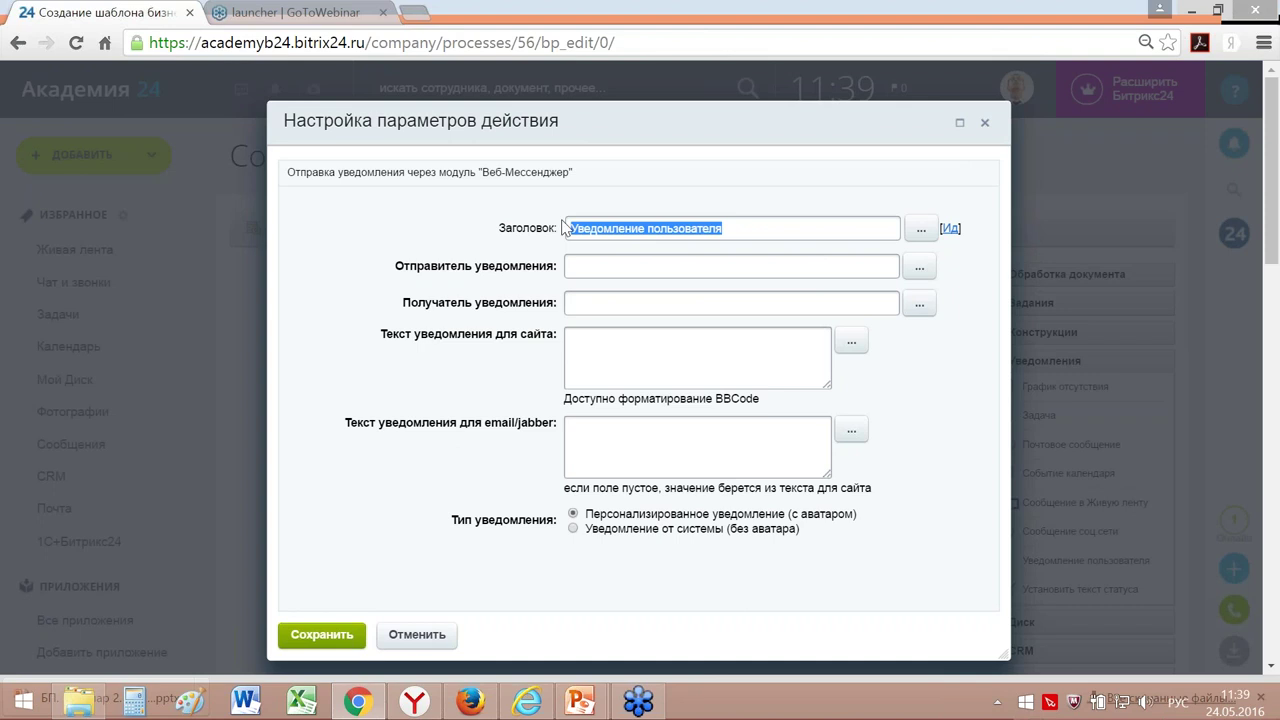
{"action": "left_click", "coordinate": [684, 228]}
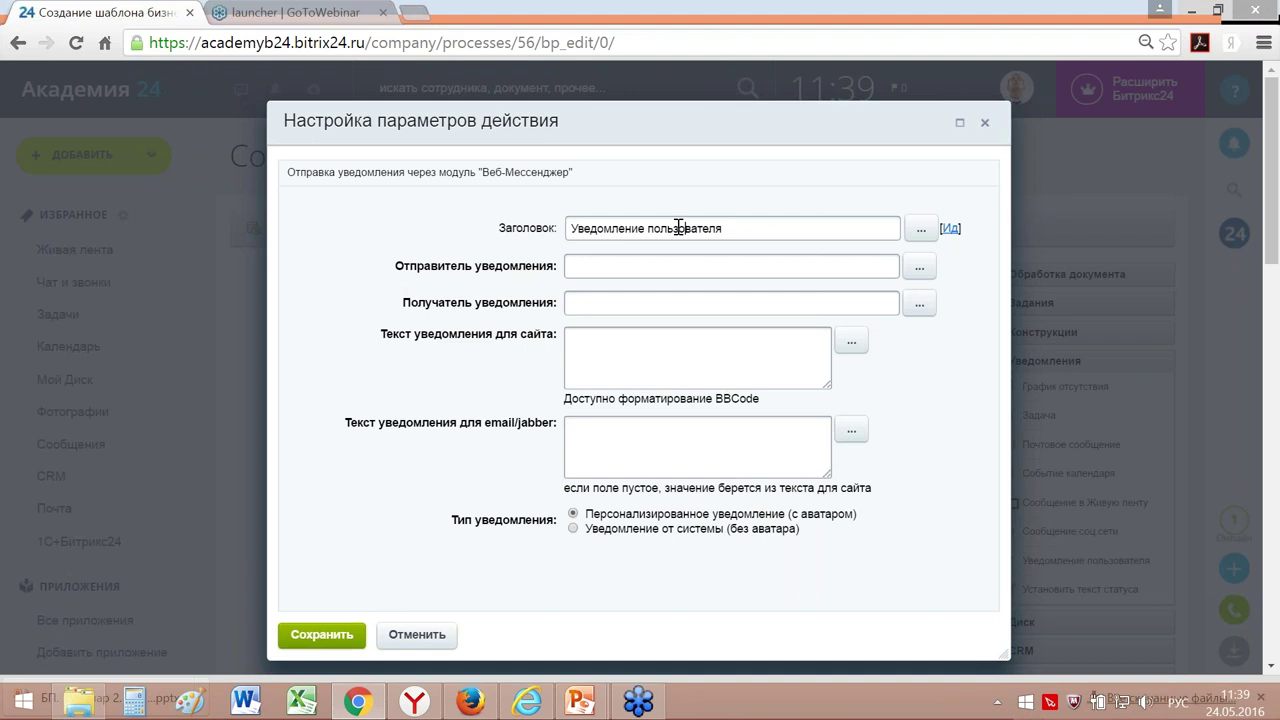
{"action": "double_click", "coordinate": [678, 228]}
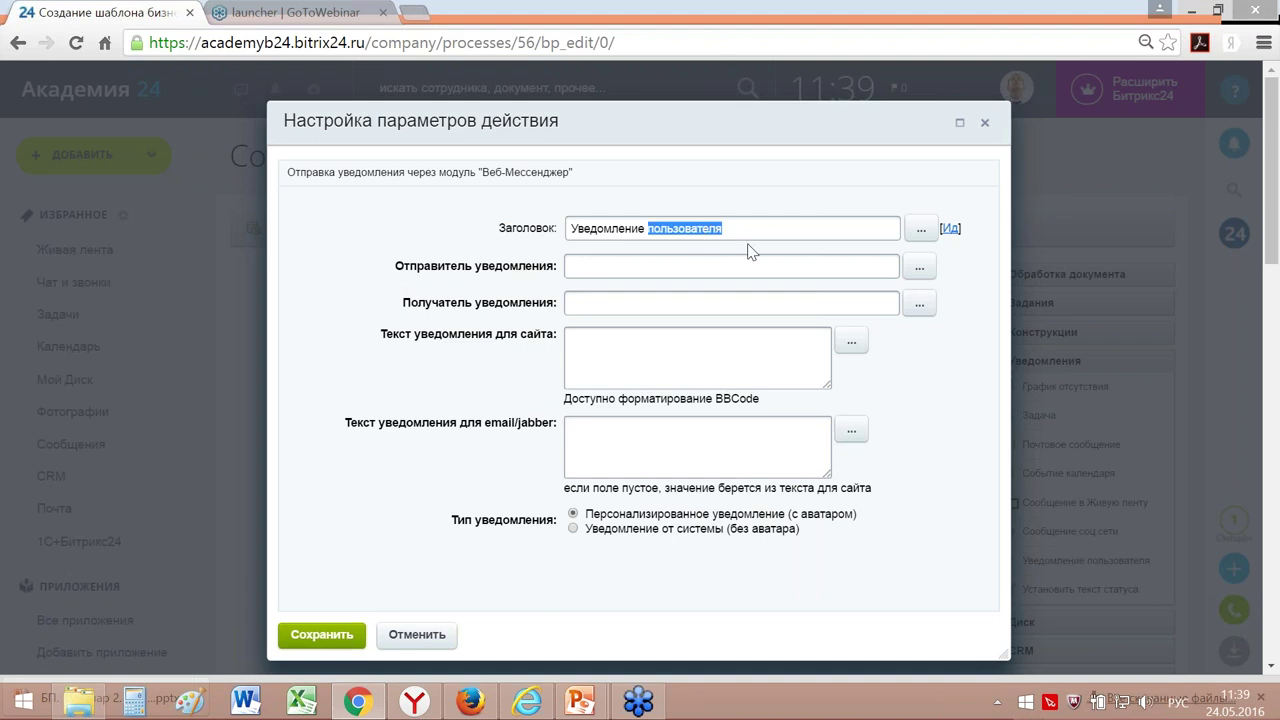
{"action": "type", "text": "руко"}
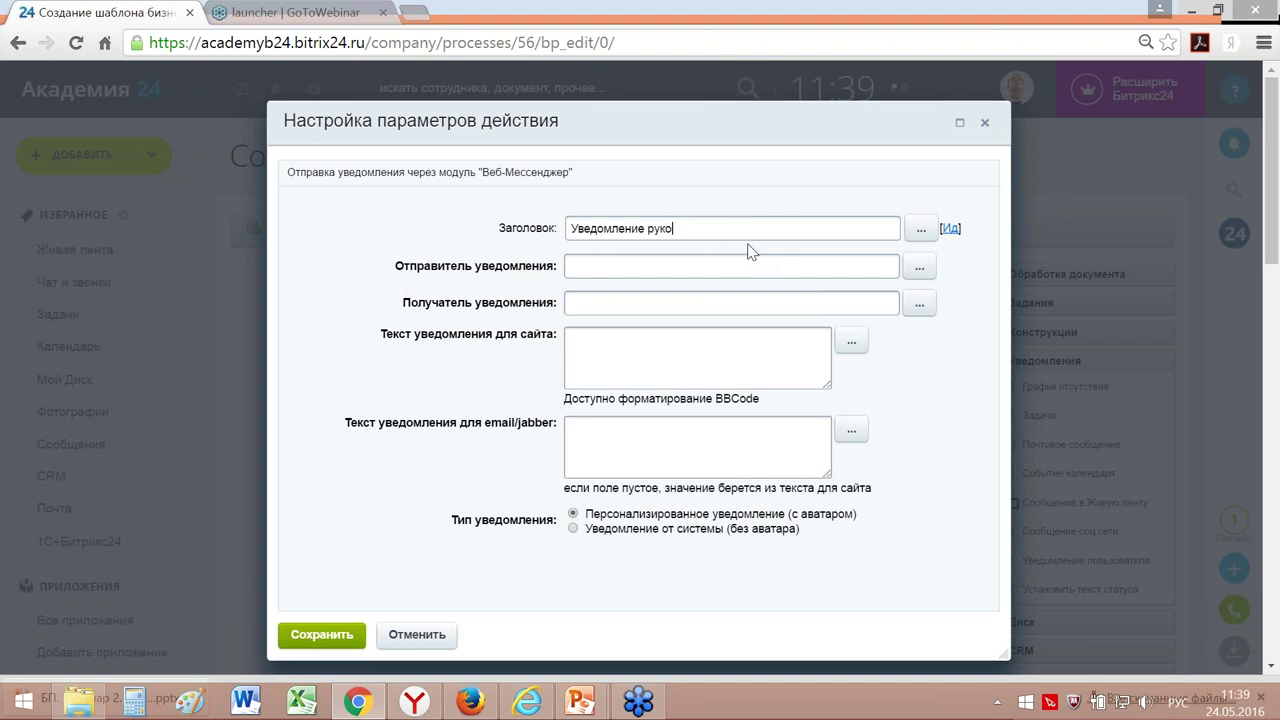
{"action": "type", "text": "водителя"}
Step: Set "Автор" from the user groups as the sender of the "Уведомление руководителя" notification
{"action": "left_click", "coordinate": [641, 264]}
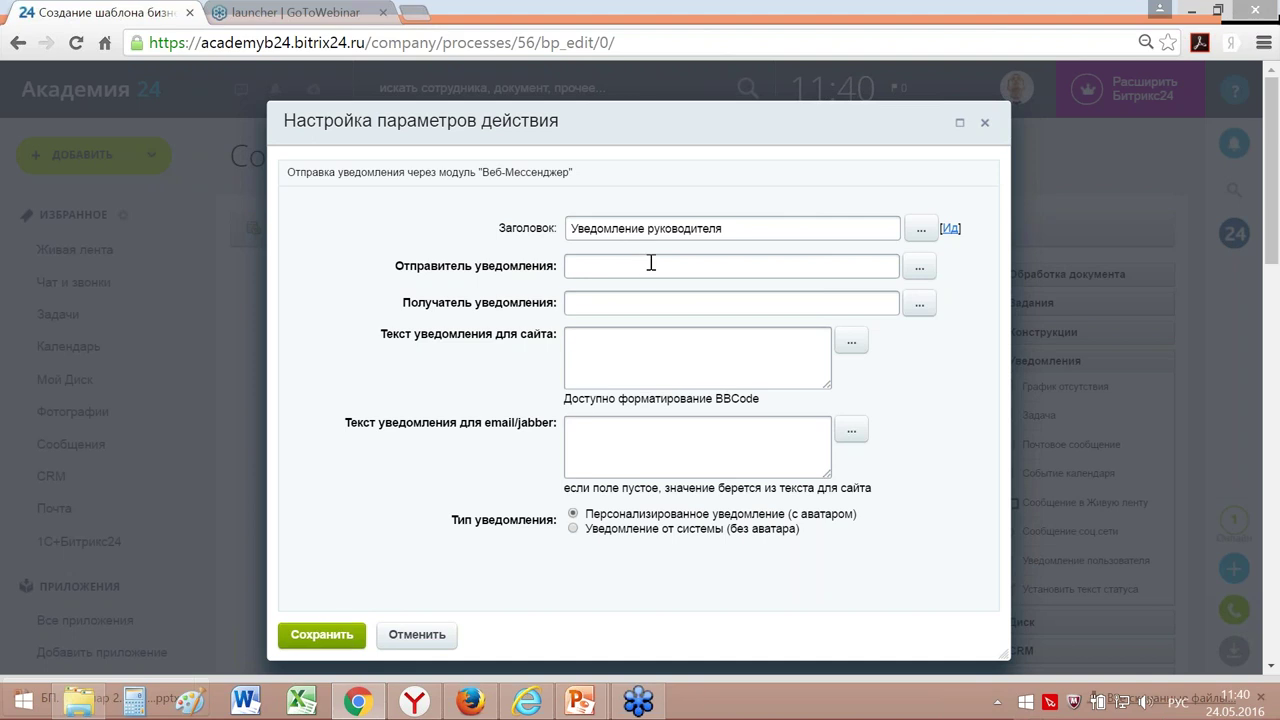
{"action": "left_click", "coordinate": [921, 270]}
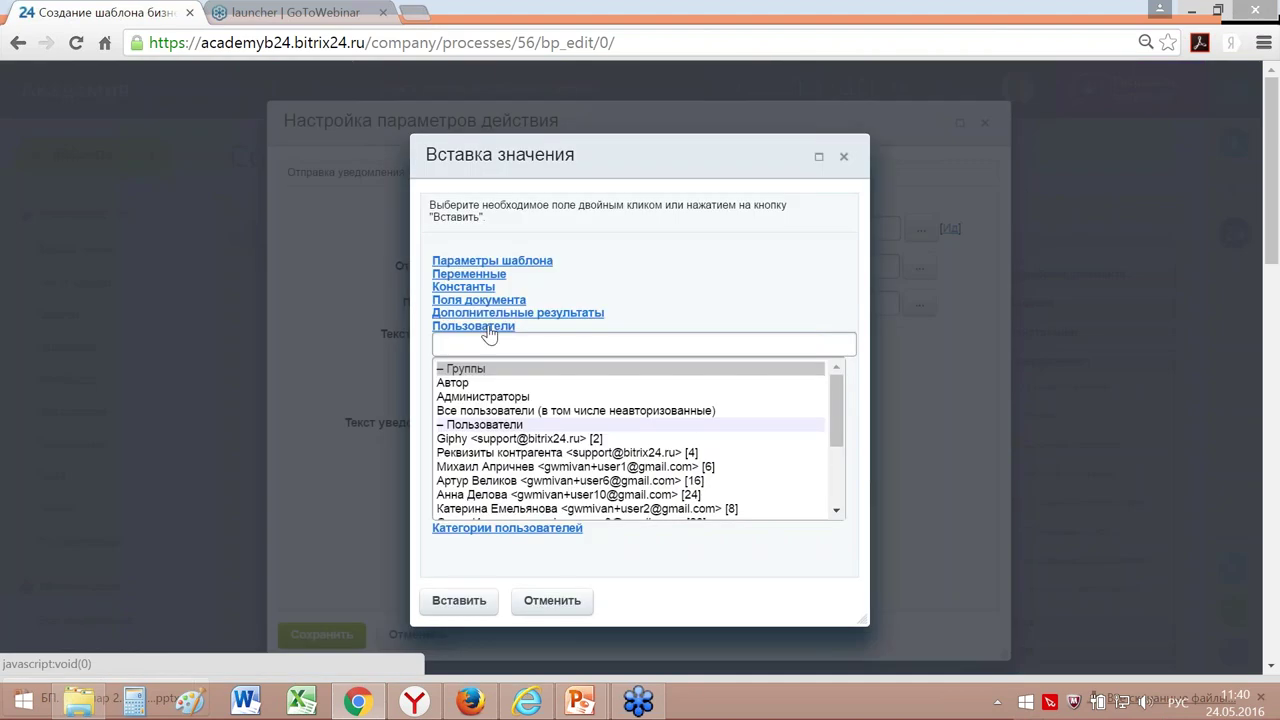
{"action": "left_click", "coordinate": [467, 386]}
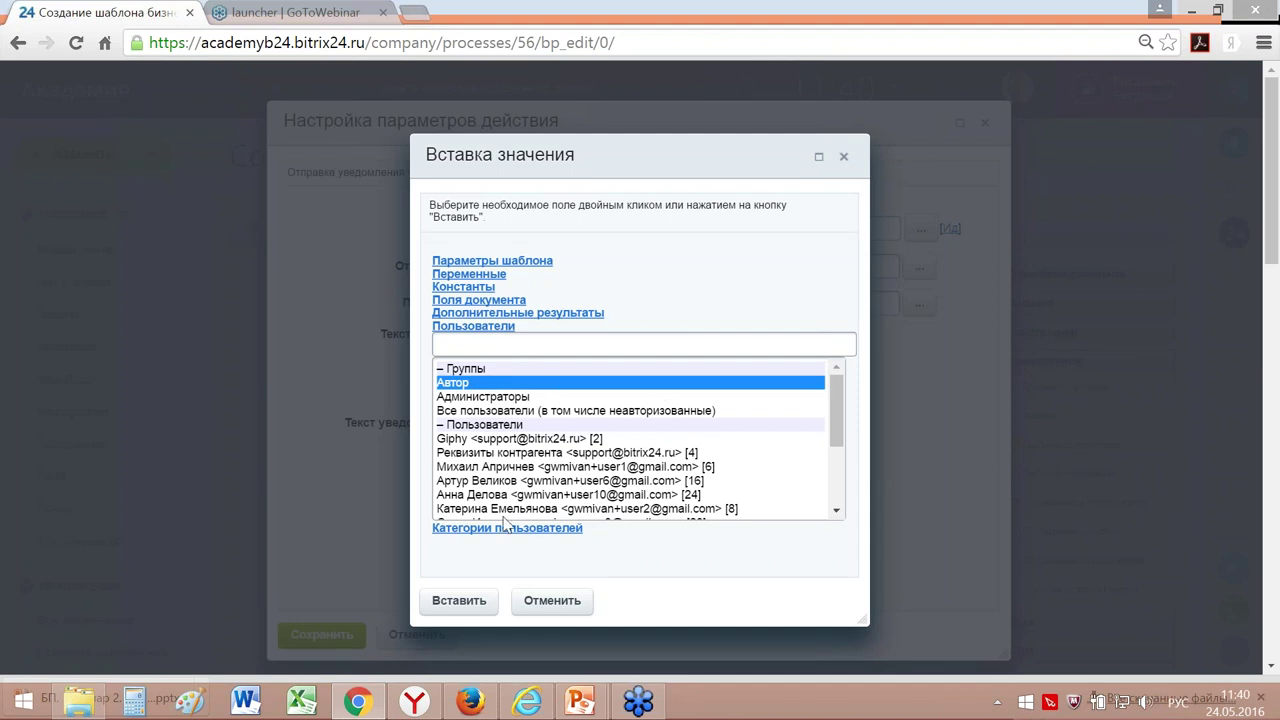
{"action": "left_click", "coordinate": [470, 601]}
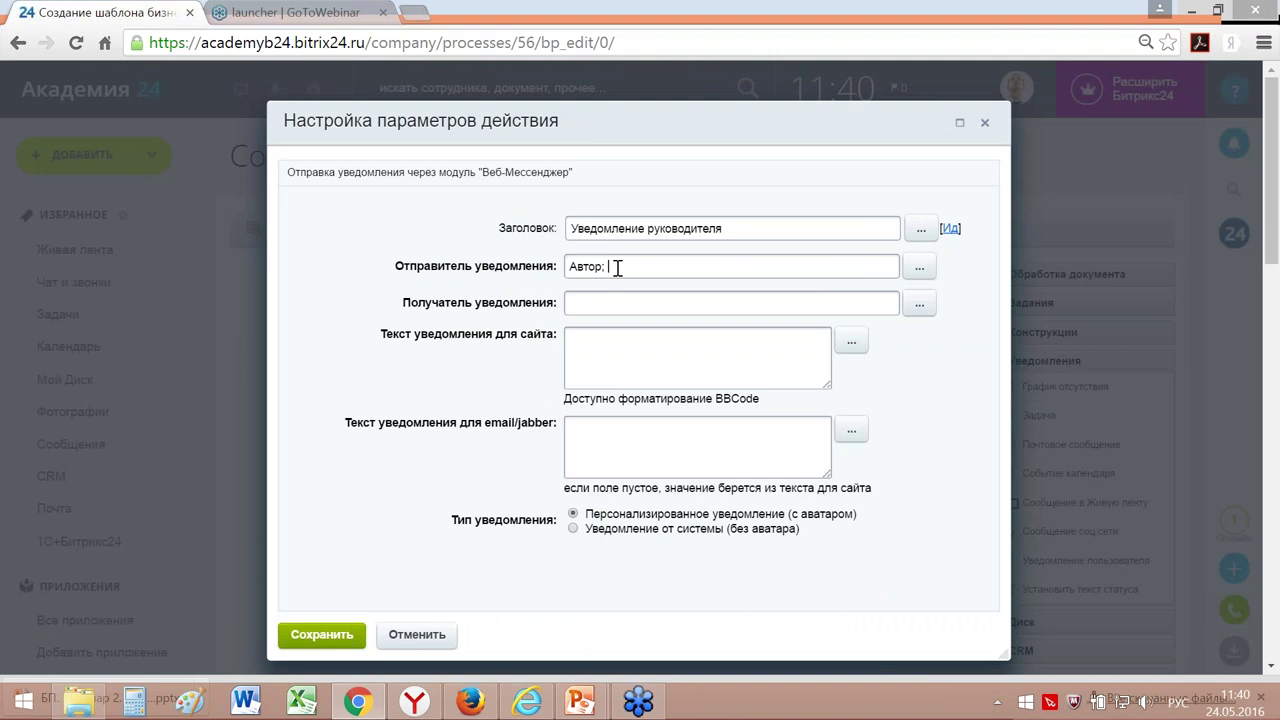
Step: Choose the manager from the list of individual users as the recipient of the notification
{"action": "left_click", "coordinate": [596, 304]}
{"action": "left_click", "coordinate": [919, 306]}
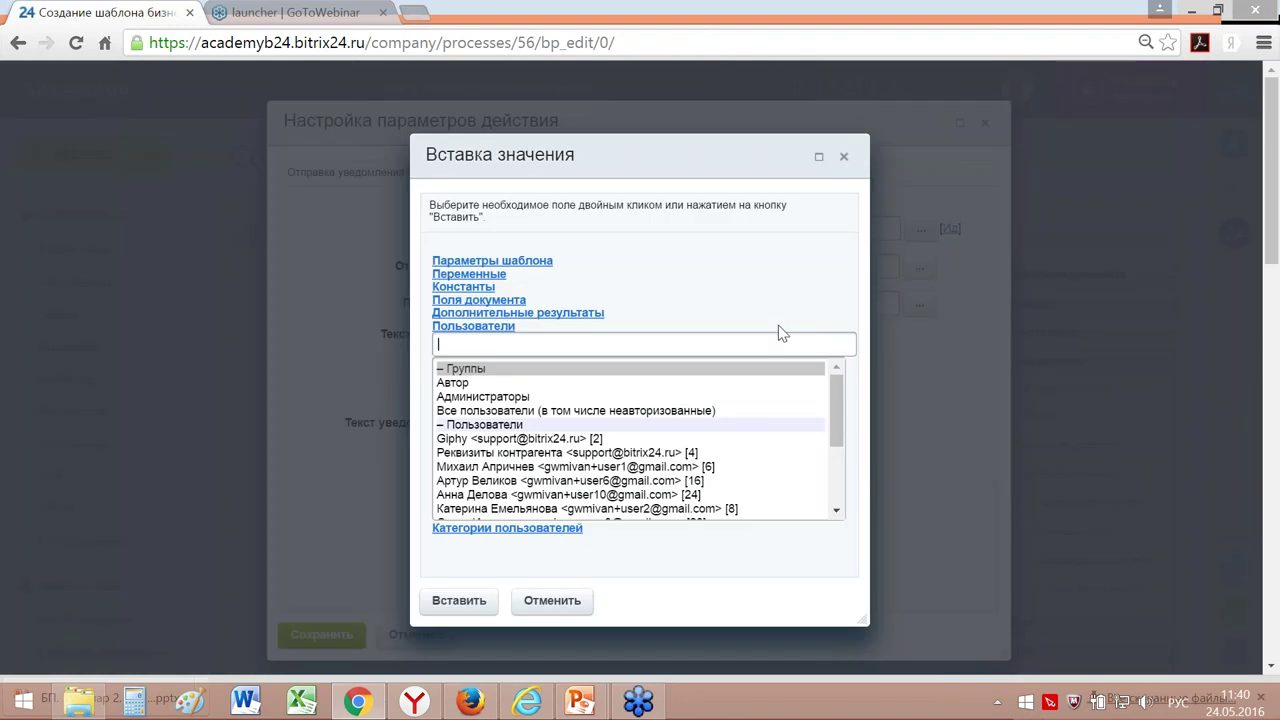
{"action": "left_click_drag", "start_coordinate": [840, 403], "coordinate": [843, 457]}
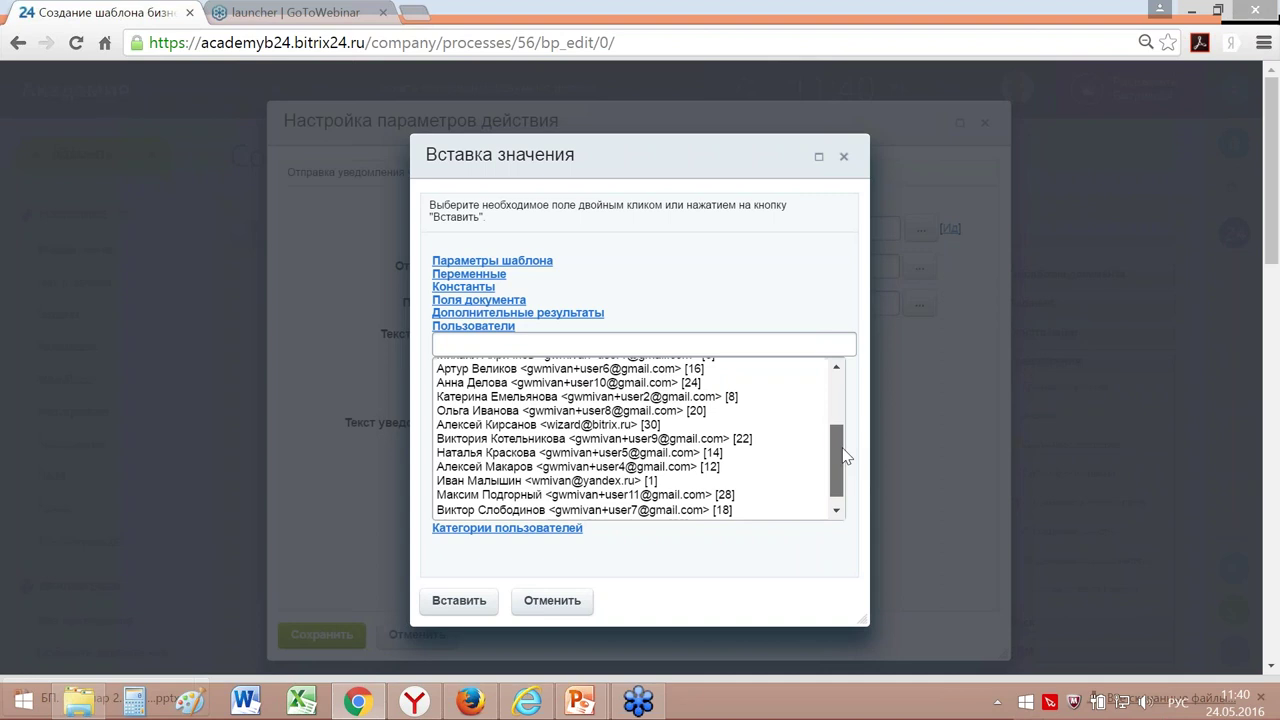
{"action": "left_click_drag", "start_coordinate": [843, 457], "coordinate": [843, 461]}
{"action": "double_click", "coordinate": [490, 503]}
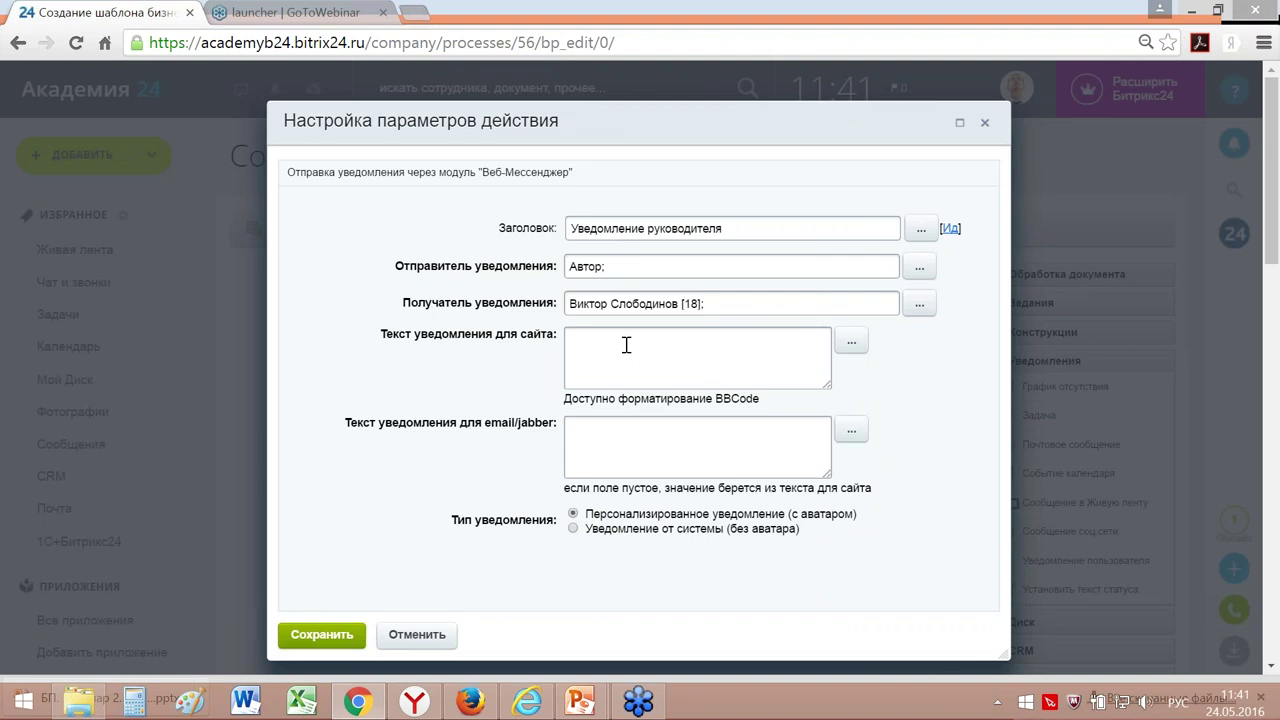
Step: Compose the site notification text "Вам необходимо согласовать договор", the document field "Номер договора" and "с клиентом.", and save the action
{"action": "type", "text": "Вам необходимо согласовать "}
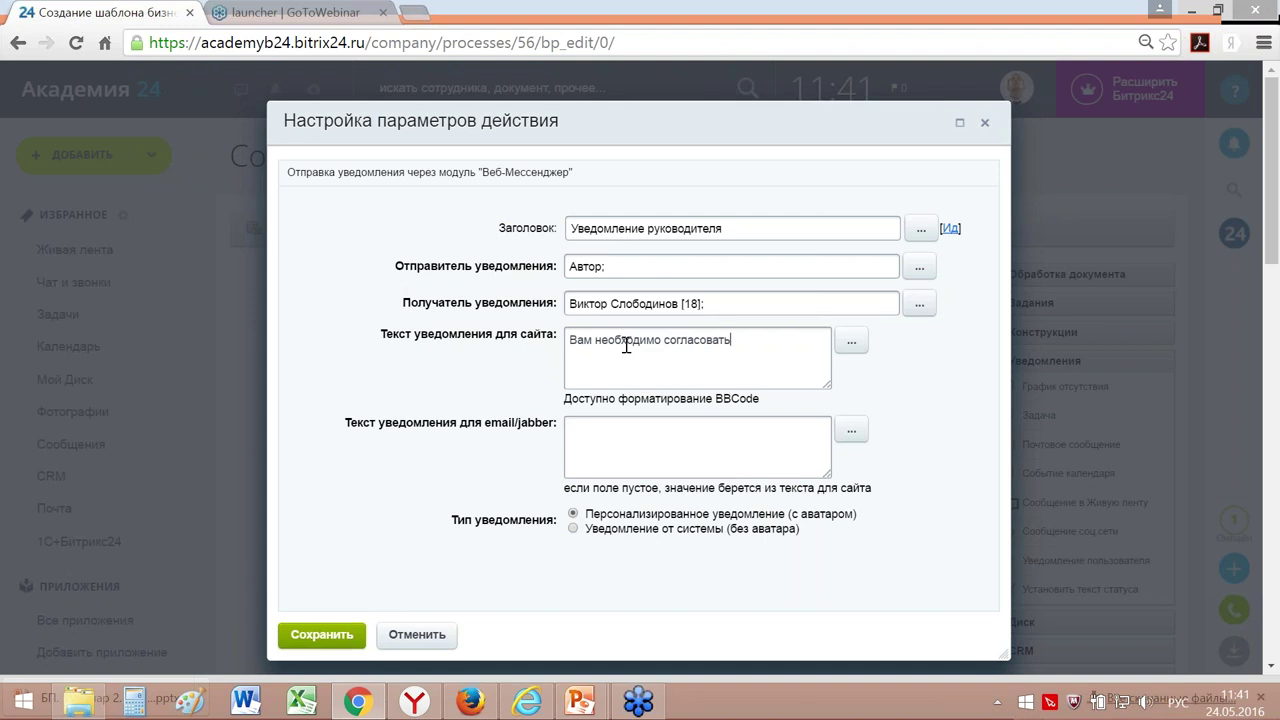
{"action": "type", "text": "договор"}
{"action": "left_click", "coordinate": [852, 344]}
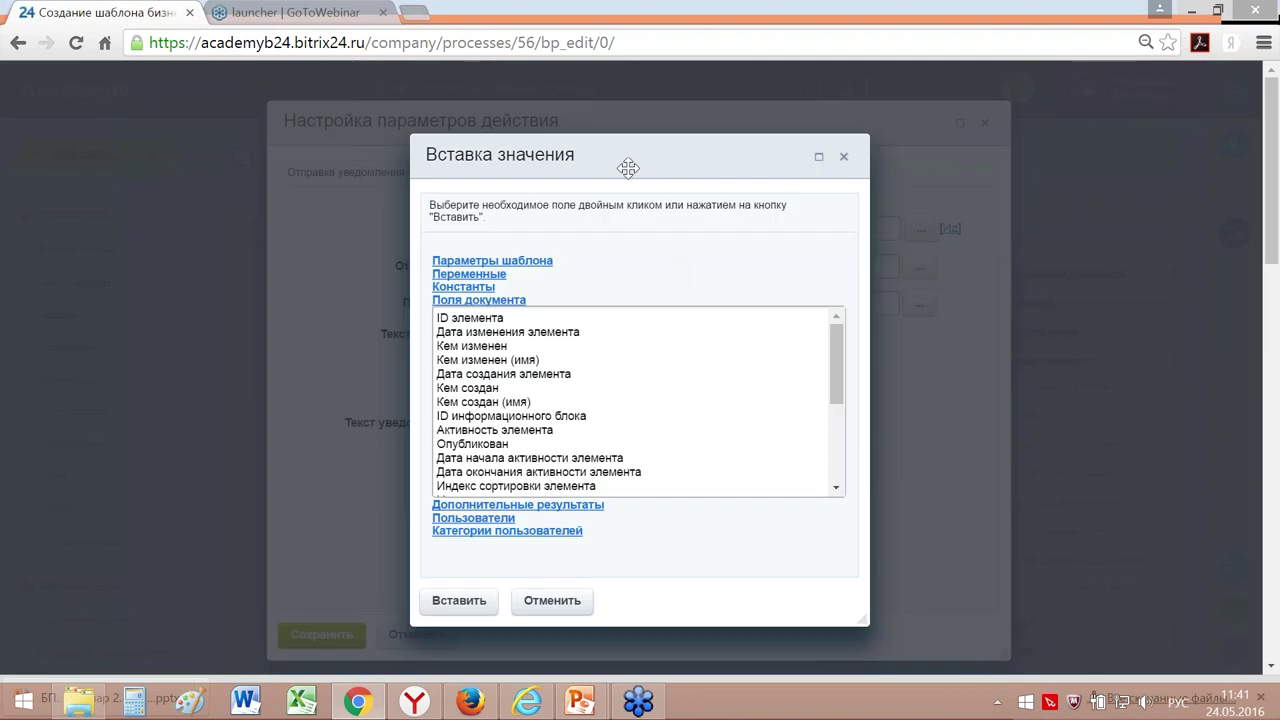
{"action": "left_click", "coordinate": [515, 300]}
{"action": "left_click", "coordinate": [518, 301]}
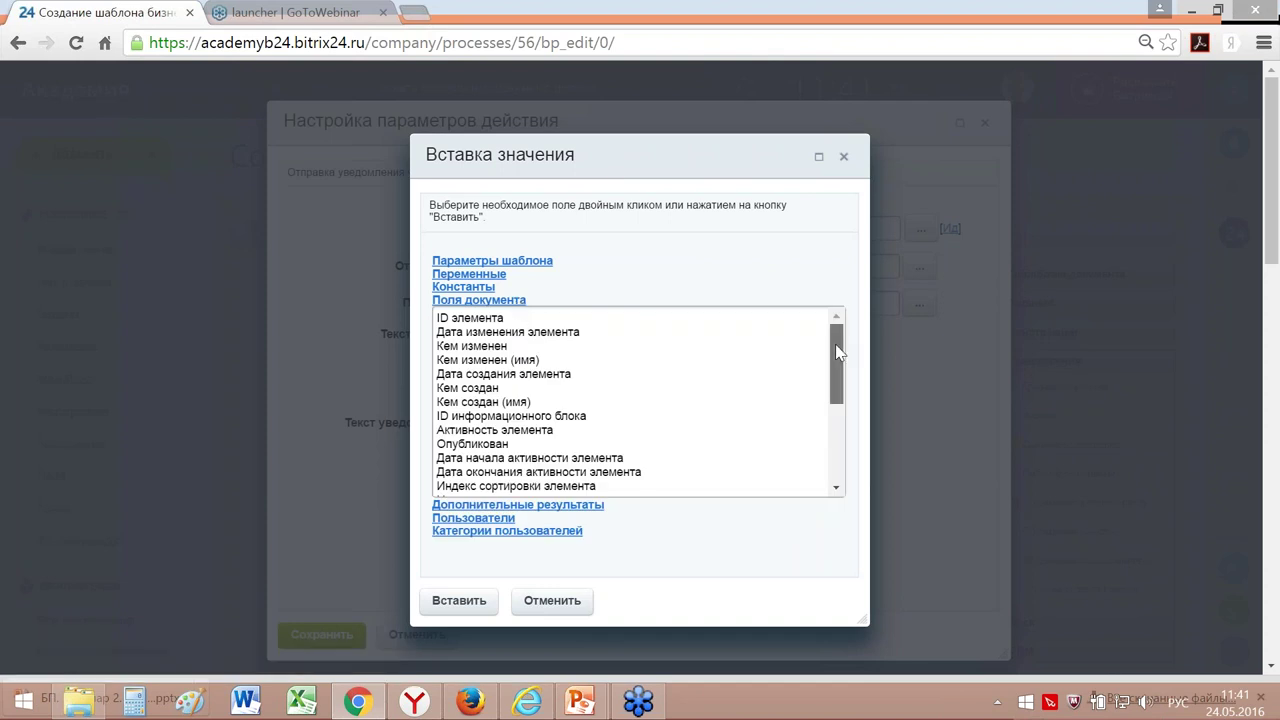
{"action": "left_click_drag", "start_coordinate": [835, 344], "coordinate": [835, 447]}
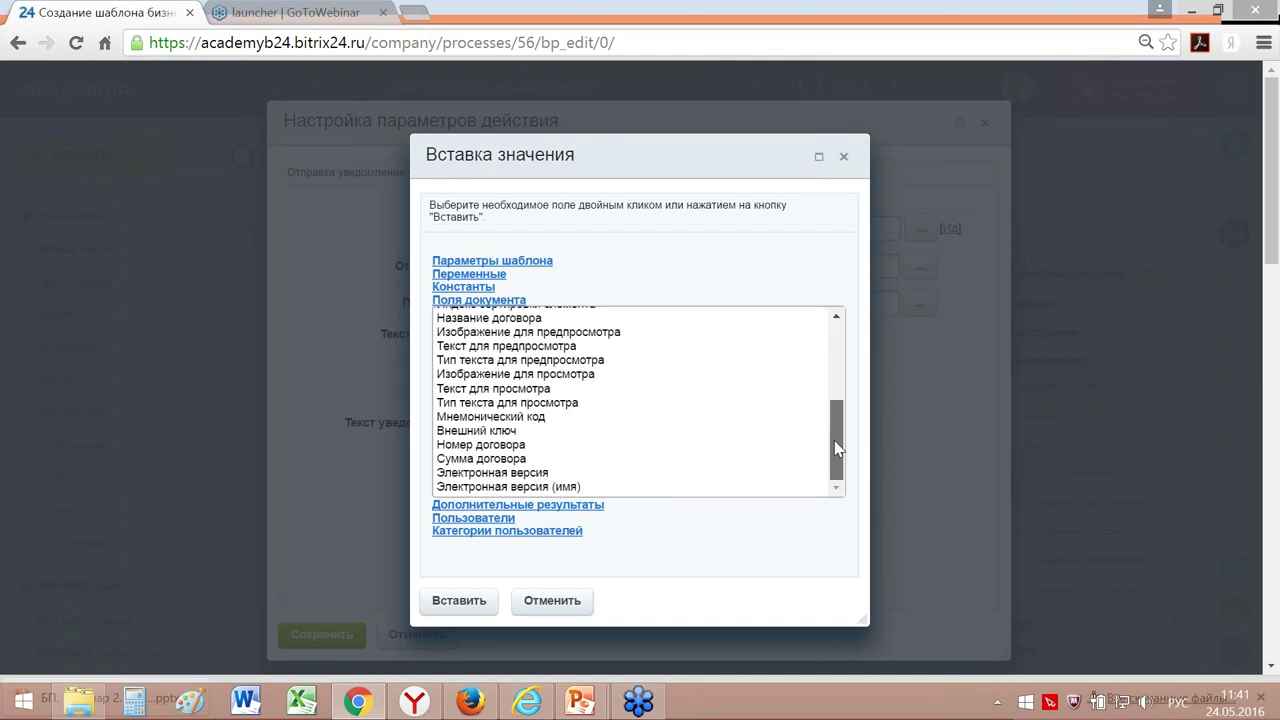
{"action": "left_click", "coordinate": [527, 446]}
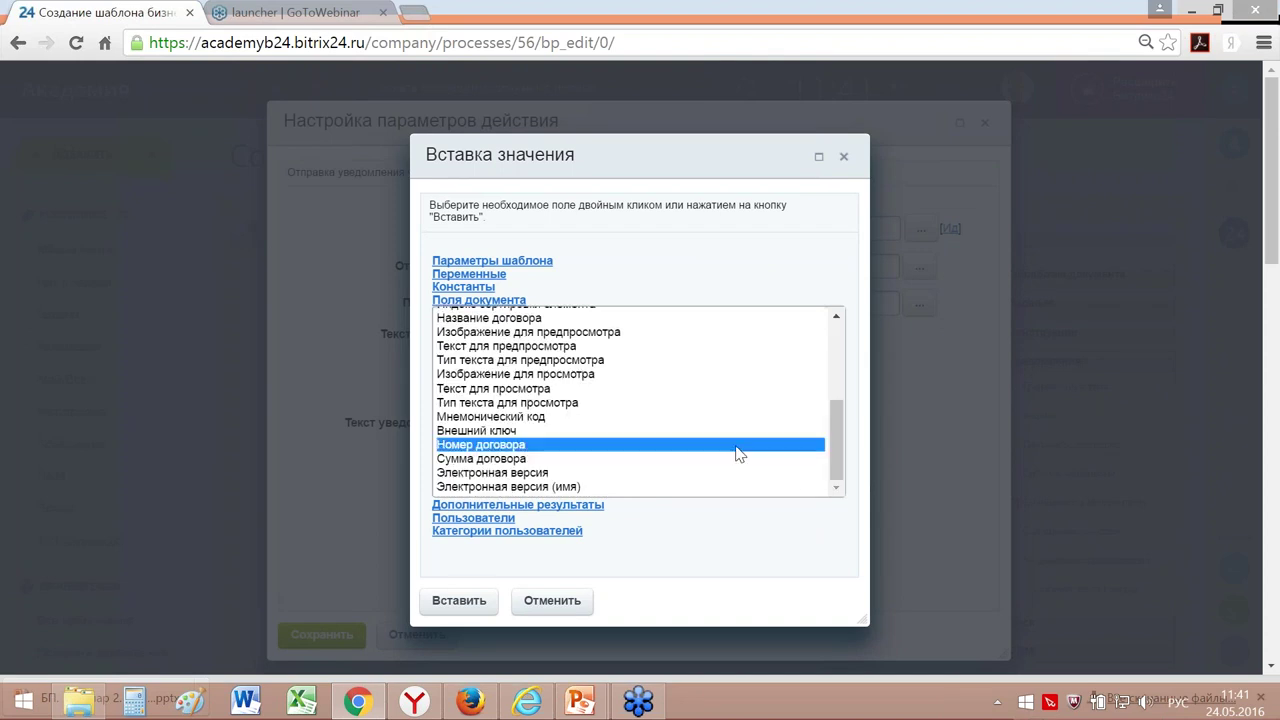
{"action": "left_click", "coordinate": [459, 601]}
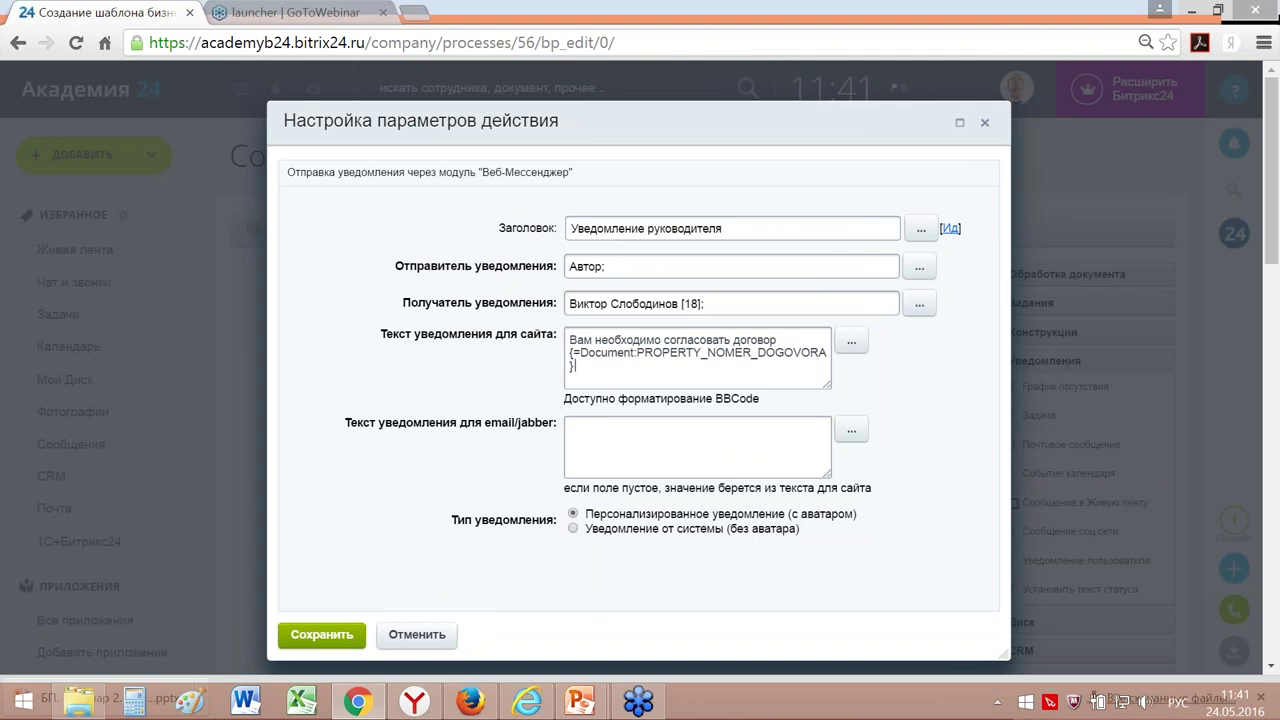
{"action": "type", "text": "с клиентом."}
{"action": "left_click", "coordinate": [322, 636]}
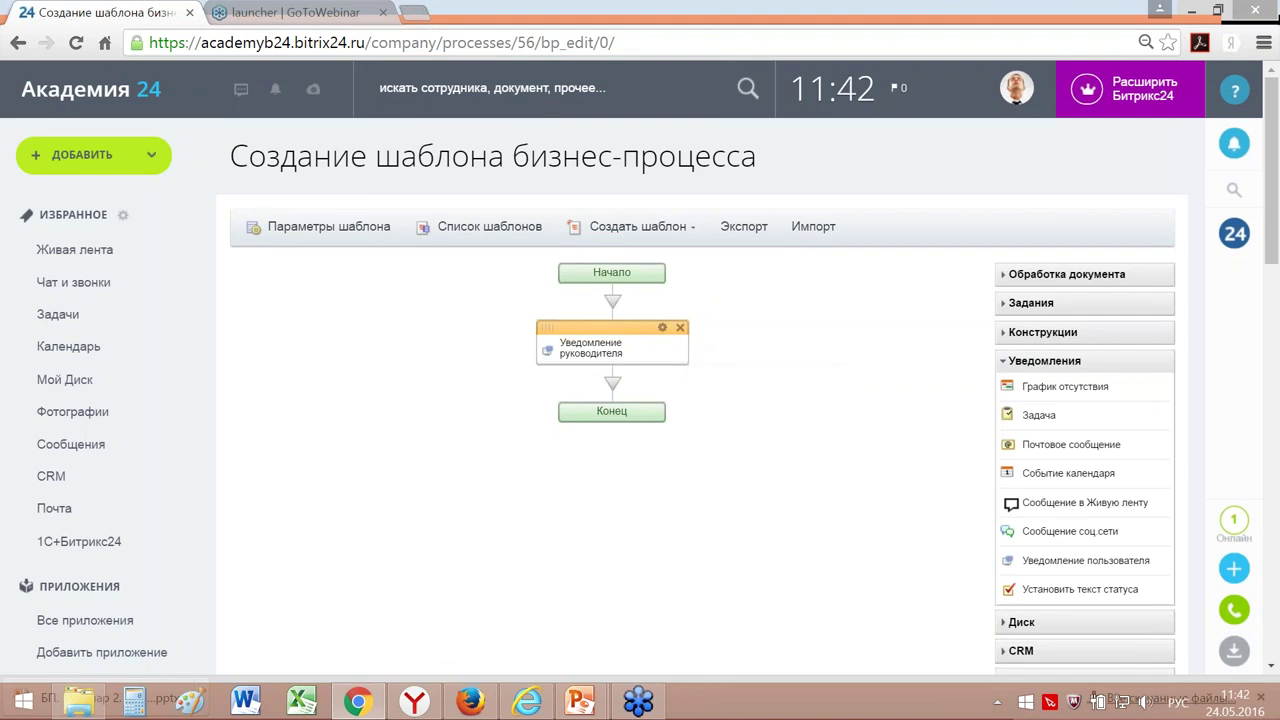
Step: Insert an "Утверждение документа" action from the "Задания" group between "Уведомление руководителя" and "Конец" in the diagram
{"action": "left_click", "coordinate": [1025, 275]}
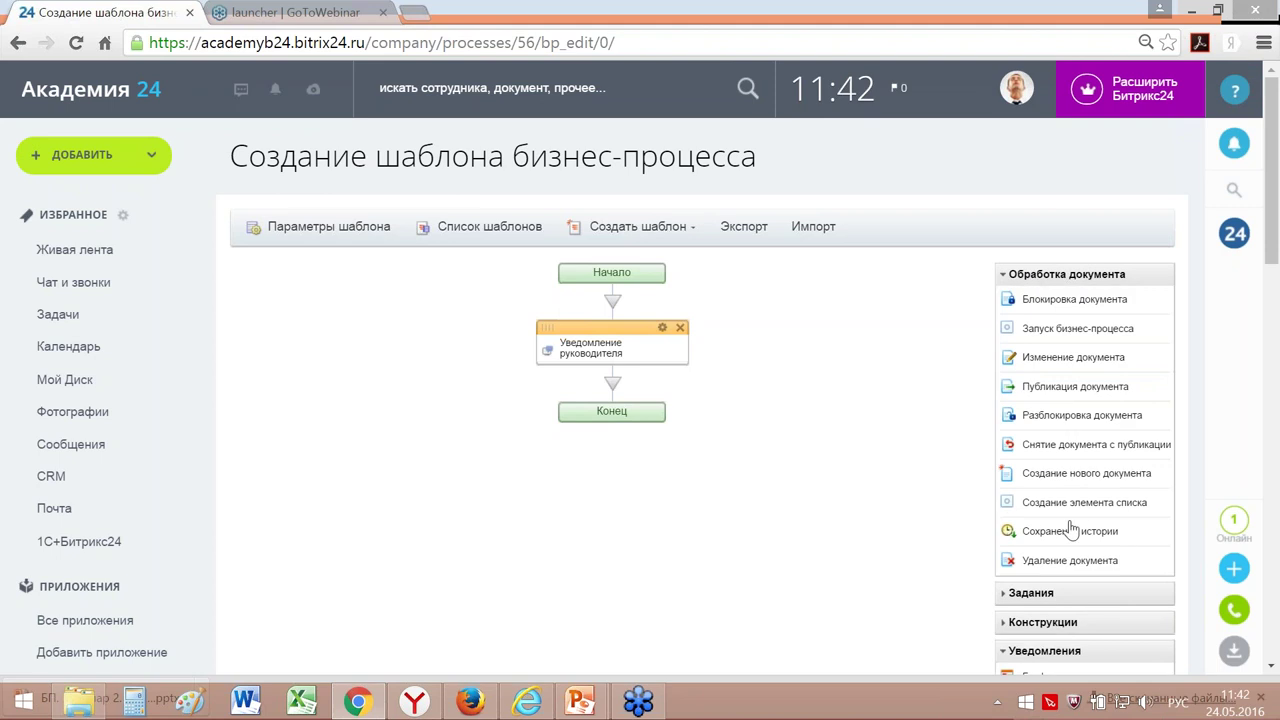
{"action": "left_click", "coordinate": [1020, 596]}
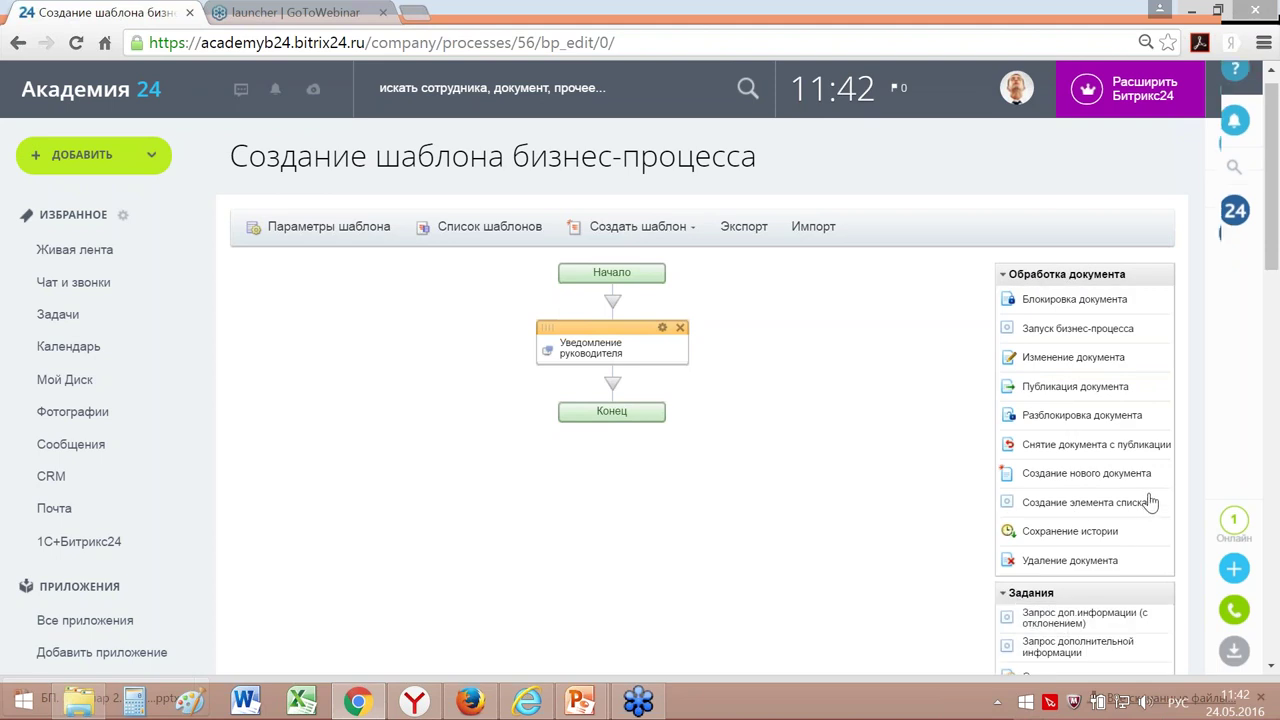
{"action": "scroll", "coordinate": [1150, 502], "scroll_direction": "down", "scroll_amount": 1}
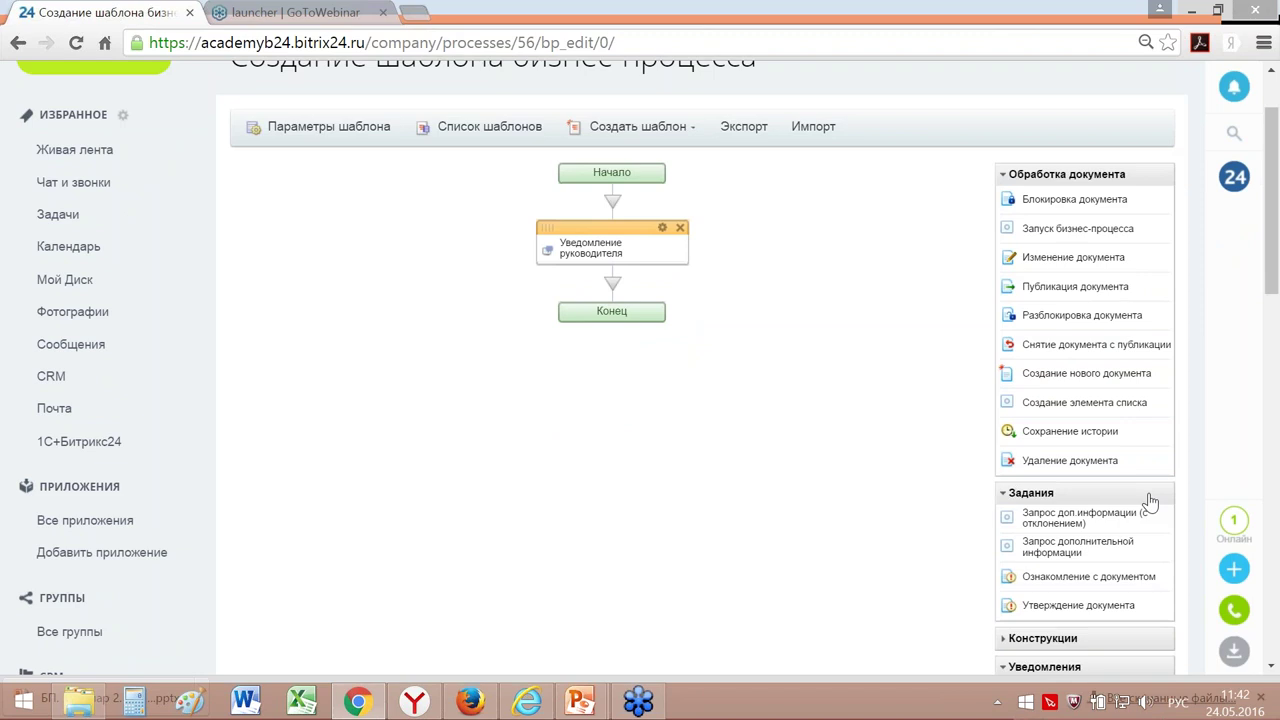
{"action": "scroll", "coordinate": [1150, 502], "scroll_direction": "down", "scroll_amount": 1}
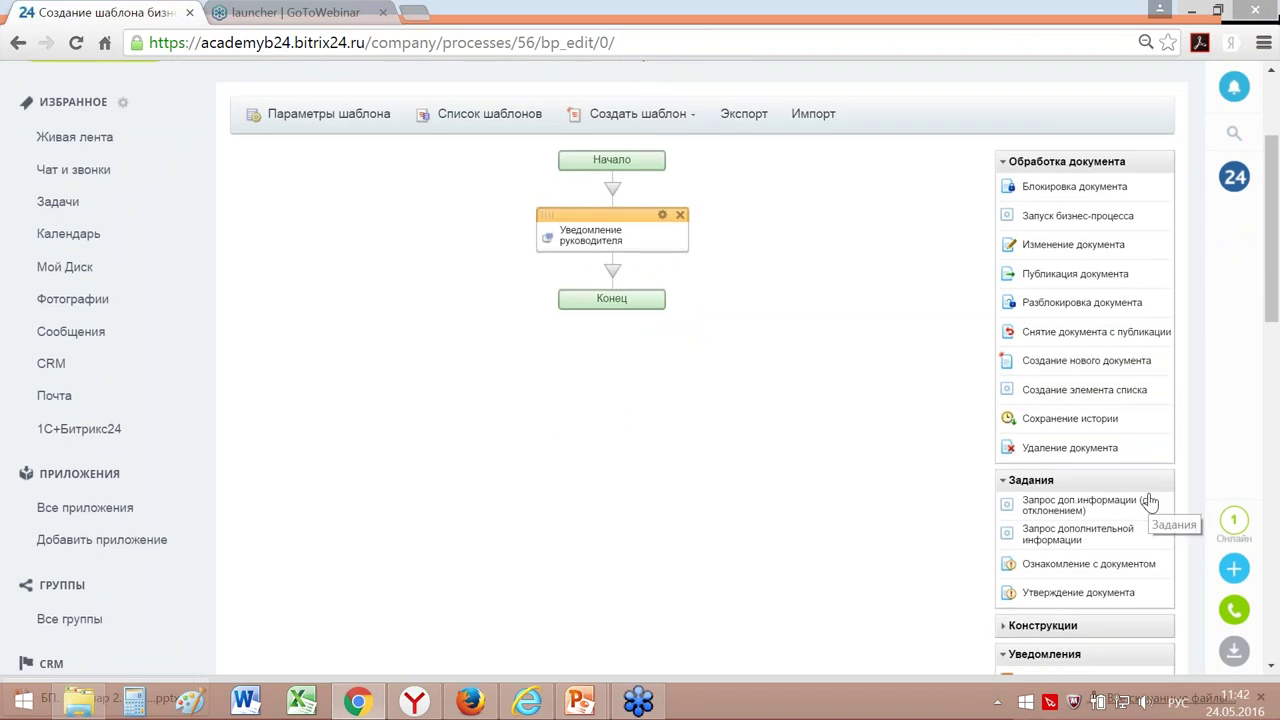
{"action": "scroll", "coordinate": [1150, 502], "scroll_direction": "down", "scroll_amount": 1}
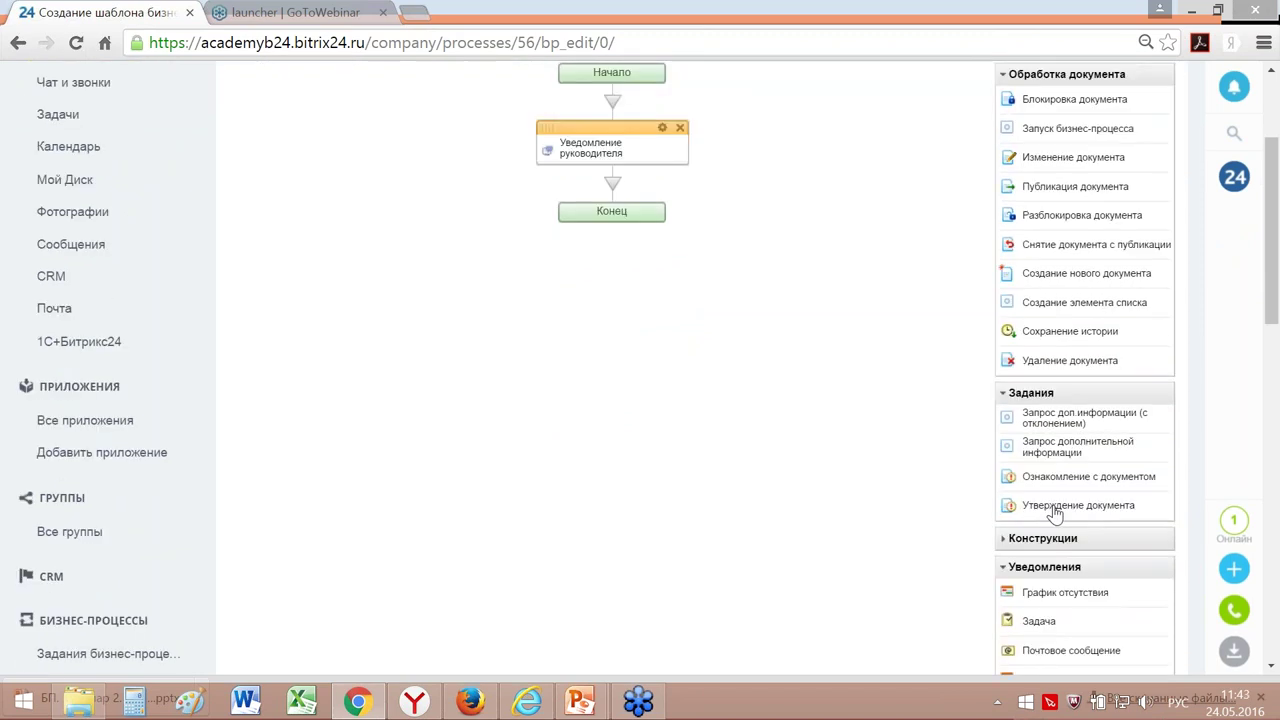
{"action": "left_click_drag", "start_coordinate": [1065, 510], "coordinate": [616, 188]}
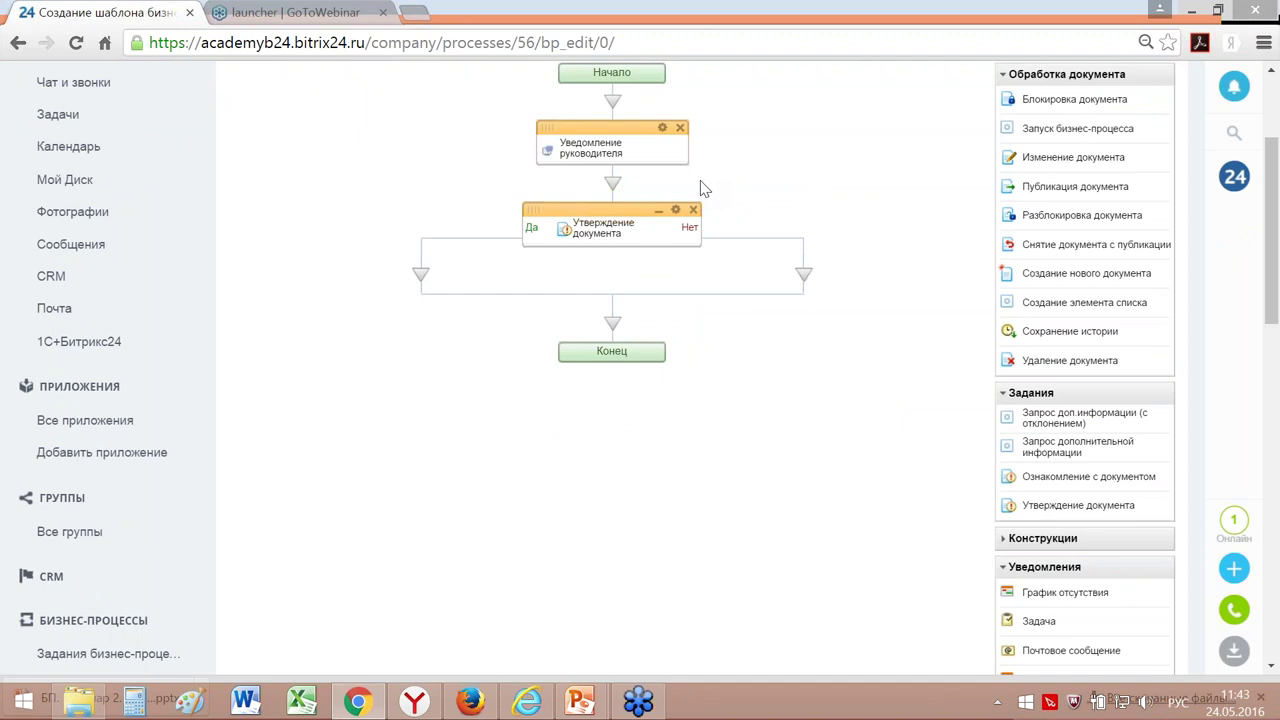
Step: Change the title of the "Утверждение документа" action to "Согласование с руководителем"
{"action": "scroll", "coordinate": [705, 200], "scroll_direction": "up", "scroll_amount": 1}
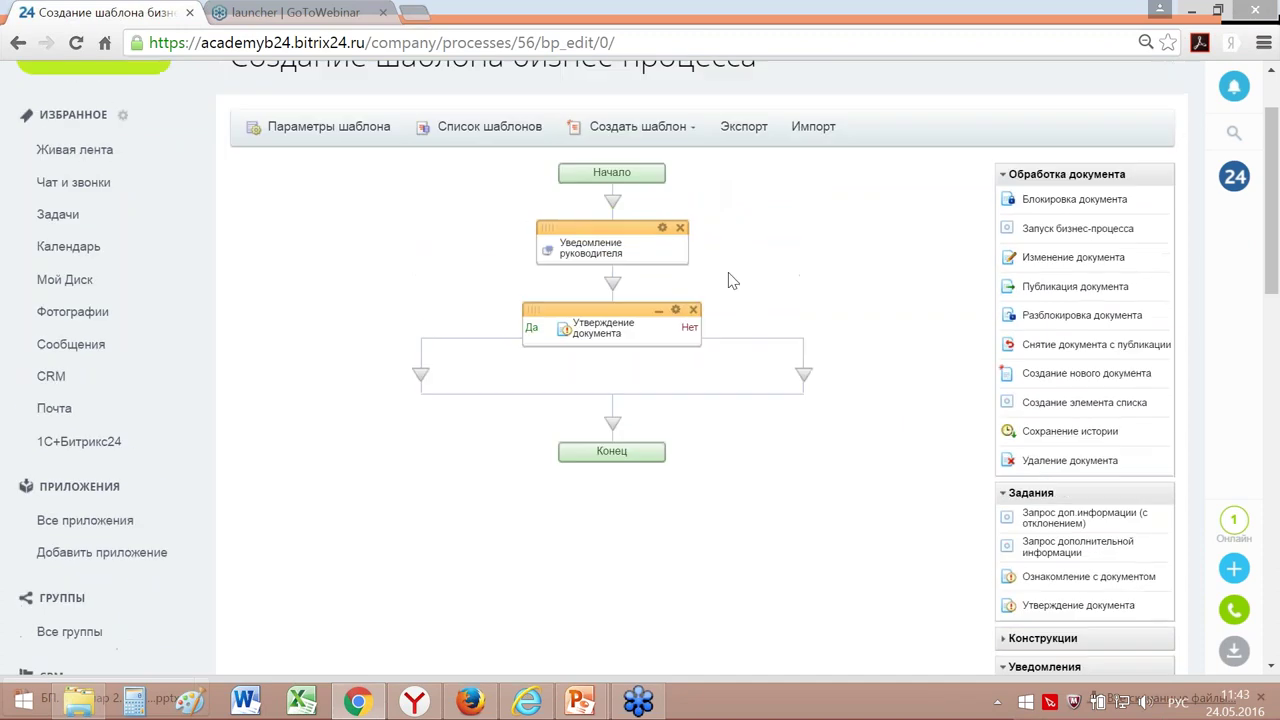
{"action": "left_click", "coordinate": [676, 312]}
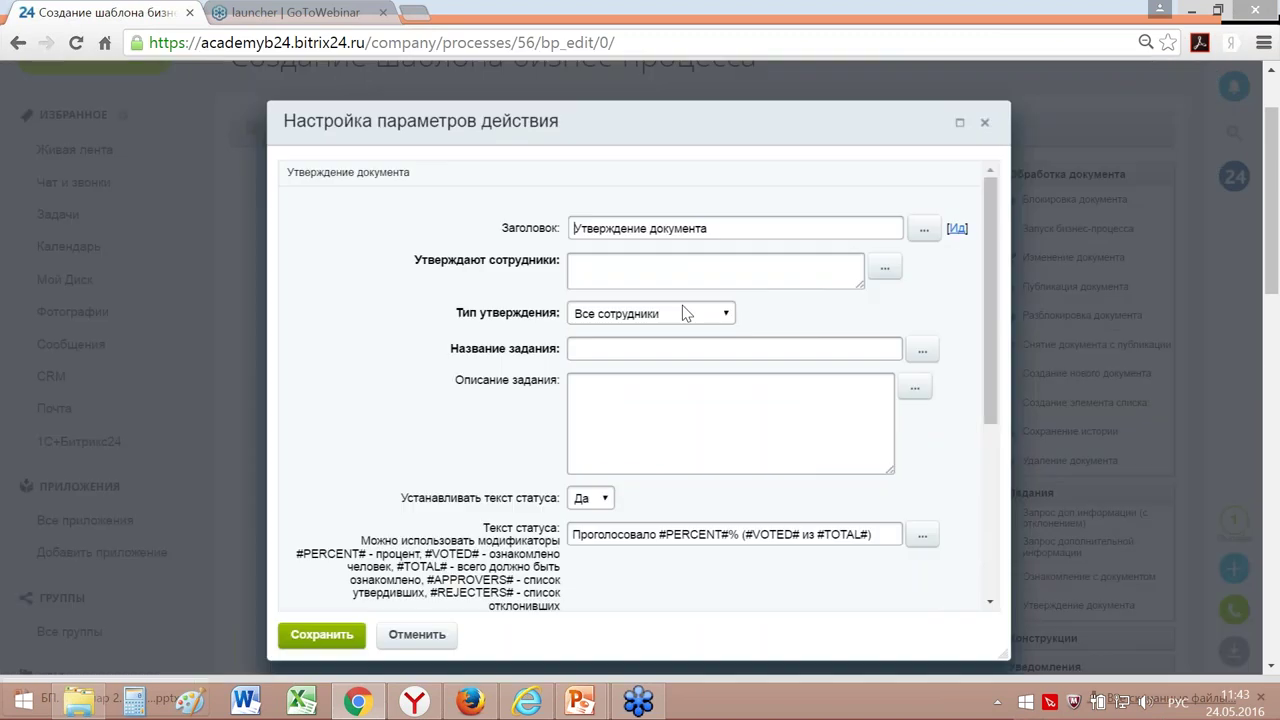
{"action": "left_click_drag", "start_coordinate": [708, 228], "coordinate": [505, 222]}
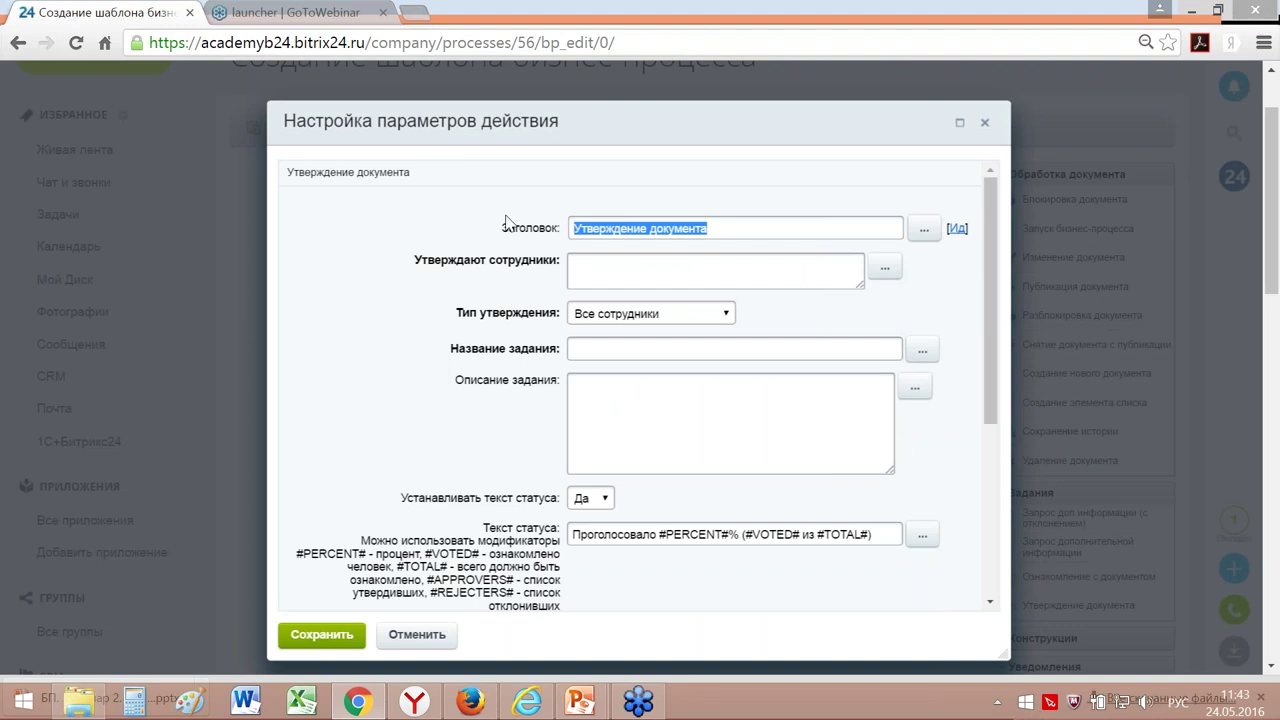
{"action": "type", "text": "Сог"}
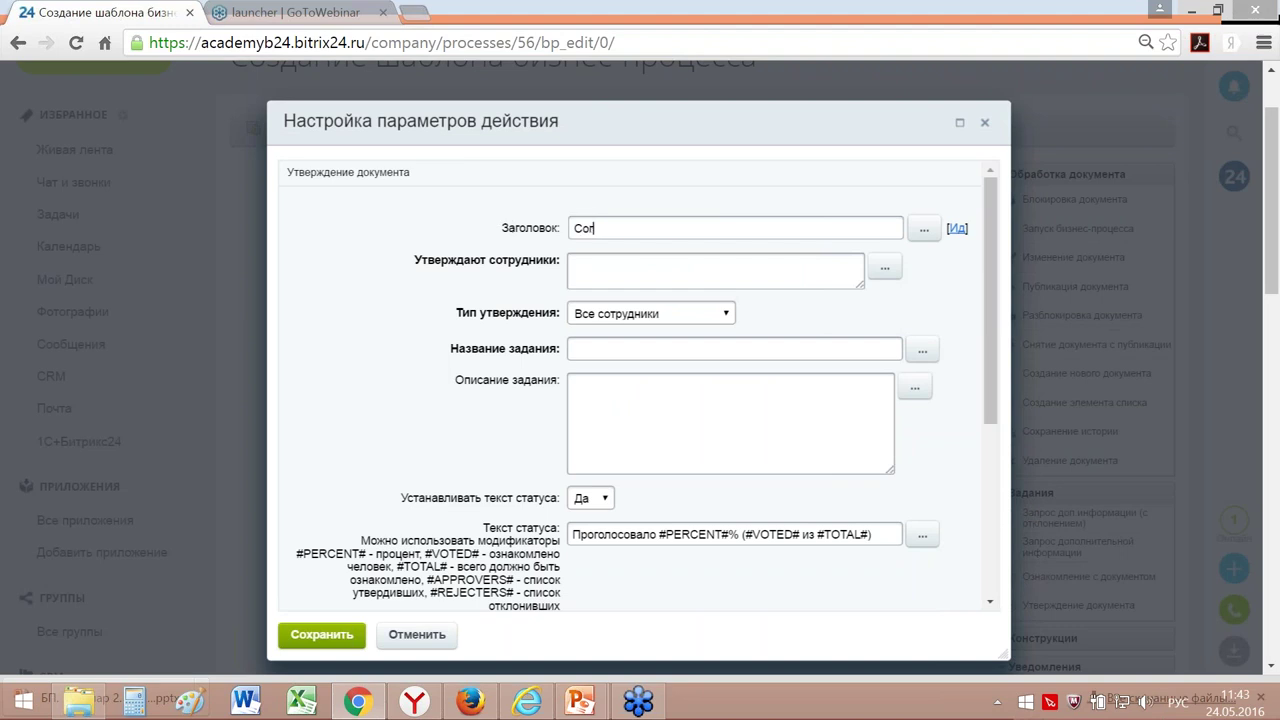
{"action": "type", "text": "ласование с руководител"}
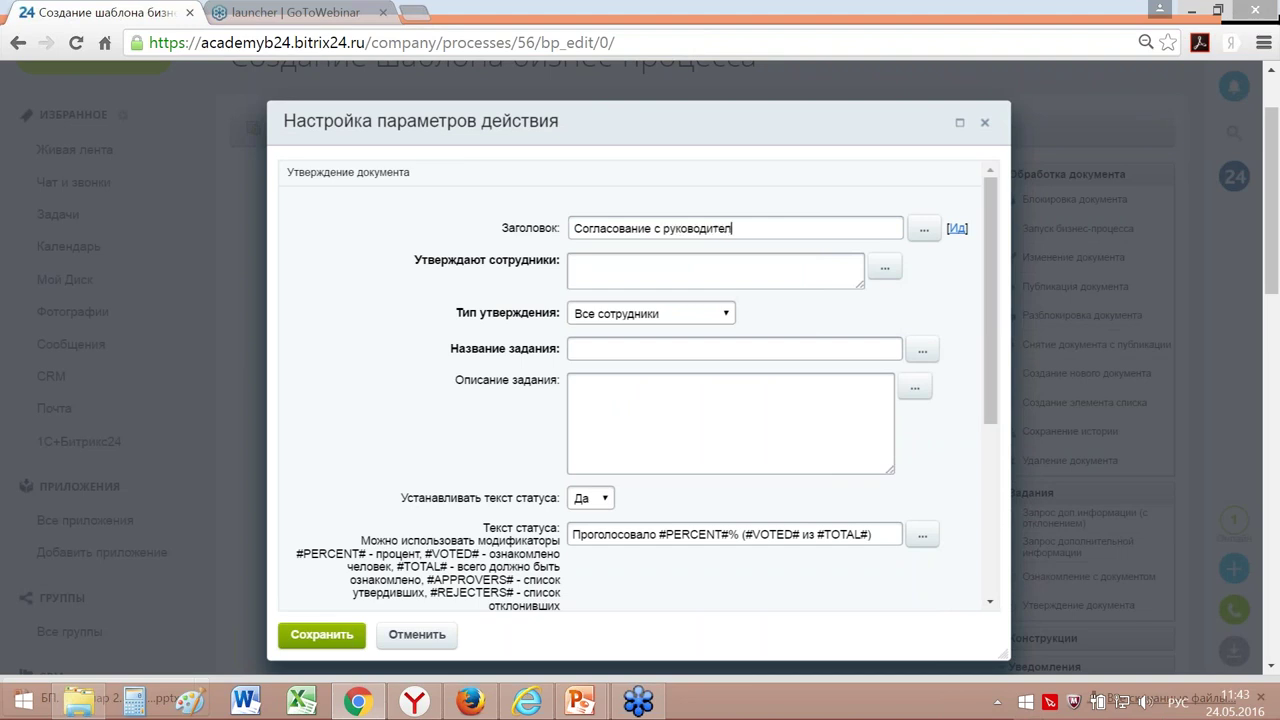
{"action": "type", "text": "ем"}
Step: Assign the manager who receives the notification as the approving employee of the "Согласование с руководителем" action
{"action": "left_click", "coordinate": [631, 262]}
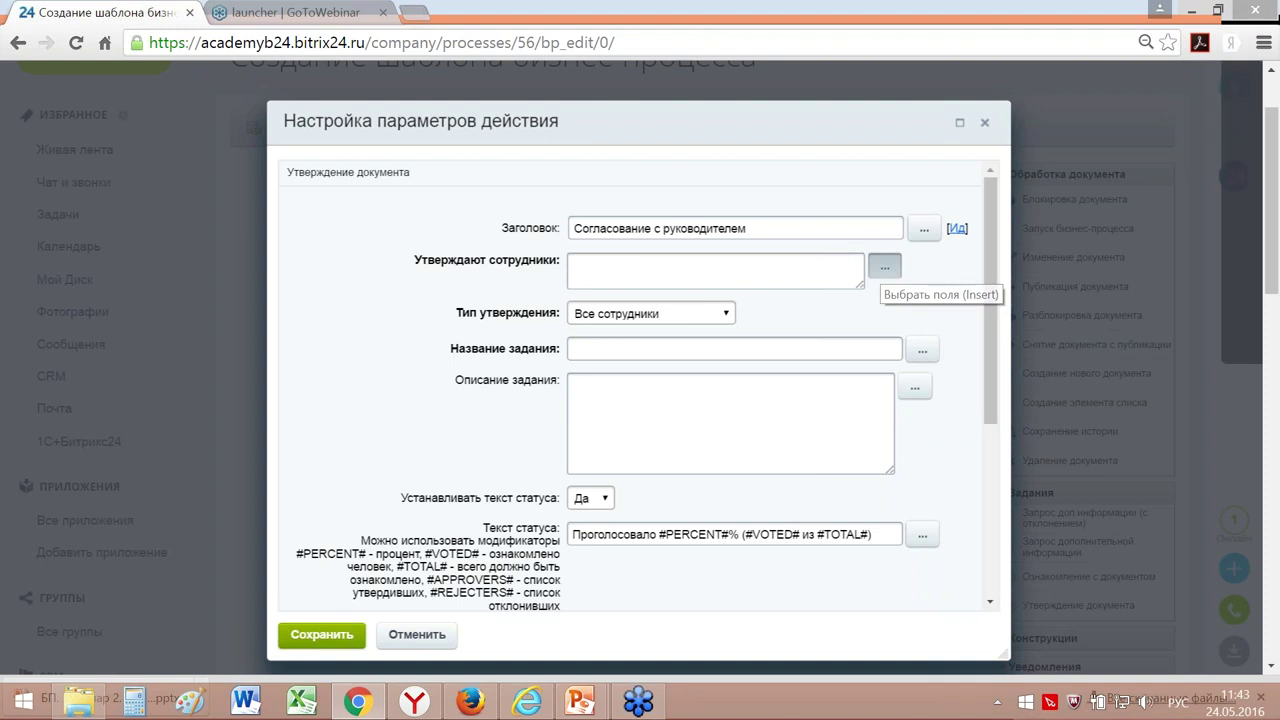
{"action": "left_click", "coordinate": [884, 267]}
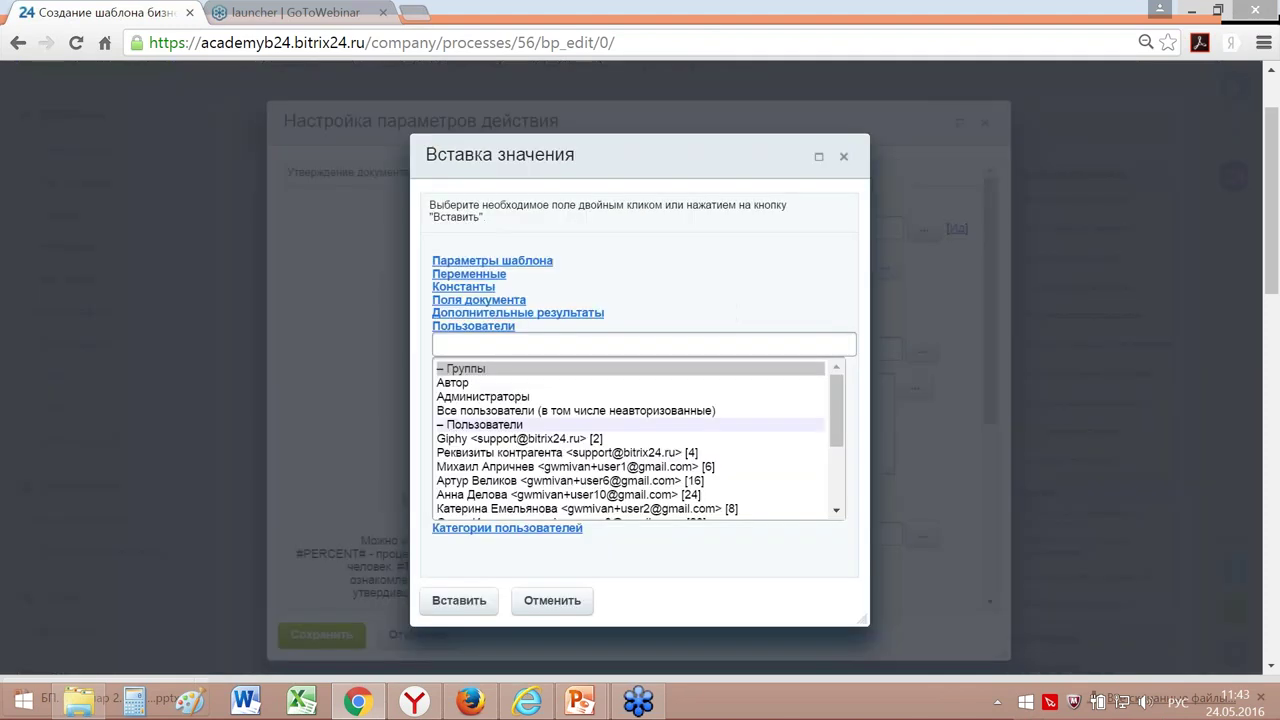
{"action": "left_click", "coordinate": [840, 410]}
{"action": "left_click_drag", "start_coordinate": [840, 410], "coordinate": [840, 465]}
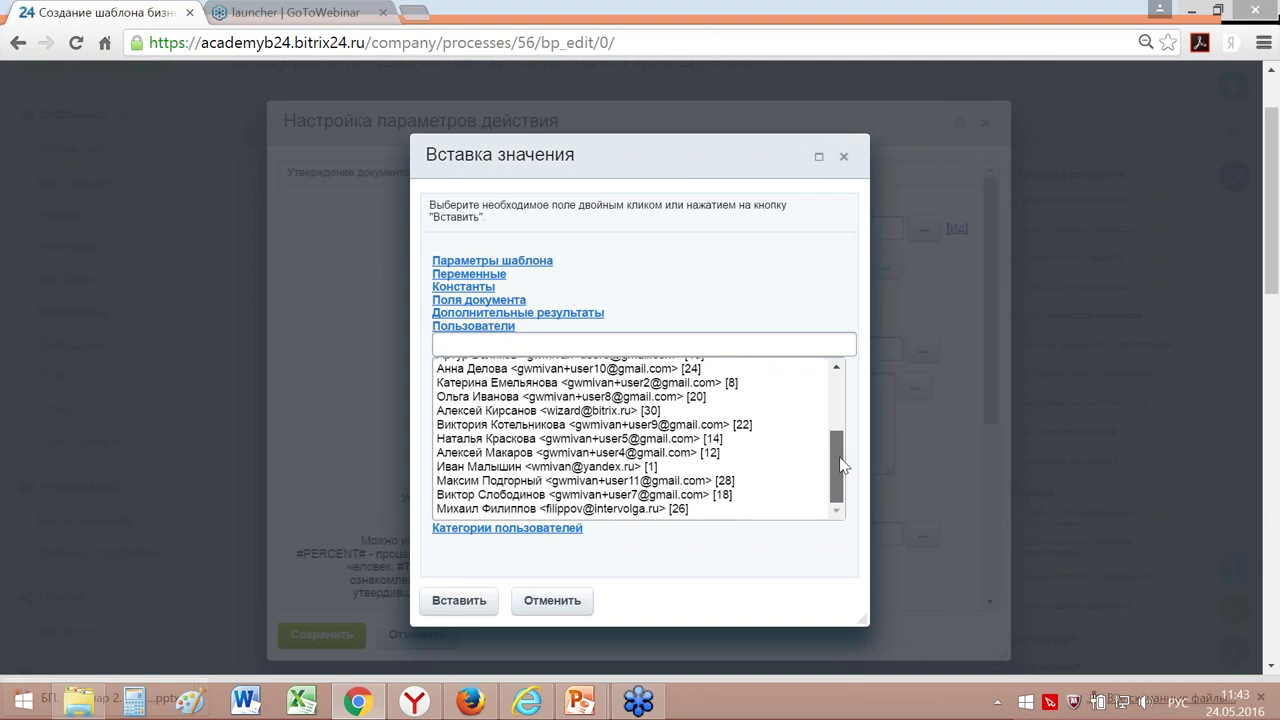
{"action": "left_click", "coordinate": [530, 495]}
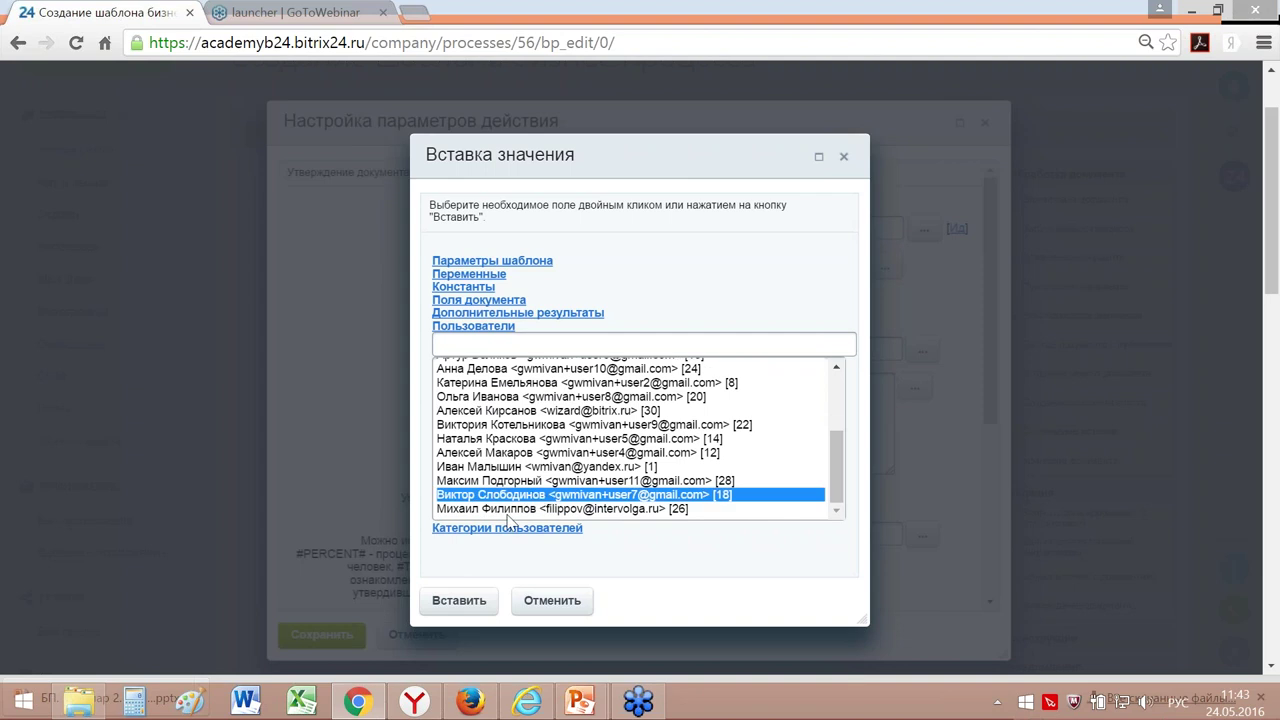
{"action": "left_click", "coordinate": [459, 601]}
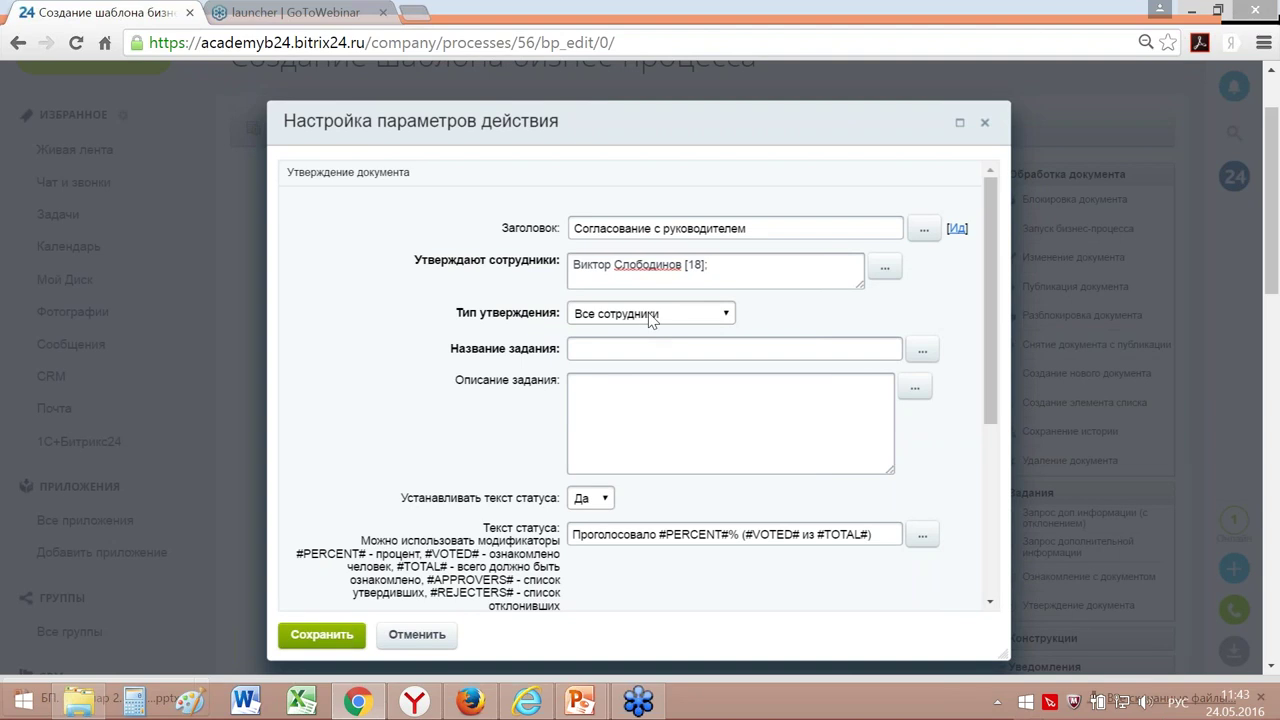
Step: Name the approval task "Согласовать договор" and enter the task description "Согласовать договор с клиентом на сумму"
{"action": "left_click", "coordinate": [592, 348]}
{"action": "type", "text": "Согласовать договор"}
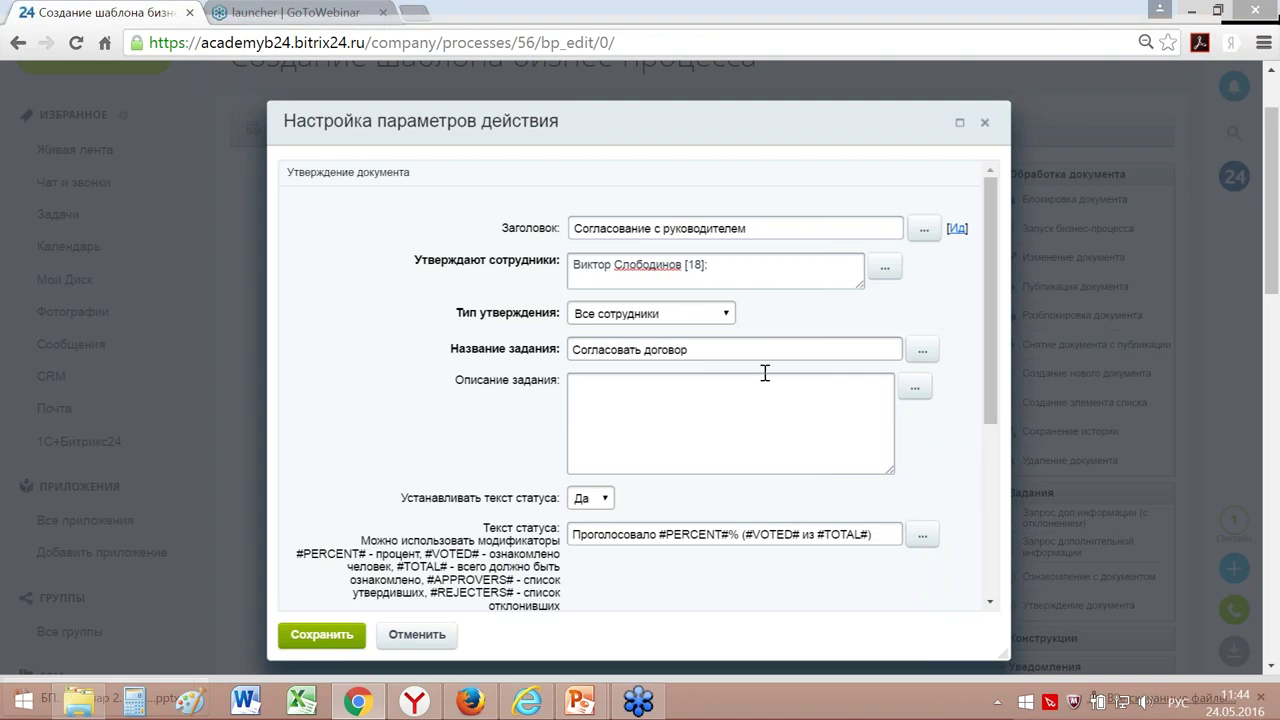
{"action": "left_click", "coordinate": [600, 388]}
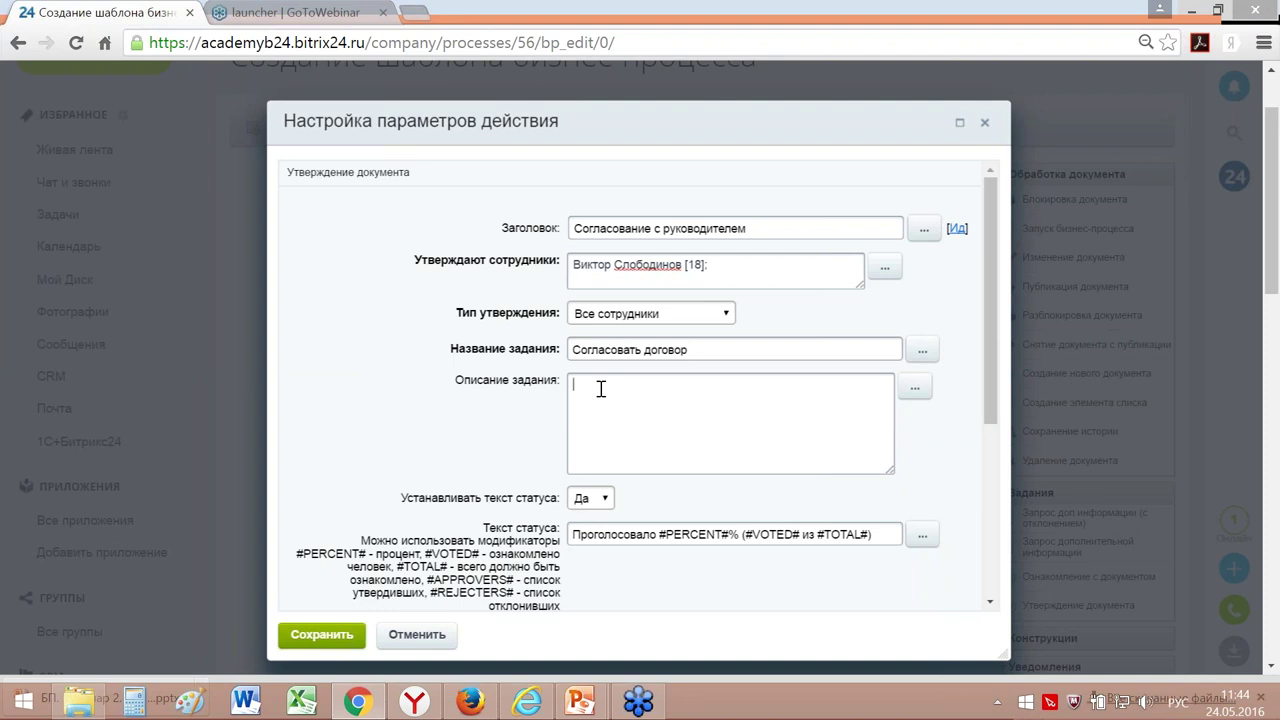
{"action": "type", "text": "Согласовать договор с"}
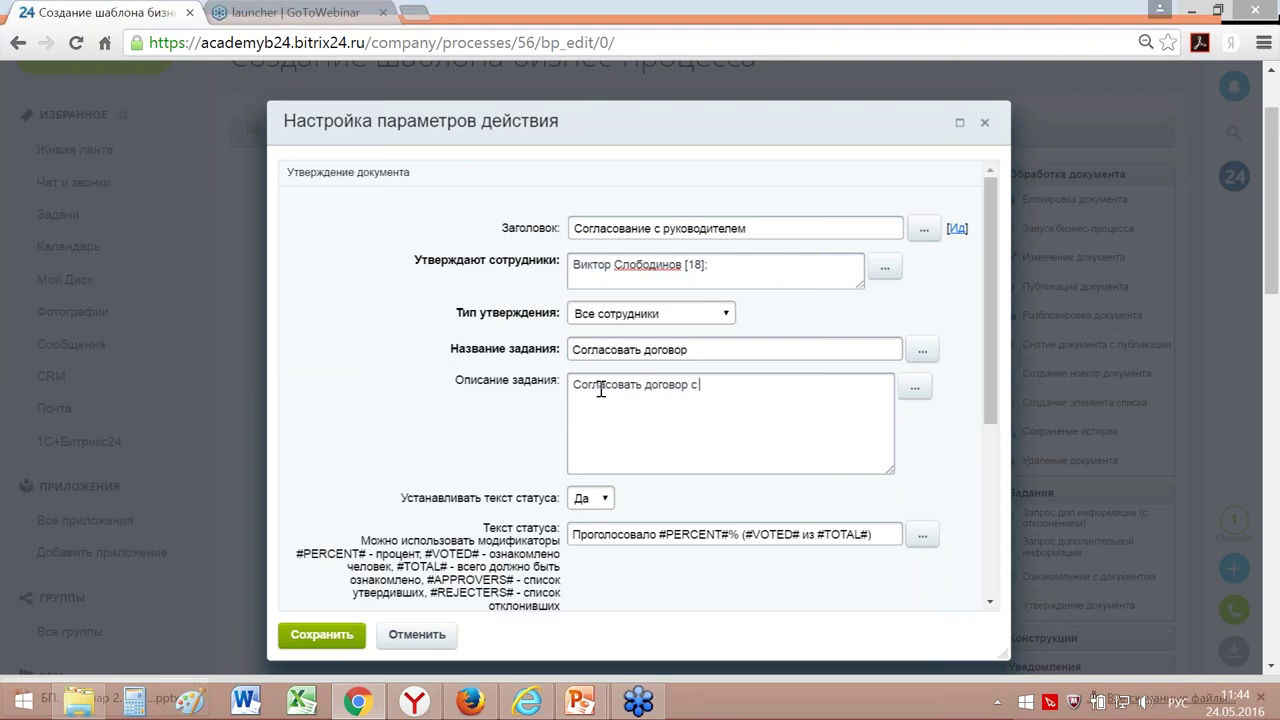
{"action": "type", "text": " клиентом на с"}
{"action": "type", "text": "умму"}
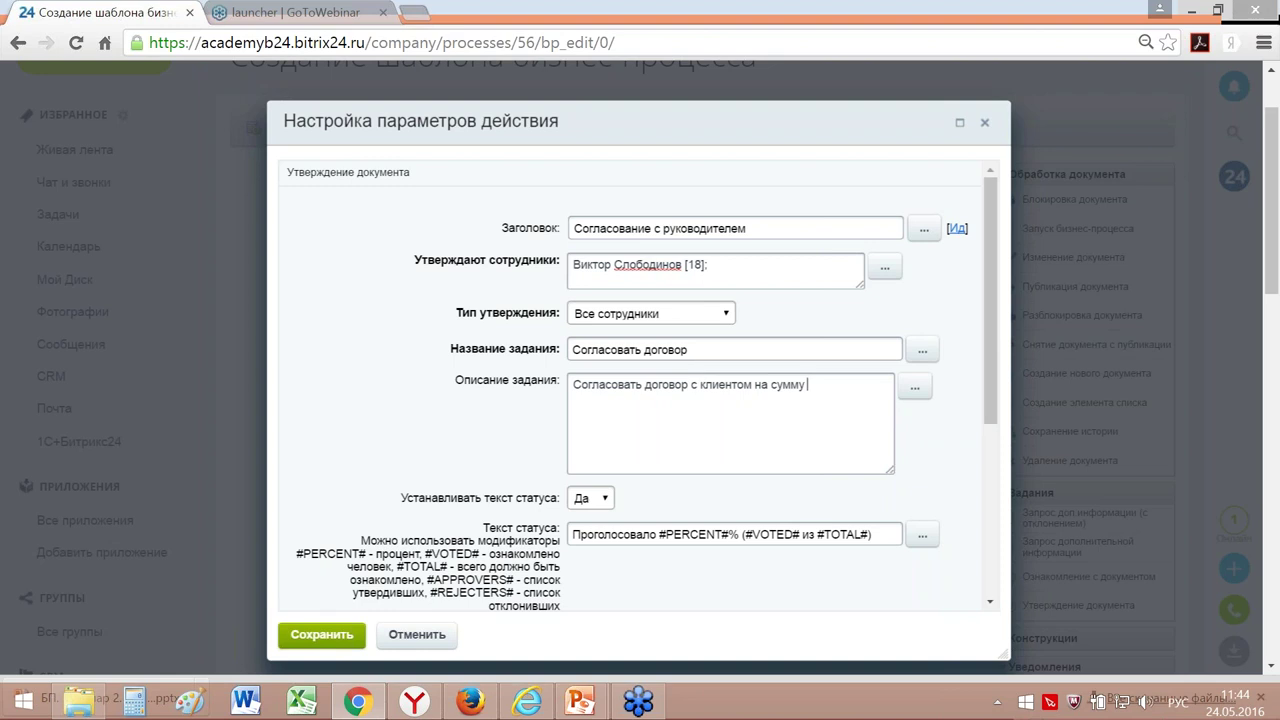
Step: Insert the document field "Номер договора" after the word "договор" in the task description
{"action": "left_click", "coordinate": [691, 386]}
{"action": "left_click", "coordinate": [914, 387]}
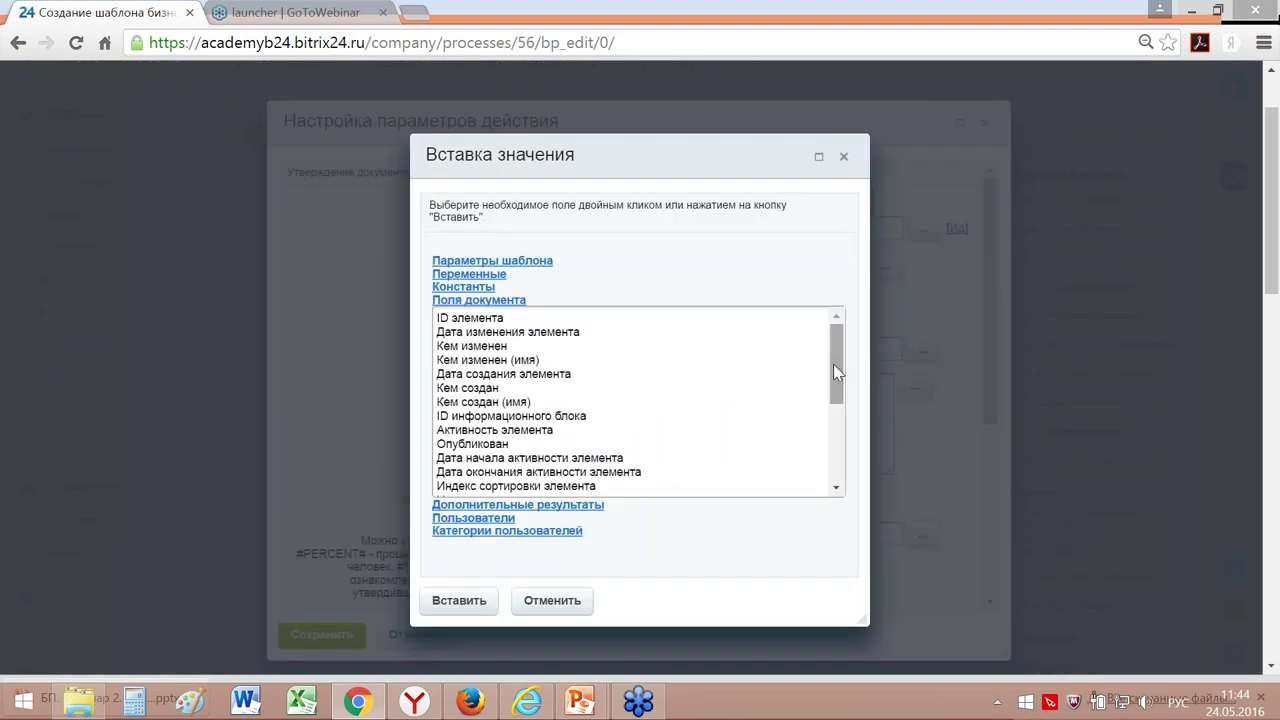
{"action": "left_click_drag", "start_coordinate": [835, 375], "coordinate": [837, 450]}
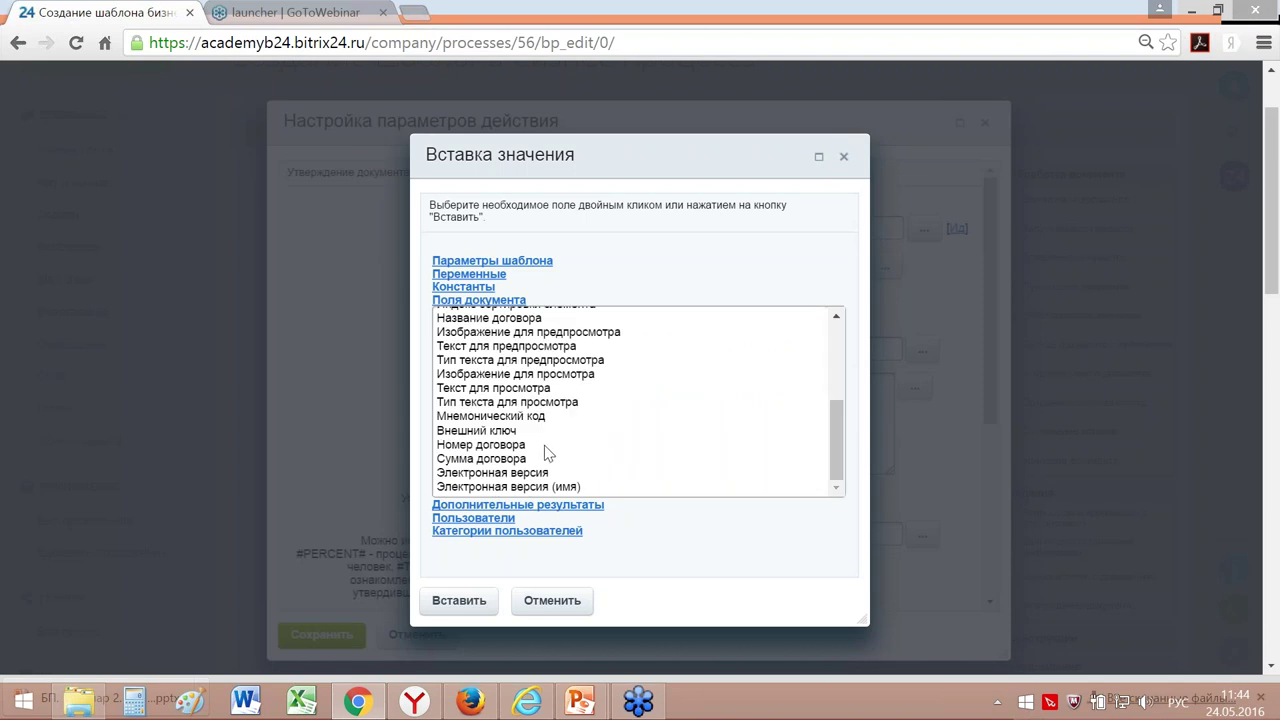
{"action": "left_click", "coordinate": [535, 446]}
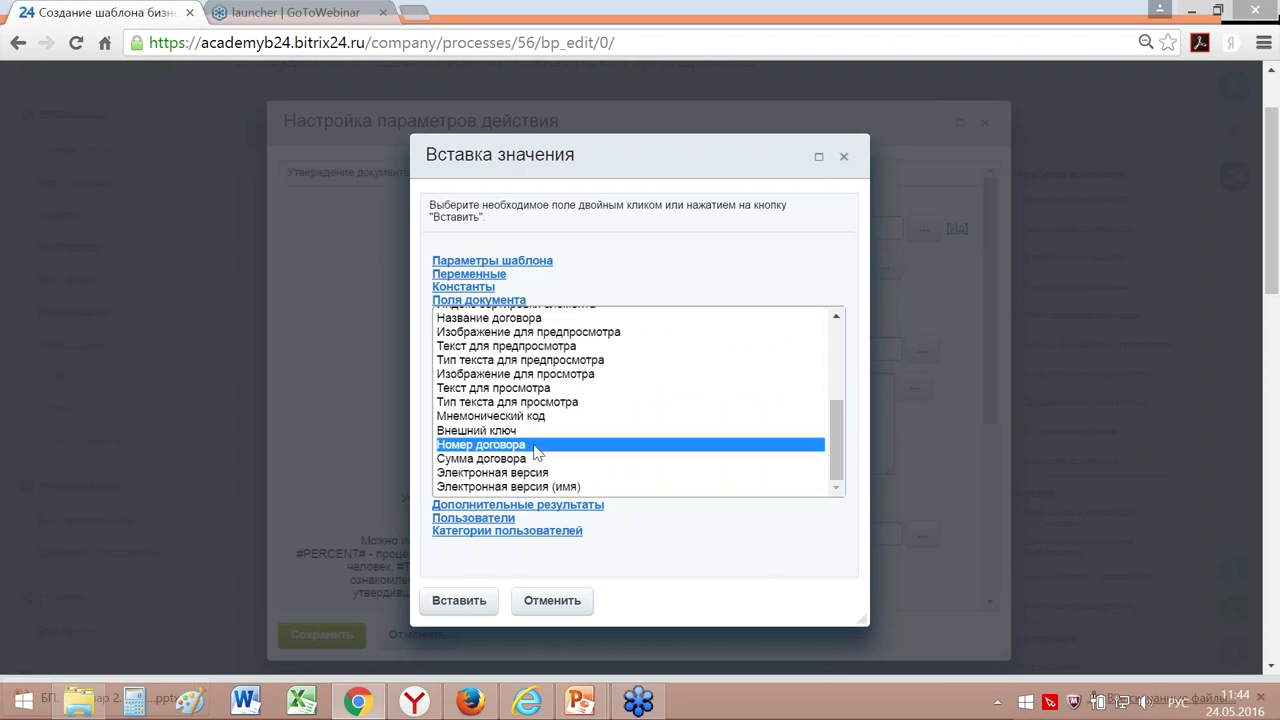
{"action": "left_click", "coordinate": [458, 601]}
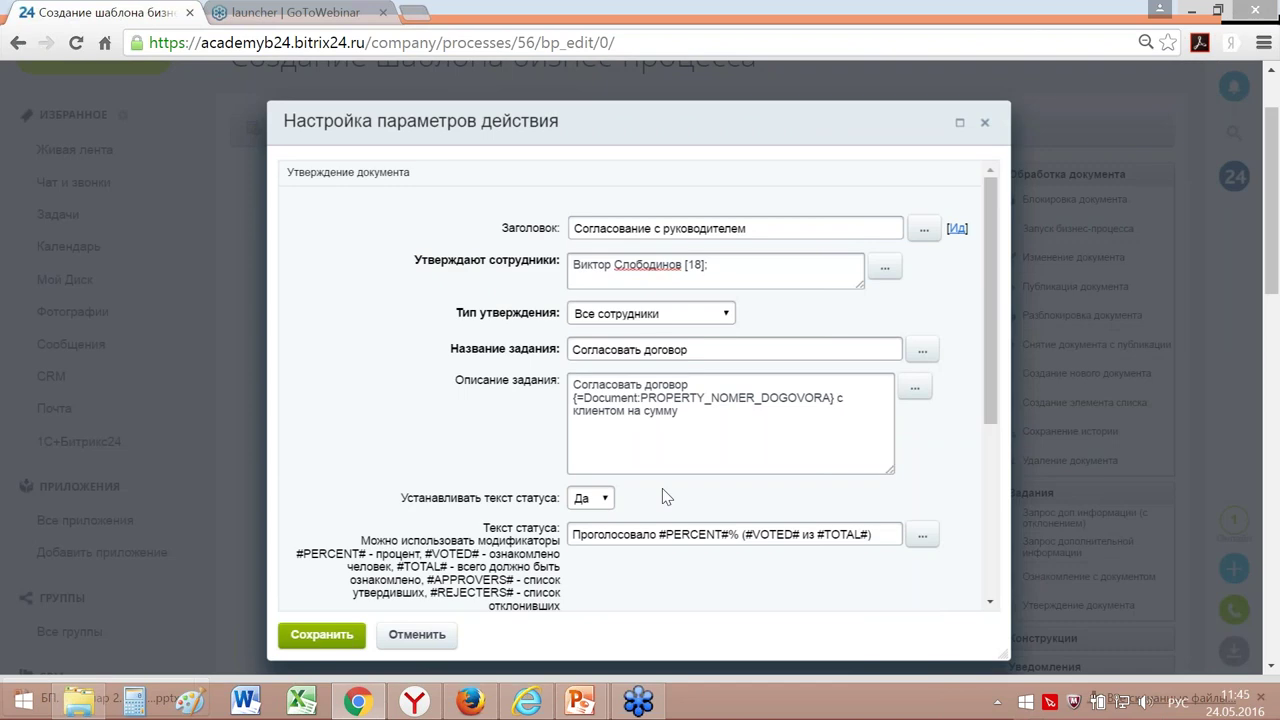
Step: Add the document field "Сумма договора" followed by "руб." at the end of the task description
{"action": "left_click", "coordinate": [705, 412]}
{"action": "left_click", "coordinate": [914, 388]}
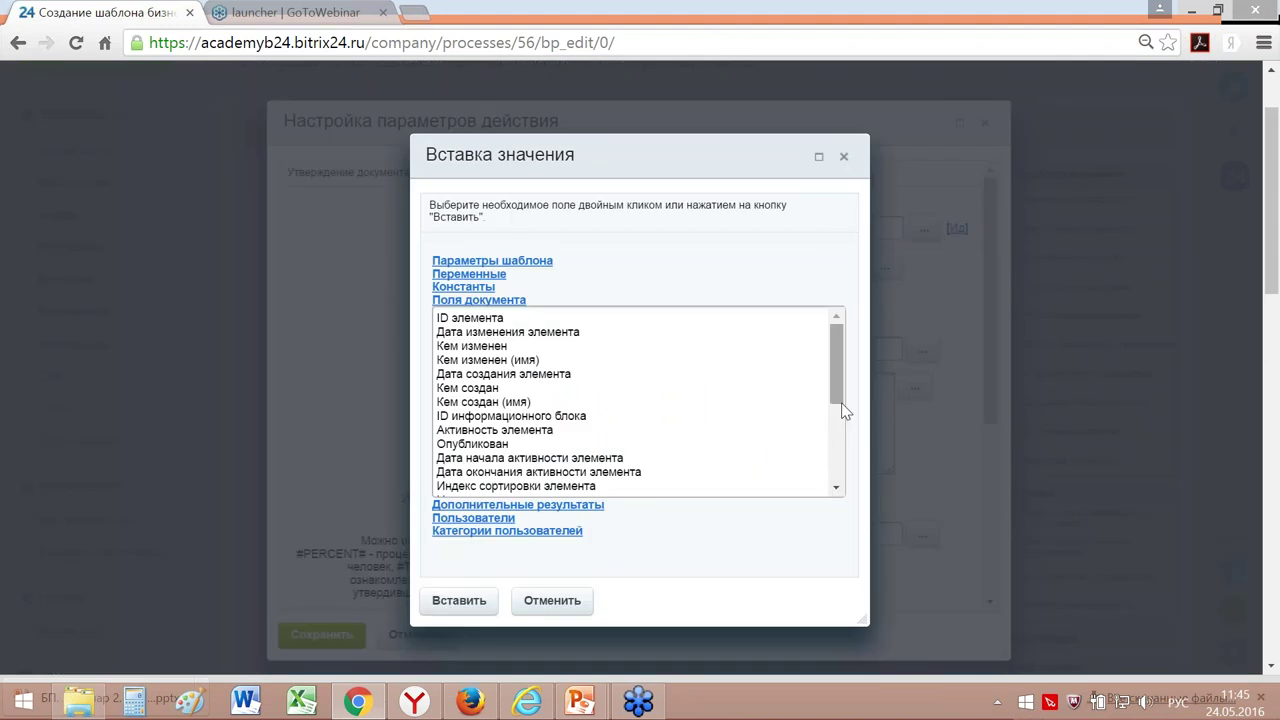
{"action": "scroll", "coordinate": [843, 411], "scroll_direction": "down", "scroll_amount": 5}
{"action": "left_click", "coordinate": [500, 458]}
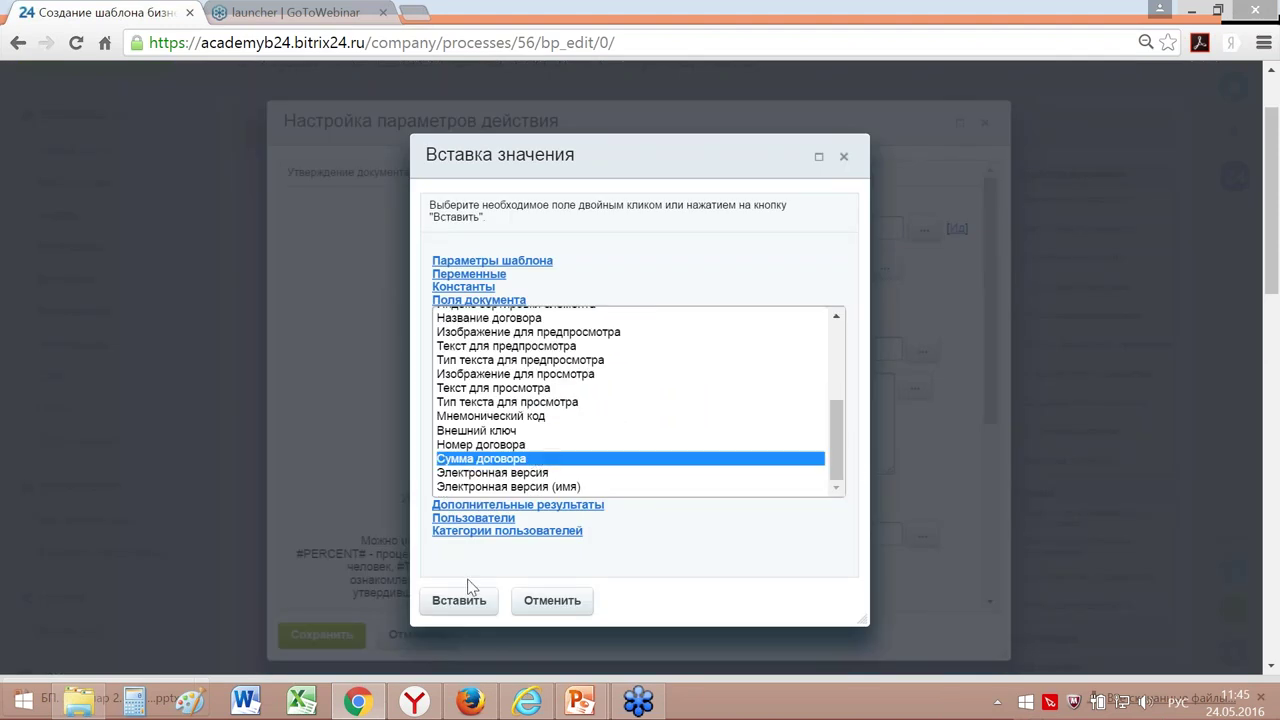
{"action": "left_click", "coordinate": [462, 602]}
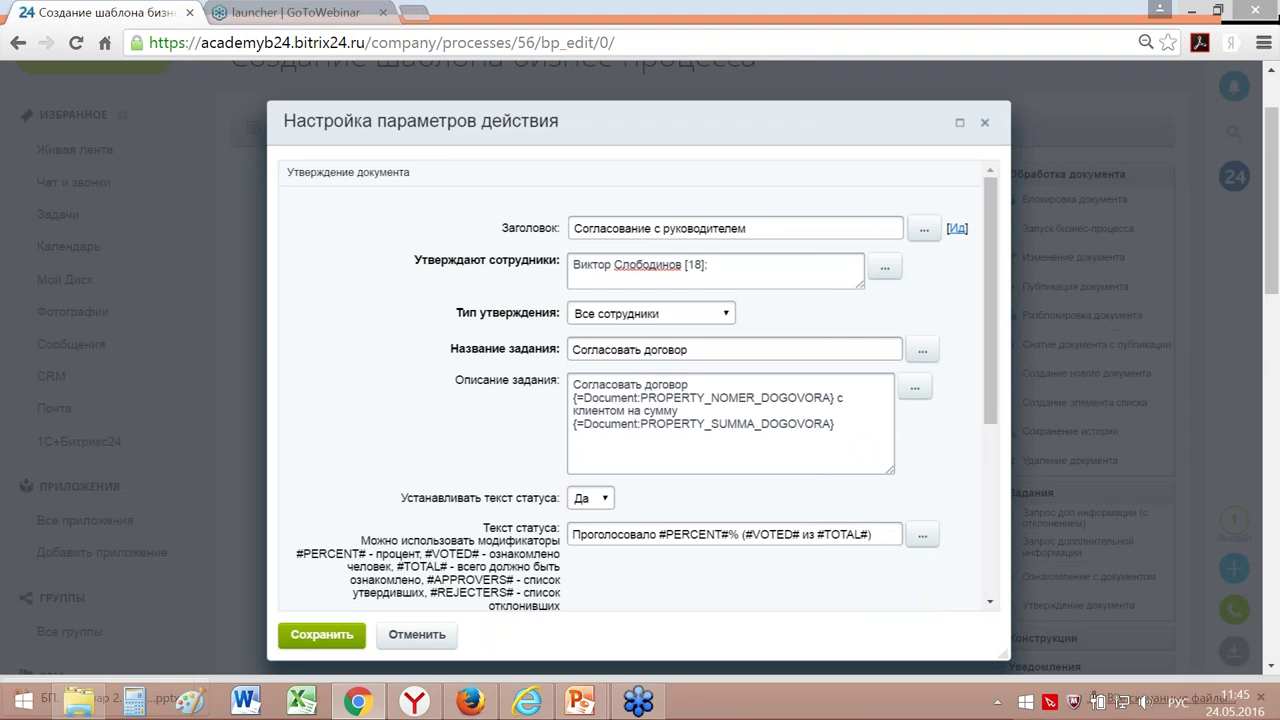
{"action": "type", "text": "руб."}
Step: Change the status text of the approval action to "Согласовал (#VOTED# из #TOTAL#)"
{"action": "scroll", "coordinate": [588, 405], "scroll_direction": "down", "scroll_amount": 1}
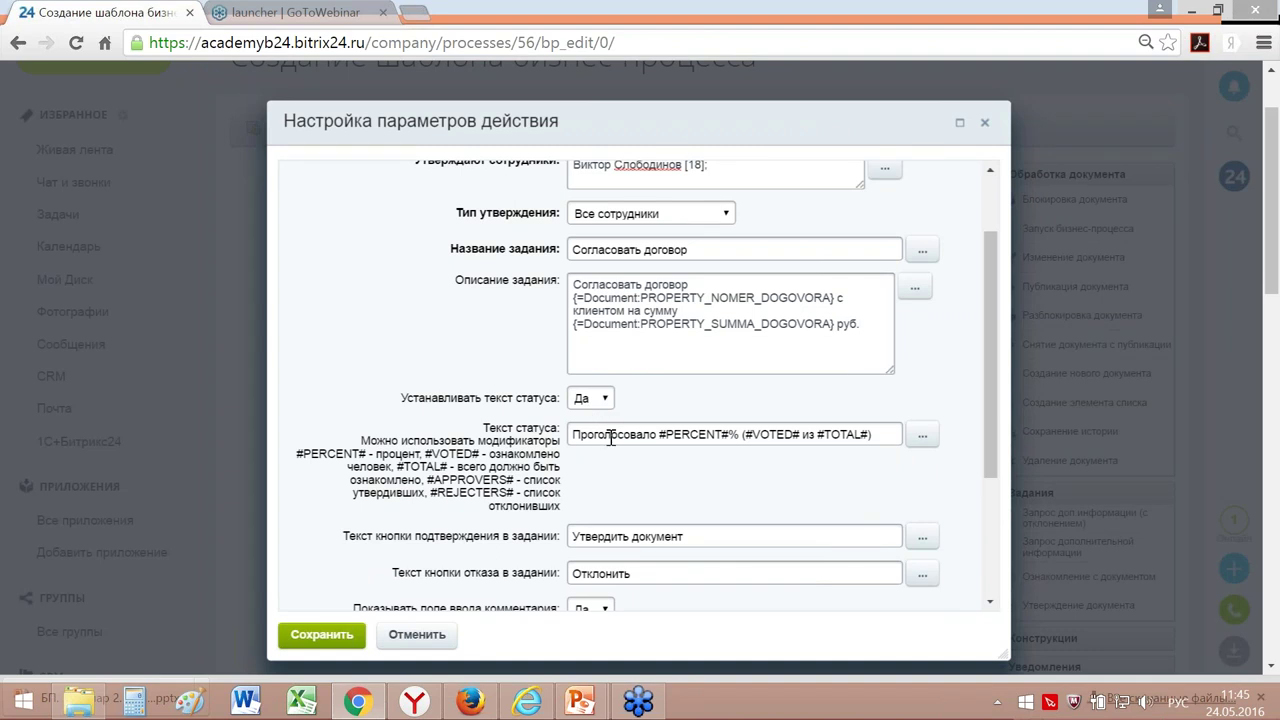
{"action": "double_click", "coordinate": [610, 435]}
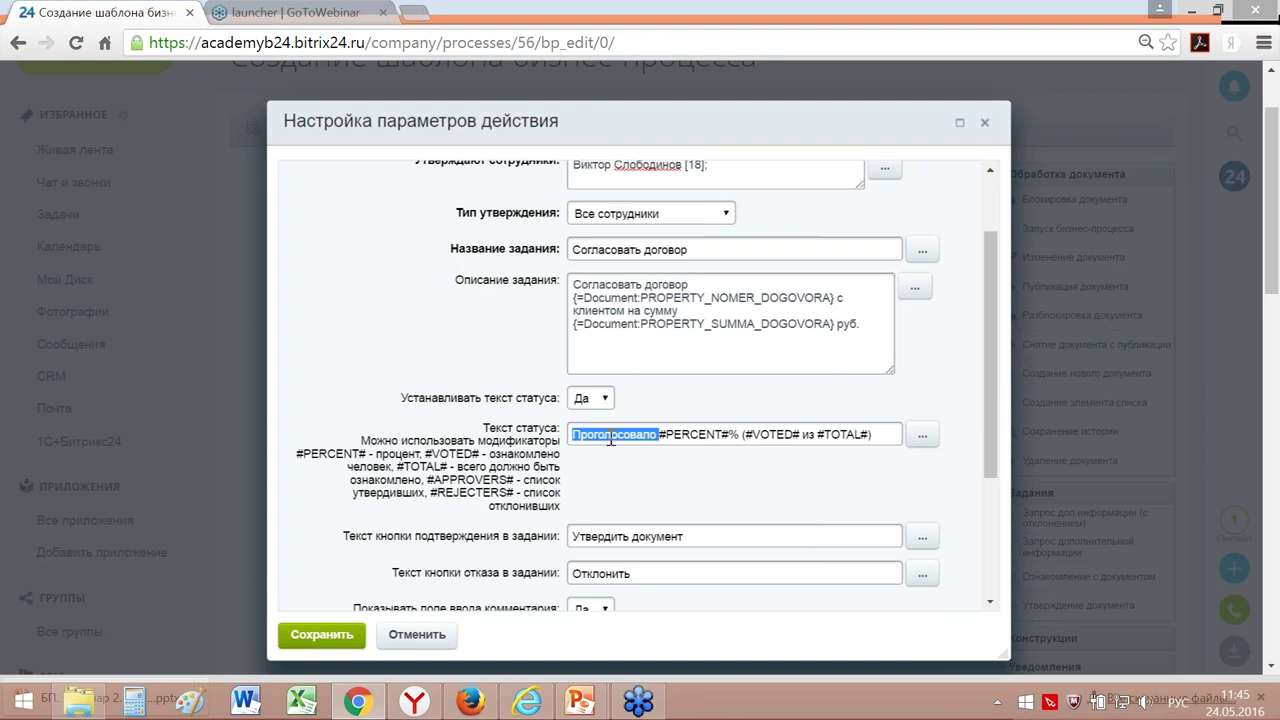
{"action": "type", "text": "Согла"}
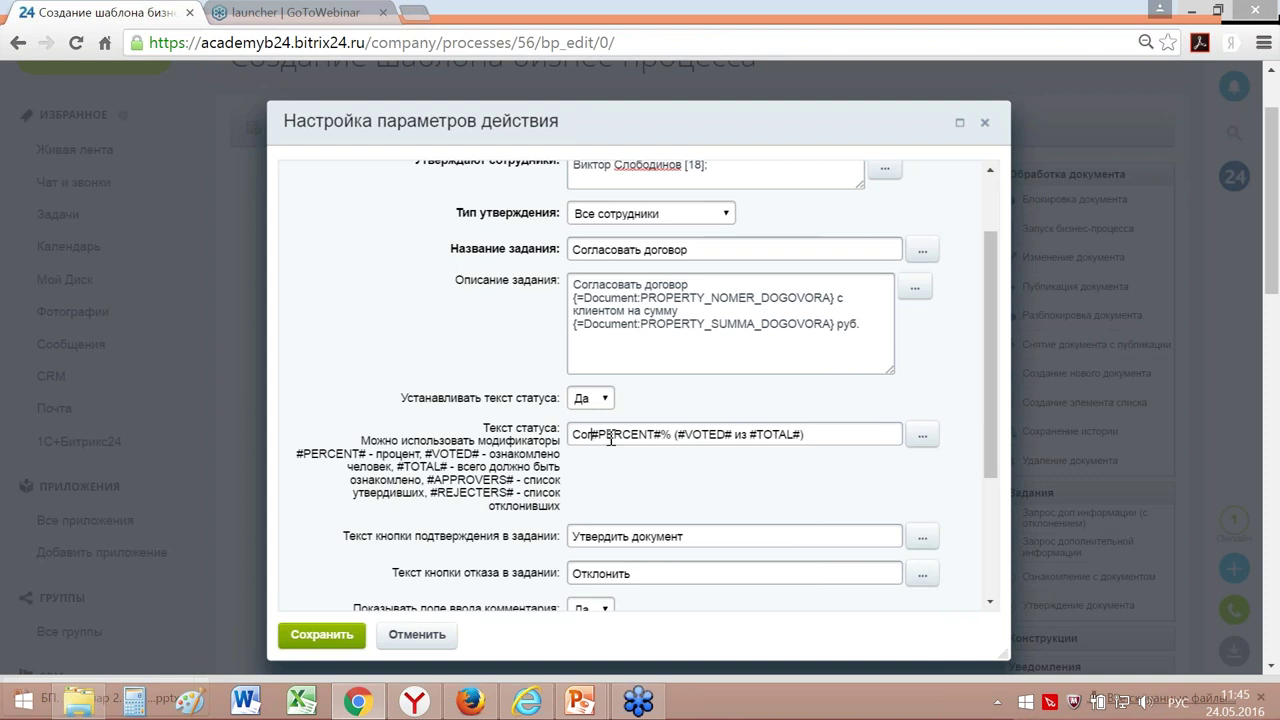
{"action": "type", "text": "совал"}
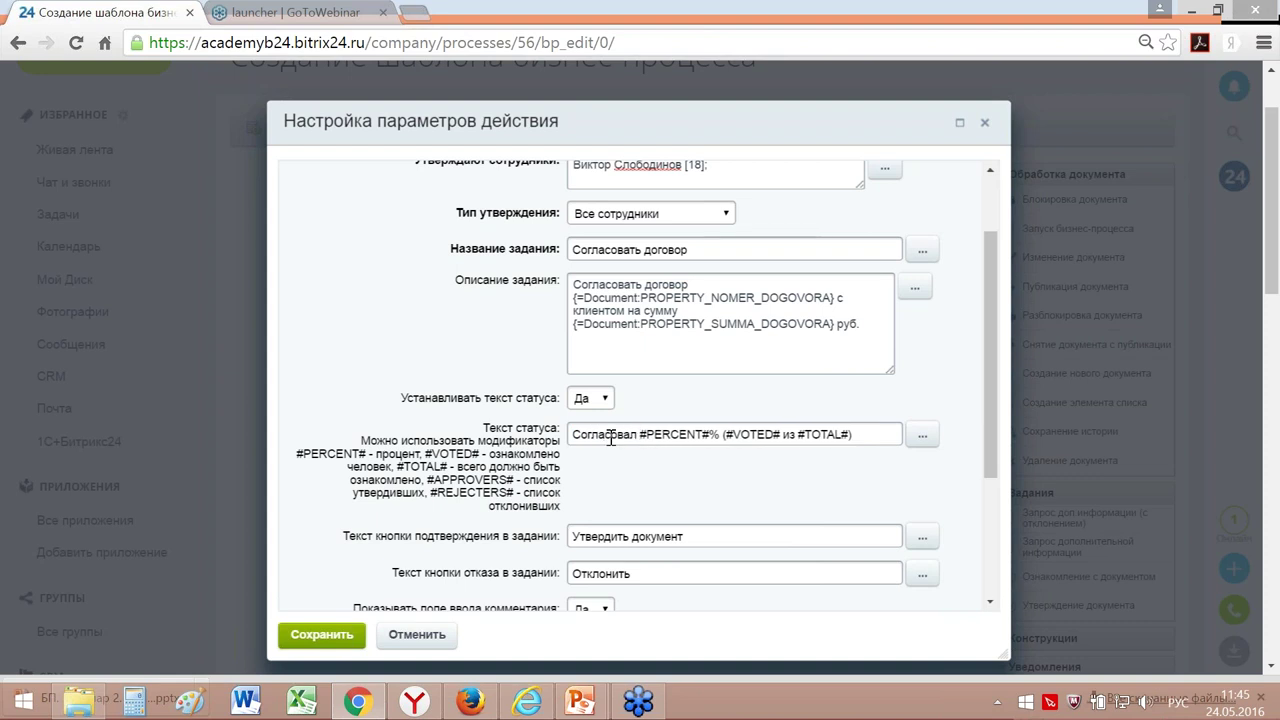
{"action": "key", "text": "shift+Right"}
{"action": "key", "text": "shift+Right"}
{"action": "key", "text": "shift+Right"}
{"action": "key", "text": "shift+Right"}
{"action": "key", "text": "shift+Right"}
{"action": "key", "text": "shift+Right"}
{"action": "key", "text": "shift+Right"}
{"action": "key", "text": "shift+Right"}
{"action": "key", "text": "shift+Right"}
{"action": "key", "text": "shift+Right"}
{"action": "key", "text": "shift+Right"}
{"action": "key", "text": "shift+Right"}
{"action": "key", "text": "shift+Right"}
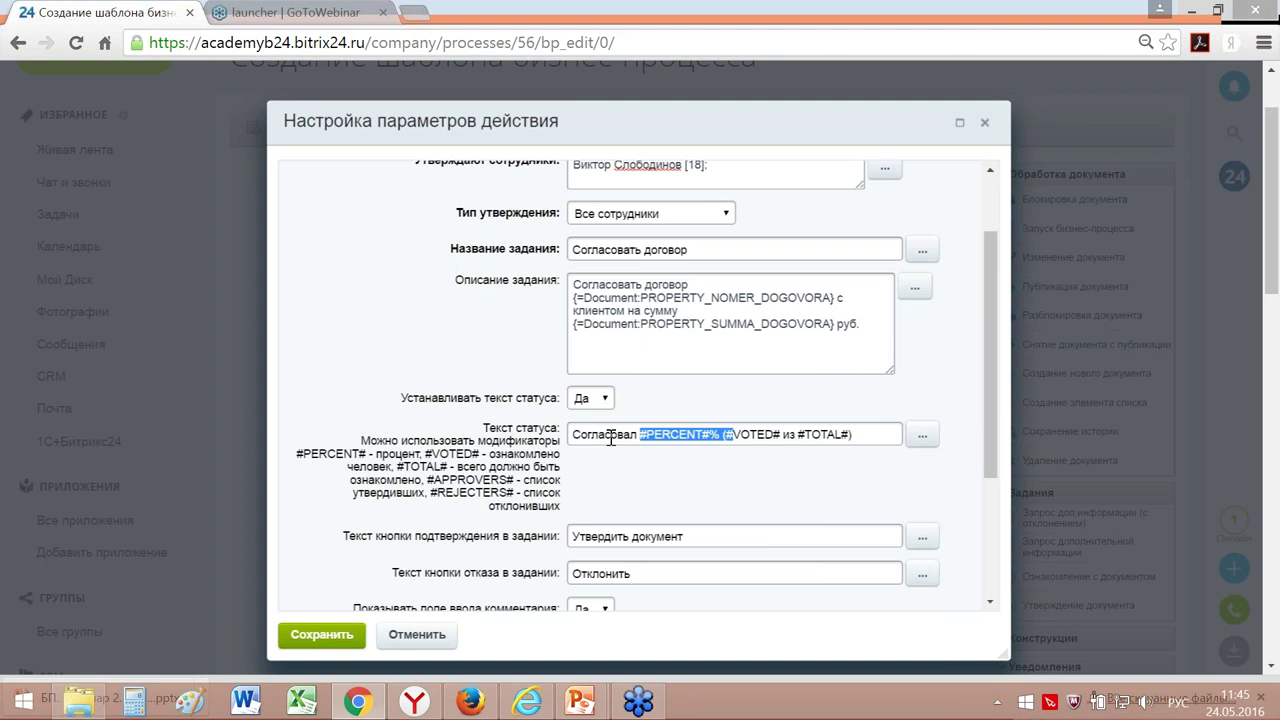
{"action": "key", "text": "shift+Left"}
{"action": "key", "text": "shift+Left"}
{"action": "key", "text": "shift+Left"}
{"action": "key", "text": "Delete"}
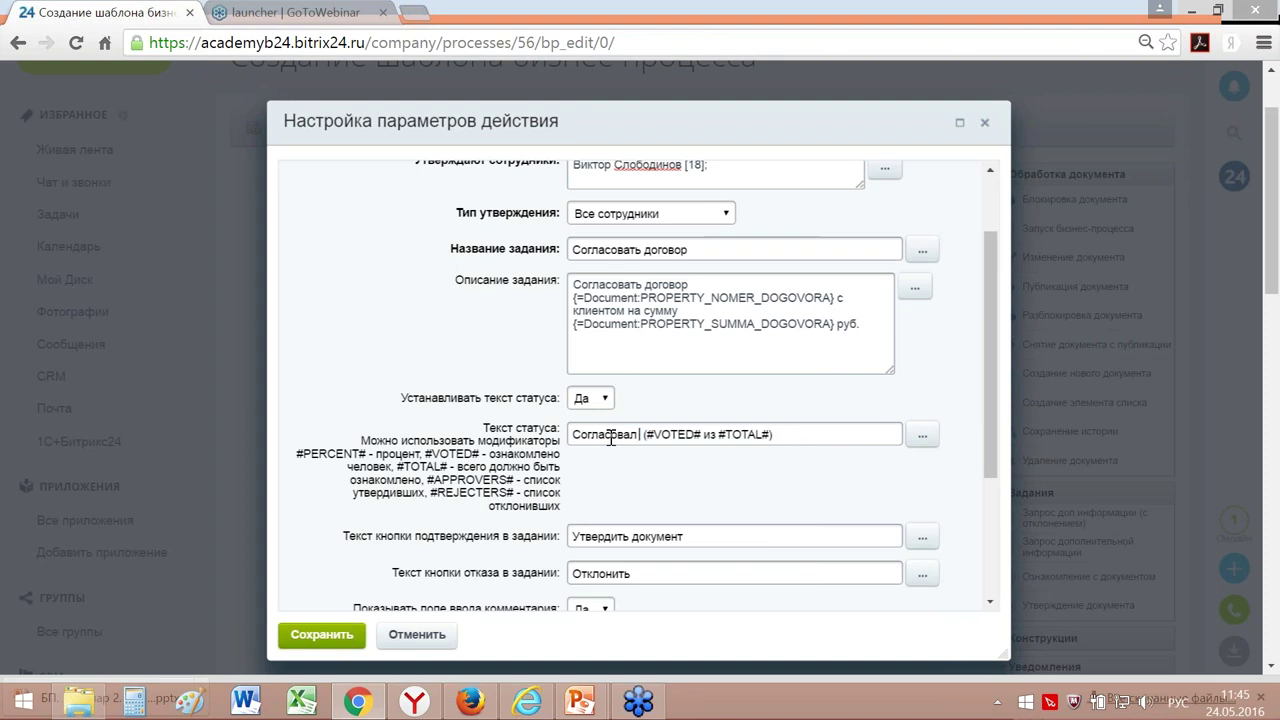
{"action": "key", "text": "Delete"}
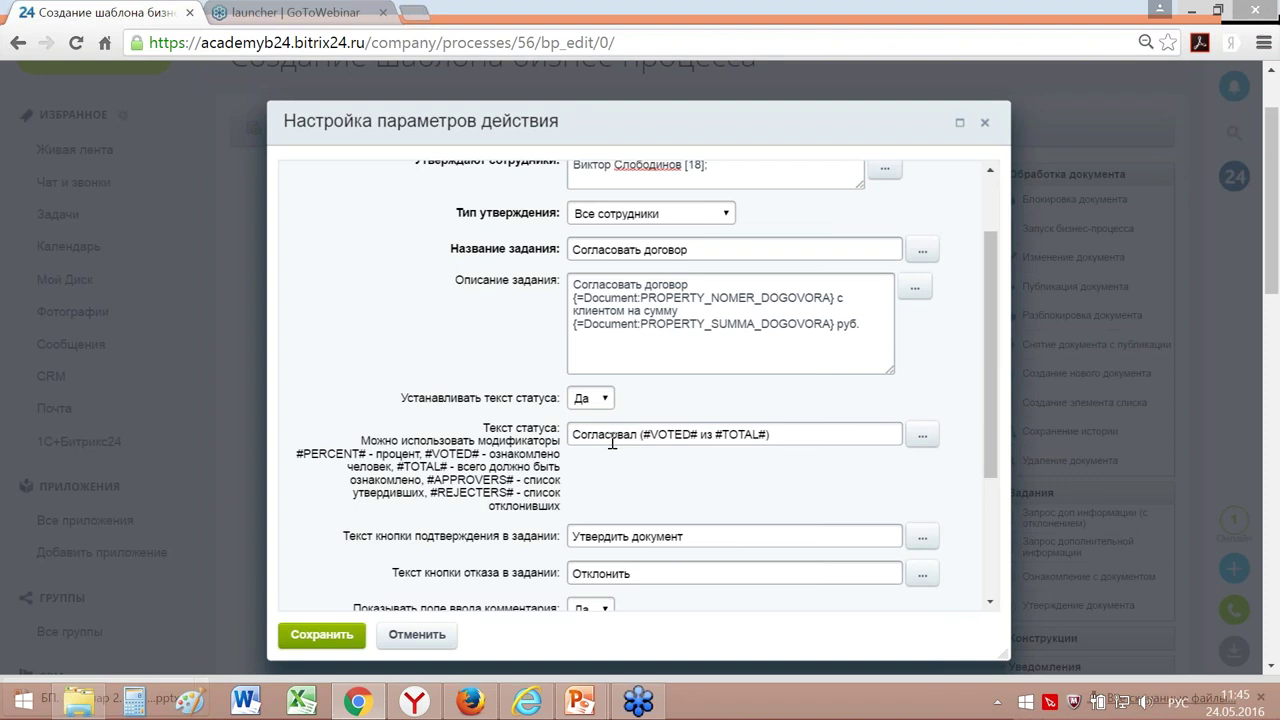
Step: Set the task's confirmation button text to "Согласовано" and its rejection button text to "Не согласовано"
{"action": "scroll", "coordinate": [613, 443], "scroll_direction": "down", "scroll_amount": 1}
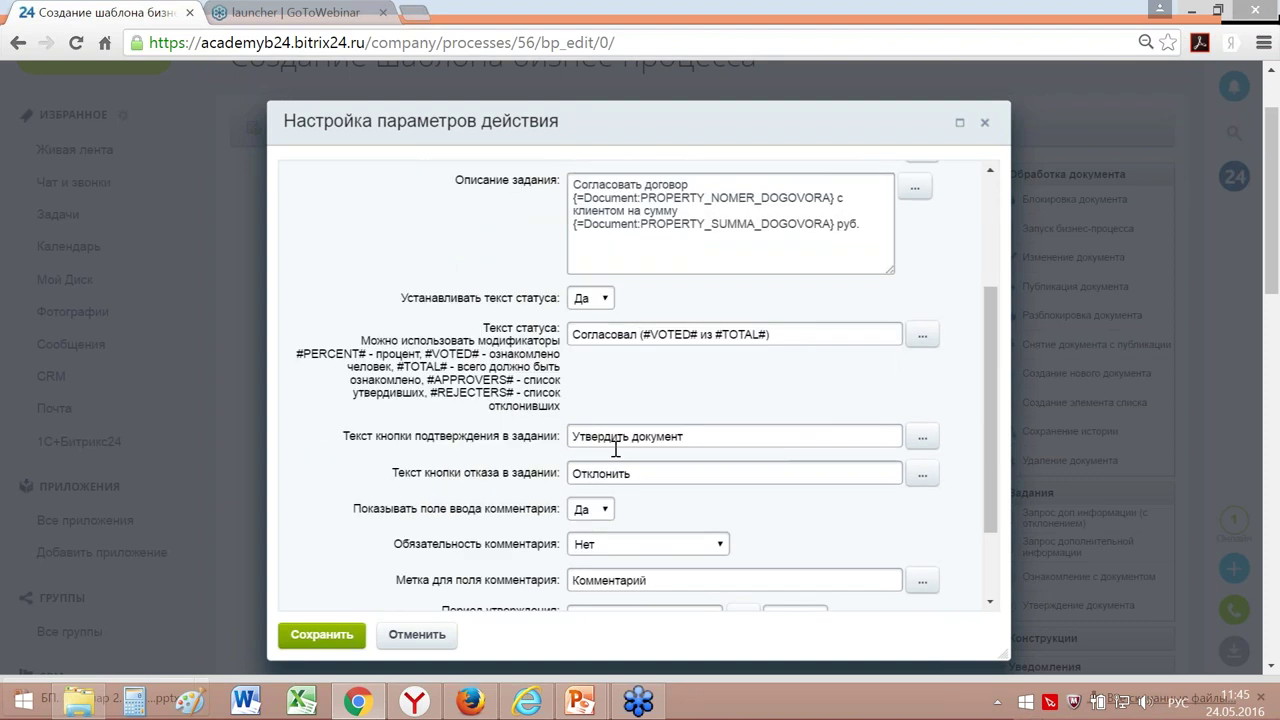
{"action": "scroll", "coordinate": [615, 446], "scroll_direction": "down", "scroll_amount": 1}
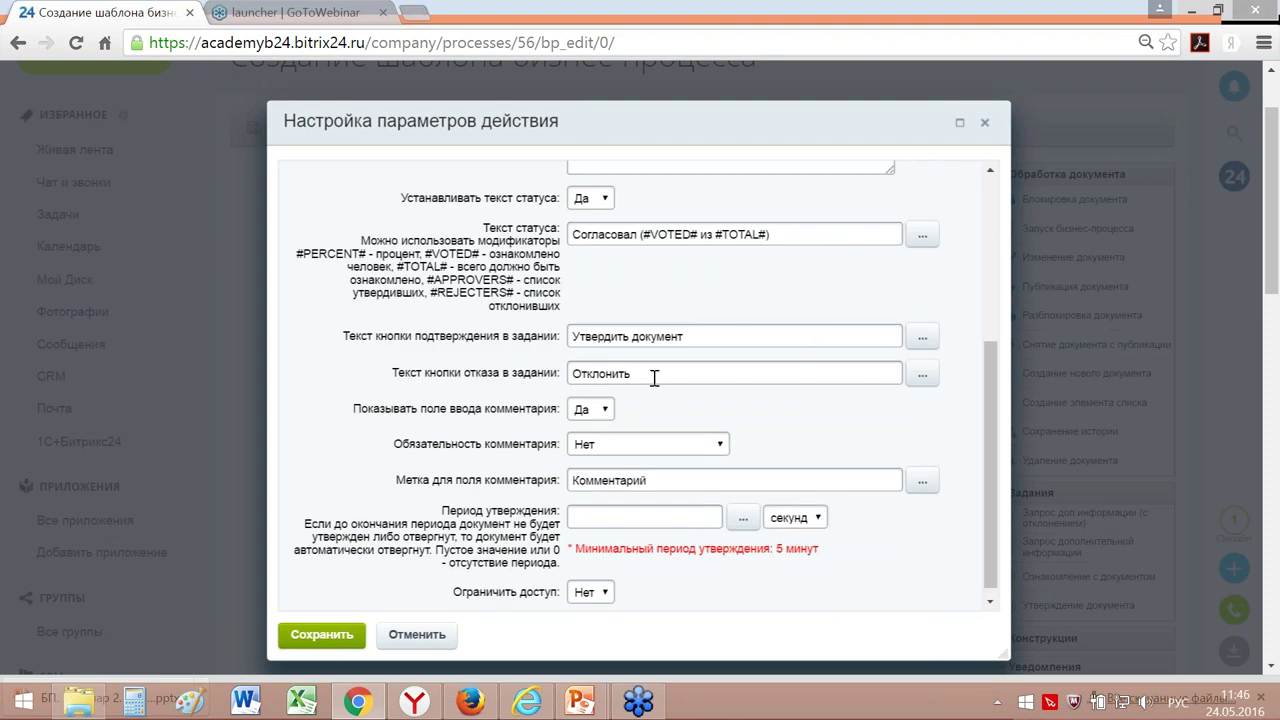
{"action": "left_click", "coordinate": [700, 343]}
{"action": "left_click_drag", "start_coordinate": [688, 337], "coordinate": [560, 342]}
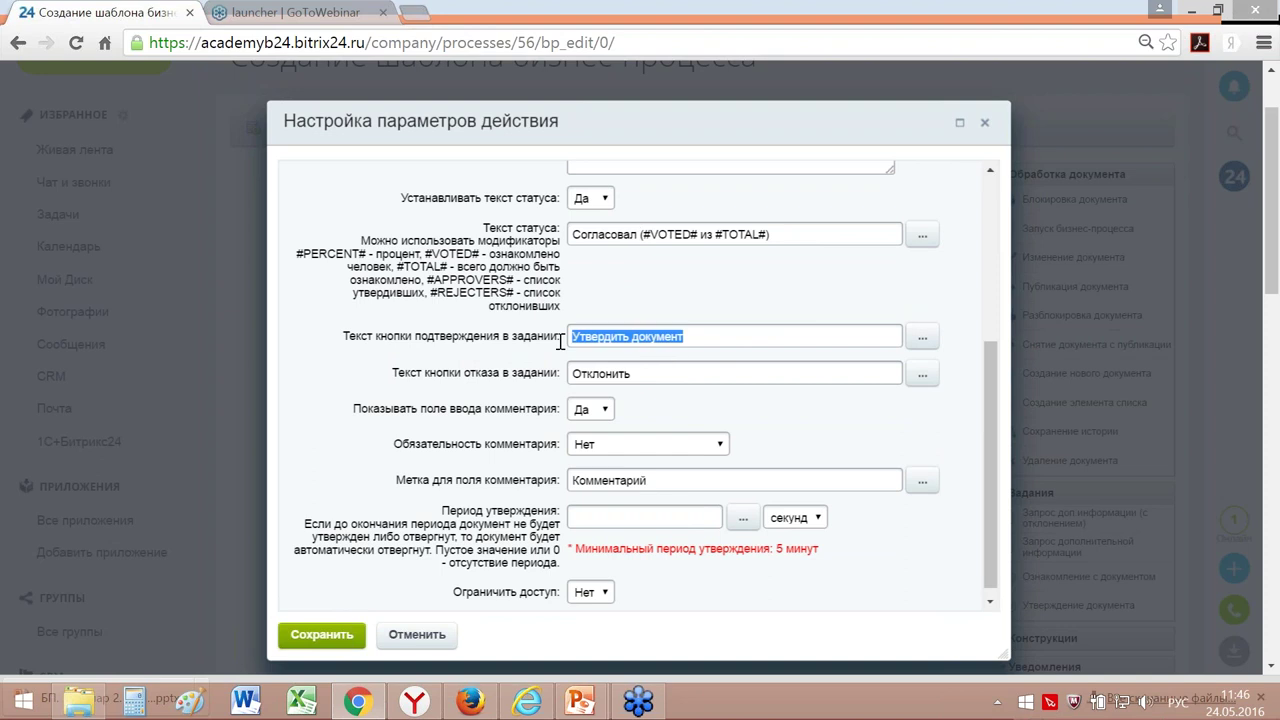
{"action": "type", "text": "Согласованo"}
{"action": "double_click", "coordinate": [608, 369]}
{"action": "type", "text": "Не согласовано"}
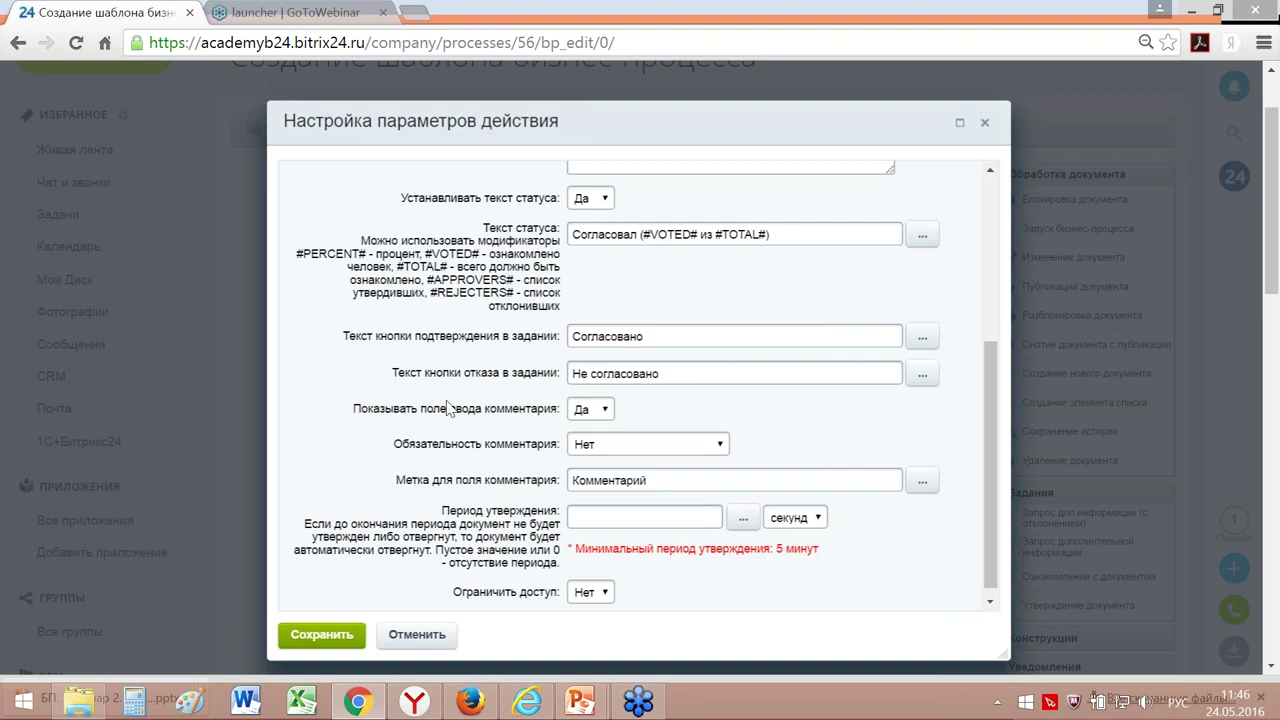
Step: Set the display of the comment input field to "Нет" and save the "Согласование с руководителем" action
{"action": "left_click", "coordinate": [597, 418]}
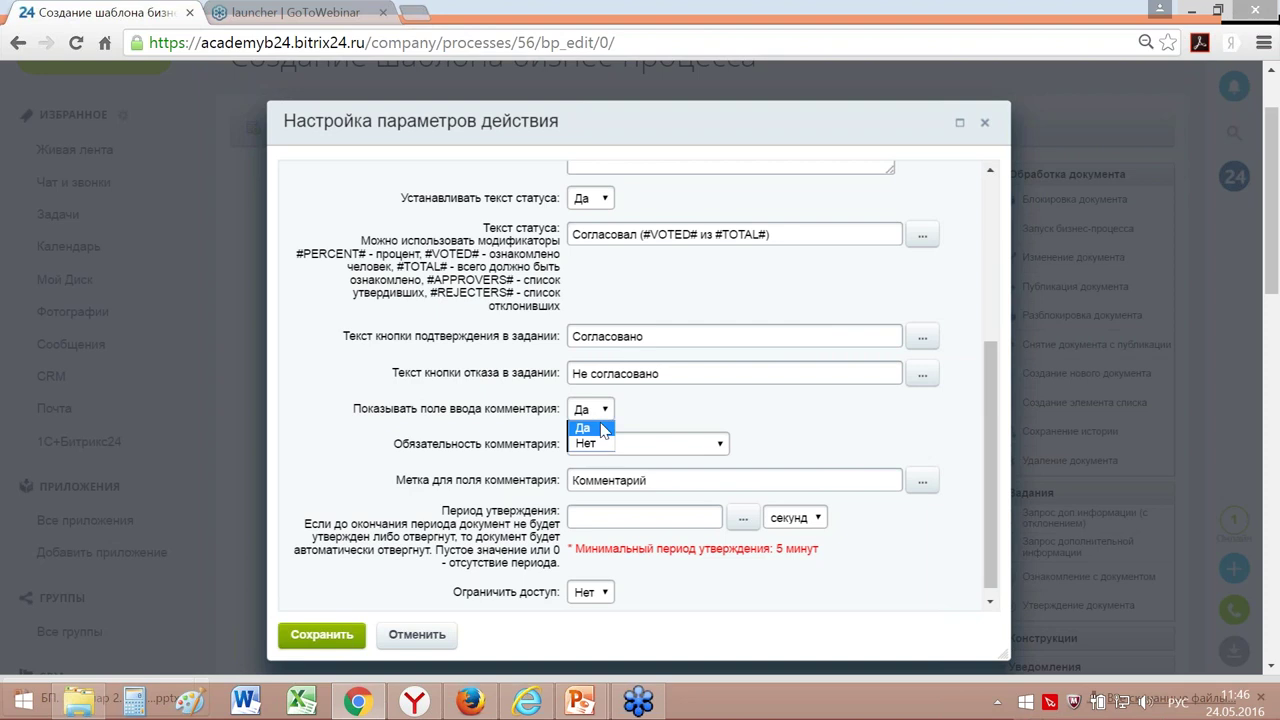
{"action": "left_click", "coordinate": [601, 442]}
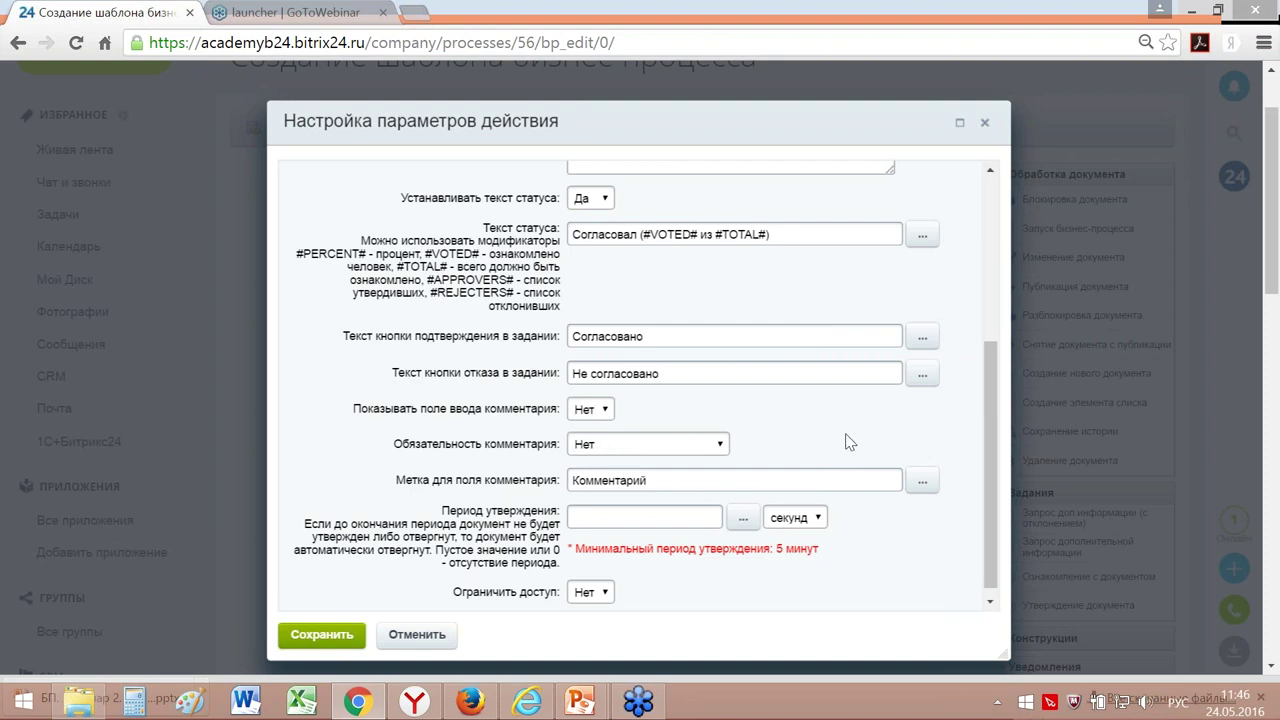
{"action": "left_click", "coordinate": [322, 635]}
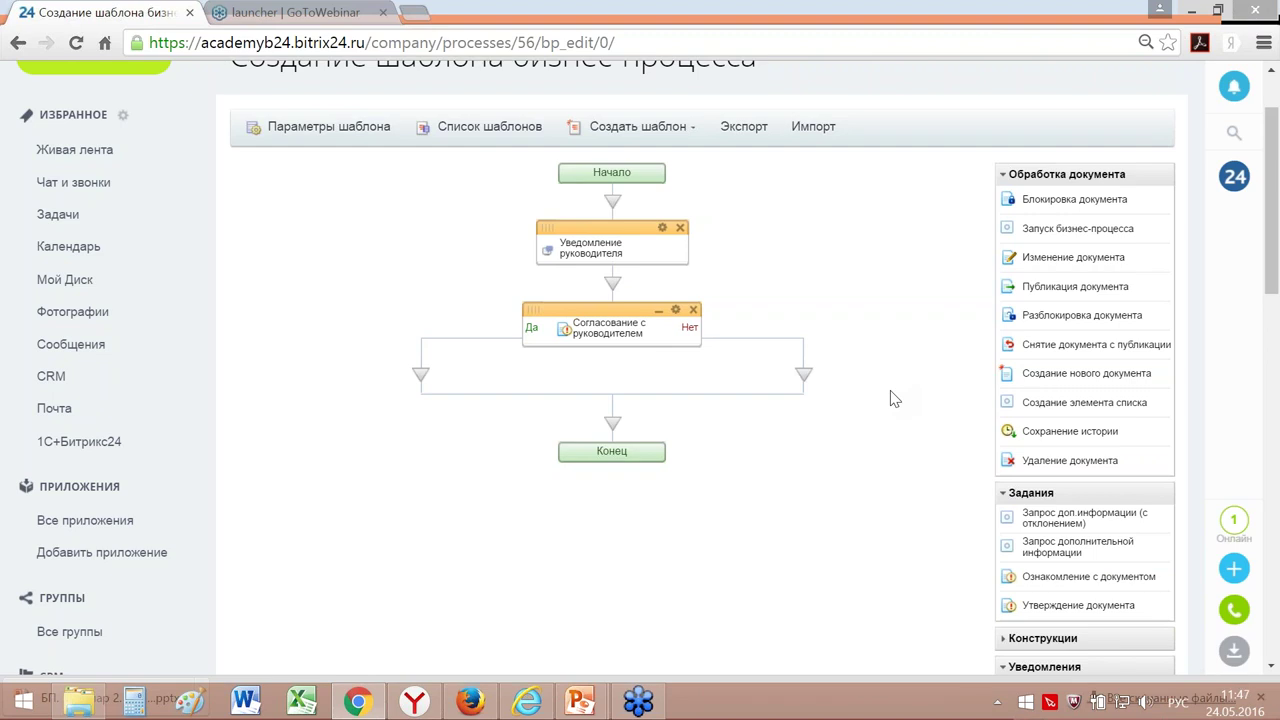
Step: Insert an "Условие" construct from the "Конструкции" group into the "Да" branch of "Согласование с руководителем"
{"action": "scroll", "coordinate": [894, 399], "scroll_direction": "down", "scroll_amount": 1}
{"action": "scroll", "coordinate": [895, 399], "scroll_direction": "down", "scroll_amount": 1}
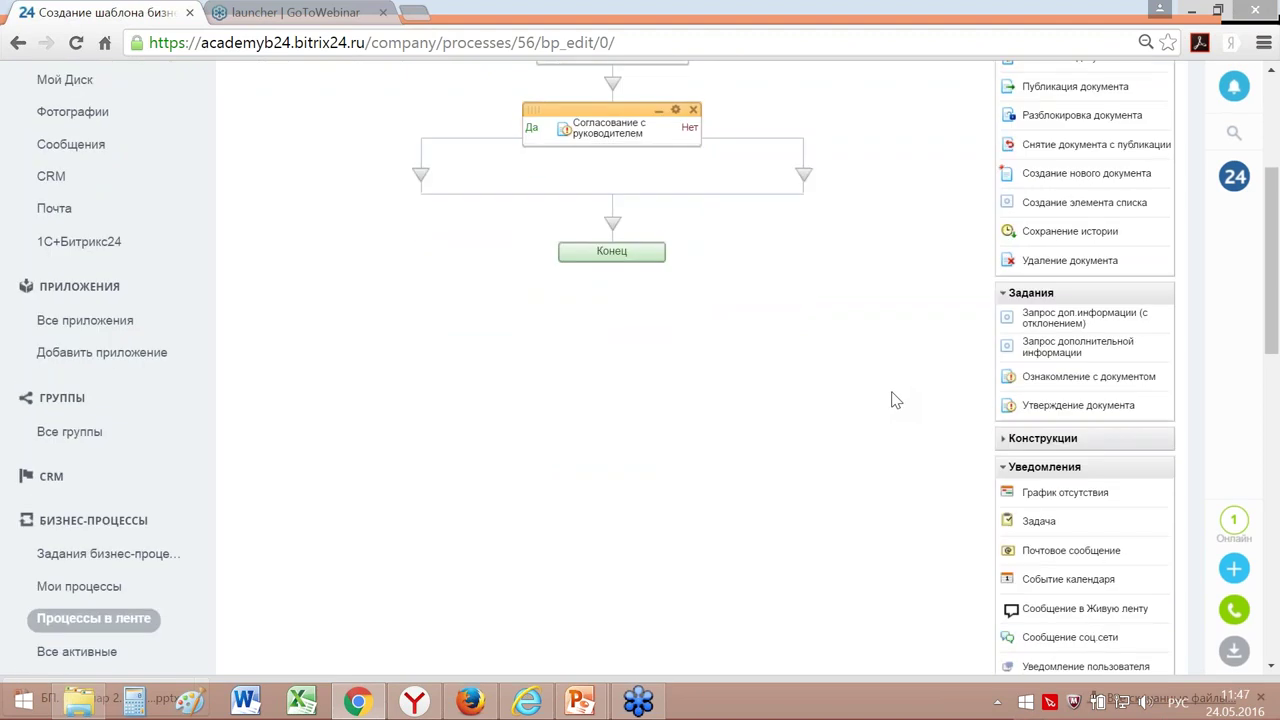
{"action": "scroll", "coordinate": [895, 400], "scroll_direction": "down", "scroll_amount": 1}
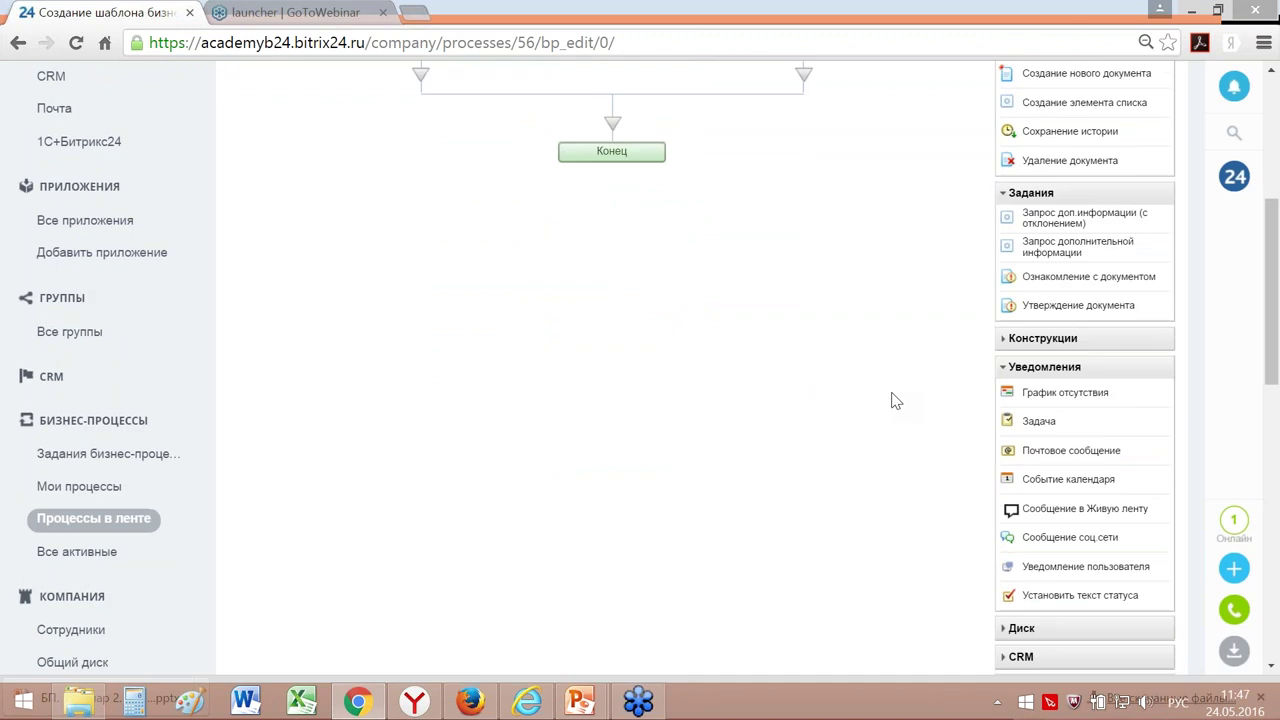
{"action": "left_click", "coordinate": [1008, 339]}
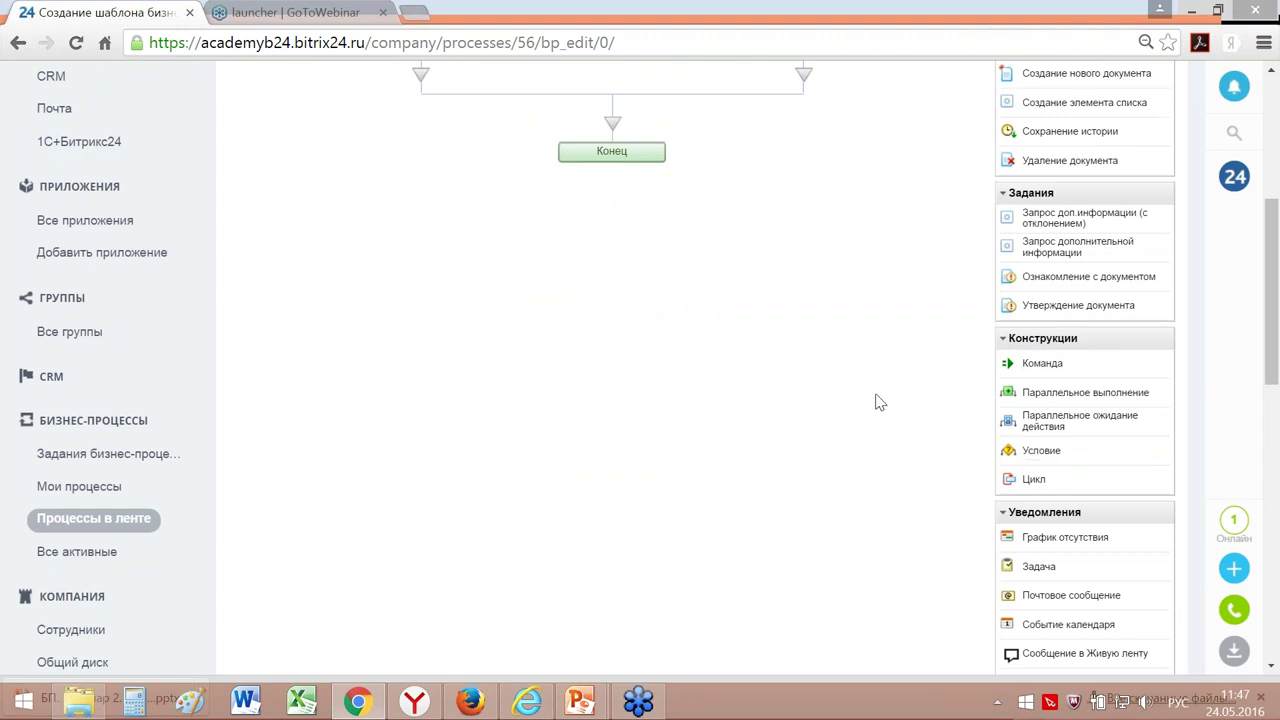
{"action": "scroll", "coordinate": [871, 400], "scroll_direction": "up", "scroll_amount": 3}
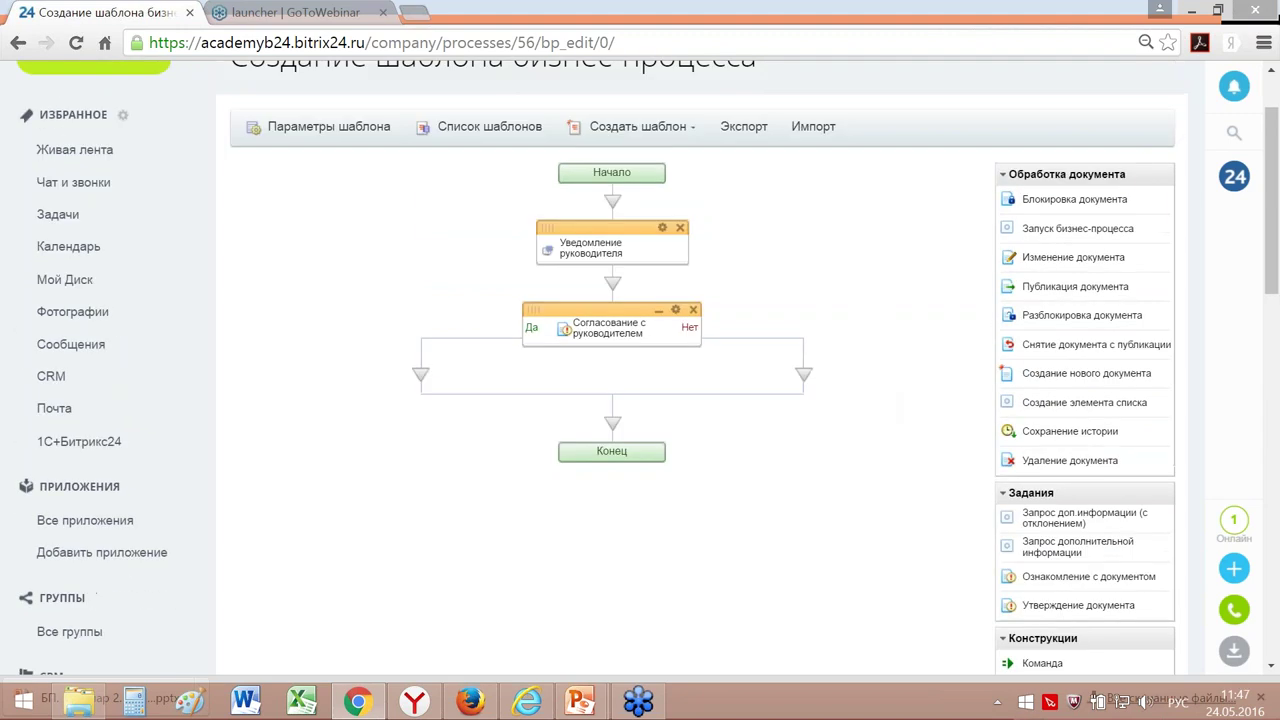
{"action": "left_click", "coordinate": [1006, 176]}
{"action": "left_click", "coordinate": [1010, 204]}
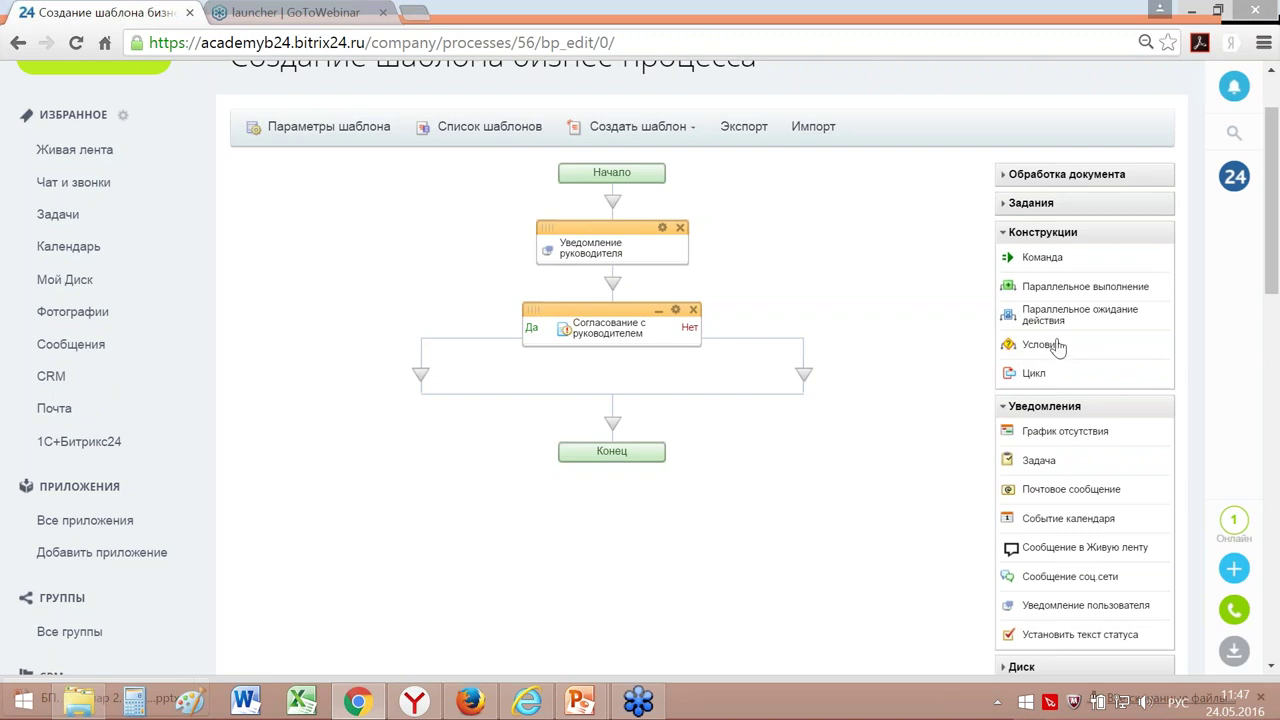
{"action": "left_click_drag", "start_coordinate": [1041, 344], "coordinate": [422, 378]}
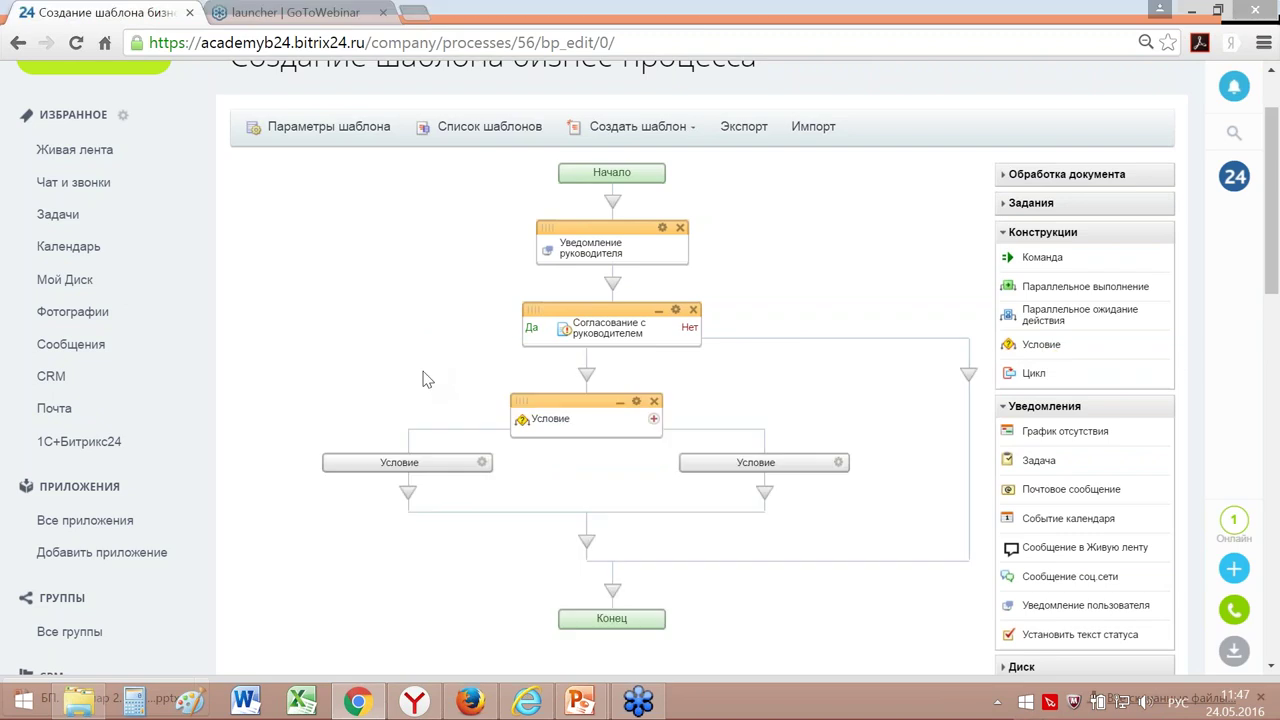
Step: Change the title of the inserted "Условие" construct to "Больше или нет, чем 15000" and save it
{"action": "left_click", "coordinate": [636, 401]}
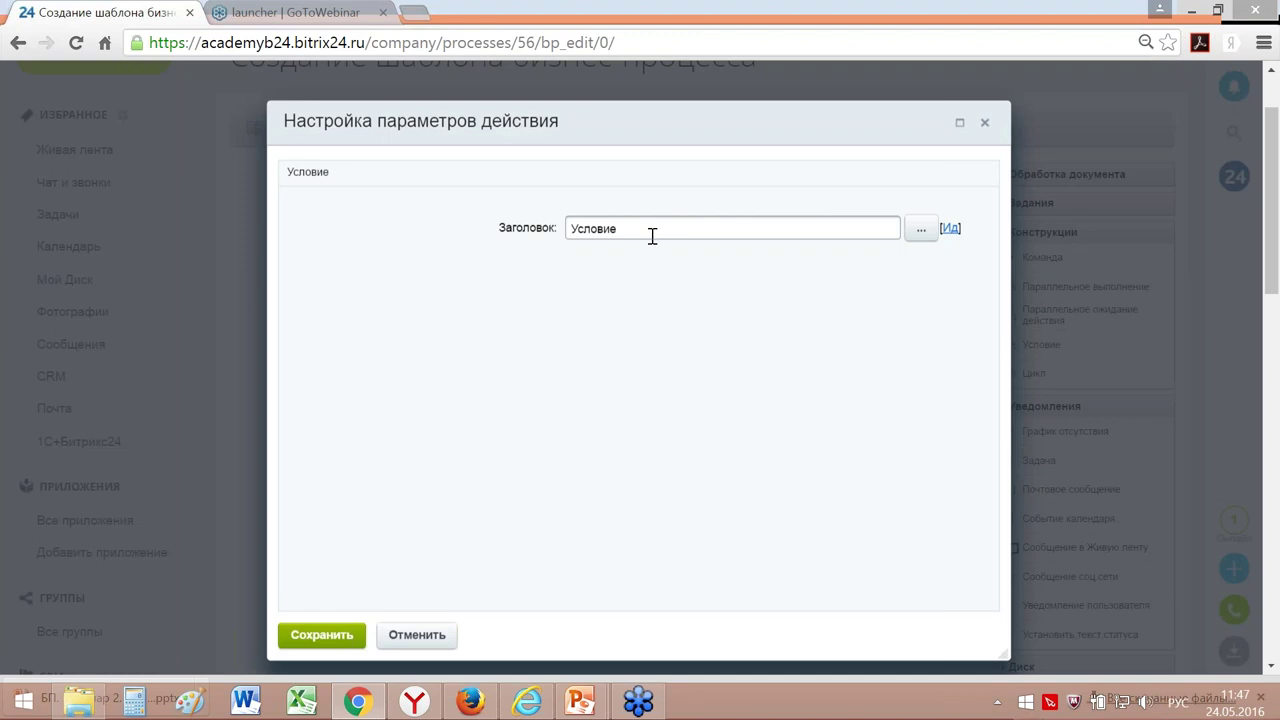
{"action": "left_click_drag", "start_coordinate": [651, 237], "coordinate": [566, 236]}
{"action": "type", "text": "Больше или нет чем"}
{"action": "key", "text": "Left"}
{"action": "key", "text": "Left"}
{"action": "type", "text": ", чем 15000"}
{"action": "left_click", "coordinate": [322, 635]}
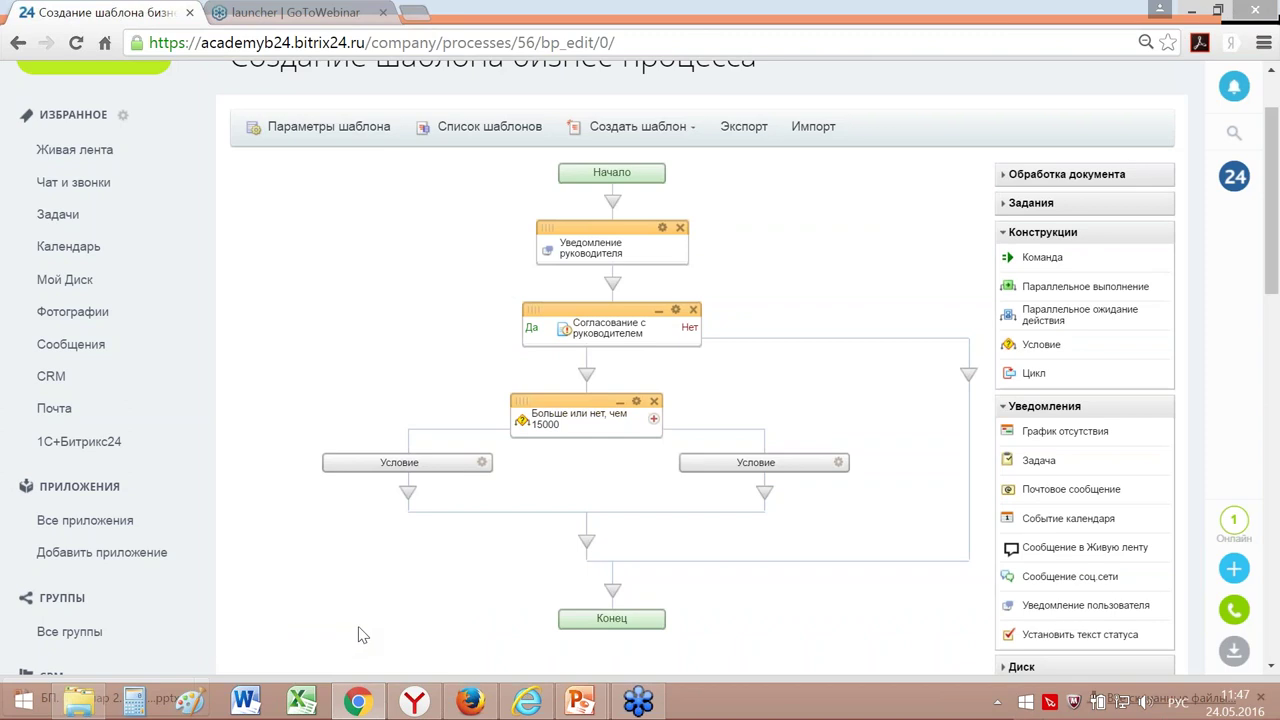
Step: Change the title of the first "Условие" branch under "Больше или нет, чем 15000" to "Больше 15000"
{"action": "left_click", "coordinate": [482, 463]}
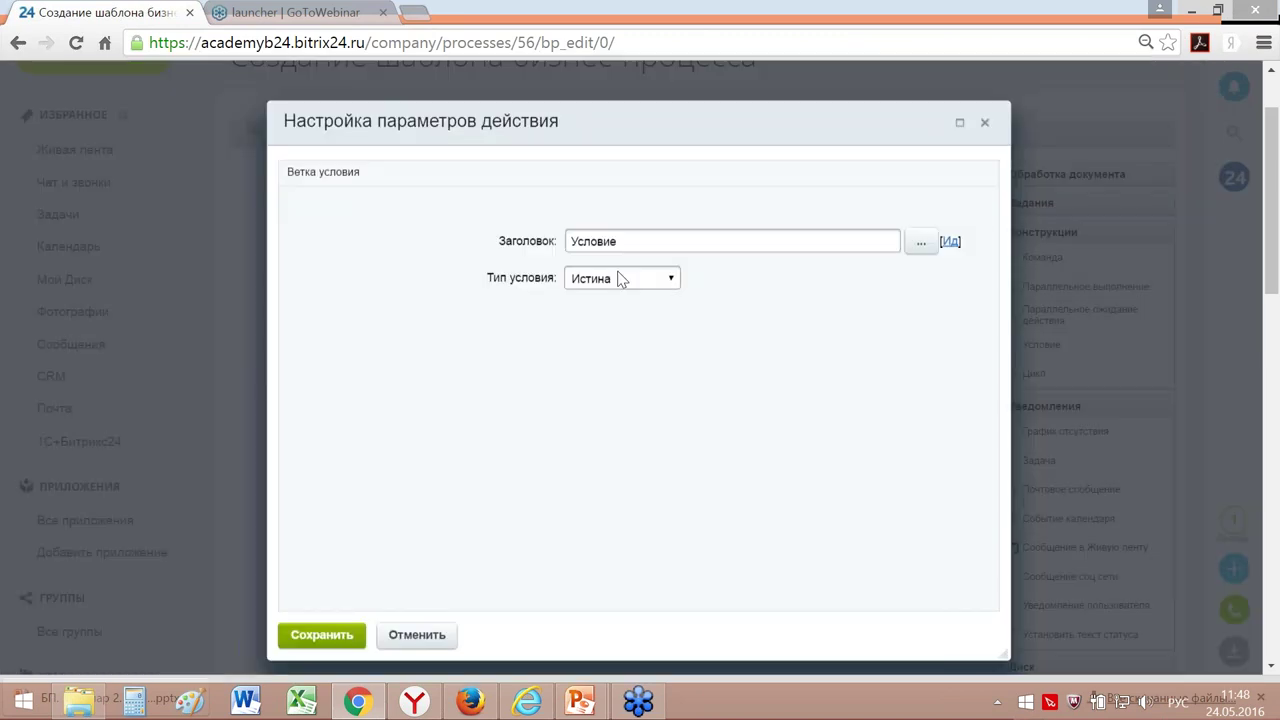
{"action": "key", "text": "ctrl+a"}
{"action": "type", "text": "Юольше"}
{"action": "key", "text": "BackSpace"}
{"action": "key", "text": "BackSpace"}
{"action": "key", "text": "BackSpace"}
{"action": "key", "text": "BackSpace"}
{"action": "key", "text": "BackSpace"}
{"action": "key", "text": "BackSpace"}
{"action": "key", "text": "BackSpace"}
{"action": "type", "text": "Больше 15000"}
Step: Set the branch's condition type to "Поле документа", requiring "Сумма договора" to be "больше" 15000, and save it
{"action": "left_click", "coordinate": [622, 282]}
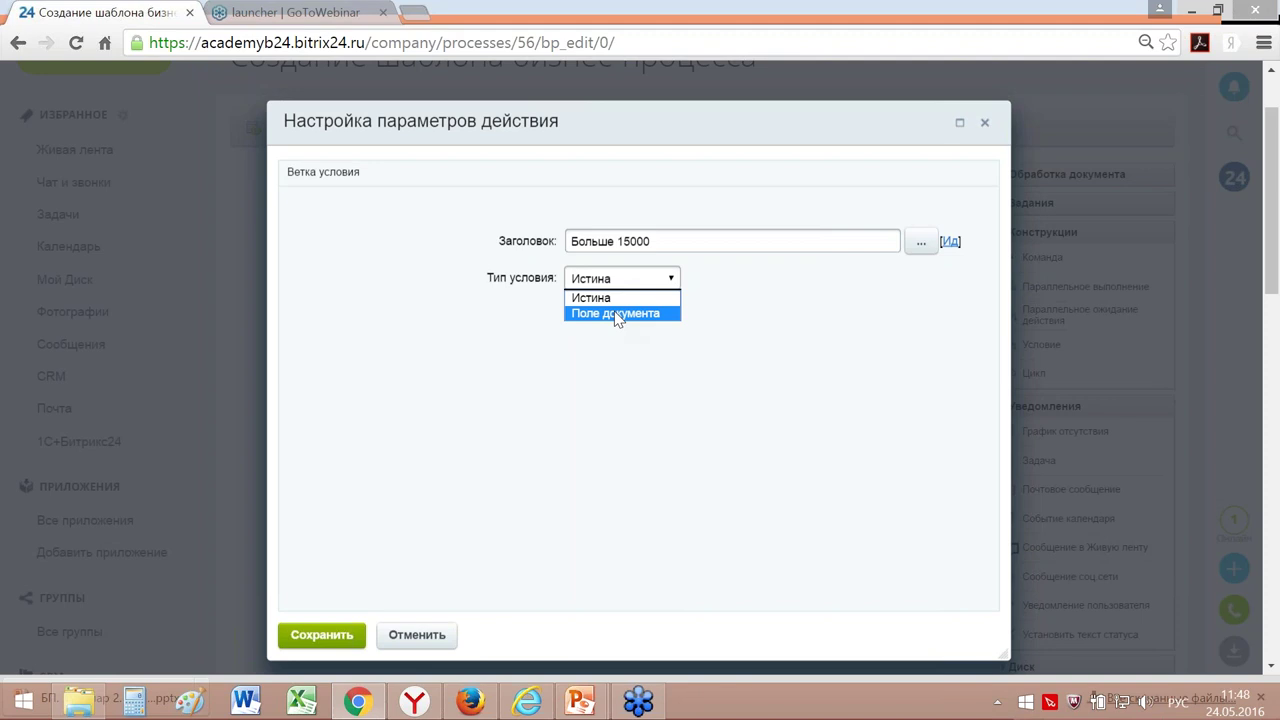
{"action": "left_click", "coordinate": [617, 314]}
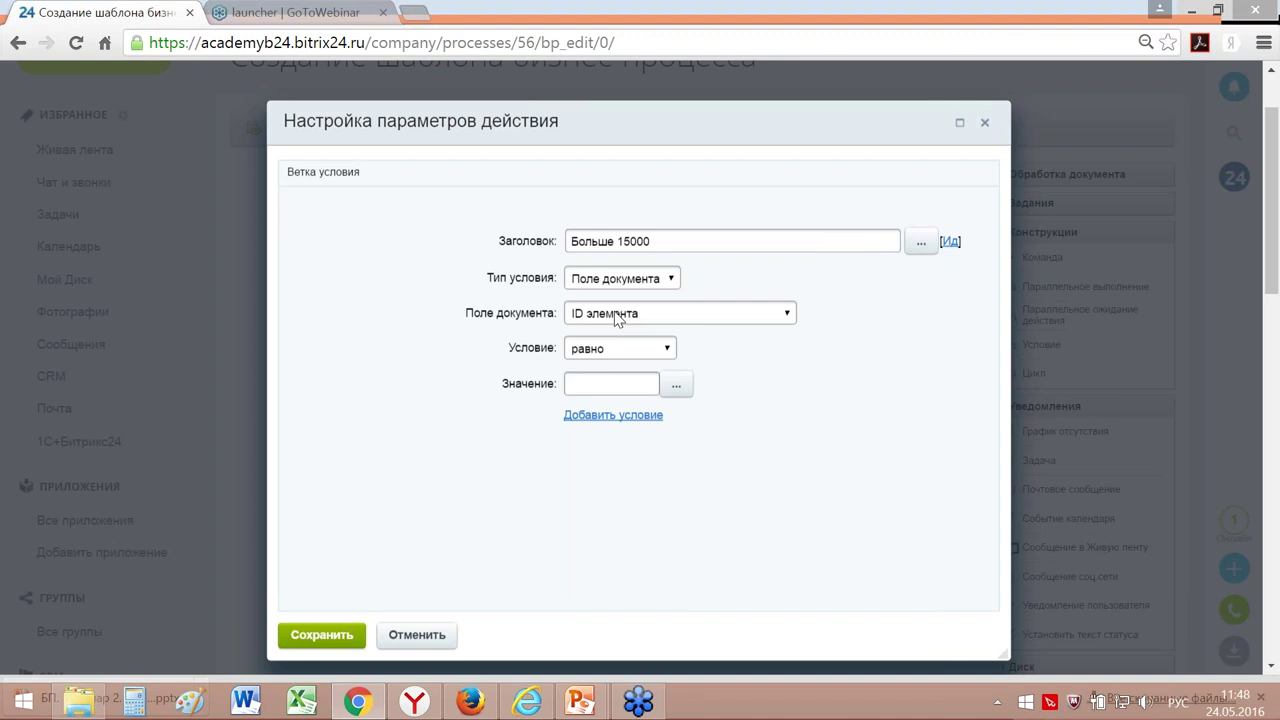
{"action": "left_click", "coordinate": [617, 314]}
{"action": "left_click_drag", "start_coordinate": [781, 383], "coordinate": [787, 479]}
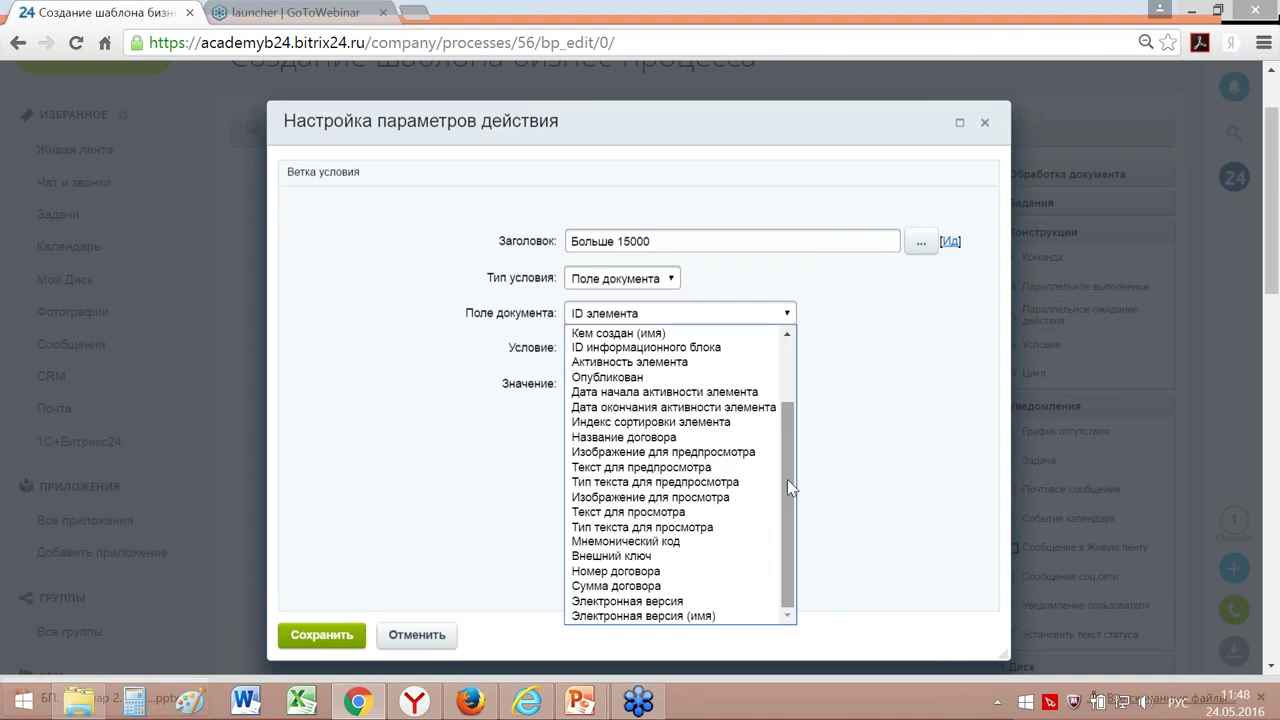
{"action": "left_click", "coordinate": [666, 587]}
{"action": "left_click", "coordinate": [638, 355]}
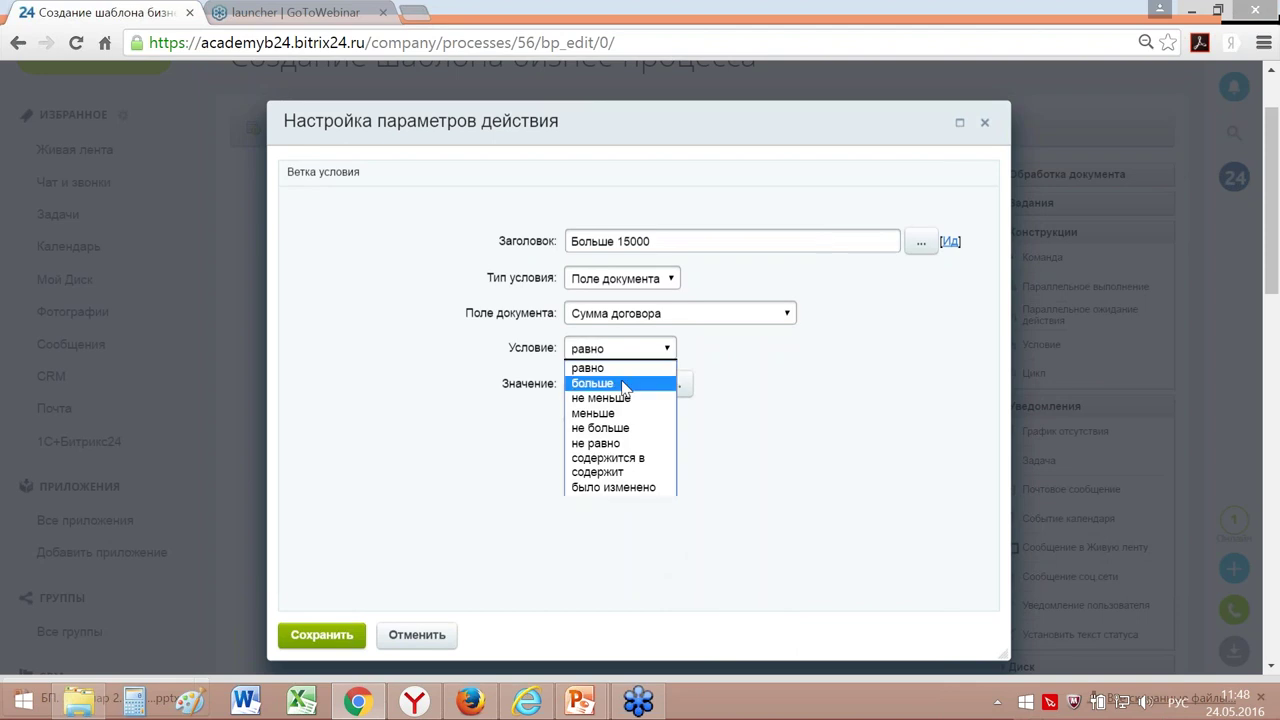
{"action": "left_click", "coordinate": [624, 385]}
{"action": "left_click", "coordinate": [622, 390]}
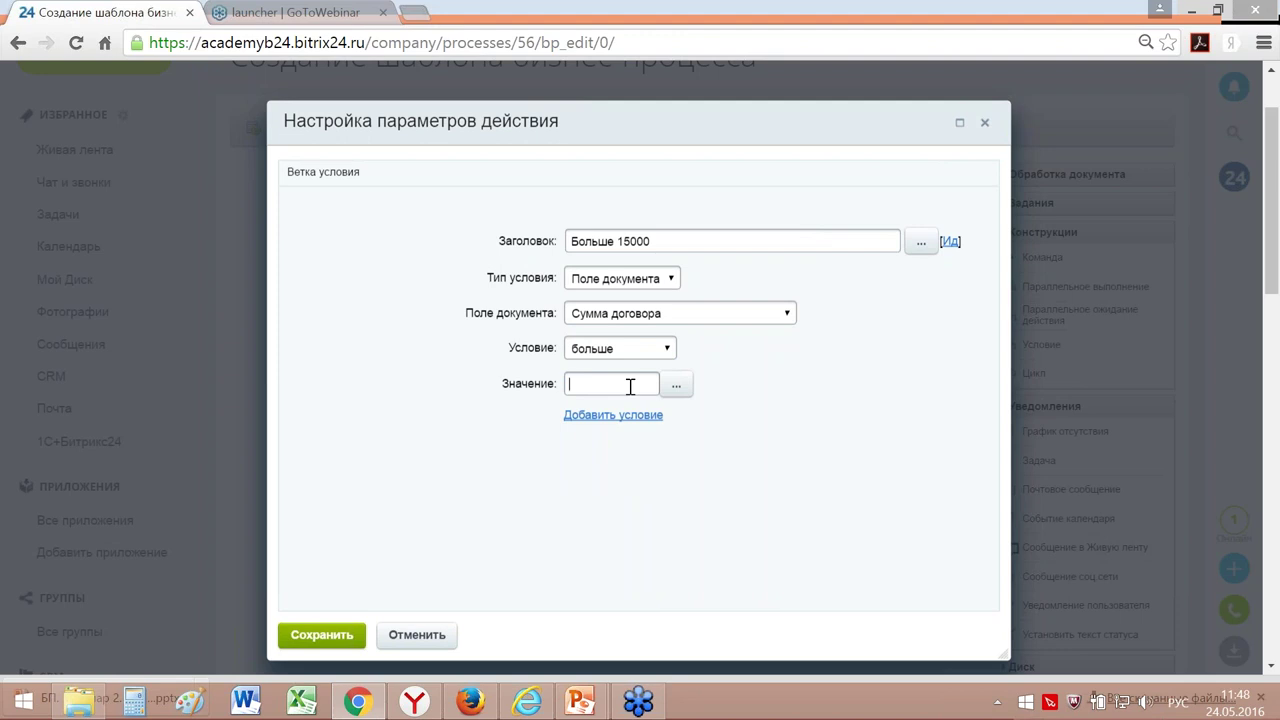
{"action": "type", "text": "15000"}
{"action": "left_click", "coordinate": [322, 636]}
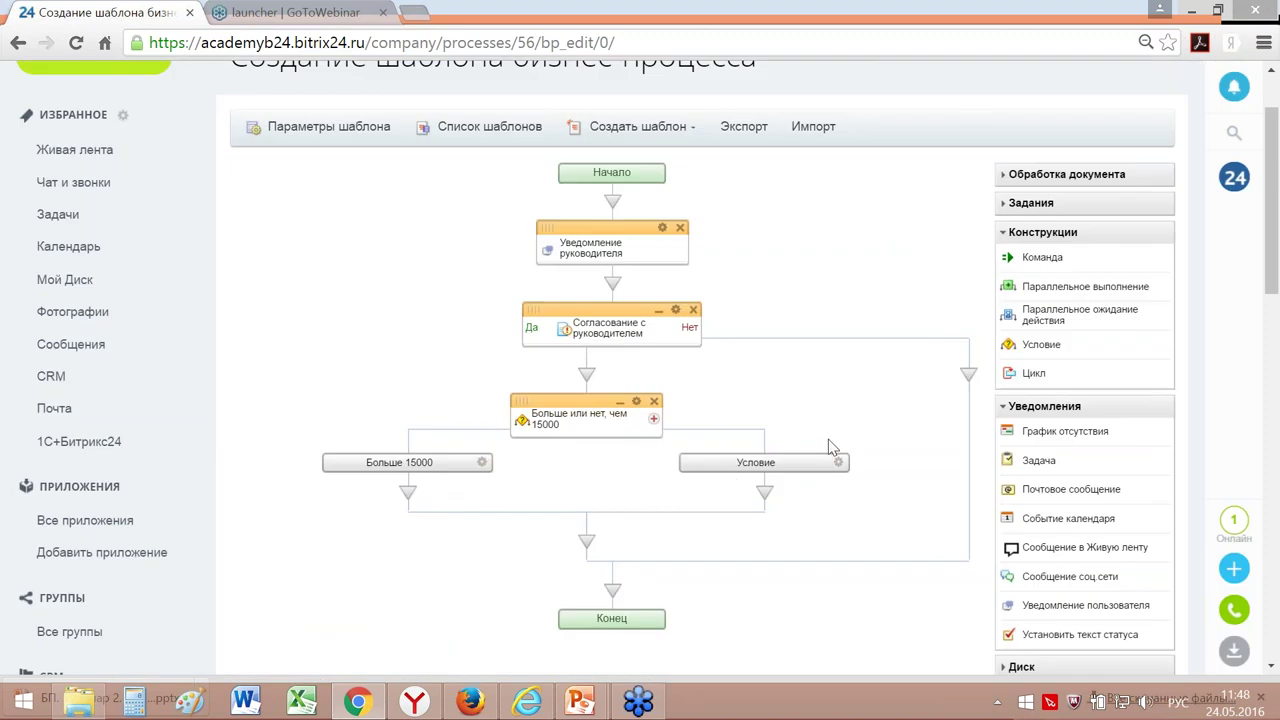
Step: Change the title of the remaining "Условие" branch to "Не больше 15000"
{"action": "left_click", "coordinate": [838, 466]}
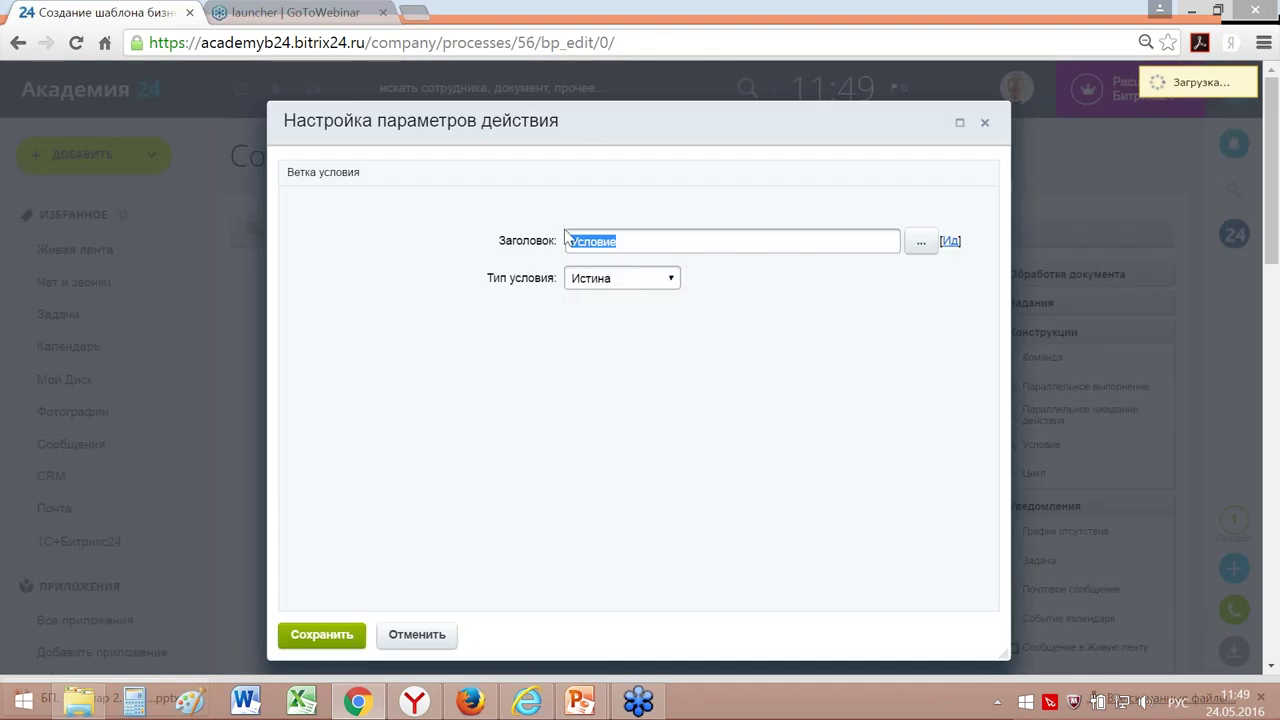
{"action": "type", "text": "Не больше 15--"}
{"action": "key", "text": "BackSpace"}
{"action": "key", "text": "BackSpace"}
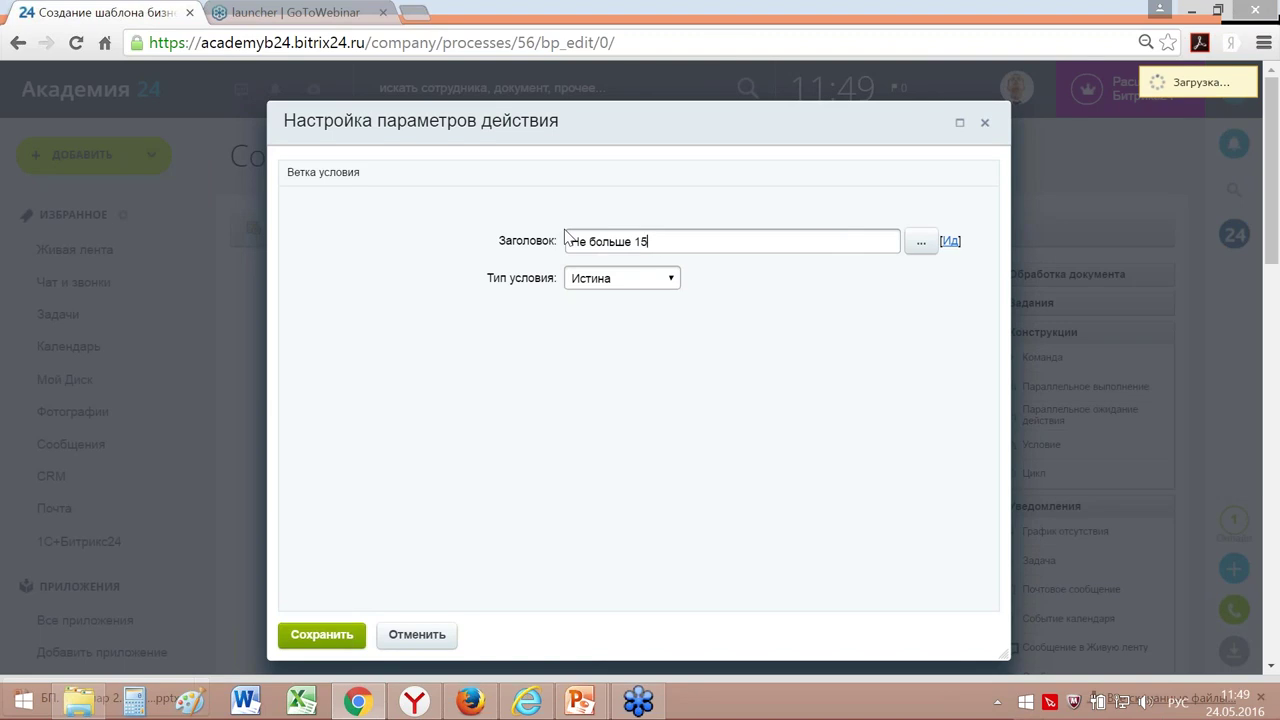
{"action": "type", "text": "000"}
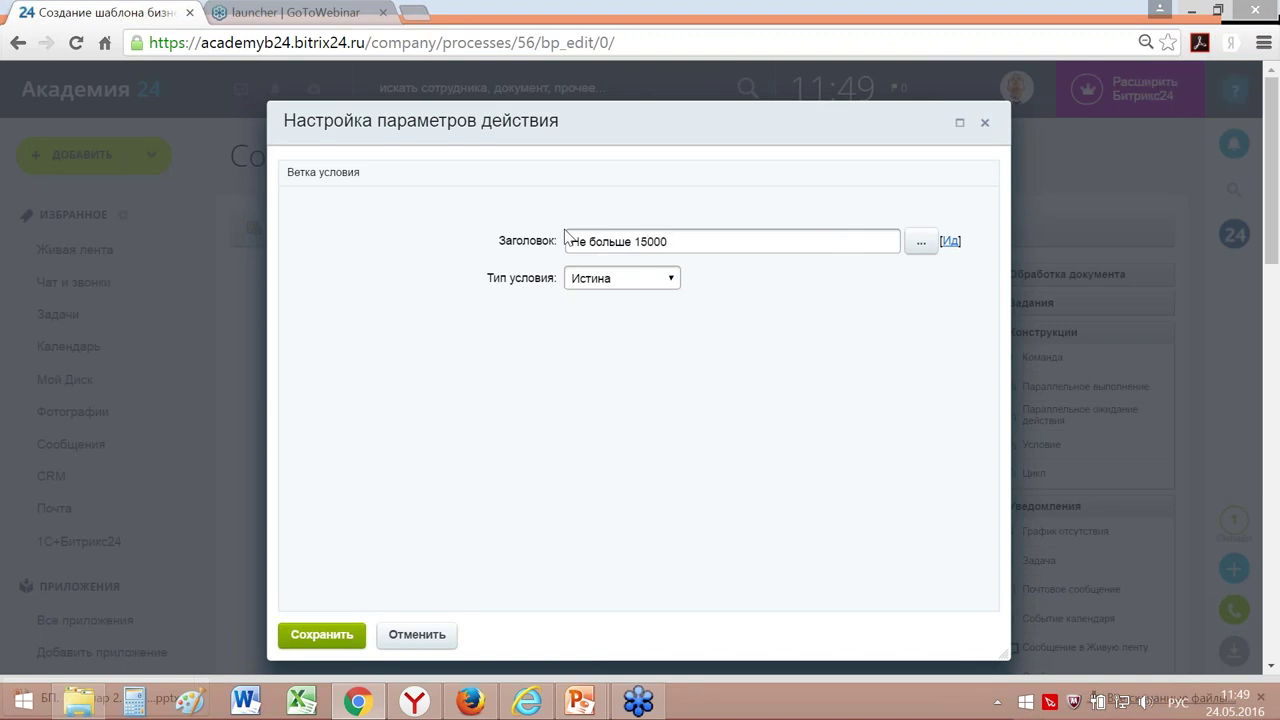
Step: Base the "Не больше 15000" branch on "Поле документа" with "Сумма договора" set to "не больше" 15000, and save it
{"action": "left_click", "coordinate": [629, 281]}
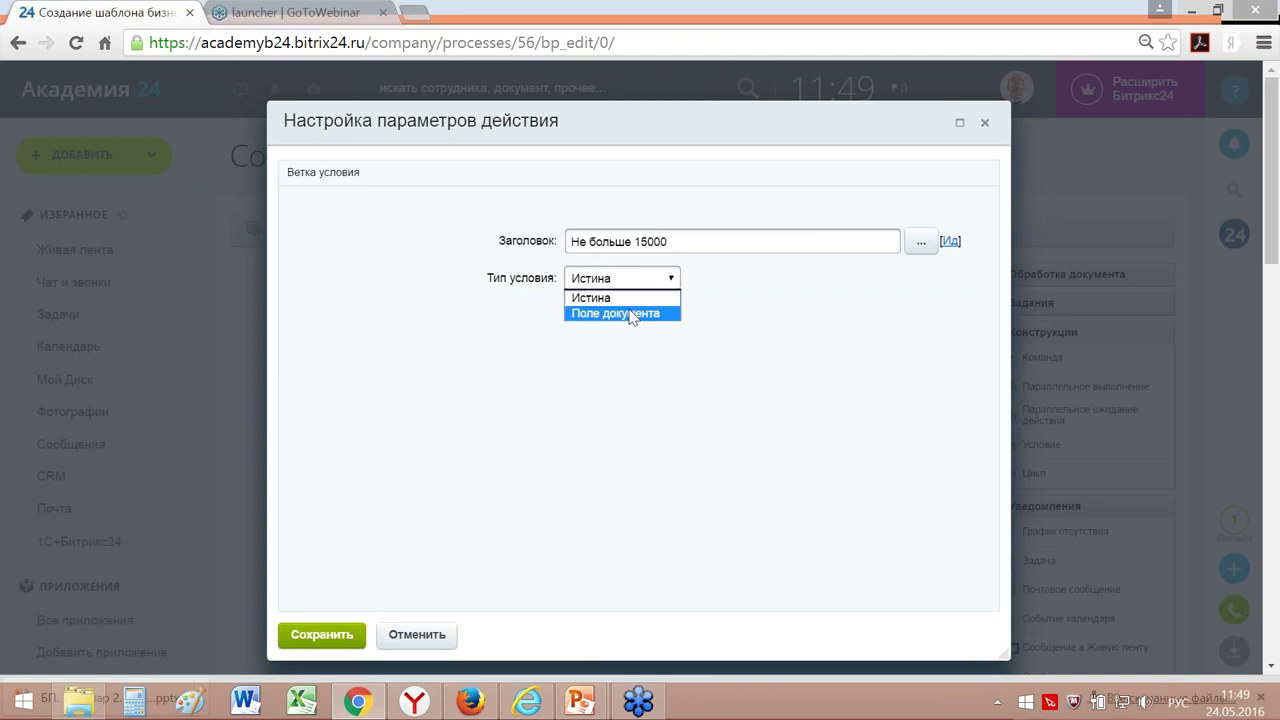
{"action": "left_click", "coordinate": [631, 314]}
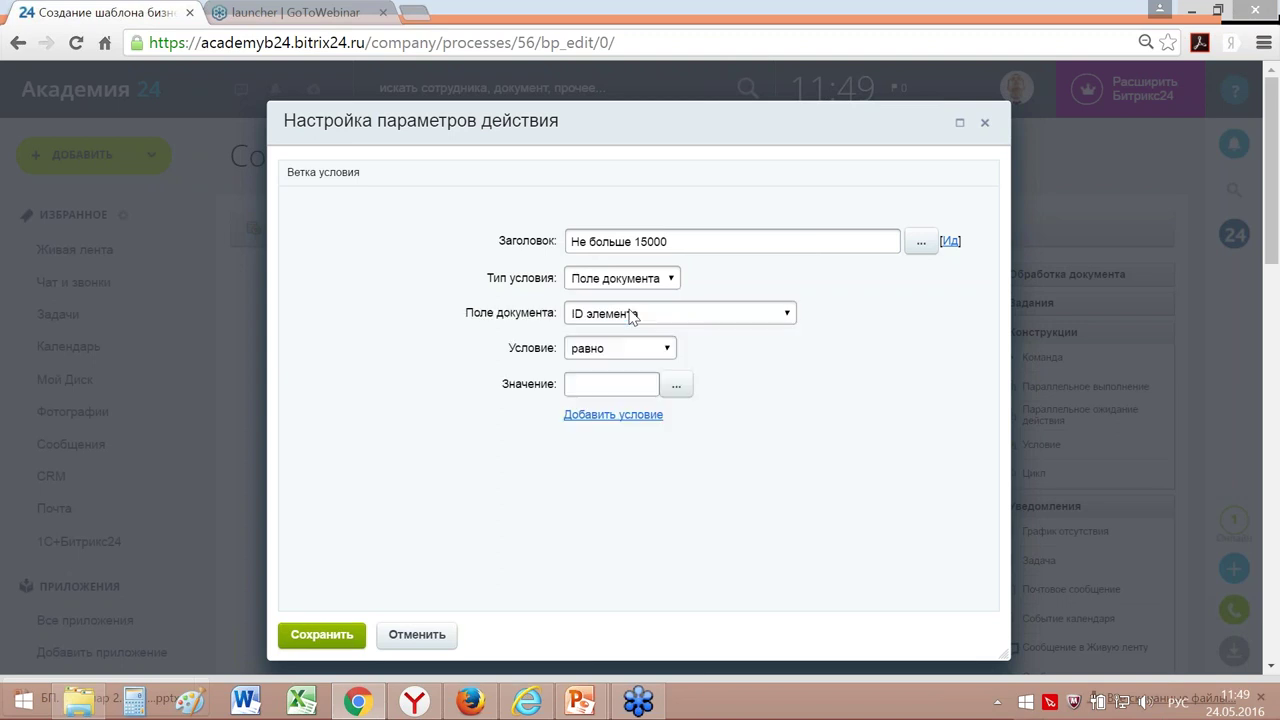
{"action": "left_click", "coordinate": [644, 315]}
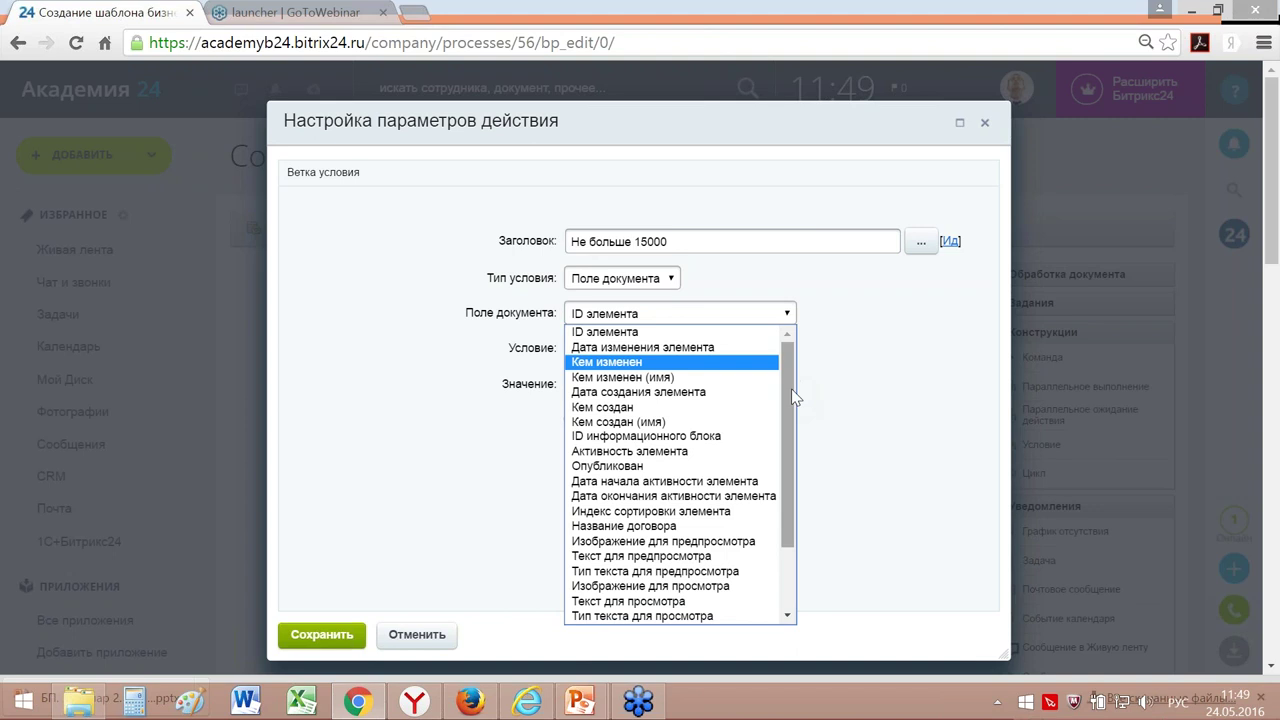
{"action": "scroll", "coordinate": [789, 445], "scroll_direction": "down", "scroll_amount": 2}
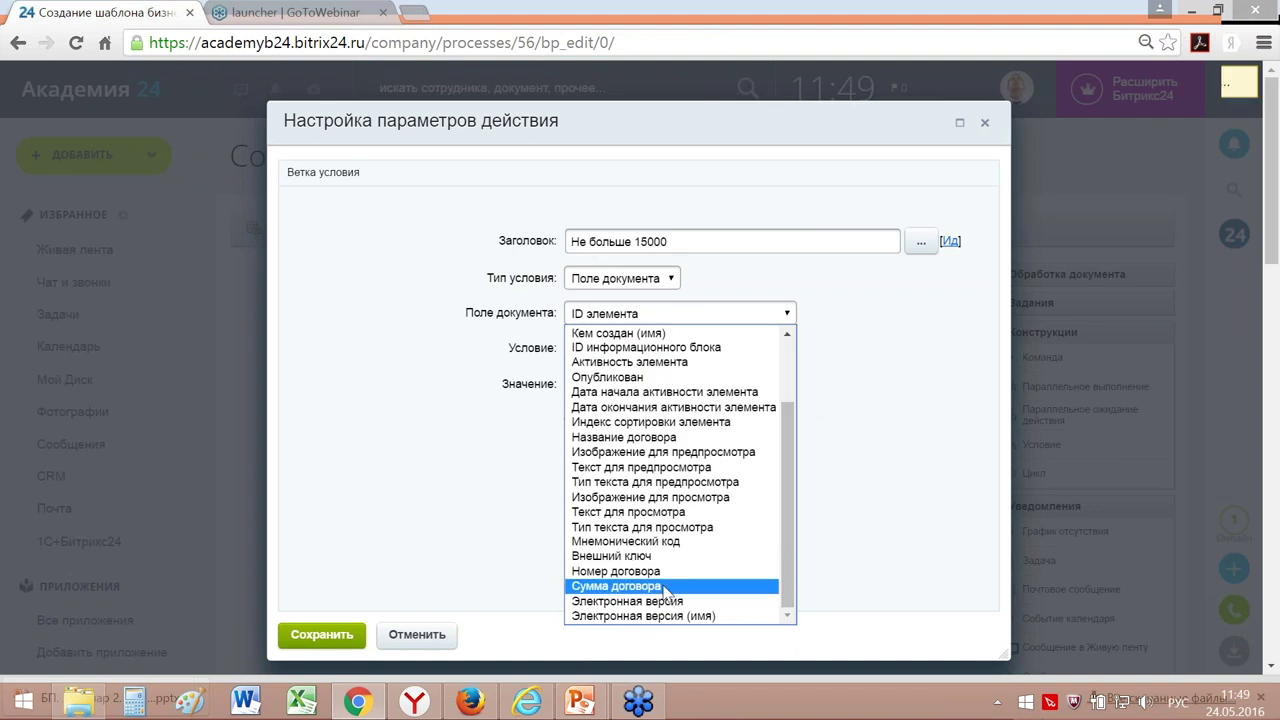
{"action": "left_click", "coordinate": [668, 590]}
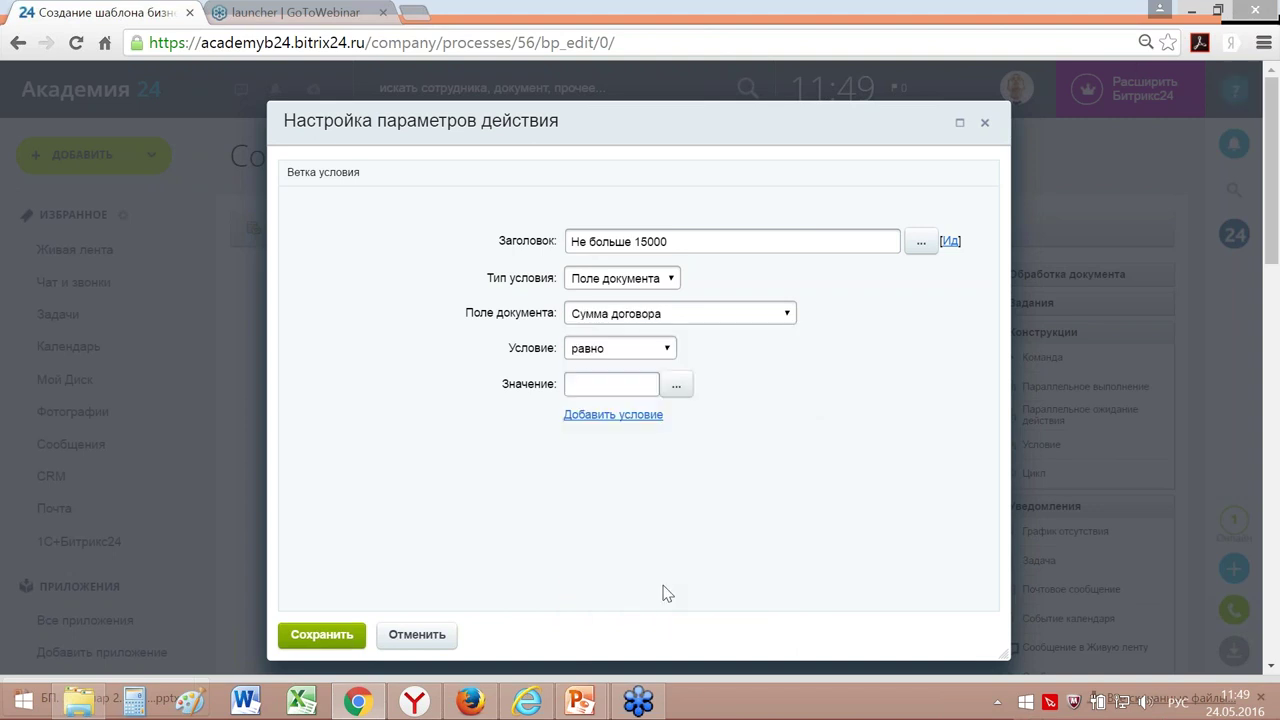
{"action": "left_click", "coordinate": [631, 352]}
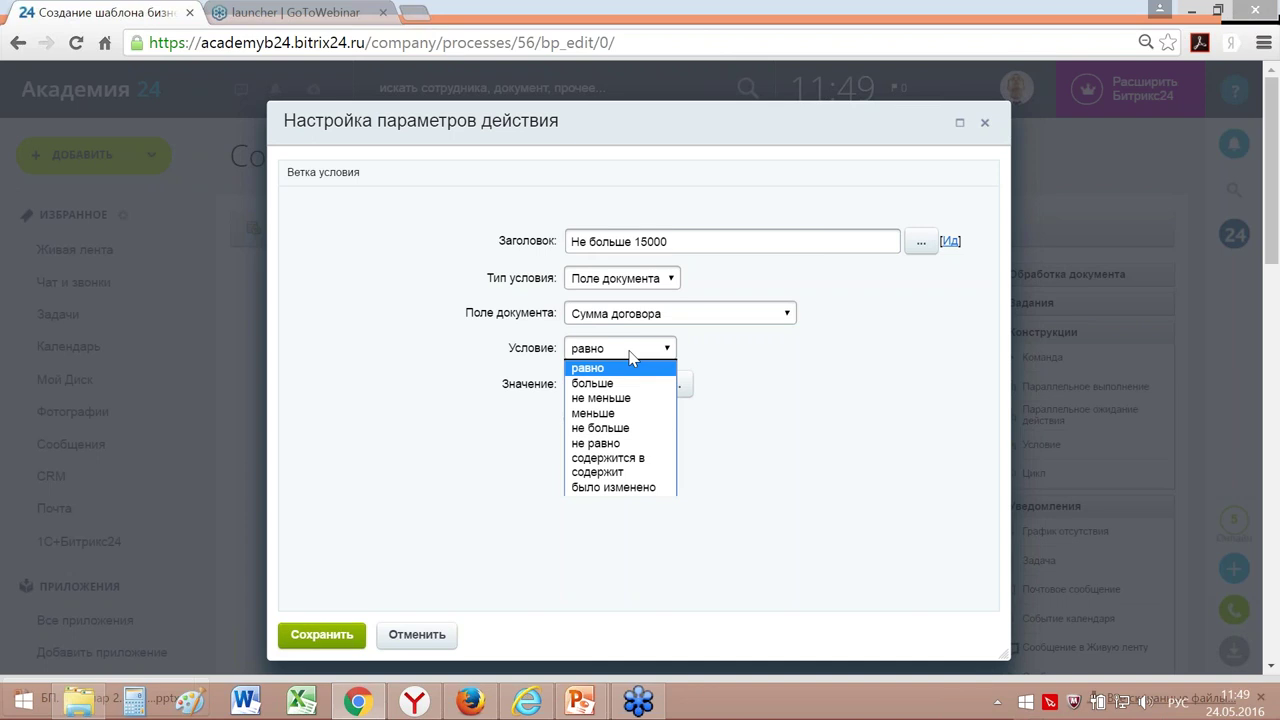
{"action": "left_click", "coordinate": [630, 428]}
{"action": "left_click", "coordinate": [625, 383]}
{"action": "type", "text": "15000"}
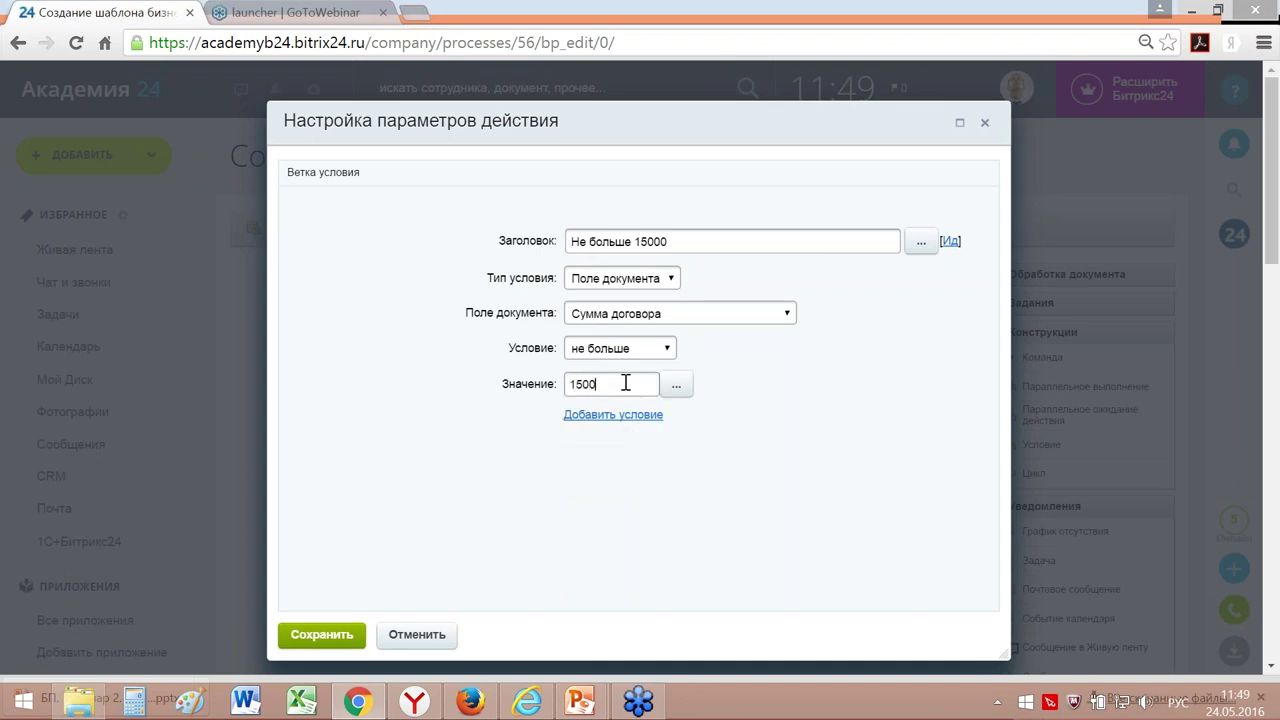
{"action": "left_click", "coordinate": [298, 634]}
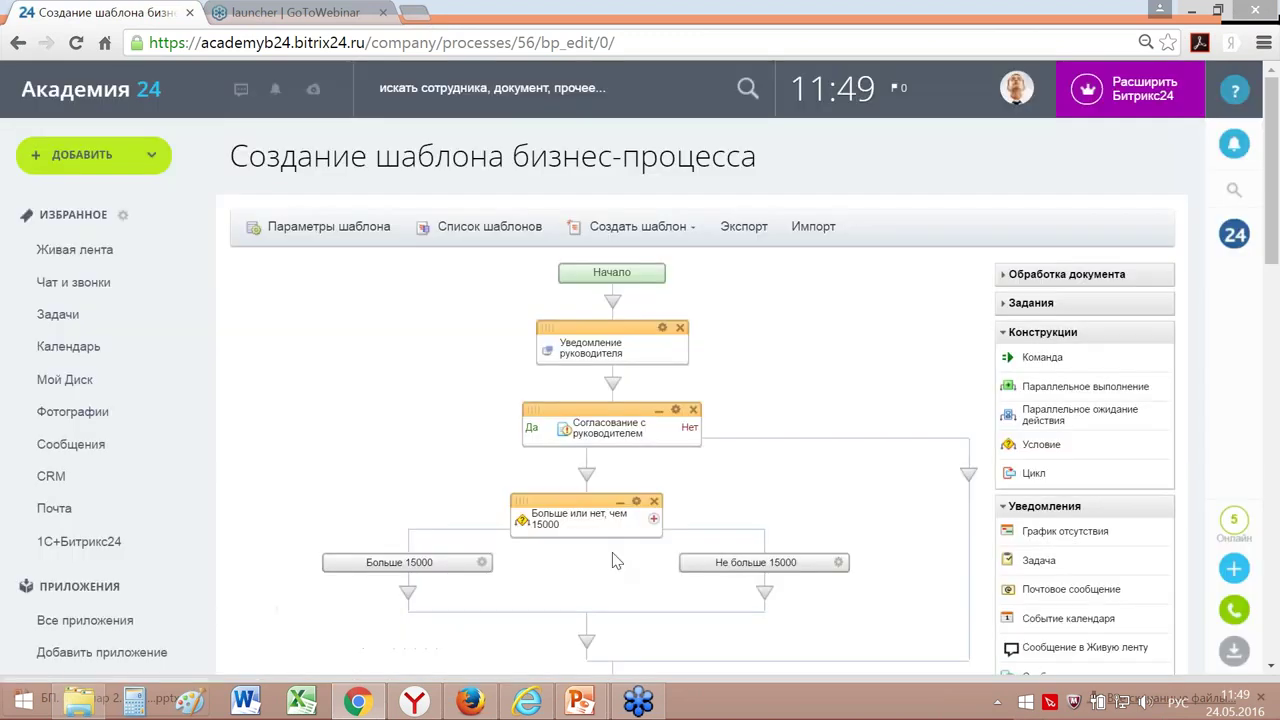
Step: Insert a "Задача" action from the "Уведомления" group into the "Больше 15000" branch and title it "Задача гл. бухгалтеру"
{"action": "scroll", "coordinate": [618, 561], "scroll_direction": "down", "scroll_amount": 1}
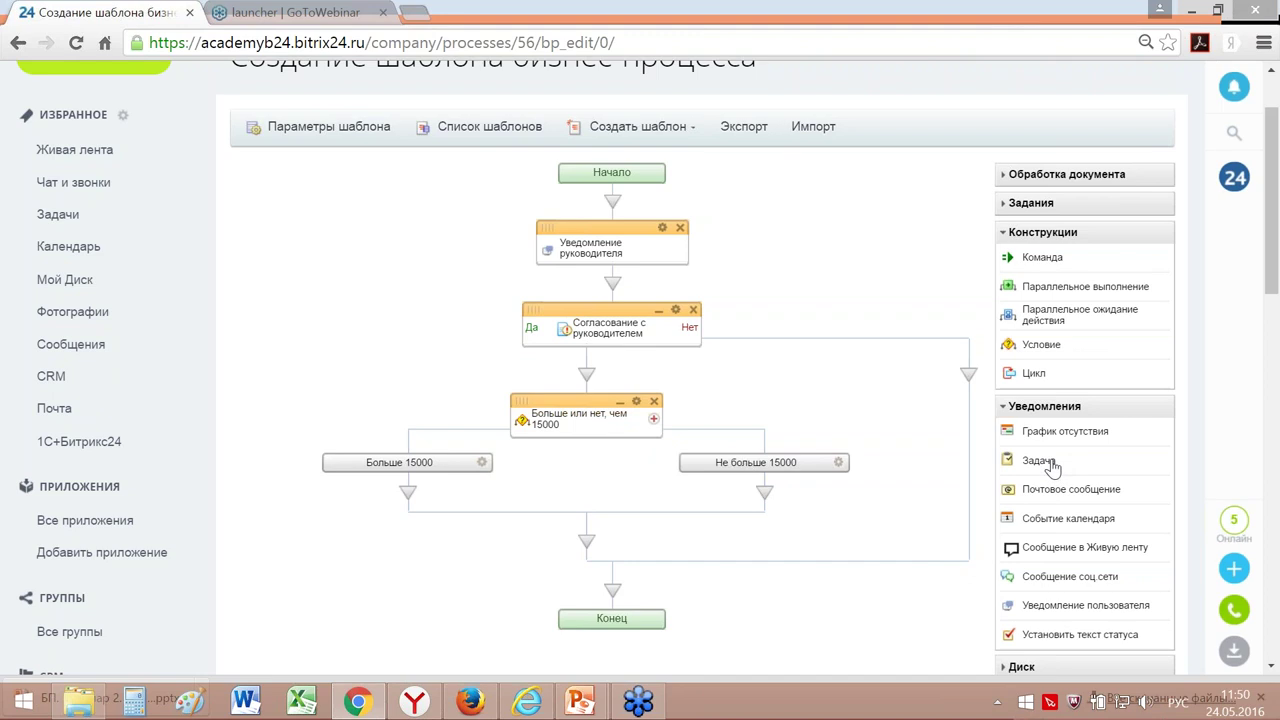
{"action": "left_click_drag", "start_coordinate": [1047, 467], "coordinate": [411, 495]}
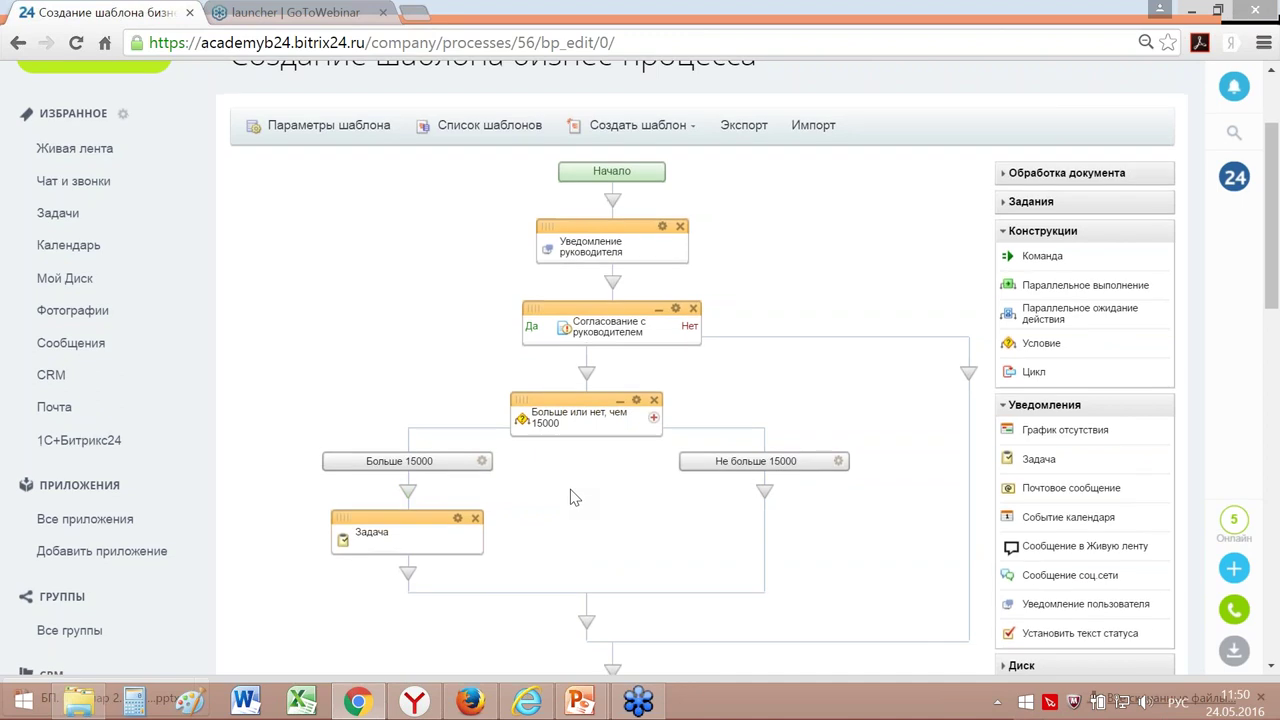
{"action": "scroll", "coordinate": [570, 490], "scroll_direction": "down", "scroll_amount": 1}
{"action": "left_click", "coordinate": [458, 421]}
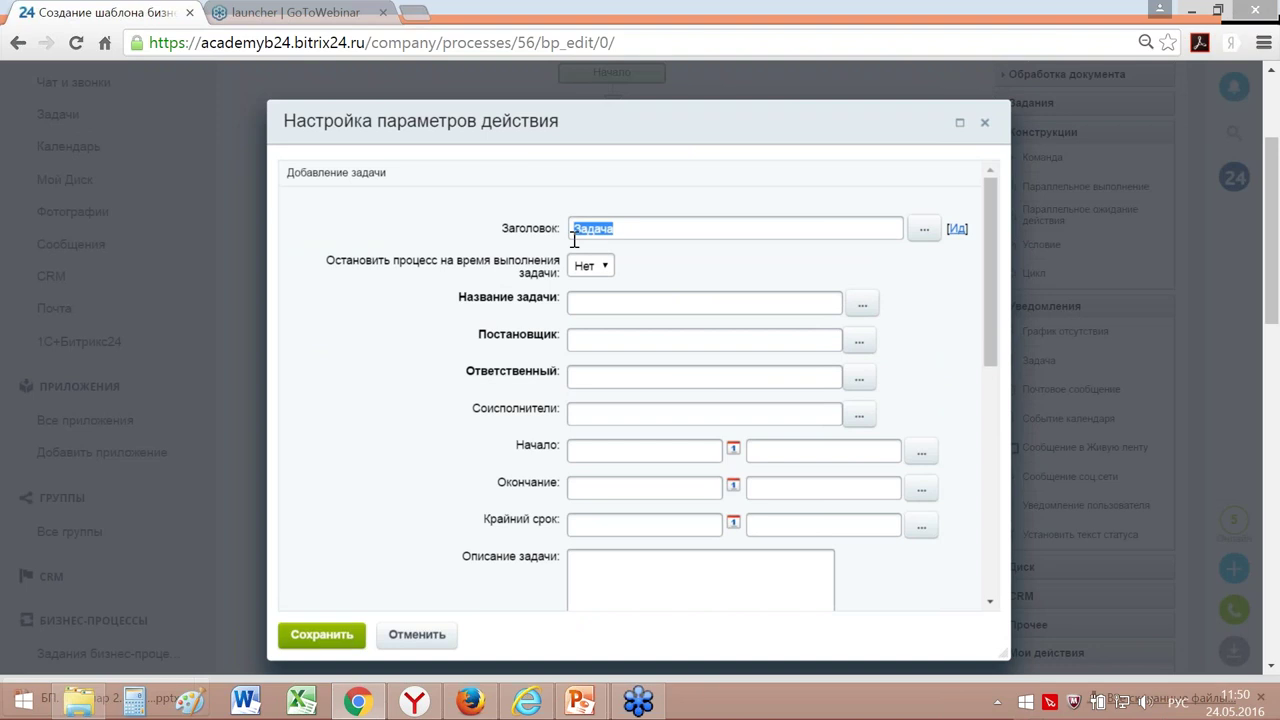
{"action": "left_click", "coordinate": [646, 226]}
{"action": "type", "text": "гл. бухгалтеру"}
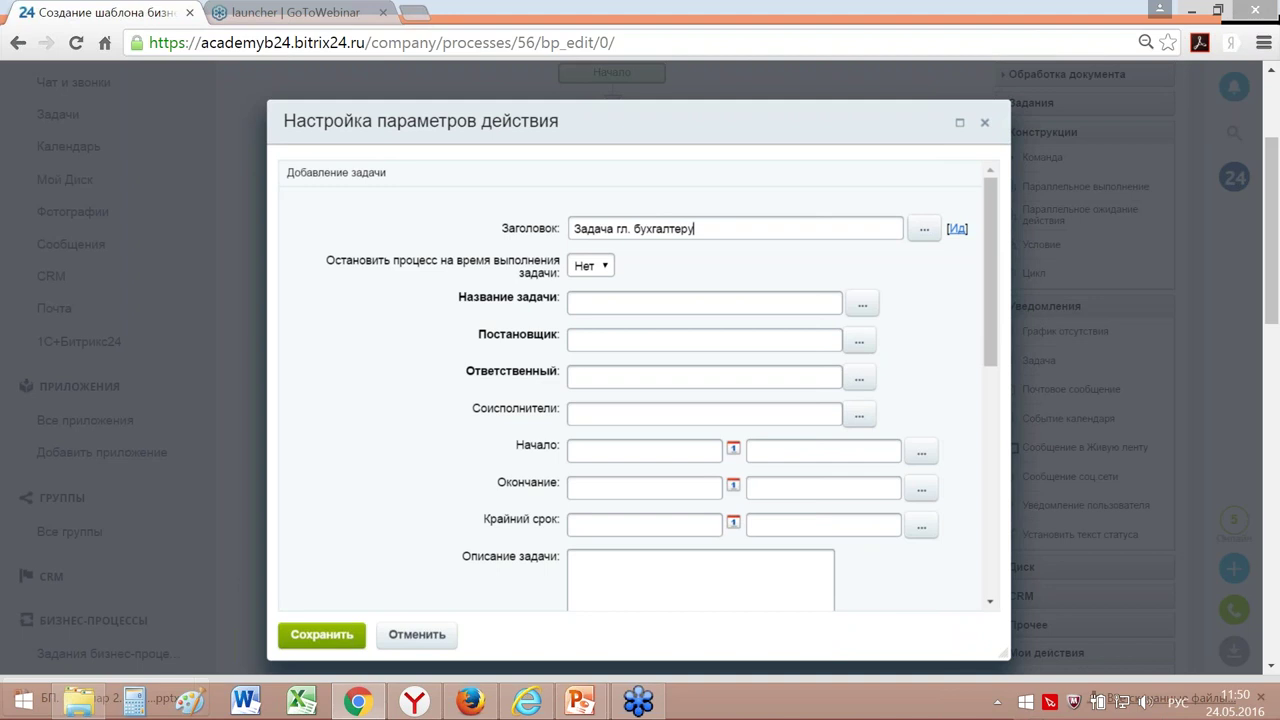
Step: Set stopping the process during the task to "Да" and name the task "Внести доп. условия в договор"
{"action": "left_click", "coordinate": [593, 271]}
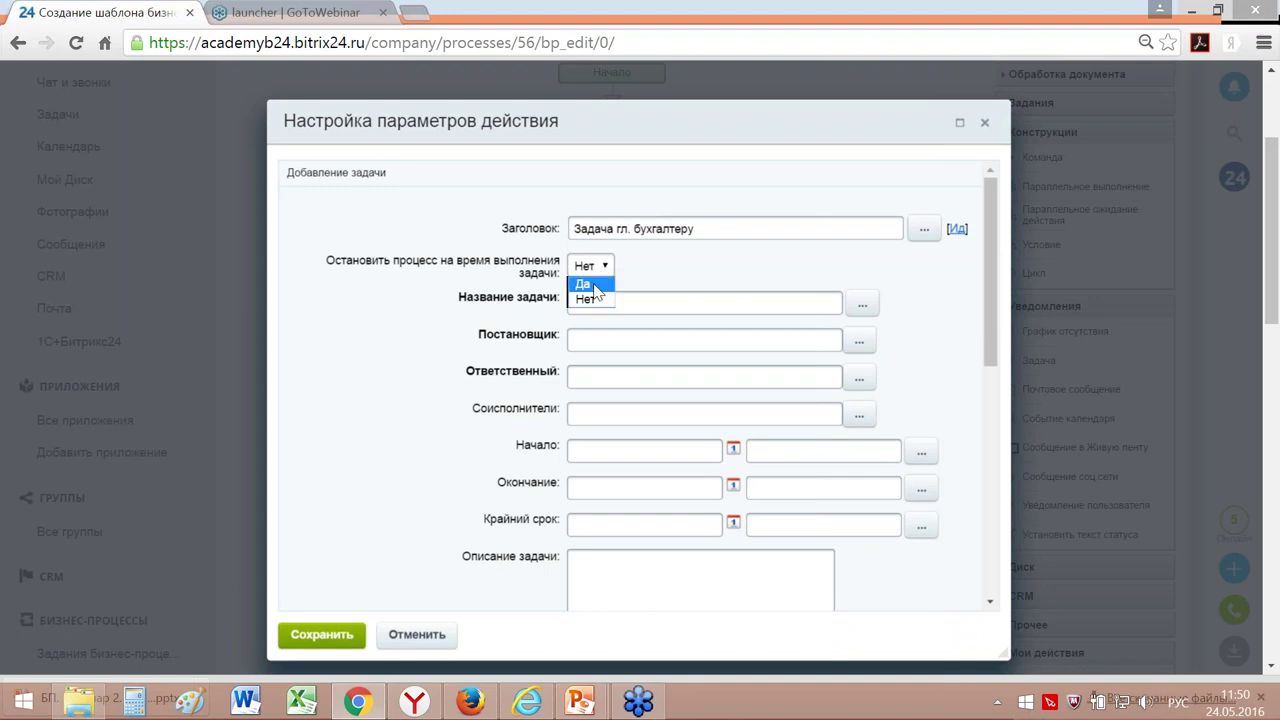
{"action": "left_click", "coordinate": [583, 284]}
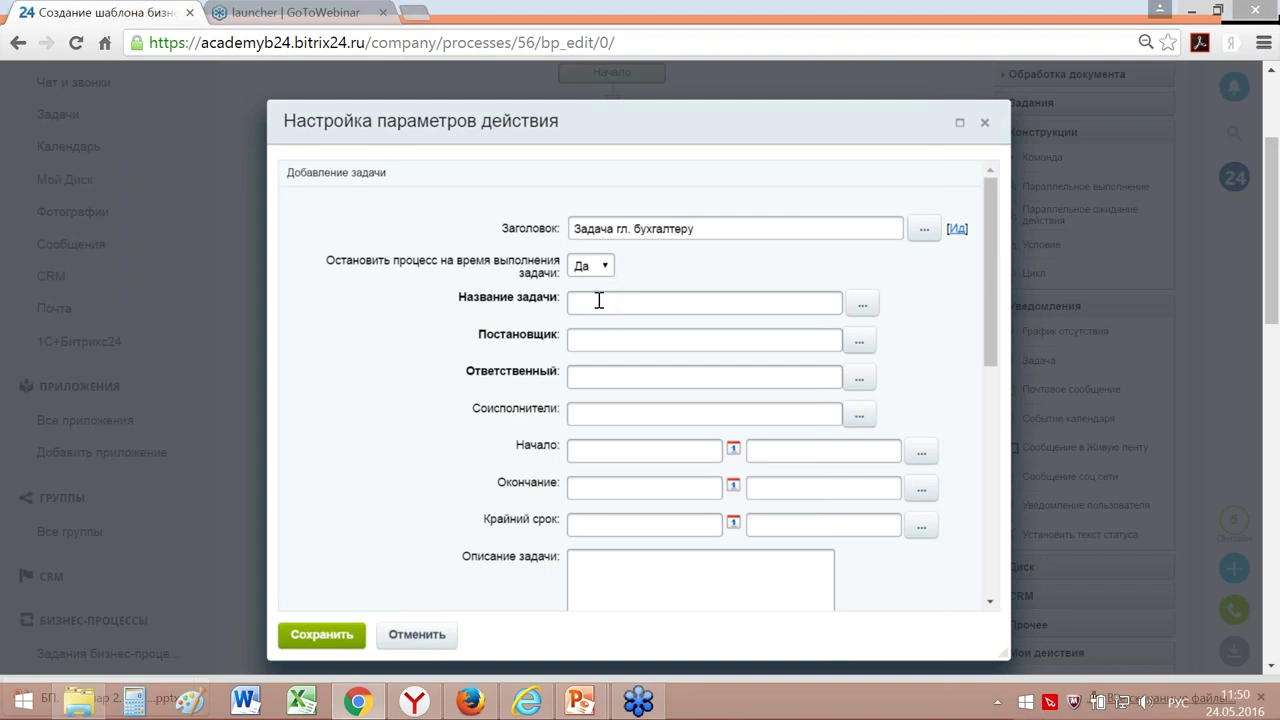
{"action": "left_click", "coordinate": [602, 302]}
{"action": "type", "text": "Внести доп. условия в договор"}
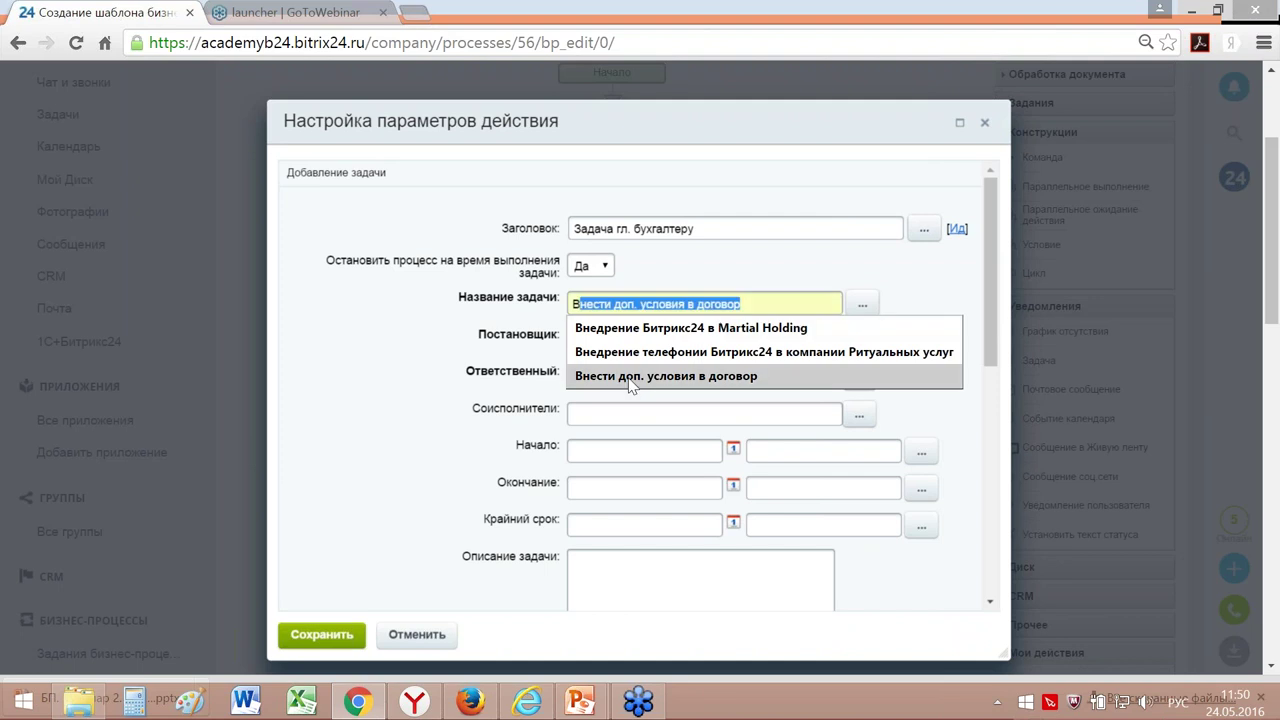
{"action": "left_click", "coordinate": [630, 385]}
Step: Fill the task's "Постановщик" field with the manager's name from the list of portal users
{"action": "left_click", "coordinate": [615, 338]}
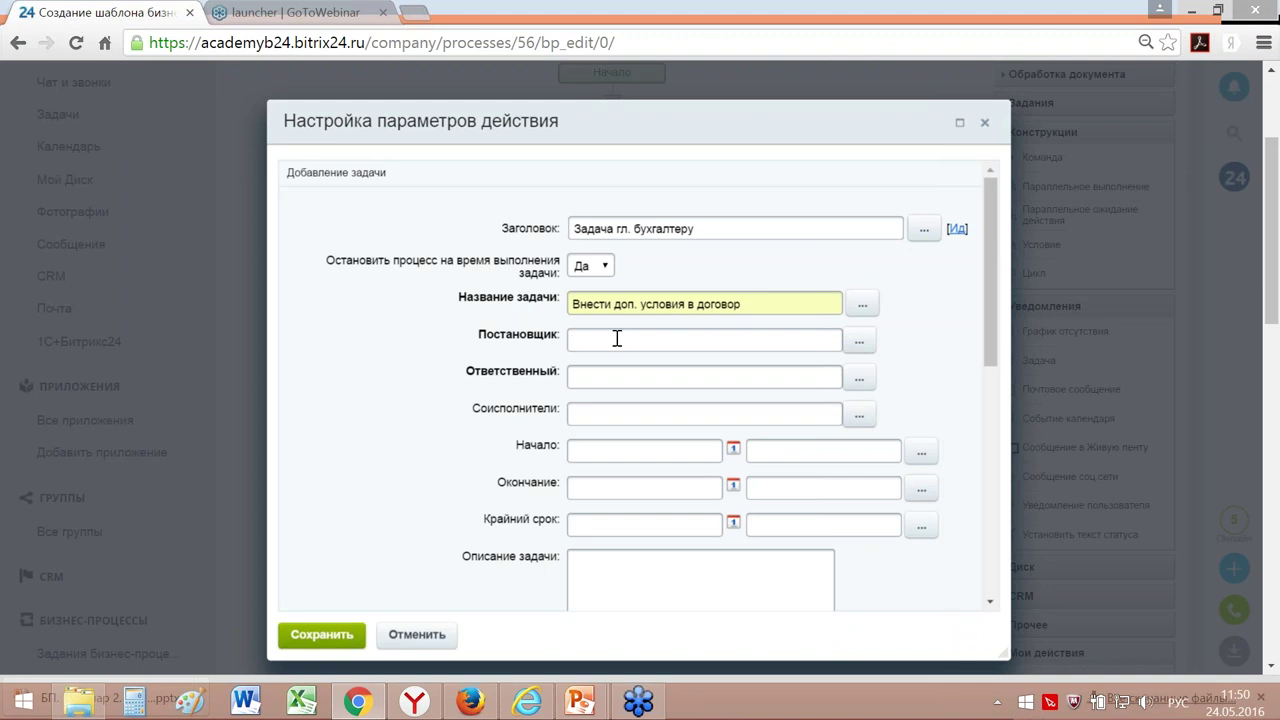
{"action": "left_click", "coordinate": [861, 343]}
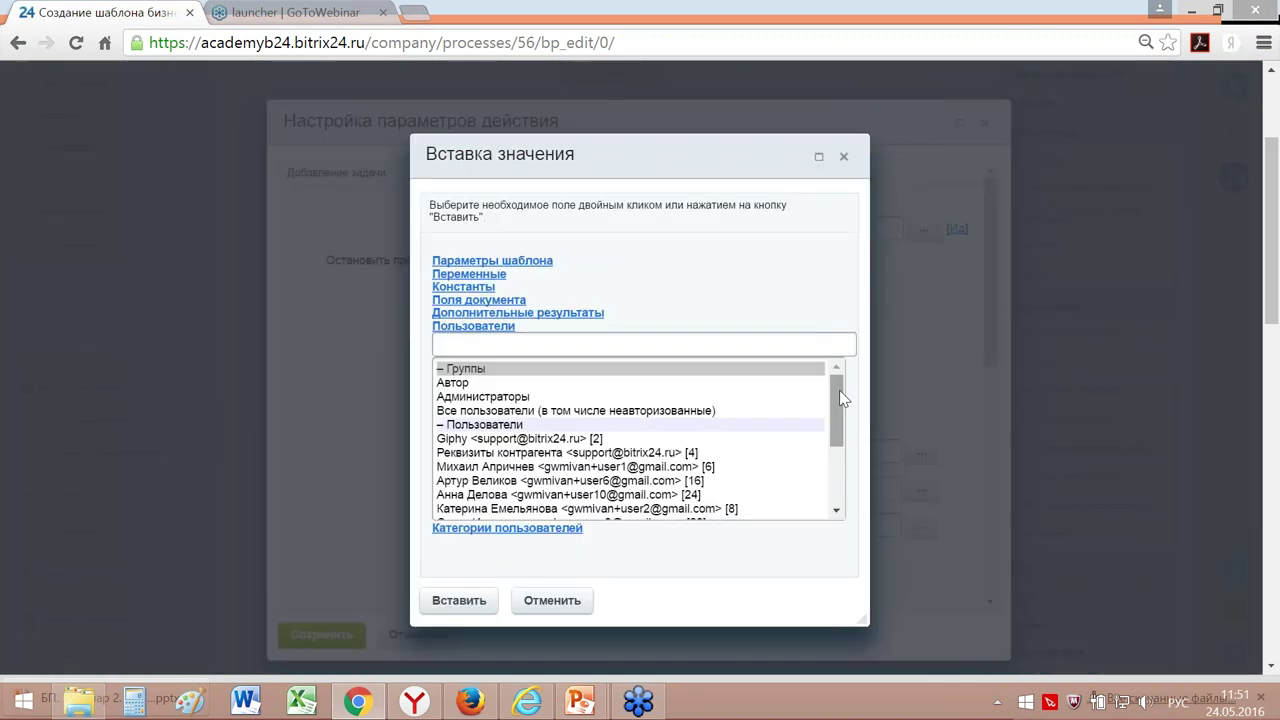
{"action": "left_click_drag", "start_coordinate": [839, 390], "coordinate": [839, 460]}
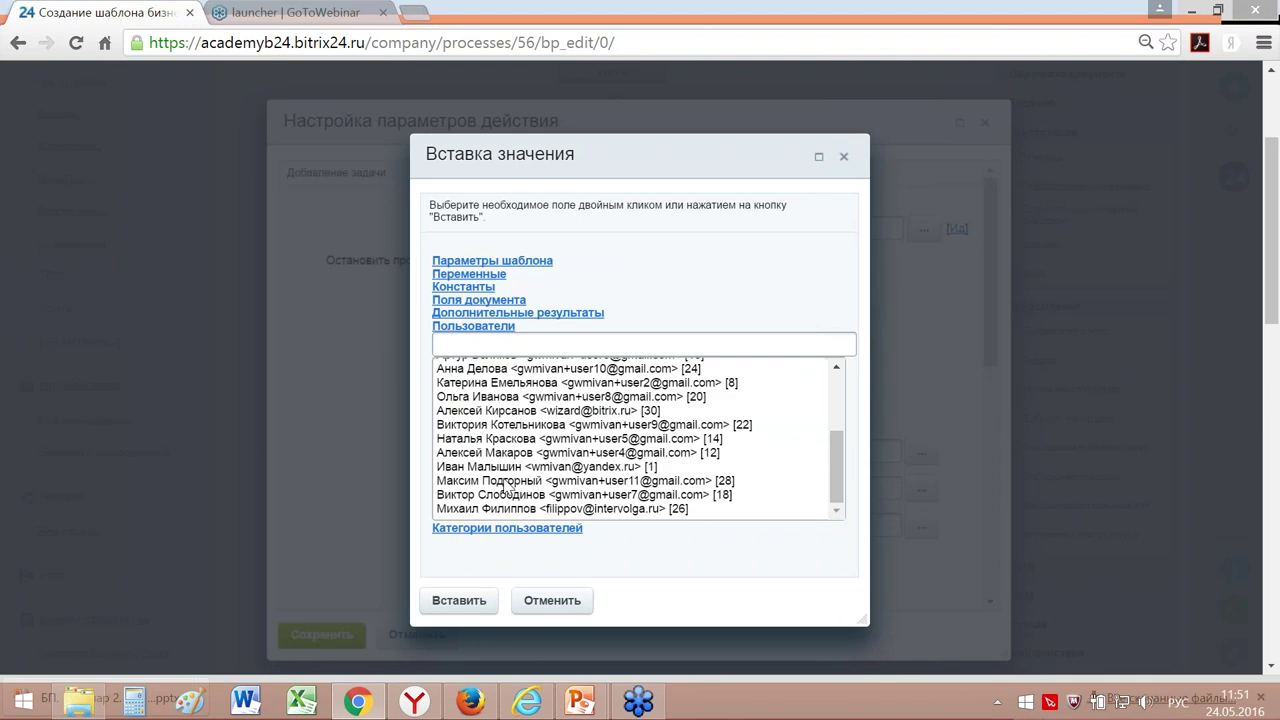
{"action": "left_click", "coordinate": [494, 495]}
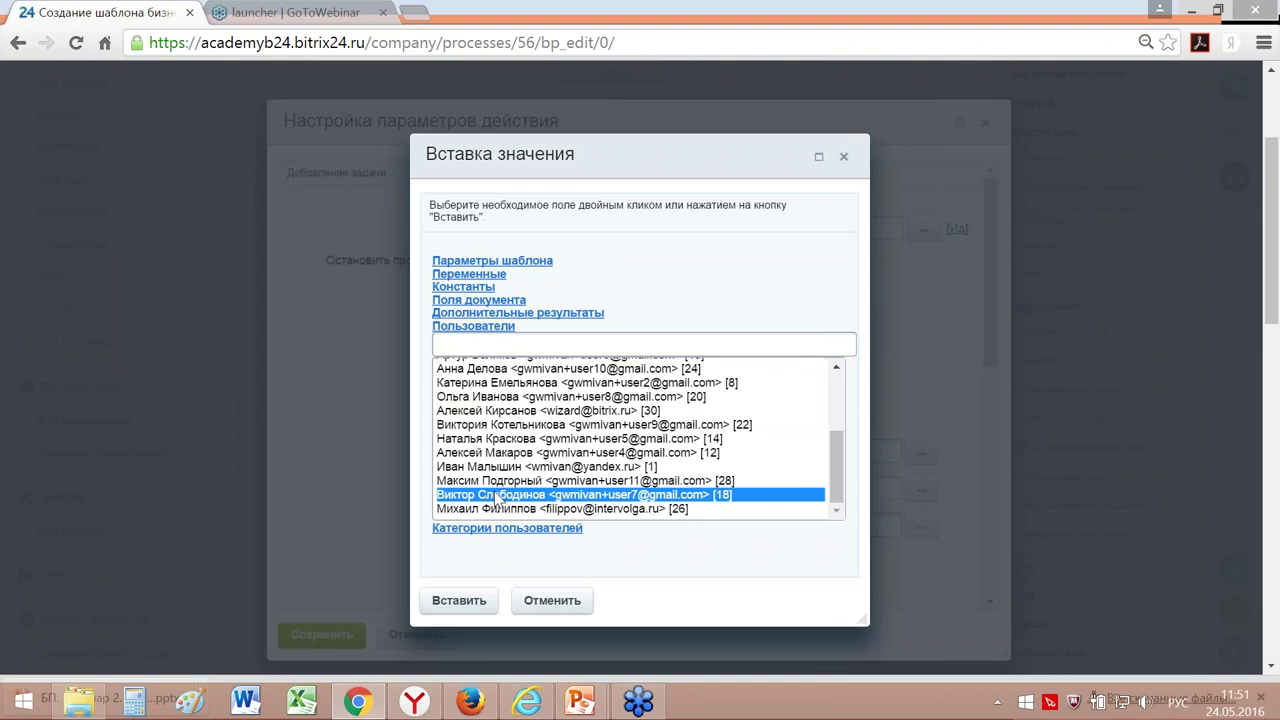
{"action": "left_click", "coordinate": [460, 601]}
Step: Fill the task's "Ответственный" field with the responsible employee's name from the list of portal users
{"action": "left_click", "coordinate": [610, 380]}
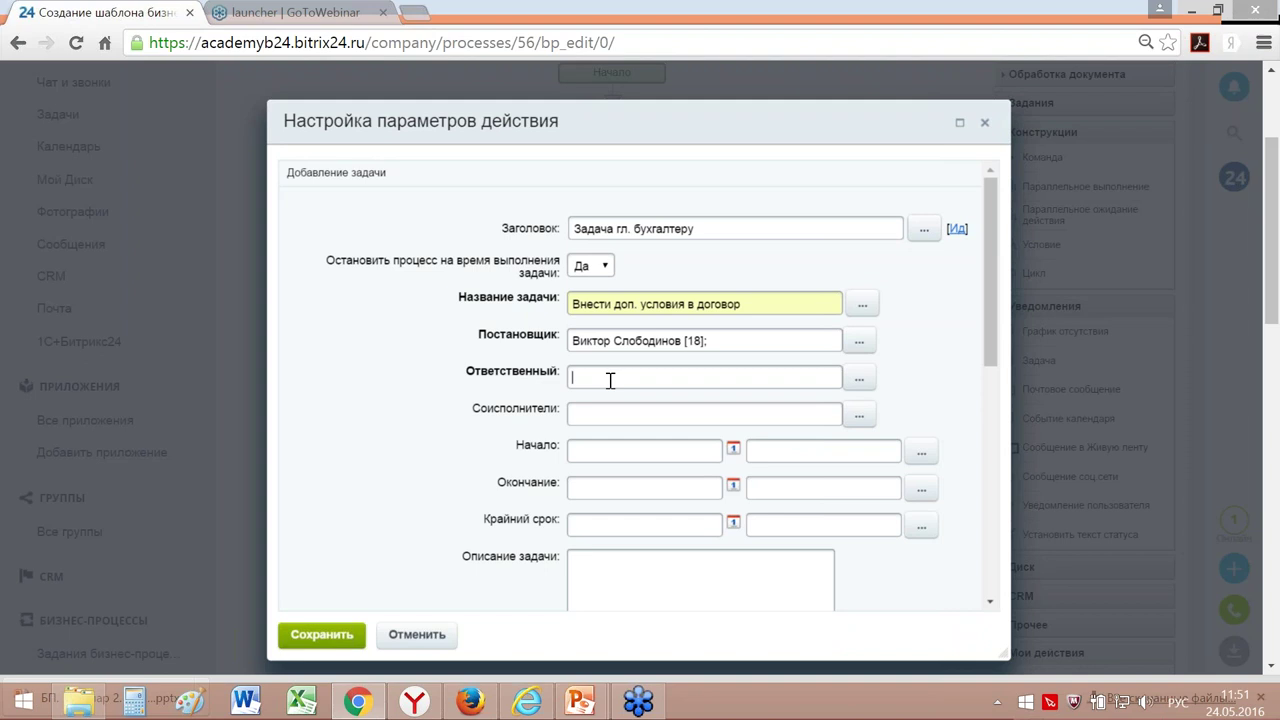
{"action": "left_click", "coordinate": [860, 385]}
{"action": "left_click", "coordinate": [860, 382]}
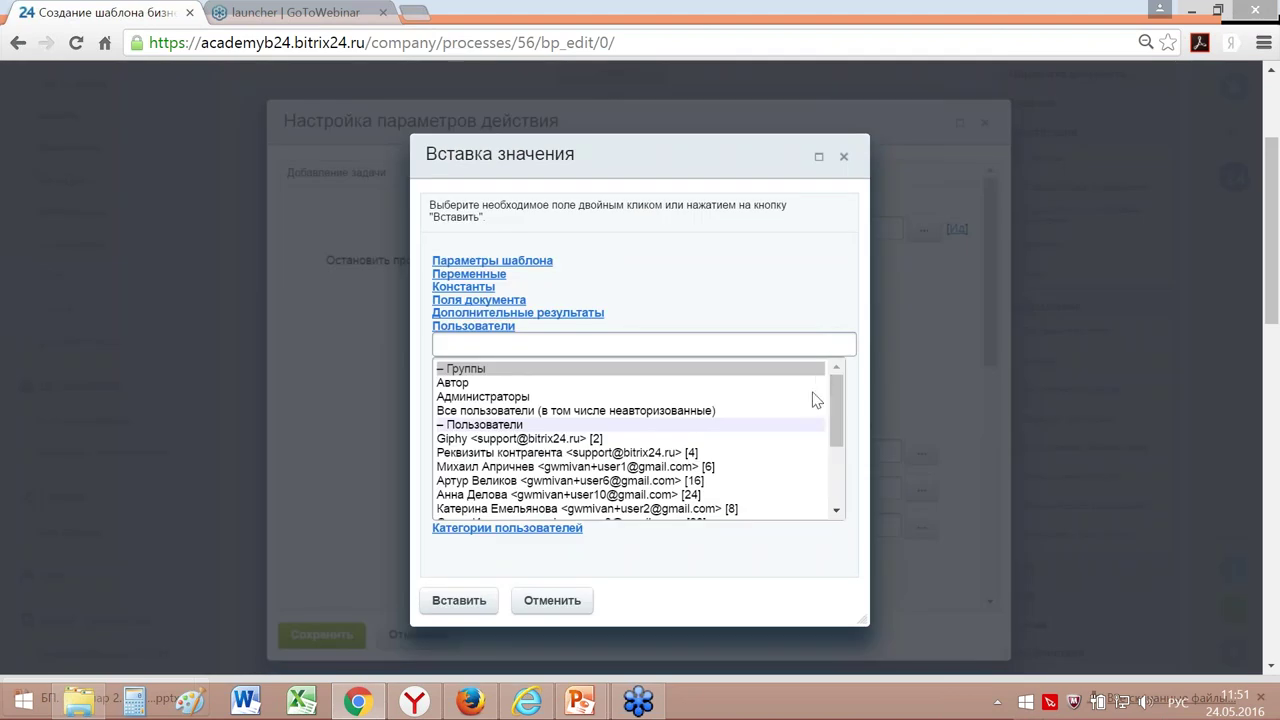
{"action": "left_click_drag", "start_coordinate": [838, 398], "coordinate": [833, 441]}
{"action": "left_click", "coordinate": [600, 428]}
{"action": "left_click", "coordinate": [460, 600]}
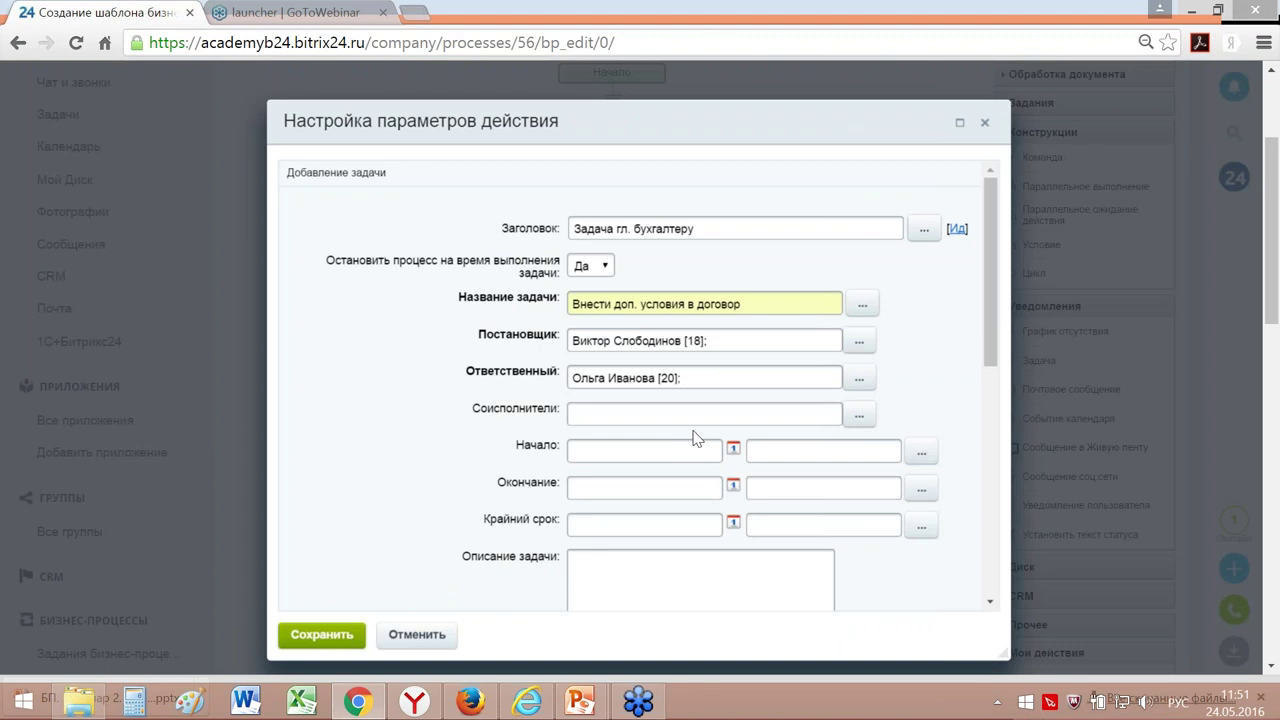
Step: Start the task description with "Внести в договор" followed by the "Номер договора" document field
{"action": "scroll", "coordinate": [694, 435], "scroll_direction": "down", "scroll_amount": 1}
{"action": "left_click", "coordinate": [622, 466]}
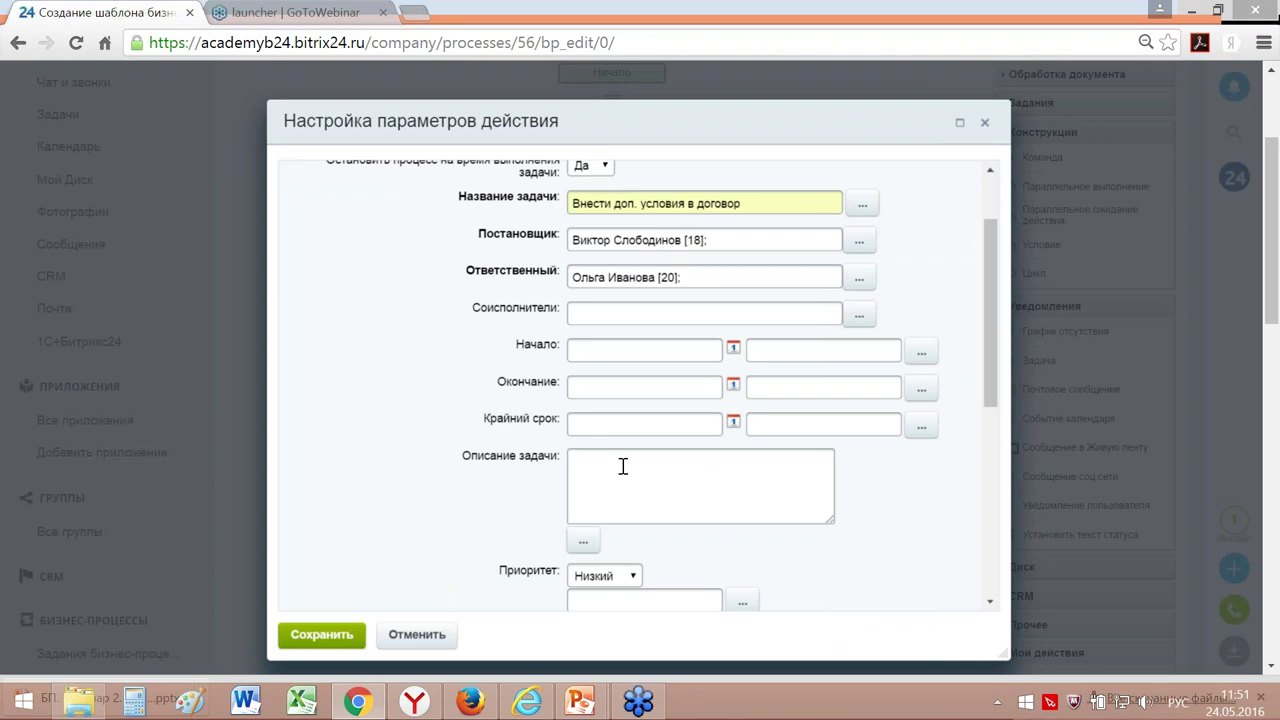
{"action": "type", "text": "Внести в договор"}
{"action": "left_click", "coordinate": [583, 540]}
{"action": "left_click_drag", "start_coordinate": [838, 366], "coordinate": [808, 471]}
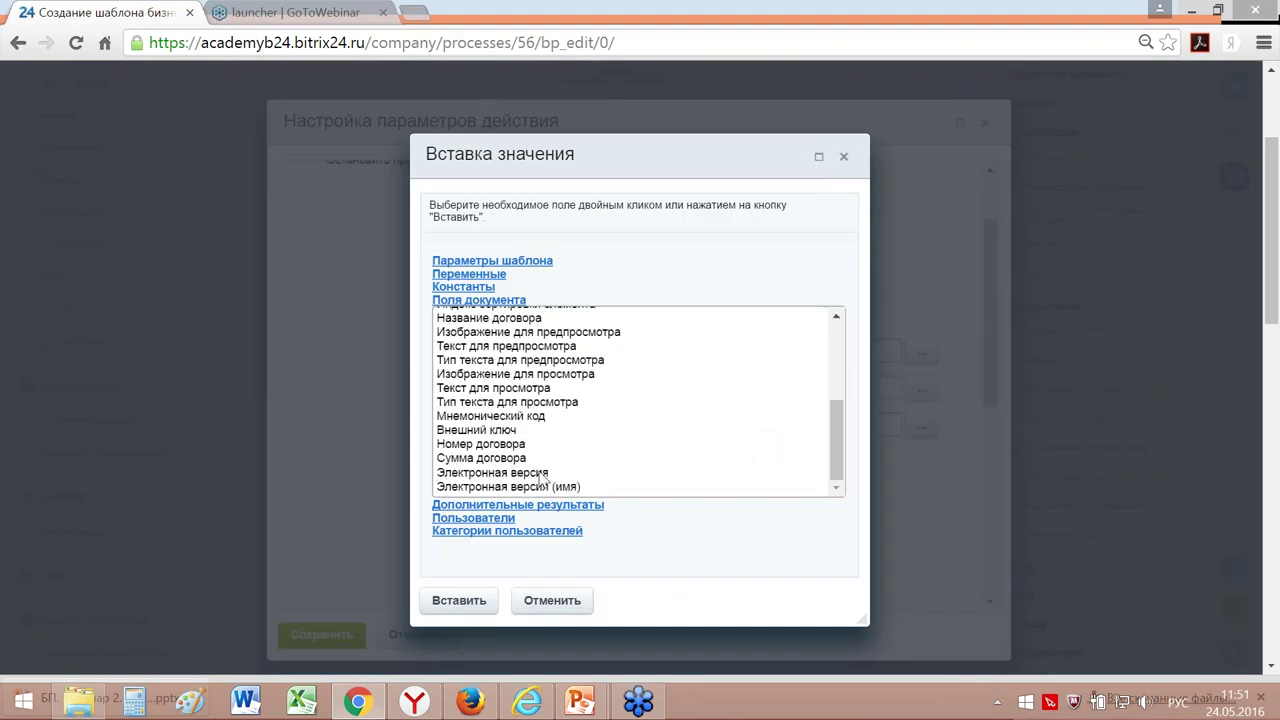
{"action": "left_click", "coordinate": [500, 445]}
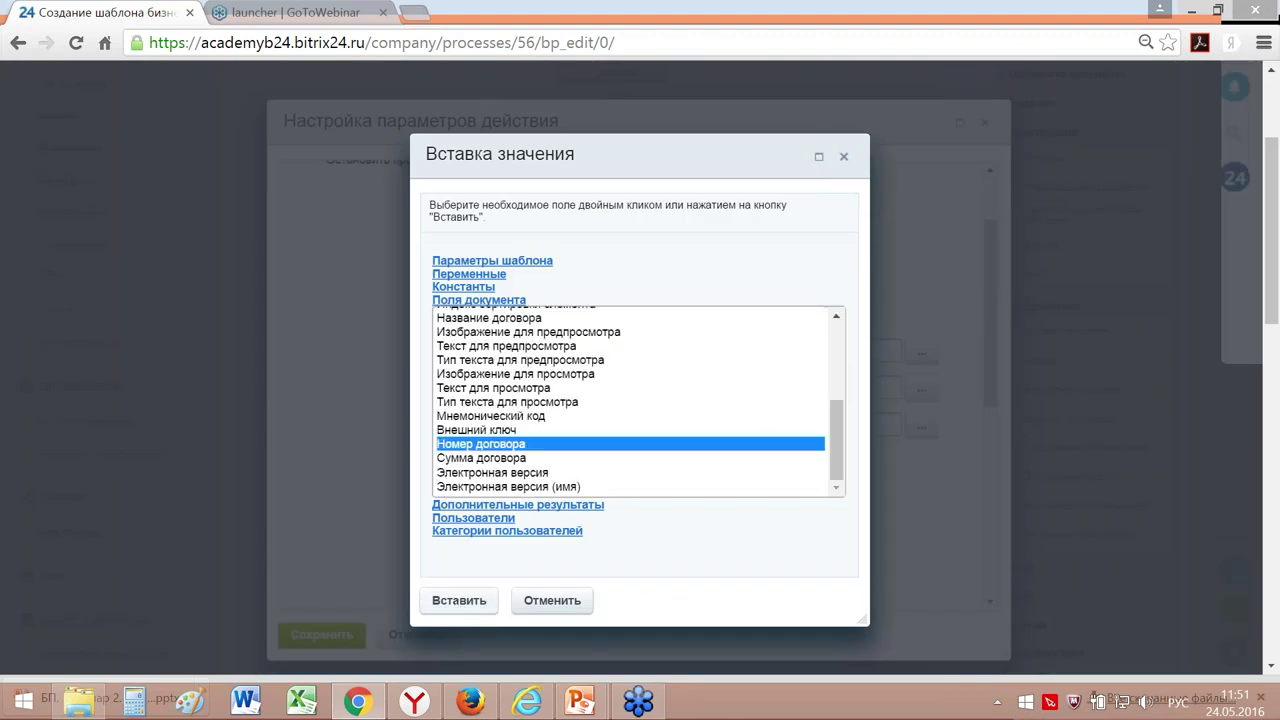
{"action": "left_click", "coordinate": [459, 603]}
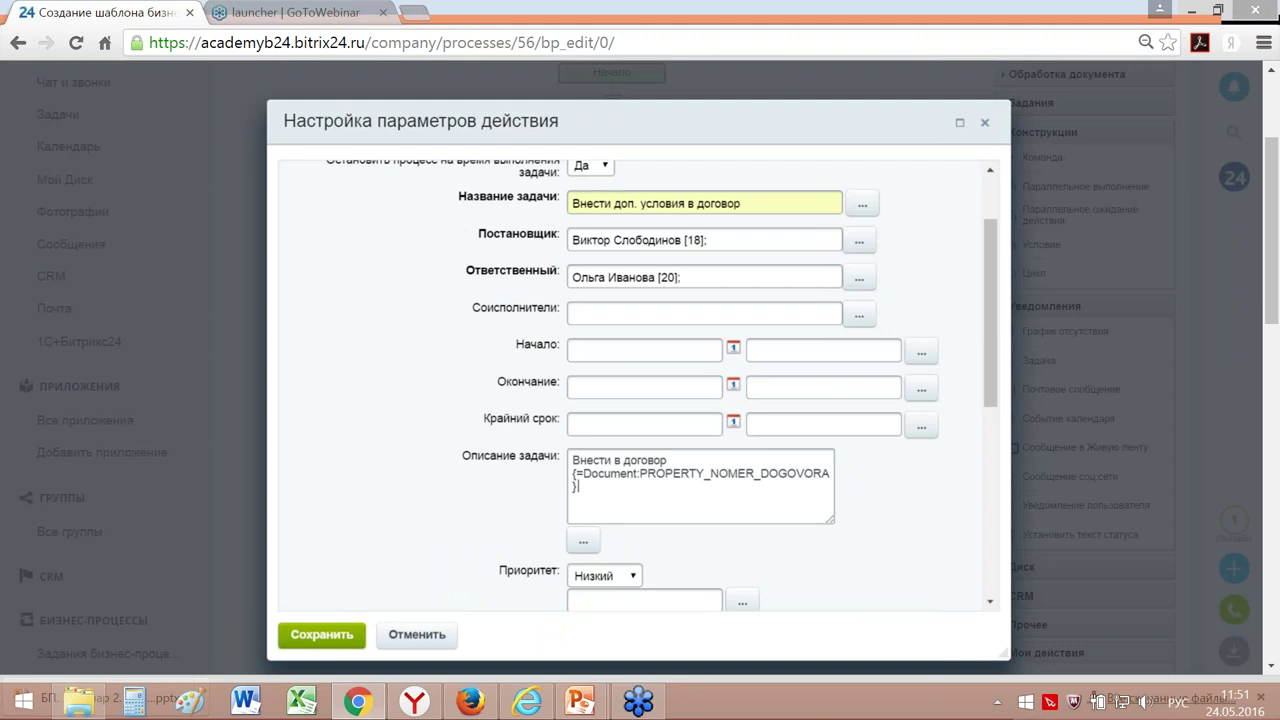
Step: Complete the task description with "доп. условия предоплаты." after the contract number field
{"action": "type", "text": "доп. "}
{"action": "type", "text": "услвоия"}
{"action": "key", "text": "Left"}
{"action": "key", "text": "Left"}
{"action": "key", "text": "Left"}
{"action": "key", "text": "Left"}
{"action": "type", "text": "о"}
{"action": "key", "text": "Right"}
{"action": "key", "text": "Right"}
{"action": "key", "text": "Right"}
{"action": "key", "text": "Right"}
{"action": "key", "text": "BackSpace"}
{"action": "key", "text": "Right"}
{"action": "key", "text": "Right"}
{"action": "type", "text": "предоплаты"}
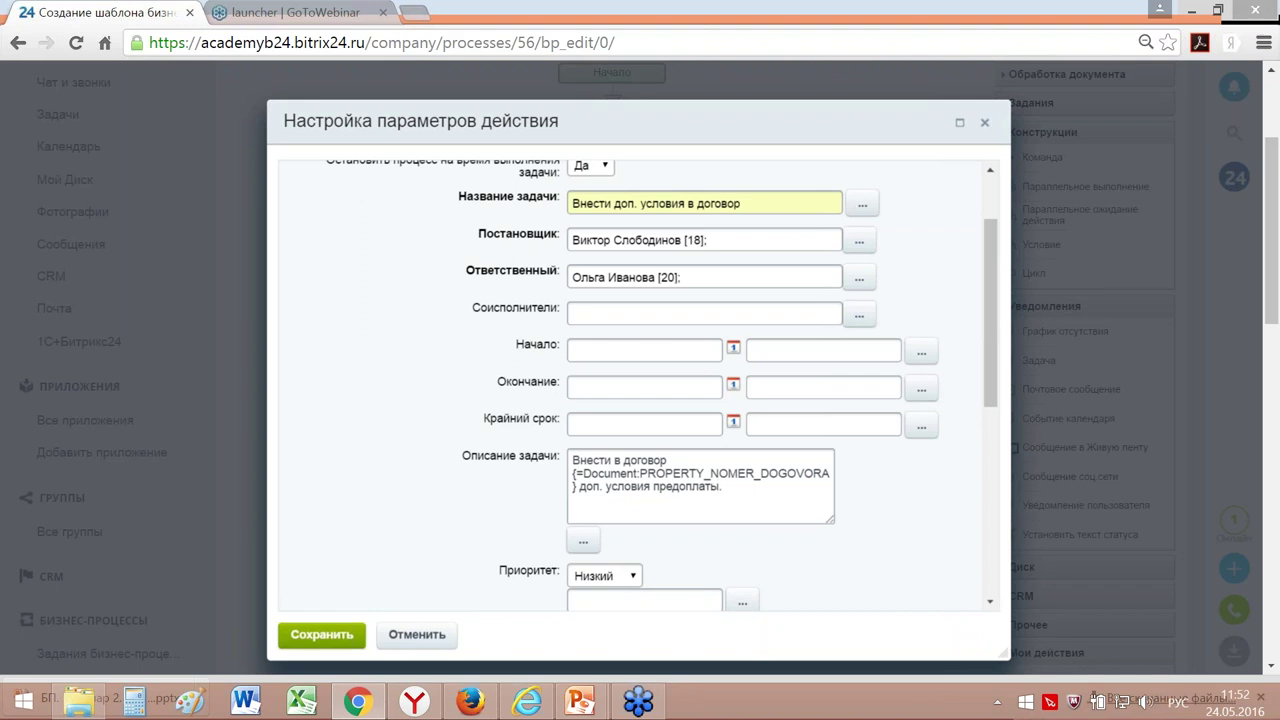
Step: Set the task's priority to "Средний"
{"action": "scroll", "coordinate": [674, 360], "scroll_direction": "down", "scroll_amount": 2}
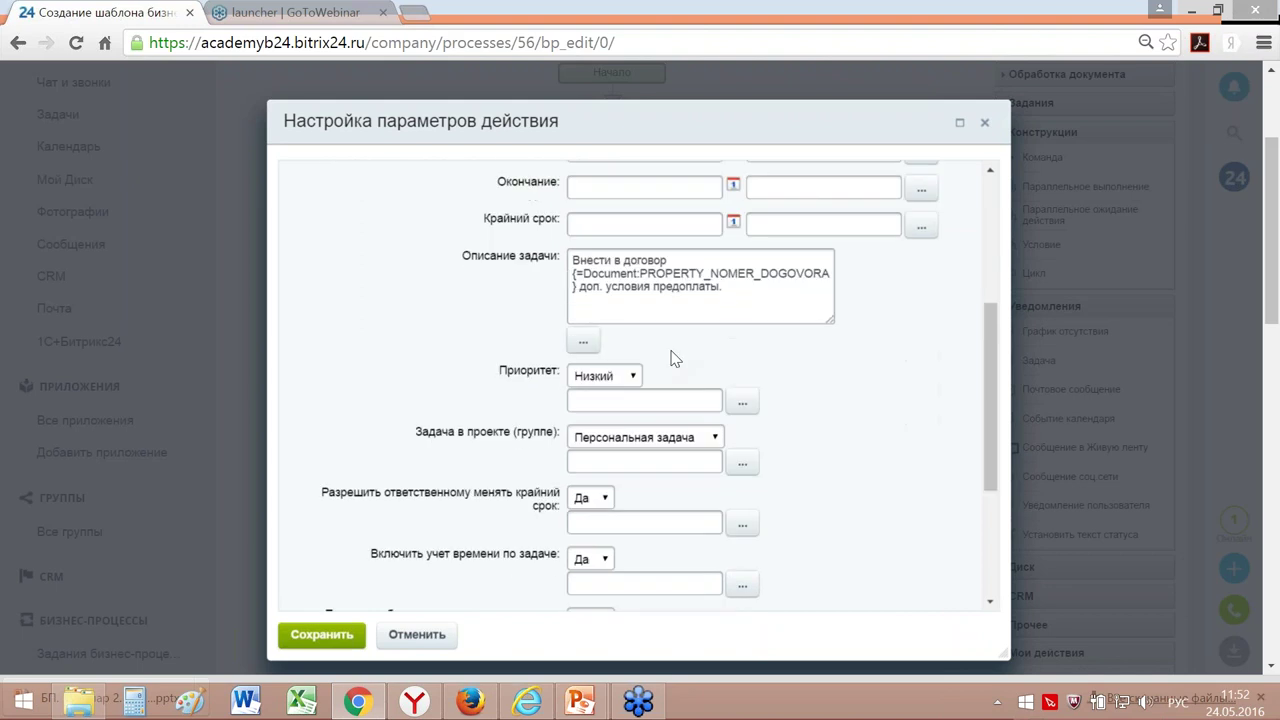
{"action": "scroll", "coordinate": [674, 360], "scroll_direction": "down", "scroll_amount": 1}
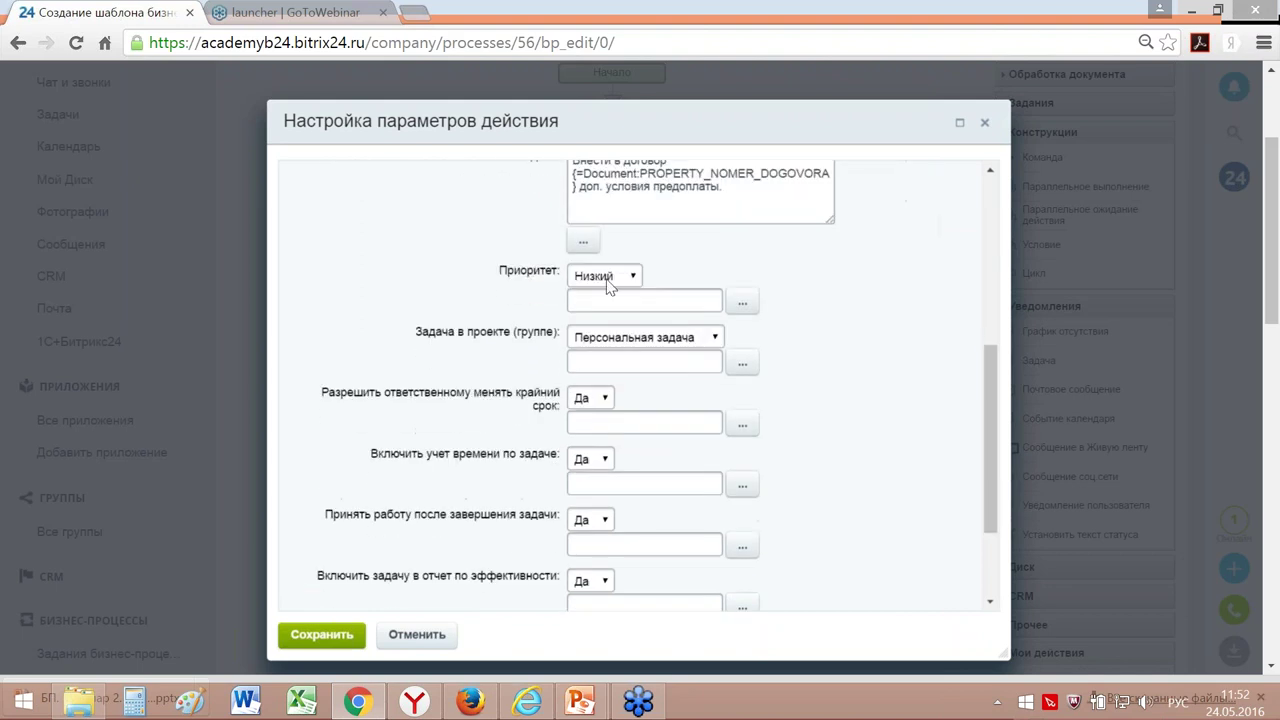
{"action": "left_click", "coordinate": [606, 276]}
{"action": "left_click", "coordinate": [605, 315]}
Step: Set time tracking, acceptance of work after completion and inclusion in the efficiency report to "Нет", and save the task action
{"action": "scroll", "coordinate": [418, 392], "scroll_direction": "down", "scroll_amount": 1}
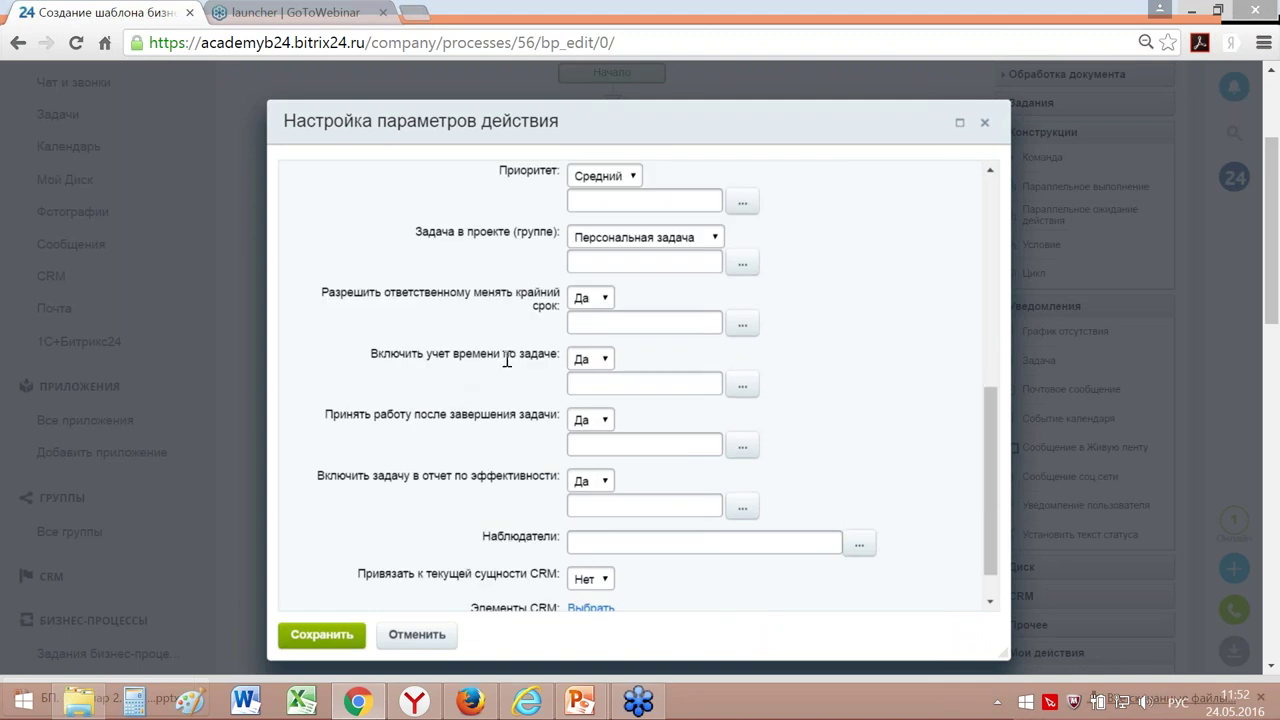
{"action": "left_click", "coordinate": [603, 362]}
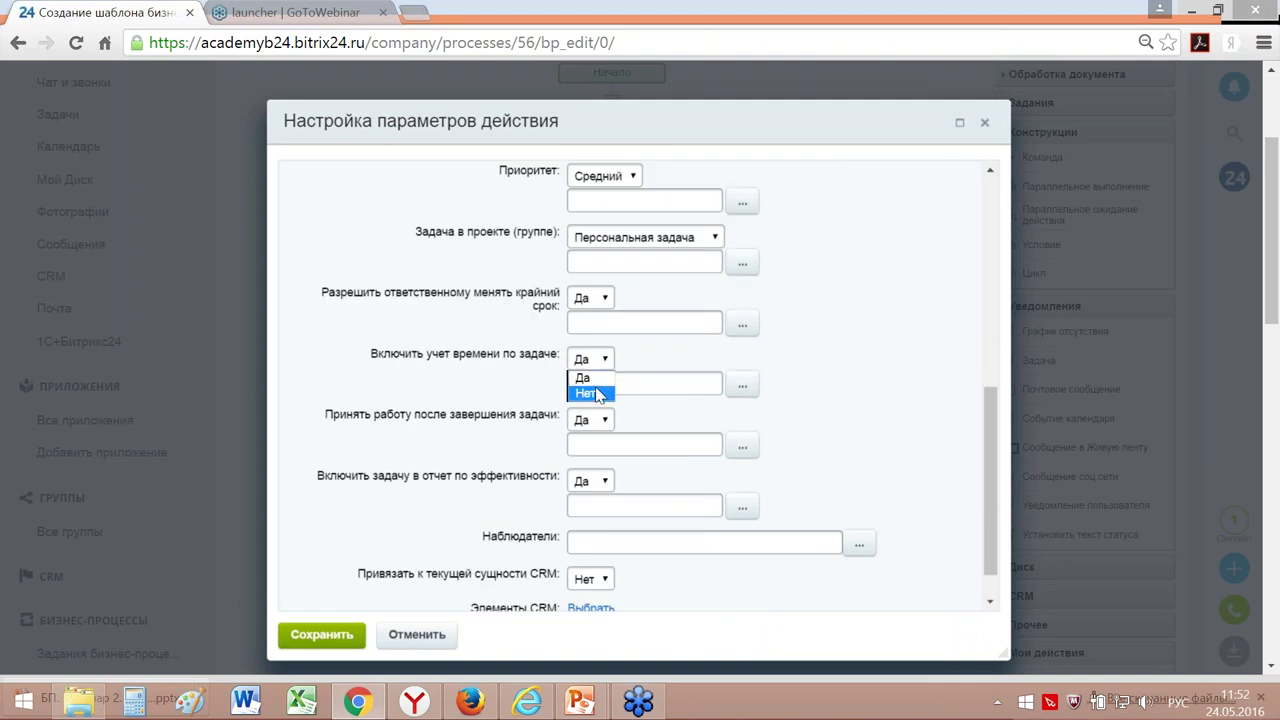
{"action": "left_click", "coordinate": [588, 395]}
{"action": "left_click", "coordinate": [590, 420]}
{"action": "left_click", "coordinate": [590, 452]}
{"action": "left_click", "coordinate": [591, 484]}
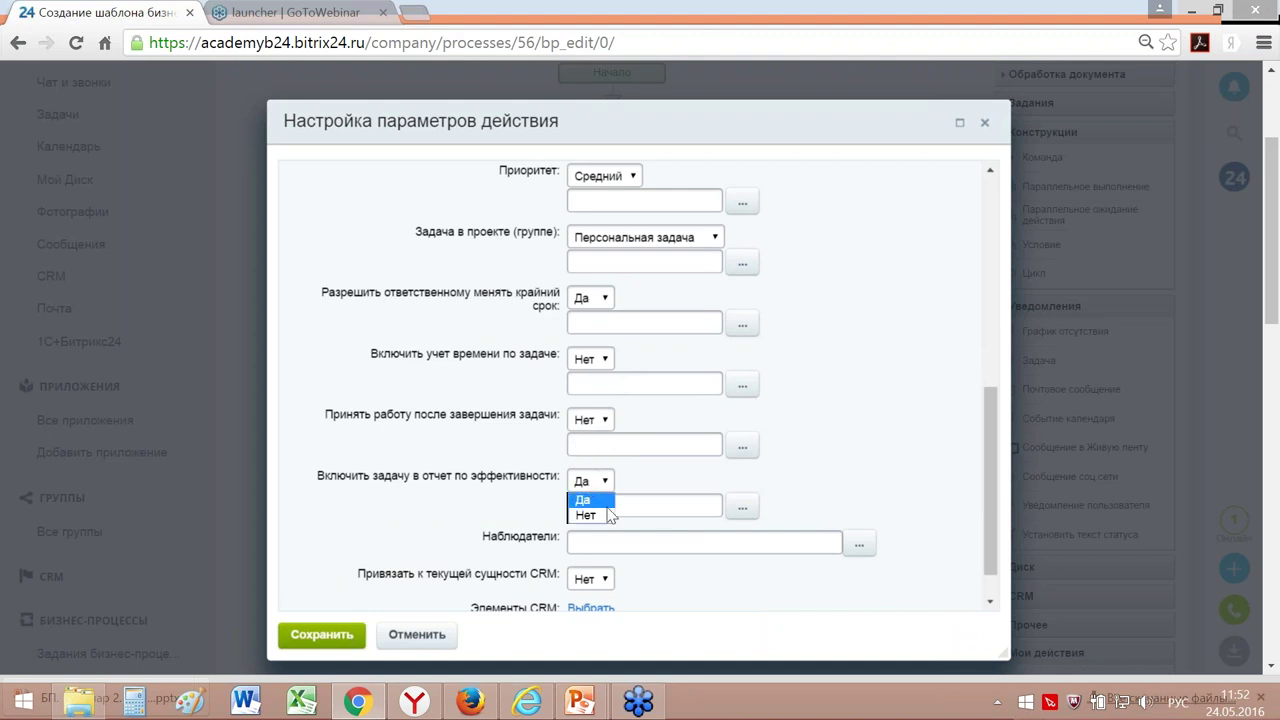
{"action": "left_click", "coordinate": [600, 514]}
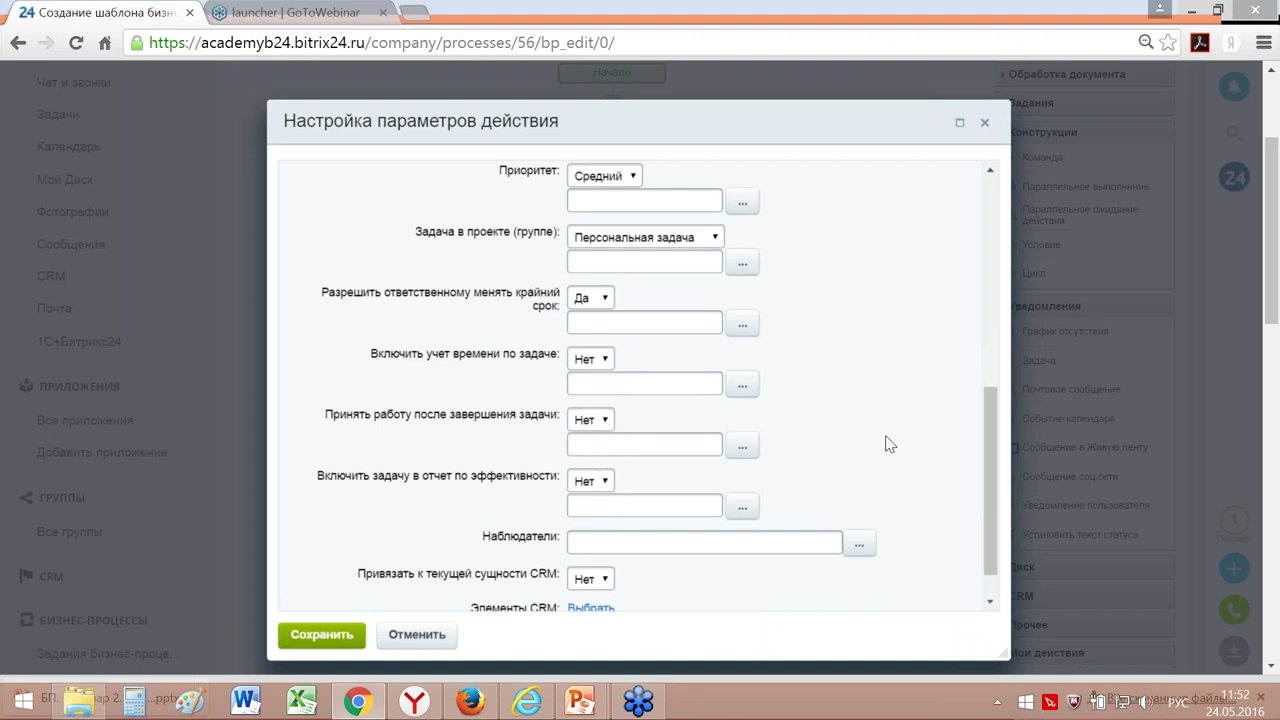
{"action": "scroll", "coordinate": [890, 444], "scroll_direction": "down", "scroll_amount": 1}
{"action": "left_click", "coordinate": [320, 635]}
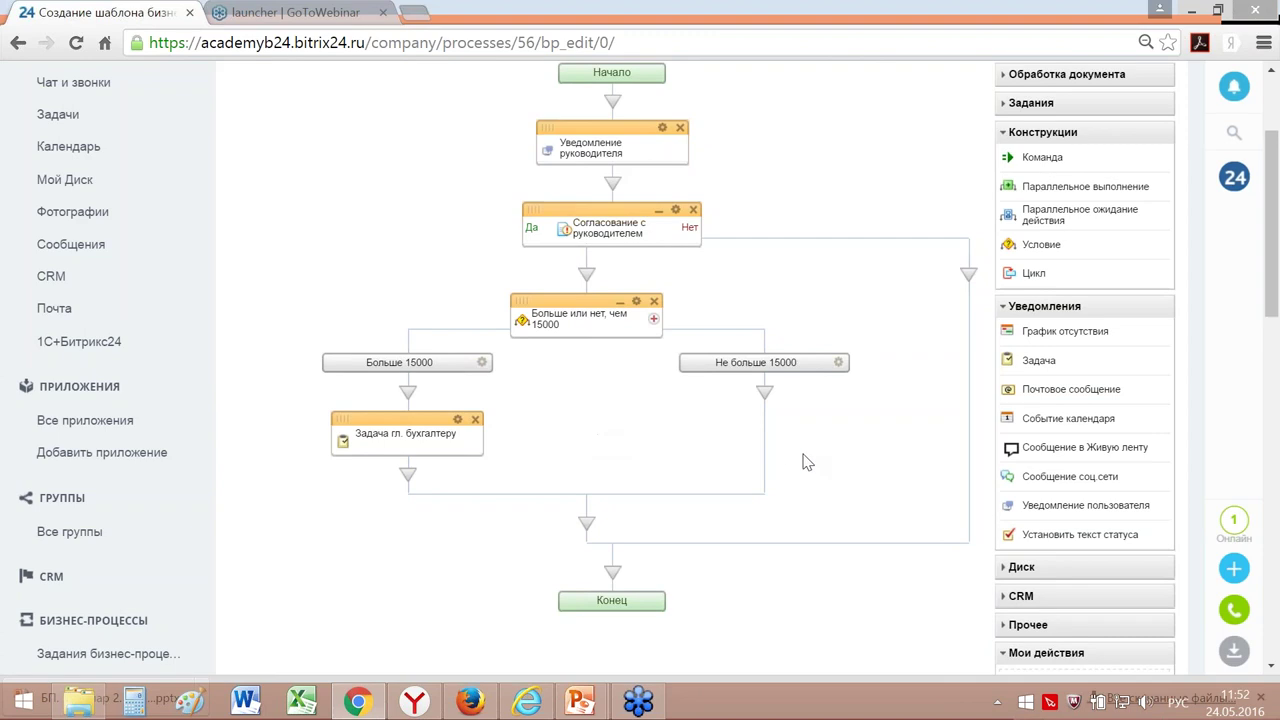
Step: Insert an "Утверждение документа" action from the "Задания" group below the point where the two condition branches merge
{"action": "scroll", "coordinate": [806, 462], "scroll_direction": "up", "scroll_amount": 1}
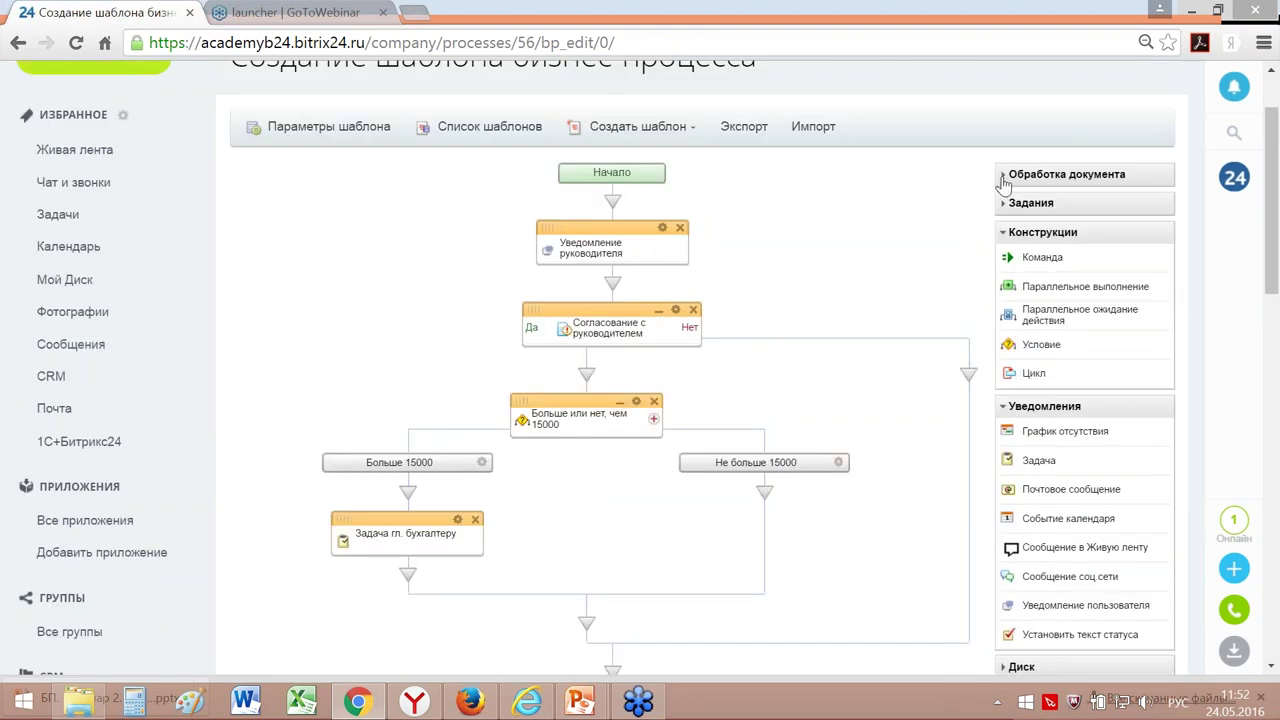
{"action": "left_click", "coordinate": [1003, 176]}
{"action": "left_click", "coordinate": [1005, 494]}
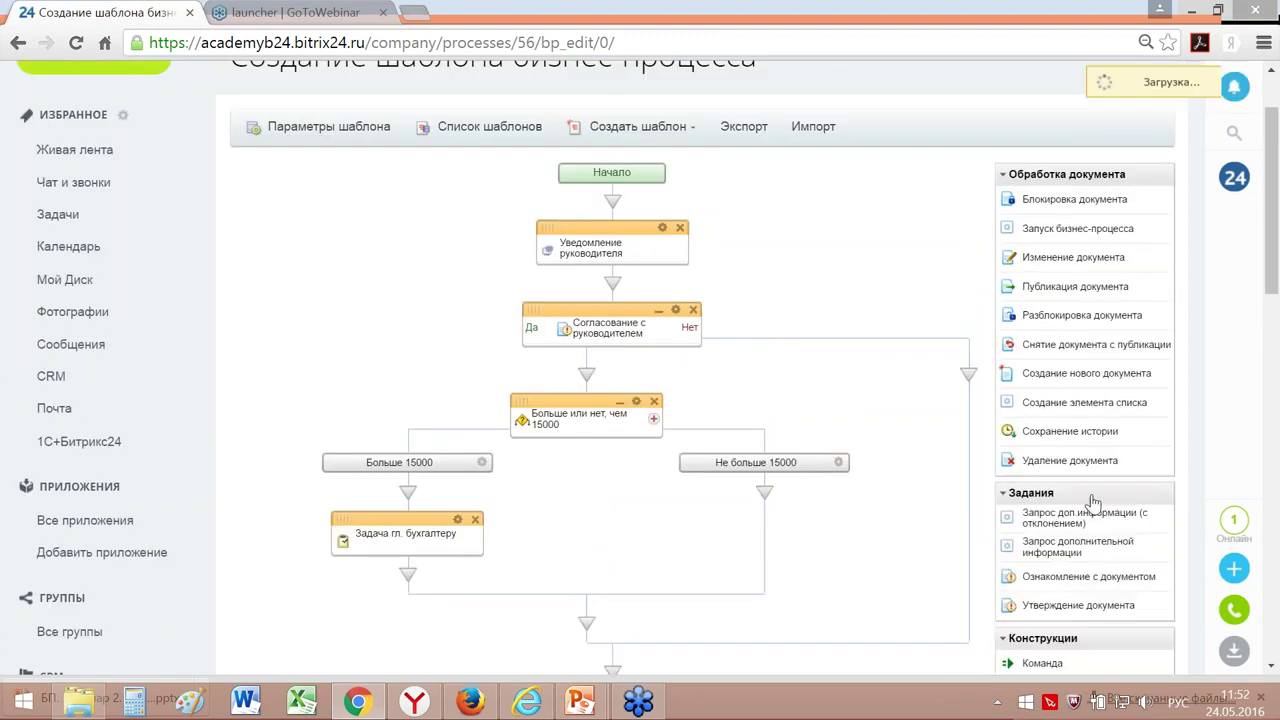
{"action": "scroll", "coordinate": [1105, 510], "scroll_direction": "down", "scroll_amount": 3}
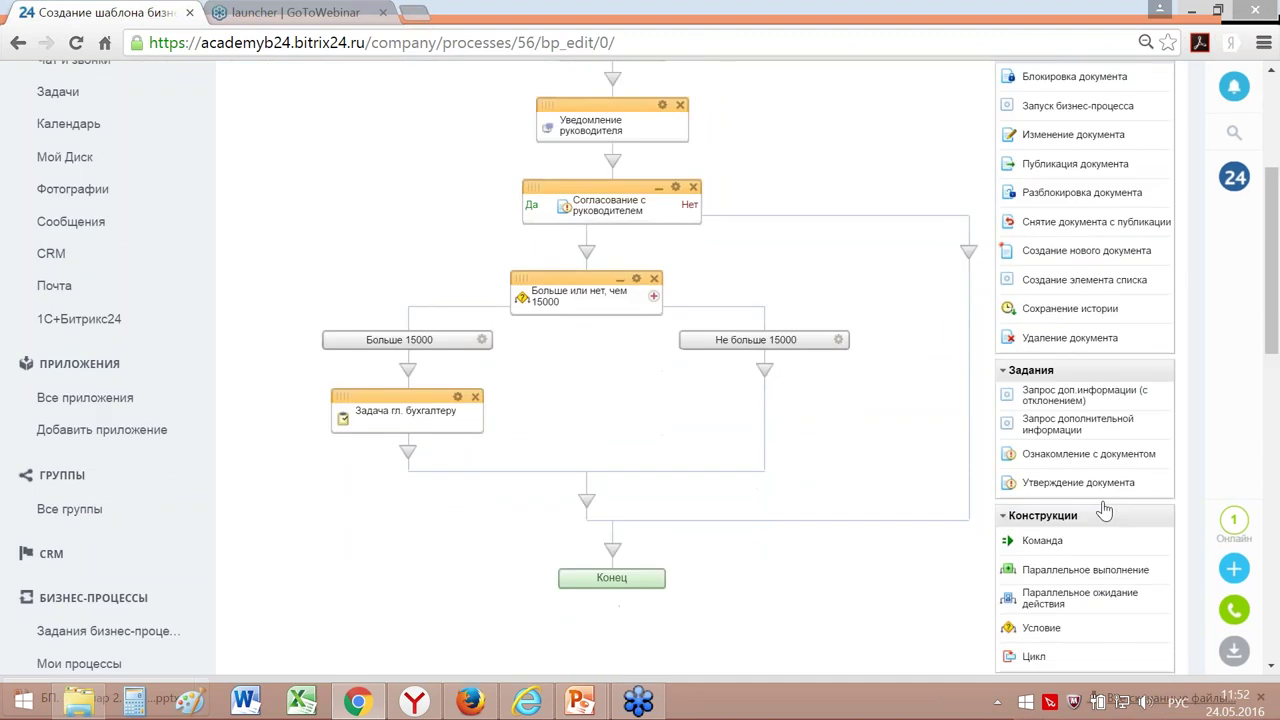
{"action": "left_click_drag", "start_coordinate": [1104, 313], "coordinate": [587, 325]}
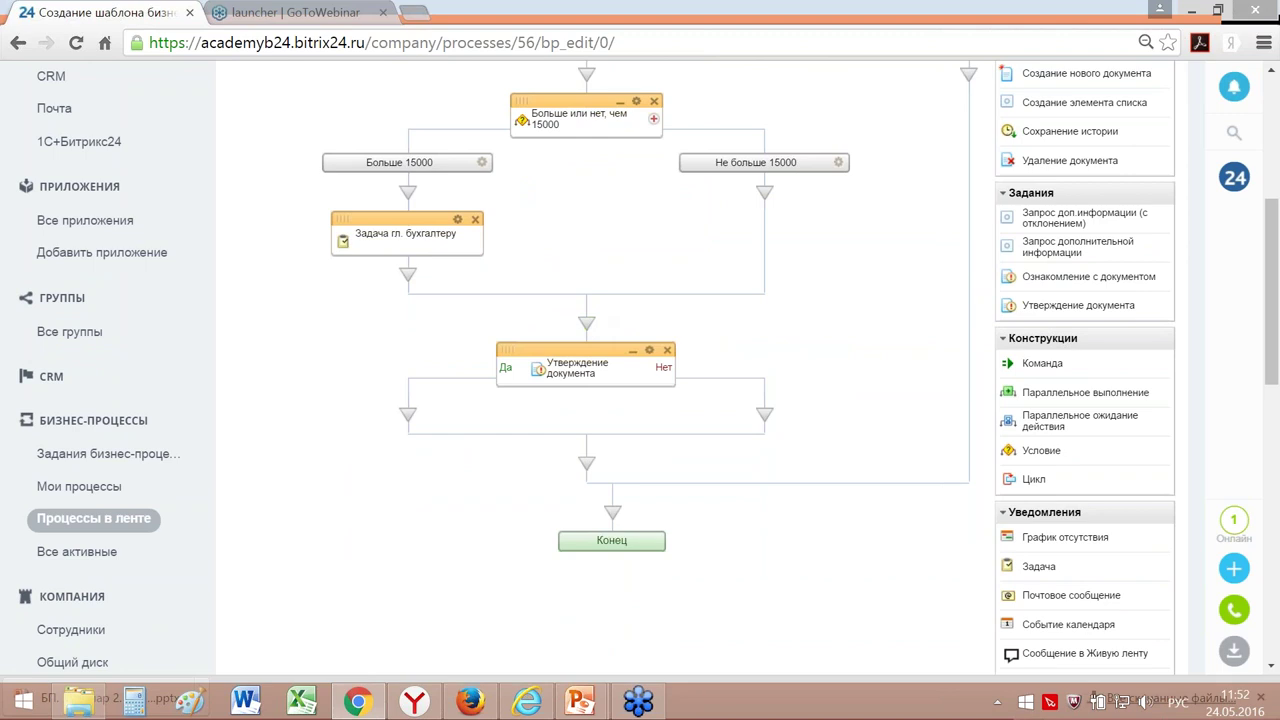
Step: Open the new approval action's settings and title it "Согласование с юристом"
{"action": "left_click", "coordinate": [649, 352]}
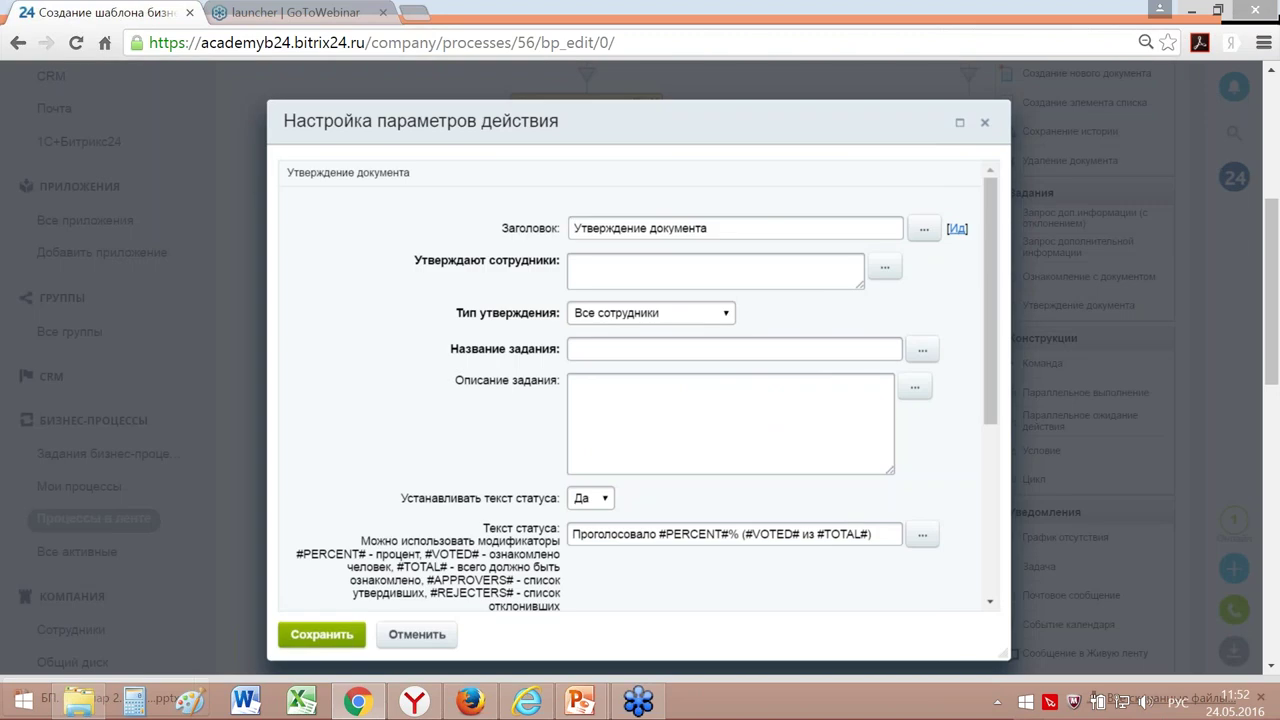
{"action": "key", "text": "ctrl+a"}
{"action": "type", "text": "Сог"}
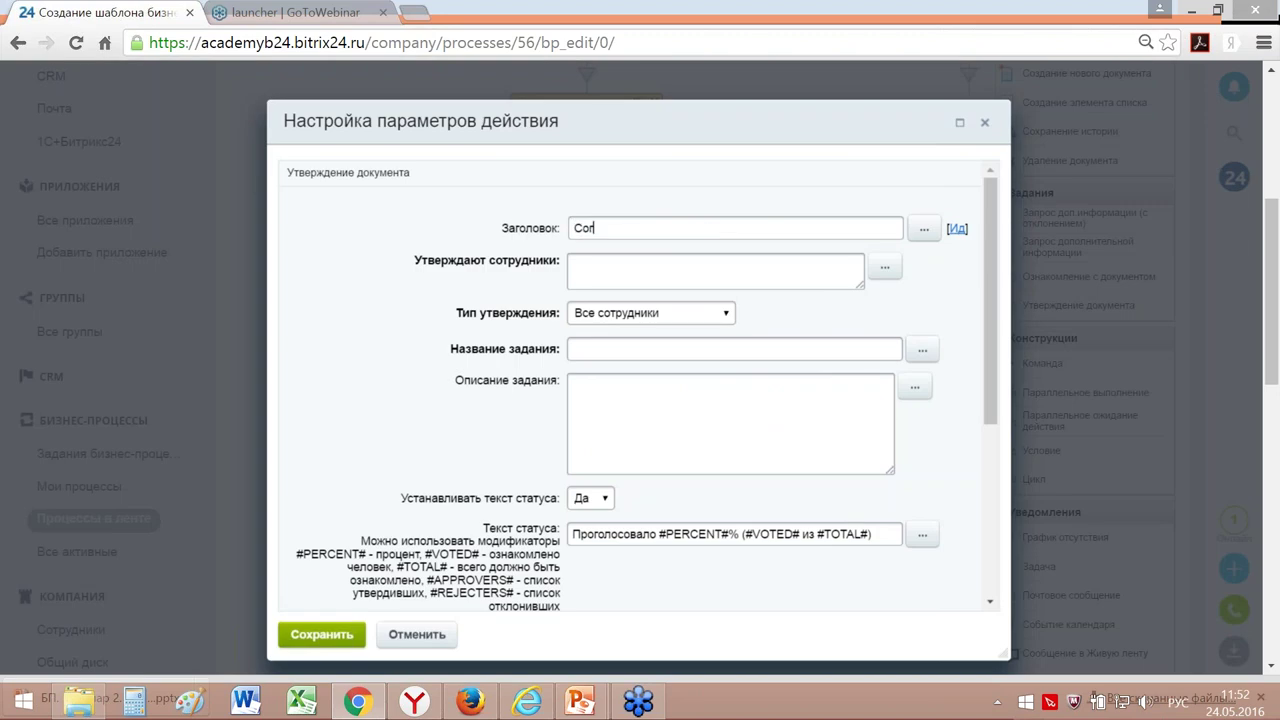
{"action": "type", "text": "ласование с юристом"}
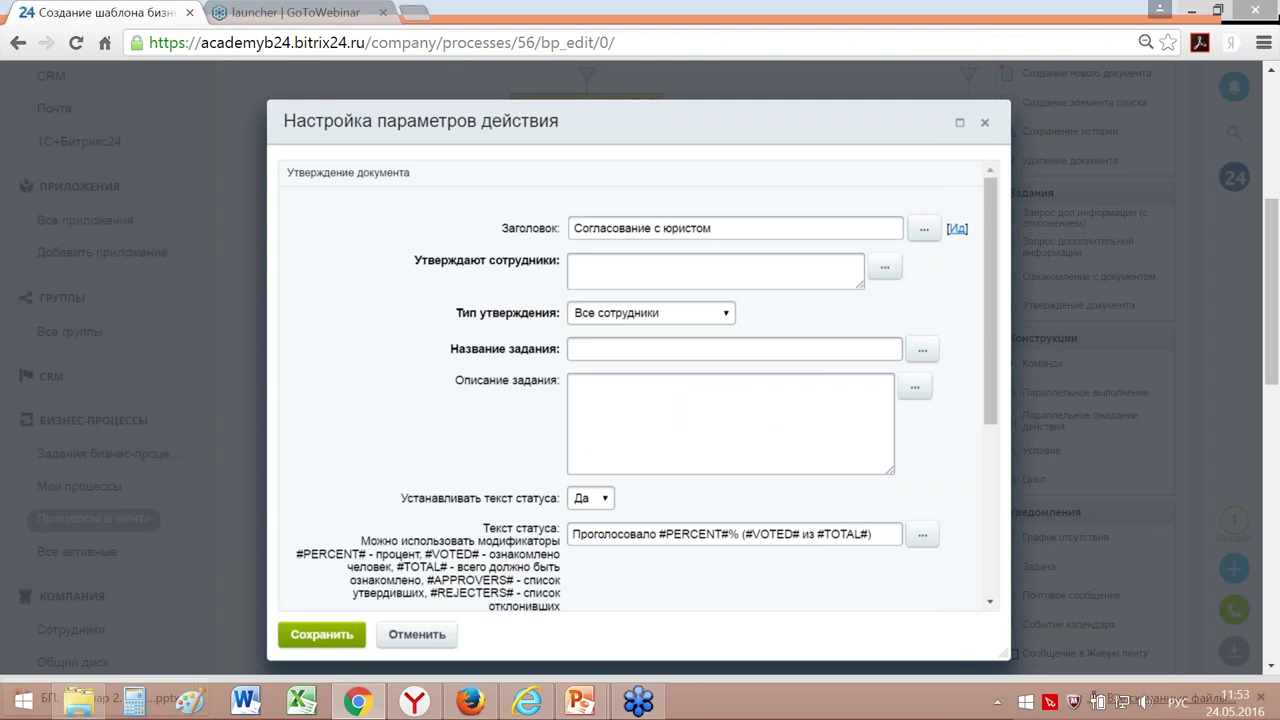
Step: Fill the "Утверждают сотрудники" field with the lawyer's name from the list of portal users
{"action": "left_click", "coordinate": [648, 266]}
{"action": "left_click", "coordinate": [881, 274]}
{"action": "scroll", "coordinate": [503, 488], "scroll_direction": "down", "scroll_amount": 5}
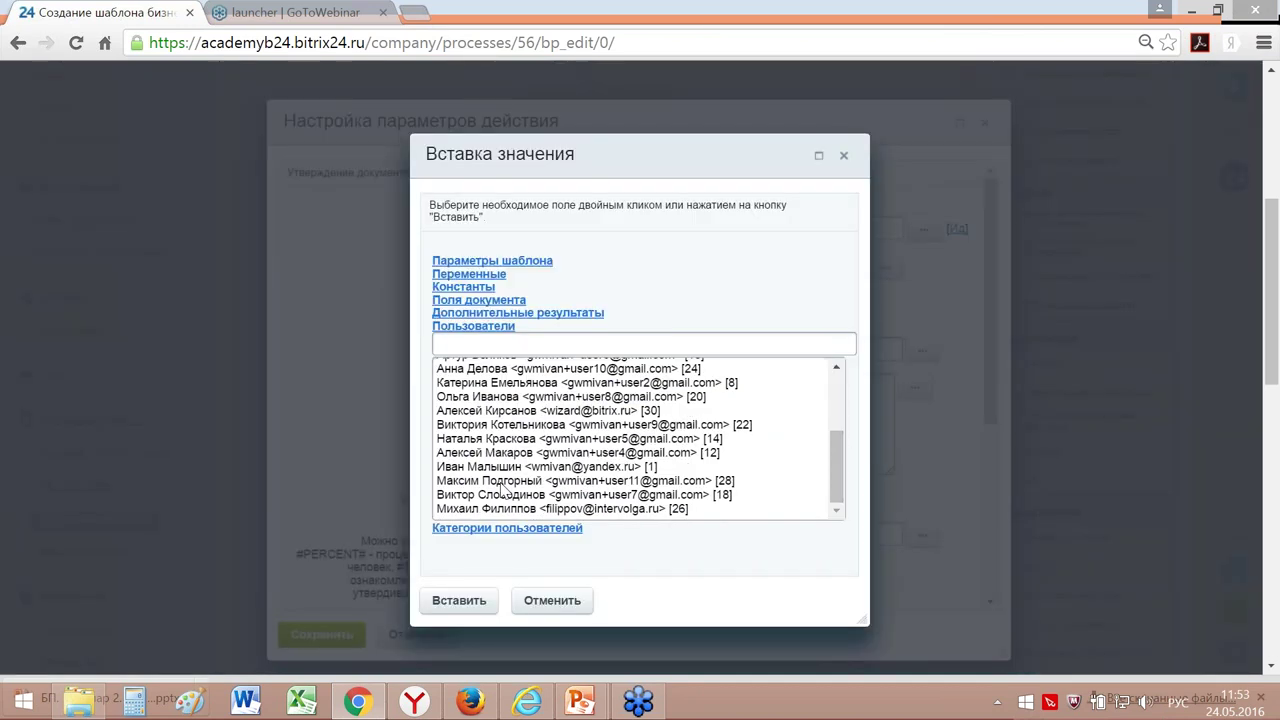
{"action": "left_click", "coordinate": [495, 482]}
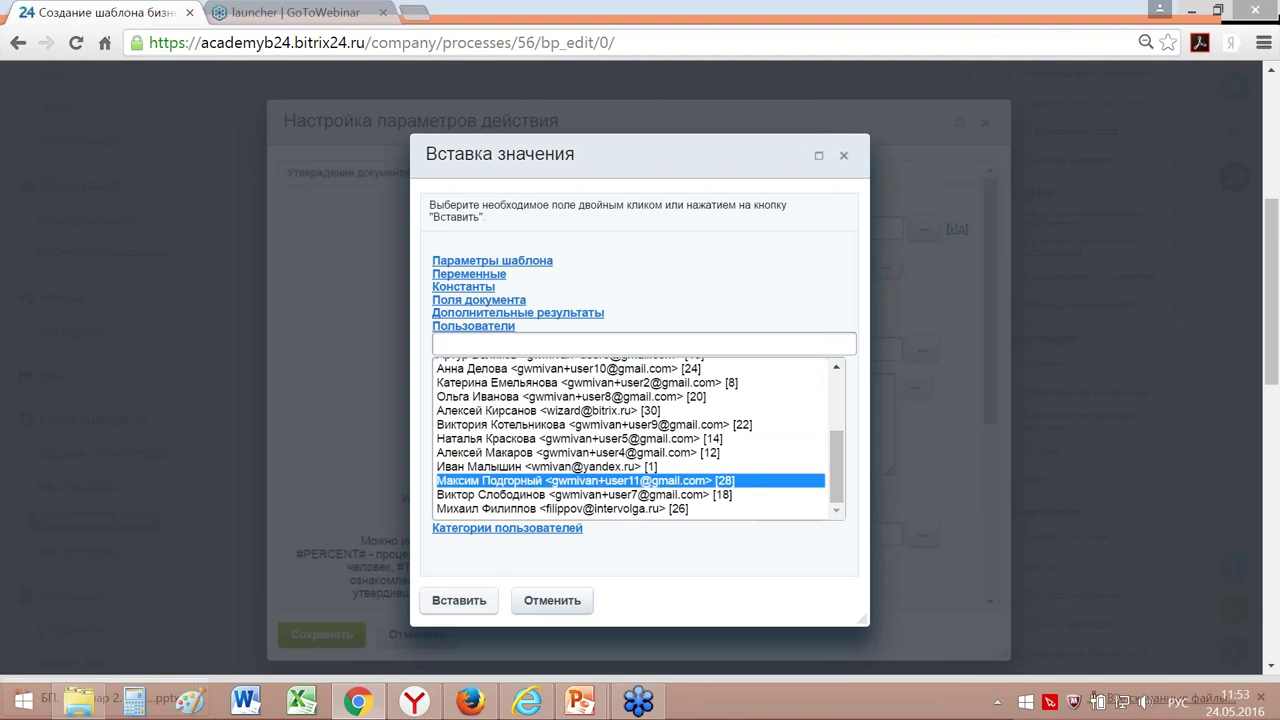
{"action": "left_click", "coordinate": [458, 600]}
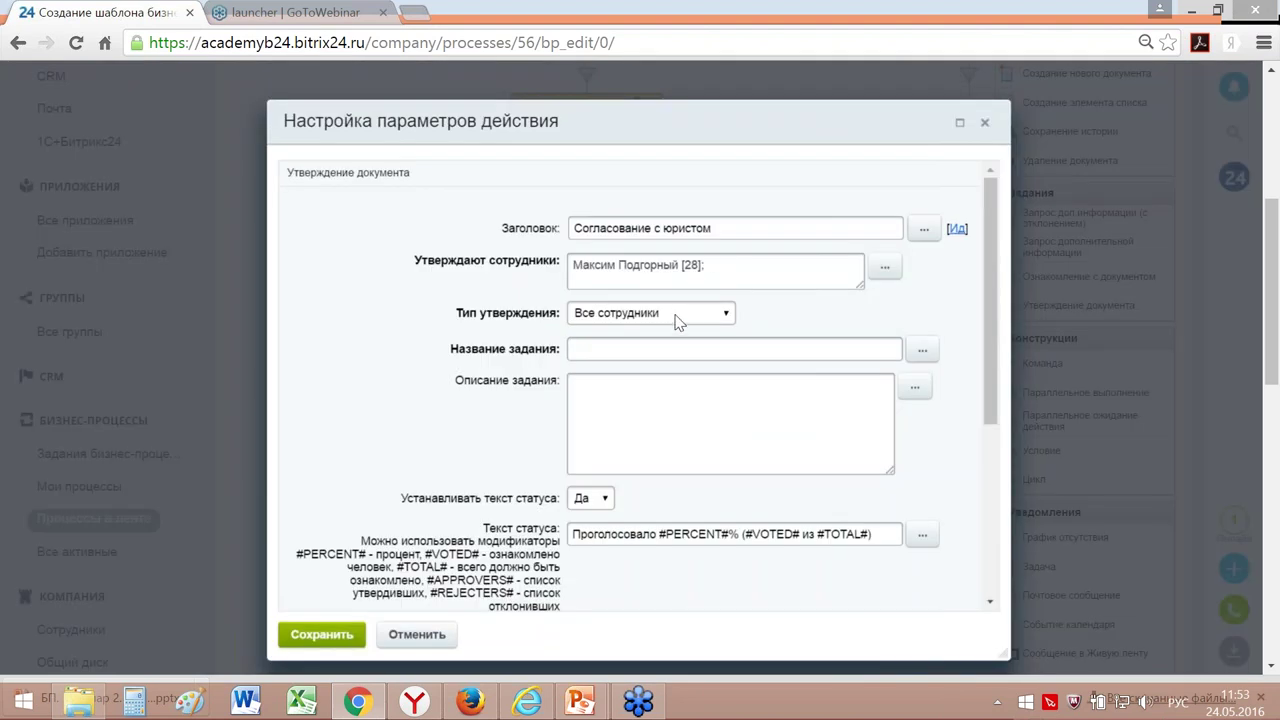
Step: Name the assignment "Согласовать договор" and start its description with the same text plus the "Номер договора" document field
{"action": "left_click", "coordinate": [595, 350]}
{"action": "type", "text": "Согласовать договор"}
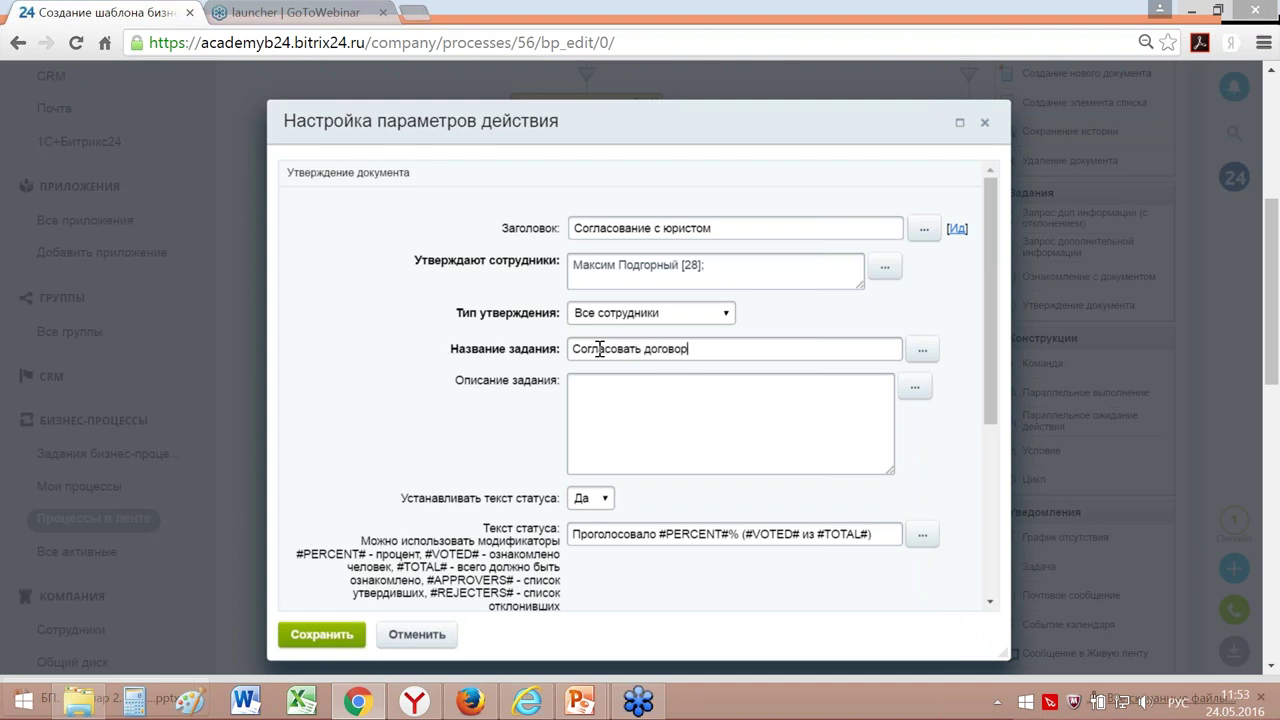
{"action": "left_click", "coordinate": [627, 400]}
{"action": "type", "text": "Согласовать договор"}
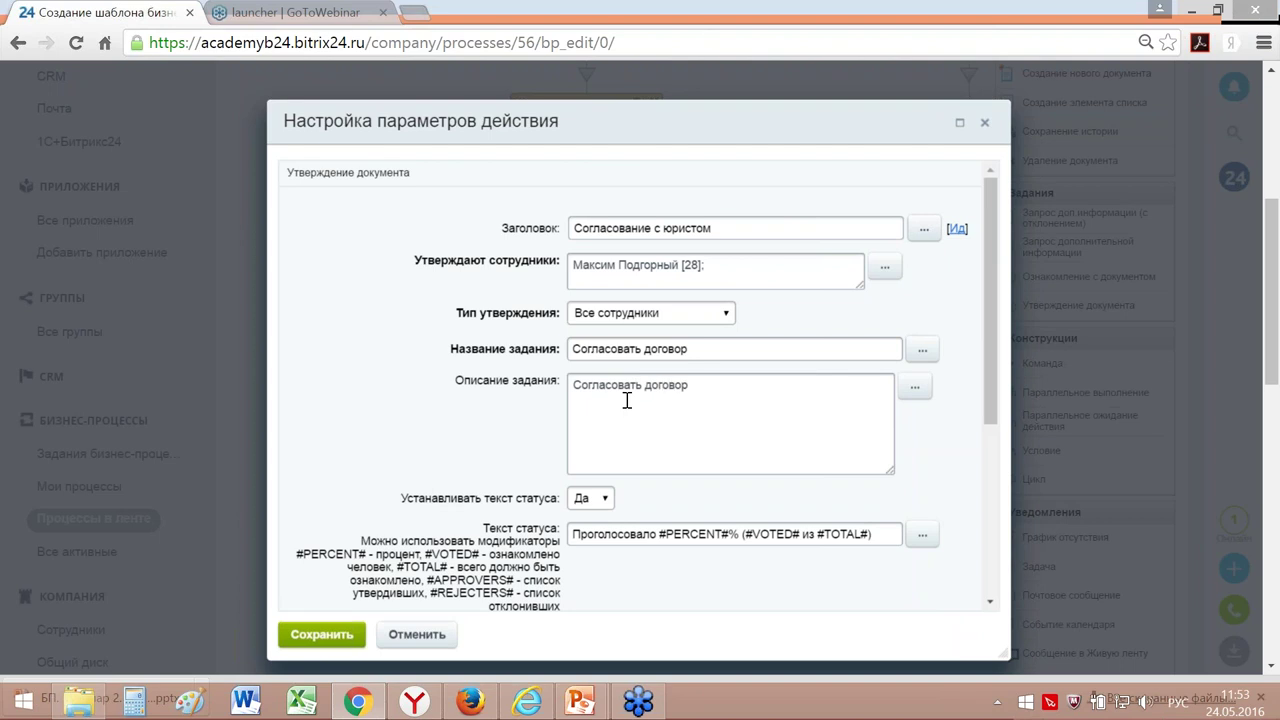
{"action": "left_click", "coordinate": [914, 389]}
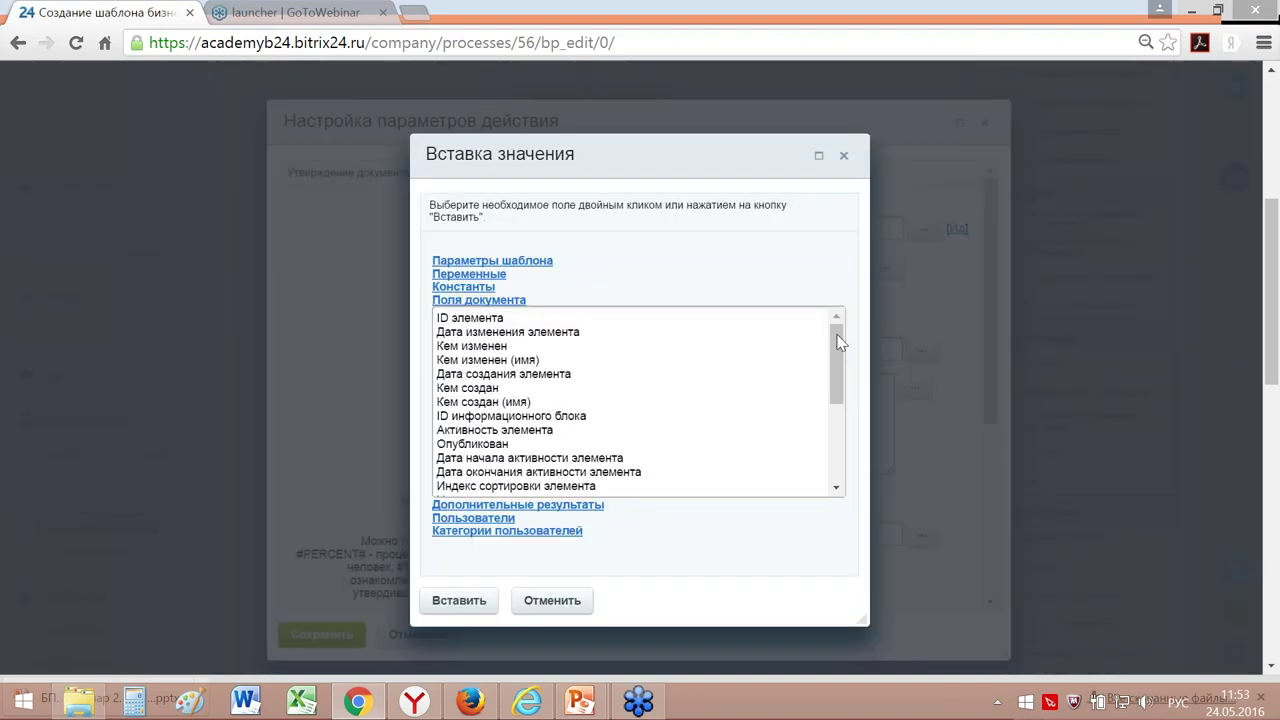
{"action": "scroll", "coordinate": [829, 423], "scroll_direction": "down", "scroll_amount": 3}
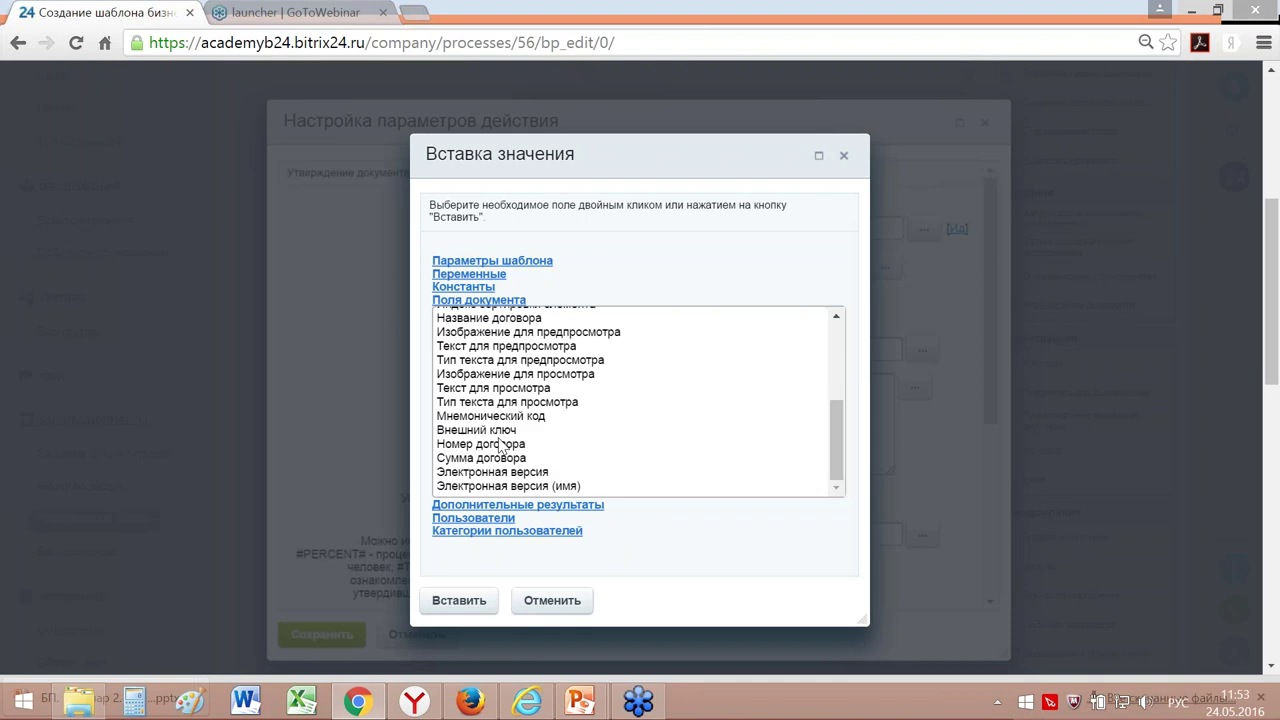
{"action": "left_click", "coordinate": [502, 444]}
{"action": "left_click", "coordinate": [459, 600]}
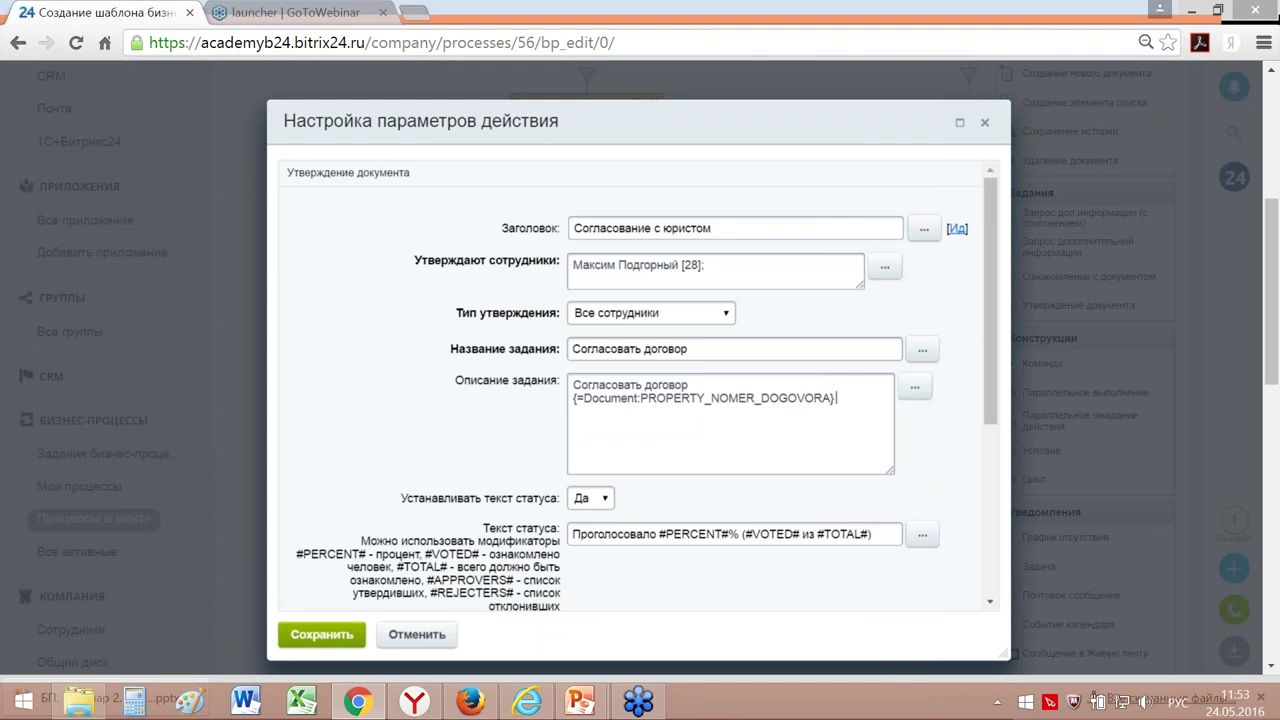
Step: Continue the assignment description with "с клиентом на сумму", the "Сумма договора" document field and "руб."
{"action": "type", "text": "с клиентом на сумму"}
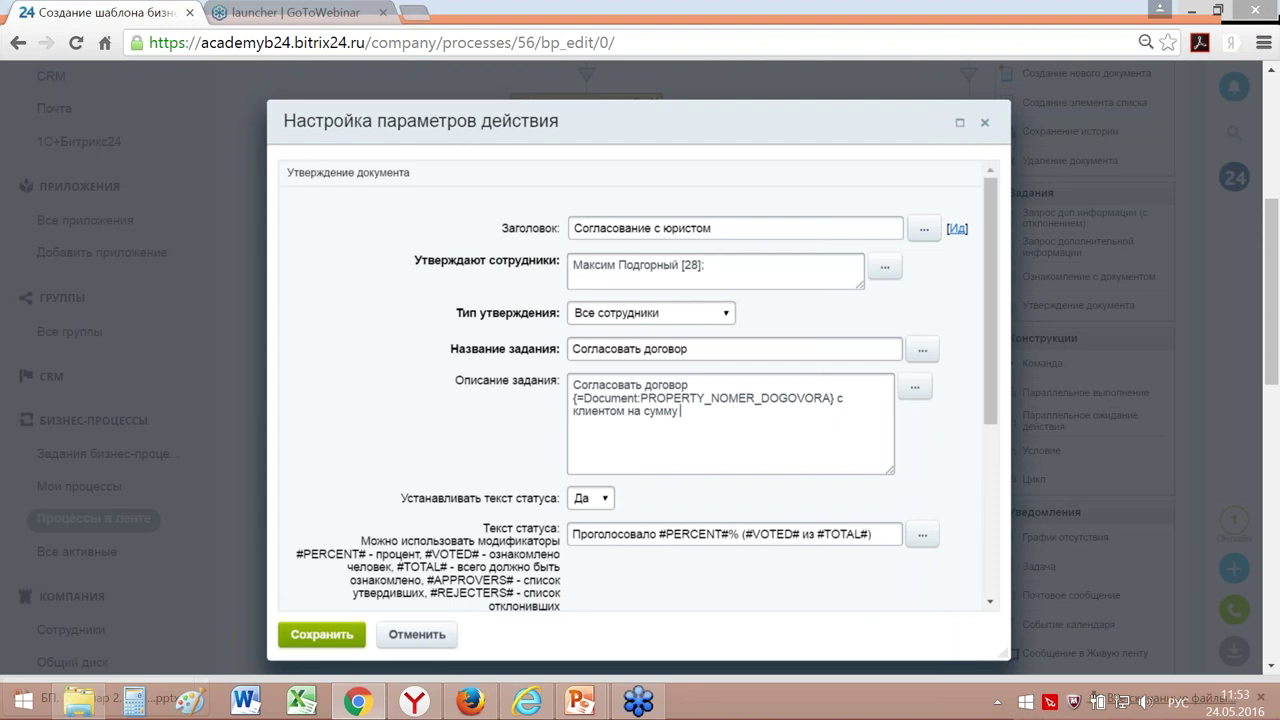
{"action": "left_click", "coordinate": [914, 387]}
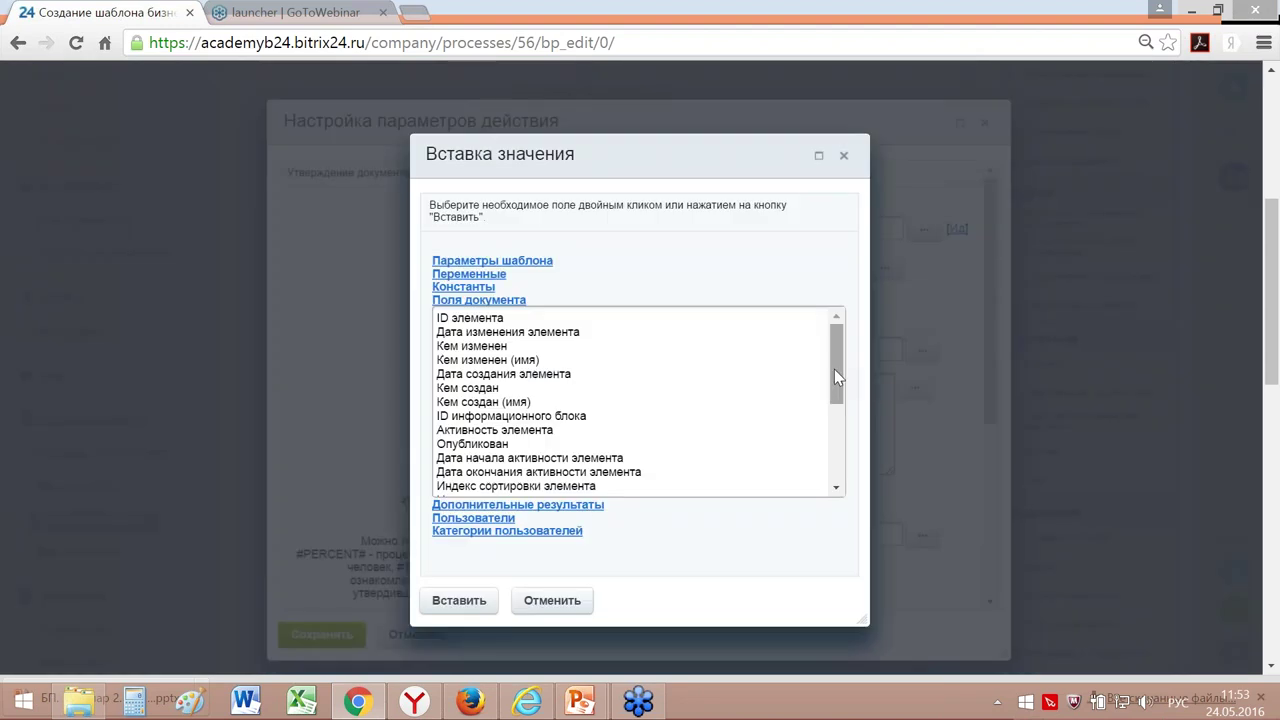
{"action": "left_click_drag", "start_coordinate": [836, 369], "coordinate": [836, 445]}
{"action": "left_click", "coordinate": [481, 458]}
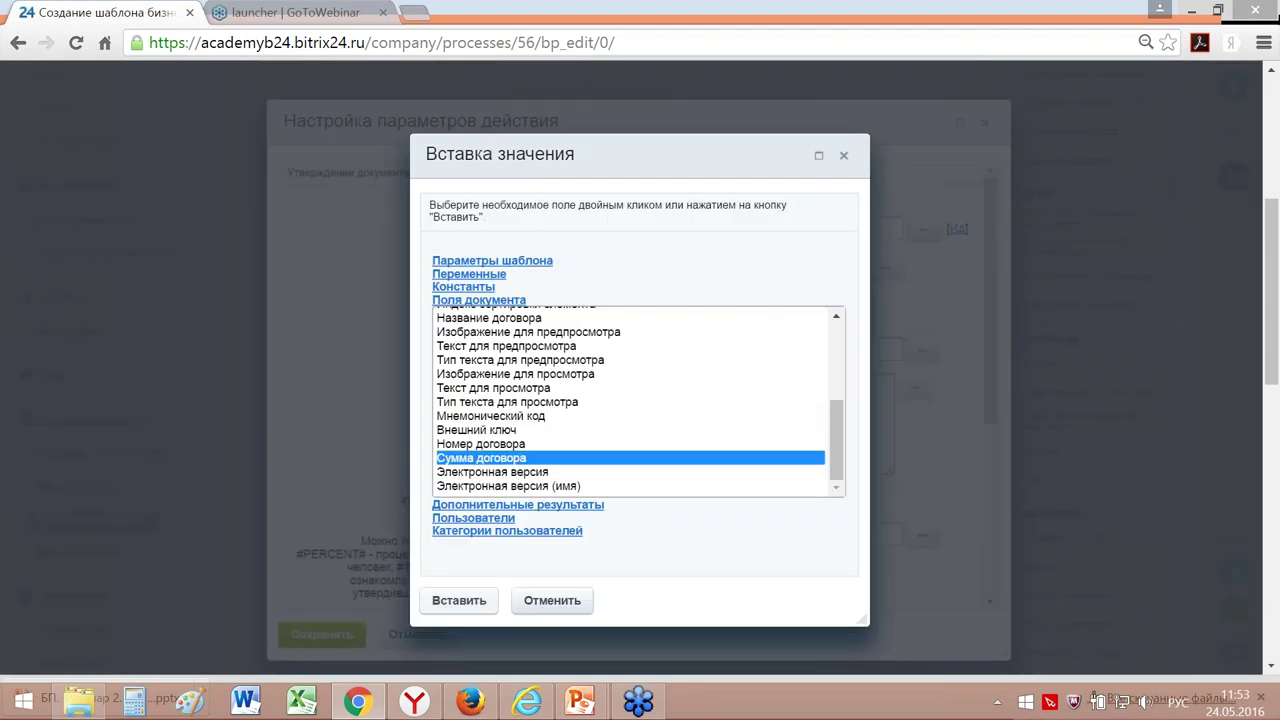
{"action": "left_click", "coordinate": [455, 598]}
{"action": "type", "text": "руб."}
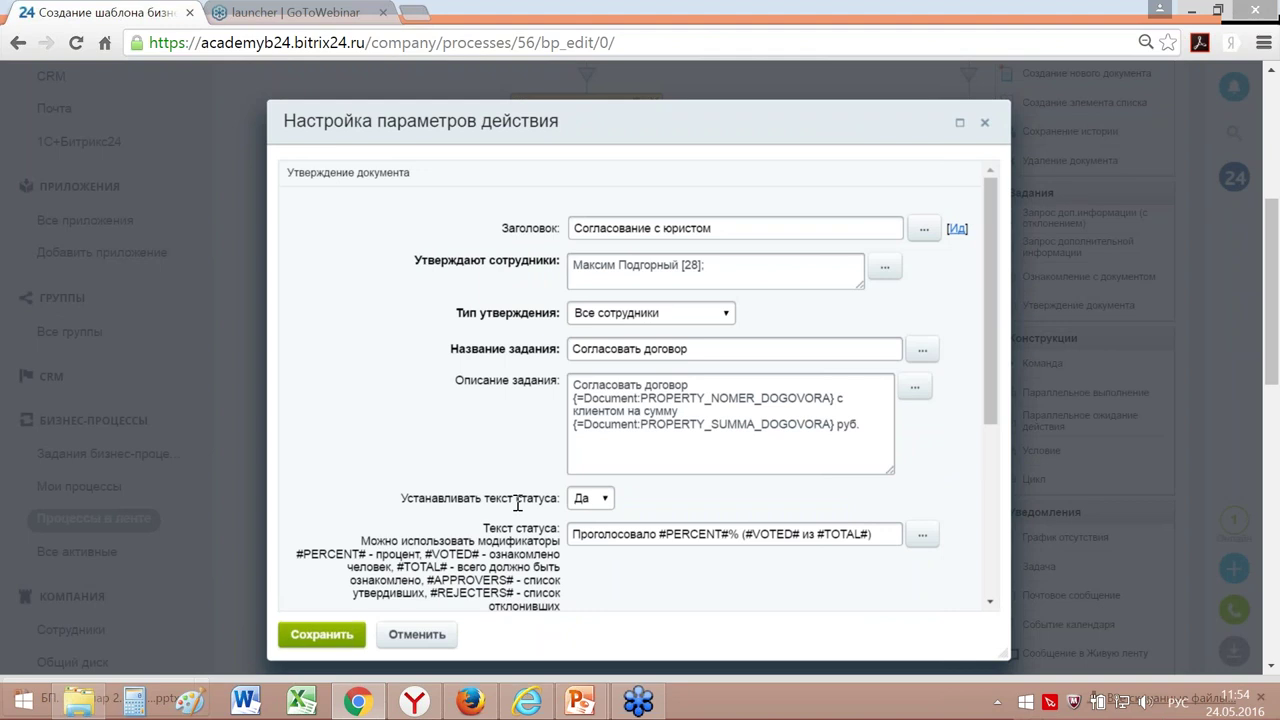
Step: Change the approval's status text to "Согласовал (#VOTED# из #TOTAL#)"
{"action": "double_click", "coordinate": [613, 535]}
{"action": "type", "text": "Согласовал"}
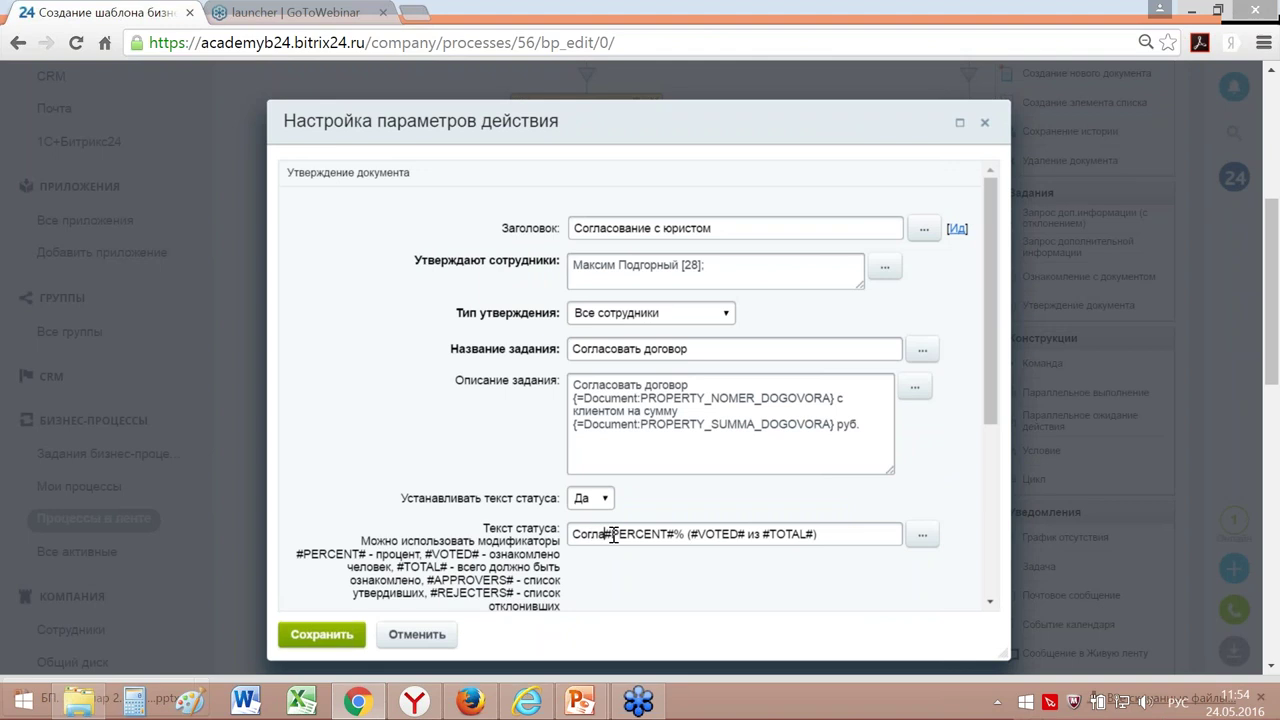
{"action": "key", "text": "shift+Right"}
{"action": "key", "text": "shift+Right"}
{"action": "key", "text": "shift+Right"}
{"action": "key", "text": "shift+Right"}
{"action": "key", "text": "shift+Right"}
{"action": "key", "text": "shift+Right"}
{"action": "key", "text": "shift+Right"}
{"action": "key", "text": "shift+Right"}
{"action": "key", "text": "shift+Right"}
{"action": "key", "text": "shift+Right"}
{"action": "key", "text": "shift+Right"}
{"action": "key", "text": "shift+Right"}
{"action": "key", "text": "shift+Right"}
{"action": "key", "text": "shift+Left"}
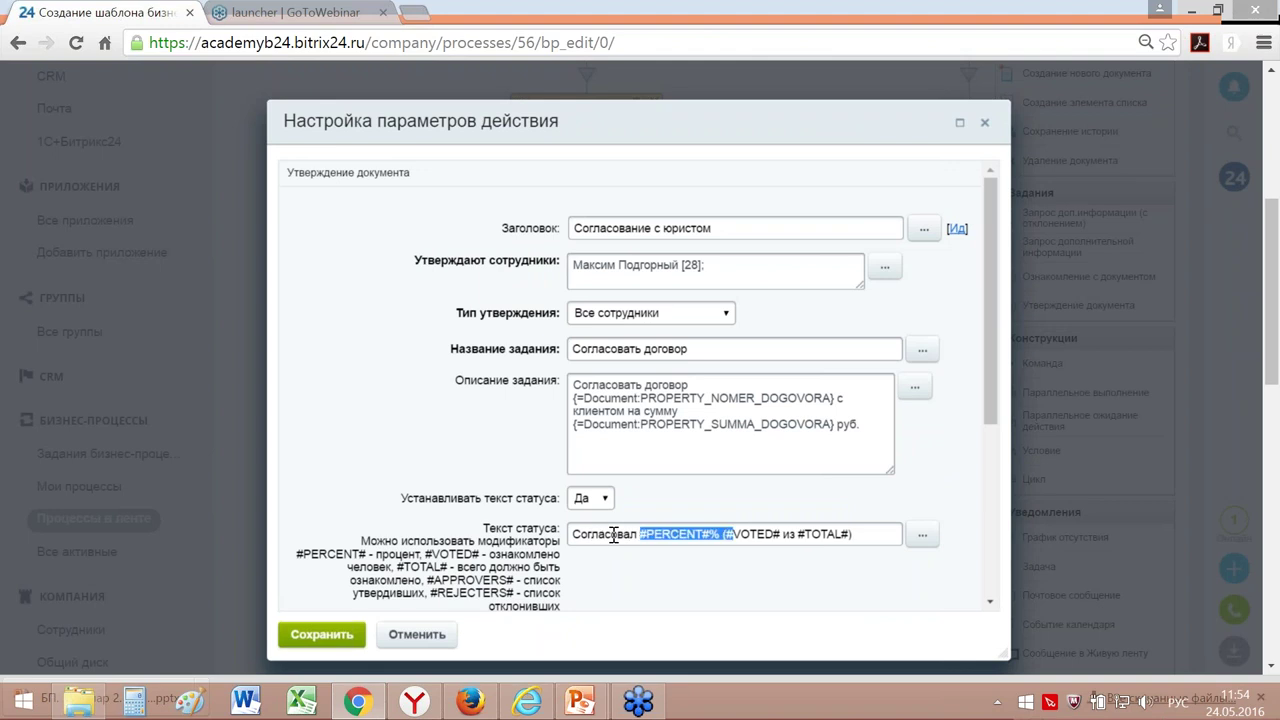
{"action": "key", "text": "shift+Left"}
{"action": "key", "text": "Delete"}
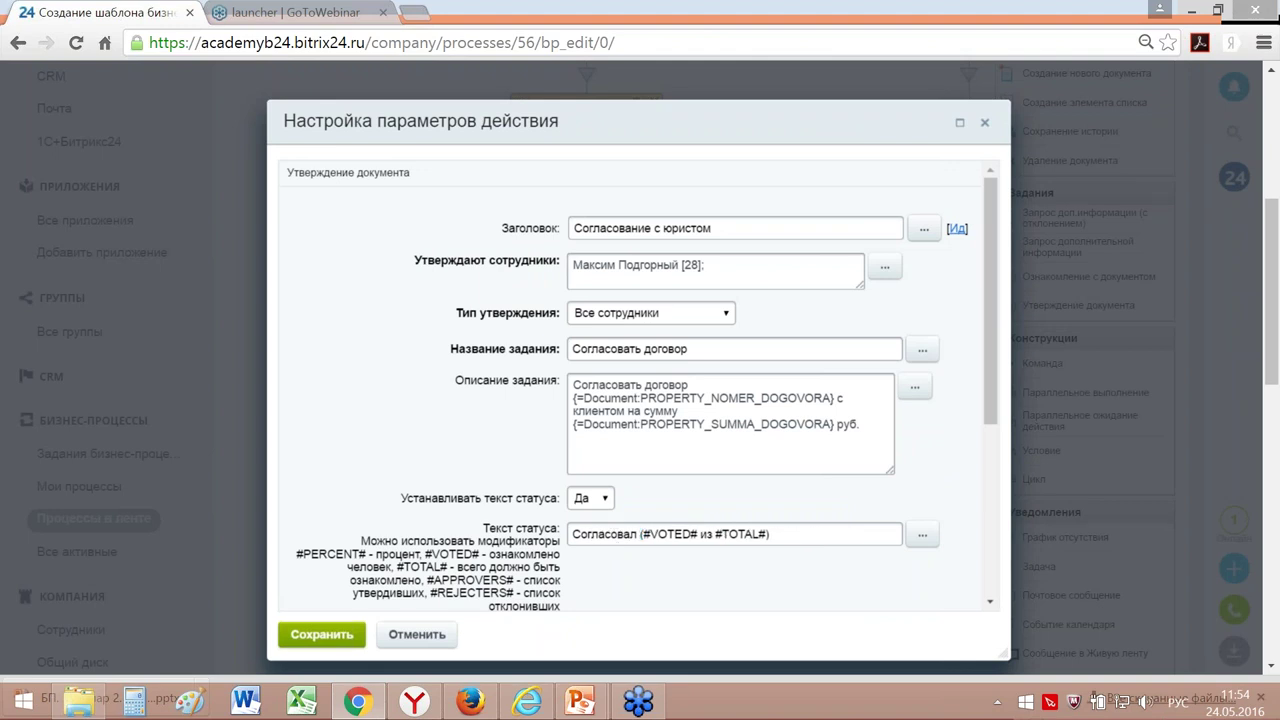
{"action": "scroll", "coordinate": [703, 338], "scroll_direction": "down", "scroll_amount": 3}
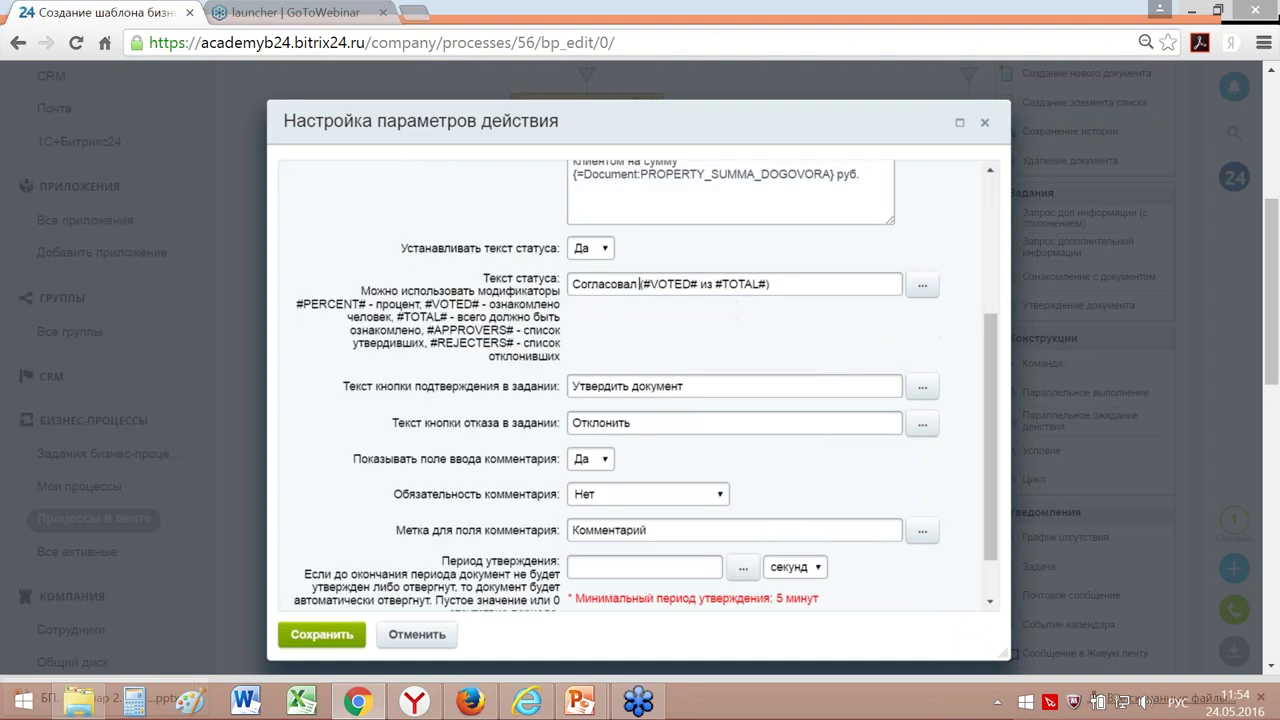
Step: Change the approval's confirmation button text to "Согласовано" and its rejection button text to "Не согласовано"
{"action": "left_click_drag", "start_coordinate": [703, 338], "coordinate": [558, 336]}
{"action": "type", "text": "С"}
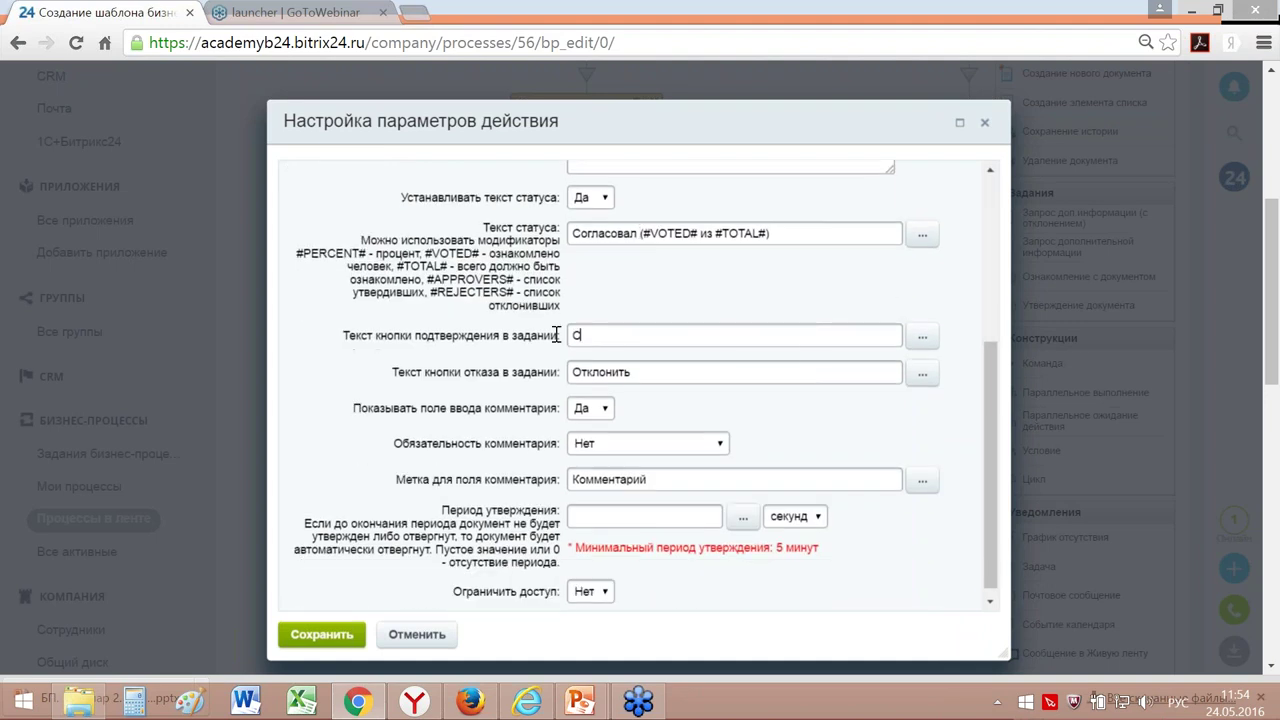
{"action": "type", "text": "огласовано"}
{"action": "double_click", "coordinate": [610, 372]}
{"action": "type", "text": "Не со"}
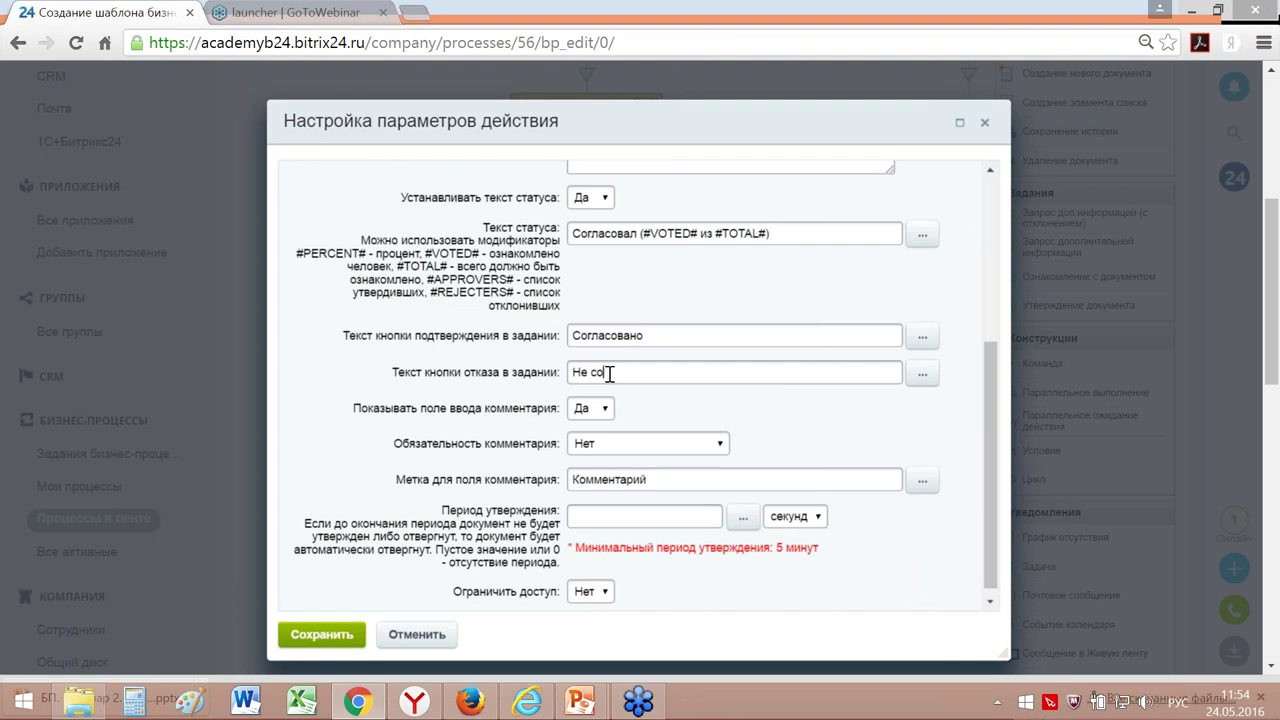
{"action": "type", "text": "гласовано"}
Step: Set "Показывать поле ввода комментария" to "Нет" for the lawyer approval and save its settings
{"action": "left_click", "coordinate": [598, 410]}
{"action": "left_click", "coordinate": [588, 443]}
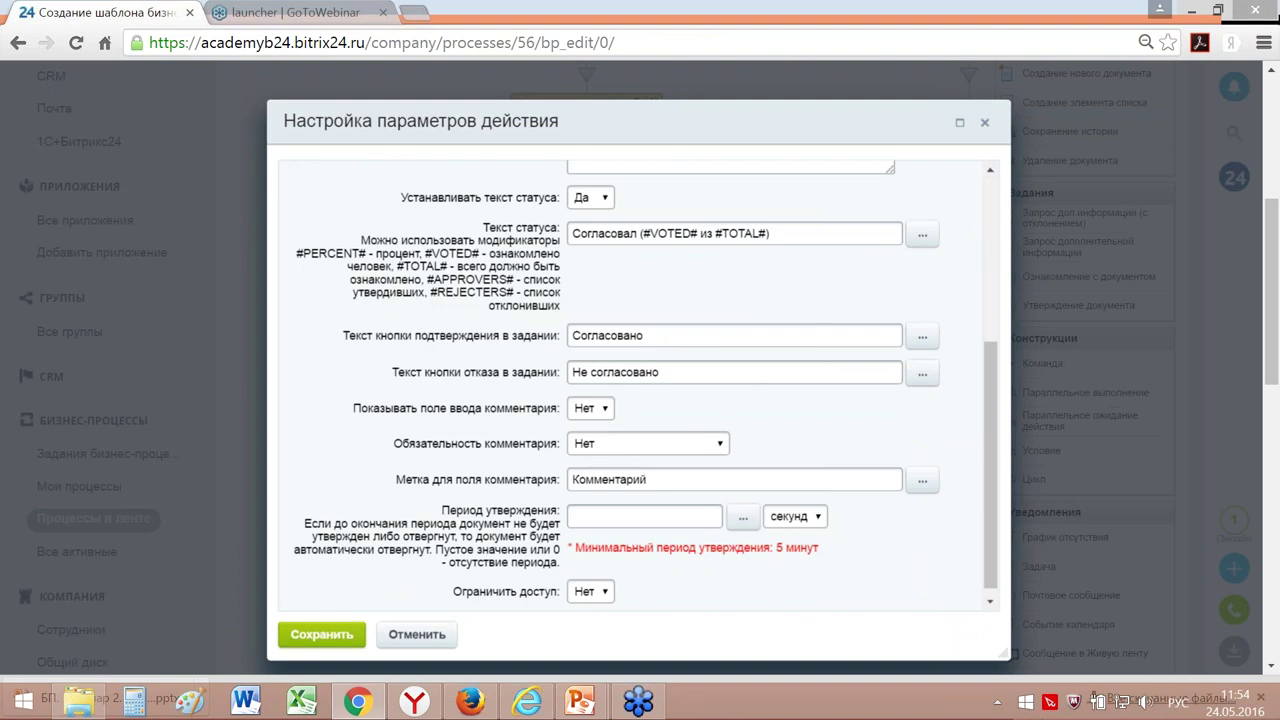
{"action": "left_click", "coordinate": [321, 634]}
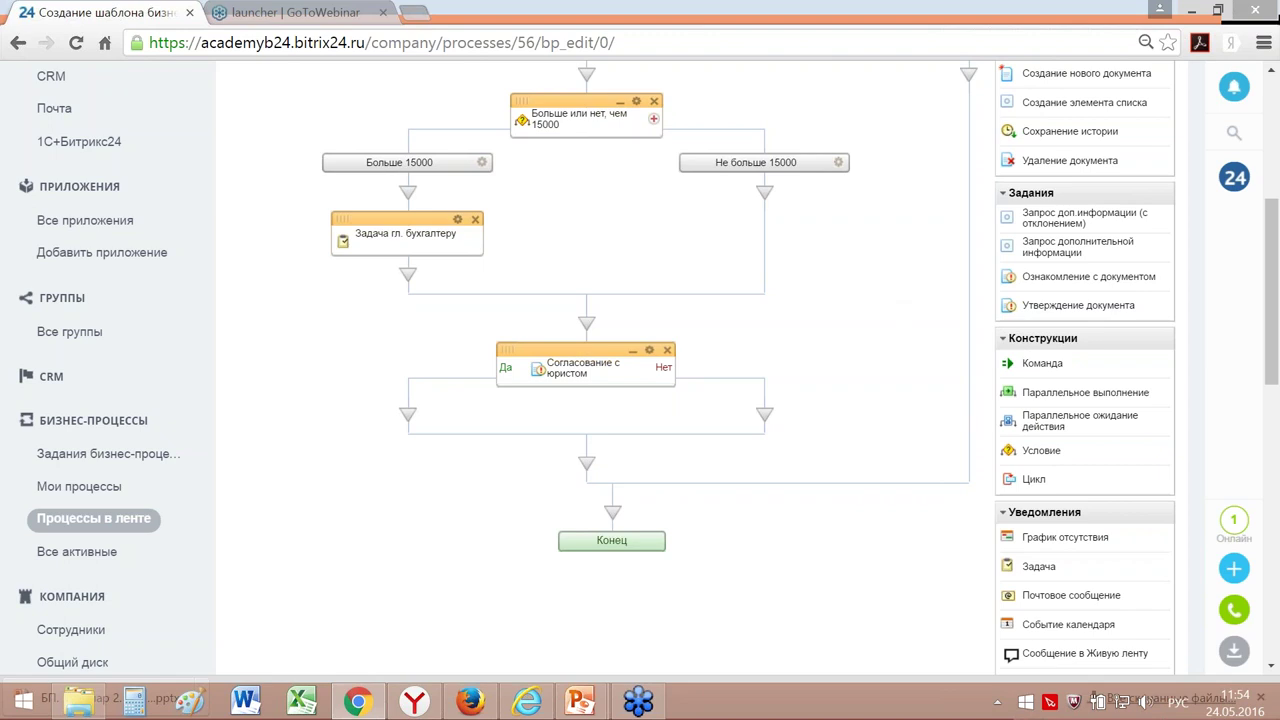
Step: Add a "Задача" action to the "Да" branch of the lawyer approval and title it "Задача менеджеру"
{"action": "scroll", "coordinate": [640, 370], "scroll_direction": "up", "scroll_amount": 1}
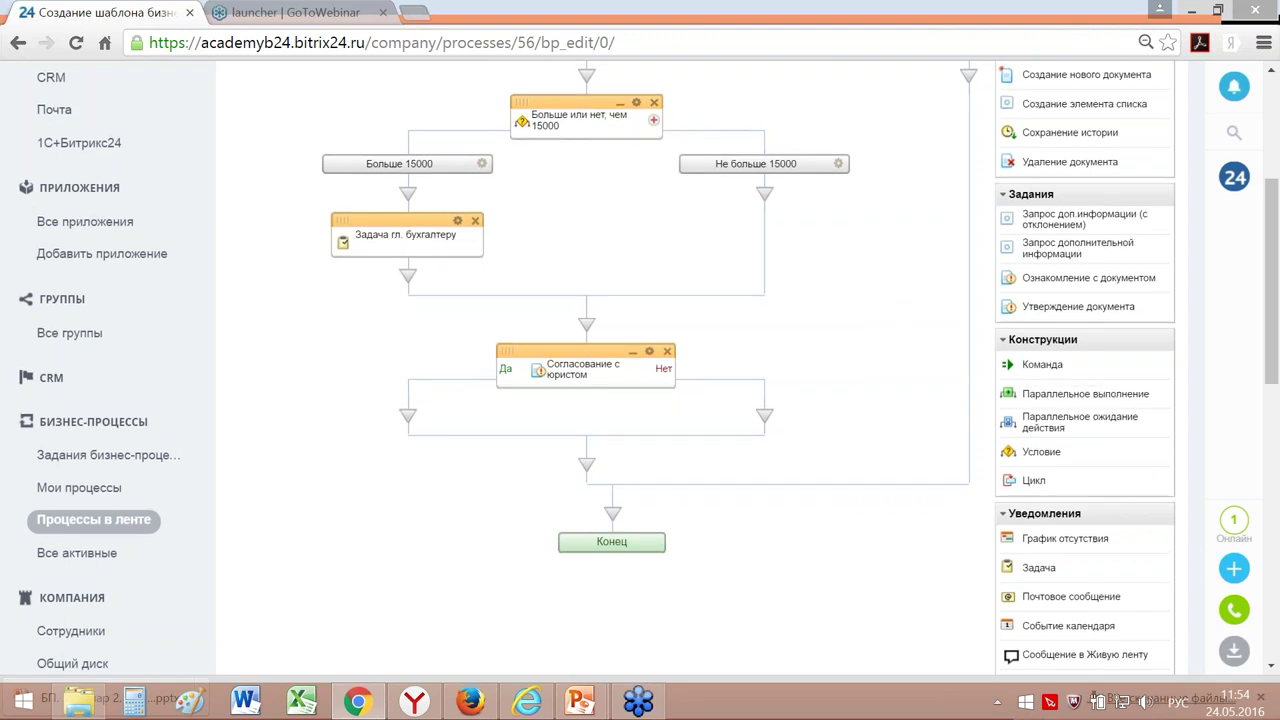
{"action": "scroll", "coordinate": [1080, 443], "scroll_direction": "up", "scroll_amount": 1}
{"action": "scroll", "coordinate": [1080, 443], "scroll_direction": "down", "scroll_amount": 2}
{"action": "left_click_drag", "start_coordinate": [1039, 466], "coordinate": [410, 314]}
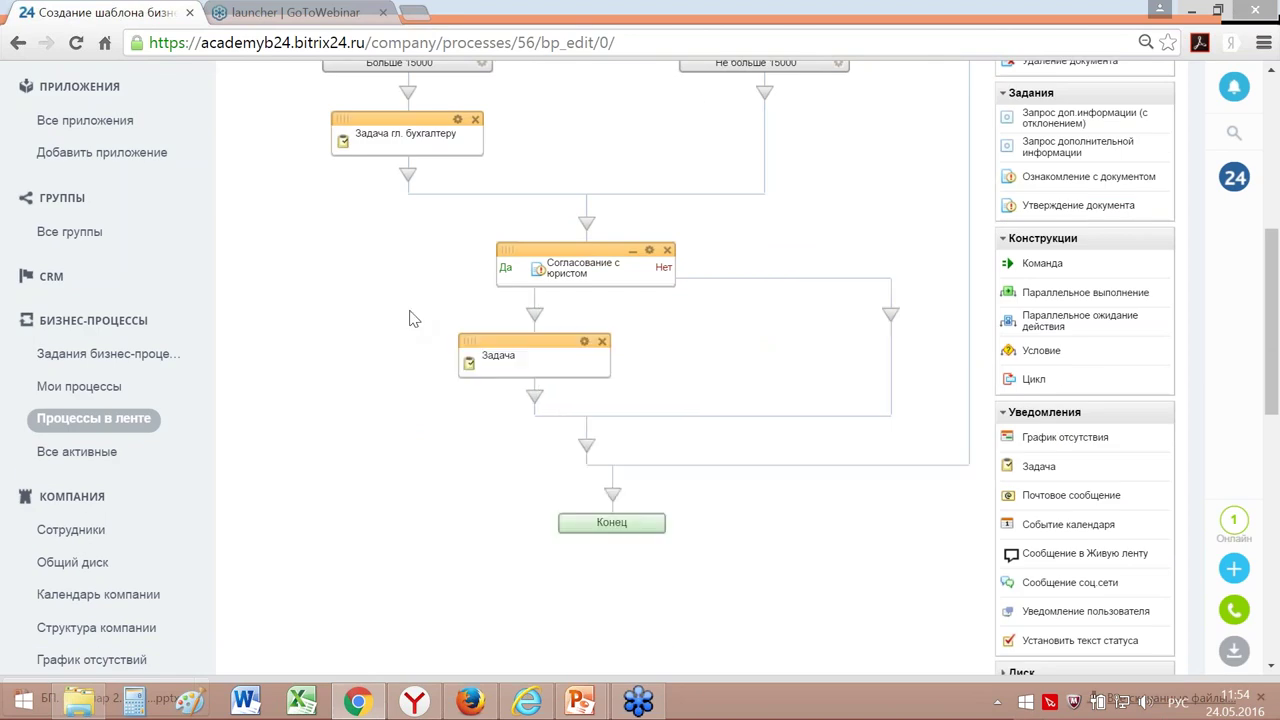
{"action": "left_click", "coordinate": [584, 342]}
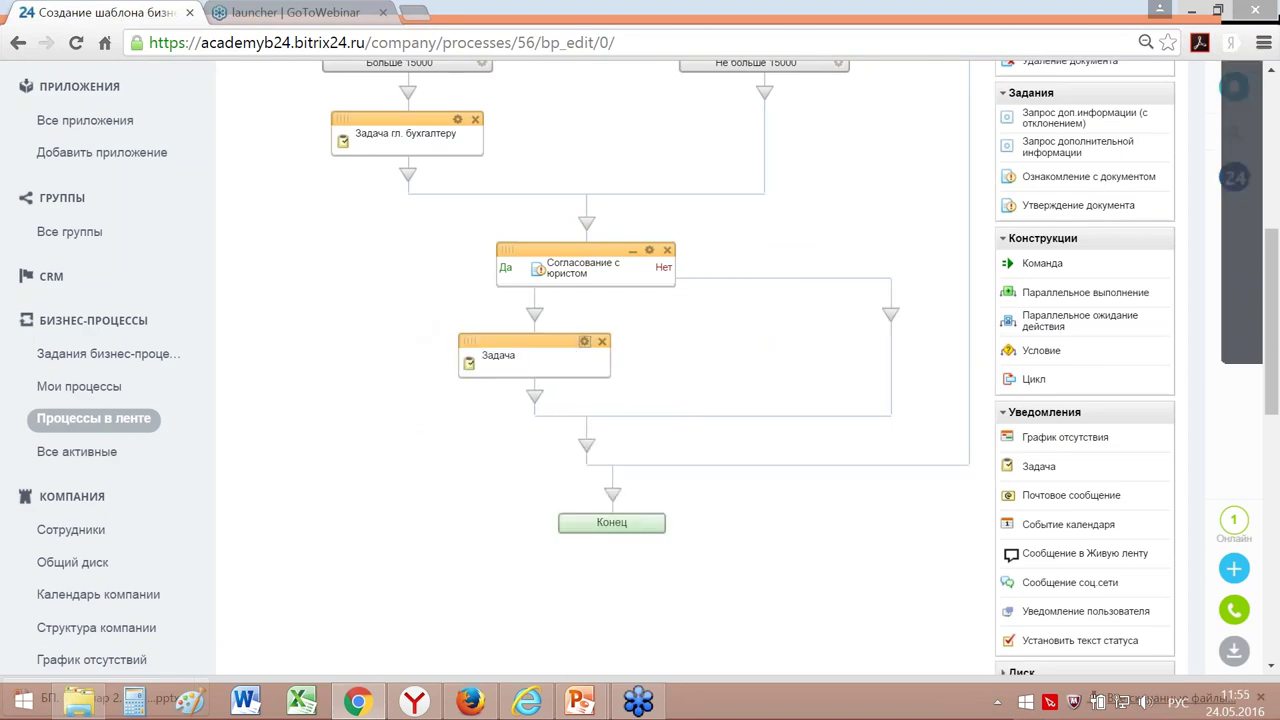
{"action": "type", "text": "менеджеру"}
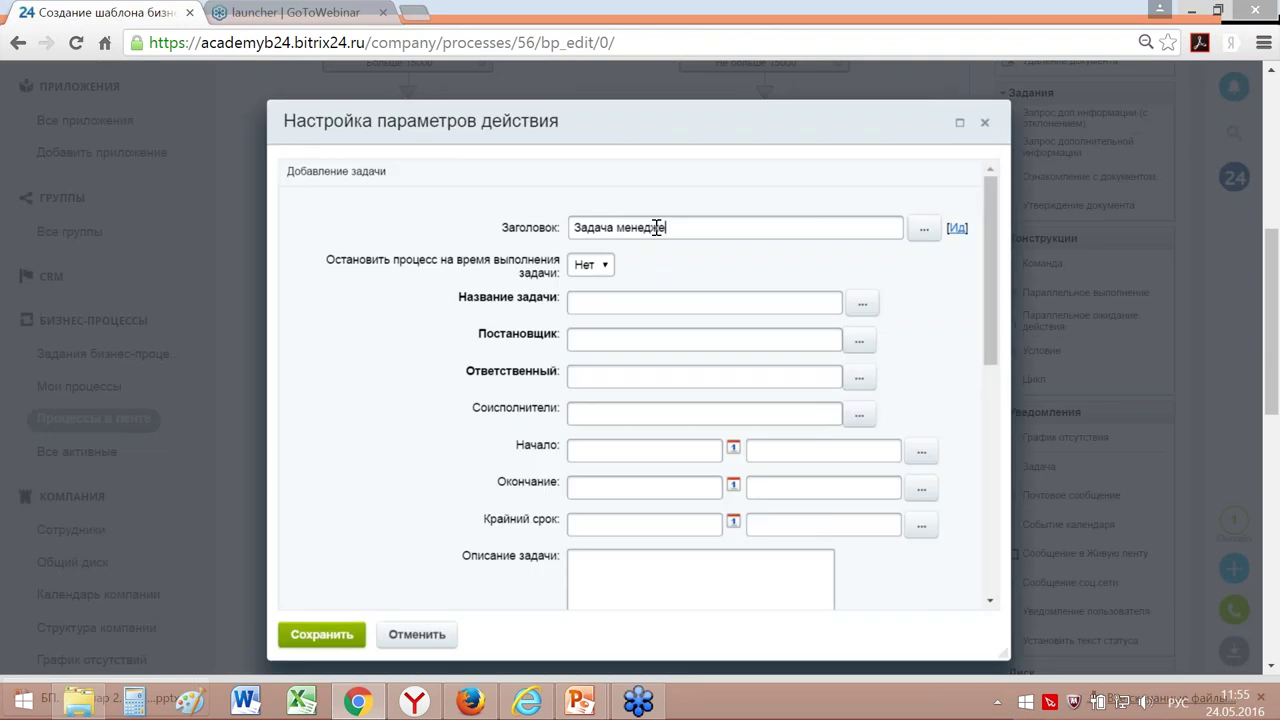
Step: Make the process stop while the task is performed and name the task "Подписать договор и отправить клиенту"
{"action": "left_click", "coordinate": [588, 264]}
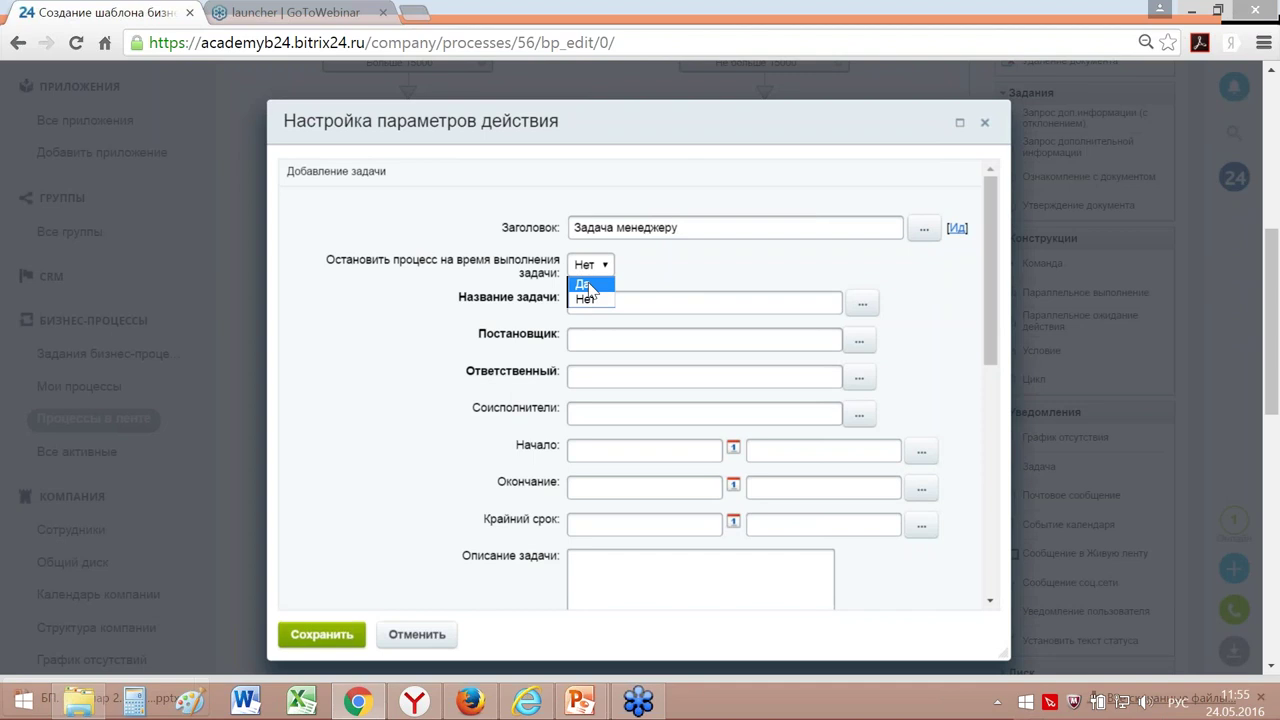
{"action": "left_click", "coordinate": [590, 285]}
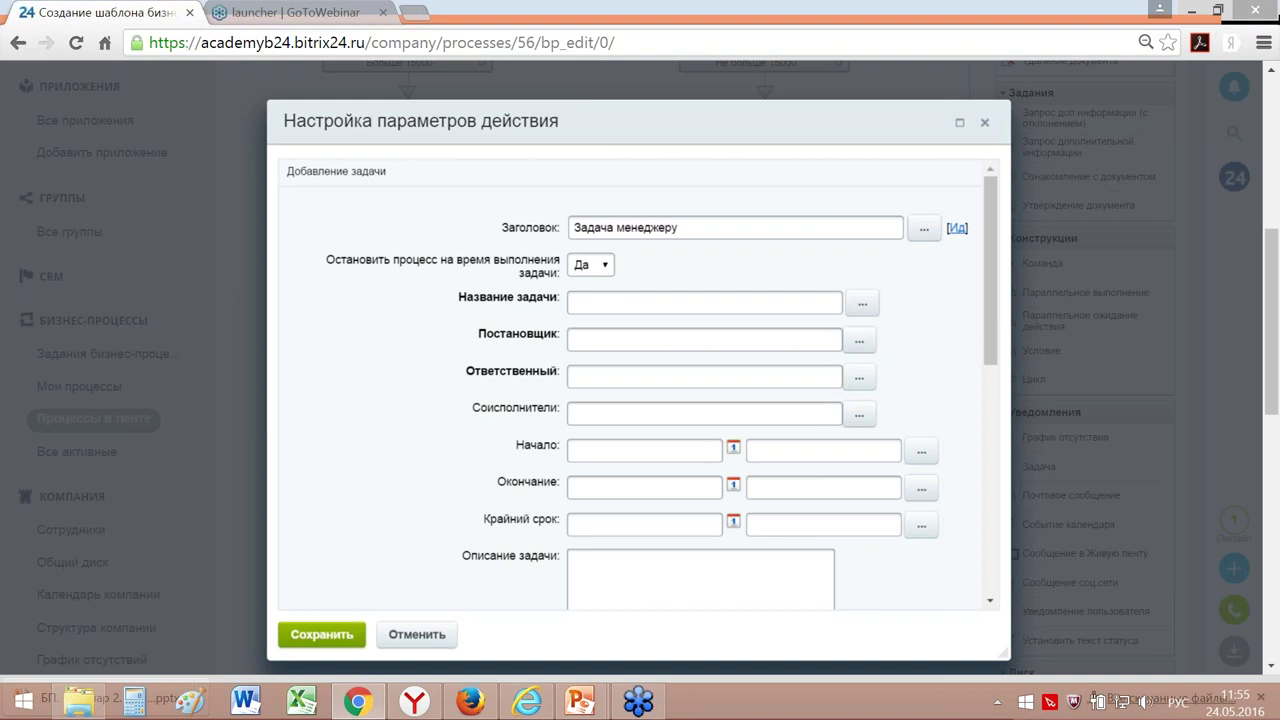
{"action": "type", "text": "Подписать договор и о"}
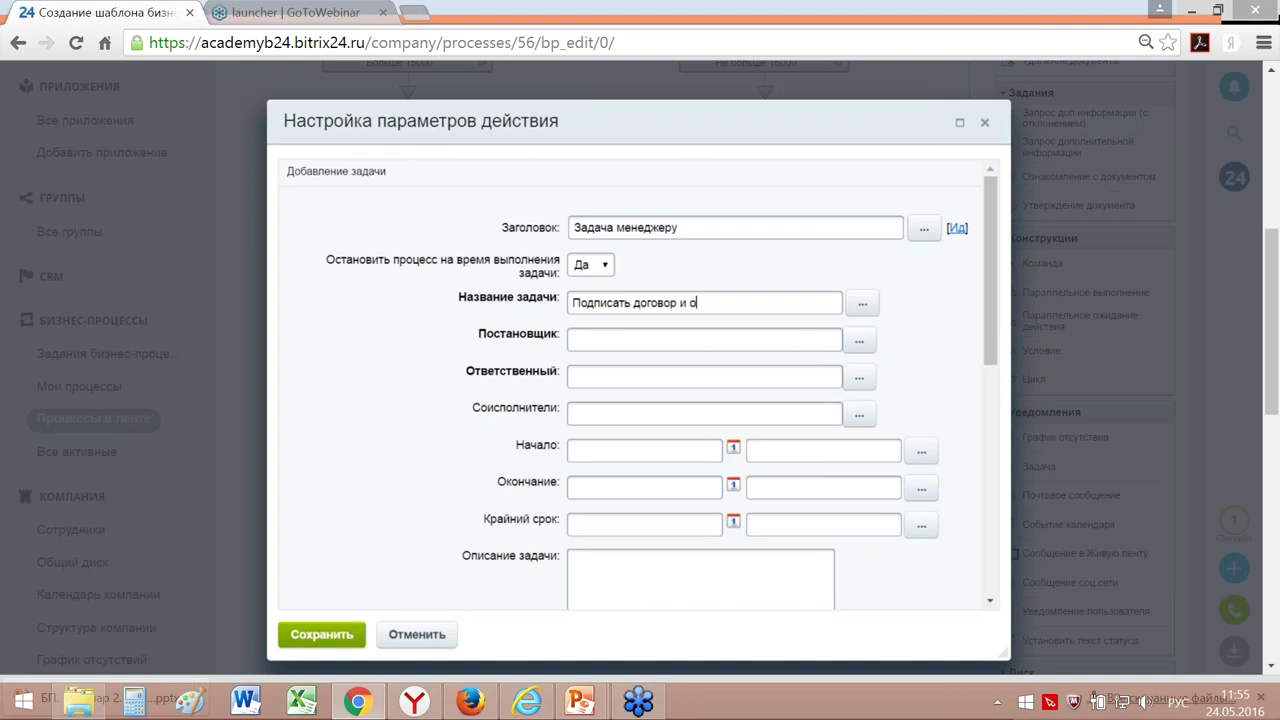
{"action": "type", "text": "тправить клиенту"}
Step: Fill the task's "Постановщик" field with the assigning employee's name from the list of portal users
{"action": "left_click", "coordinate": [625, 344]}
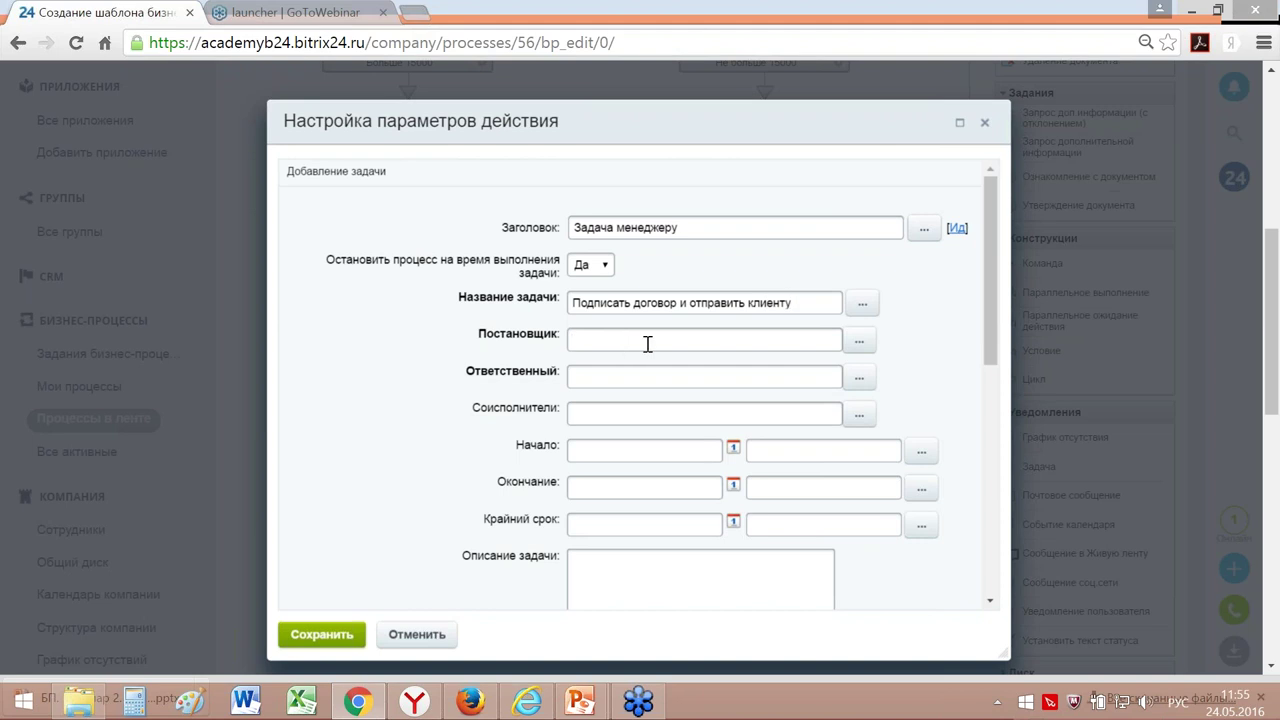
{"action": "left_click", "coordinate": [858, 345]}
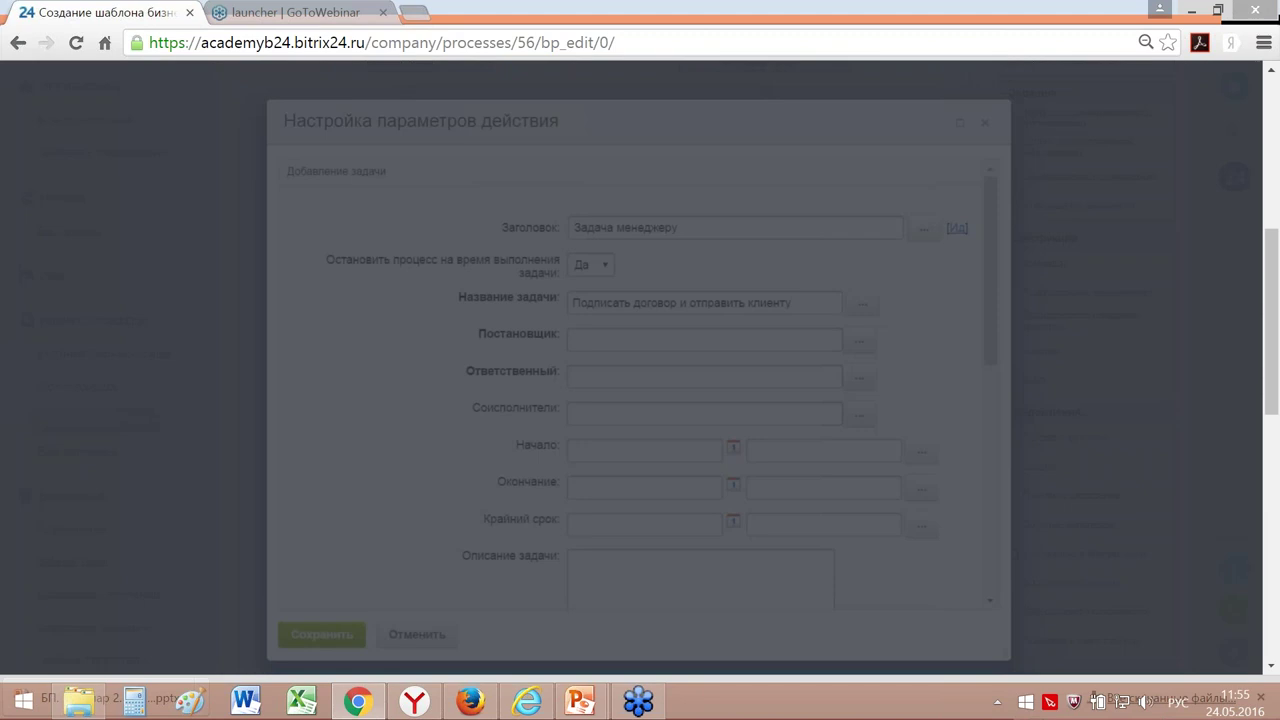
{"action": "scroll", "coordinate": [640, 440], "scroll_direction": "down", "scroll_amount": 3}
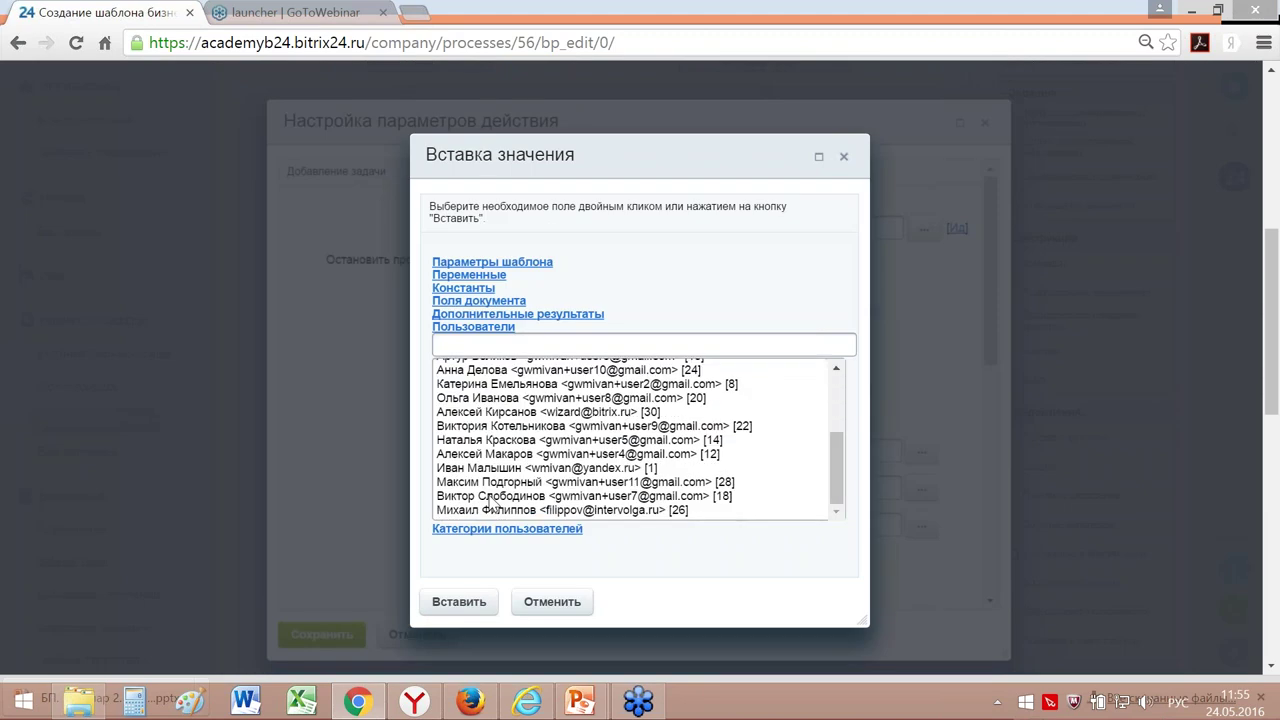
{"action": "left_click", "coordinate": [497, 496]}
{"action": "left_click", "coordinate": [459, 601]}
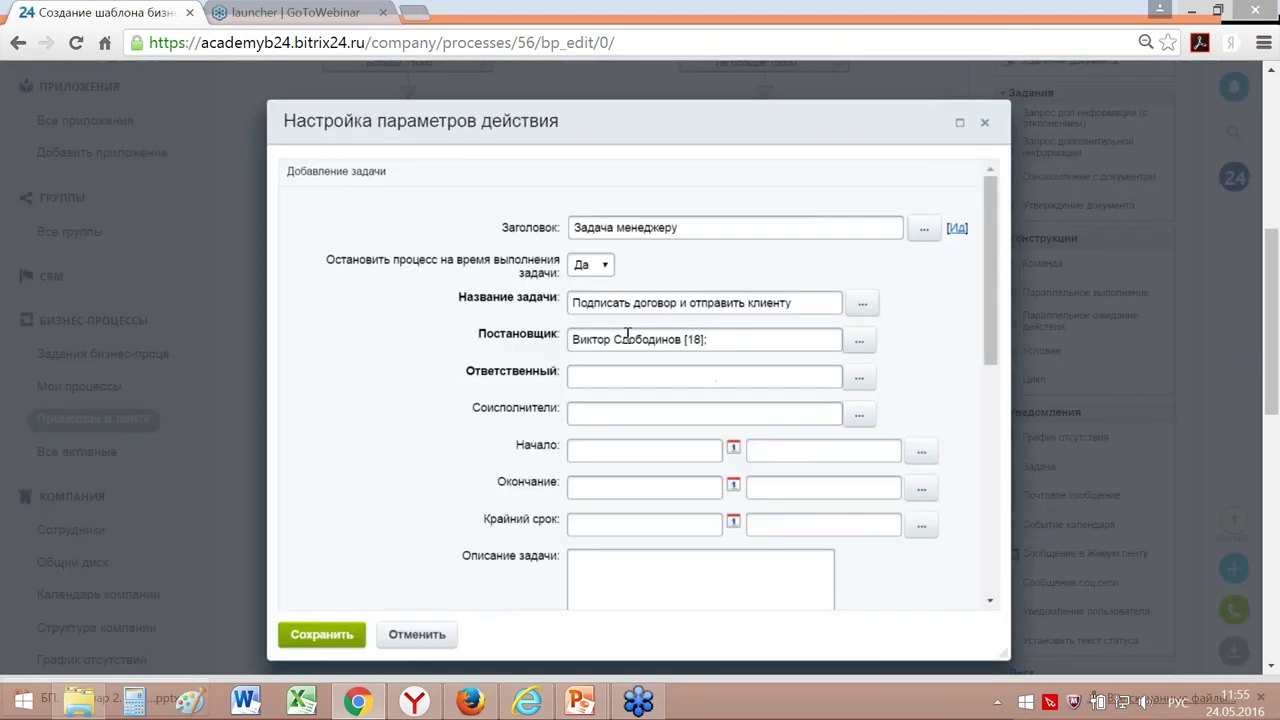
Step: Set "Автор" as the task's "Ответственный"
{"action": "left_click", "coordinate": [597, 376]}
{"action": "left_click", "coordinate": [858, 377]}
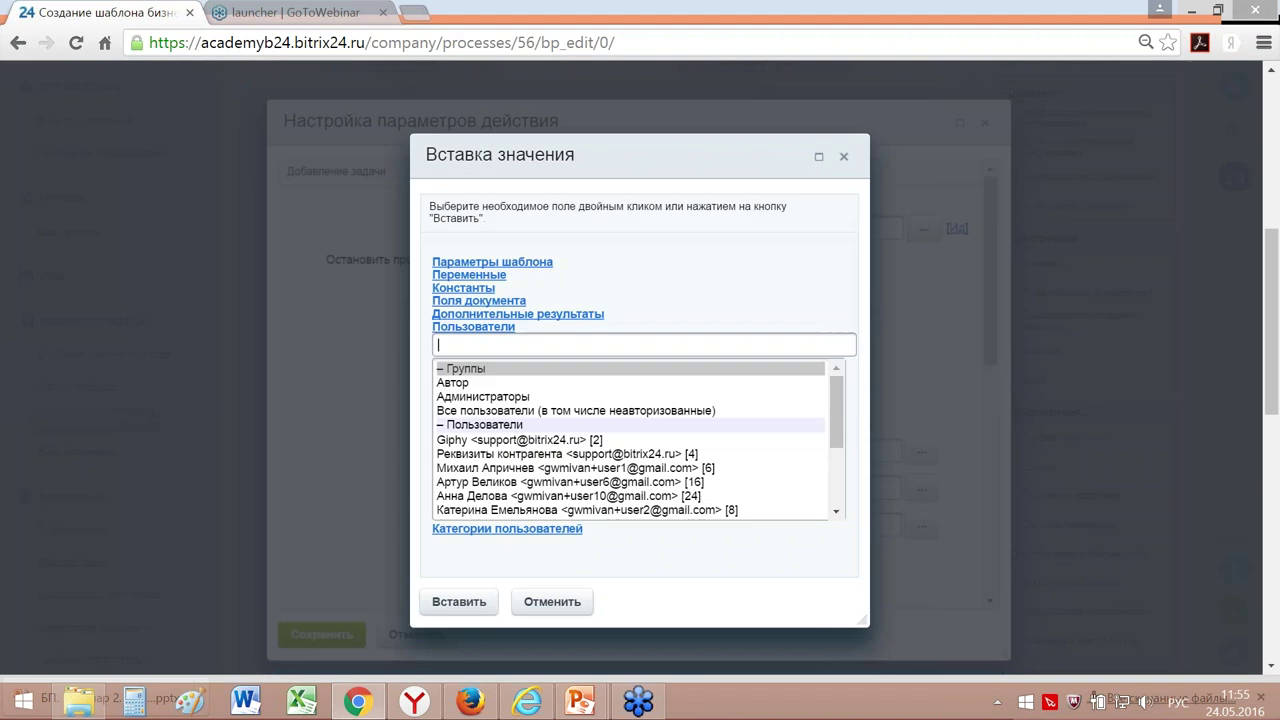
{"action": "left_click", "coordinate": [482, 386]}
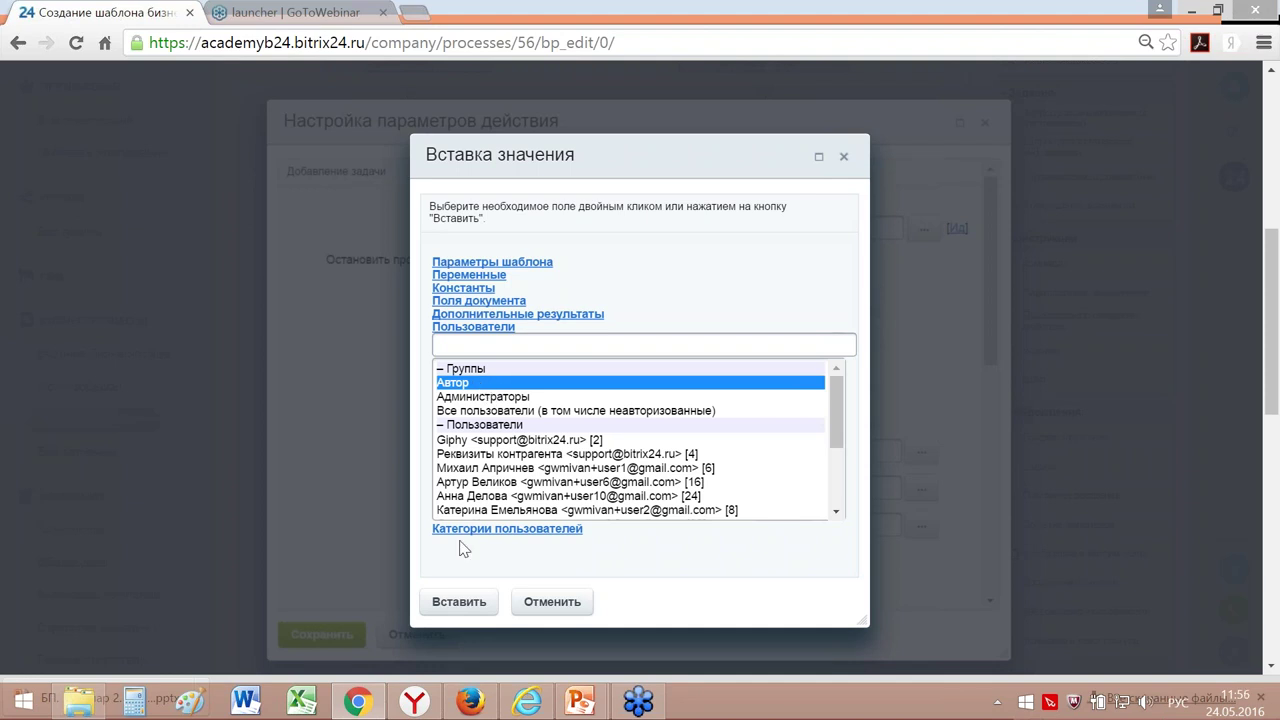
{"action": "left_click", "coordinate": [458, 601]}
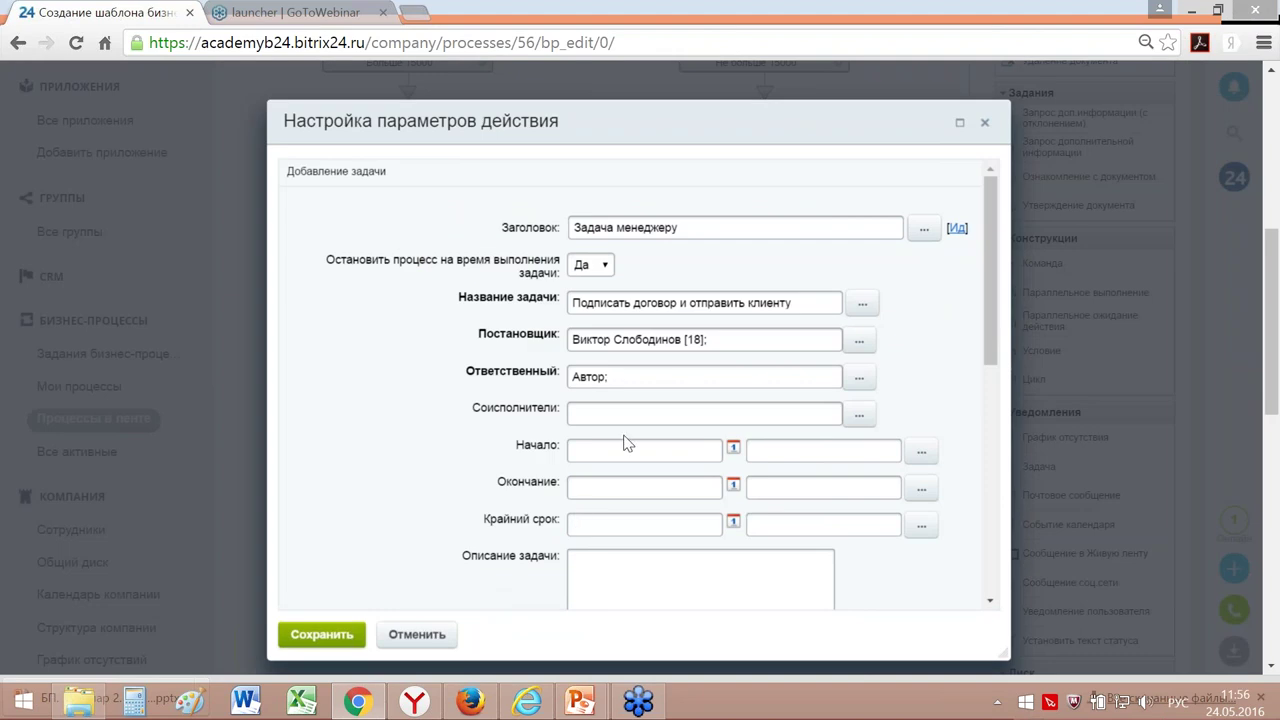
Step: Start the task description with "Подписать договор" followed by the "Номер договора" document field
{"action": "scroll", "coordinate": [623, 437], "scroll_direction": "down", "scroll_amount": 1}
{"action": "scroll", "coordinate": [623, 443], "scroll_direction": "down", "scroll_amount": 4}
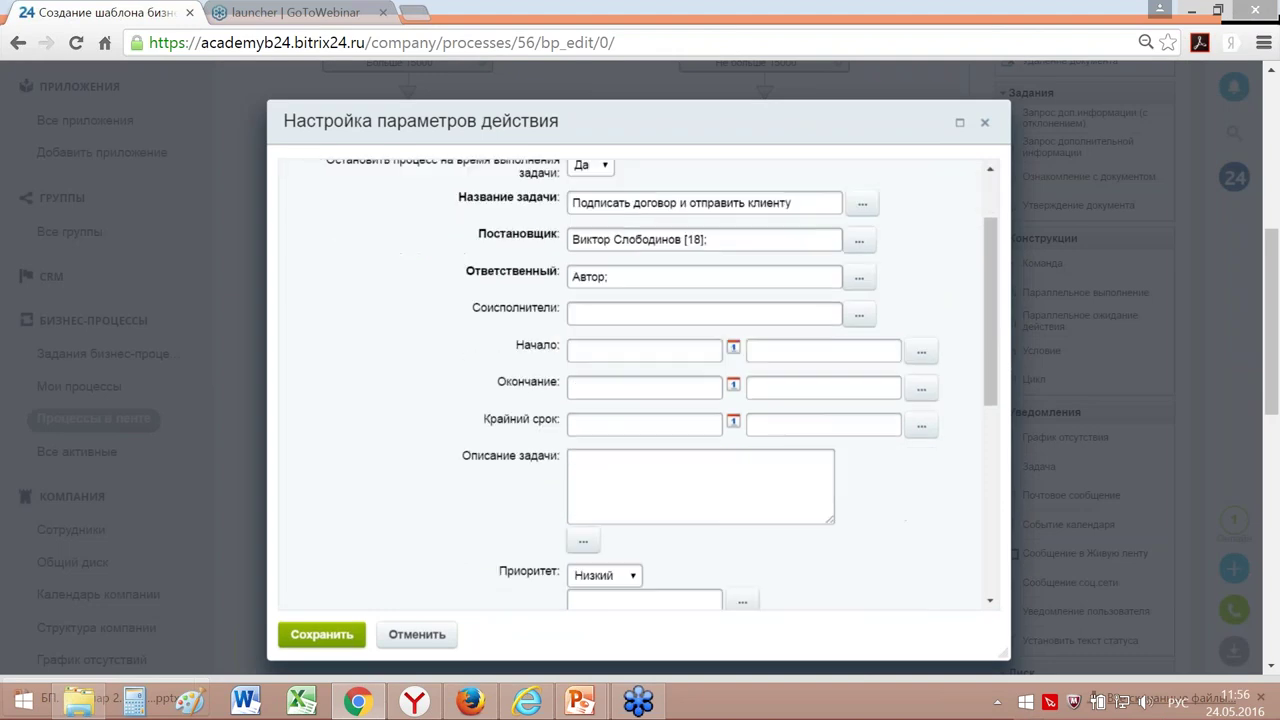
{"action": "left_click", "coordinate": [595, 358]}
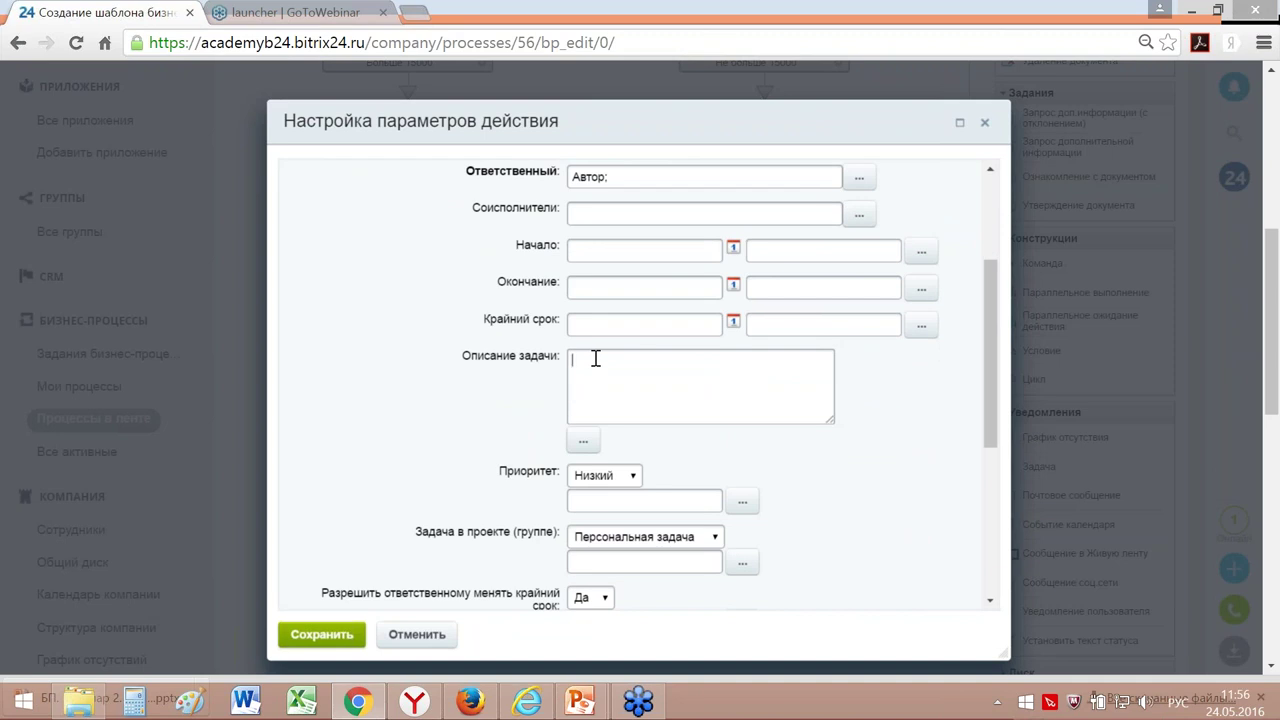
{"action": "type", "text": "Подписать договор"}
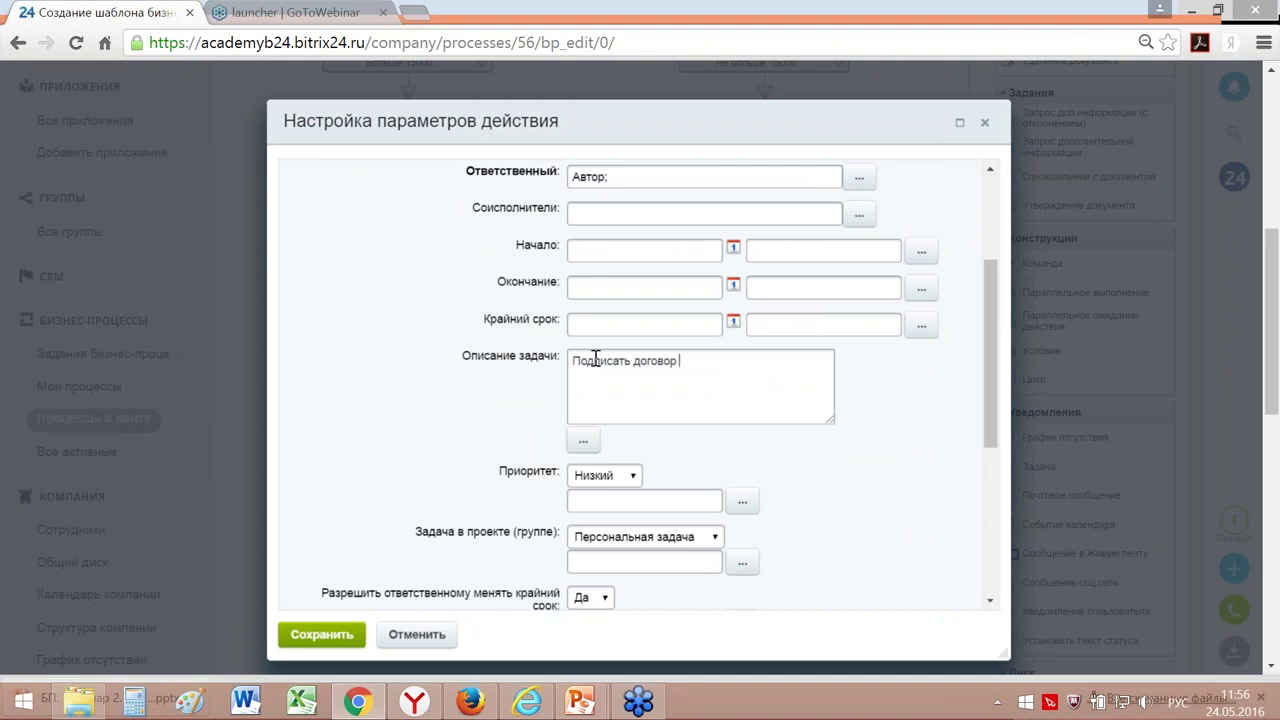
{"action": "left_click", "coordinate": [583, 440]}
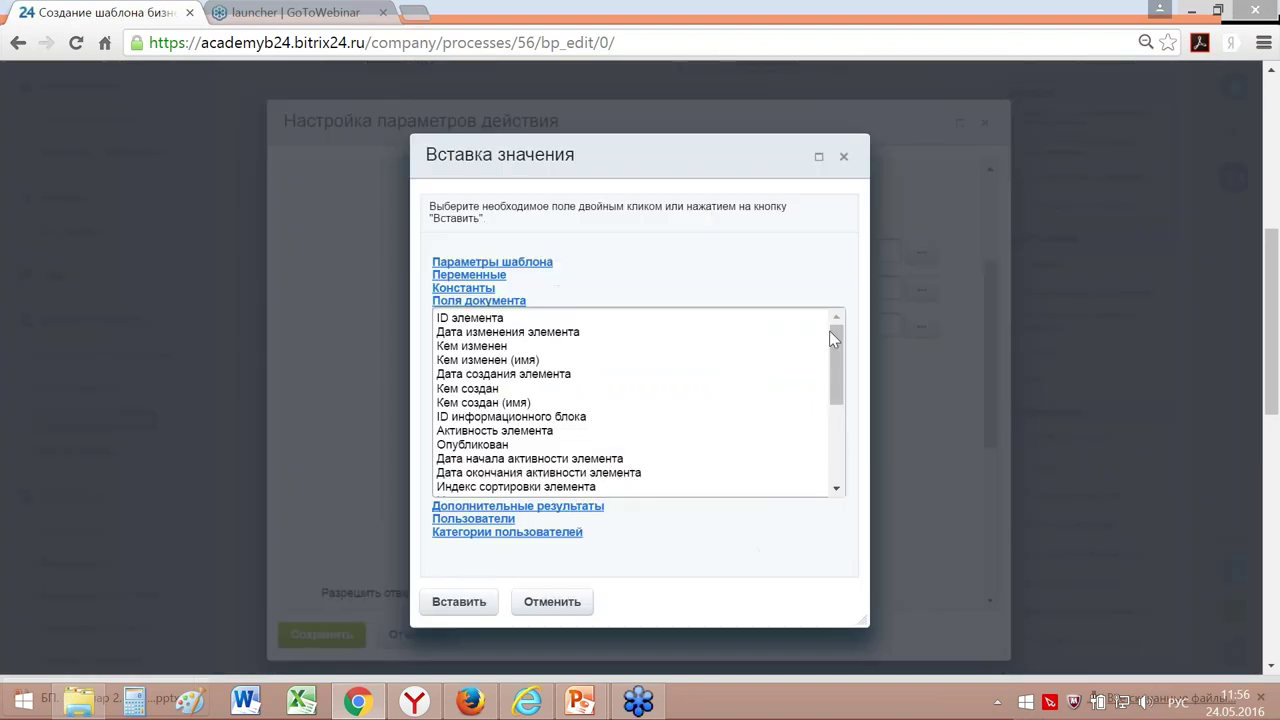
{"action": "scroll", "coordinate": [844, 440], "scroll_direction": "down", "scroll_amount": 5}
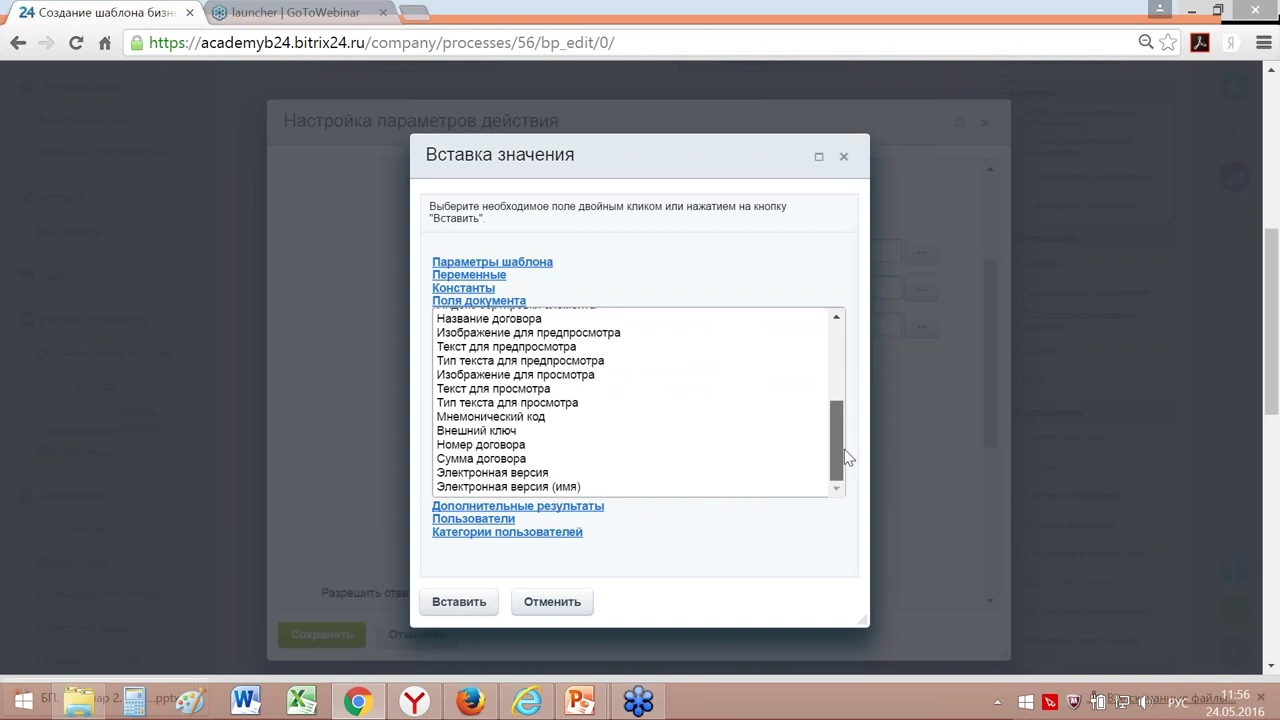
{"action": "left_click", "coordinate": [485, 445]}
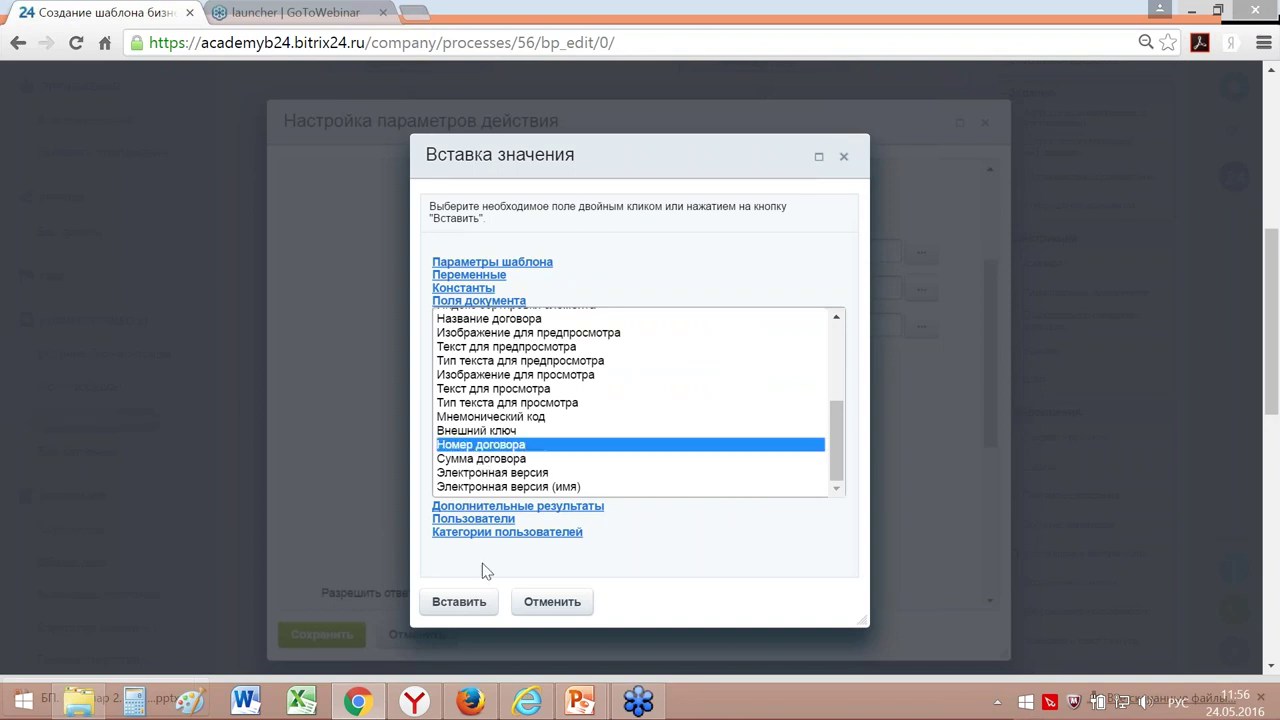
{"action": "left_click", "coordinate": [459, 601]}
Step: Continue the task description with "на сумму", the "Сумма договора" document field and "руб."
{"action": "type", "text": "на "}
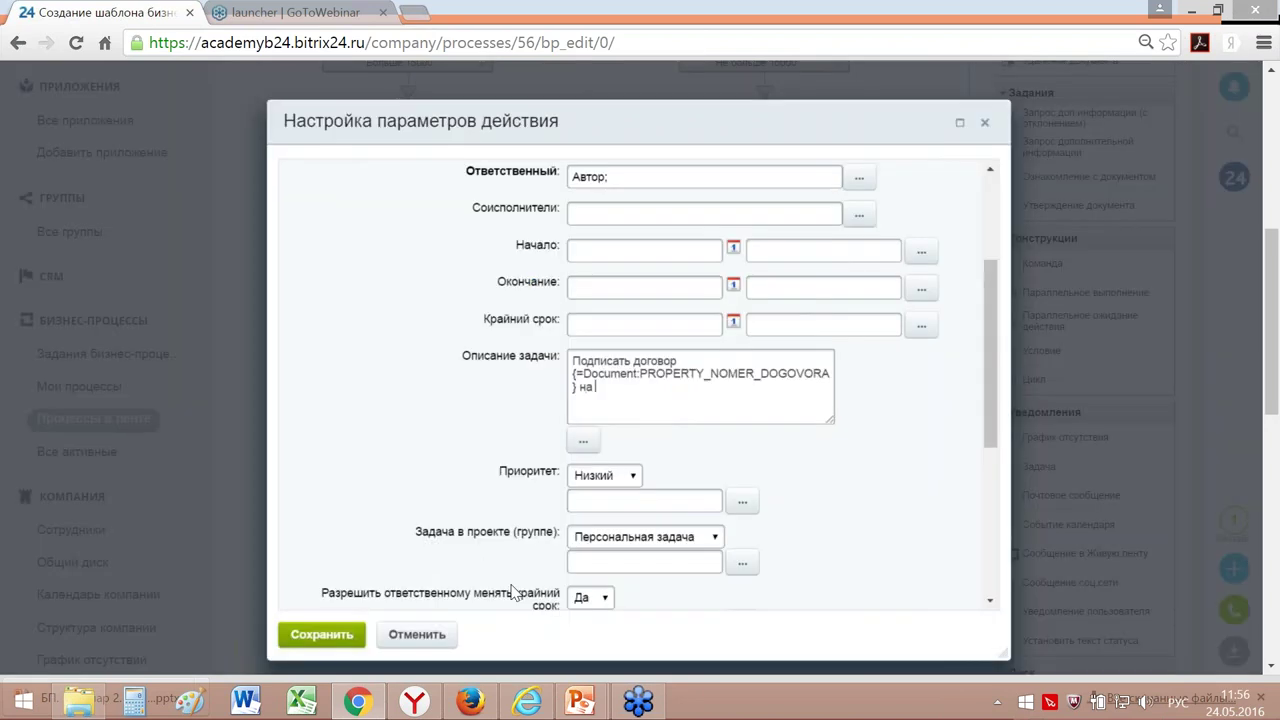
{"action": "type", "text": "сумму"}
{"action": "left_click", "coordinate": [585, 442]}
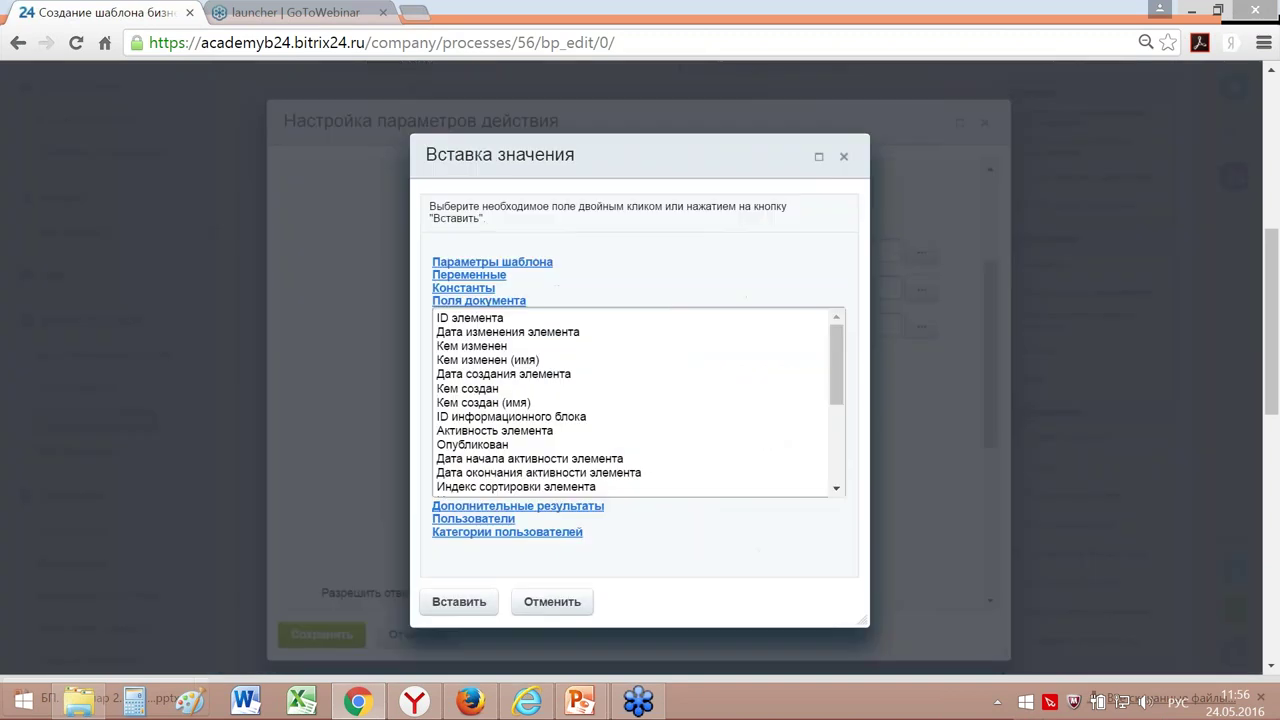
{"action": "left_click_drag", "start_coordinate": [841, 391], "coordinate": [841, 470]}
{"action": "left_click", "coordinate": [488, 459]}
{"action": "left_click", "coordinate": [466, 598]}
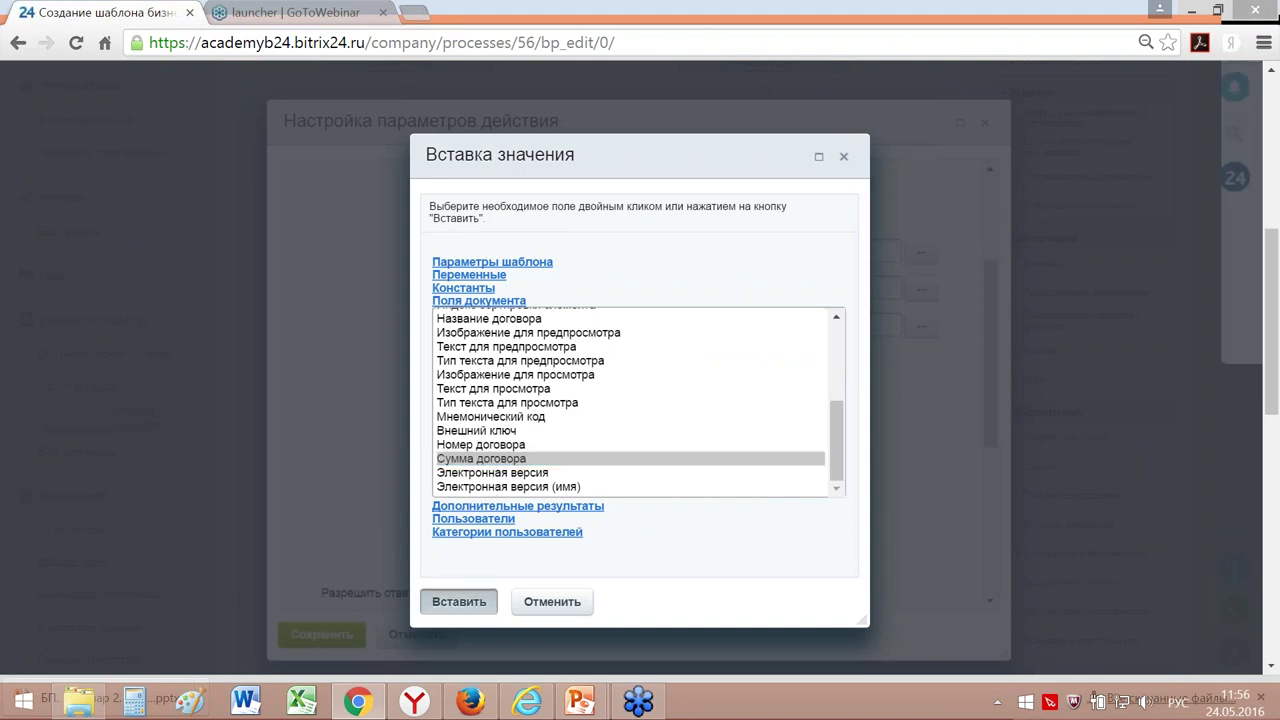
{"action": "type", "text": "руб."}
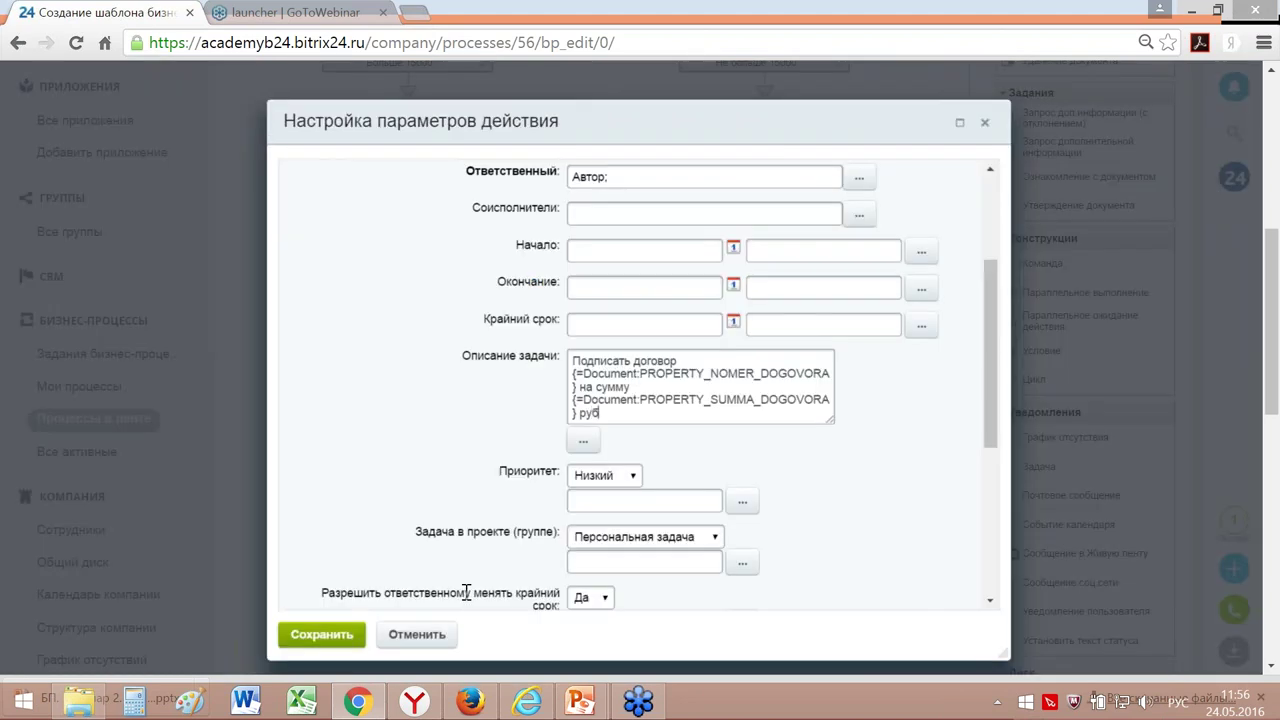
Step: Set the manager task's priority to "Средний"
{"action": "left_click", "coordinate": [622, 479]}
{"action": "left_click", "coordinate": [600, 511]}
{"action": "scroll", "coordinate": [794, 514], "scroll_direction": "down", "scroll_amount": 3}
{"action": "left_click", "coordinate": [588, 299]}
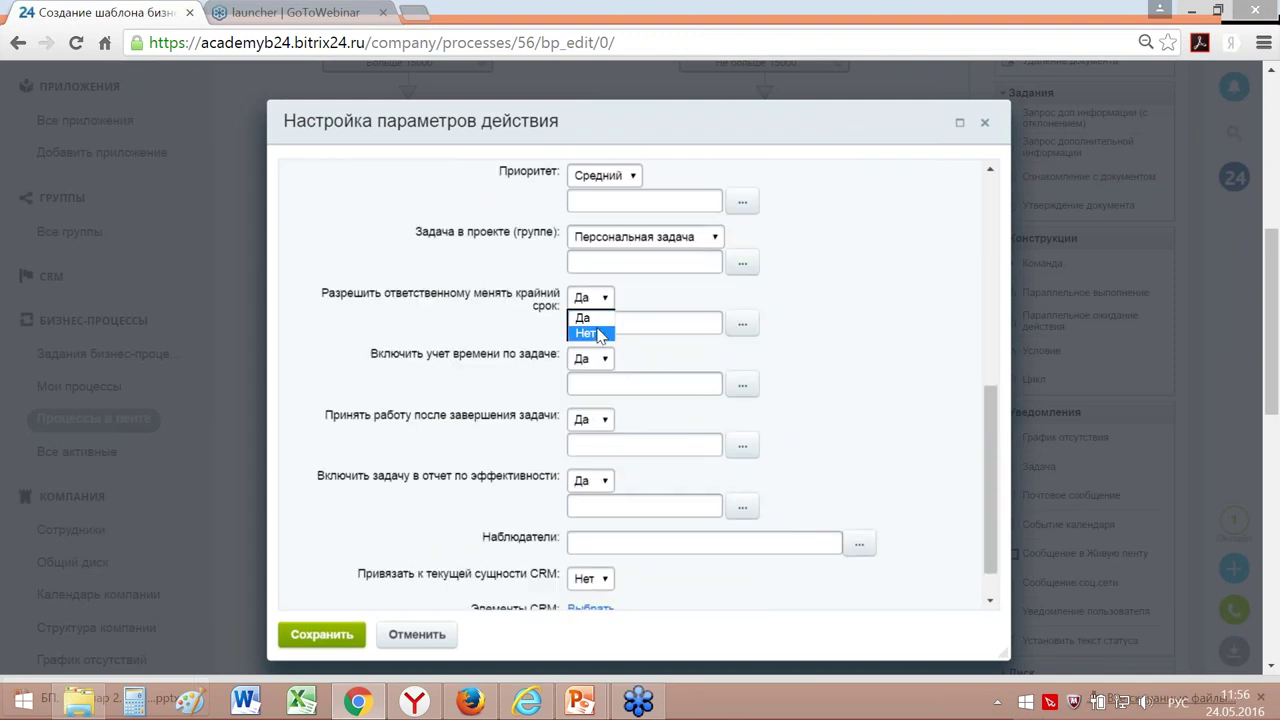
{"action": "left_click", "coordinate": [800, 356]}
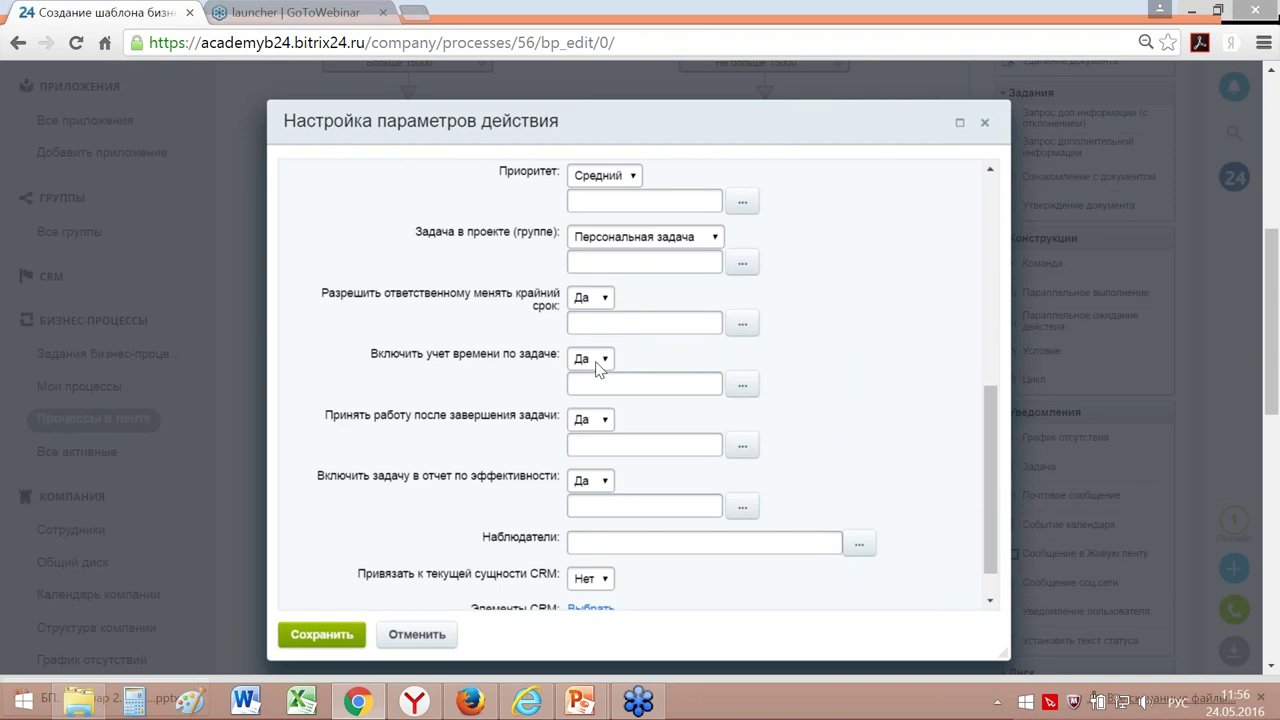
Step: Set "Включить учет времени по задаче" and "Принять работу после завершения задачи" to "Нет"
{"action": "left_click", "coordinate": [600, 362]}
{"action": "left_click", "coordinate": [600, 395]}
{"action": "scroll", "coordinate": [754, 434], "scroll_direction": "down", "scroll_amount": 1}
{"action": "left_click", "coordinate": [600, 374]}
{"action": "left_click", "coordinate": [600, 410]}
Step: Set "Включить задачу в отчет по эффективности" to "Нет" and save the manager task's settings
{"action": "left_click", "coordinate": [589, 435]}
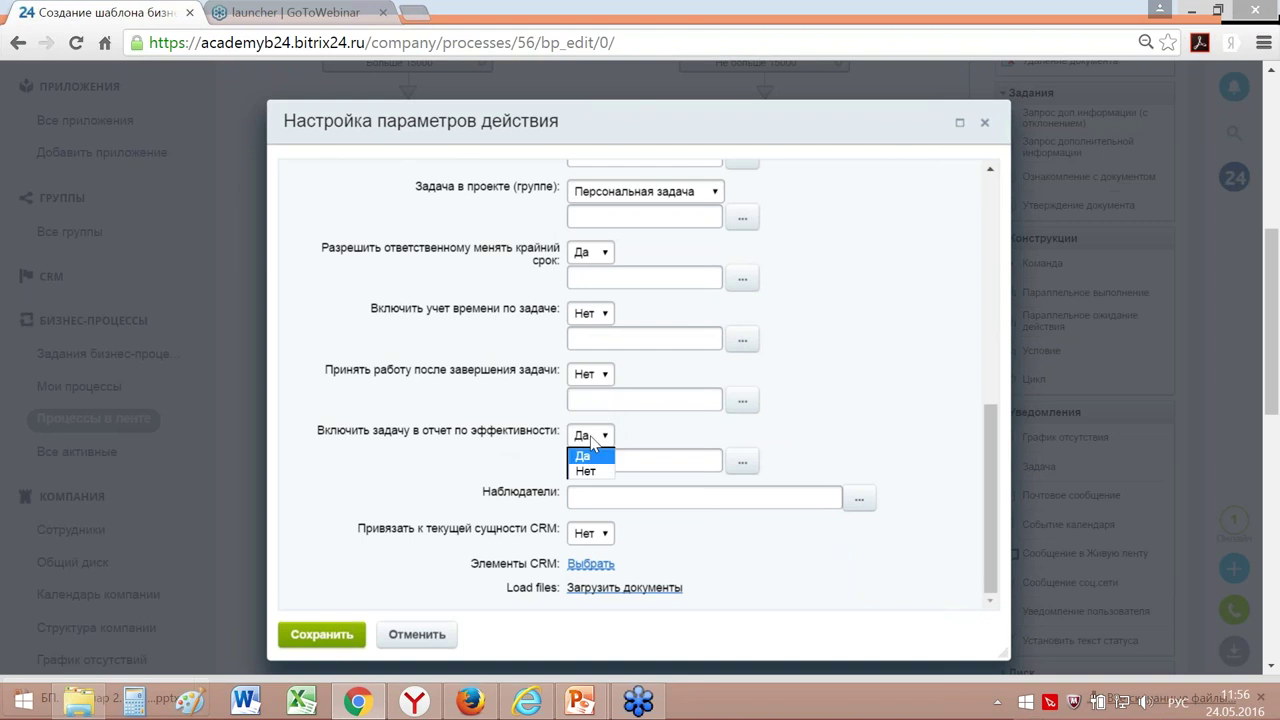
{"action": "left_click", "coordinate": [588, 472]}
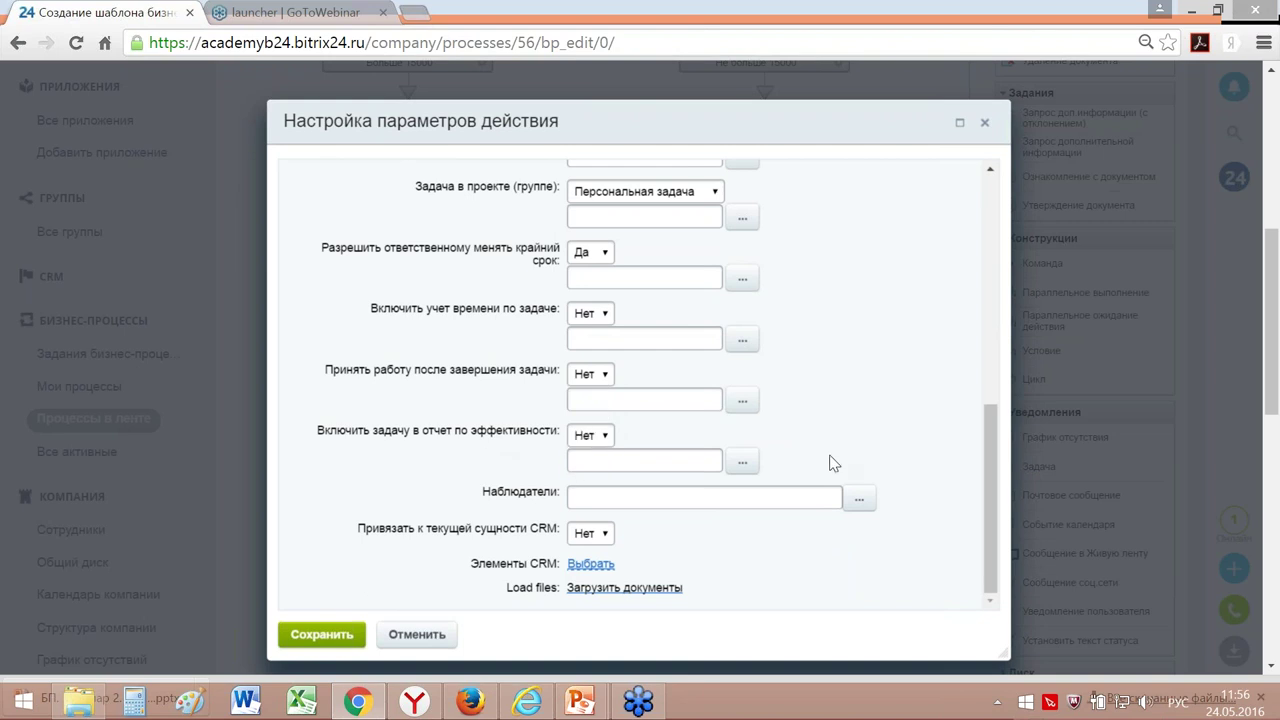
{"action": "scroll", "coordinate": [835, 463], "scroll_direction": "down", "scroll_amount": 1}
{"action": "scroll", "coordinate": [835, 463], "scroll_direction": "down", "scroll_amount": 2}
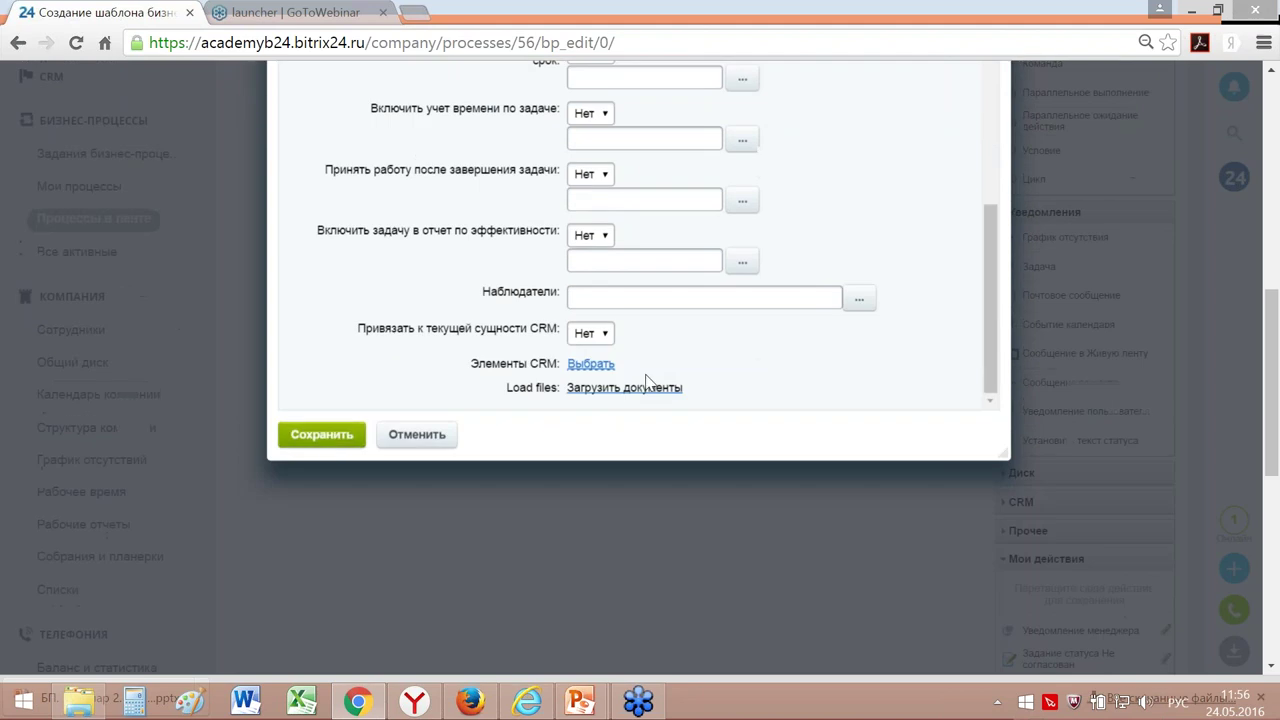
{"action": "left_click", "coordinate": [332, 438]}
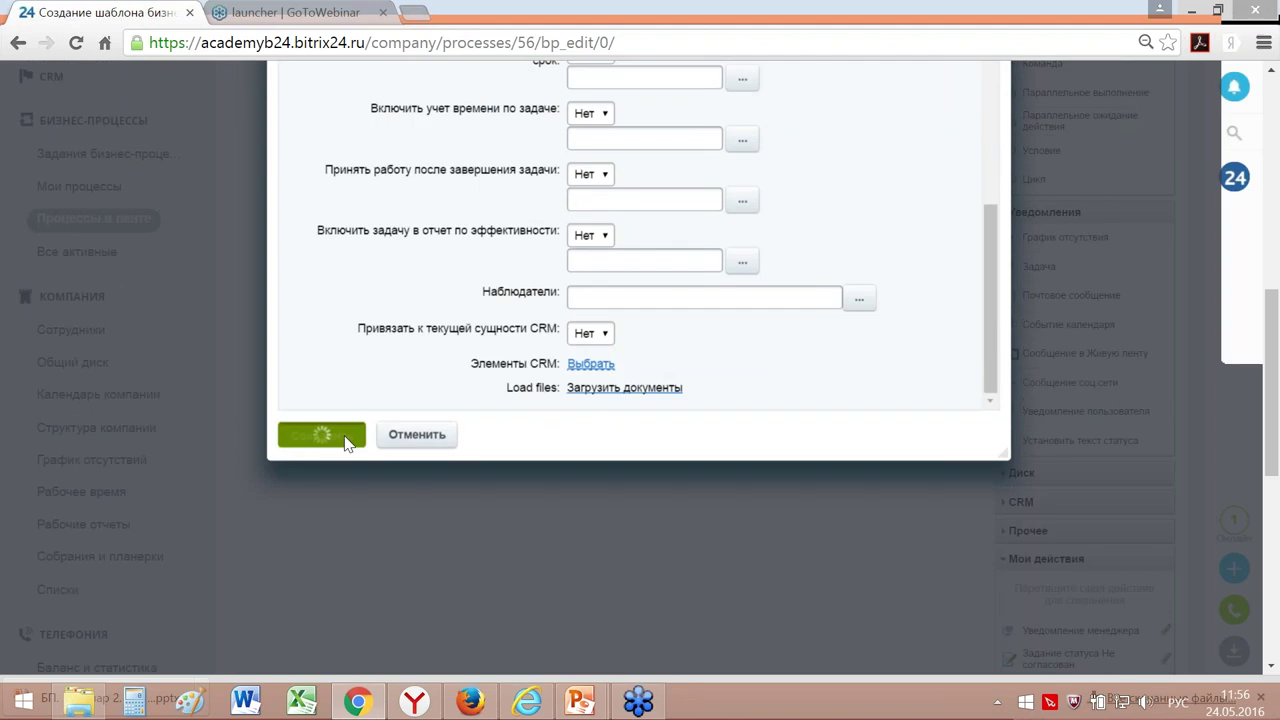
{"action": "scroll", "coordinate": [362, 440], "scroll_direction": "up", "scroll_amount": 2}
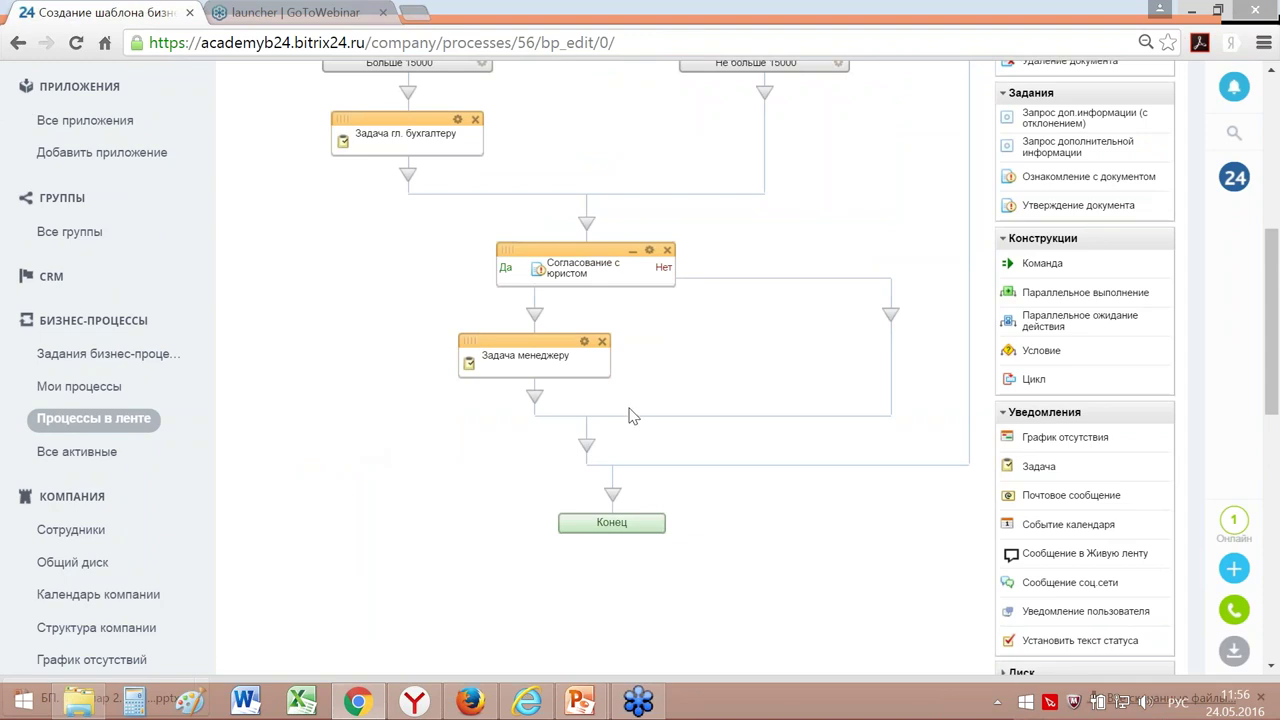
Step: Add an "Уведомление пользователя" action to the "Нет" branch of "Согласование с руководителем"
{"action": "scroll", "coordinate": [630, 415], "scroll_direction": "up", "scroll_amount": 2}
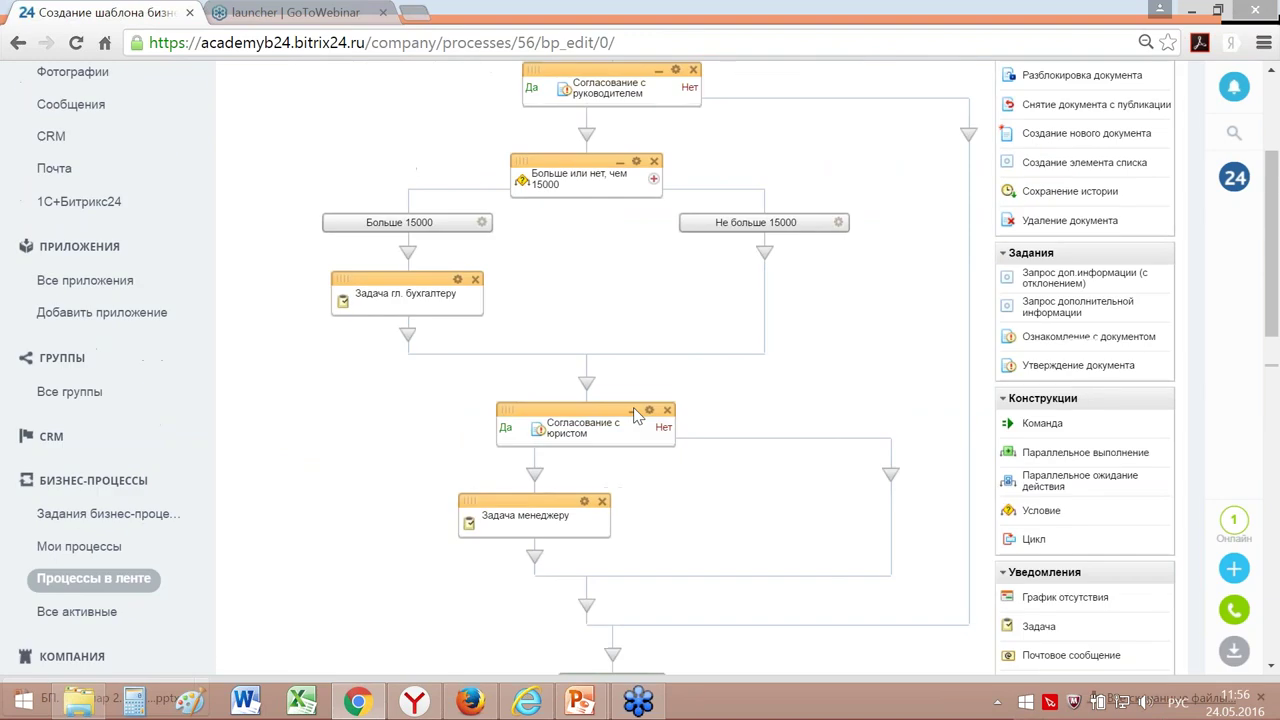
{"action": "scroll", "coordinate": [633, 407], "scroll_direction": "up", "scroll_amount": 3}
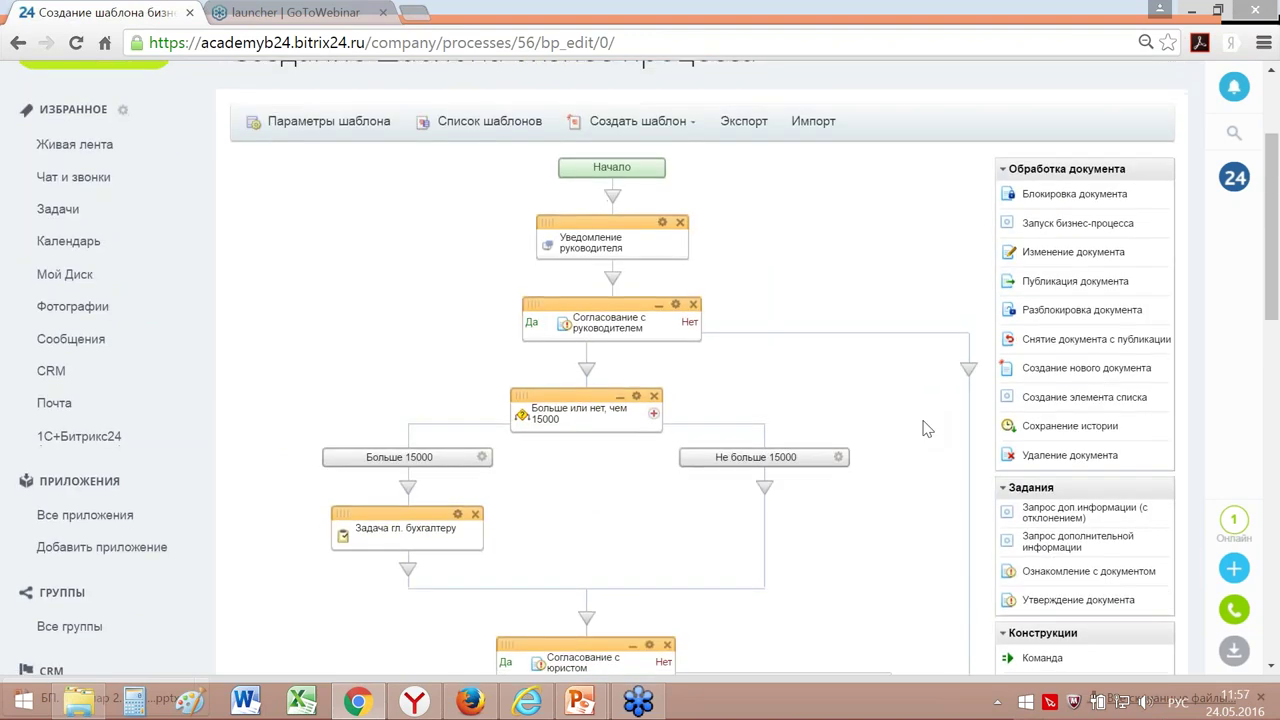
{"action": "scroll", "coordinate": [926, 428], "scroll_direction": "down", "scroll_amount": 3}
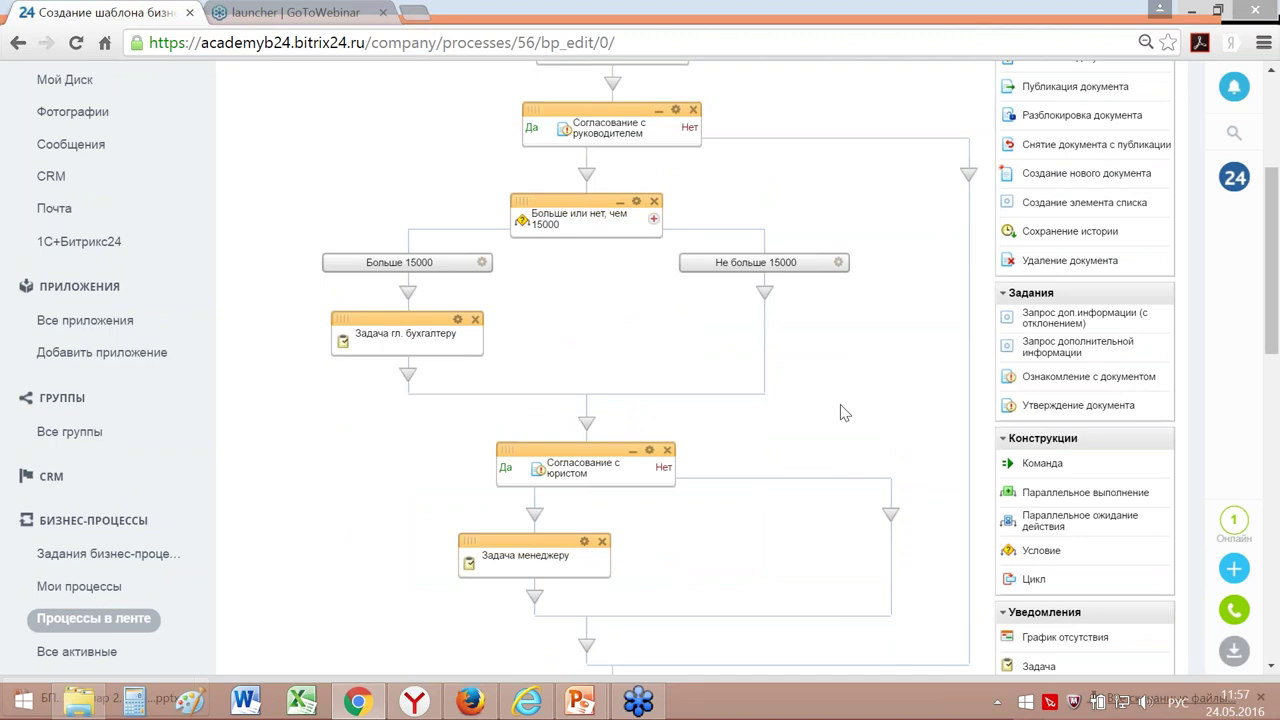
{"action": "scroll", "coordinate": [843, 413], "scroll_direction": "down", "scroll_amount": 1}
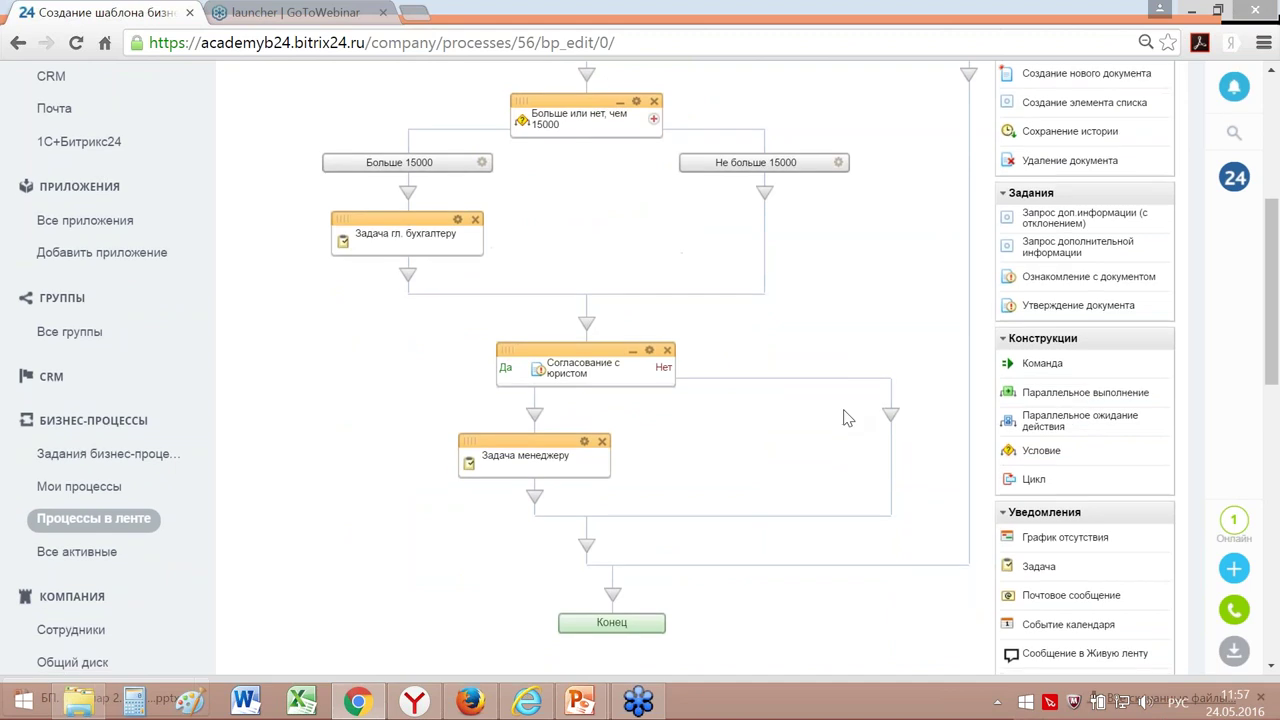
{"action": "scroll", "coordinate": [843, 417], "scroll_direction": "down", "scroll_amount": 1}
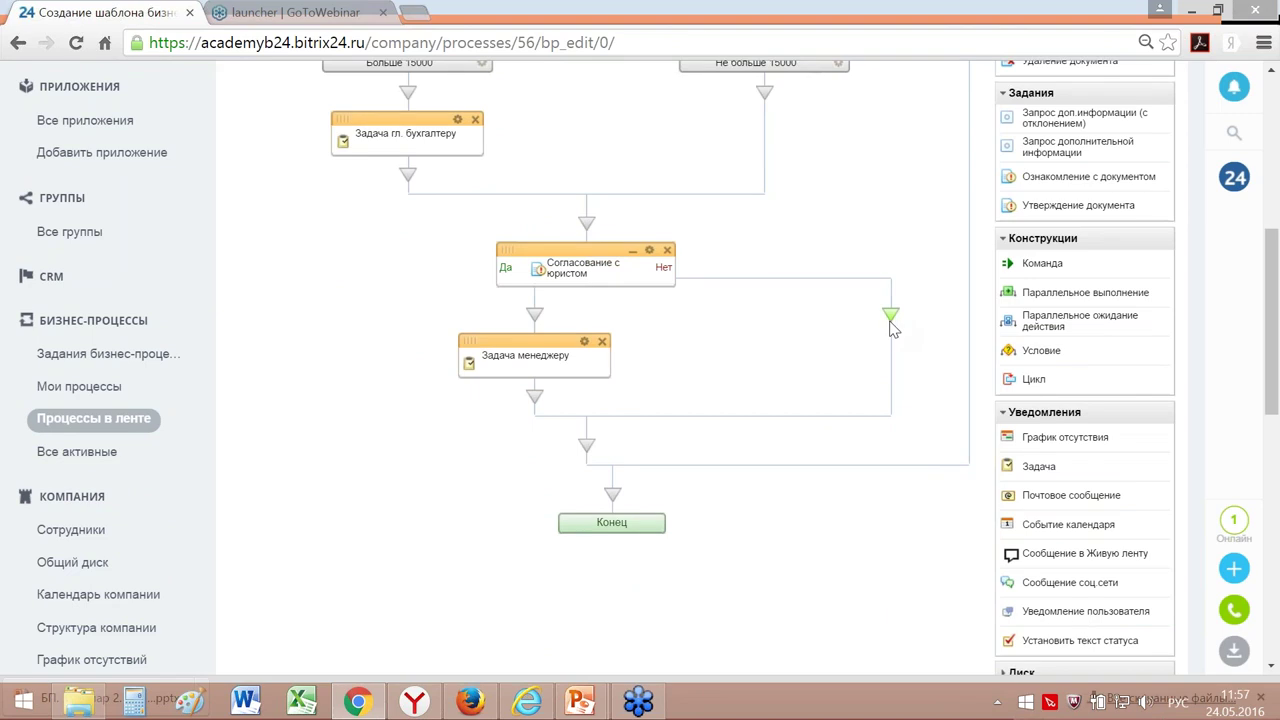
{"action": "left_click", "coordinate": [1003, 240]}
{"action": "scroll", "coordinate": [1097, 192], "scroll_direction": "up", "scroll_amount": 2}
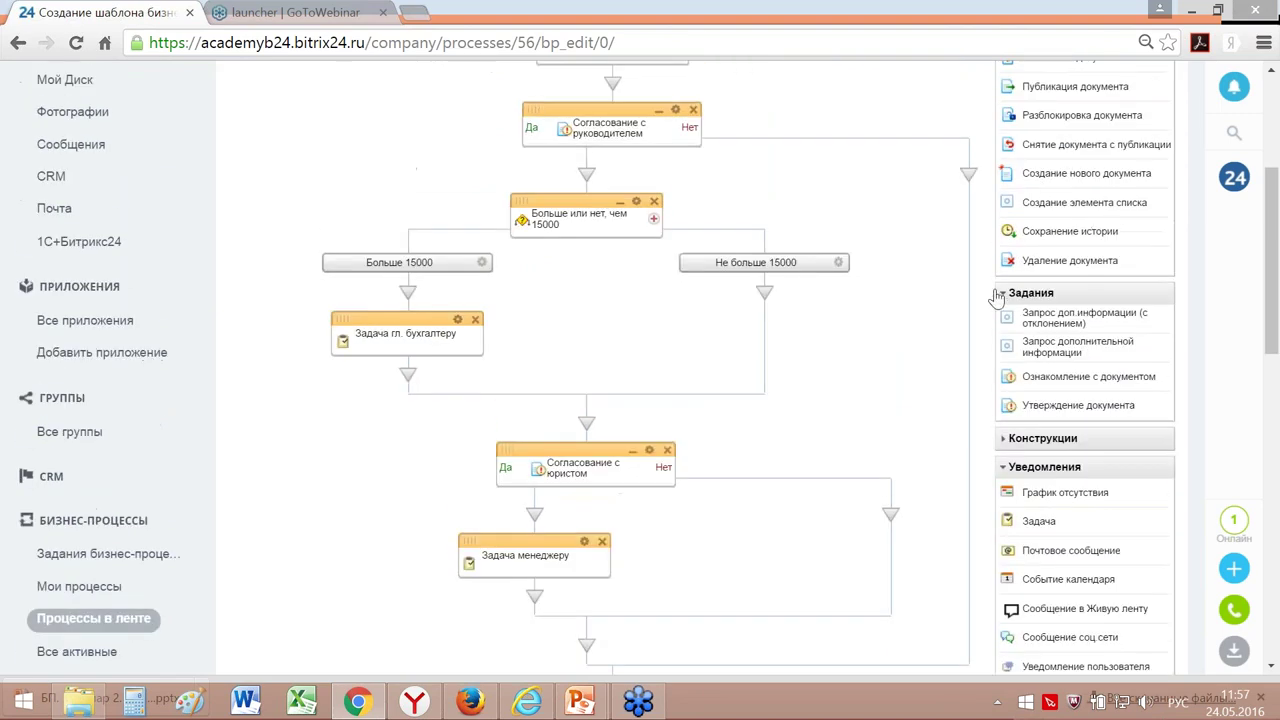
{"action": "left_click", "coordinate": [1003, 293]}
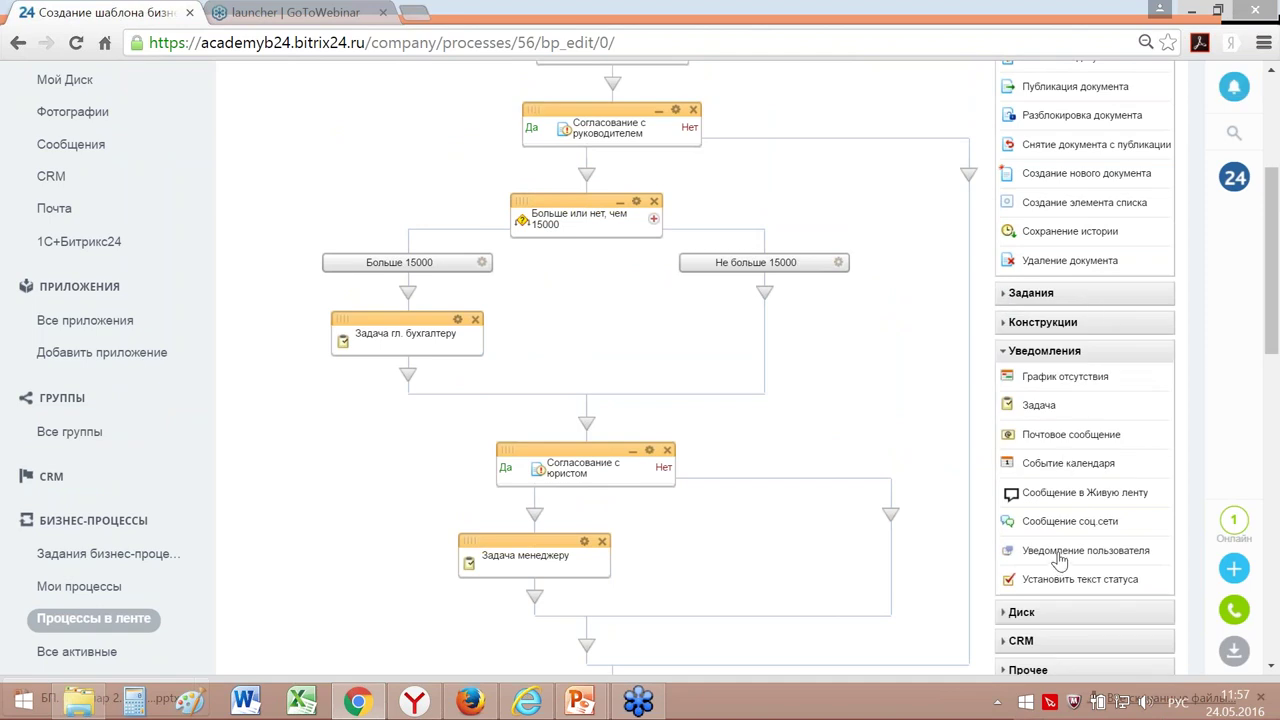
{"action": "left_click_drag", "start_coordinate": [1058, 562], "coordinate": [968, 177]}
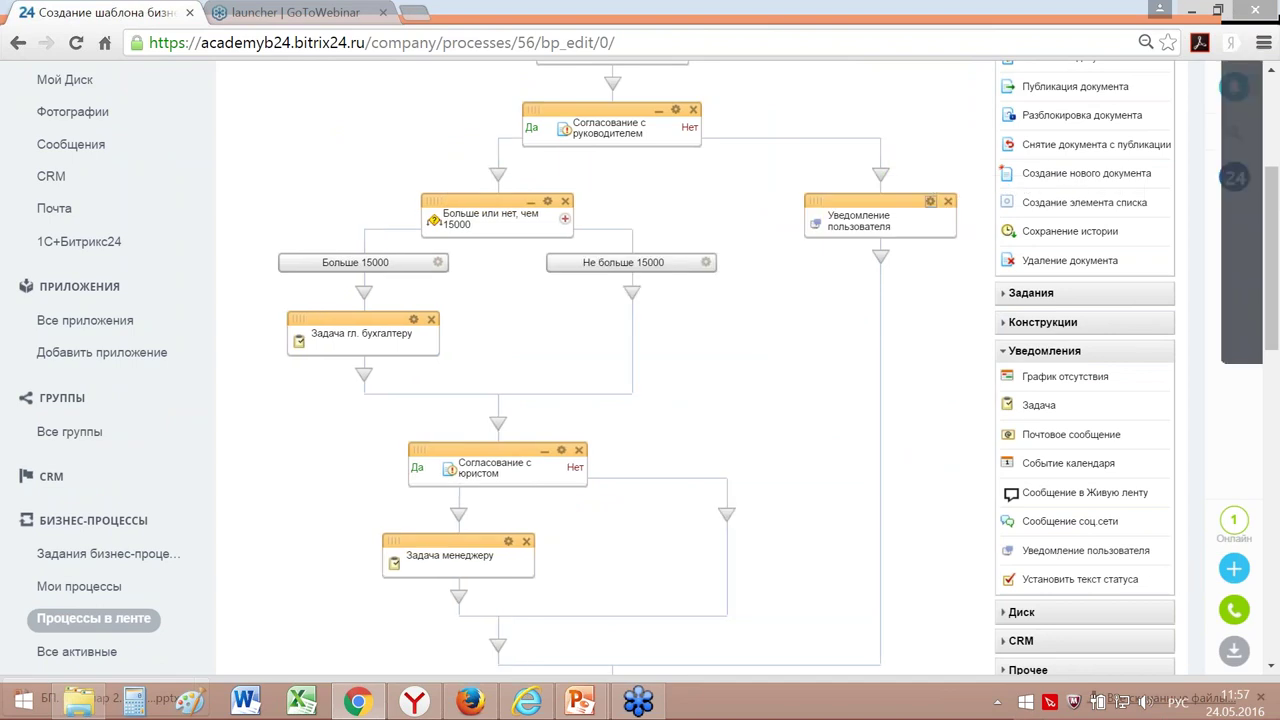
Step: Title the new notification action "Уведомление менеджера"
{"action": "left_click", "coordinate": [930, 201]}
{"action": "double_click", "coordinate": [691, 225]}
{"action": "type", "text": "менеджера"}
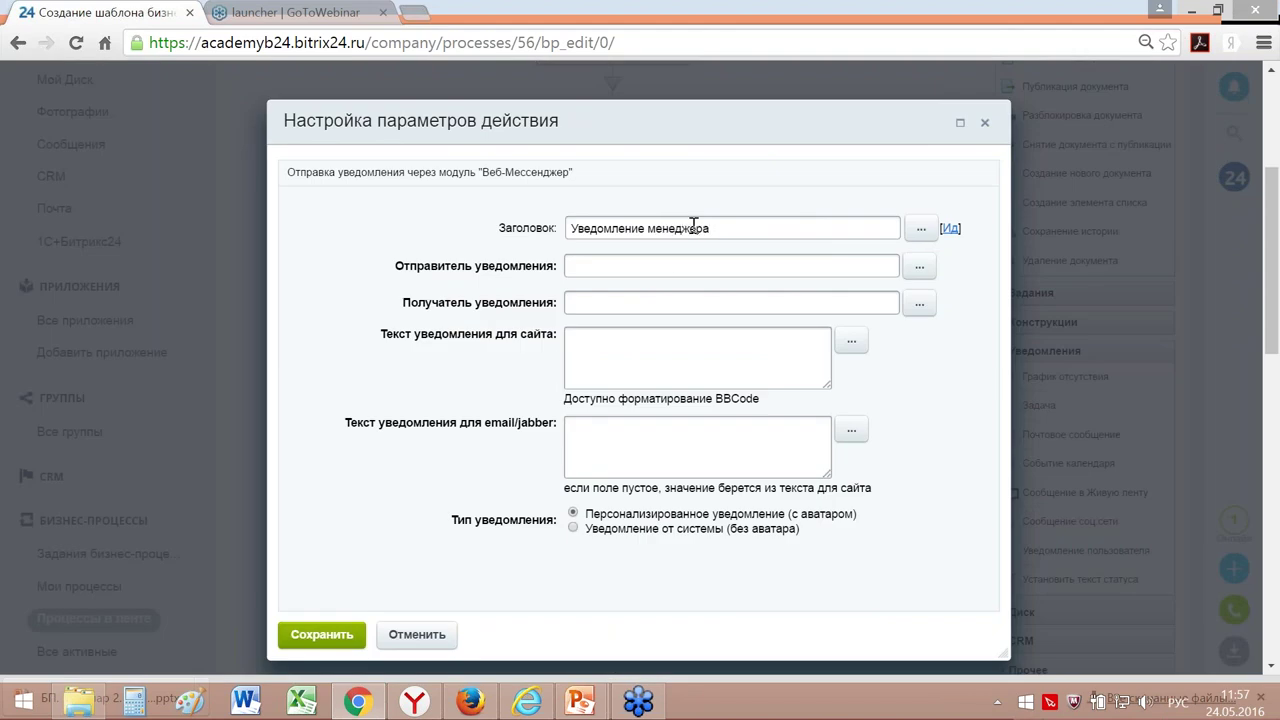
Step: Choose the approving supervisor as the notification's sender and "Автор" as its recipient
{"action": "left_click", "coordinate": [658, 270]}
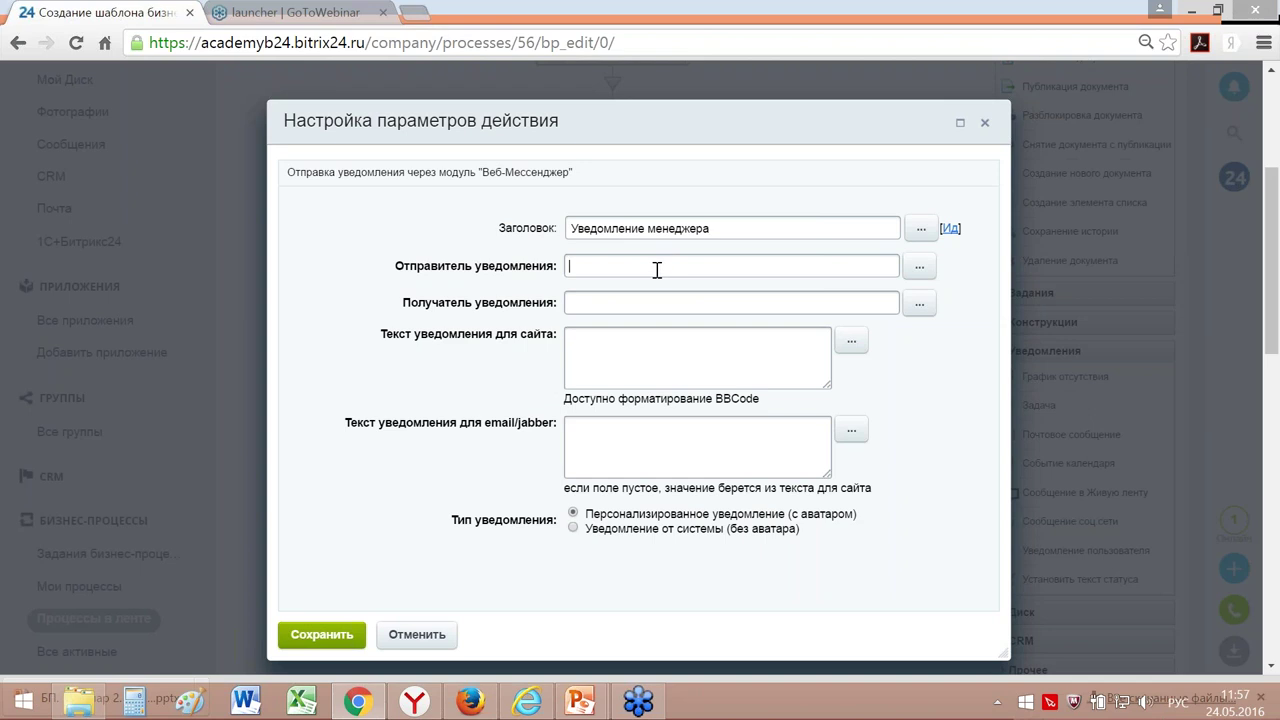
{"action": "left_click", "coordinate": [916, 268]}
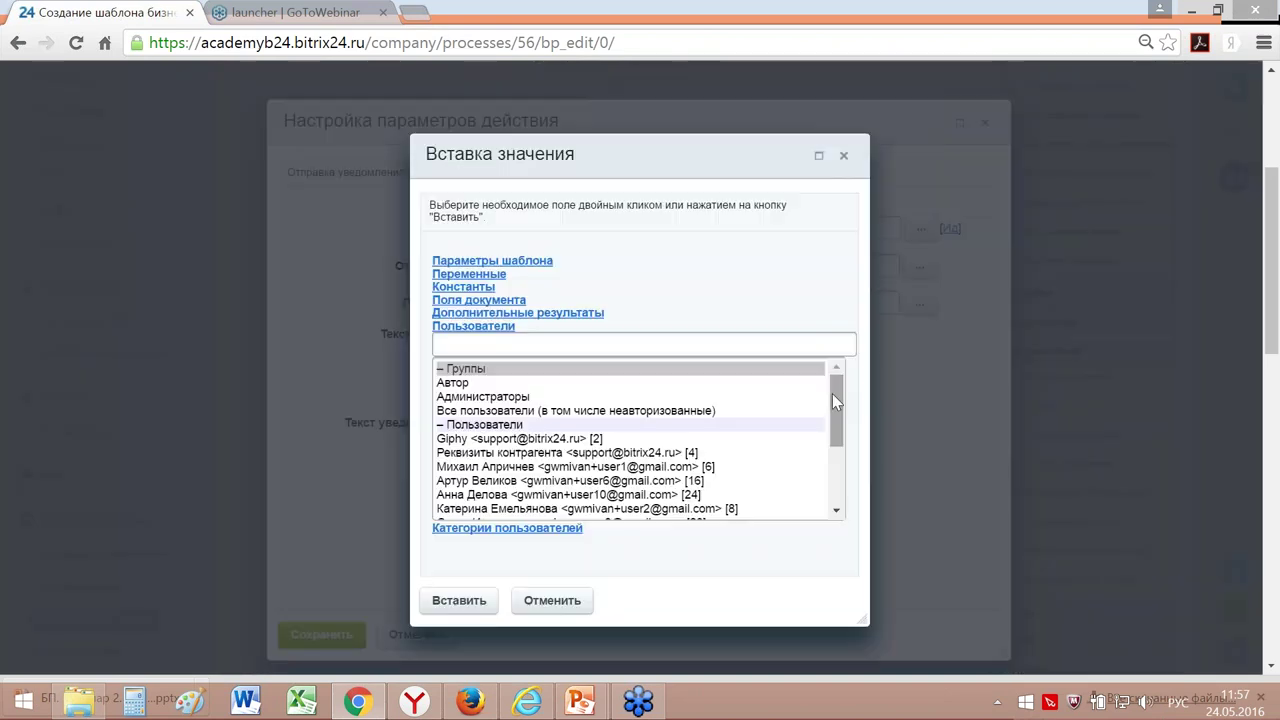
{"action": "left_click_drag", "start_coordinate": [832, 393], "coordinate": [837, 475]}
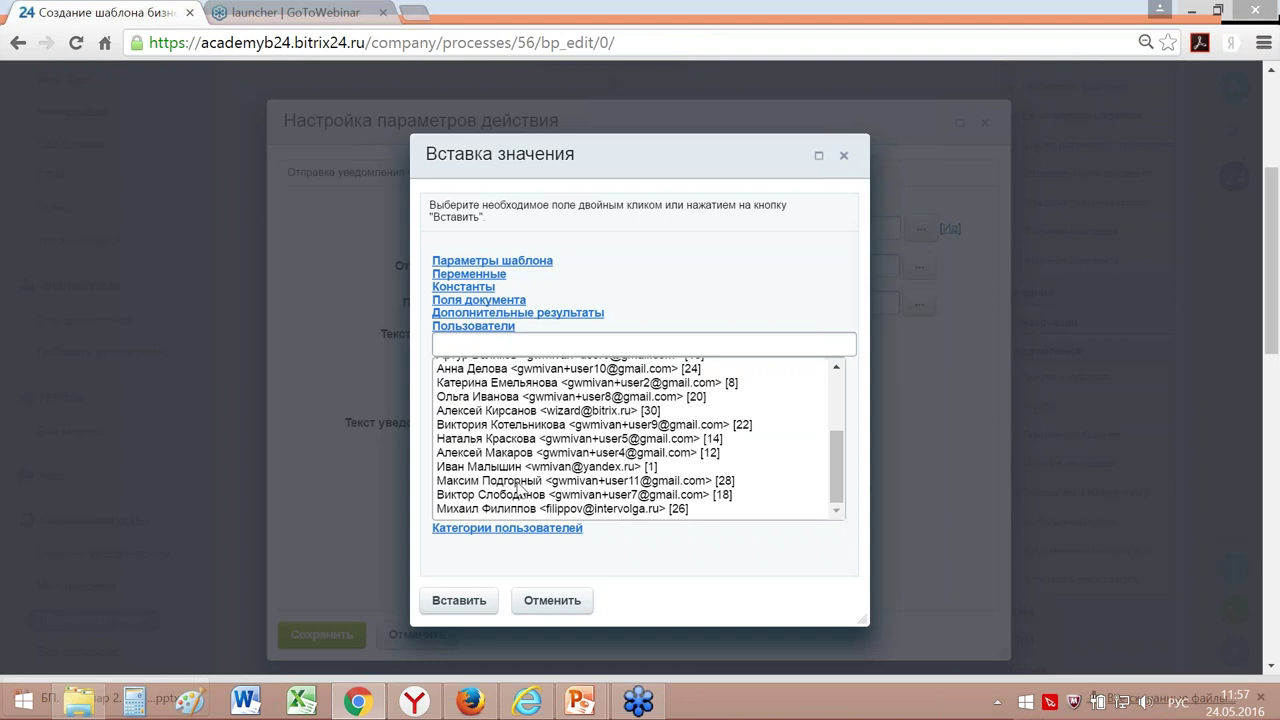
{"action": "left_click", "coordinate": [486, 495]}
{"action": "left_click", "coordinate": [459, 600]}
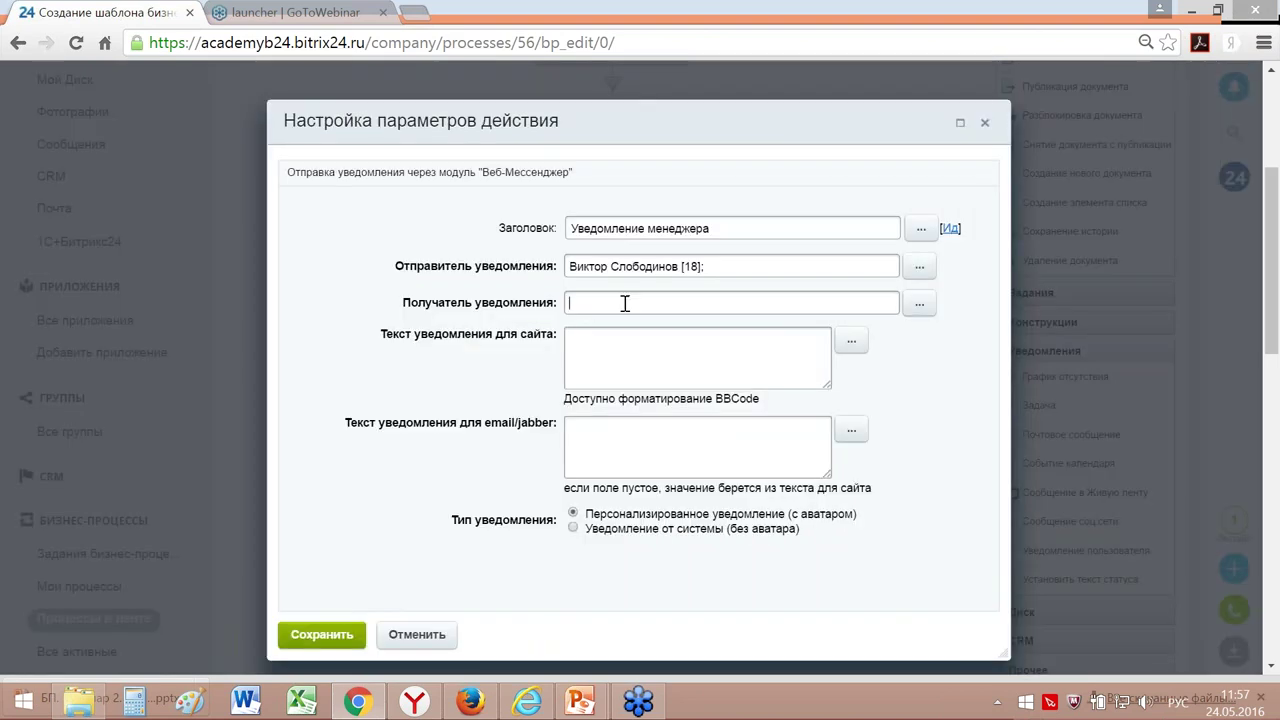
{"action": "left_click", "coordinate": [919, 303]}
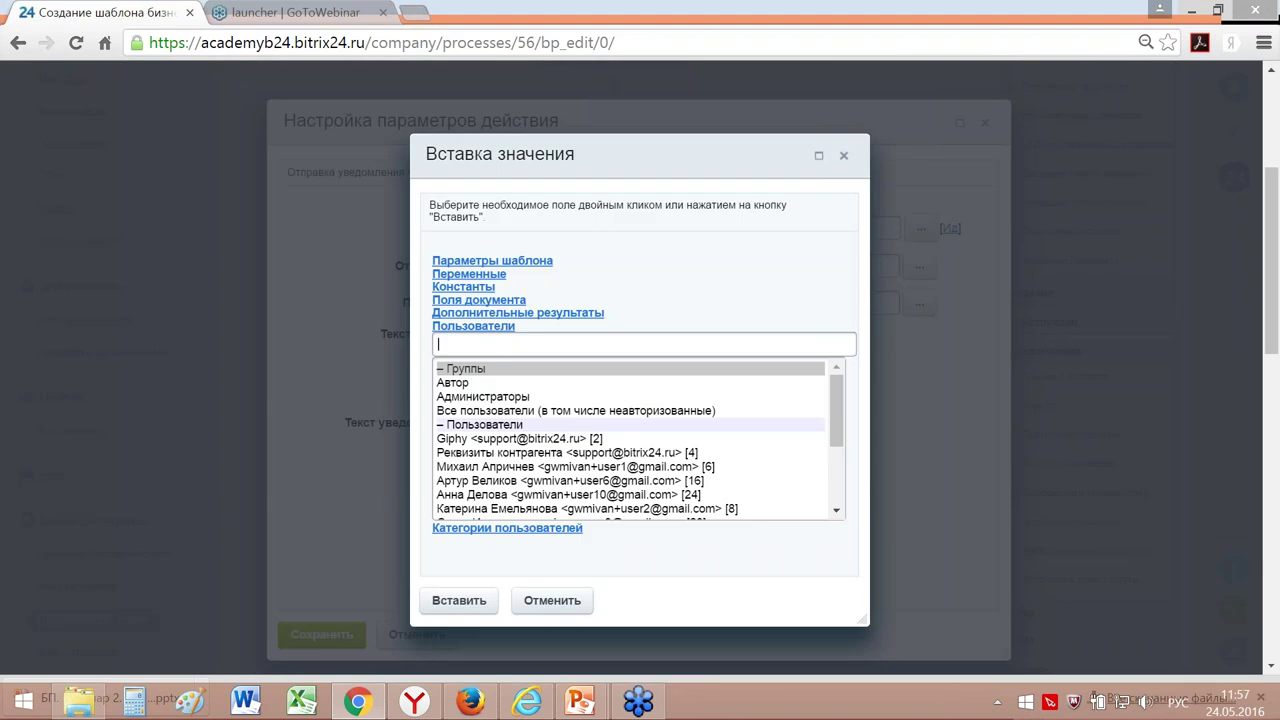
{"action": "left_click", "coordinate": [477, 384]}
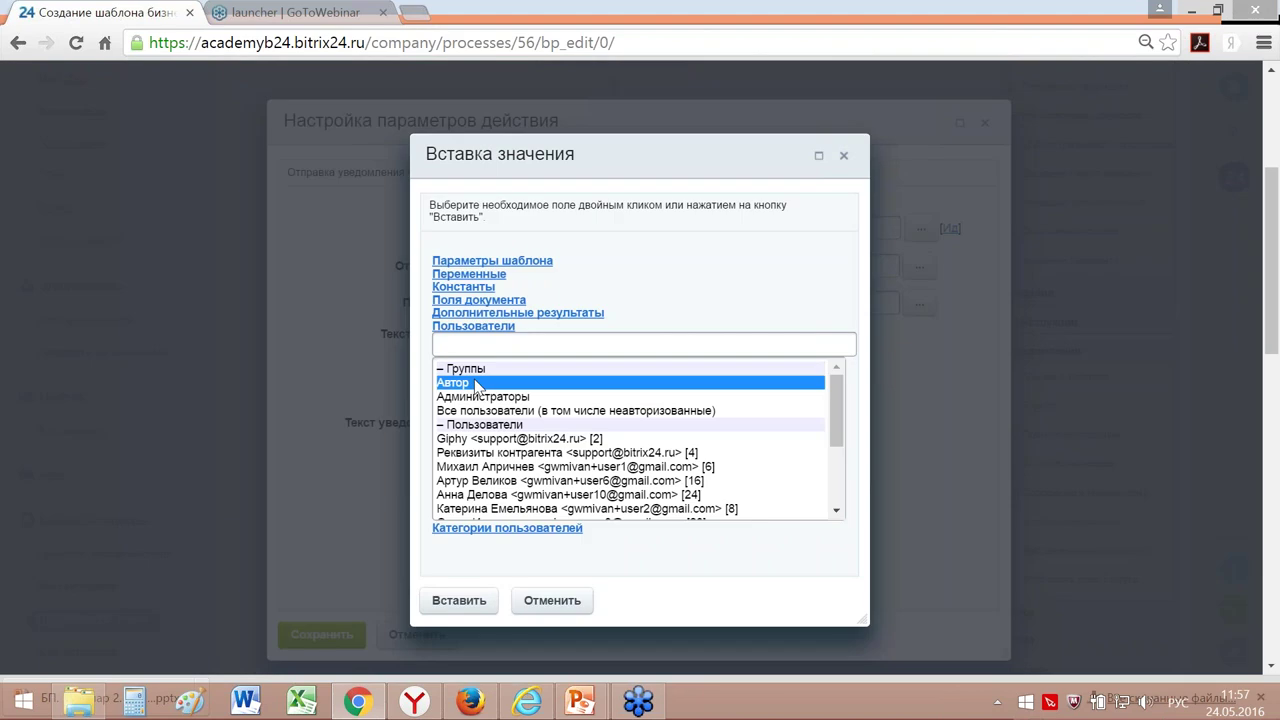
{"action": "left_click", "coordinate": [459, 602]}
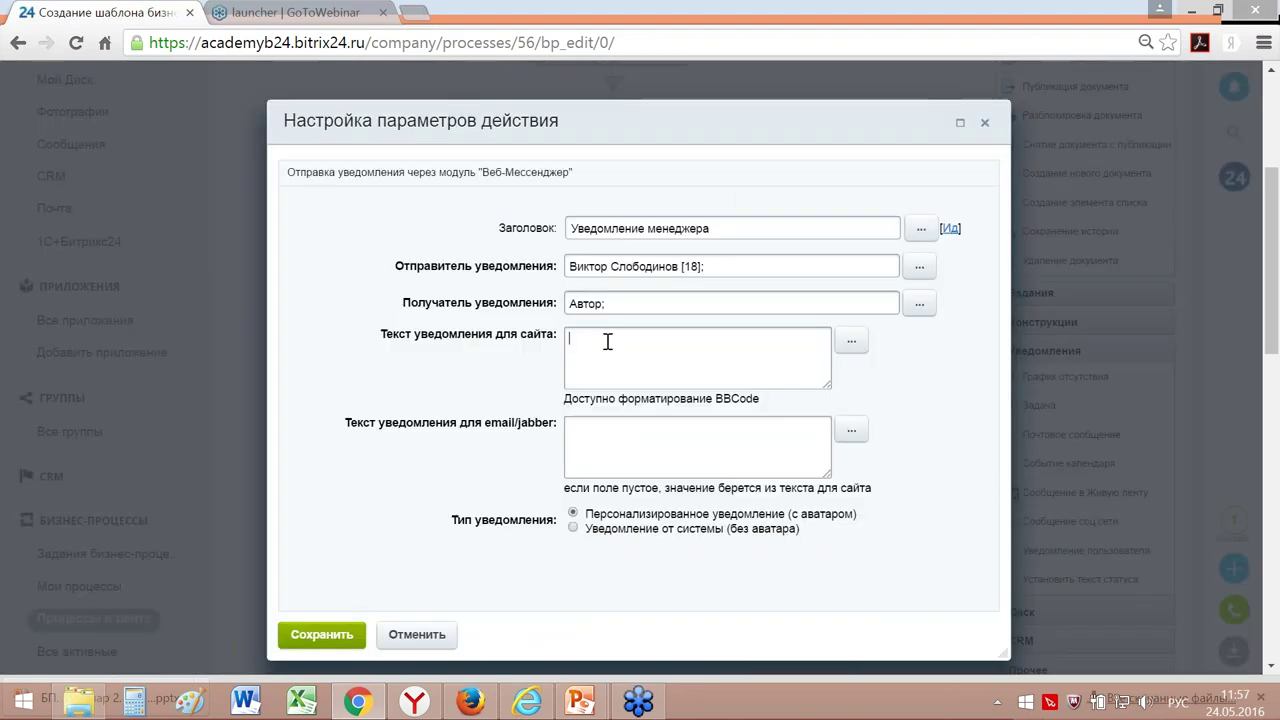
Step: Begin the notification's site text with "Подготовленный вами договор" and the "Номер договора" document field
{"action": "left_click", "coordinate": [607, 342]}
{"action": "type", "text": "Д"}
{"action": "key", "text": "BackSpace"}
{"action": "type", "text": "Подготовленный вами договор"}
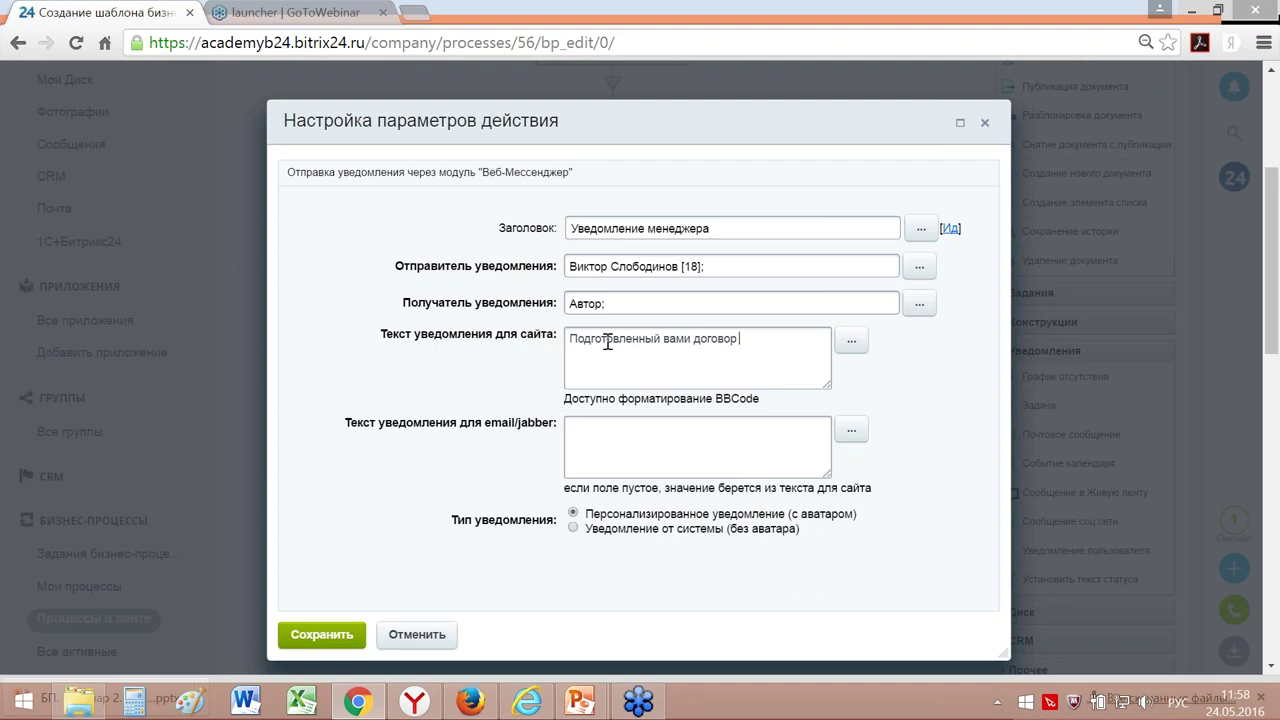
{"action": "left_click", "coordinate": [851, 340]}
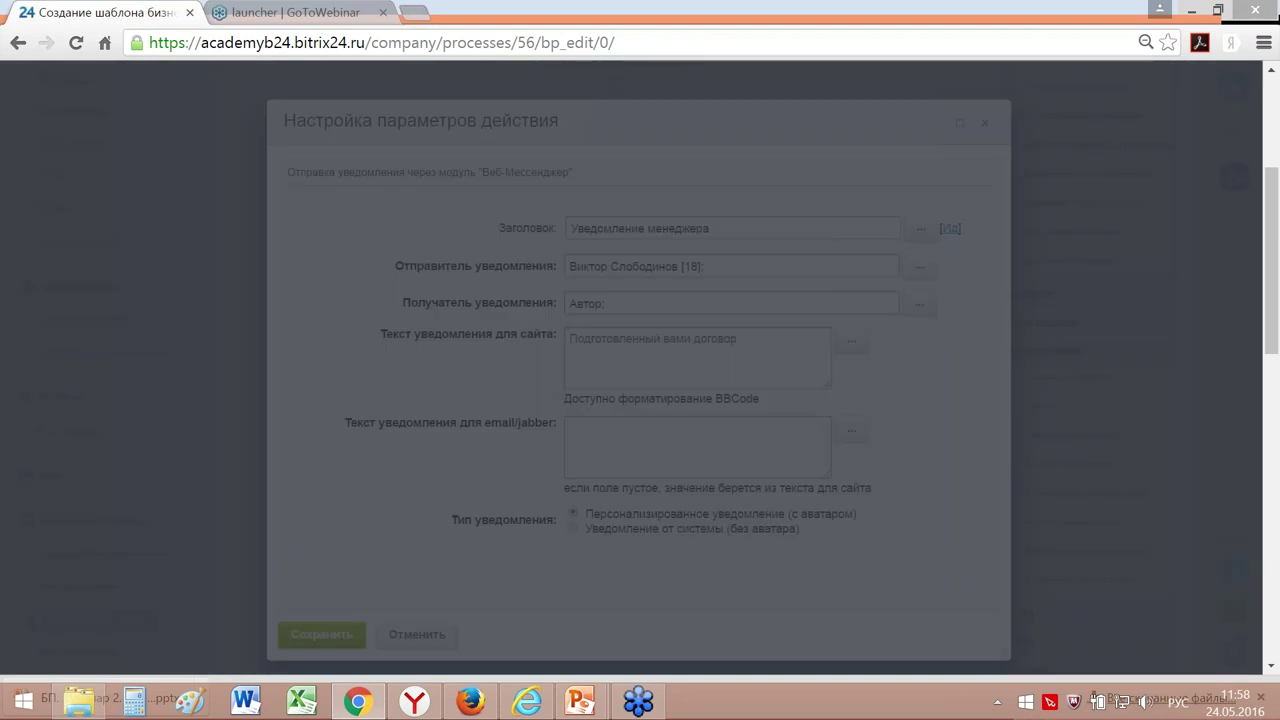
{"action": "scroll", "coordinate": [490, 480], "scroll_direction": "down", "scroll_amount": 5}
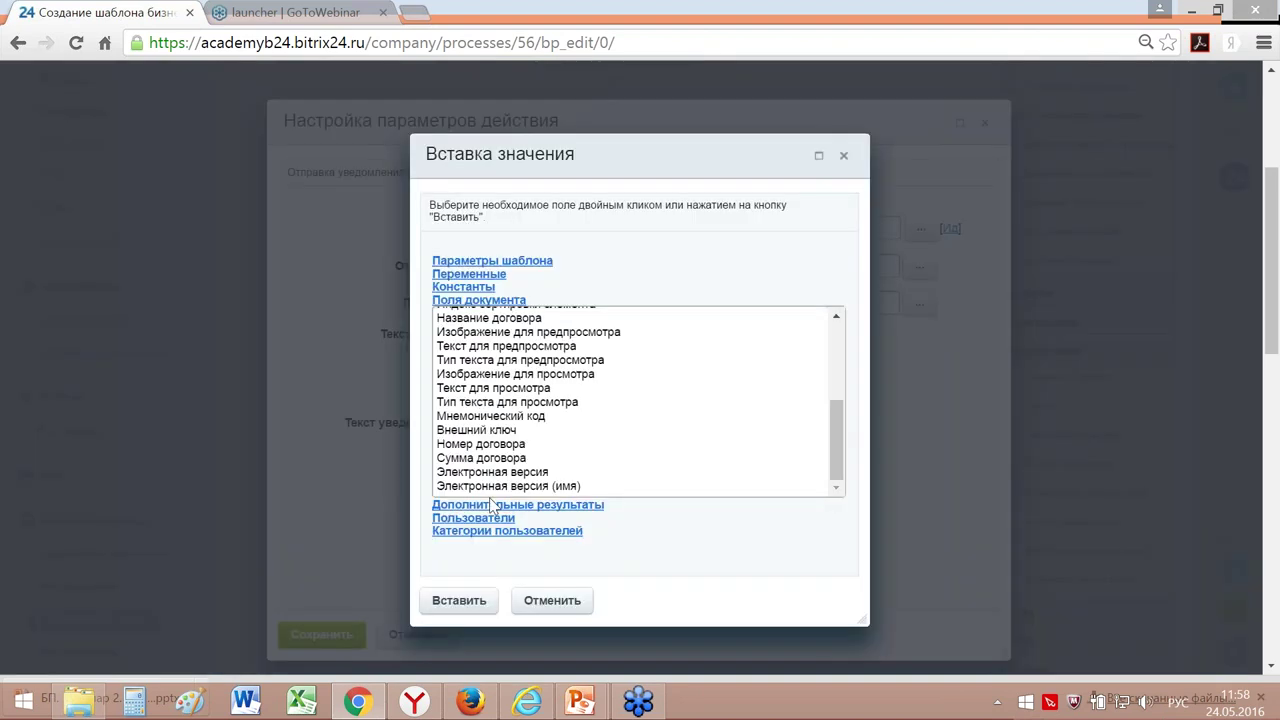
{"action": "left_click", "coordinate": [460, 444]}
{"action": "left_click", "coordinate": [459, 600]}
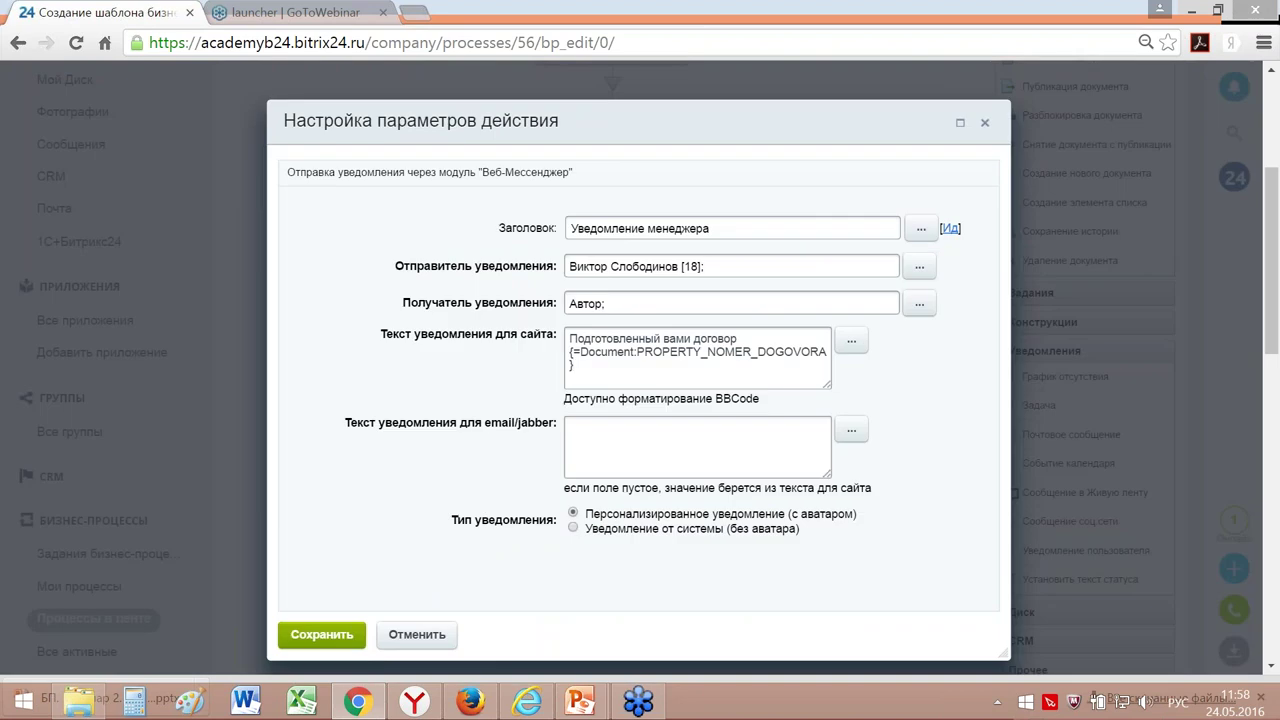
Step: Finish the notification's site text with "не согласован" and save the action's settings
{"action": "type", "text": "не согласв"}
{"action": "key", "text": "BackSpace"}
{"action": "type", "text": "ован"}
{"action": "left_click", "coordinate": [322, 634]}
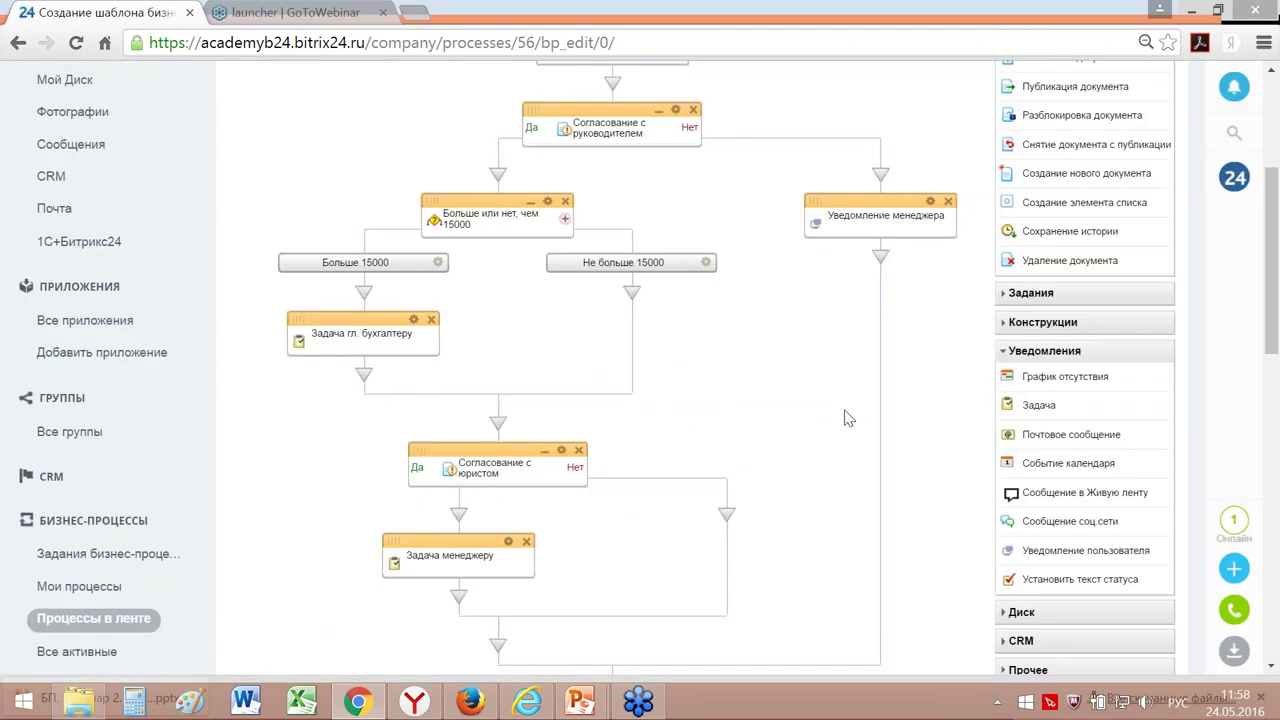
Step: Delete the saved actions "Уведомление менеджера" and "Задание статуса Не согласован" from "Мои действия"
{"action": "scroll", "coordinate": [884, 390], "scroll_direction": "down", "scroll_amount": 1}
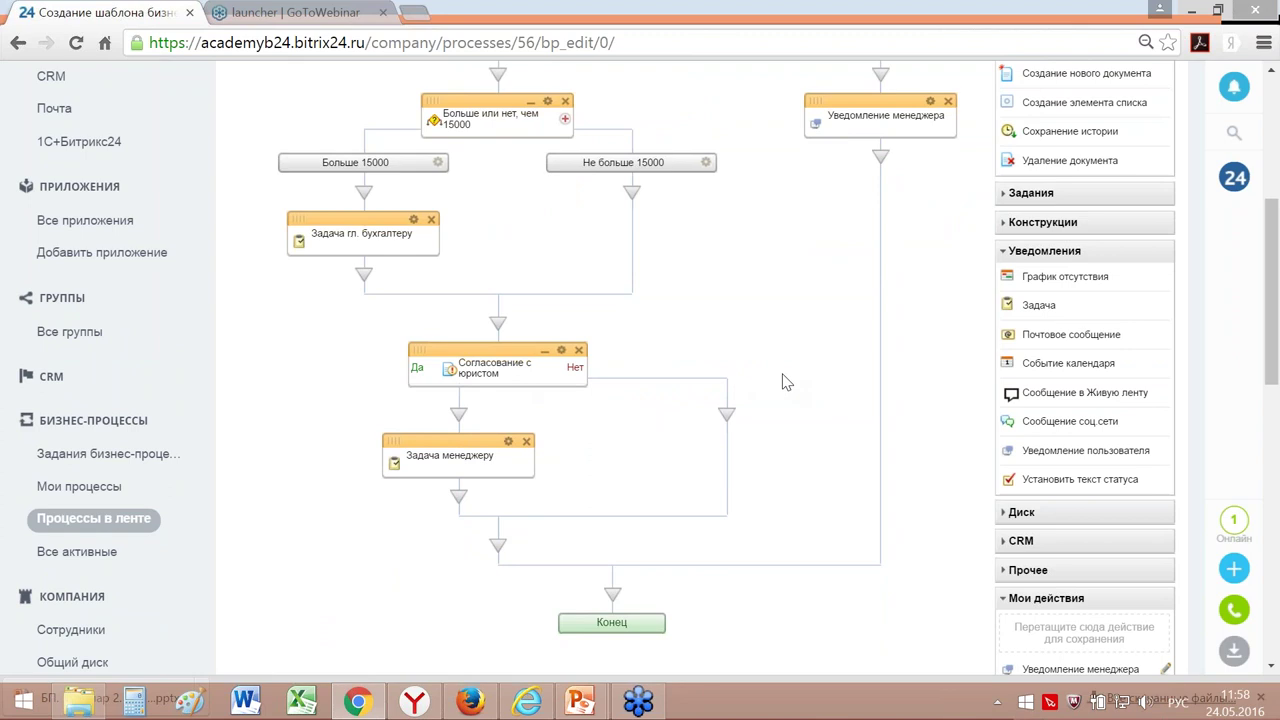
{"action": "left_click", "coordinate": [1005, 252]}
{"action": "scroll", "coordinate": [955, 268], "scroll_direction": "up", "scroll_amount": 5}
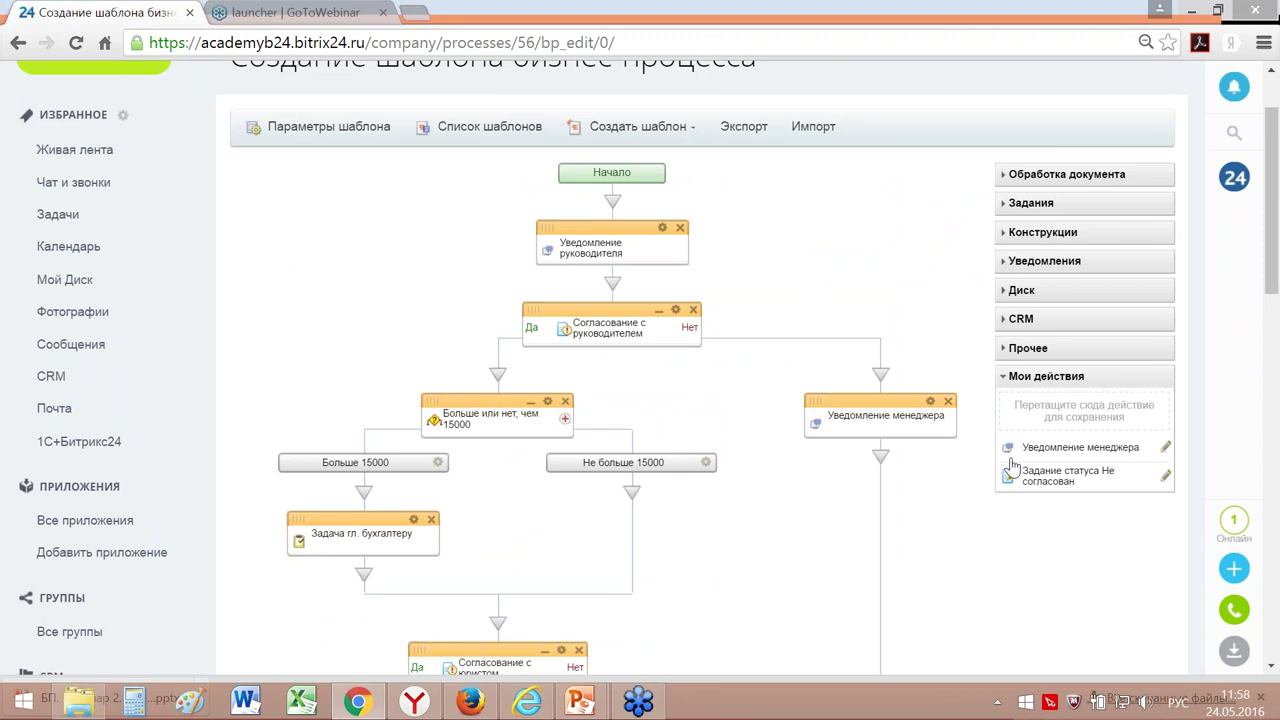
{"action": "left_click", "coordinate": [1167, 449]}
{"action": "left_click", "coordinate": [614, 417]}
{"action": "left_click", "coordinate": [716, 168]}
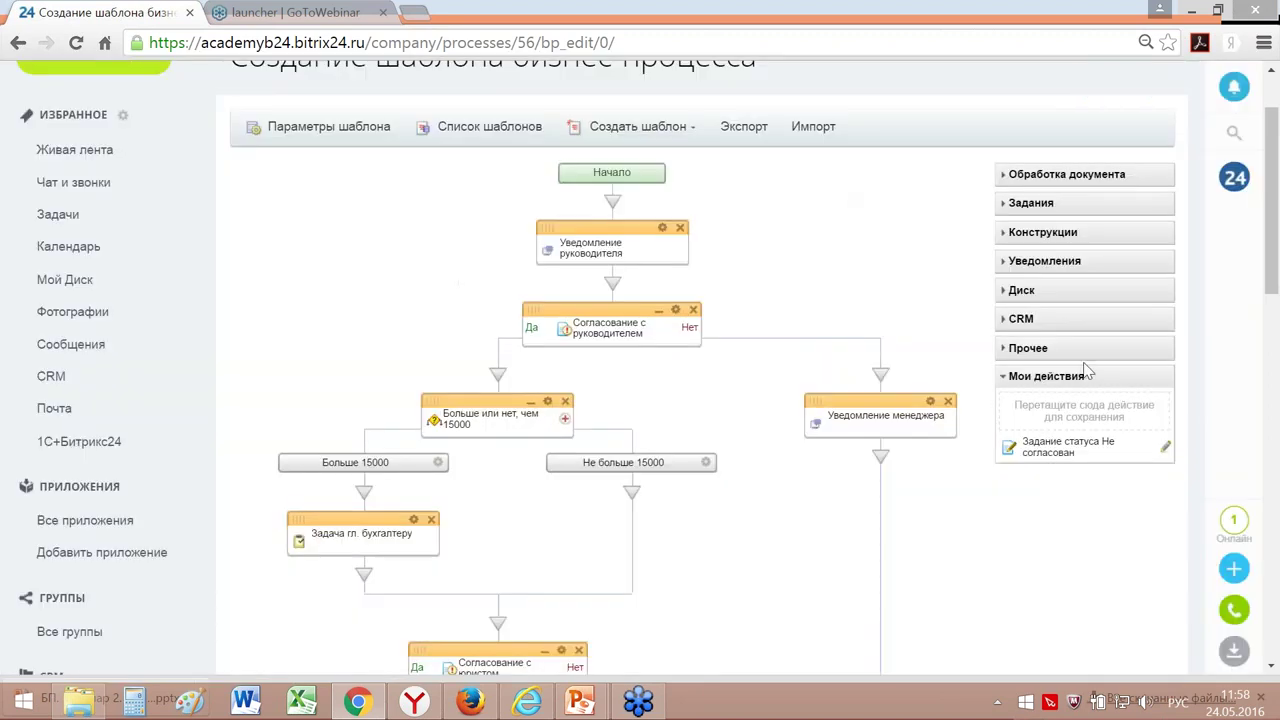
{"action": "left_click", "coordinate": [1162, 450]}
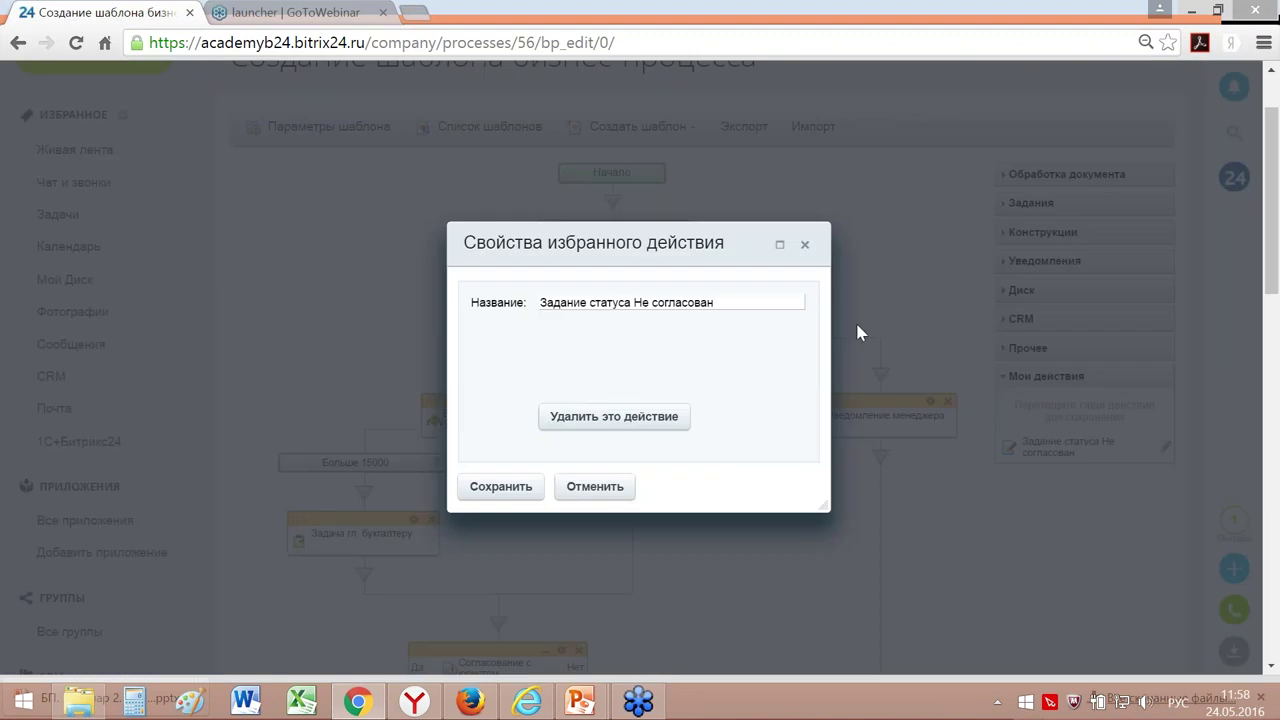
{"action": "left_click", "coordinate": [602, 424]}
{"action": "left_click", "coordinate": [748, 185]}
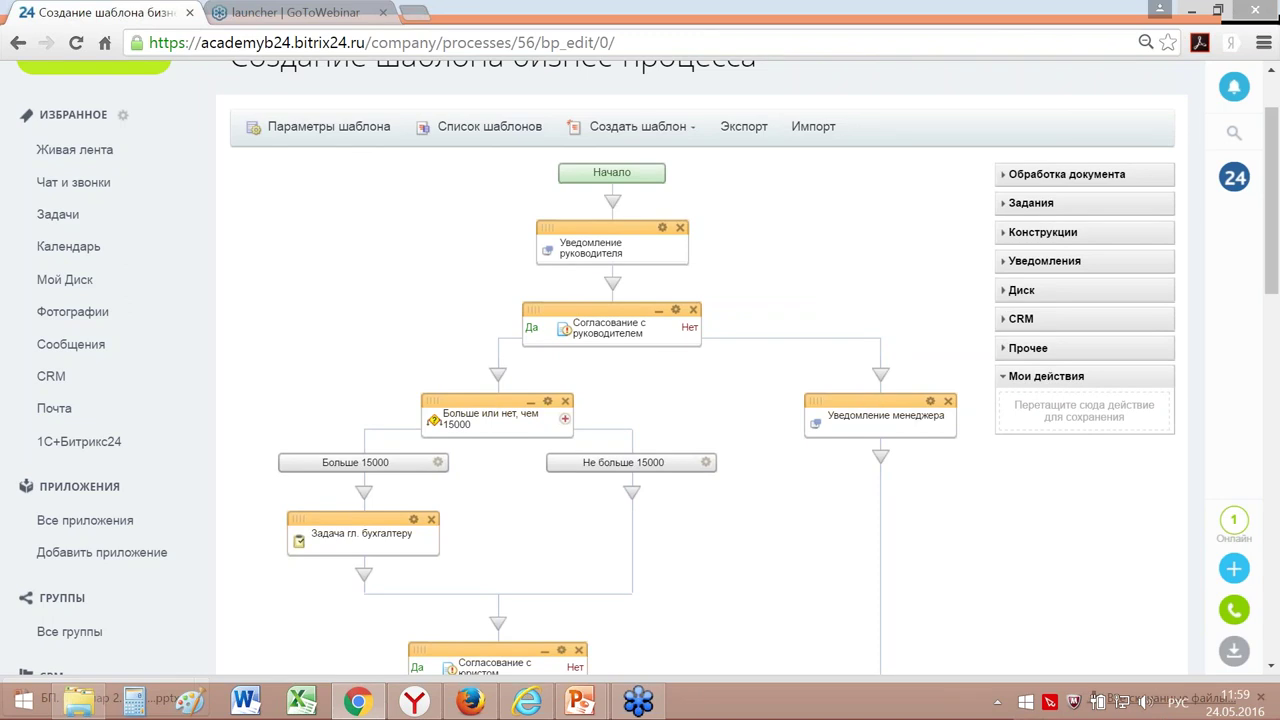
Step: Store the configured "Уведомление менеджера" action in "Мои действия" and place a copy in the "Нет" branch of "Согласование с юристом"
{"action": "left_click_drag", "start_coordinate": [818, 401], "coordinate": [1012, 396]}
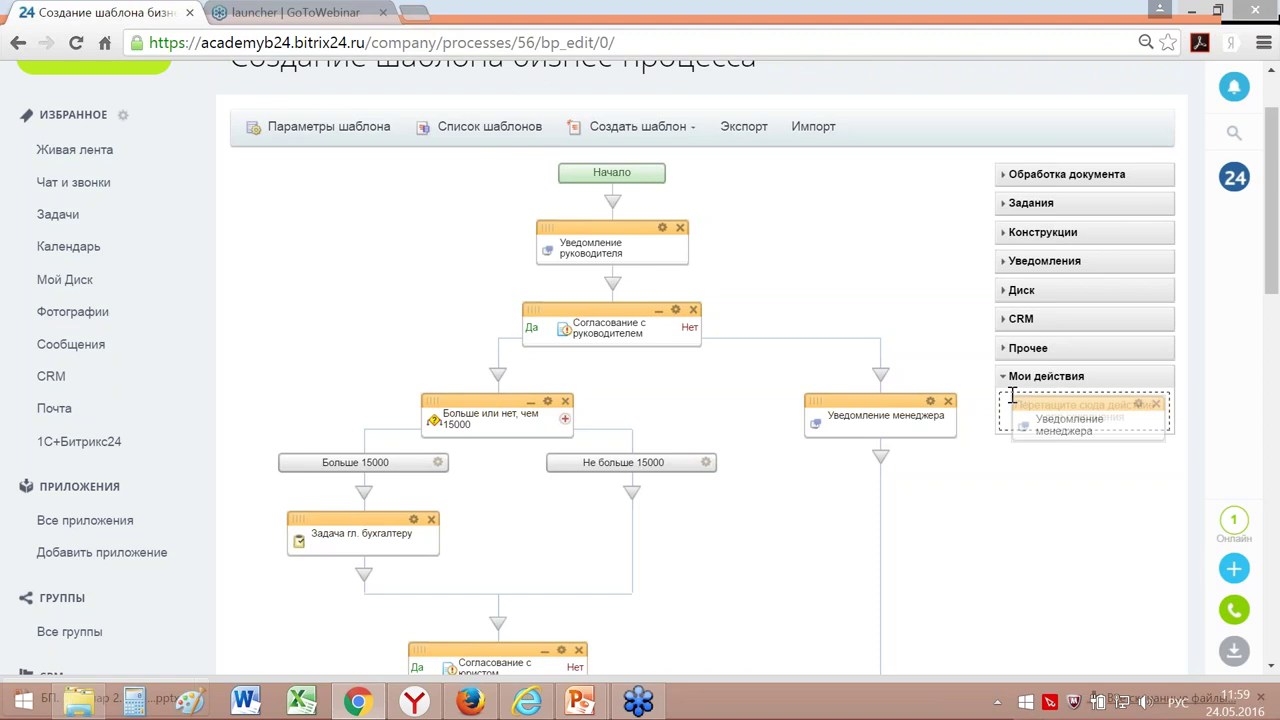
{"action": "left_click_drag", "start_coordinate": [1012, 395], "coordinate": [1012, 396]}
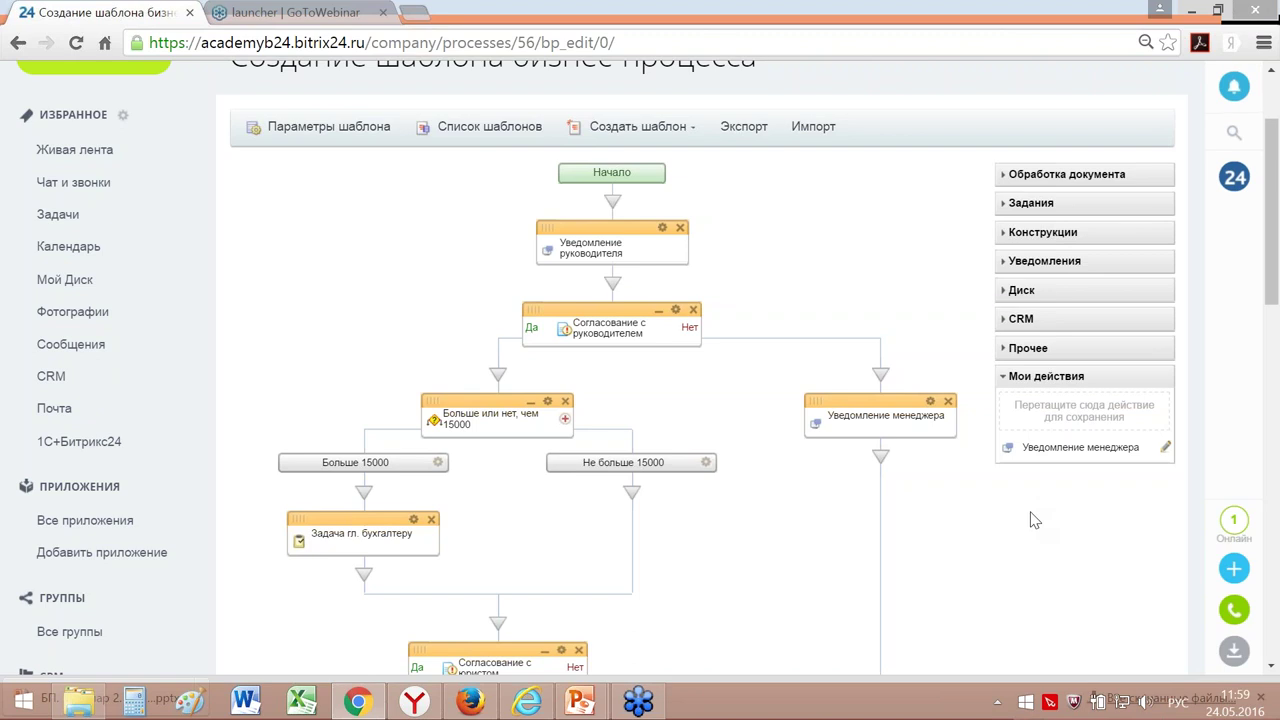
{"action": "scroll", "coordinate": [1034, 520], "scroll_direction": "down", "scroll_amount": 1}
{"action": "scroll", "coordinate": [1037, 520], "scroll_direction": "down", "scroll_amount": 1}
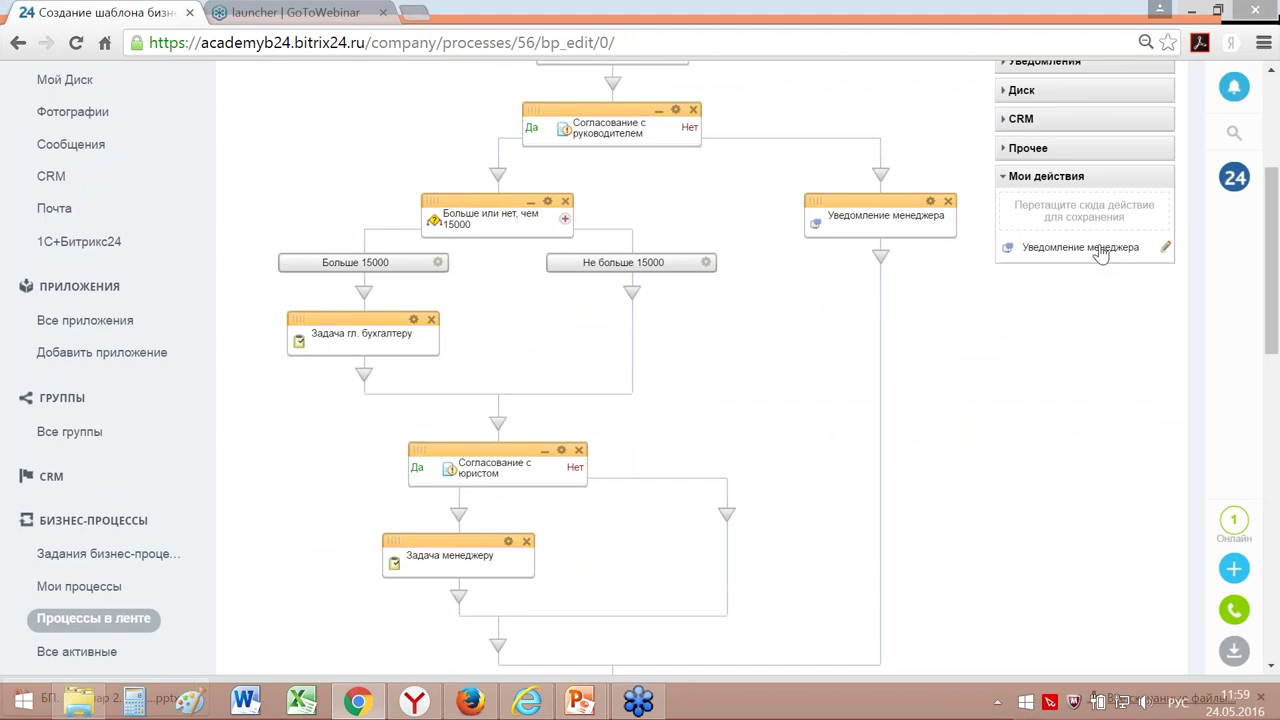
{"action": "left_click_drag", "start_coordinate": [1100, 252], "coordinate": [729, 519]}
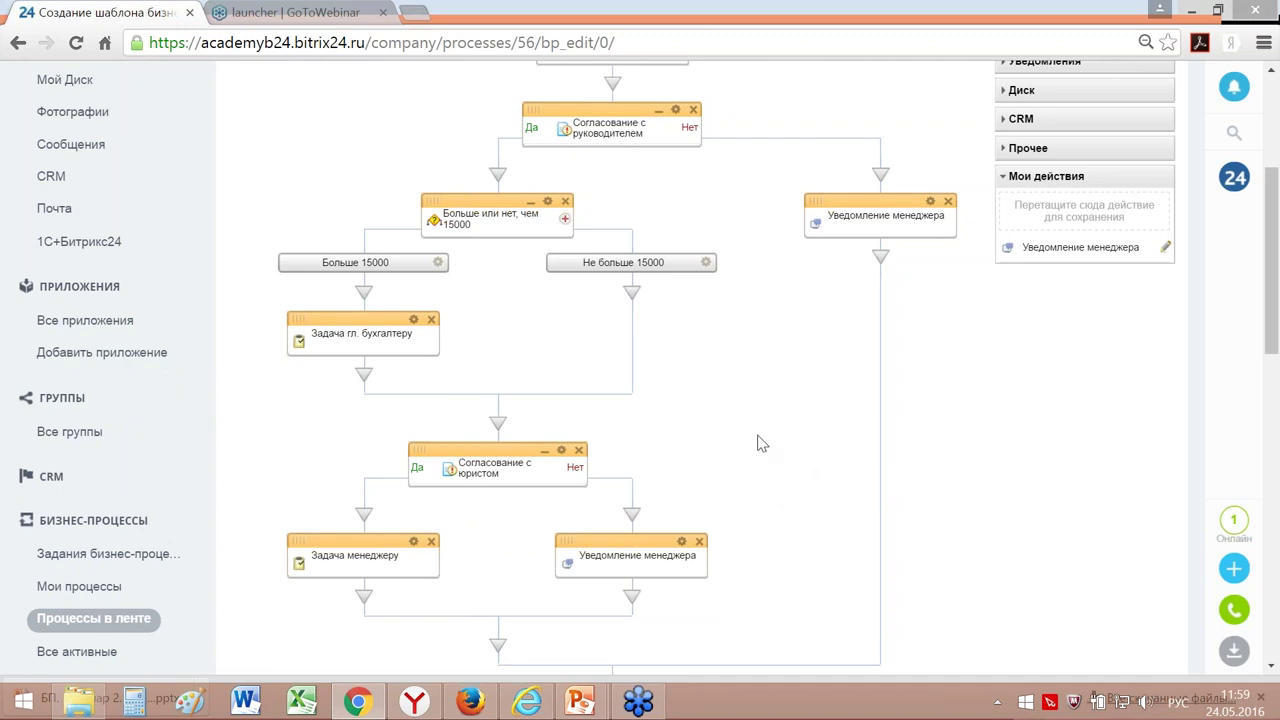
Step: Replace the sender of the notification under "Согласование с юристом" with the lawyer, then save the action and the whole template
{"action": "scroll", "coordinate": [765, 446], "scroll_direction": "down", "scroll_amount": 1}
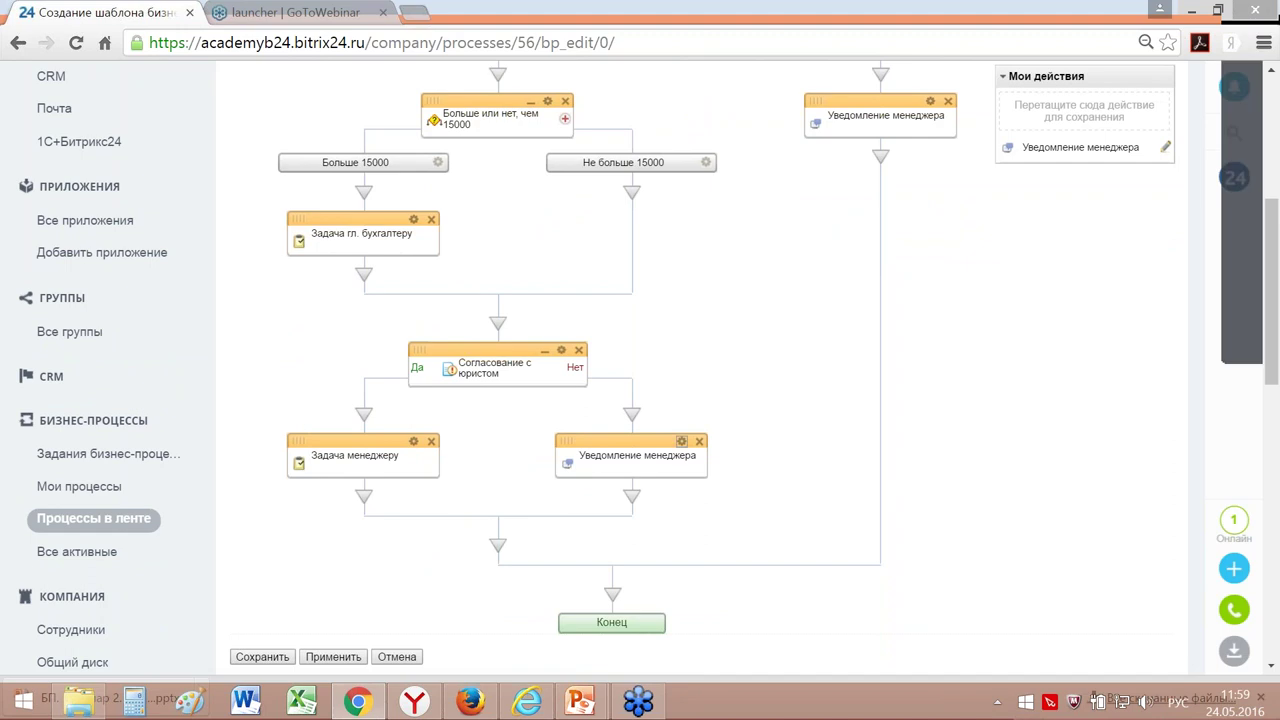
{"action": "left_click", "coordinate": [681, 441]}
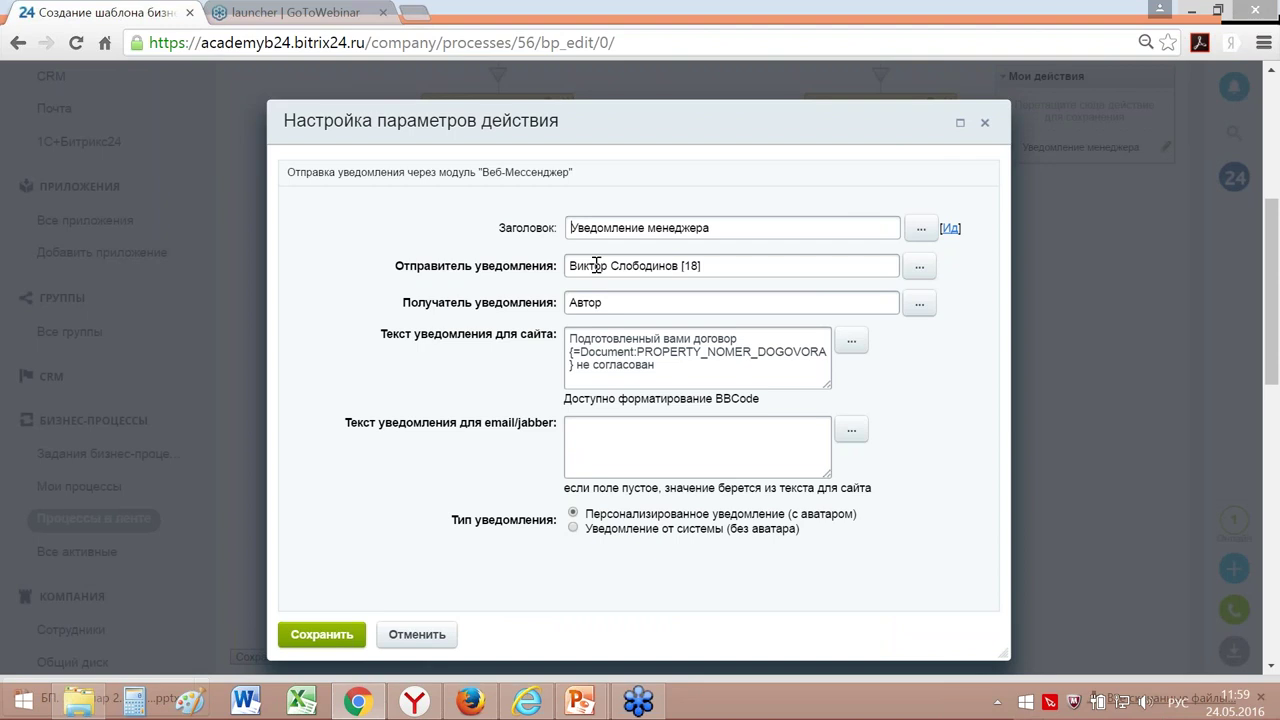
{"action": "left_click_drag", "start_coordinate": [718, 266], "coordinate": [545, 258]}
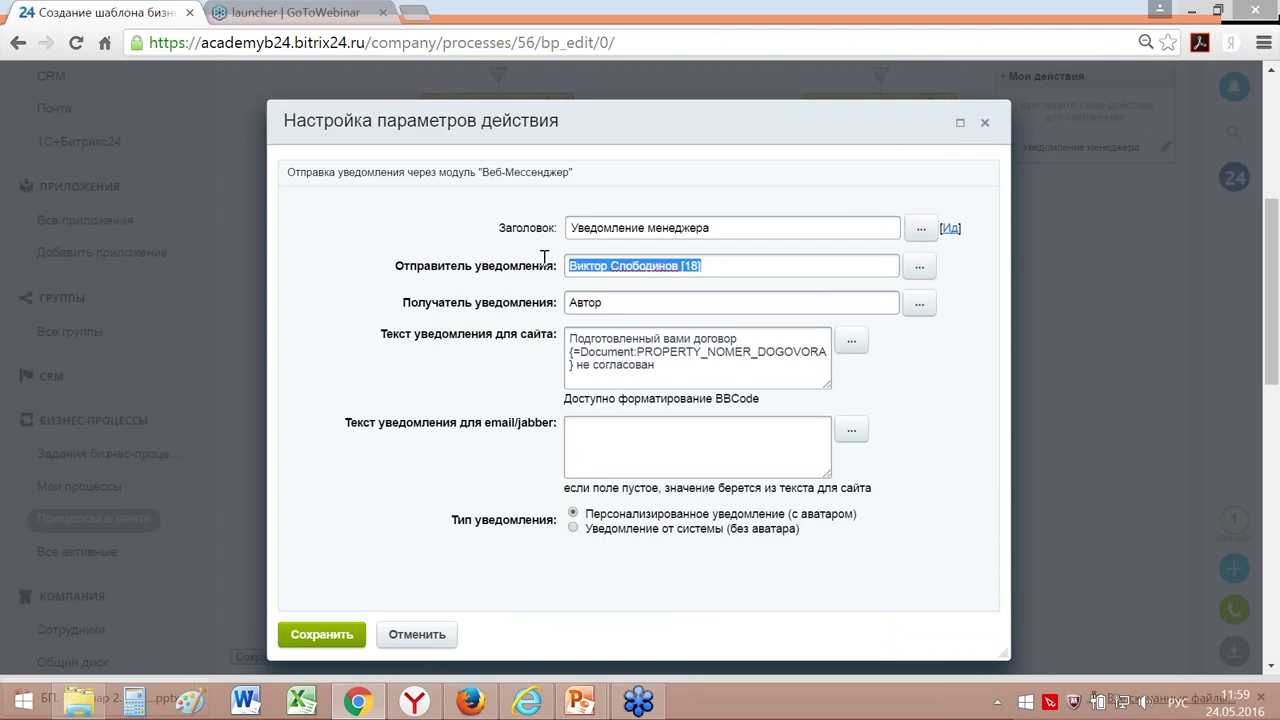
{"action": "key", "text": "BackSpace"}
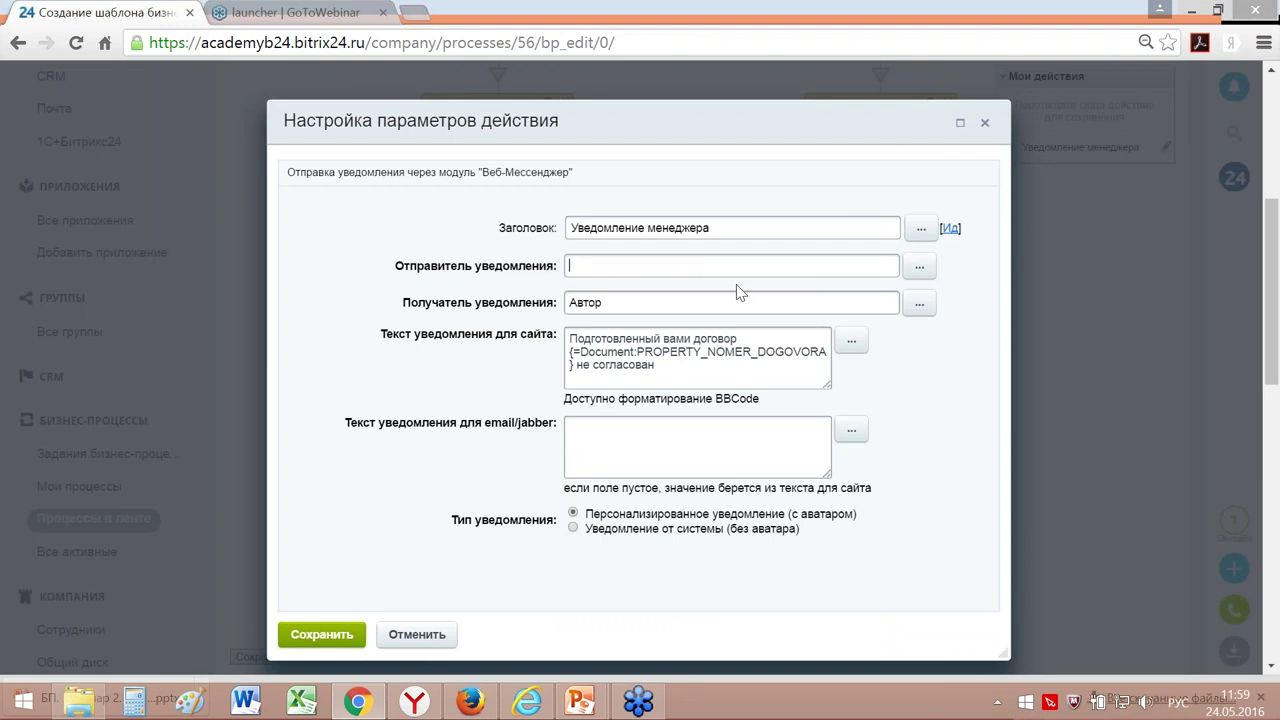
{"action": "left_click", "coordinate": [917, 268]}
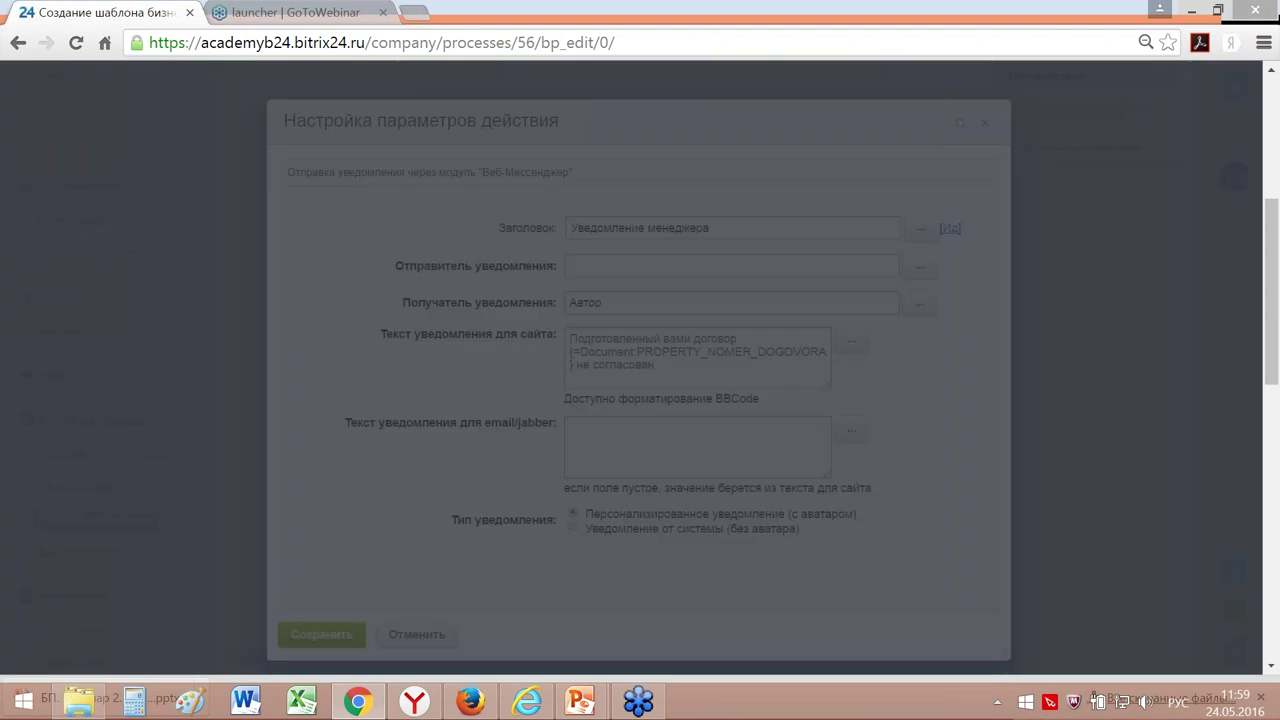
{"action": "scroll", "coordinate": [550, 488], "scroll_direction": "down", "scroll_amount": 5}
{"action": "left_click", "coordinate": [550, 482]}
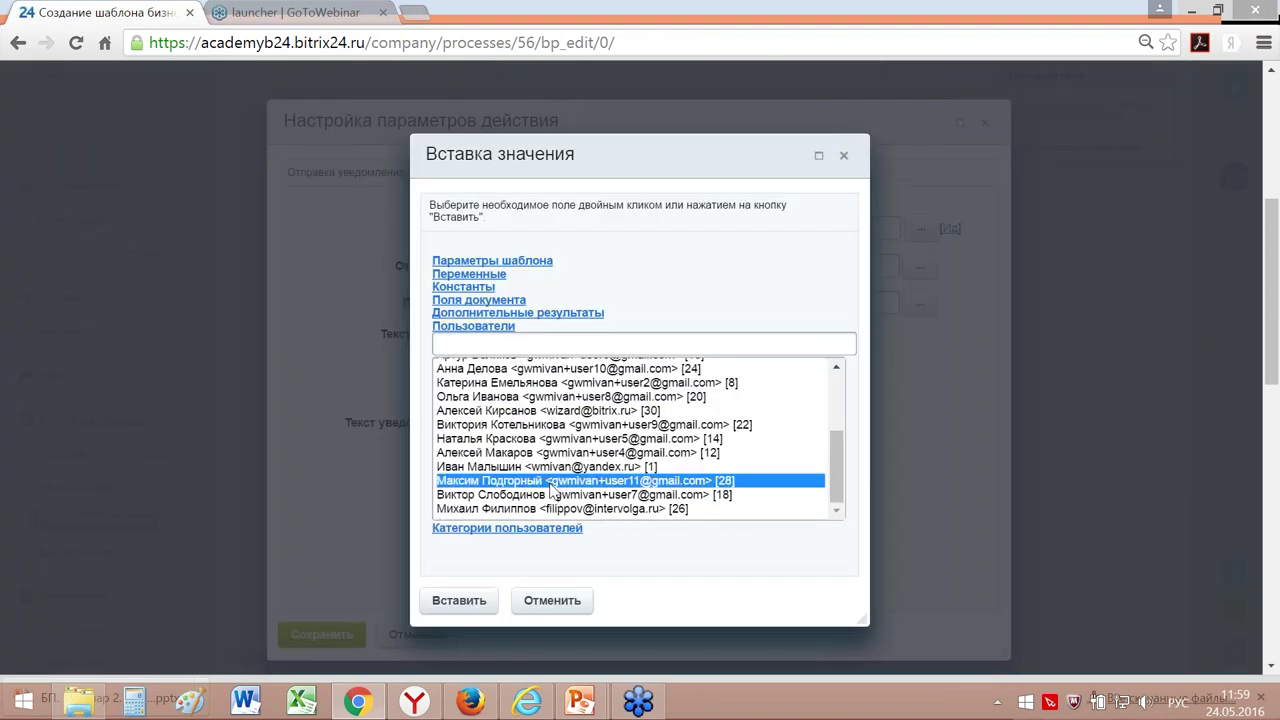
{"action": "left_click", "coordinate": [476, 606]}
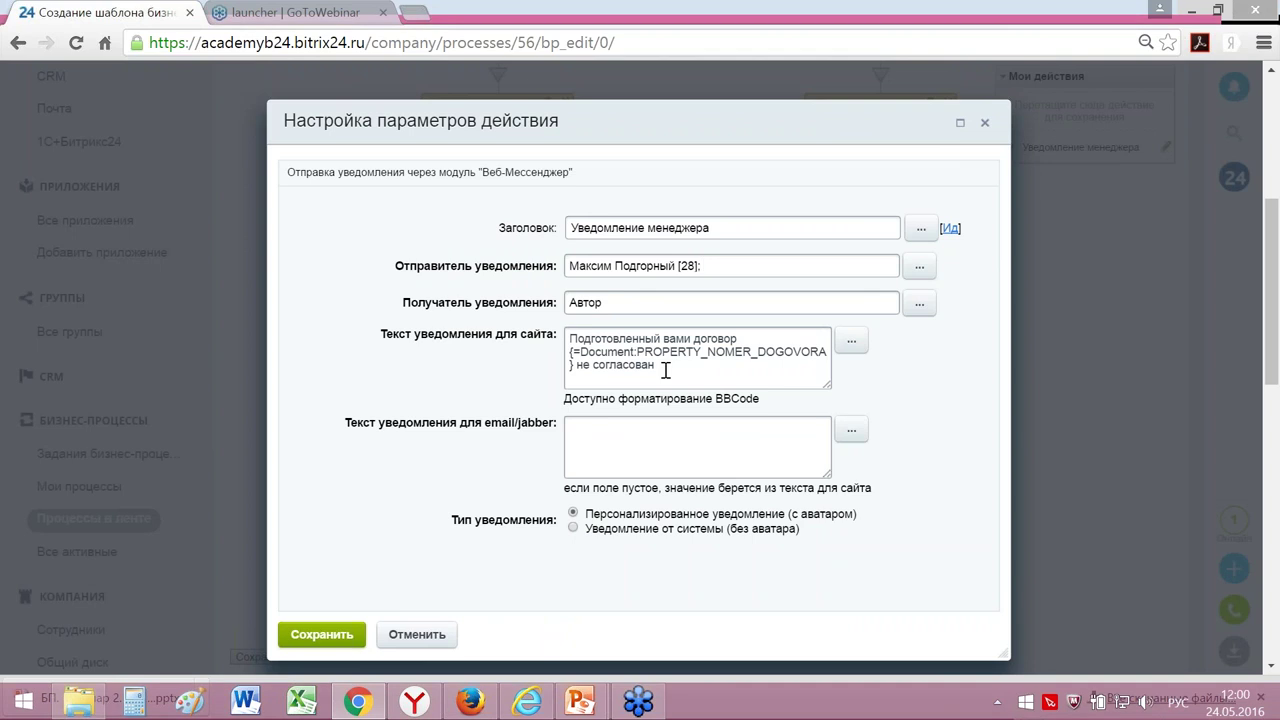
{"action": "left_click", "coordinate": [320, 635]}
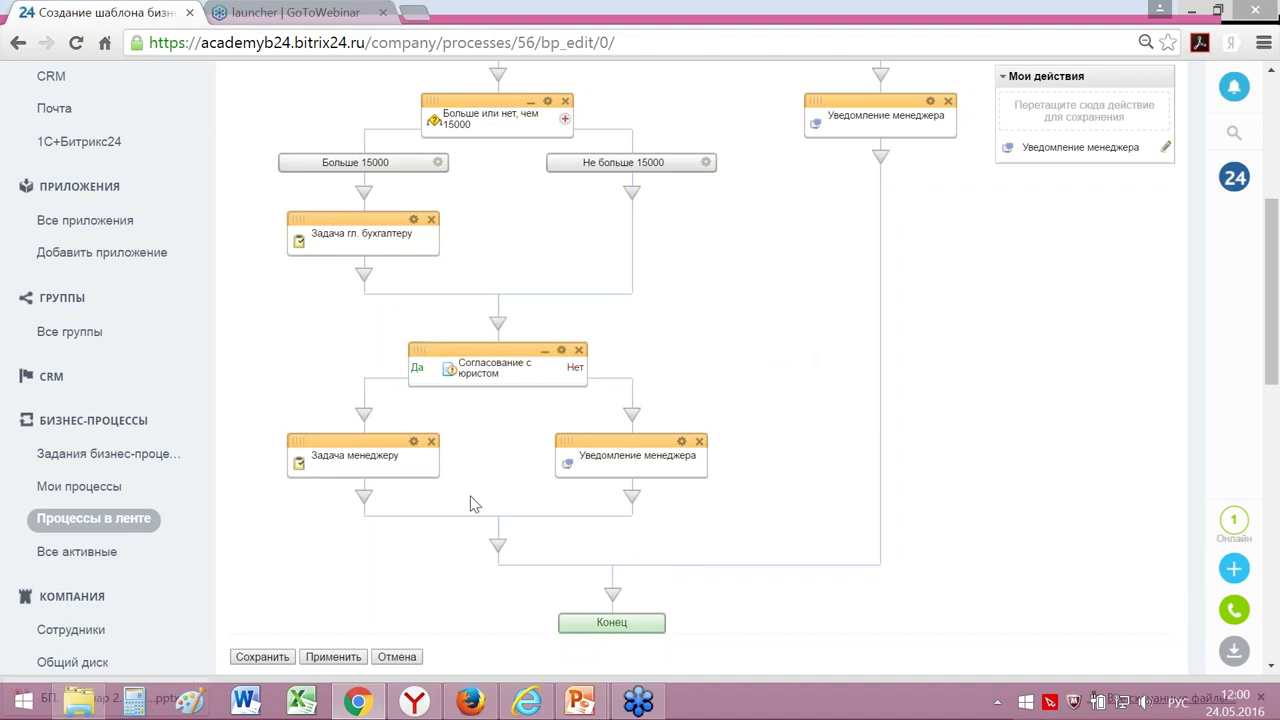
{"action": "left_click", "coordinate": [280, 662]}
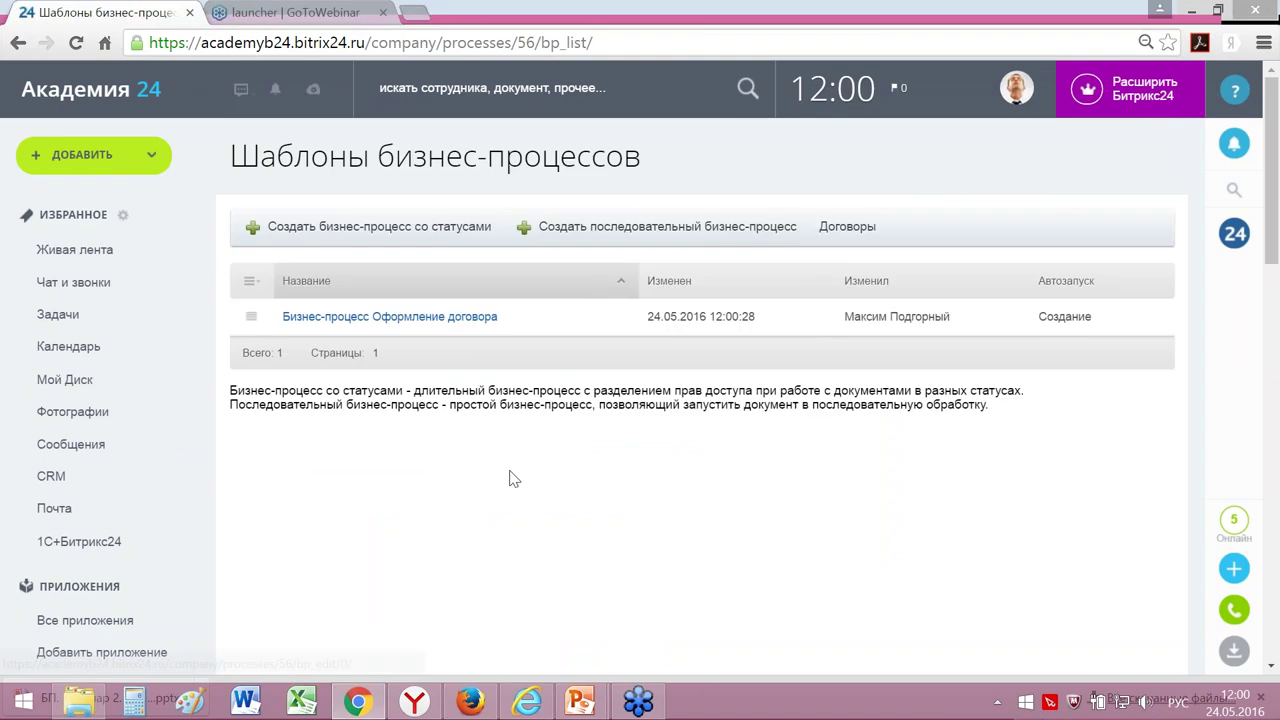
Step: Open the "Бизнес-процесс Оформление договора" template, look through its whole flowchart, and cancel editing without changes
{"action": "left_click", "coordinate": [390, 316]}
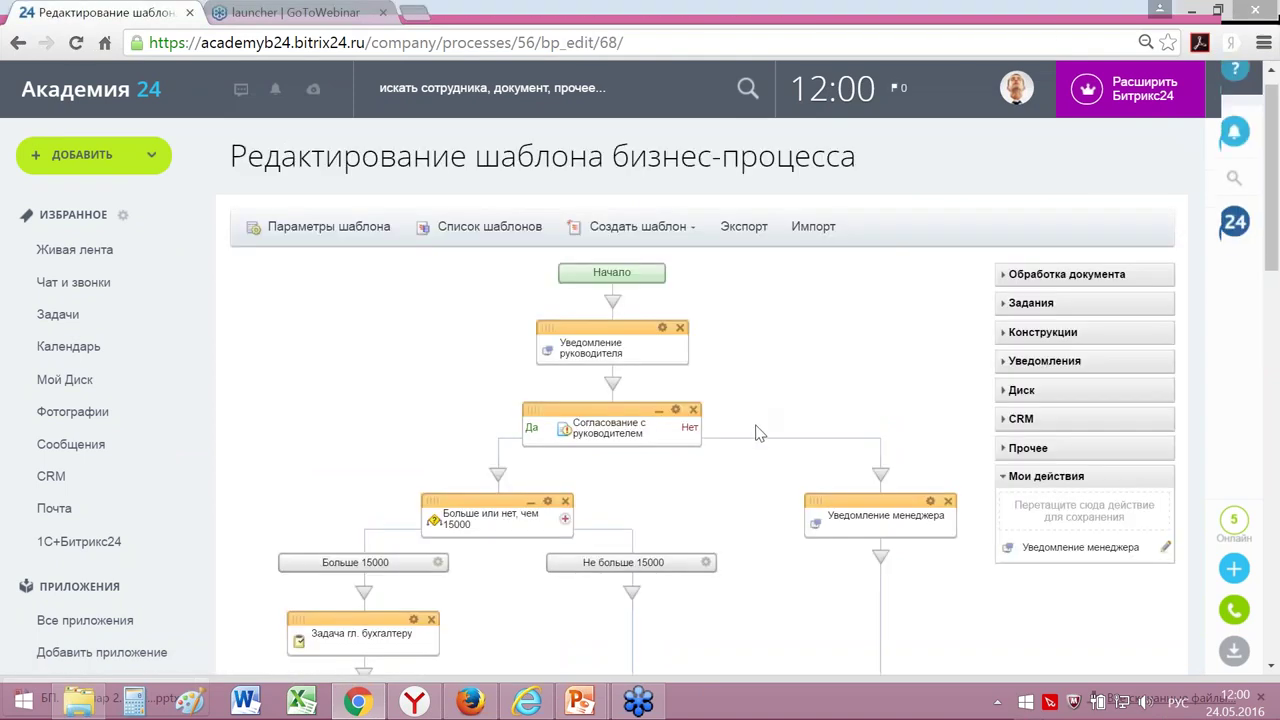
{"action": "scroll", "coordinate": [757, 432], "scroll_direction": "down", "scroll_amount": 5}
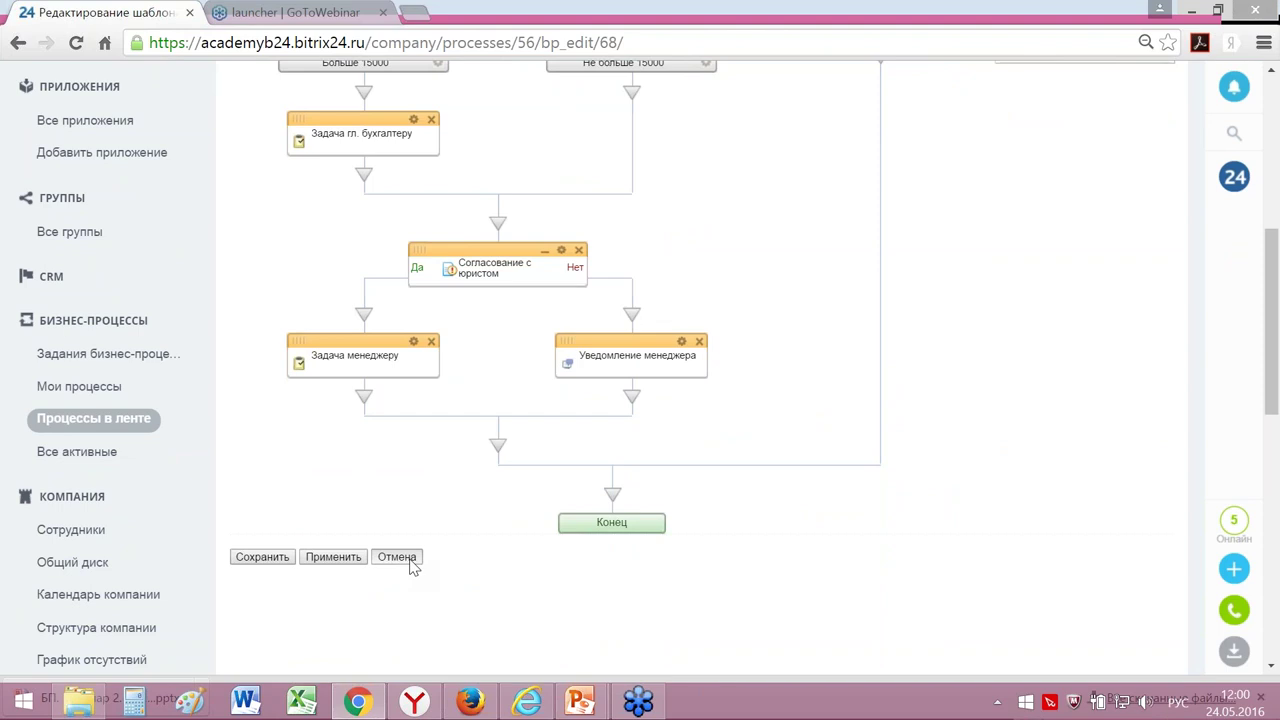
{"action": "left_click", "coordinate": [400, 558]}
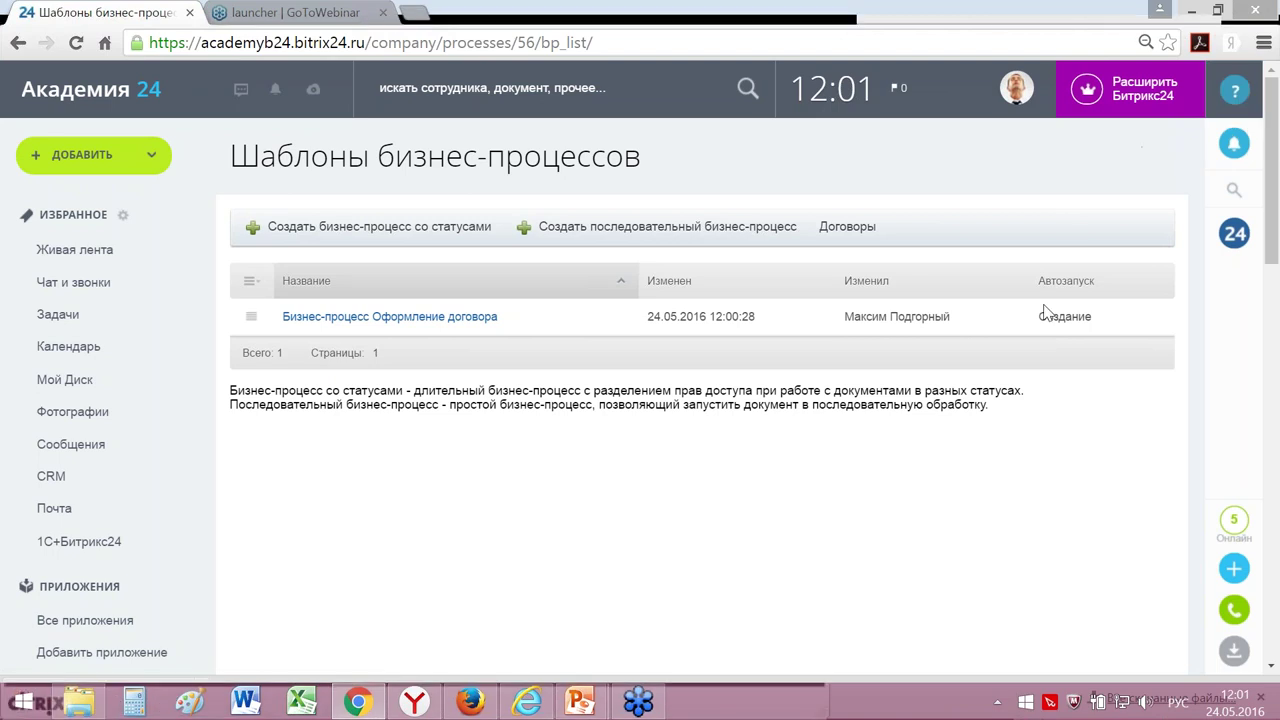
Step: Switch to the PowerPoint presentation "БП. Вебинар 2" and show slide 29, "В бой!", full screen
{"action": "left_click", "coordinate": [640, 703]}
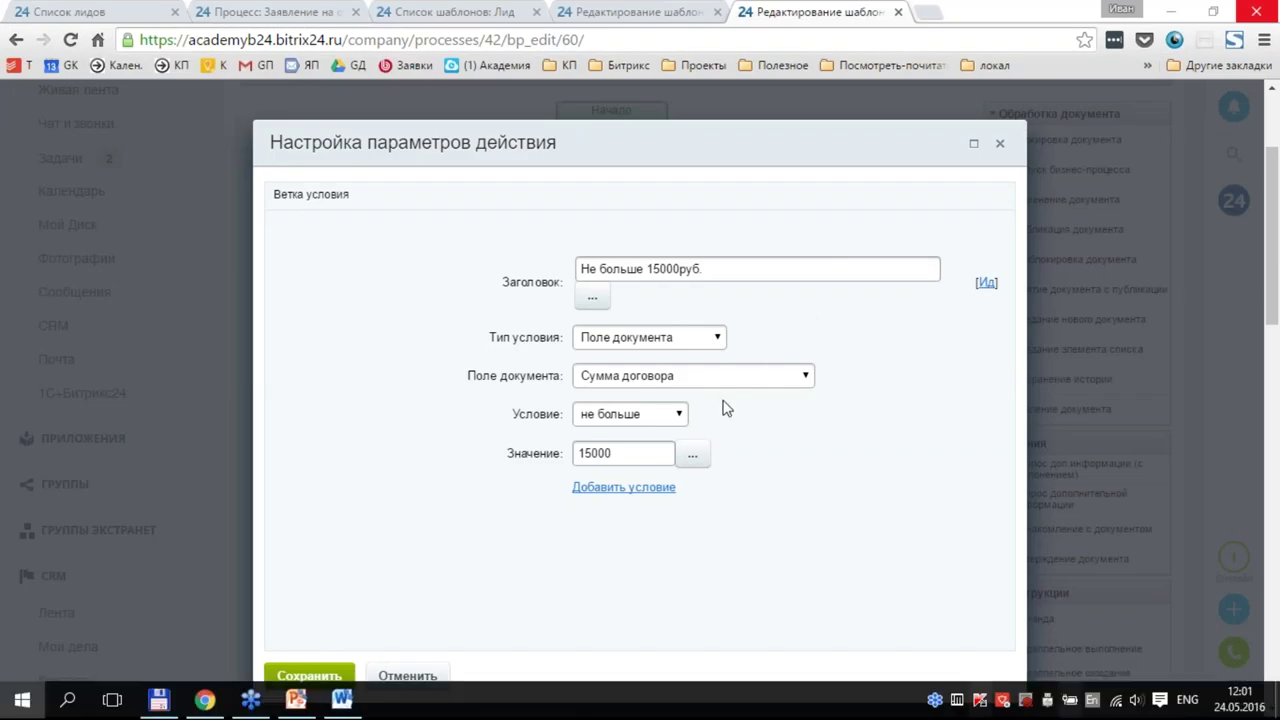
{"action": "left_click", "coordinate": [22, 700]}
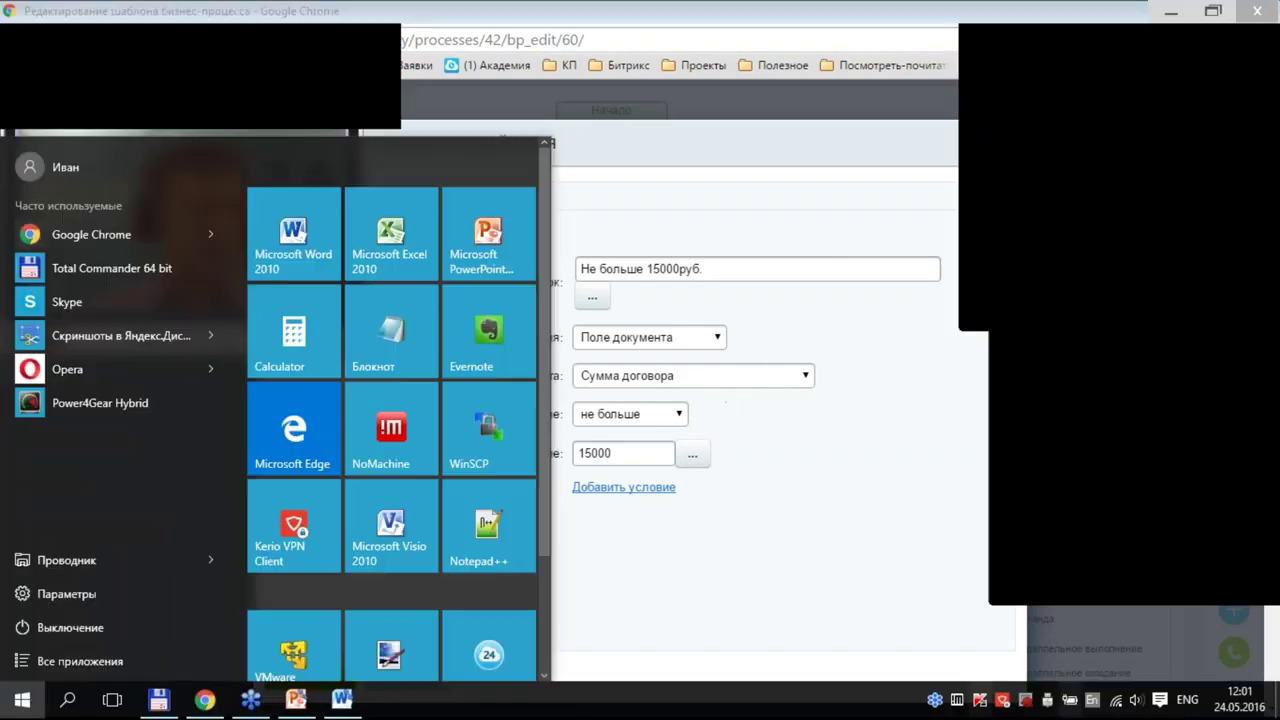
{"action": "left_click", "coordinate": [297, 705]}
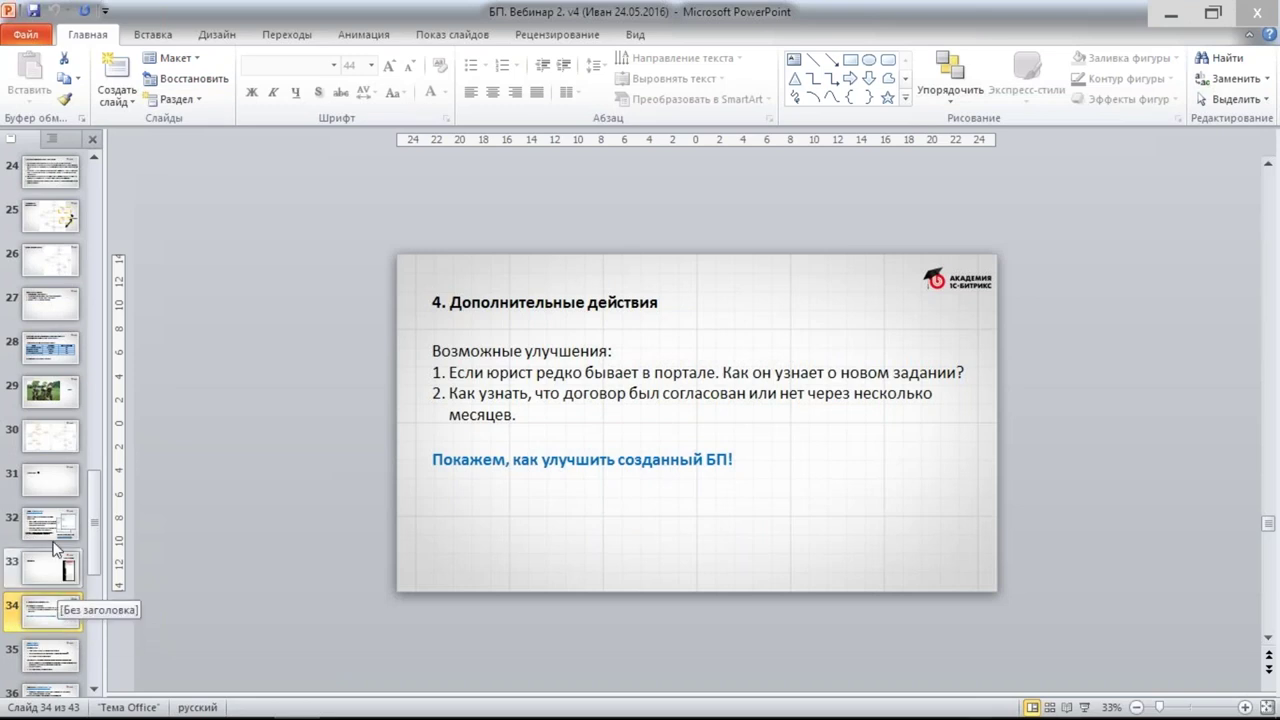
{"action": "left_click", "coordinate": [49, 391]}
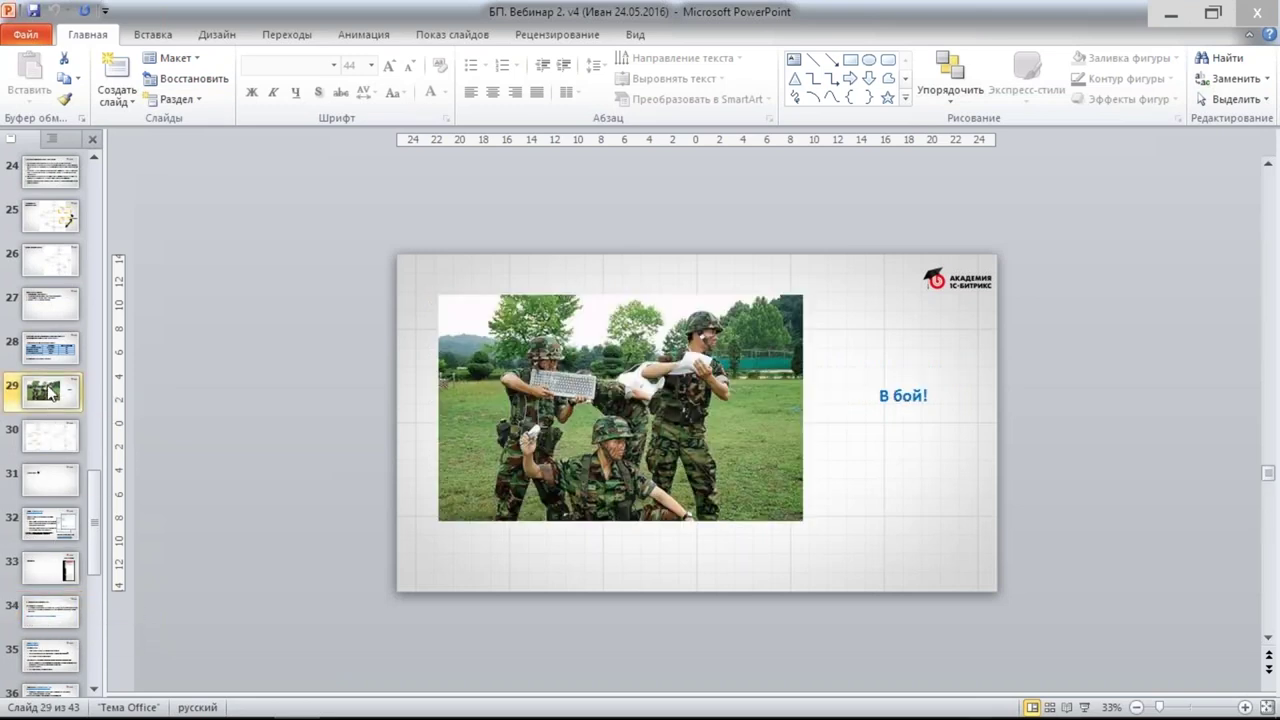
{"action": "key", "text": "shift+F5"}
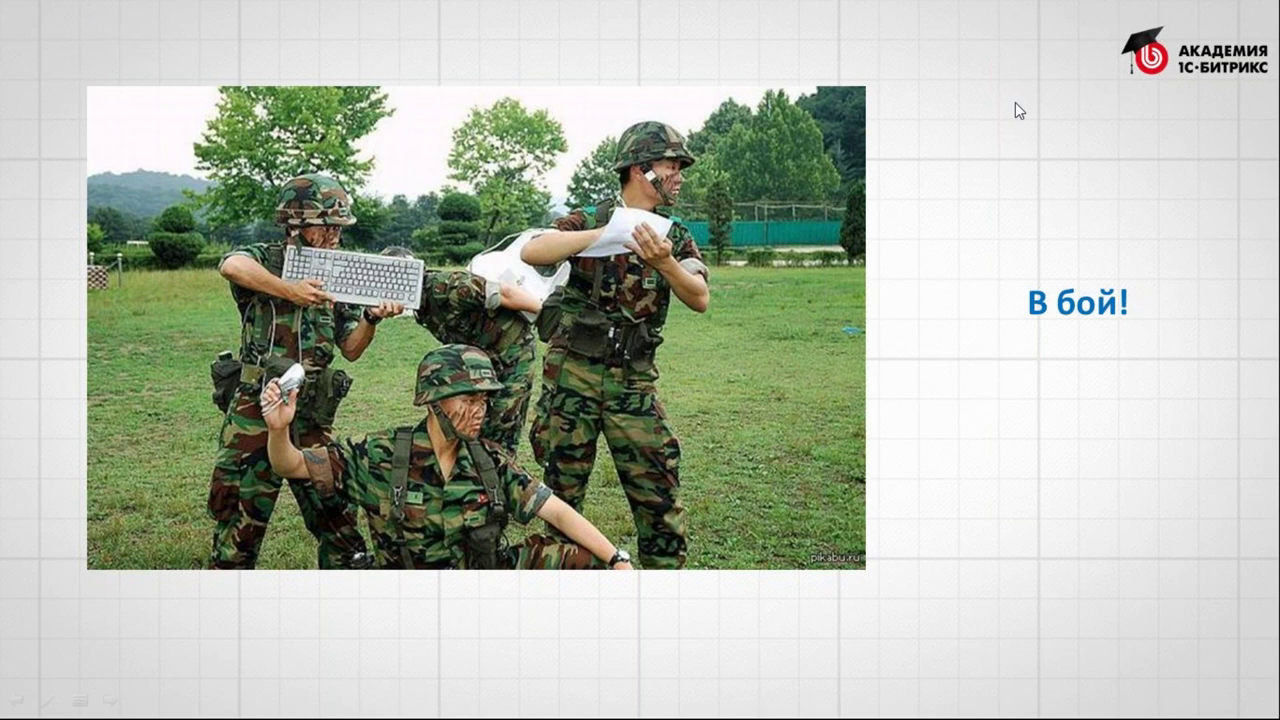
Step: Switch to the Chrome window with the business processes and open the "Процессы в ленте" page
{"action": "key", "text": "super"}
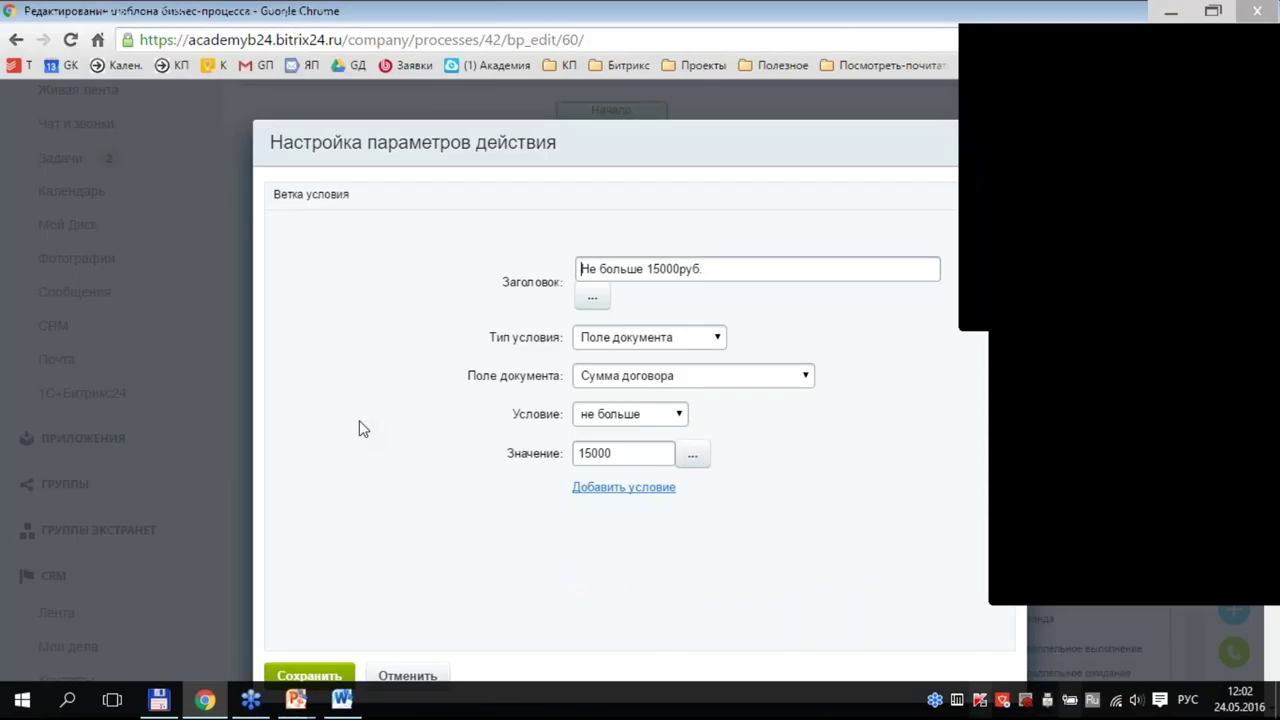
{"action": "key", "text": "alt+Left"}
{"action": "scroll", "coordinate": [130, 490], "scroll_direction": "down", "scroll_amount": 3}
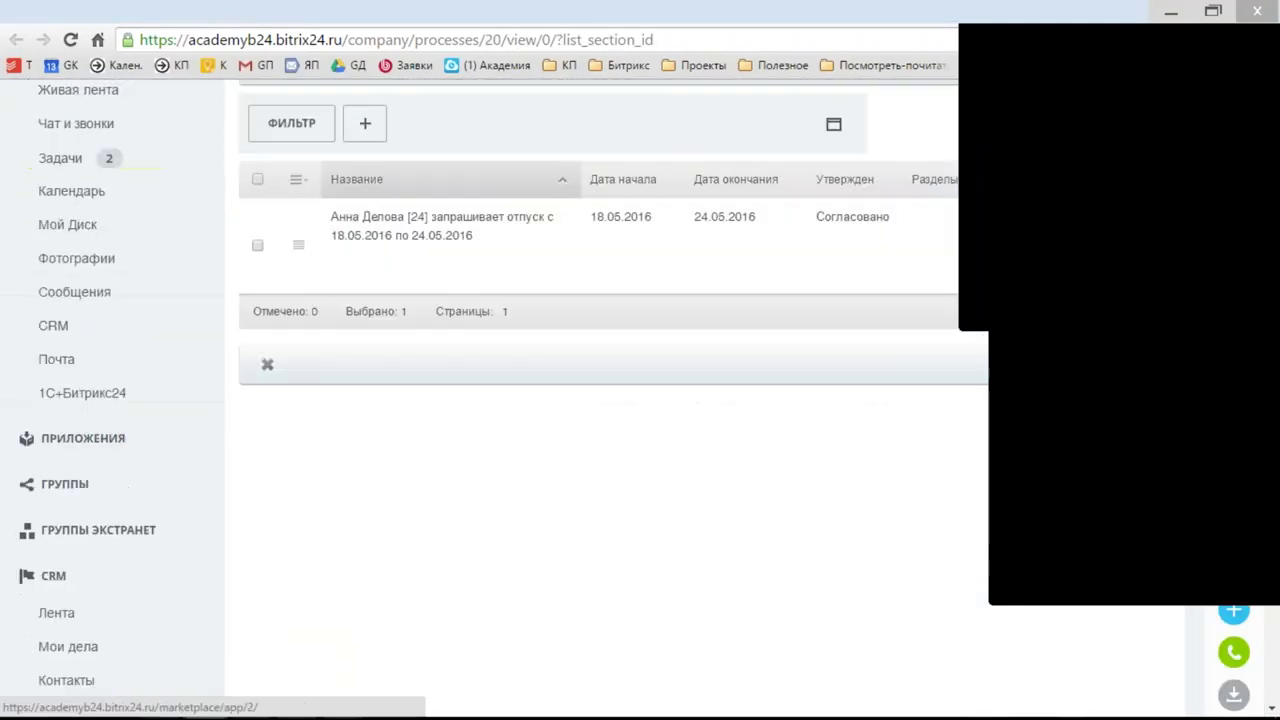
{"action": "scroll", "coordinate": [170, 500], "scroll_direction": "down", "scroll_amount": 1}
{"action": "scroll", "coordinate": [130, 470], "scroll_direction": "up", "scroll_amount": 1}
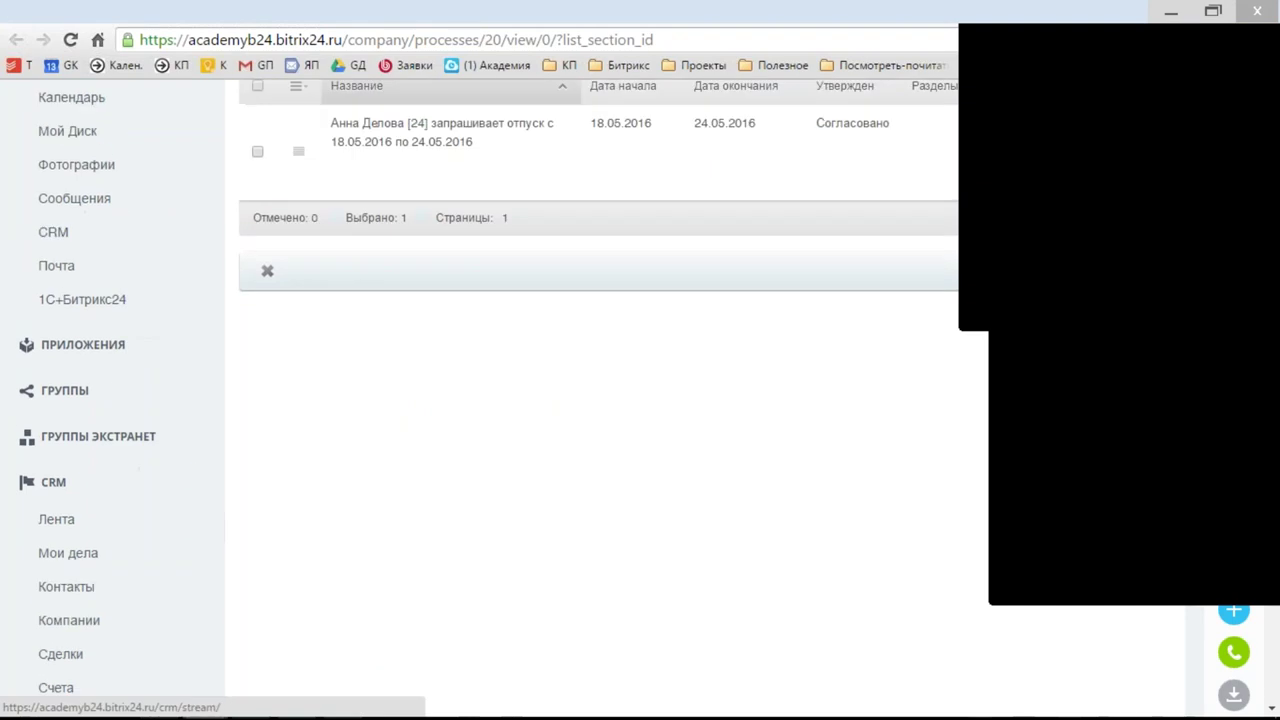
{"action": "scroll", "coordinate": [97, 466], "scroll_direction": "down", "scroll_amount": 2}
{"action": "scroll", "coordinate": [97, 495], "scroll_direction": "down", "scroll_amount": 4}
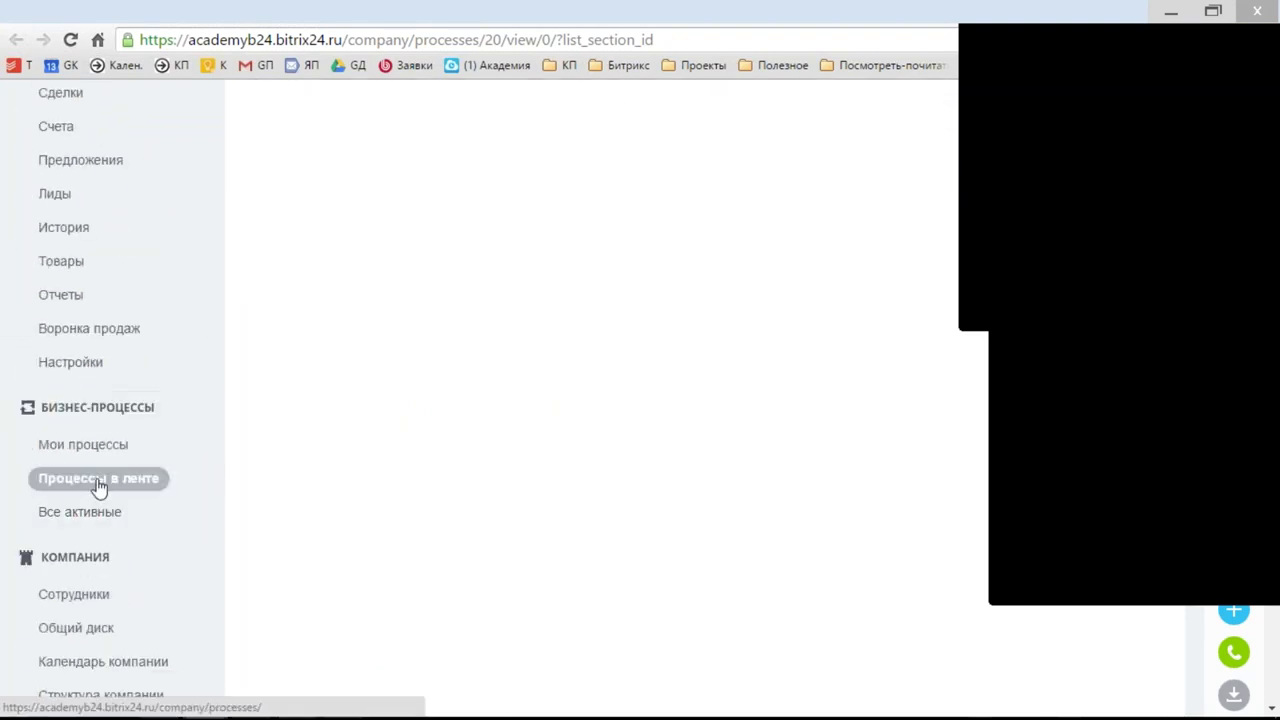
{"action": "left_click", "coordinate": [98, 478]}
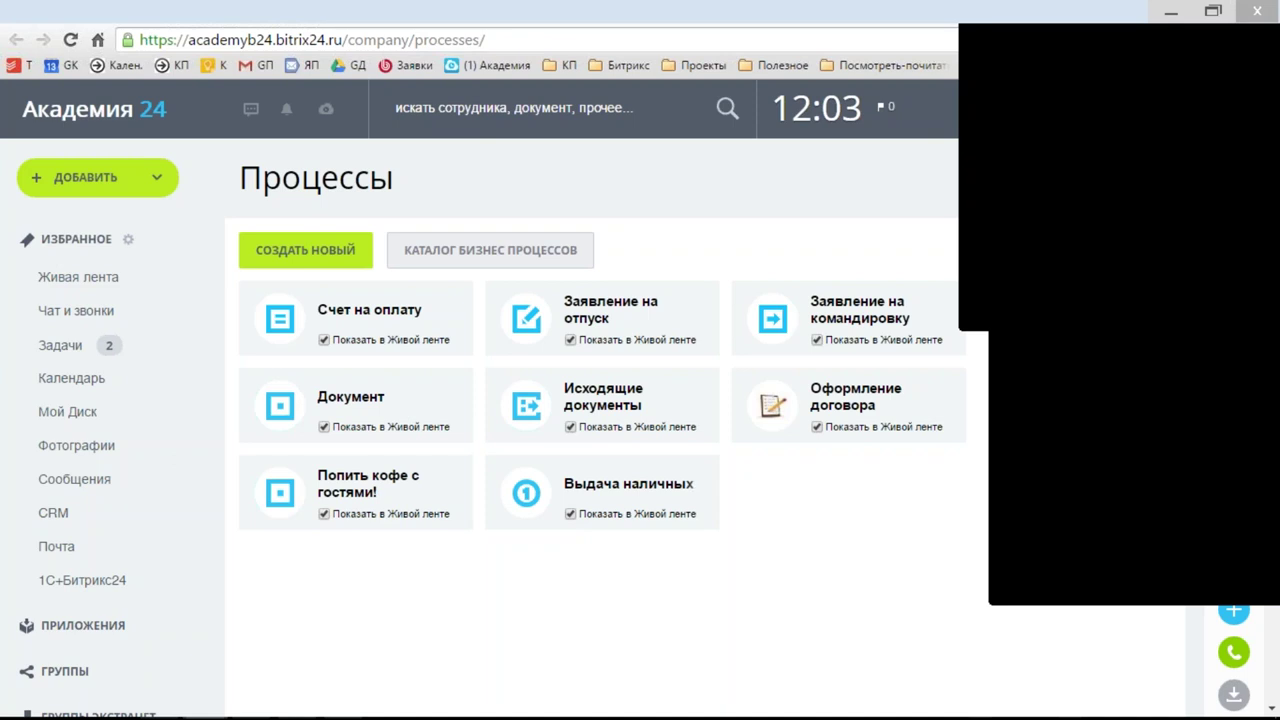
{"action": "key", "text": "super"}
{"action": "mouse_move", "coordinate": [305, 693]}
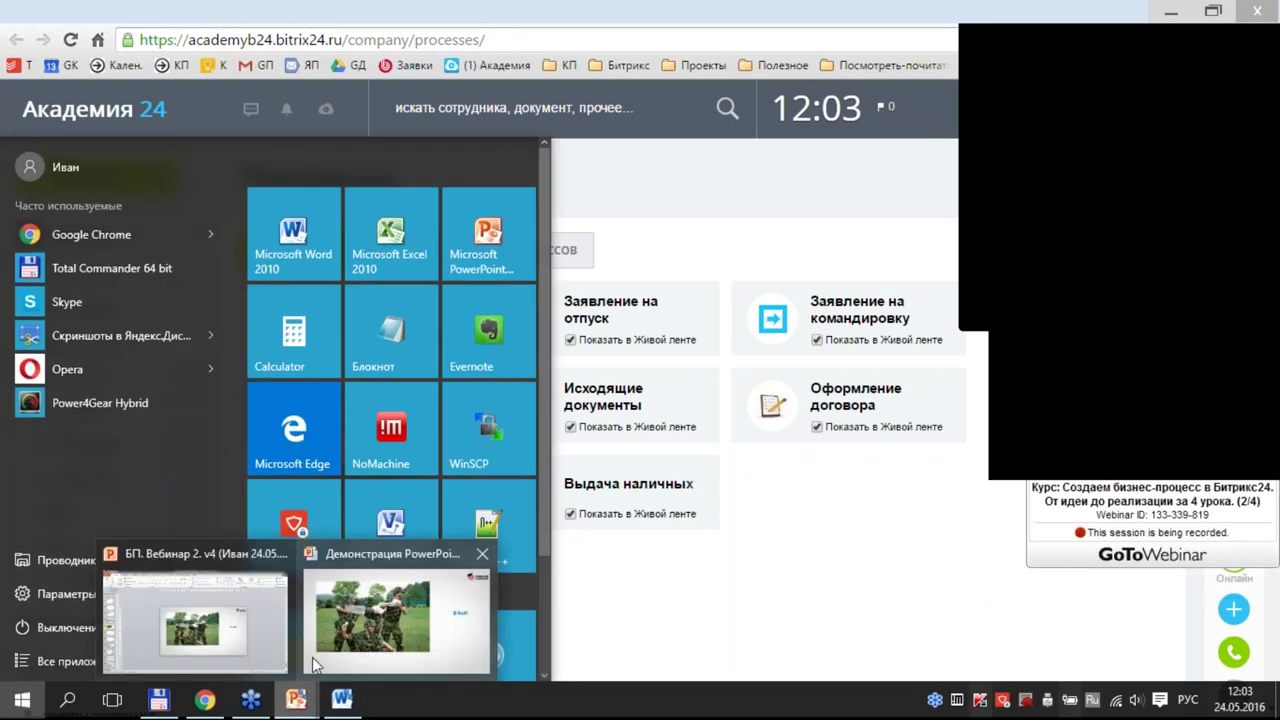
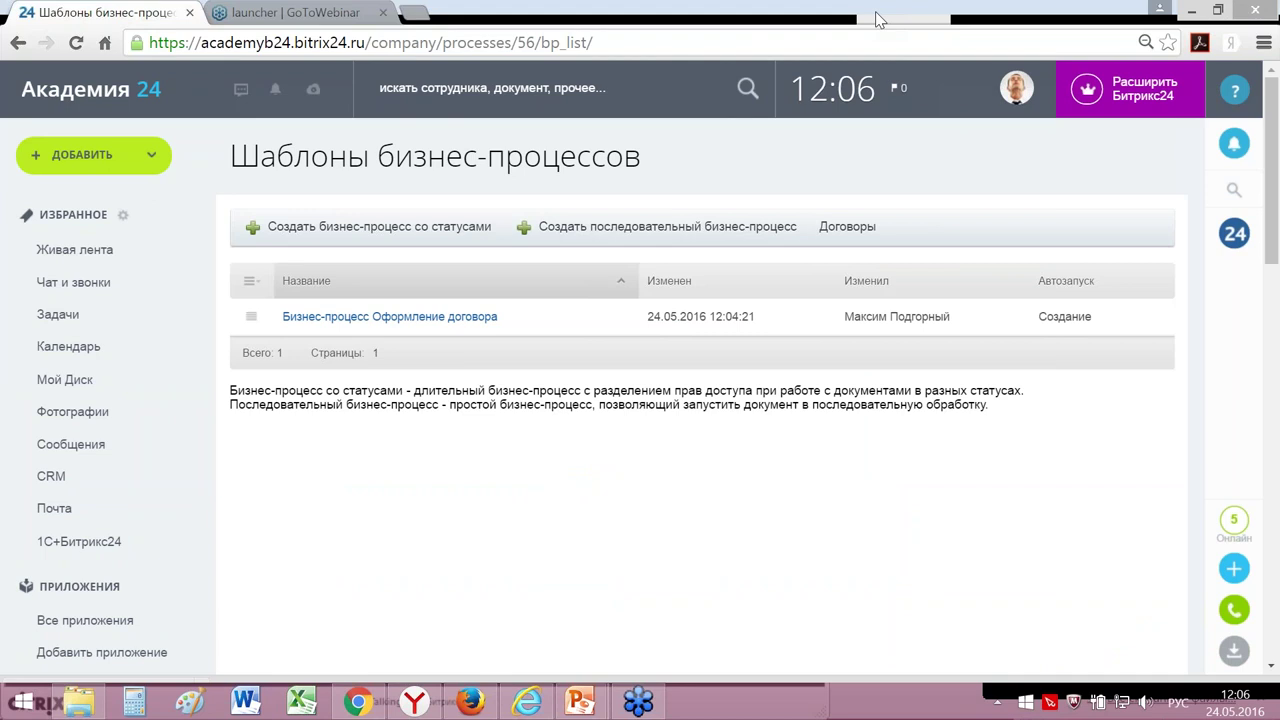
{"action": "left_click", "coordinate": [432, 706]}
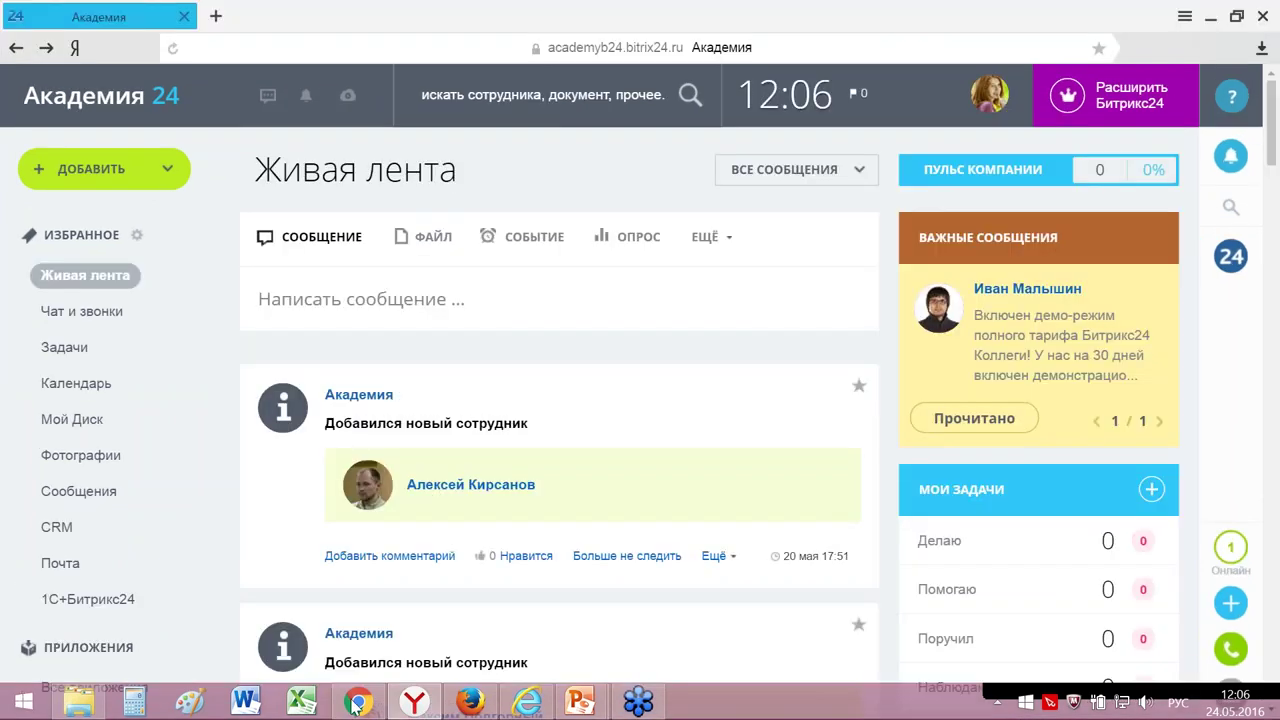
{"action": "left_click", "coordinate": [357, 706]}
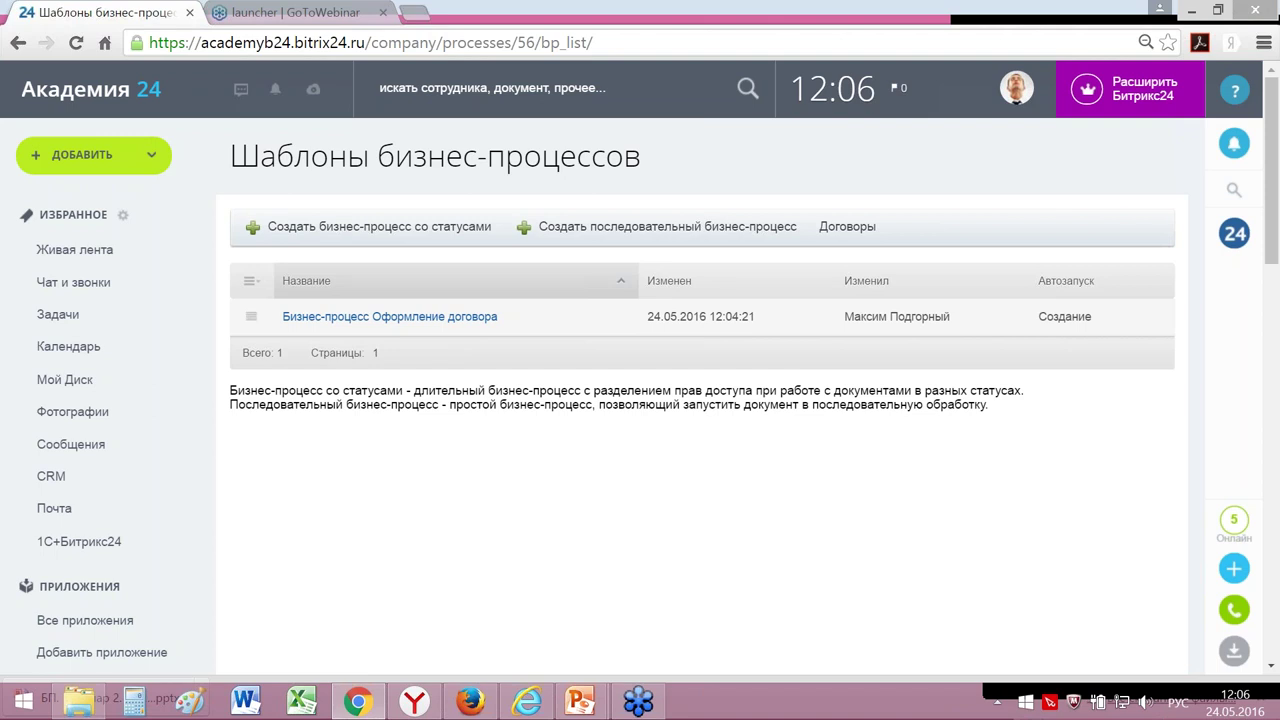
Step: Reopen the "Бизнес-процесс Оформление договора" template to review its flow, and return to the template list
{"action": "left_click", "coordinate": [421, 318]}
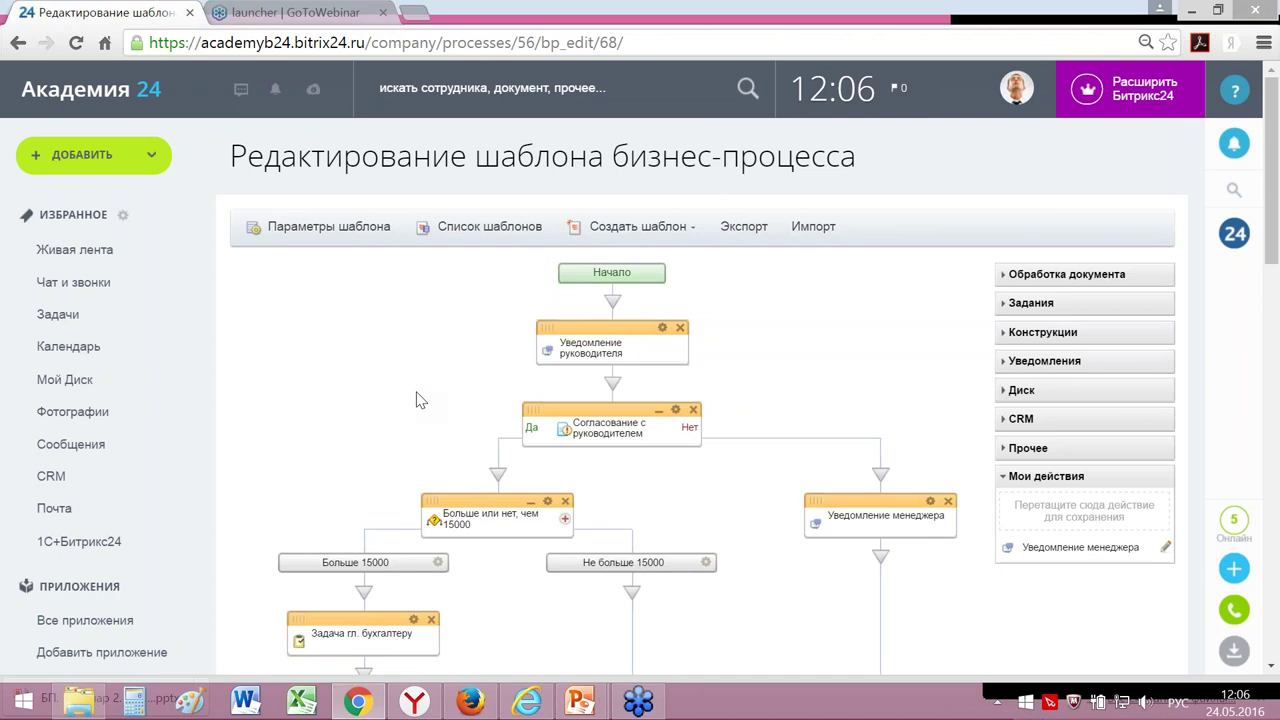
{"action": "scroll", "coordinate": [420, 400], "scroll_direction": "down", "scroll_amount": 5}
{"action": "left_click", "coordinate": [263, 654]}
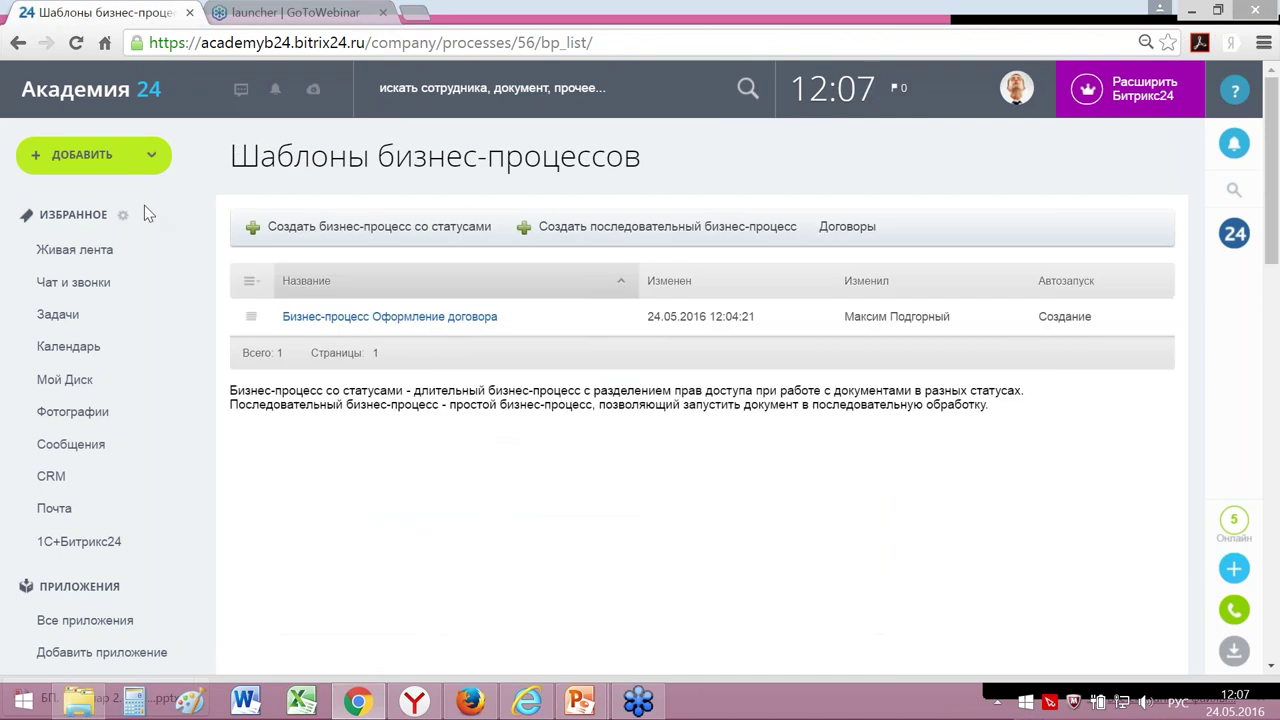
Step: Open the portal's live feed, and switch to the employee's live feed in Internet Explorer
{"action": "left_click", "coordinate": [79, 252]}
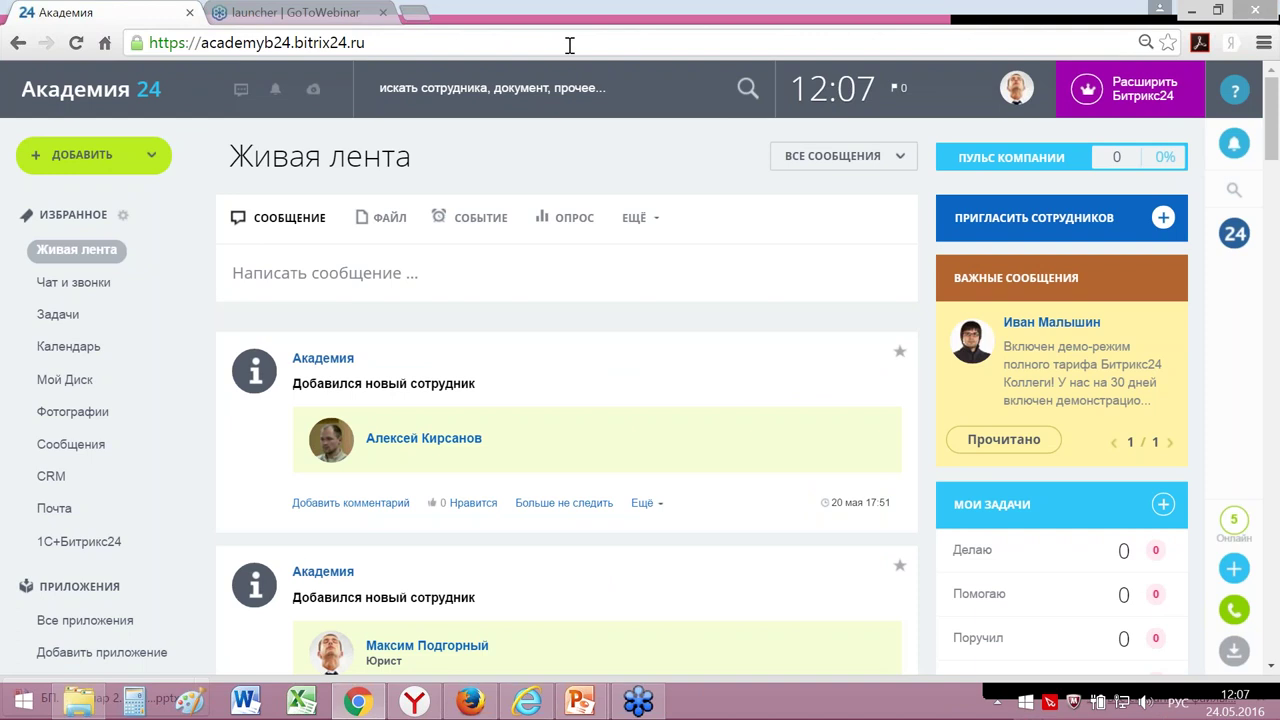
{"action": "left_click", "coordinate": [569, 45]}
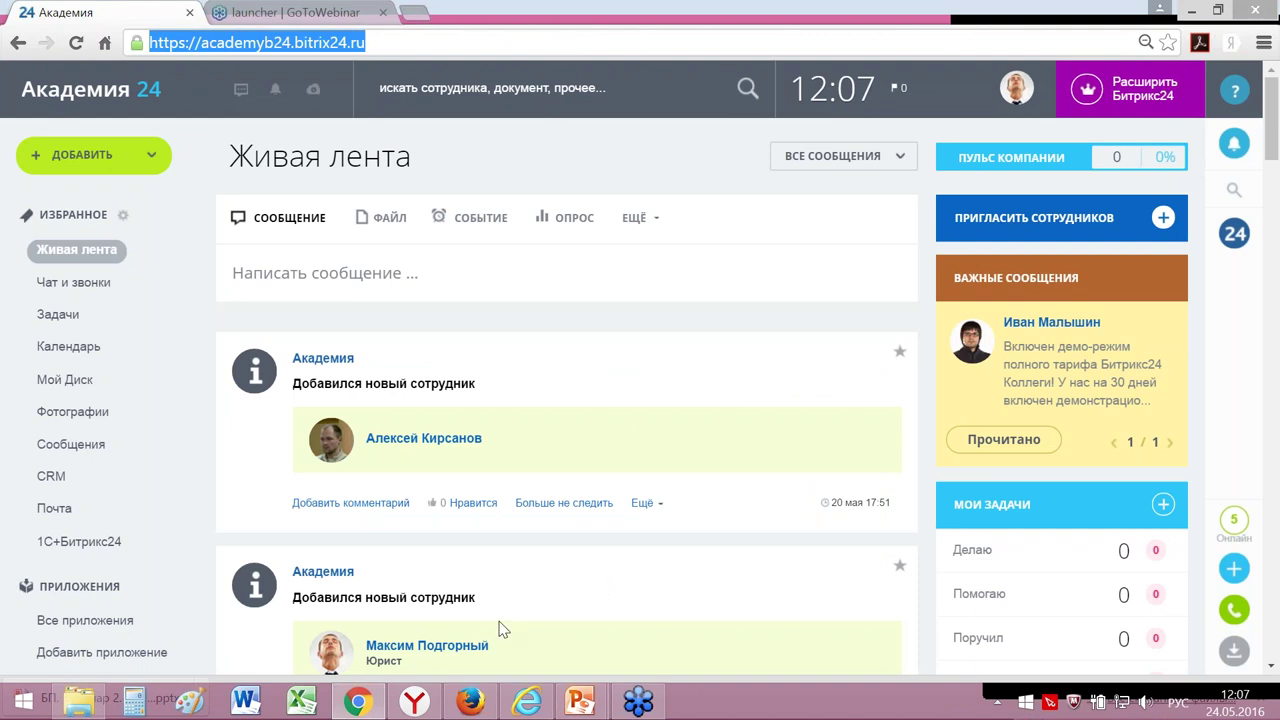
{"action": "left_click", "coordinate": [527, 702]}
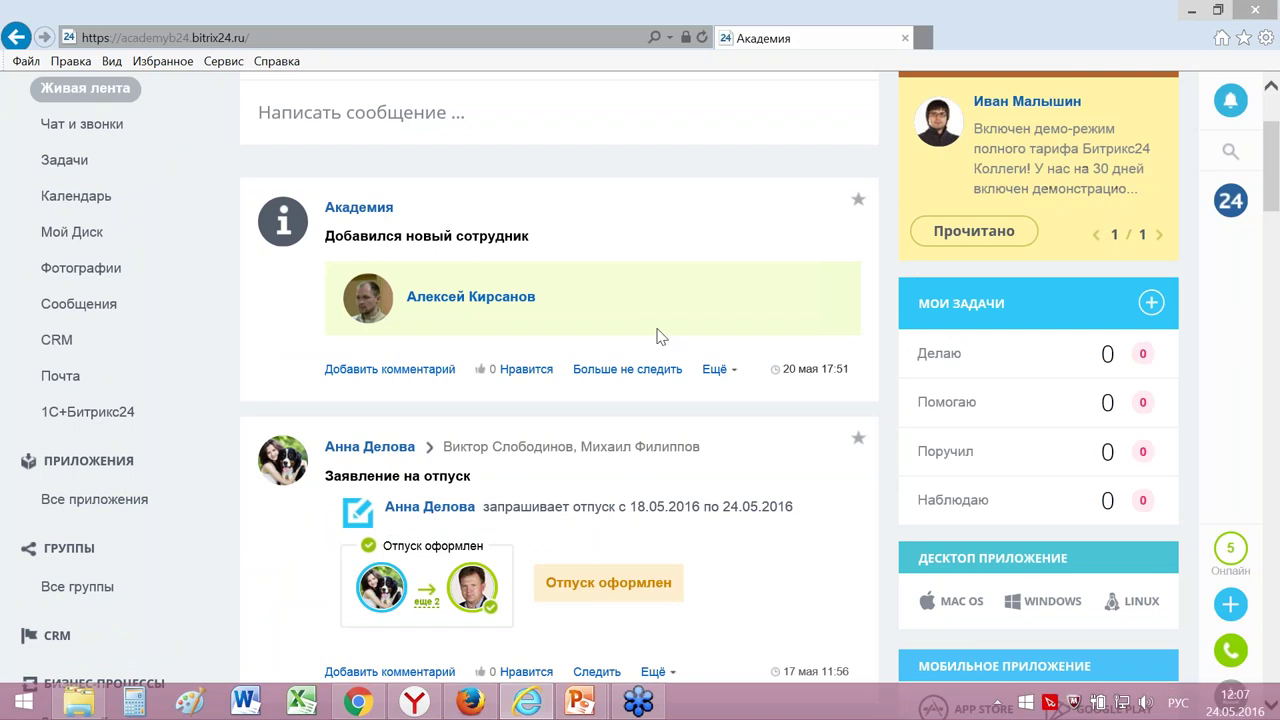
{"action": "scroll", "coordinate": [657, 336], "scroll_direction": "up", "scroll_amount": 3}
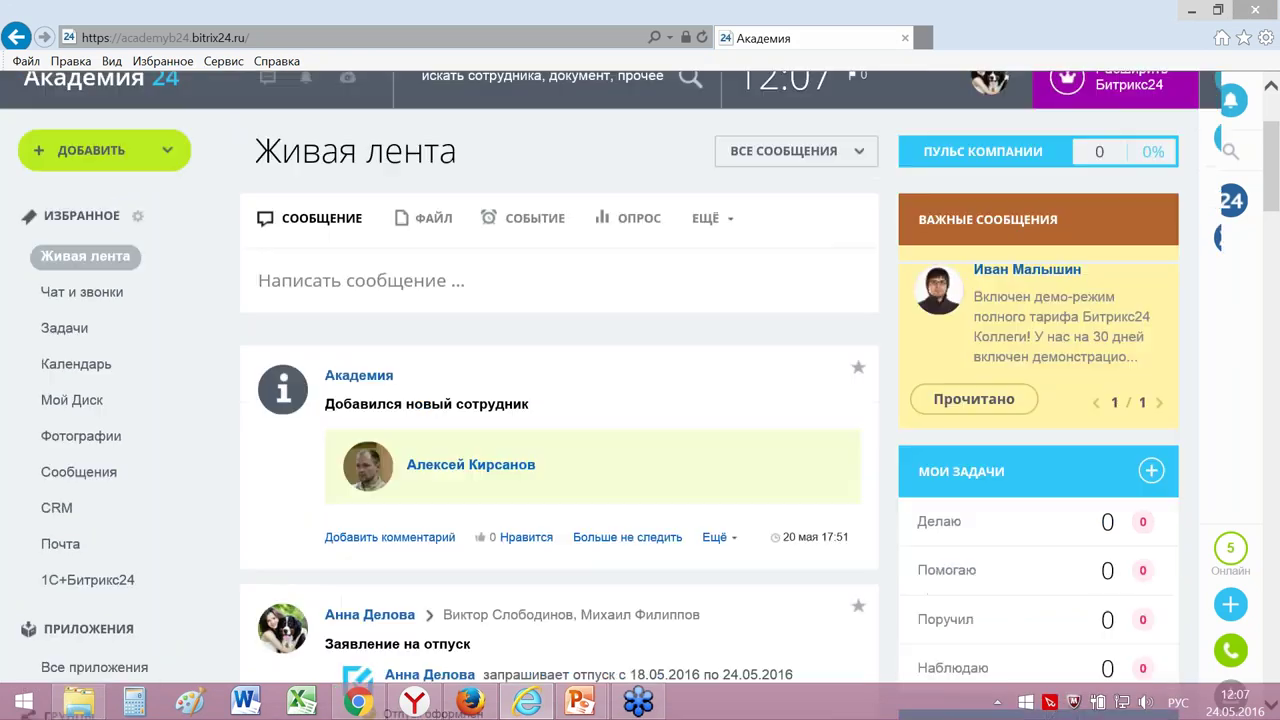
{"action": "scroll", "coordinate": [520, 271], "scroll_direction": "up", "scroll_amount": 1}
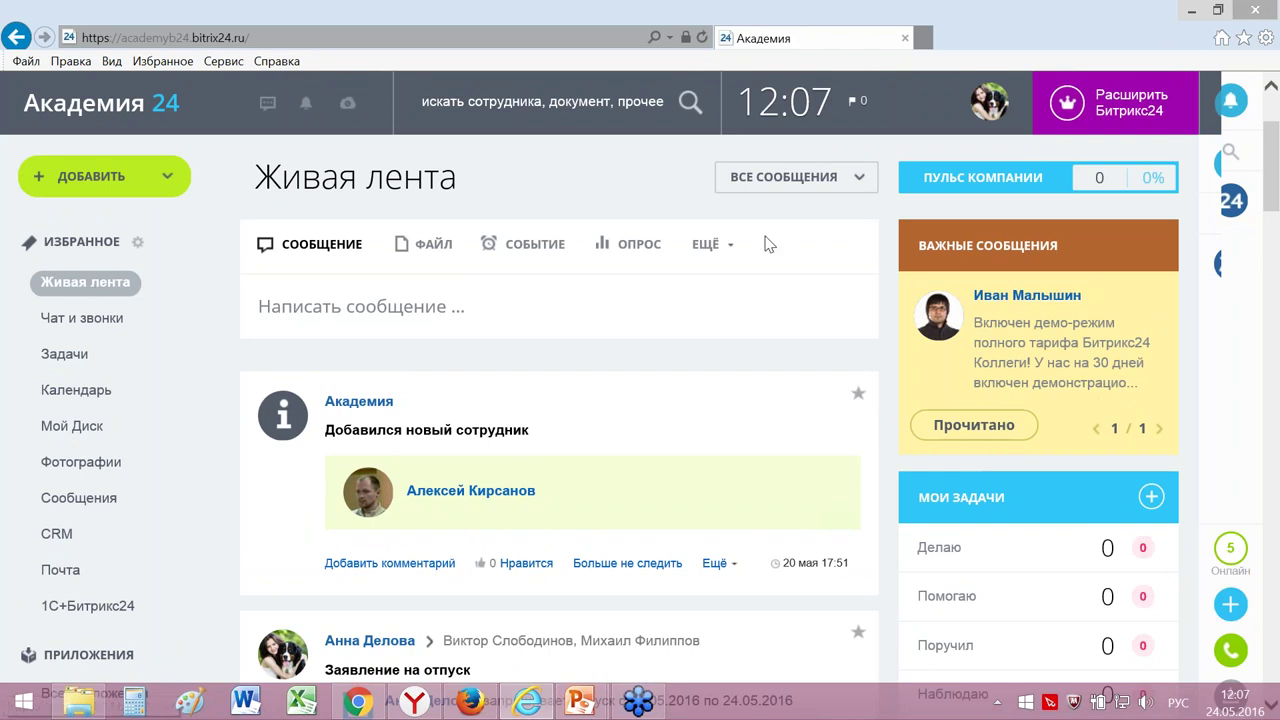
Step: Start a new "Оформление договора" process from the live feed
{"action": "left_click", "coordinate": [705, 244]}
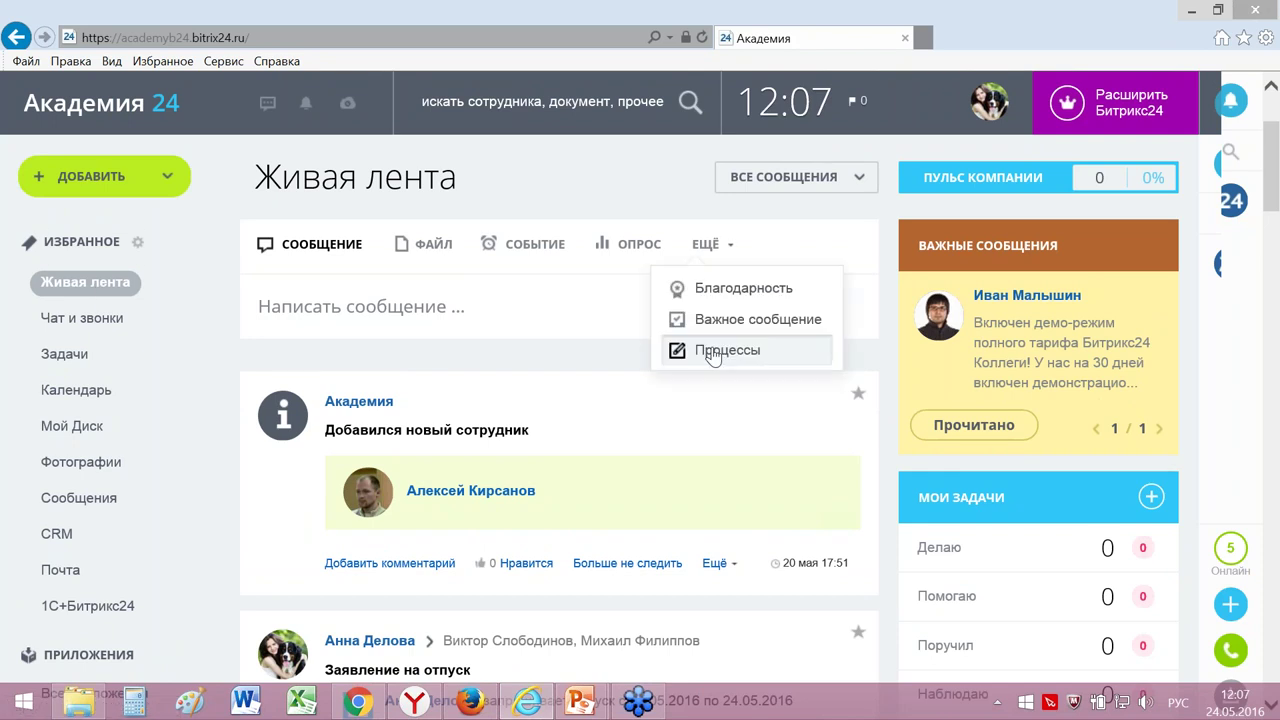
{"action": "left_click", "coordinate": [713, 355]}
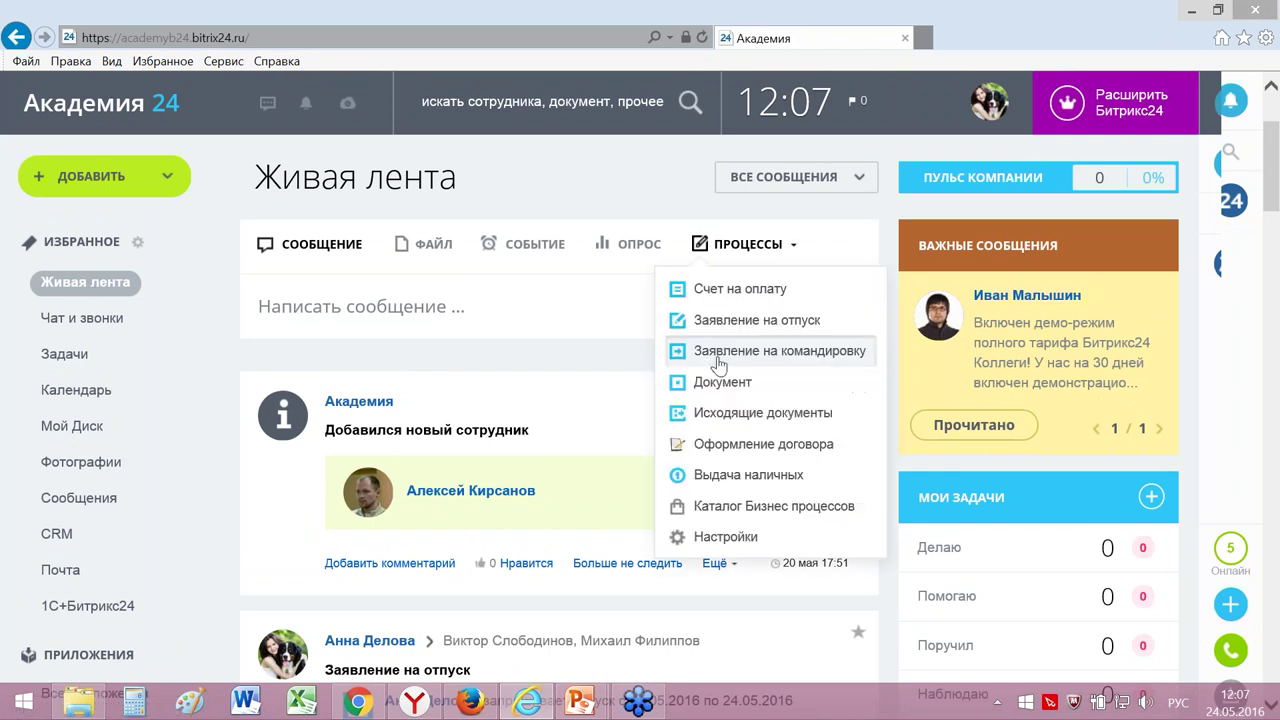
{"action": "left_click", "coordinate": [725, 450]}
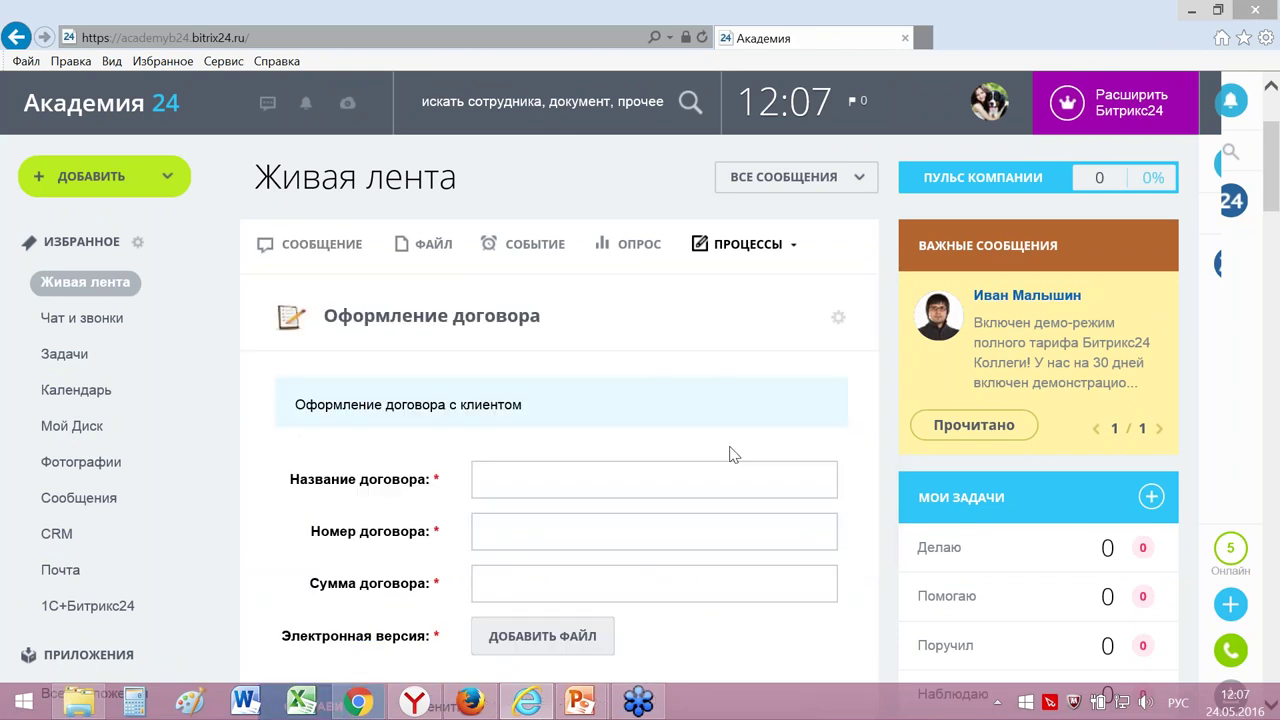
Step: Fill in the contract name as Договор с ООО "Вектор", the contract number as 101/1 and the amount as 25000
{"action": "scroll", "coordinate": [730, 455], "scroll_direction": "down", "scroll_amount": 1}
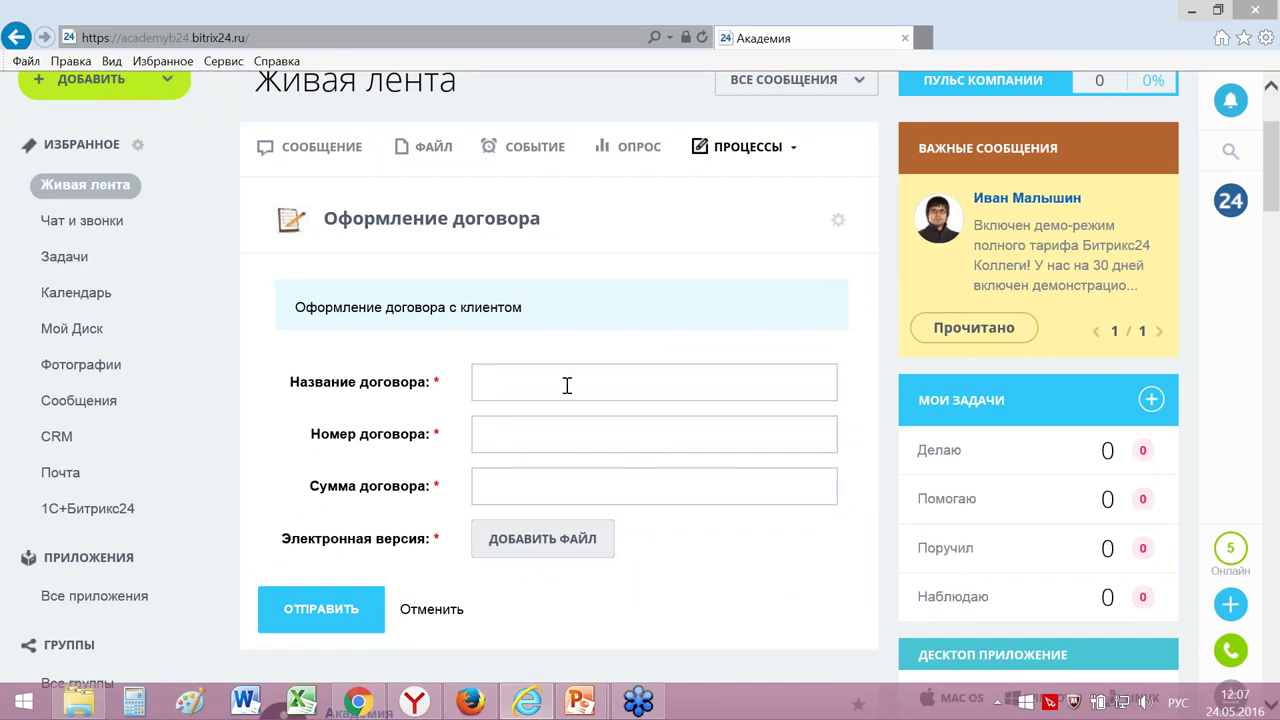
{"action": "type", "text": "Дого"}
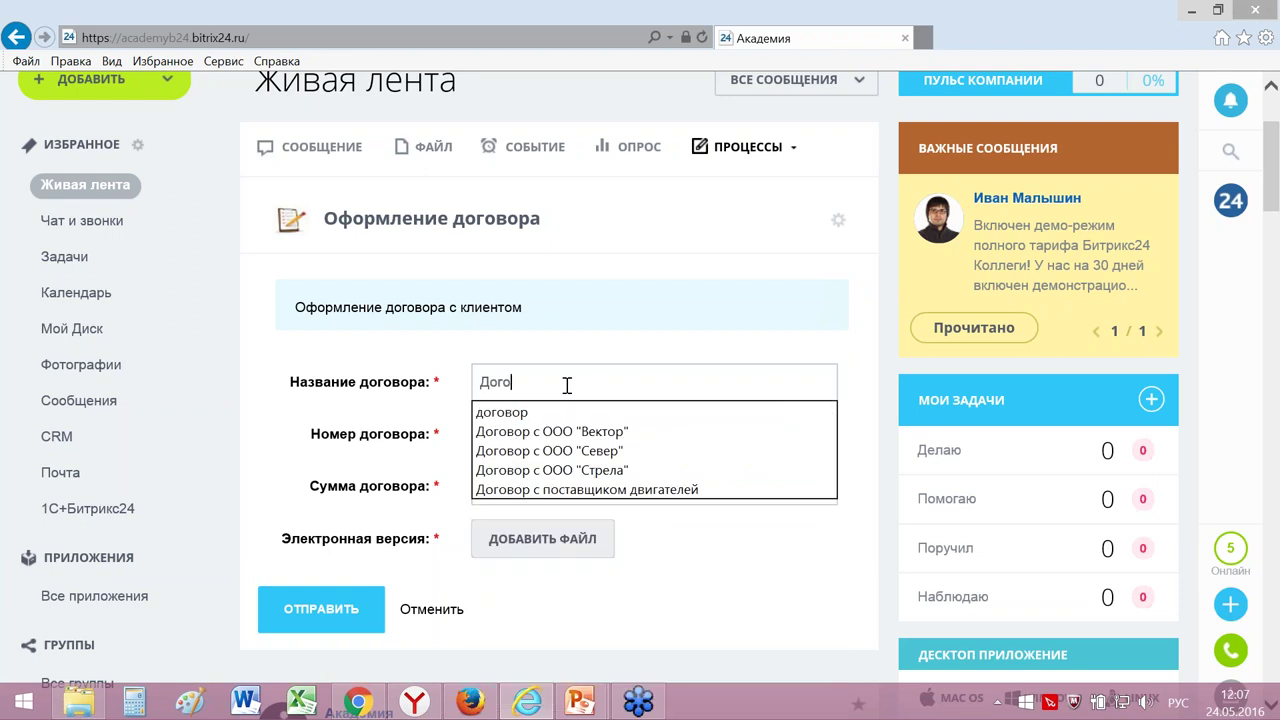
{"action": "left_click", "coordinate": [576, 431]}
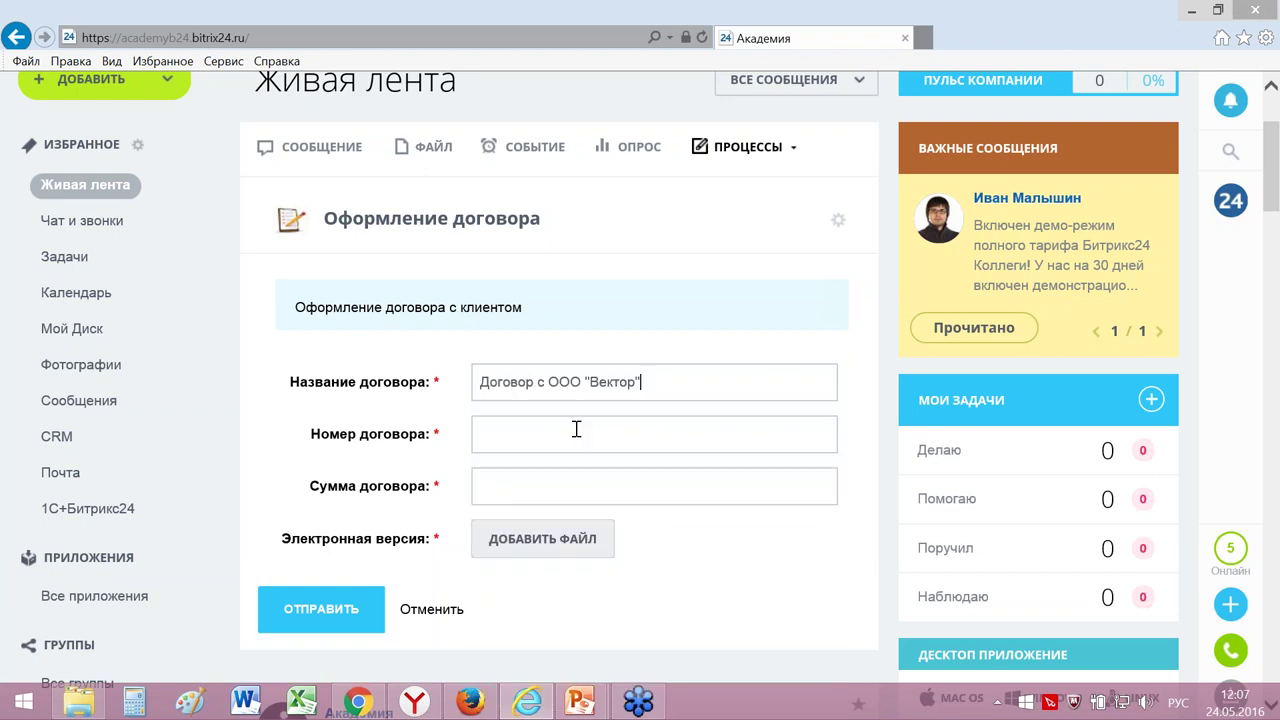
{"action": "left_click", "coordinate": [560, 436]}
{"action": "type", "text": "101/1"}
{"action": "left_click", "coordinate": [546, 495]}
{"action": "type", "text": "25000"}
Step: Attach the file Договор.docx as the contract's electronic version
{"action": "left_click", "coordinate": [566, 542]}
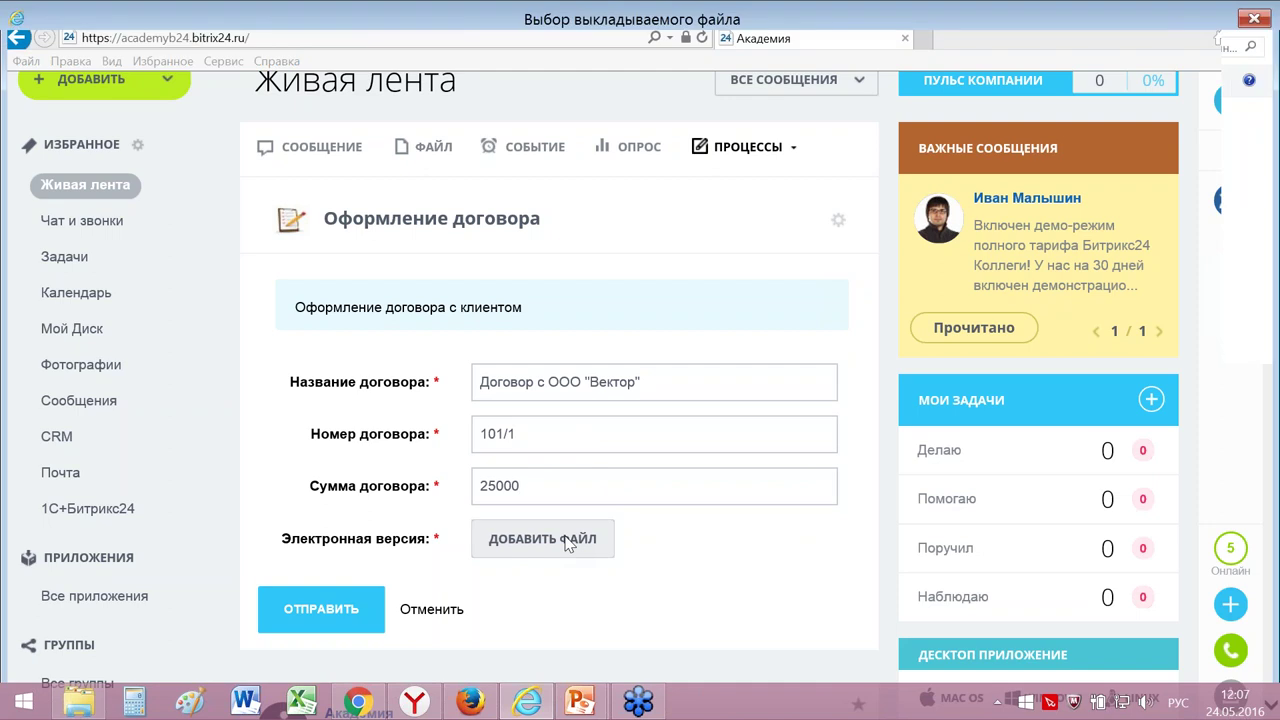
{"action": "left_click", "coordinate": [651, 160]}
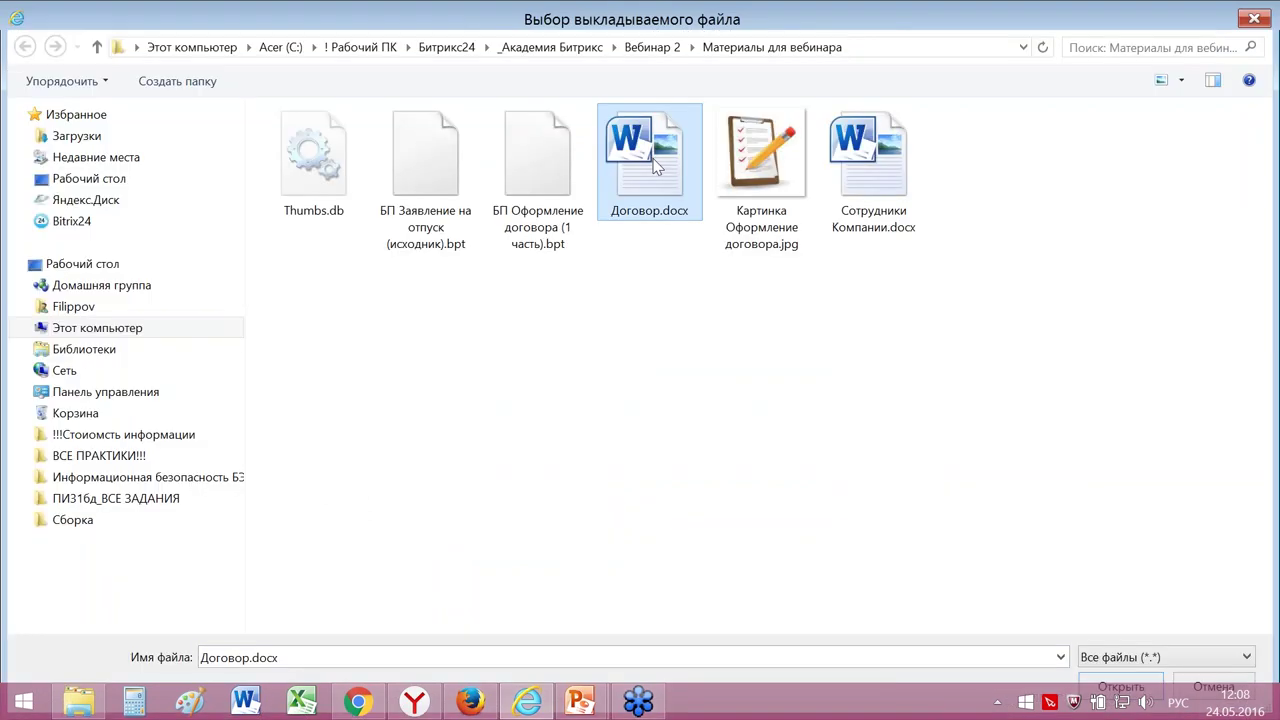
{"action": "left_click", "coordinate": [1114, 684]}
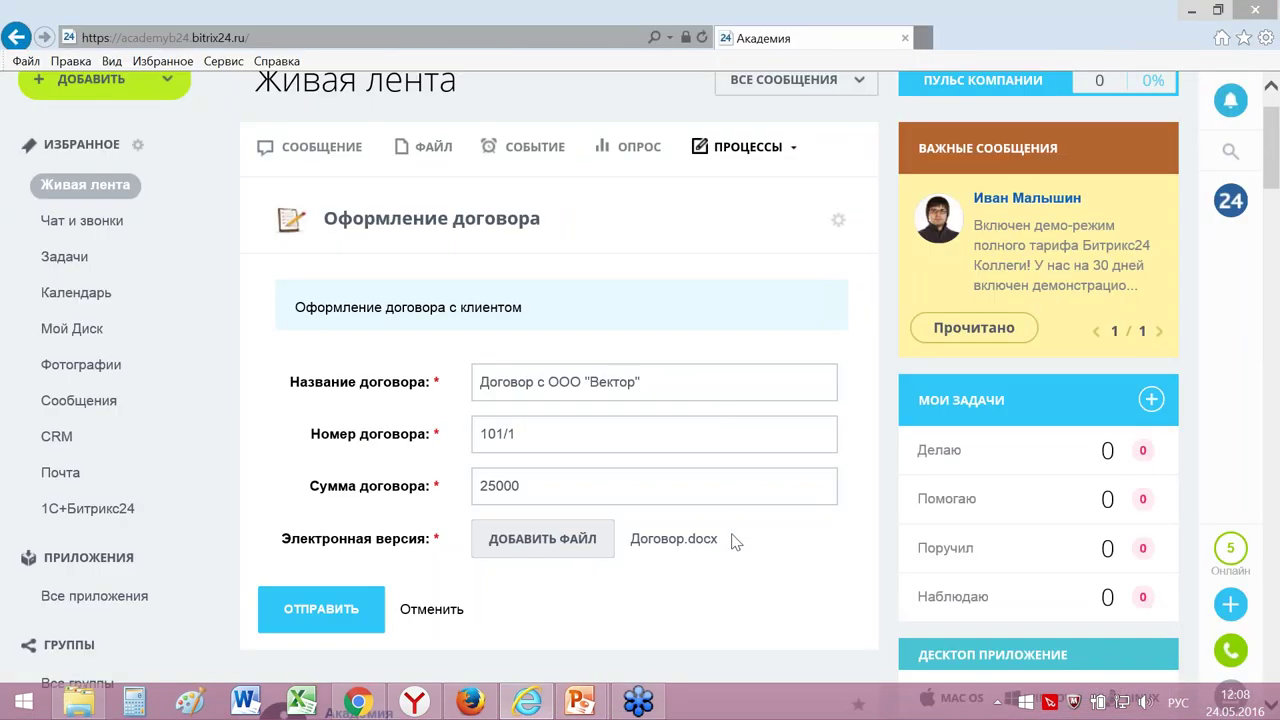
{"action": "scroll", "coordinate": [737, 545], "scroll_direction": "down", "scroll_amount": 2}
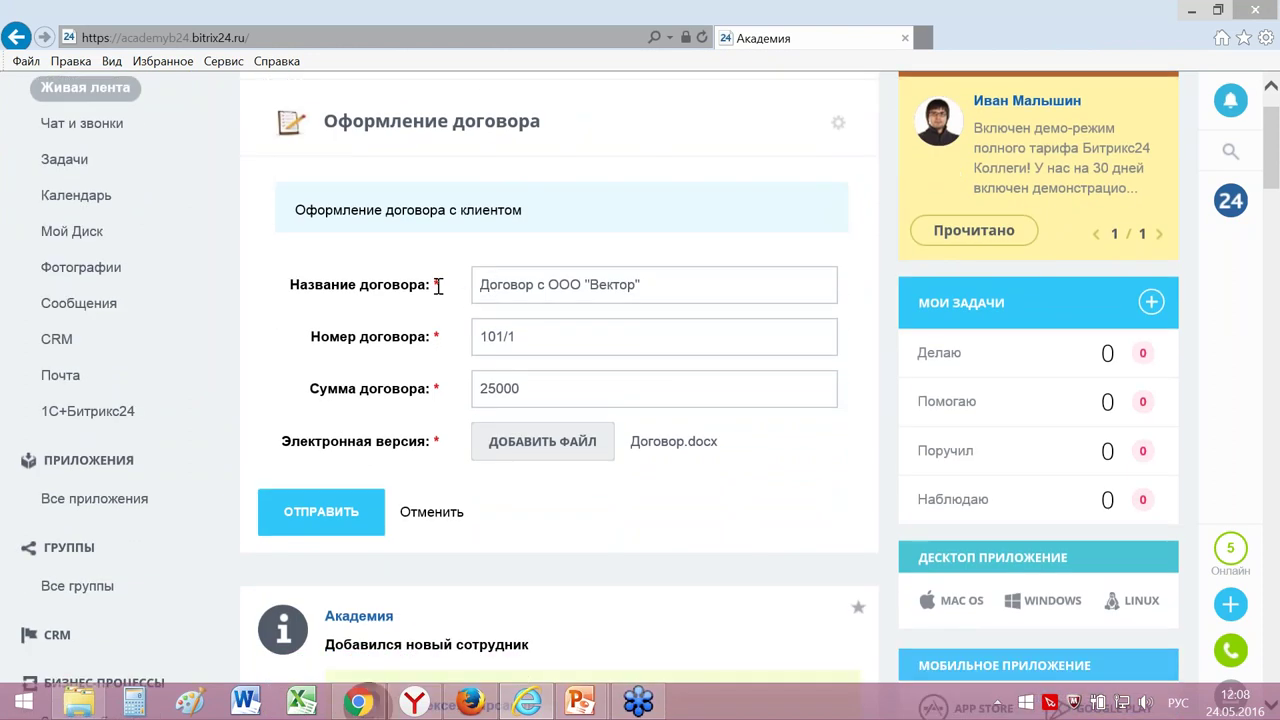
{"action": "double_click", "coordinate": [436, 339]}
{"action": "left_click", "coordinate": [424, 388]}
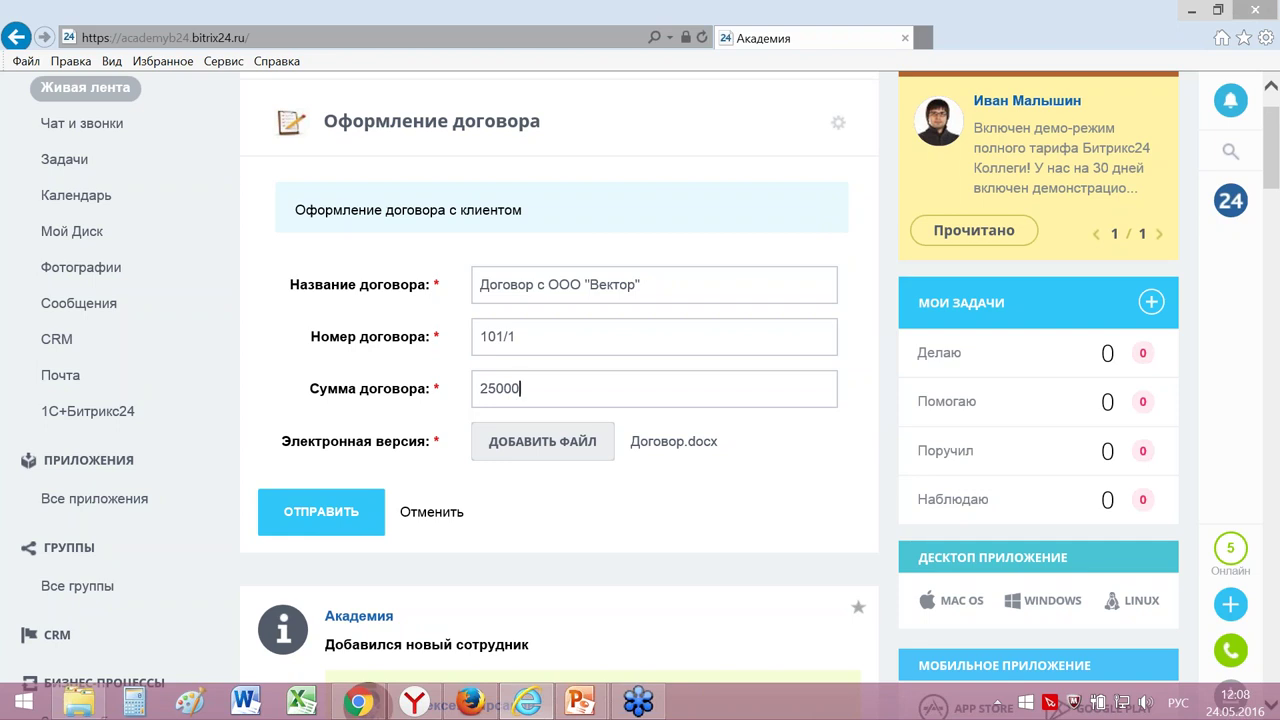
Step: Submit the filled-in "Оформление договора" form and view the launched process in the live feed
{"action": "left_click", "coordinate": [343, 520]}
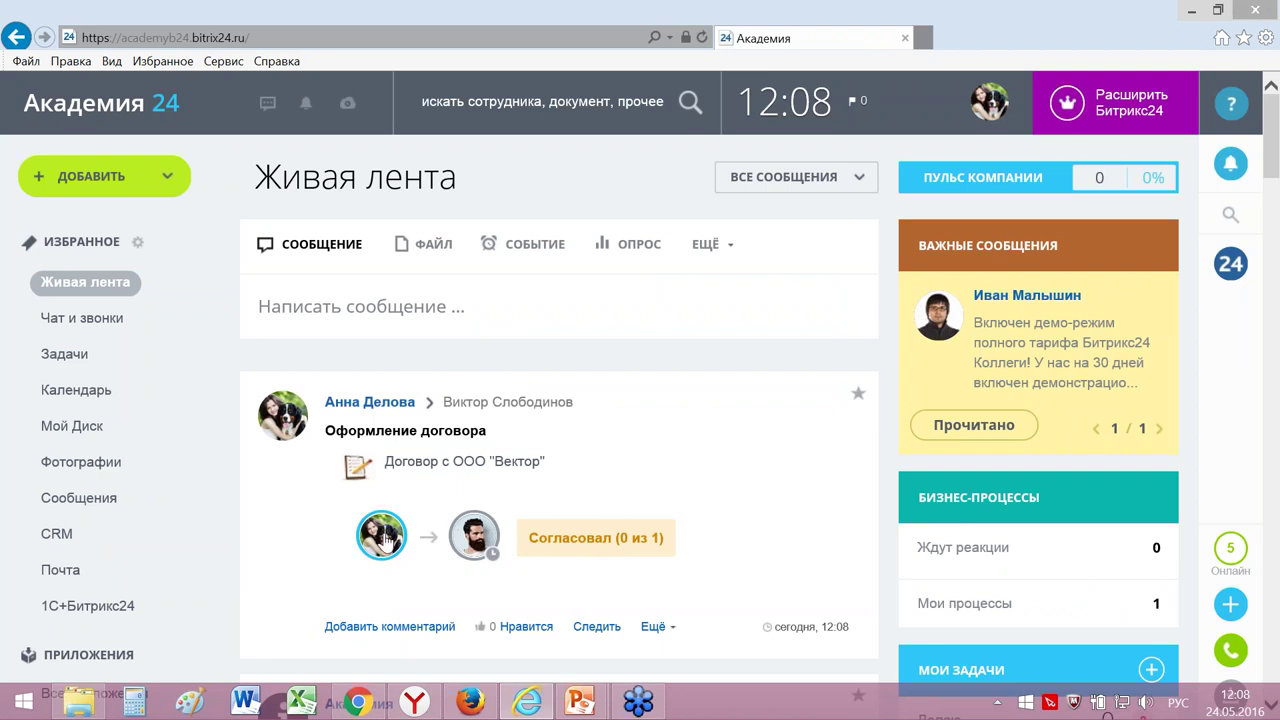
{"action": "mouse_move", "coordinate": [388, 538]}
{"action": "mouse_move", "coordinate": [478, 540]}
{"action": "scroll", "coordinate": [752, 540], "scroll_direction": "down", "scroll_amount": 1}
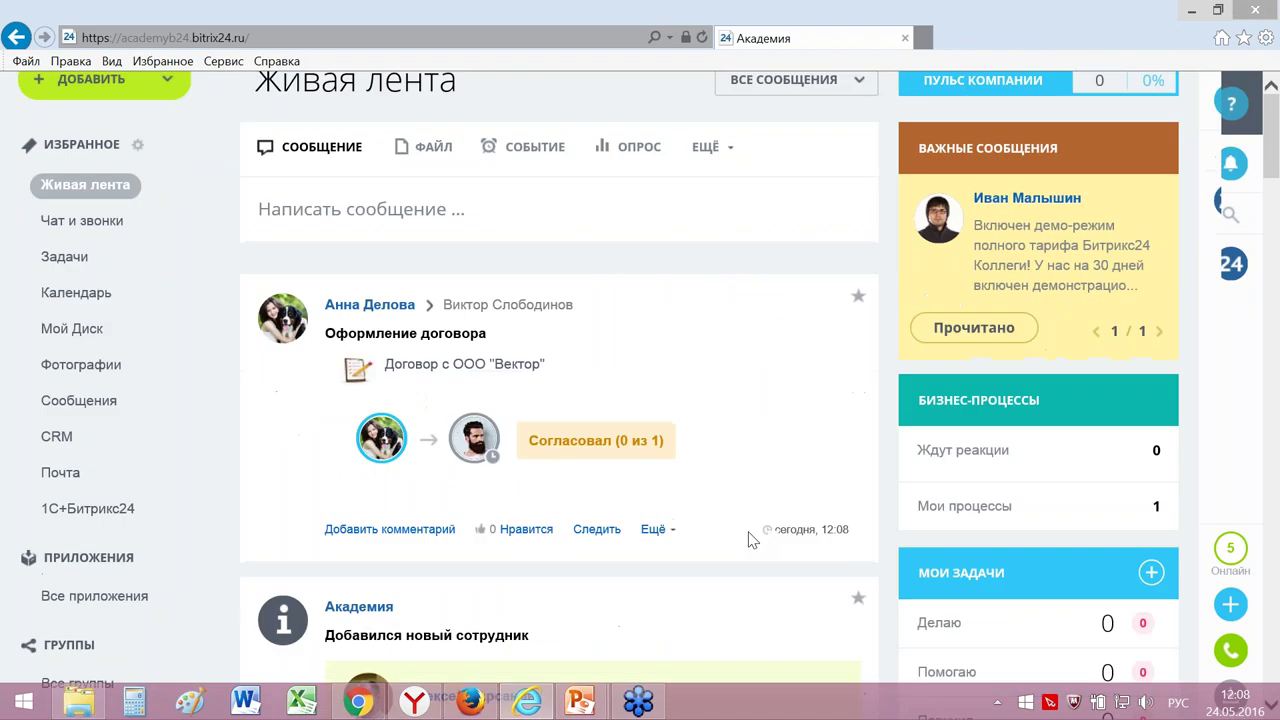
Step: Switch to the manager's session in Firefox, read the notification about approving contract 101/1, and close the notifications
{"action": "left_click", "coordinate": [476, 705]}
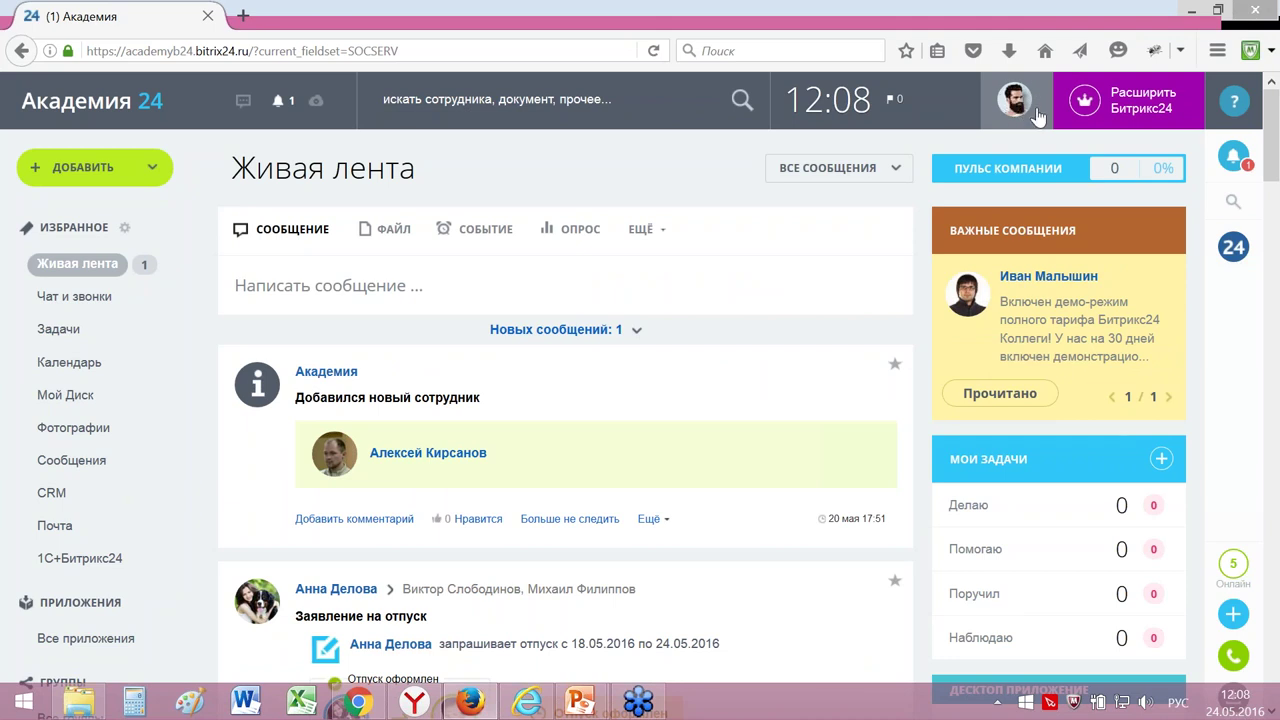
{"action": "left_click", "coordinate": [1231, 157]}
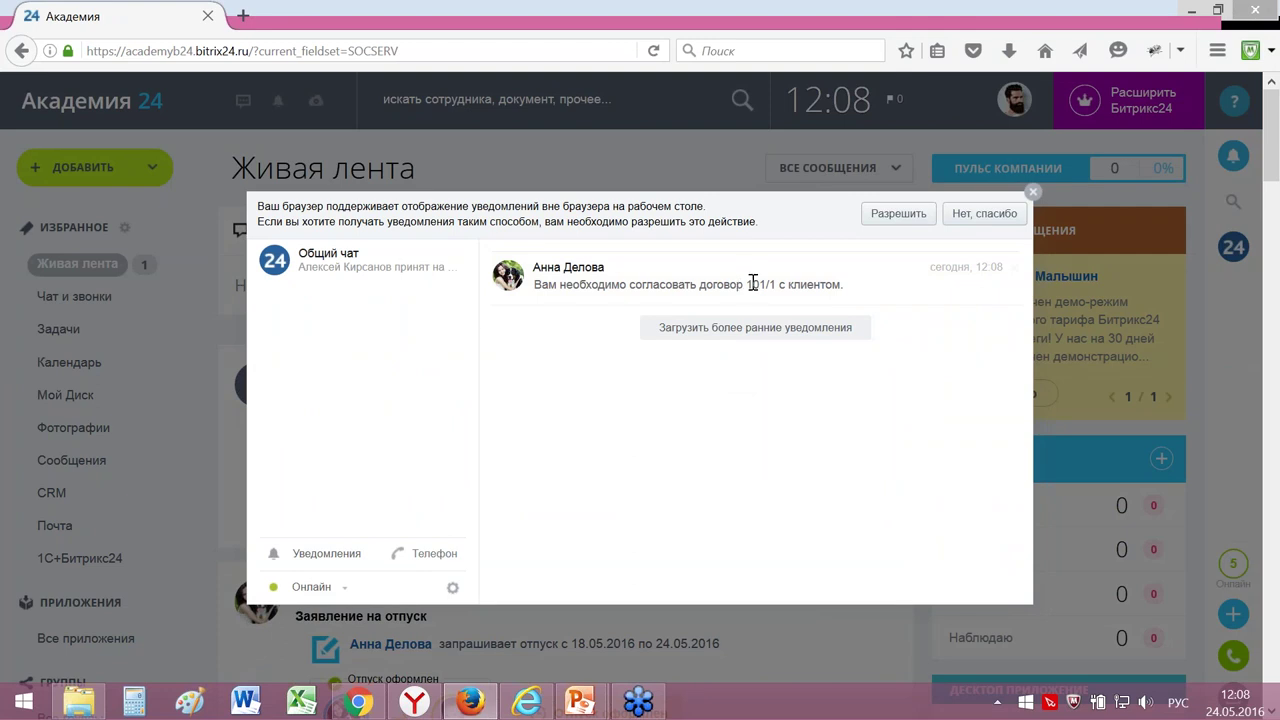
{"action": "left_click_drag", "start_coordinate": [748, 284], "coordinate": [778, 283]}
{"action": "left_click", "coordinate": [802, 286]}
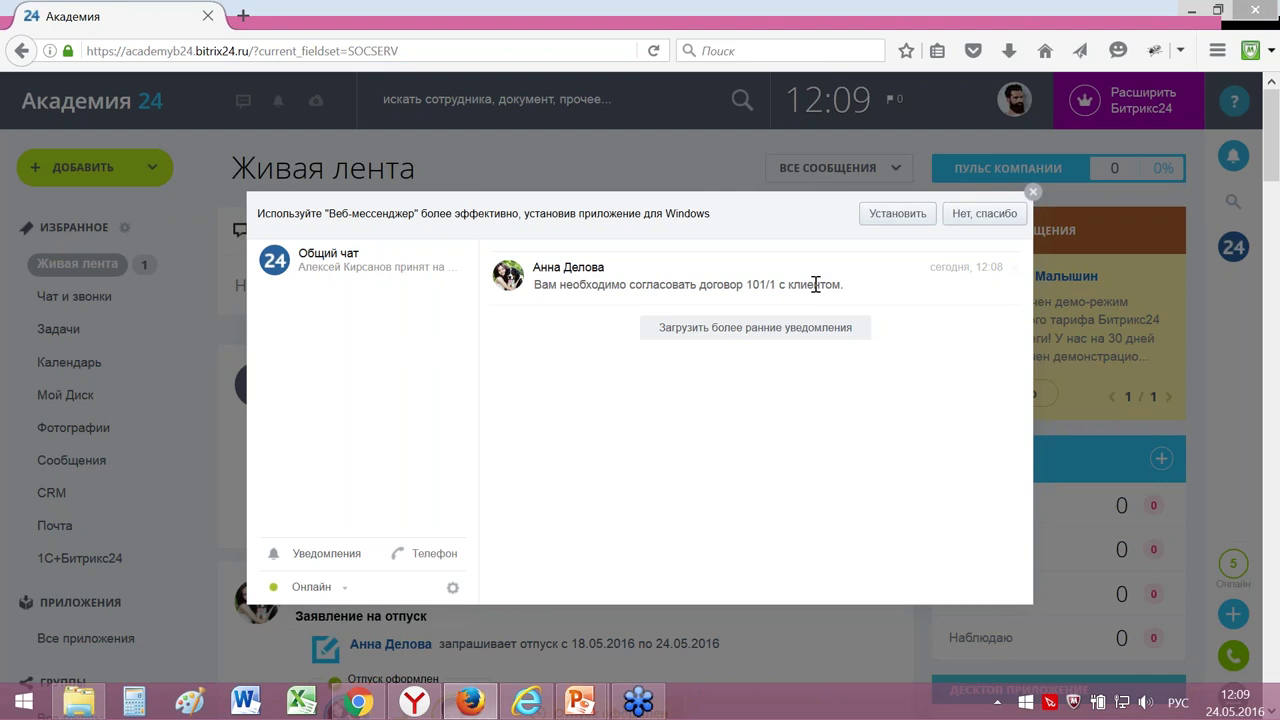
{"action": "left_click", "coordinate": [1033, 191]}
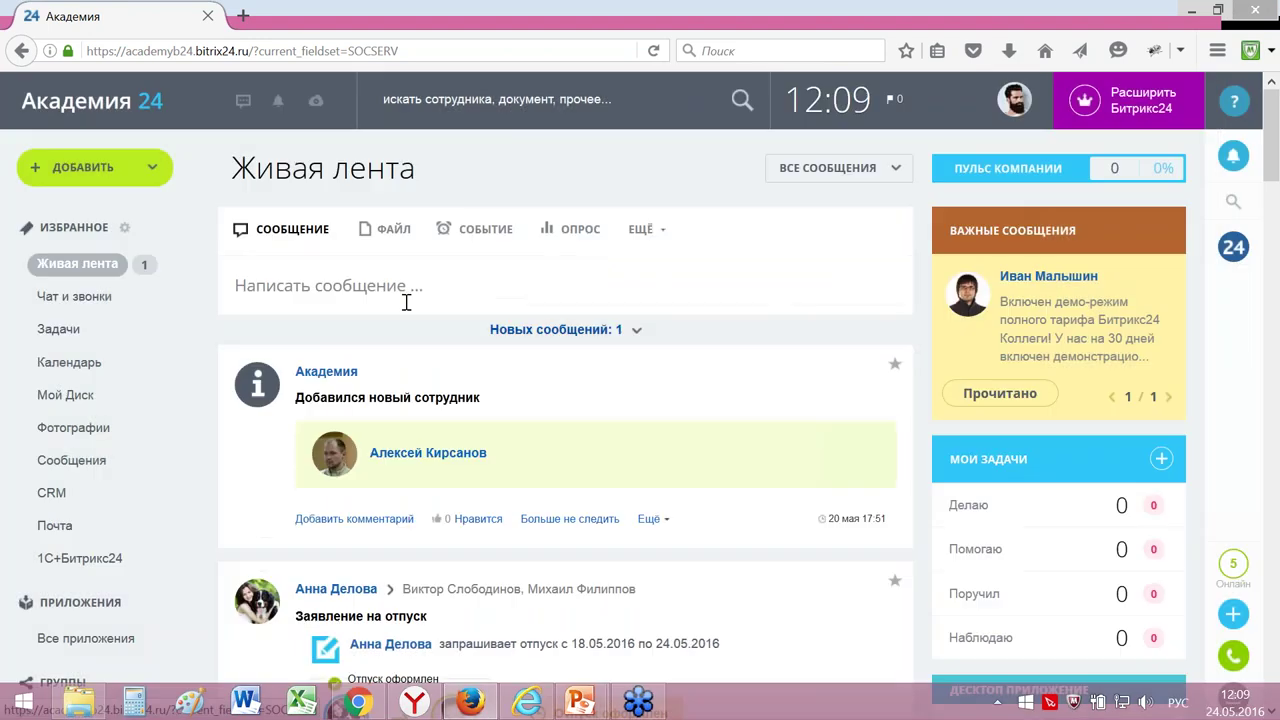
Step: Reload the manager's live feed and review the approval request for Договор с ООО "Вектор"
{"action": "left_click", "coordinate": [66, 270]}
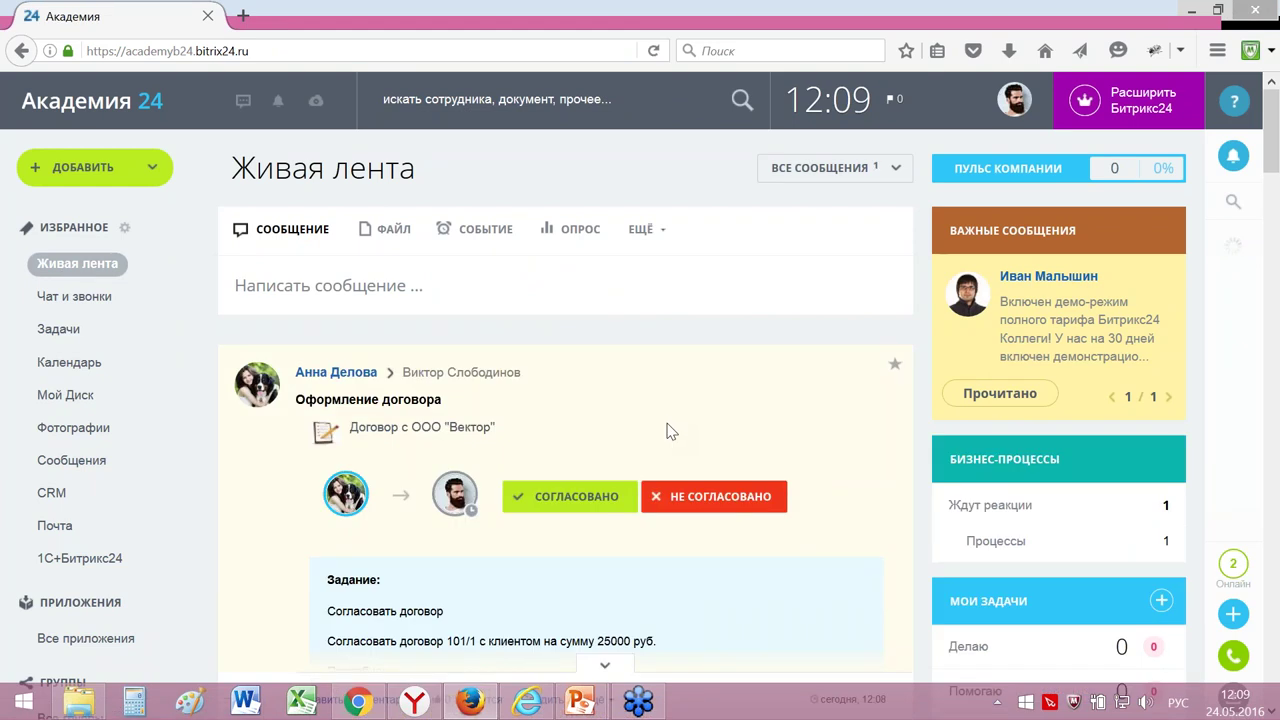
{"action": "scroll", "coordinate": [671, 431], "scroll_direction": "down", "scroll_amount": 2}
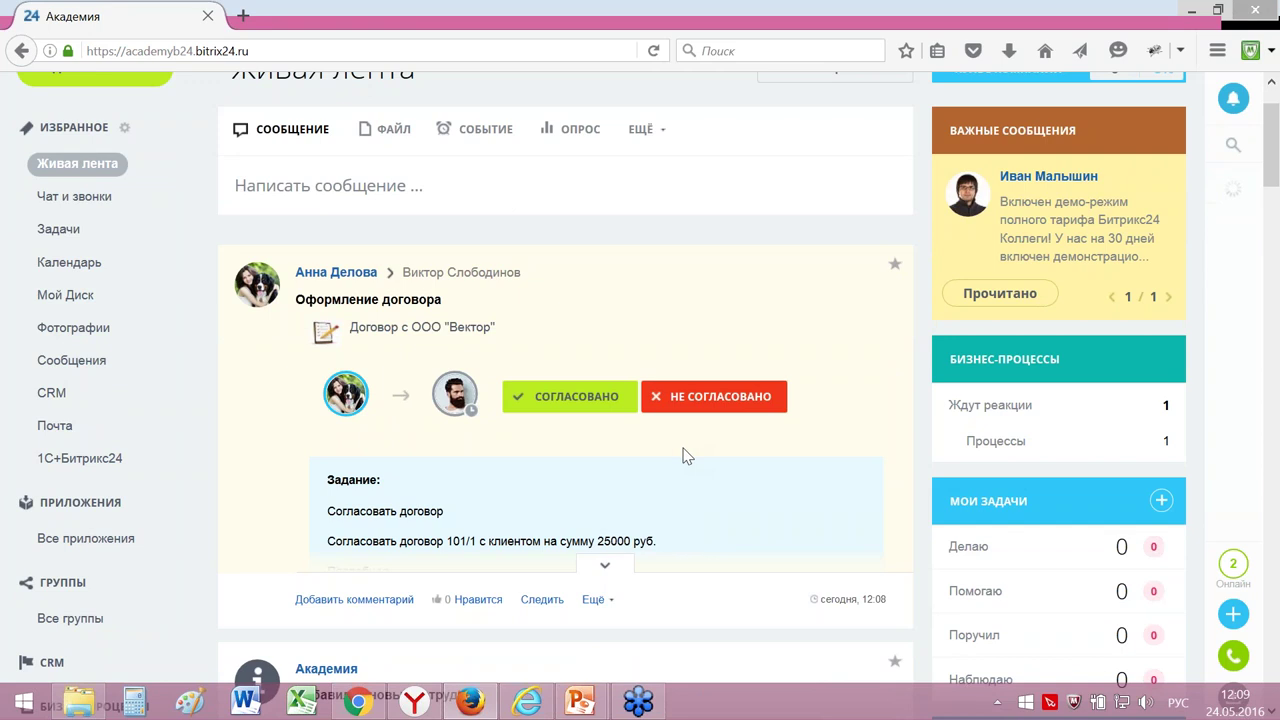
{"action": "scroll", "coordinate": [685, 456], "scroll_direction": "down", "scroll_amount": 2}
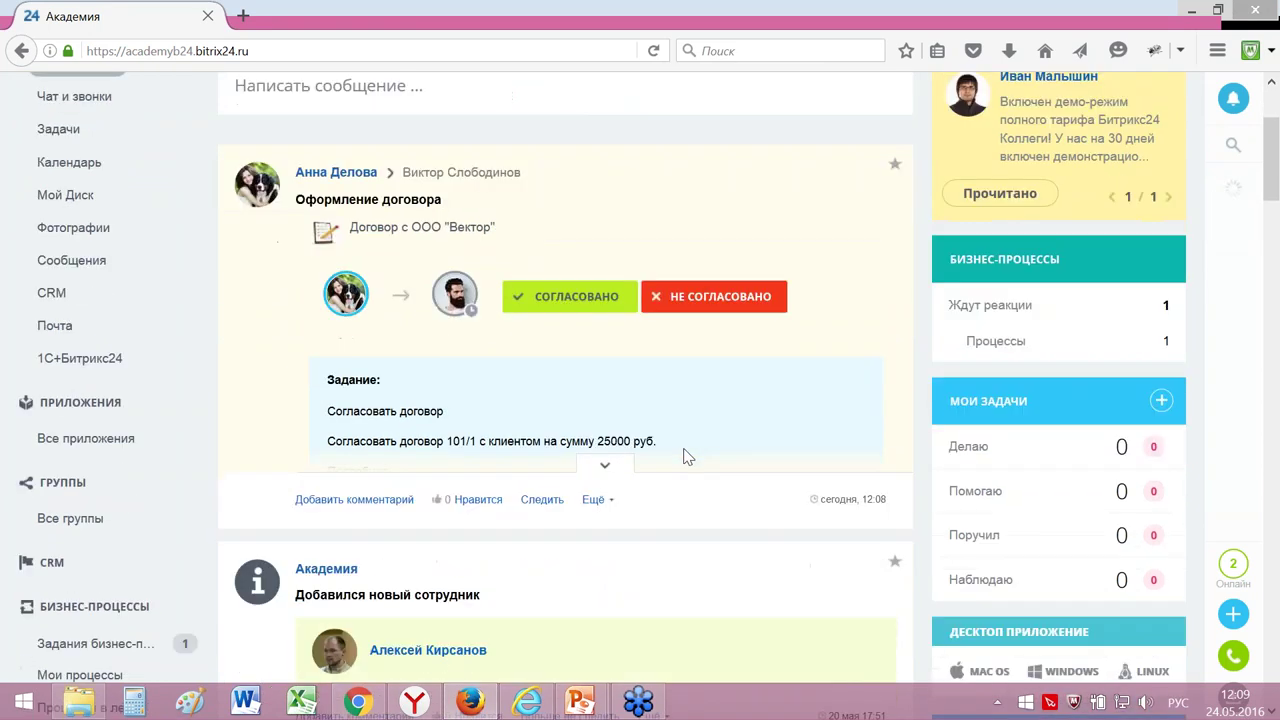
{"action": "scroll", "coordinate": [685, 456], "scroll_direction": "down", "scroll_amount": 2}
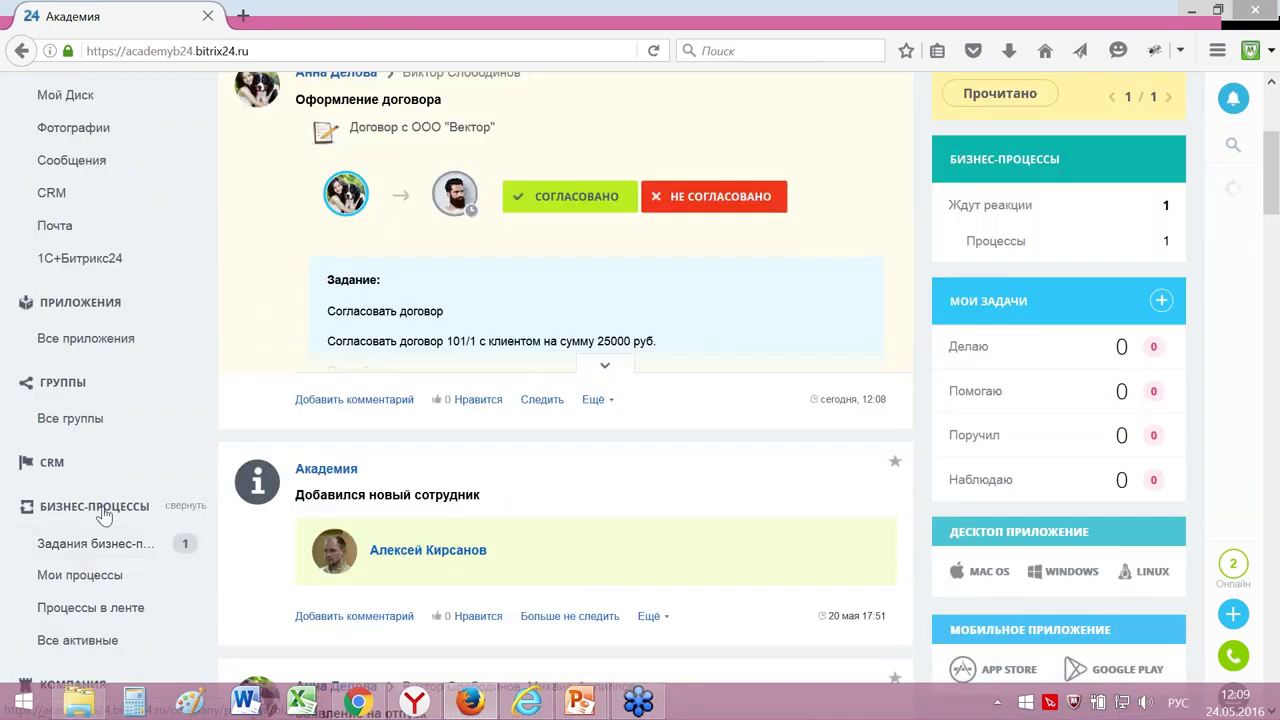
Step: Open the manager's business process tasks and read the contract number and amount in the assignment's description
{"action": "left_click", "coordinate": [92, 545]}
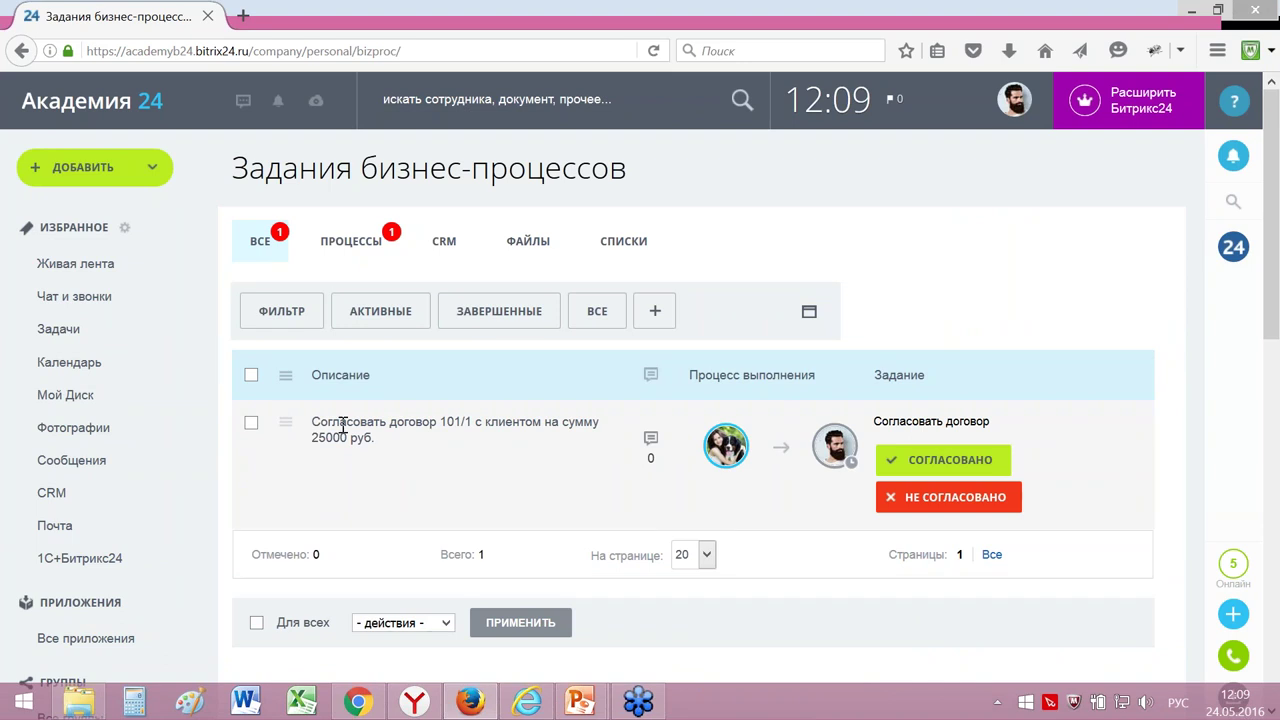
{"action": "double_click", "coordinate": [465, 423]}
{"action": "left_click", "coordinate": [327, 439]}
{"action": "left_click", "coordinate": [376, 437]}
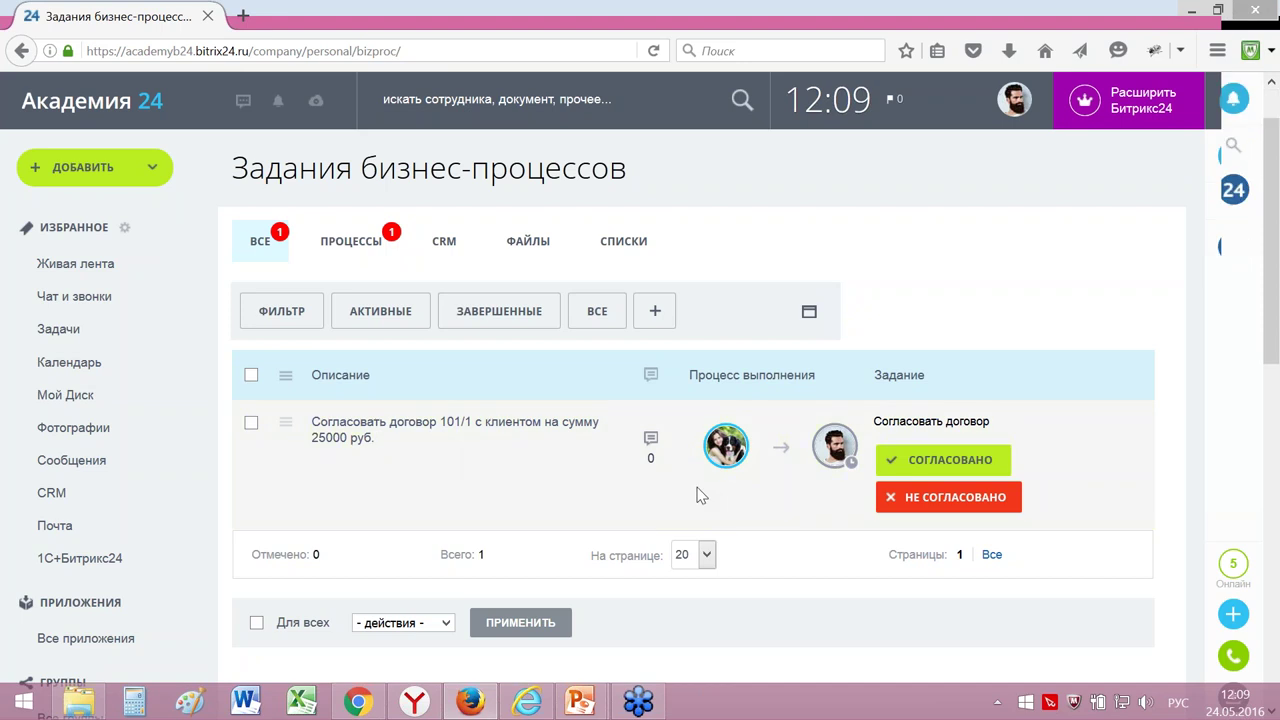
Step: Open the "Согласовать договор" assignment and go to its linked contract document
{"action": "scroll", "coordinate": [700, 495], "scroll_direction": "down", "scroll_amount": 2}
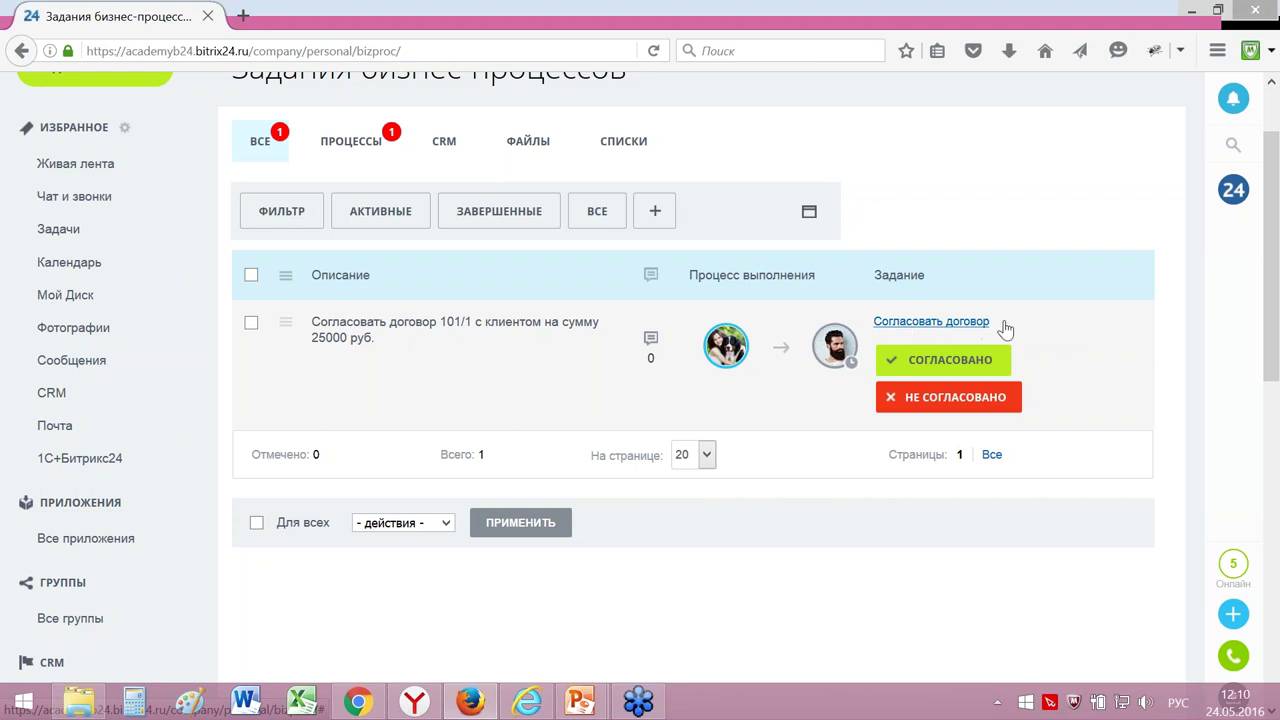
{"action": "left_click", "coordinate": [950, 323]}
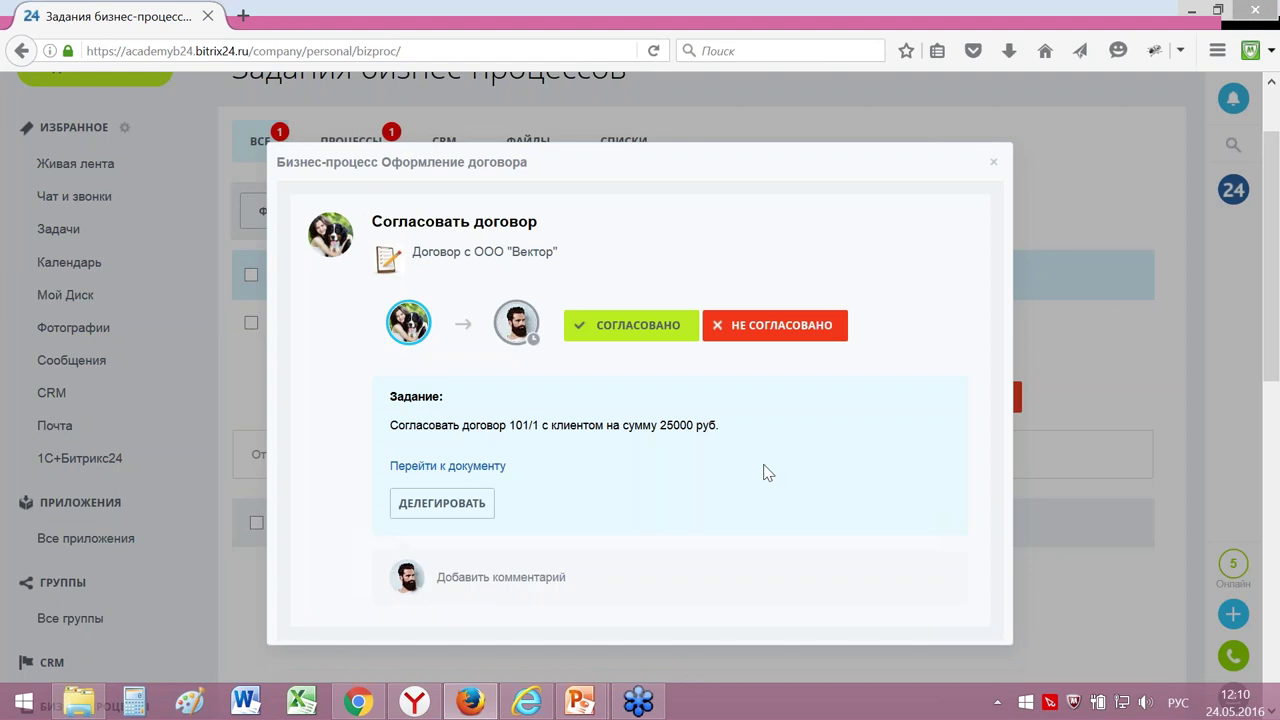
{"action": "left_click", "coordinate": [453, 467]}
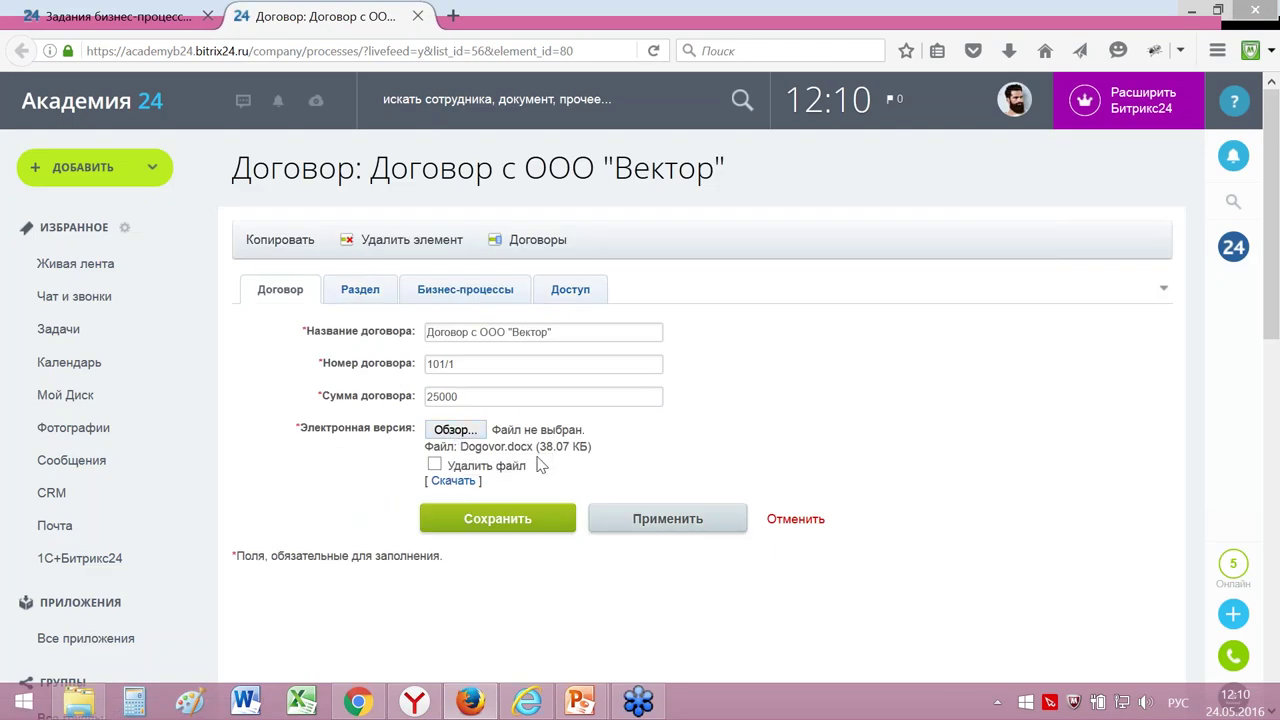
Step: Open the contract's attached Договор.docx in Microsoft Word to inspect it, and close both the file and the contract page
{"action": "left_click", "coordinate": [455, 483]}
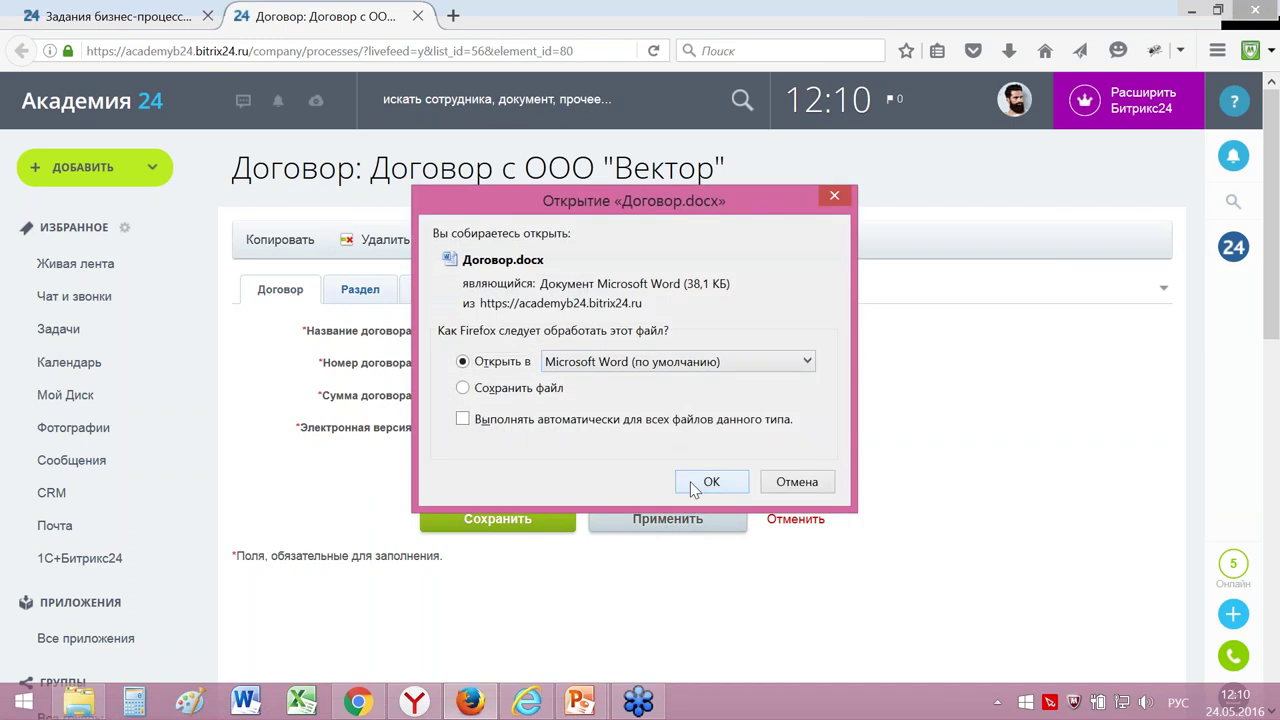
{"action": "left_click", "coordinate": [714, 480]}
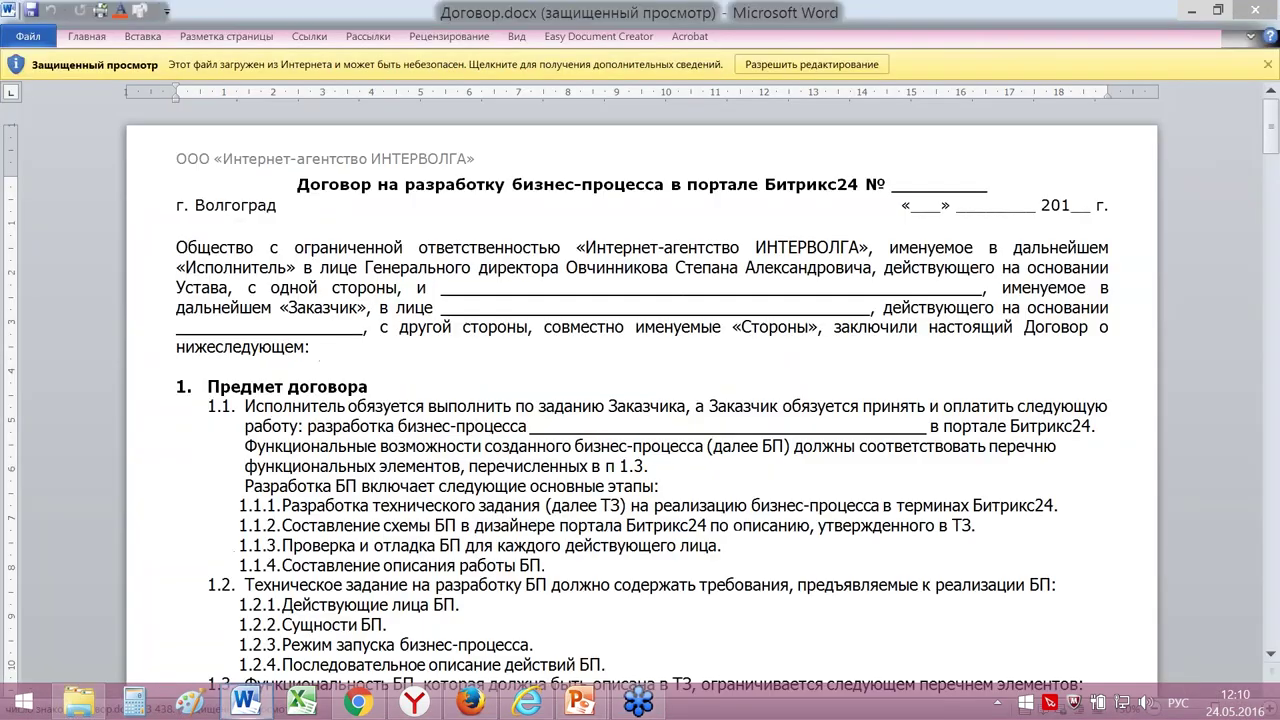
{"action": "left_click", "coordinate": [1263, 11]}
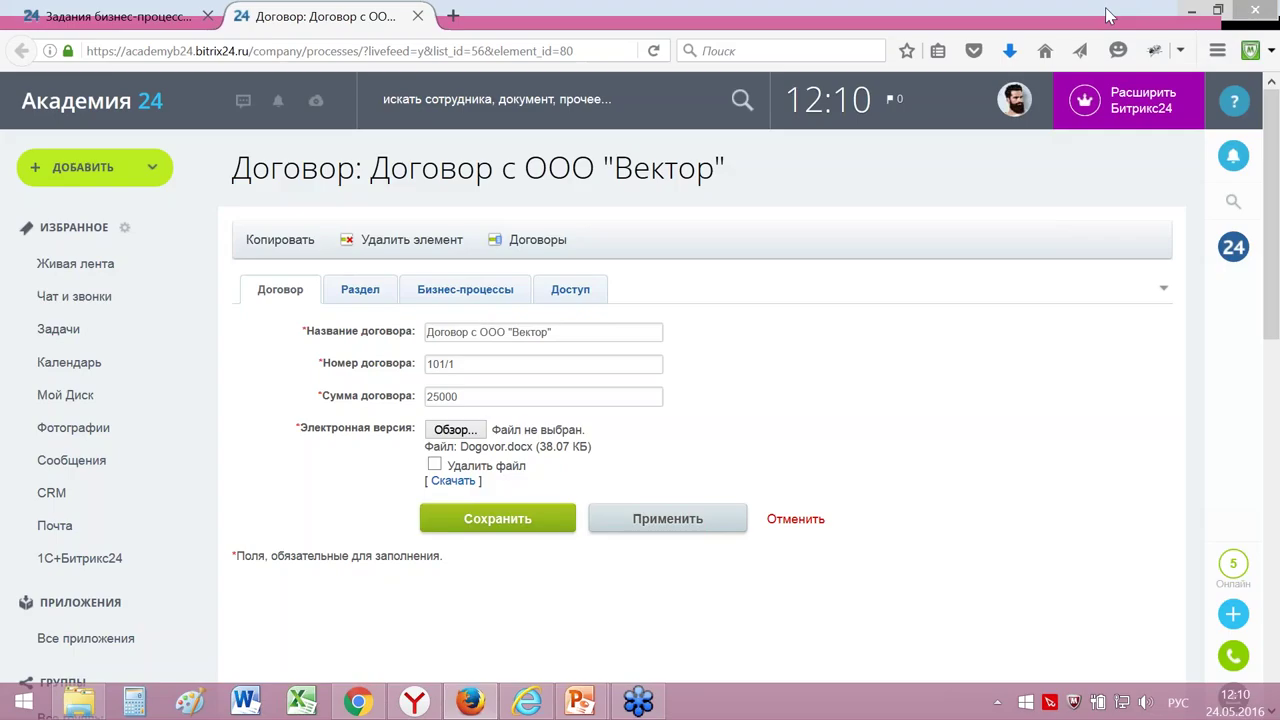
{"action": "left_click", "coordinate": [417, 16]}
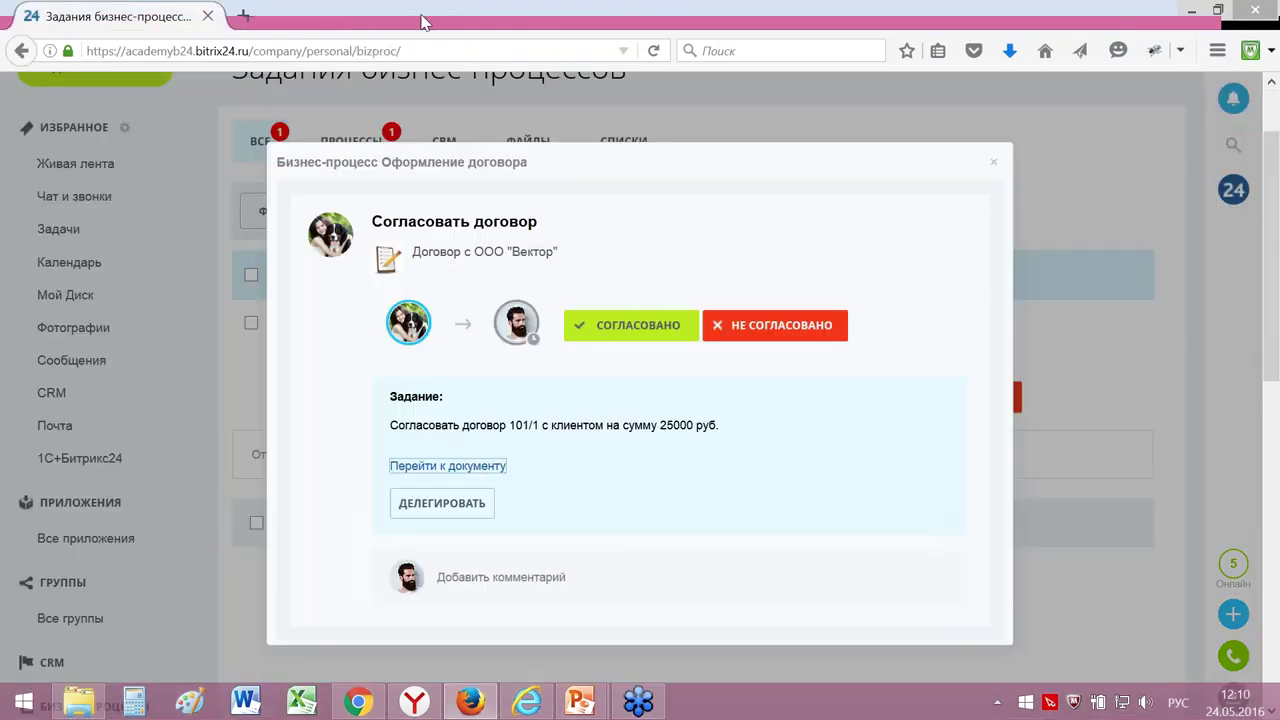
Step: Post the comment "Все правильно оформлено, замечаний нет." on the contract approval assignment
{"action": "left_click", "coordinate": [502, 580]}
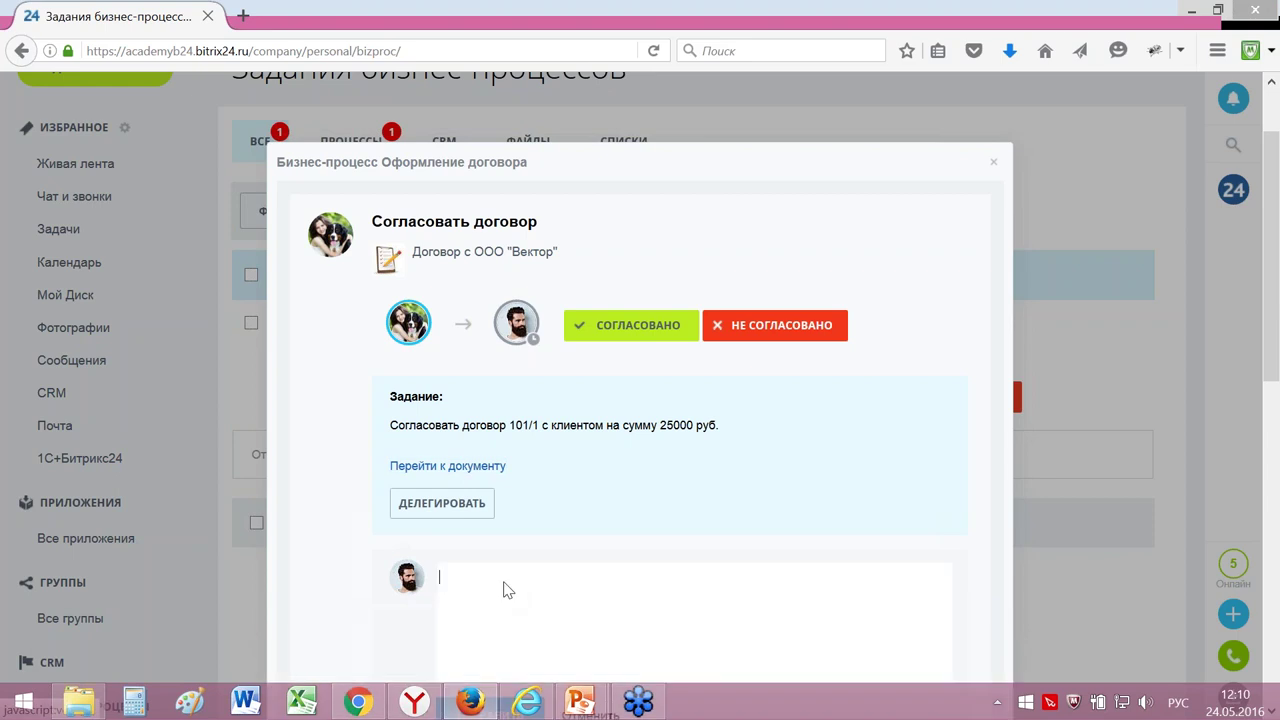
{"action": "type", "text": "Все "}
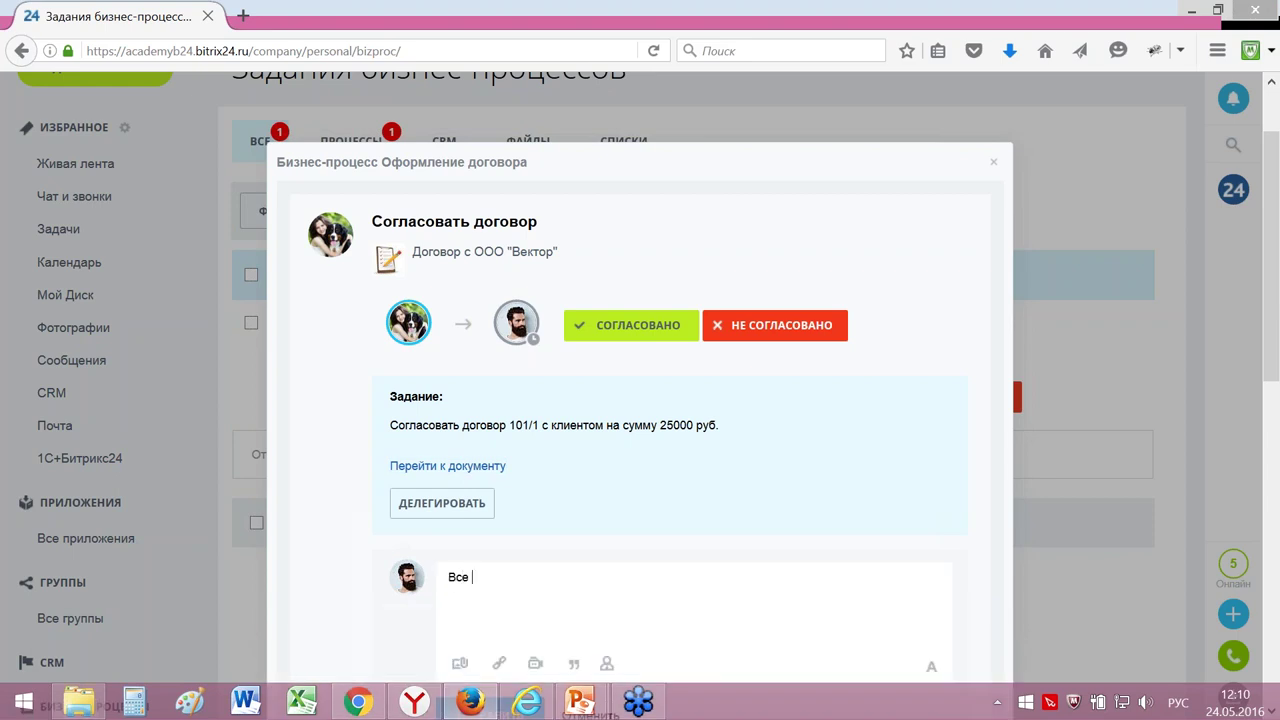
{"action": "type", "text": "правильно оформлен"}
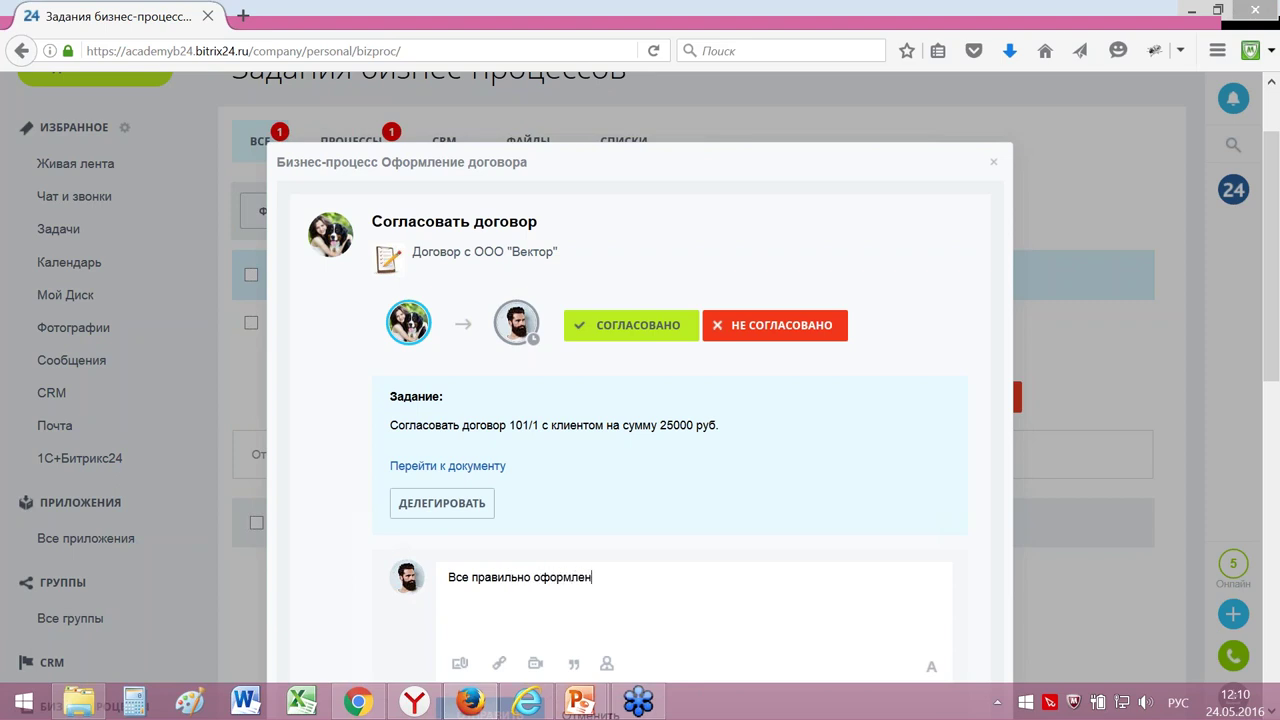
{"action": "type", "text": "о, замечаний нет."}
{"action": "scroll", "coordinate": [513, 585], "scroll_direction": "down", "scroll_amount": 1}
{"action": "scroll", "coordinate": [513, 577], "scroll_direction": "down", "scroll_amount": 1}
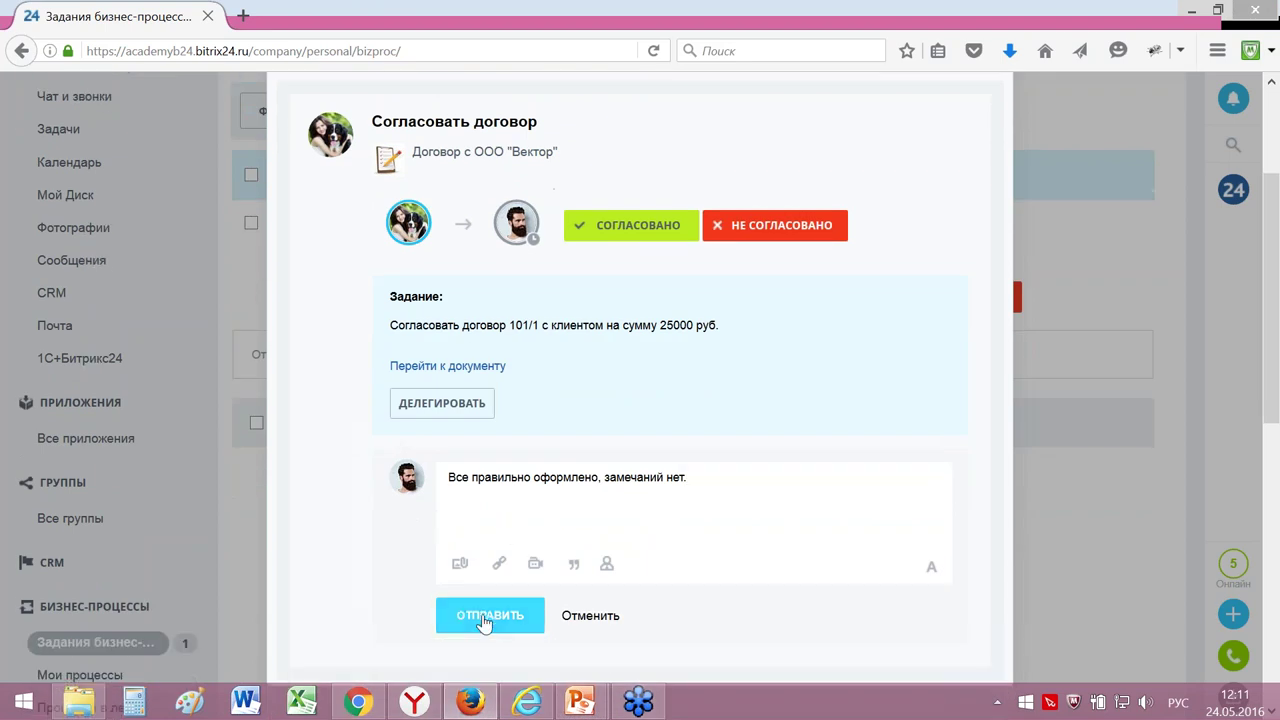
{"action": "left_click", "coordinate": [488, 657]}
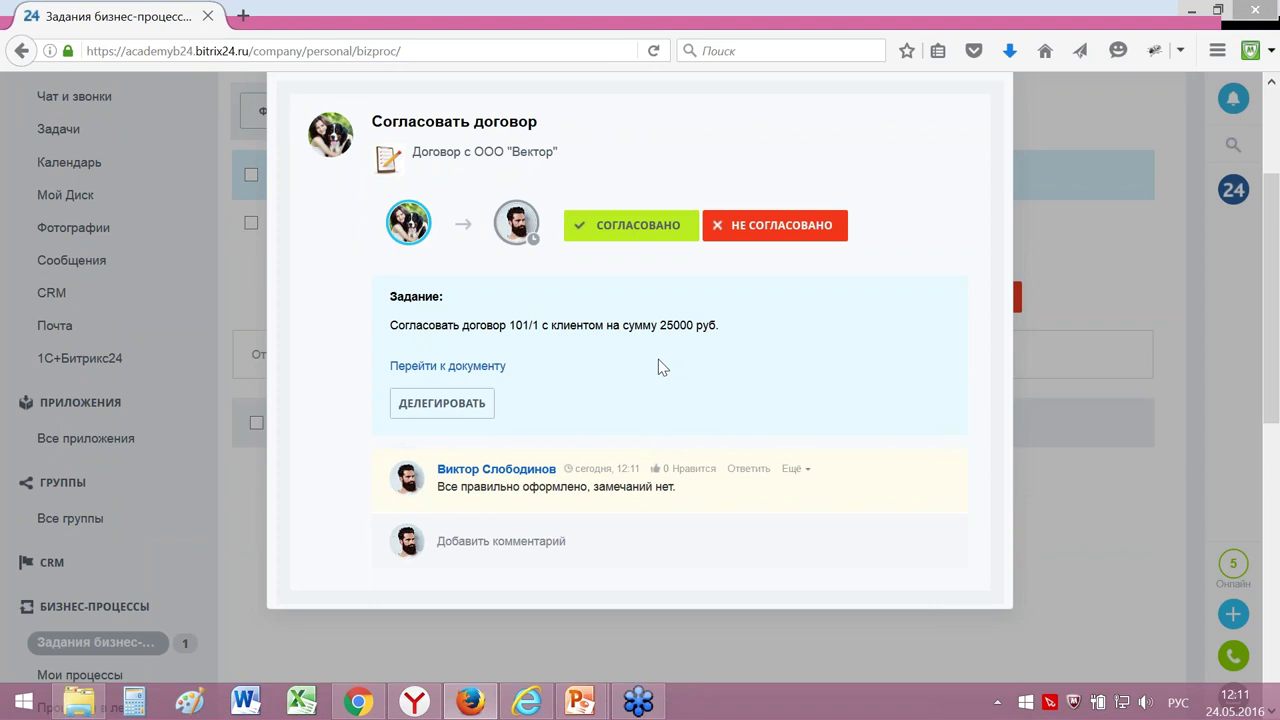
Step: Approve the contract in the "Согласовать договор" assignment
{"action": "left_click", "coordinate": [636, 228]}
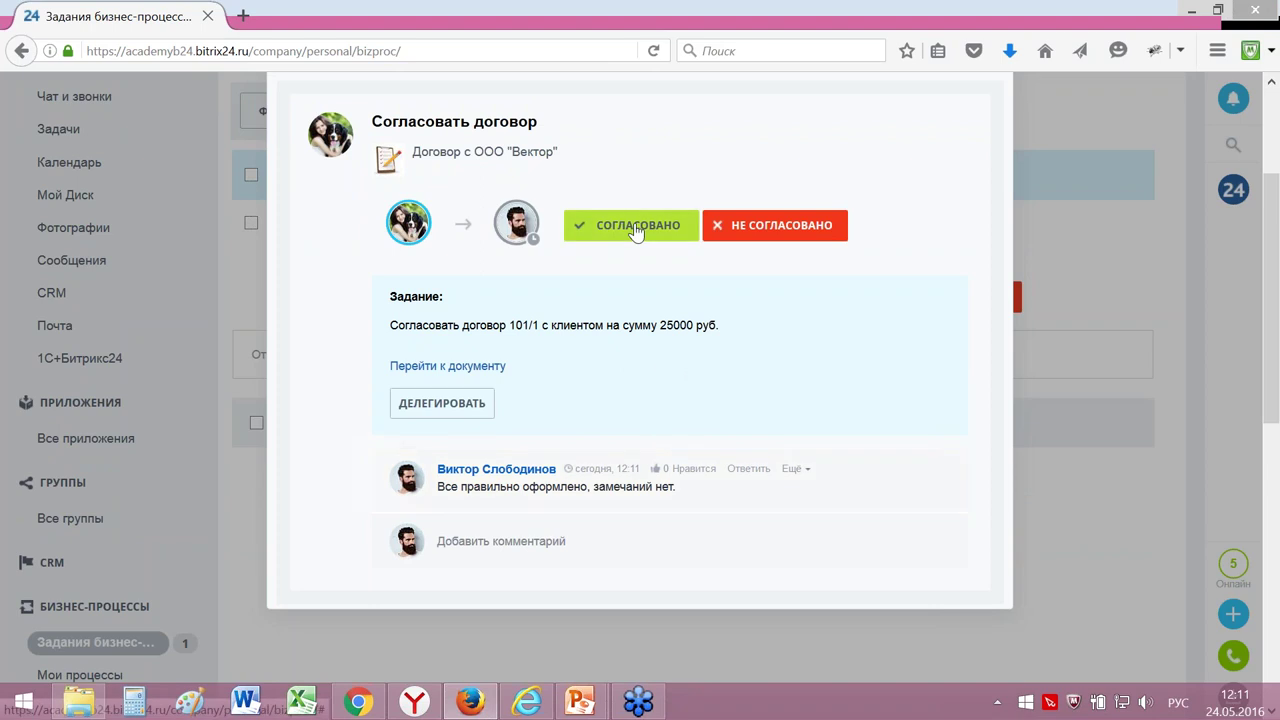
{"action": "left_click_drag", "start_coordinate": [634, 224], "coordinate": [655, 205]}
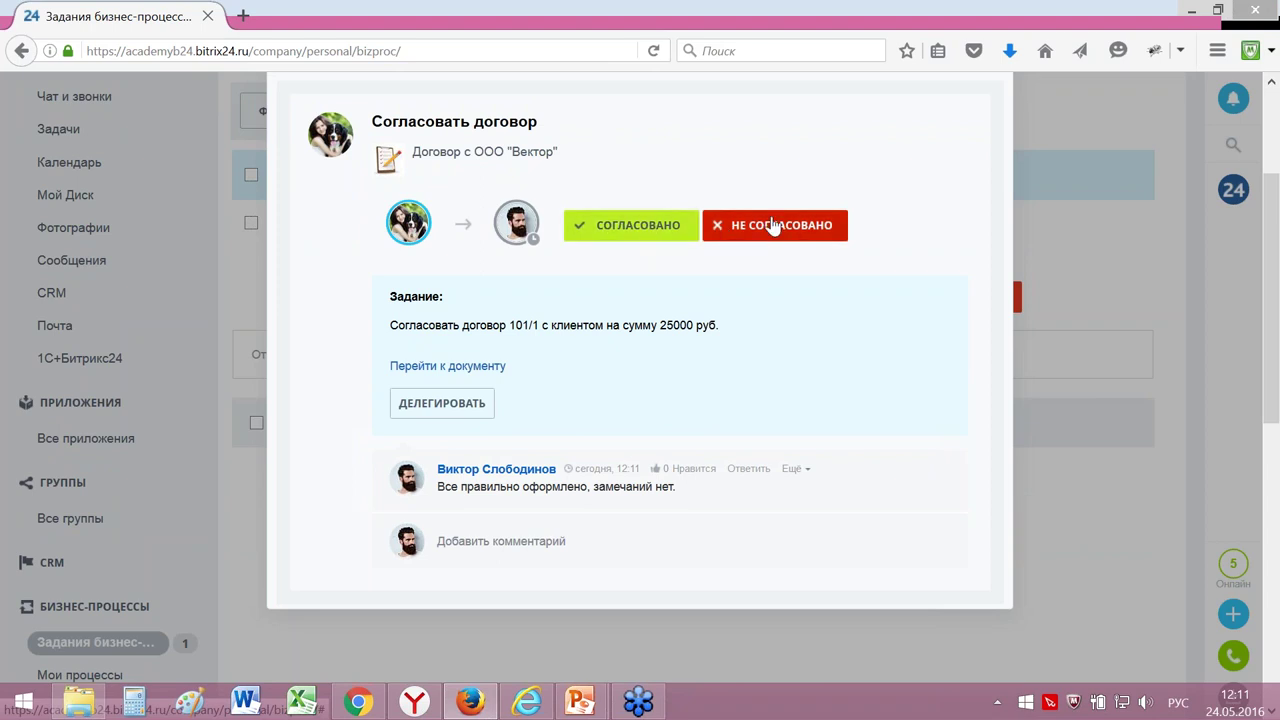
{"action": "left_click", "coordinate": [632, 228]}
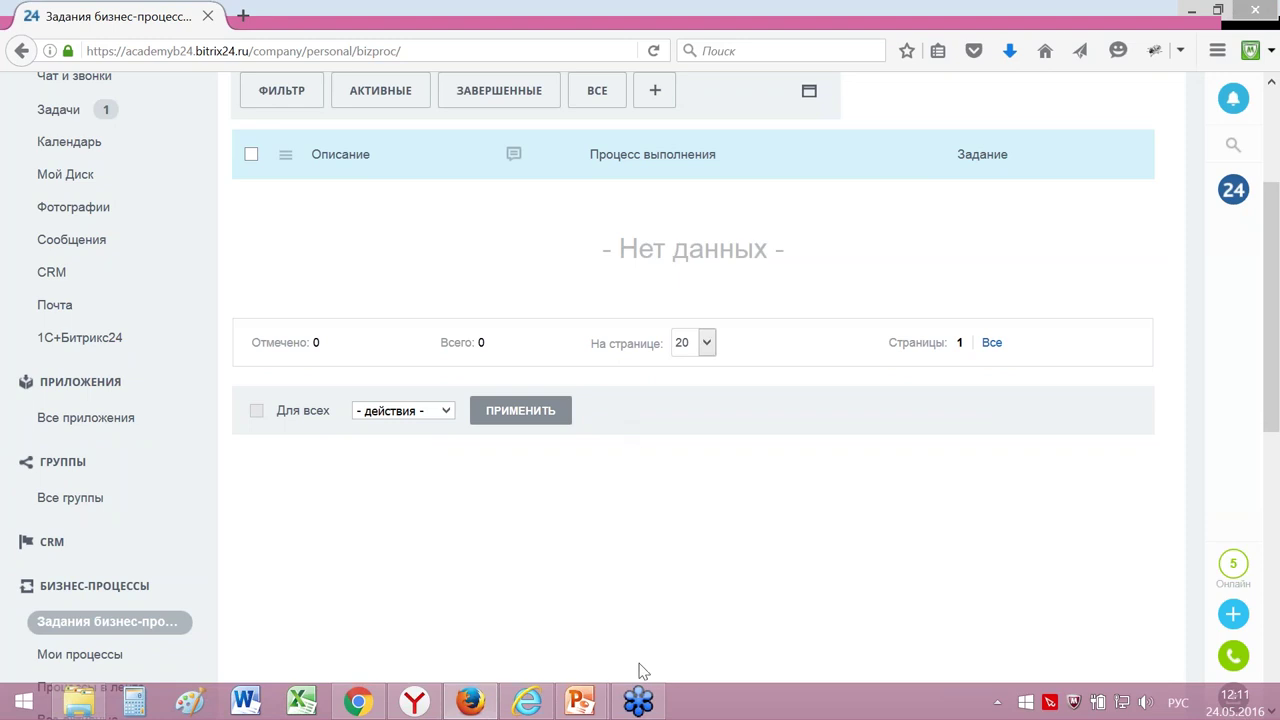
Step: Switch to the chief accountant's session in Yandex Browser, read the new task notification, and close the notifications
{"action": "mouse_move", "coordinate": [428, 706]}
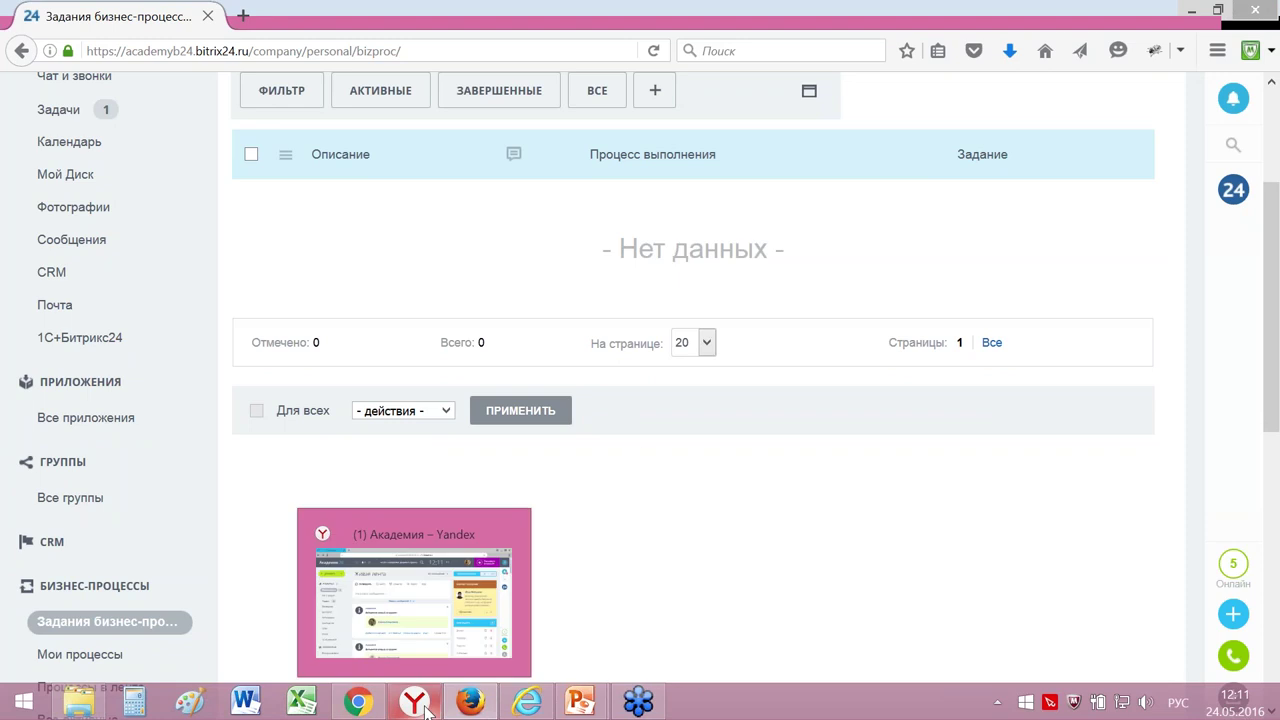
{"action": "left_click", "coordinate": [428, 706]}
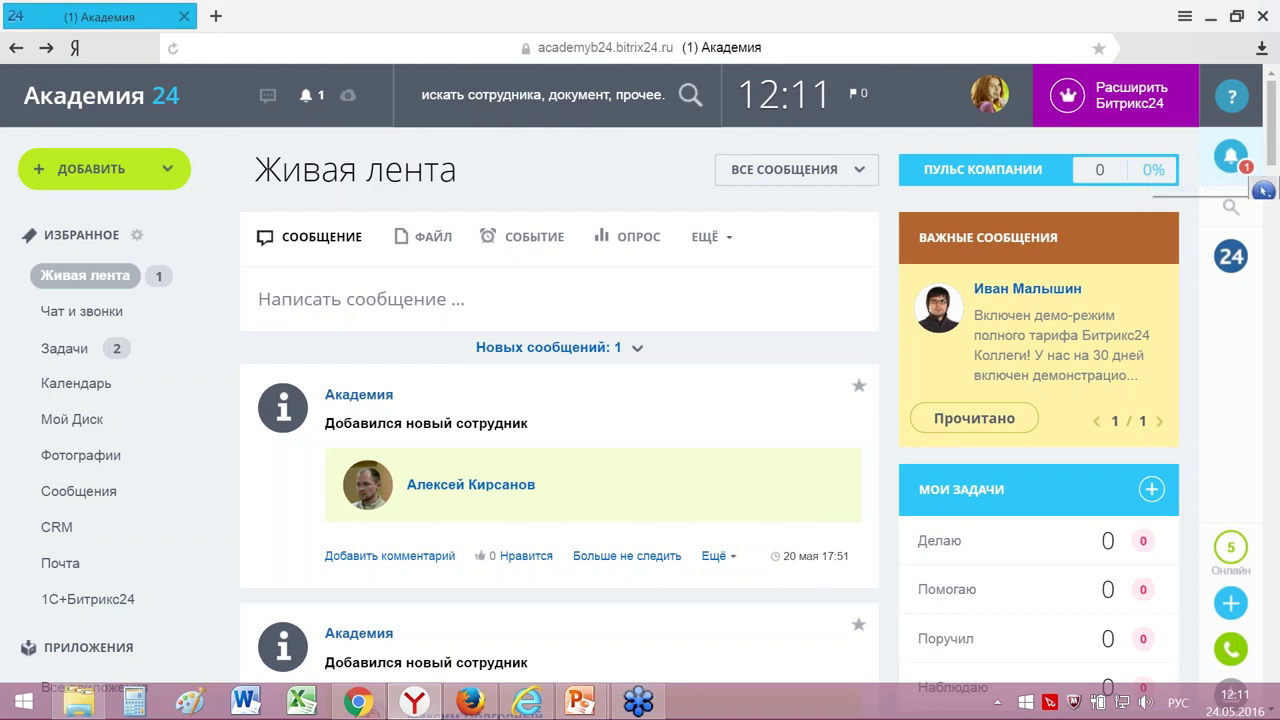
{"action": "left_click", "coordinate": [1231, 155]}
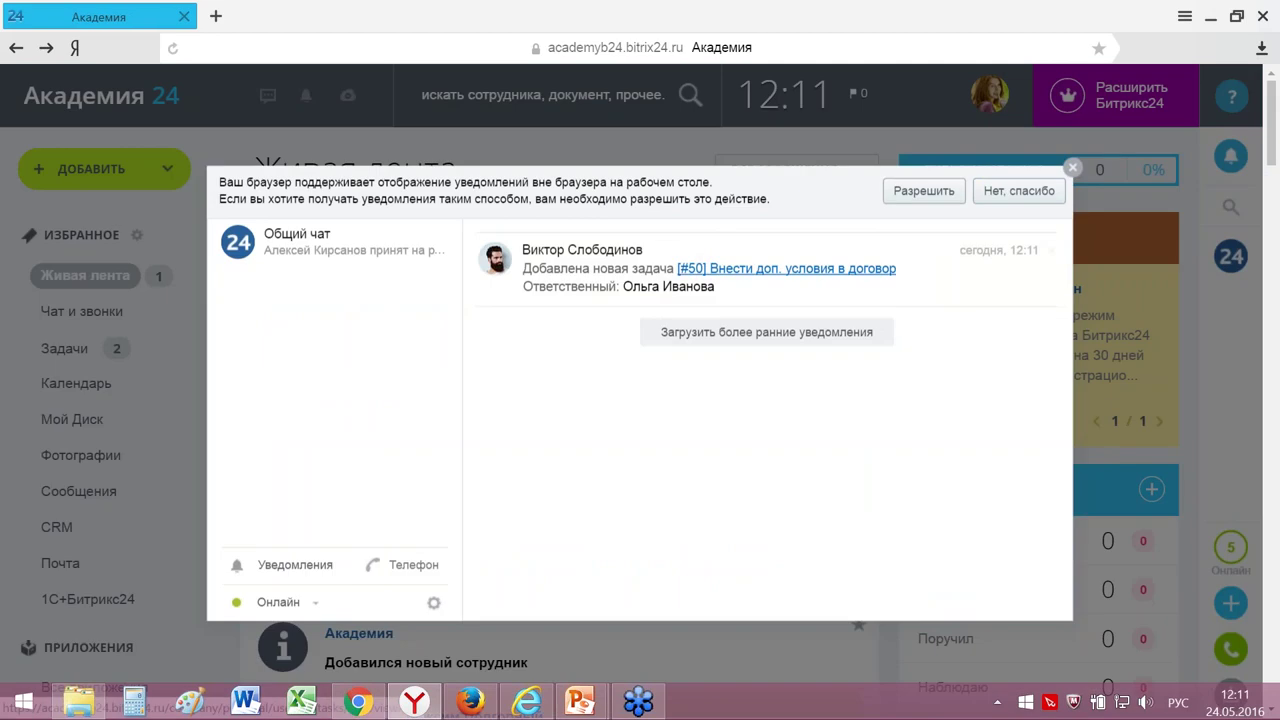
{"action": "left_click", "coordinate": [1070, 170]}
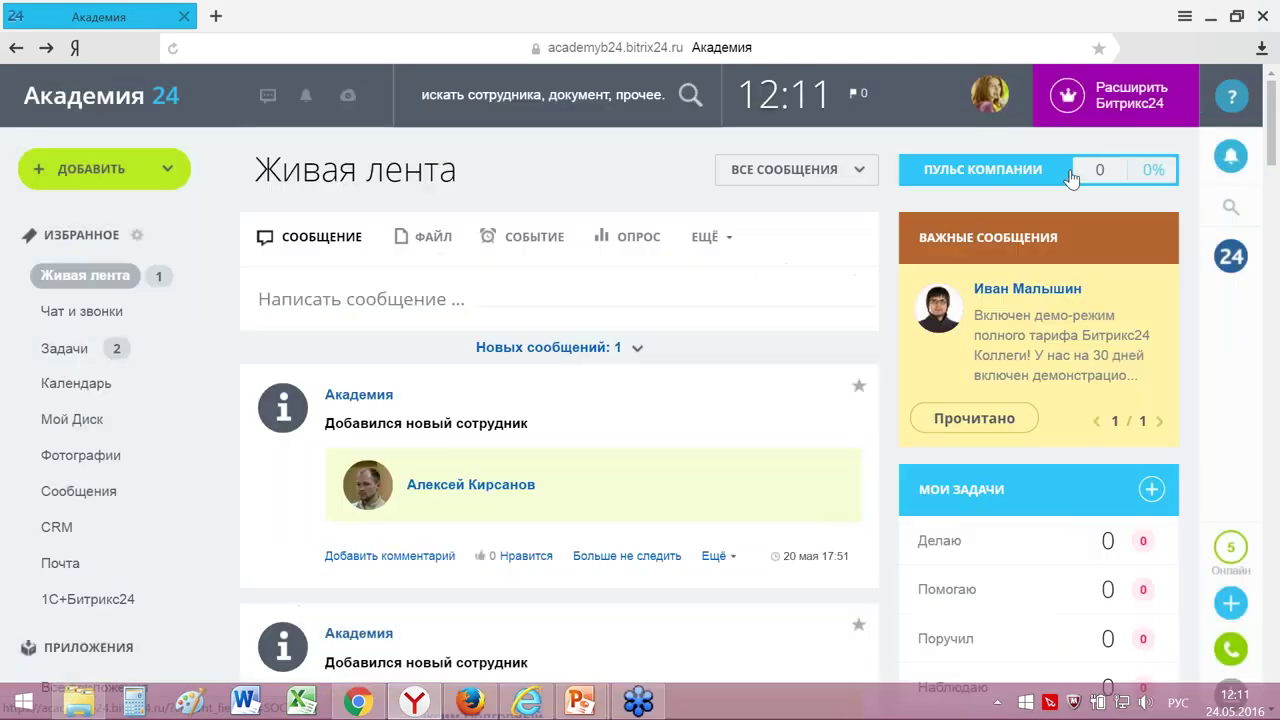
Step: Open the accountant's task "Внести доп. условия в договор" from the task list and review its details
{"action": "left_click", "coordinate": [62, 350]}
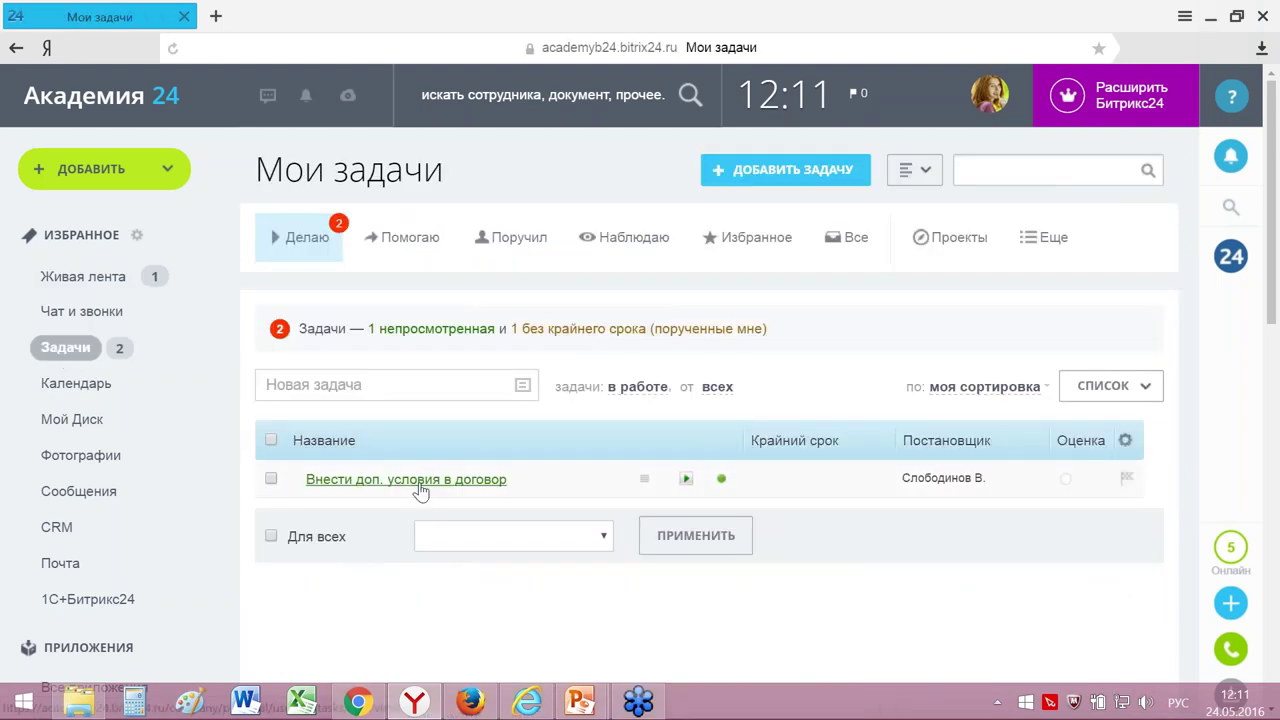
{"action": "mouse_move", "coordinate": [421, 490]}
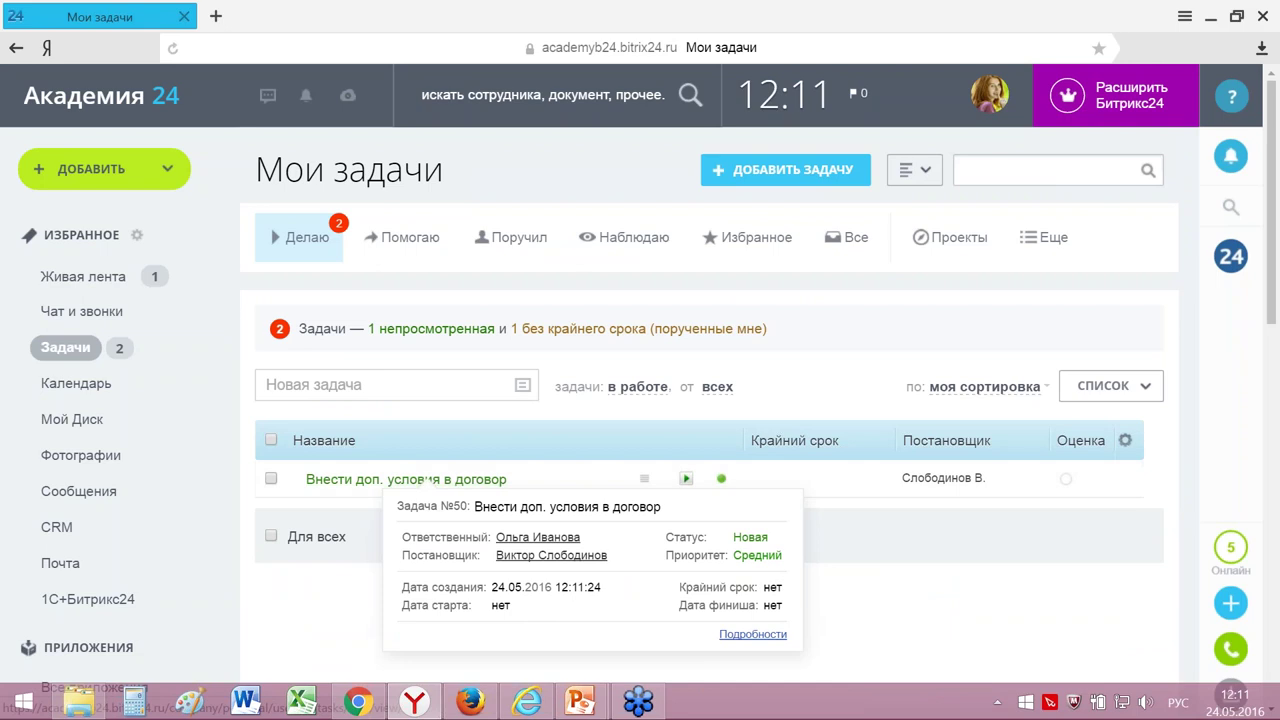
{"action": "left_click", "coordinate": [361, 484]}
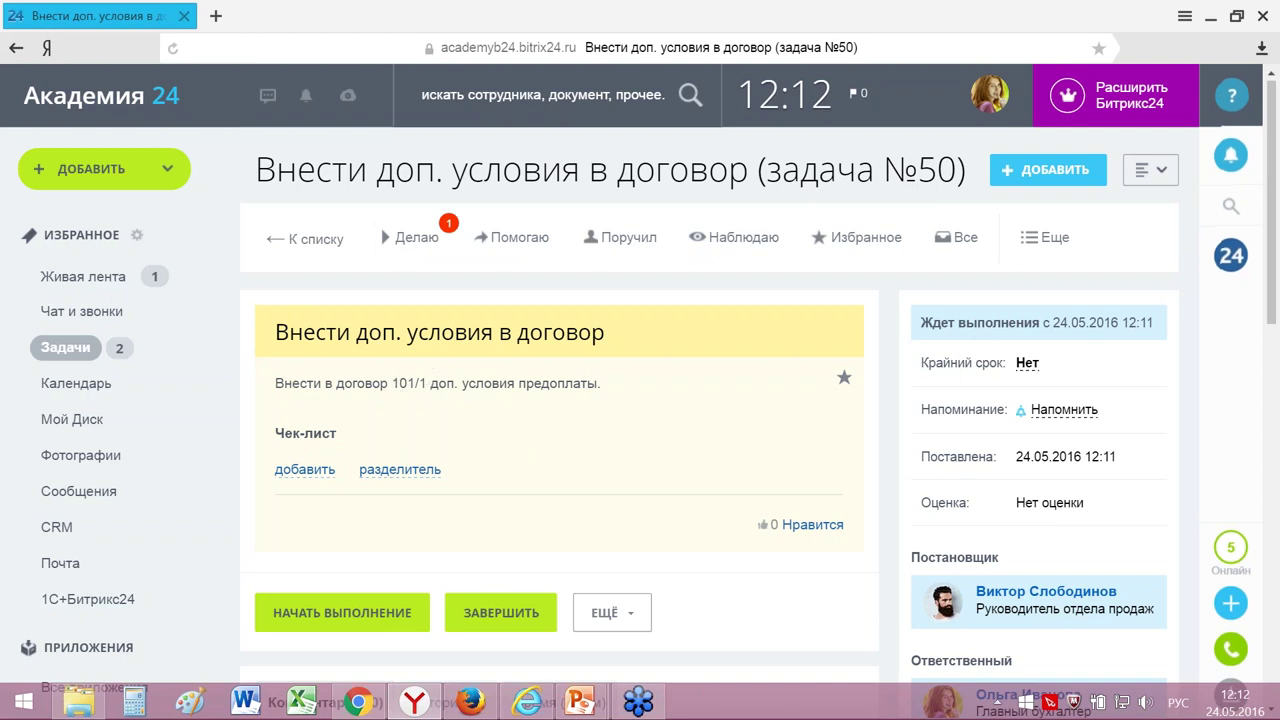
{"action": "scroll", "coordinate": [640, 400], "scroll_direction": "down", "scroll_amount": 1}
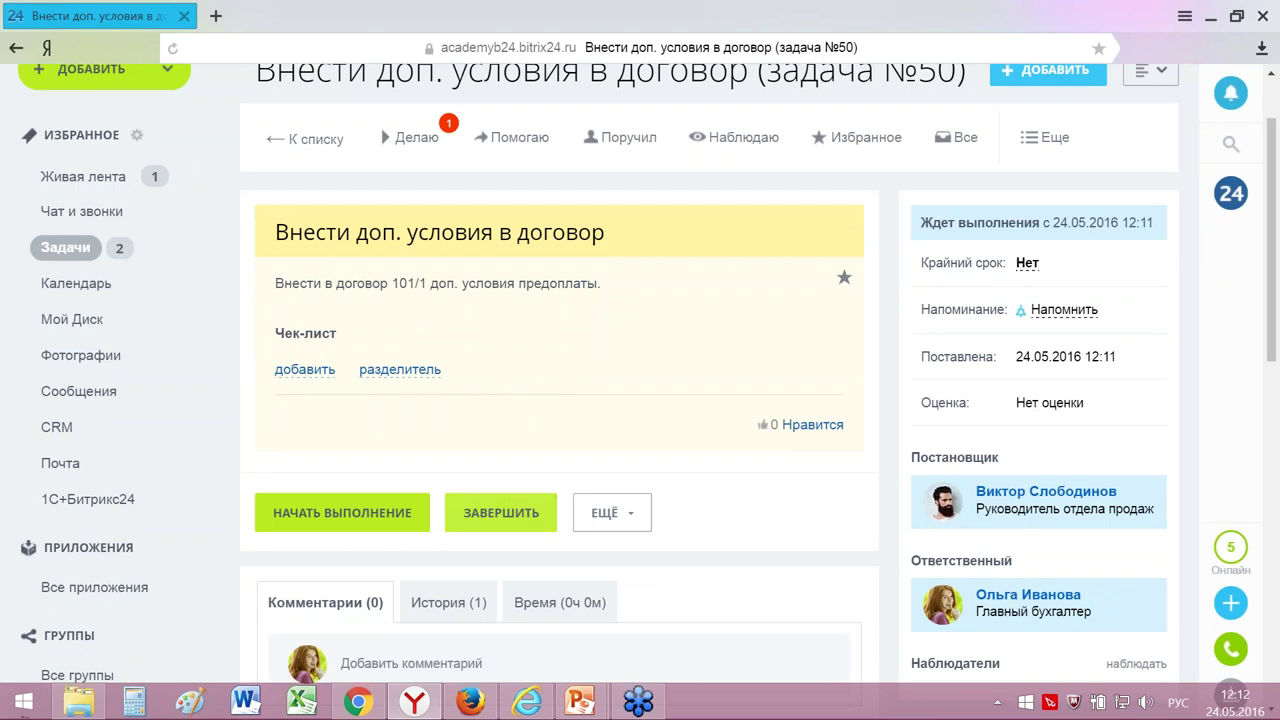
Step: Complete the accountant's task "Внести доп. условия в договор"
{"action": "left_click", "coordinate": [501, 516]}
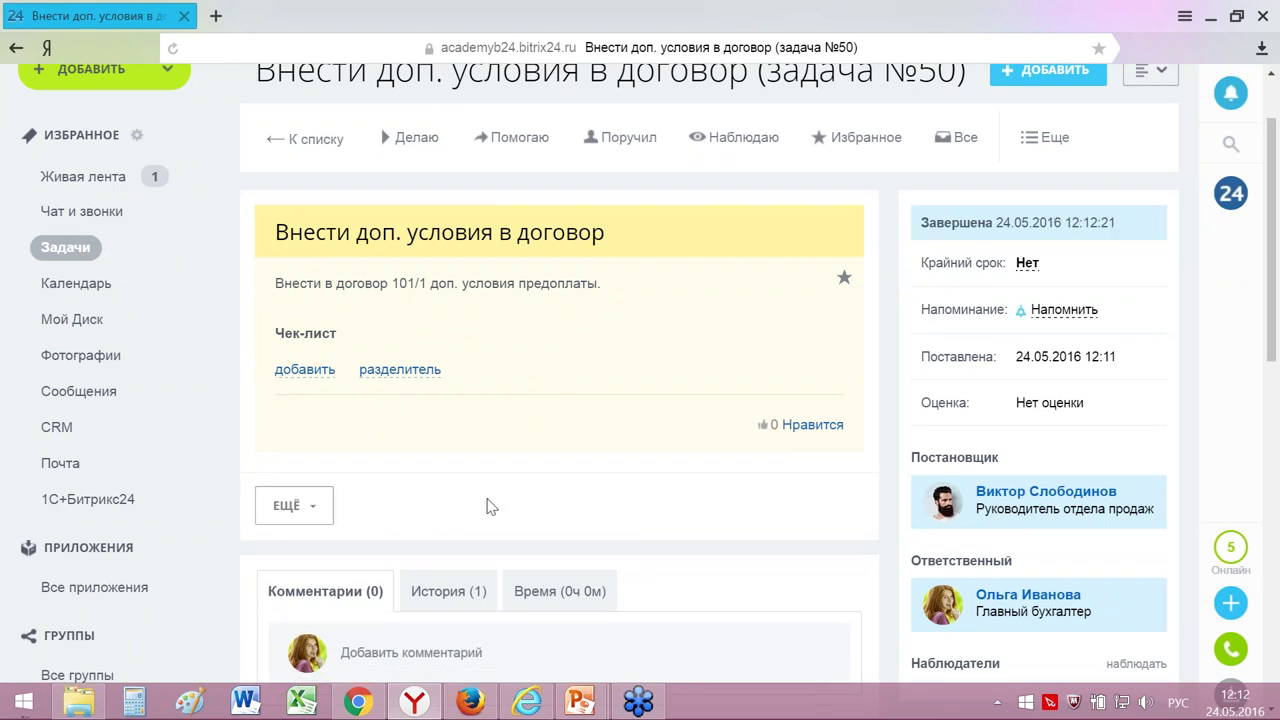
Step: Switch to the lawyer's session in Chrome, refresh the live feed, and open the details of the "Согласовать договор" assignment
{"action": "left_click", "coordinate": [362, 704]}
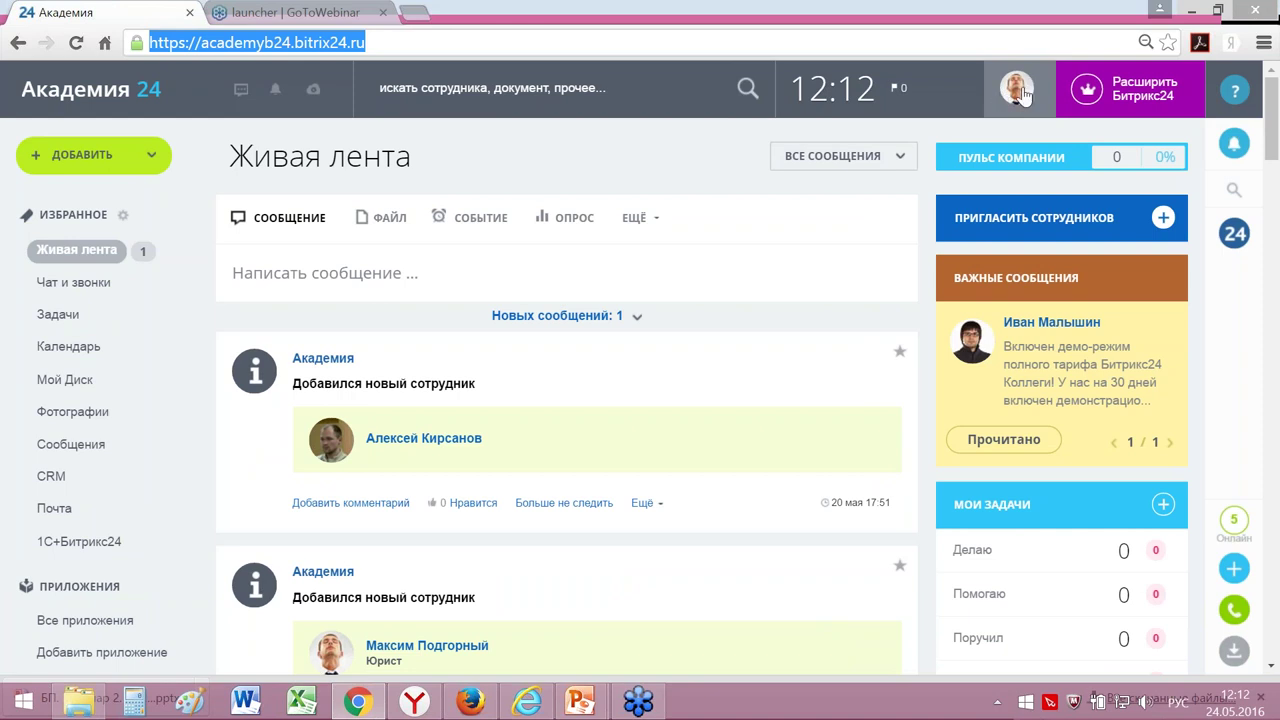
{"action": "left_click", "coordinate": [63, 256]}
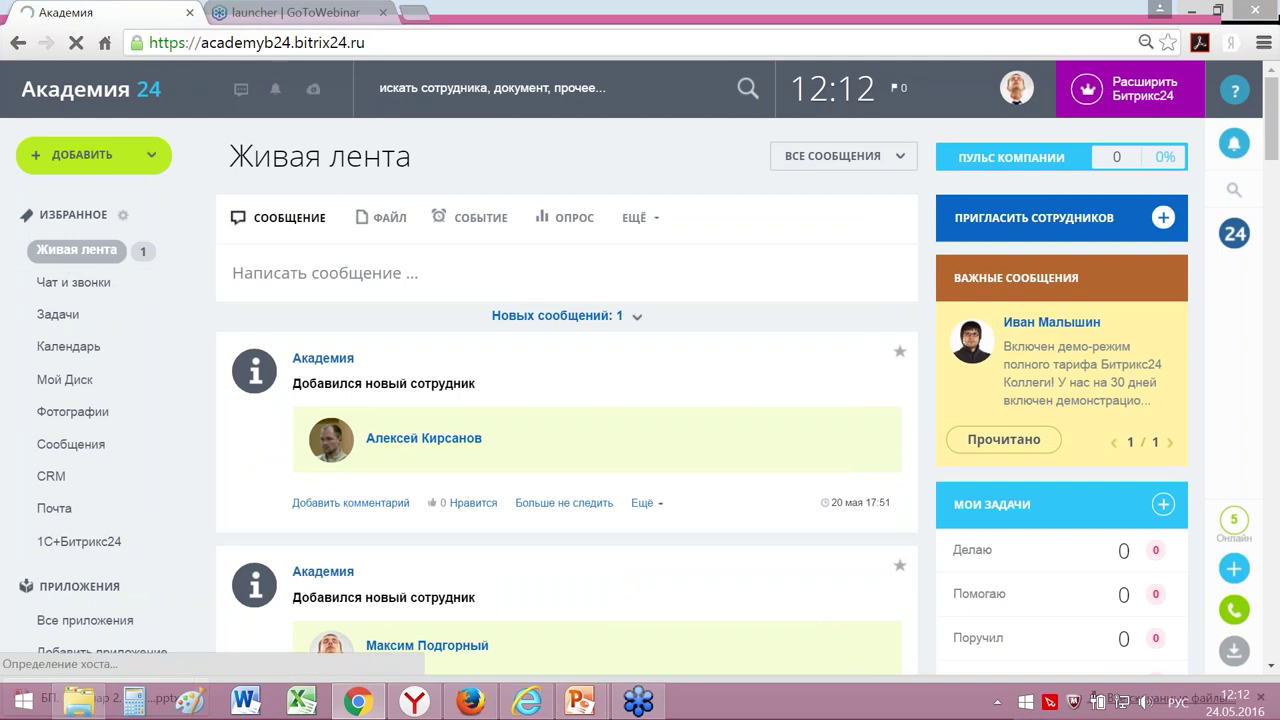
{"action": "left_click", "coordinate": [558, 316]}
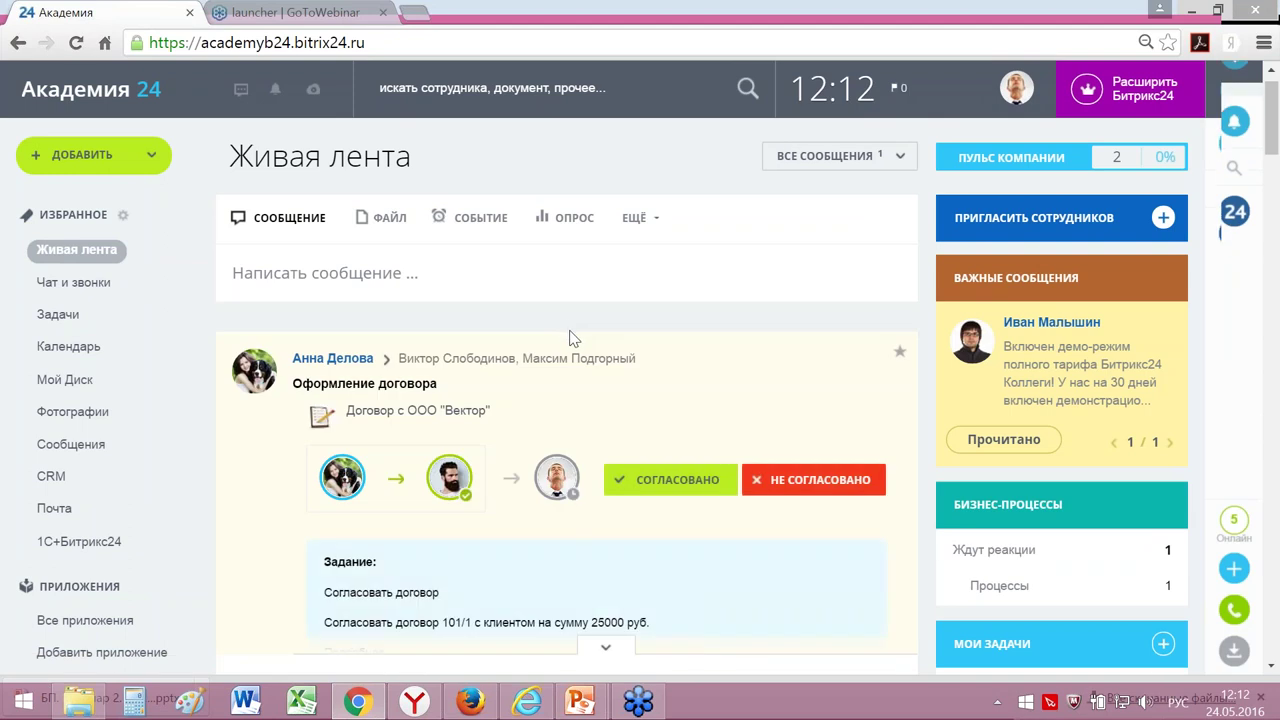
{"action": "scroll", "coordinate": [570, 333], "scroll_direction": "down", "scroll_amount": 1}
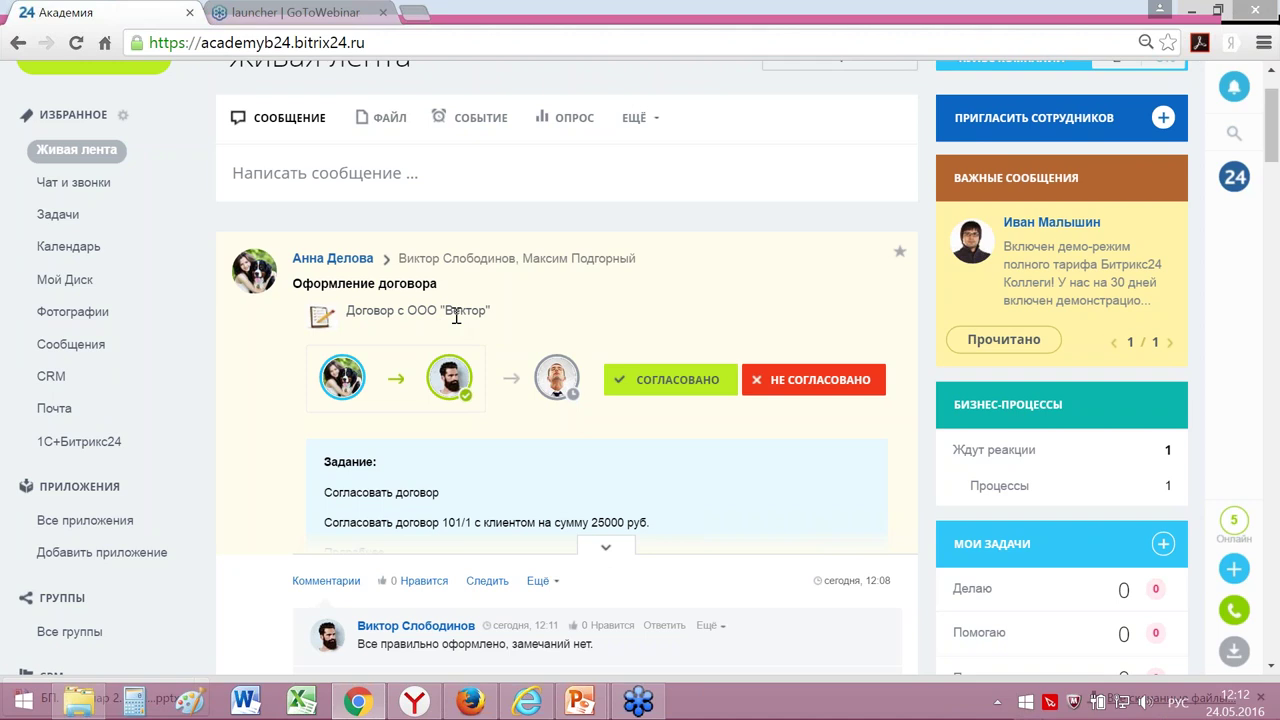
{"action": "left_click", "coordinate": [604, 548]}
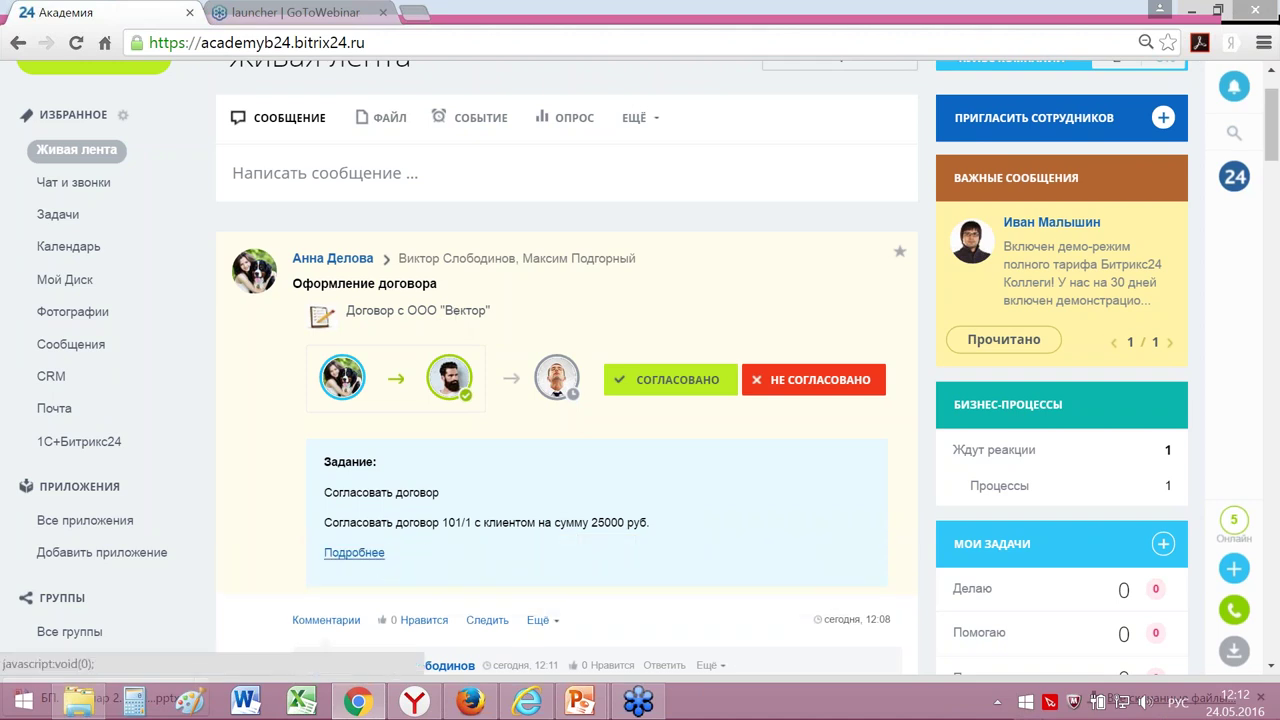
{"action": "left_click", "coordinate": [354, 552]}
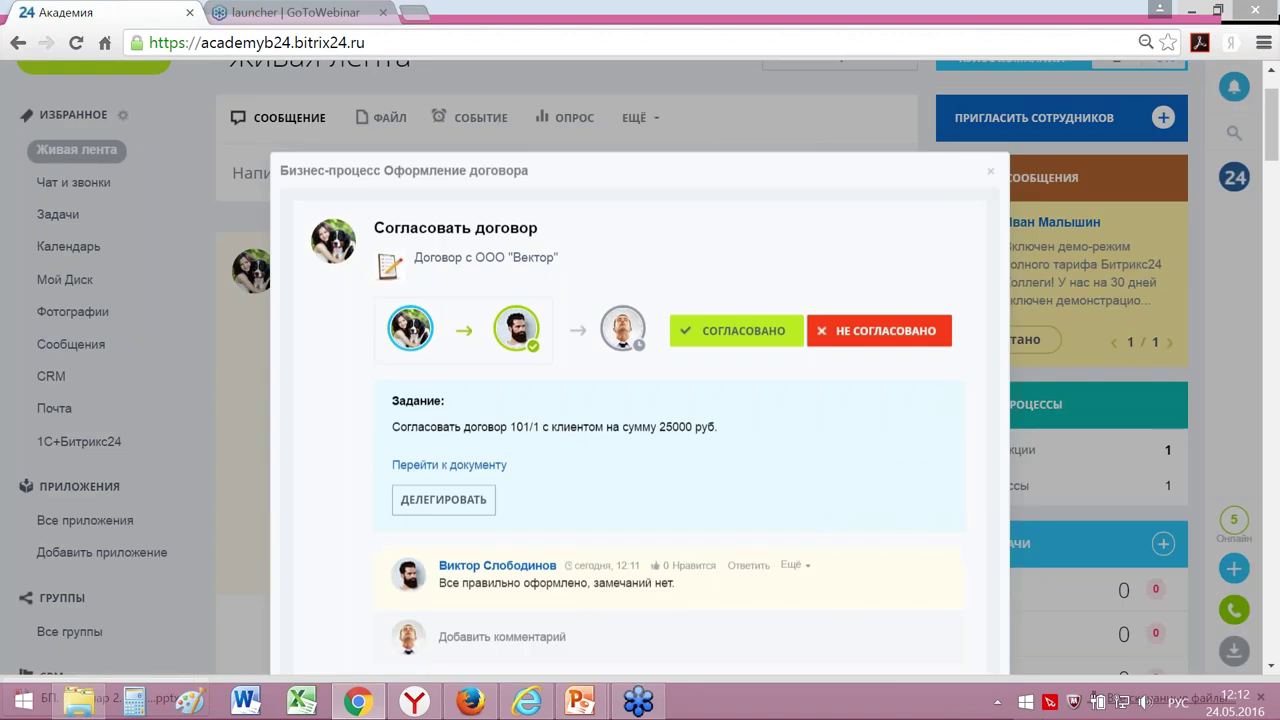
{"action": "scroll", "coordinate": [662, 466], "scroll_direction": "down", "scroll_amount": 1}
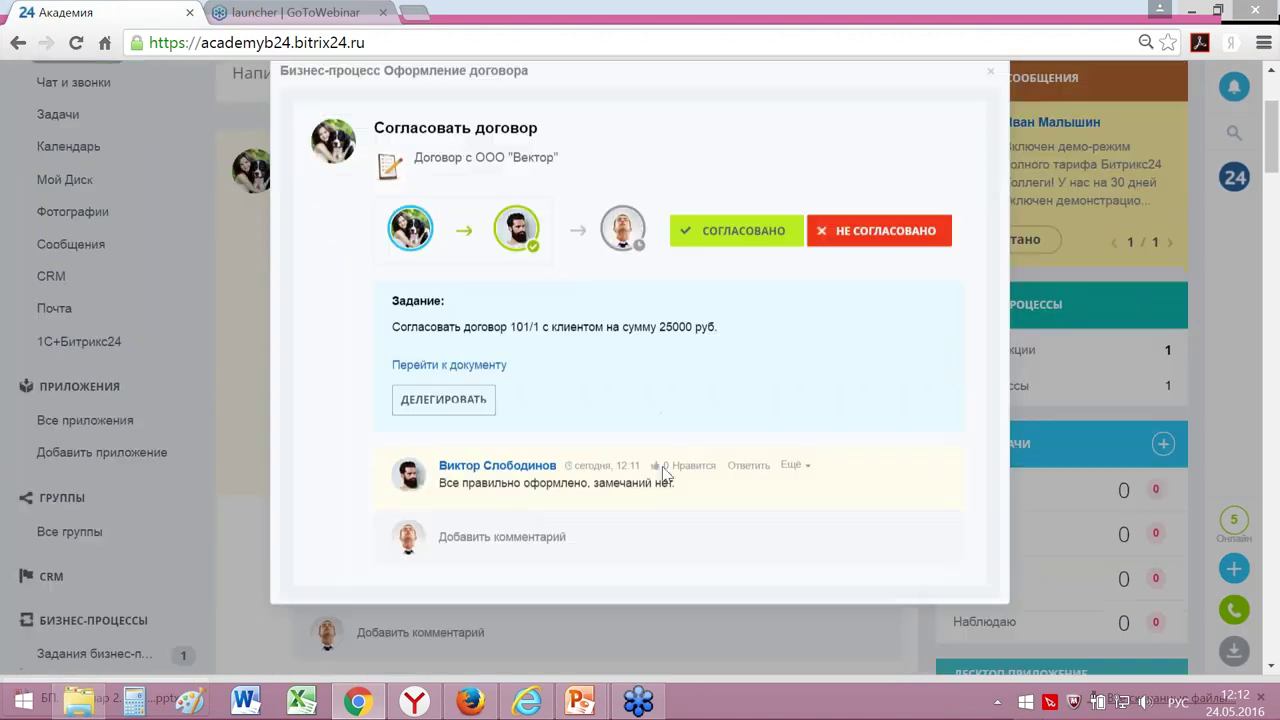
Step: Post the comment "Договор оформлен правильно." on the lawyer's assignment and approve the contract
{"action": "left_click", "coordinate": [502, 537]}
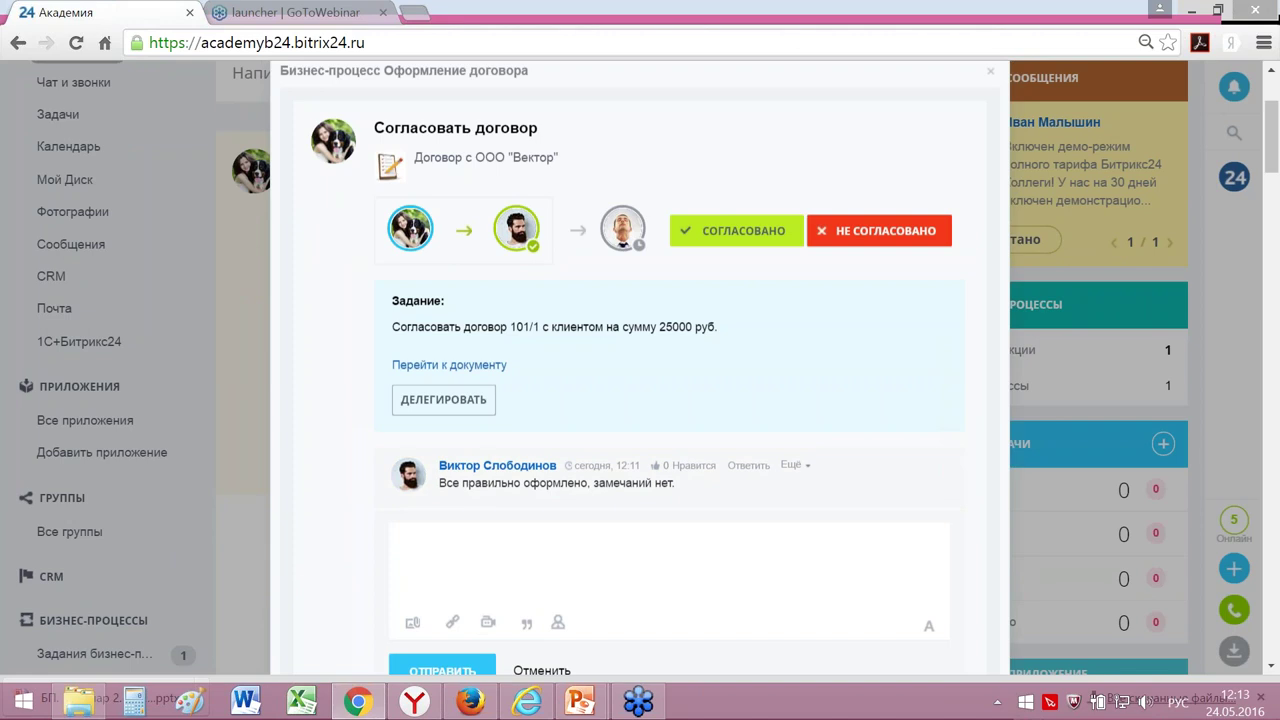
{"action": "type", "text": "Догов"}
{"action": "type", "text": "оформлен прави"}
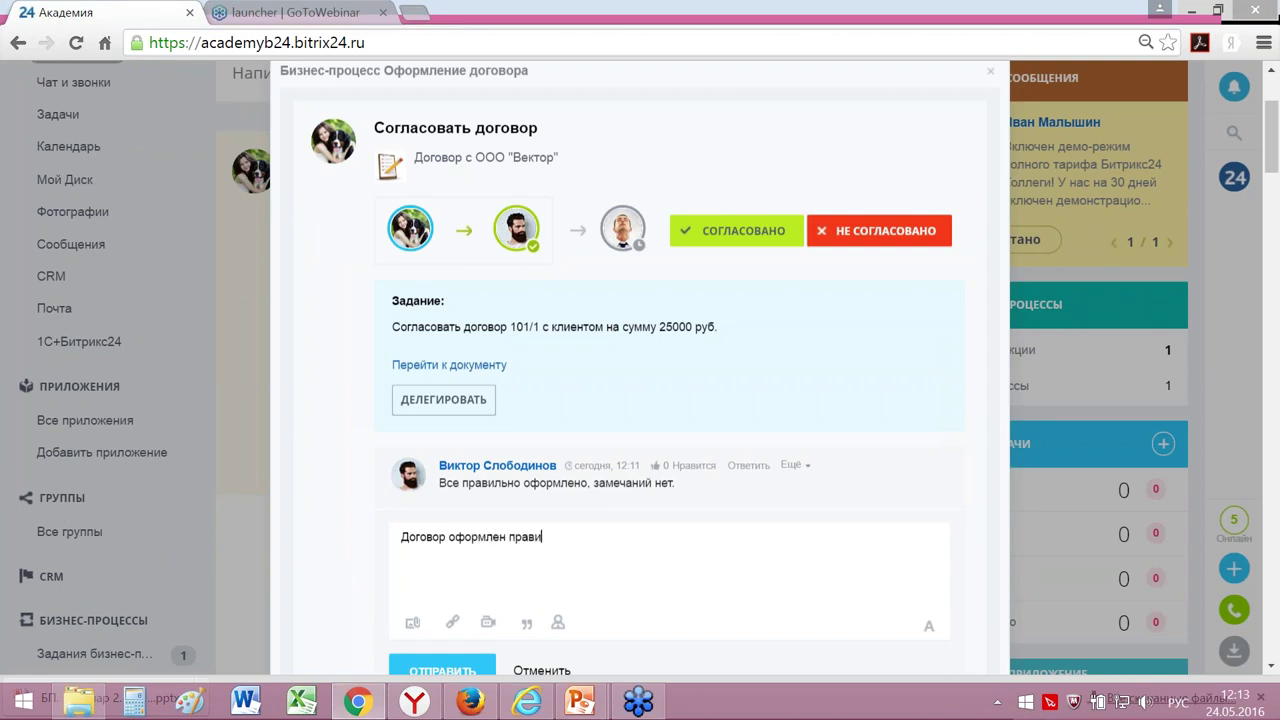
{"action": "type", "text": "льно."}
{"action": "left_click", "coordinate": [455, 668]}
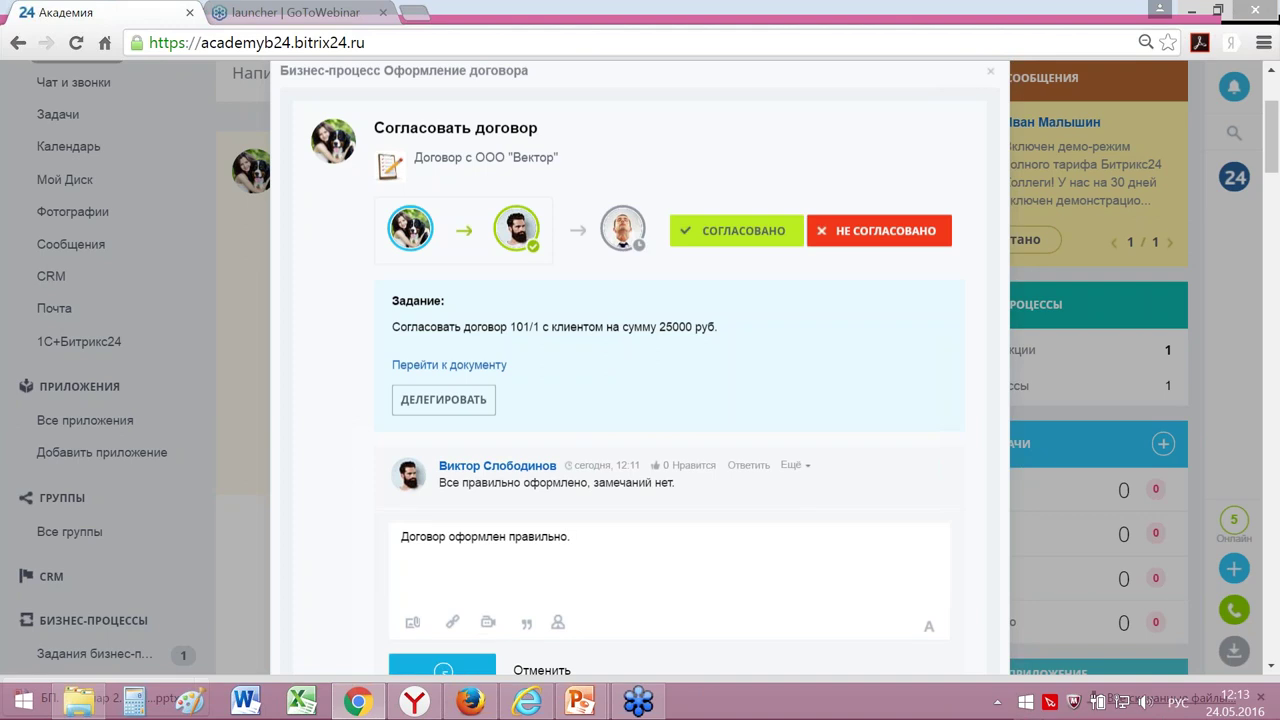
{"action": "left_click", "coordinate": [745, 232]}
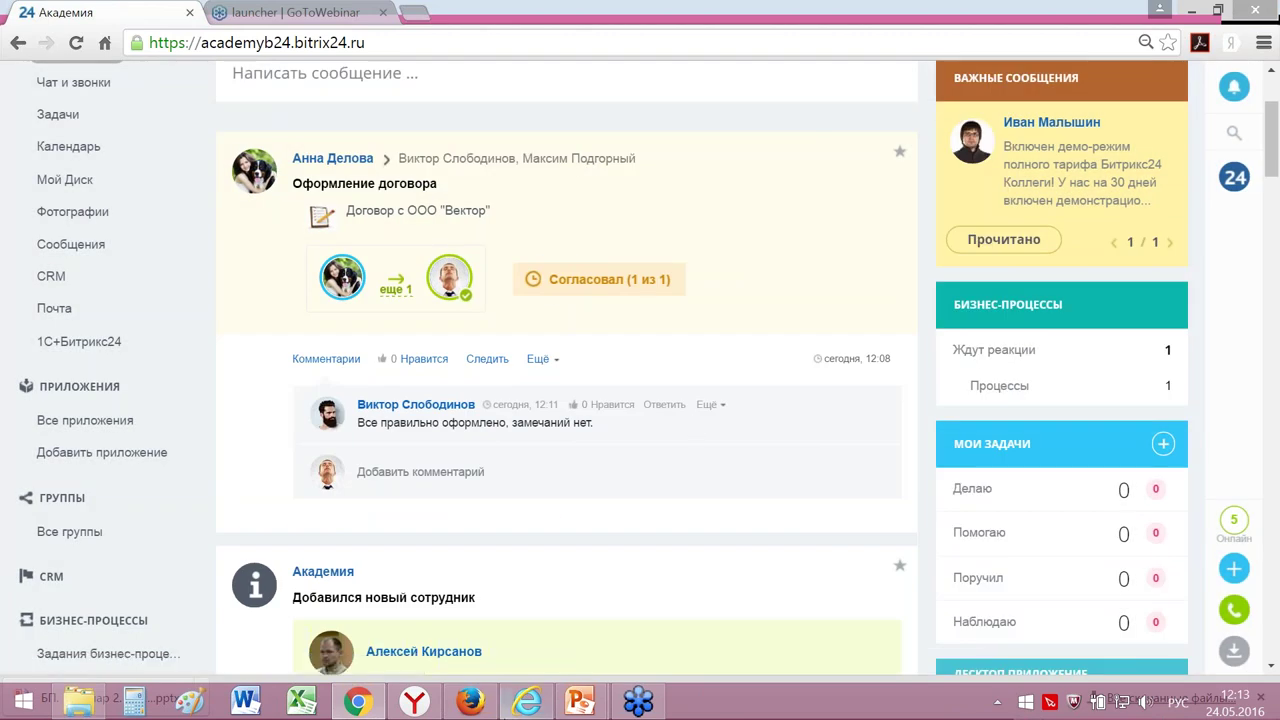
Step: Switch to the employee's session in Internet Explorer and complete the task "Подписать договор и отправить клиенту"
{"action": "mouse_move", "coordinate": [521, 708]}
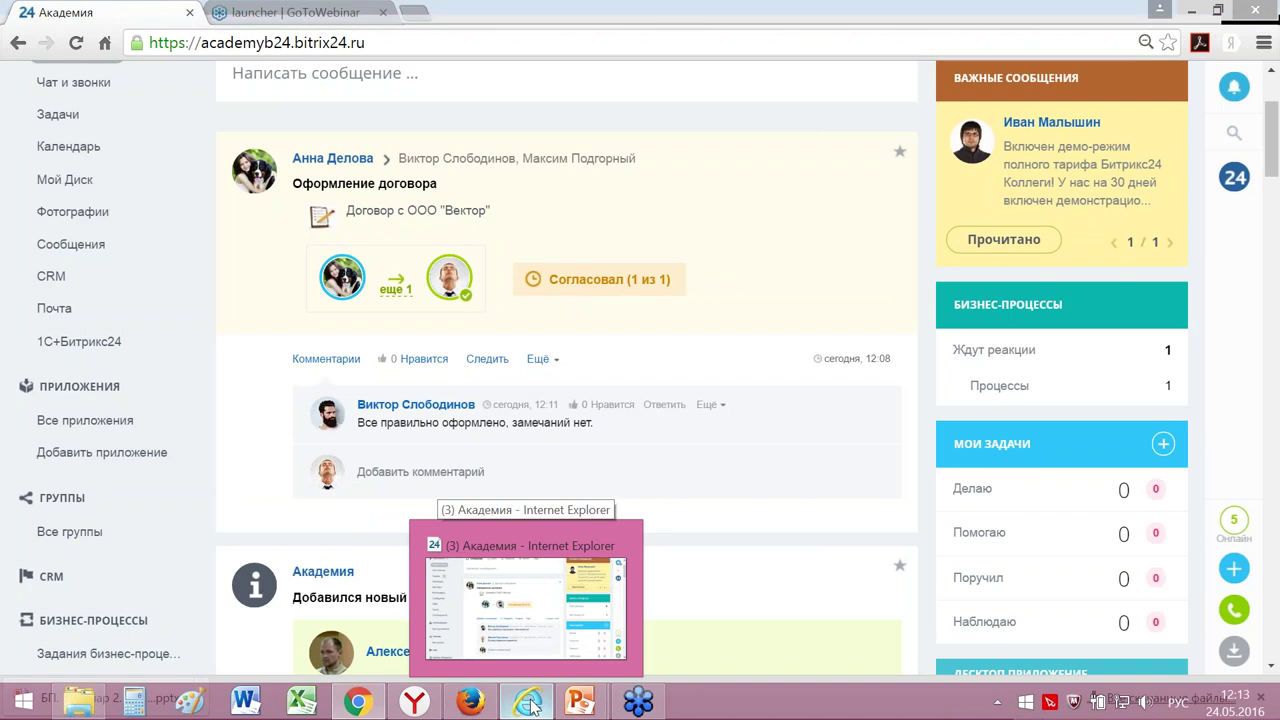
{"action": "left_click", "coordinate": [531, 704]}
{"action": "scroll", "coordinate": [686, 445], "scroll_direction": "up", "scroll_amount": 1}
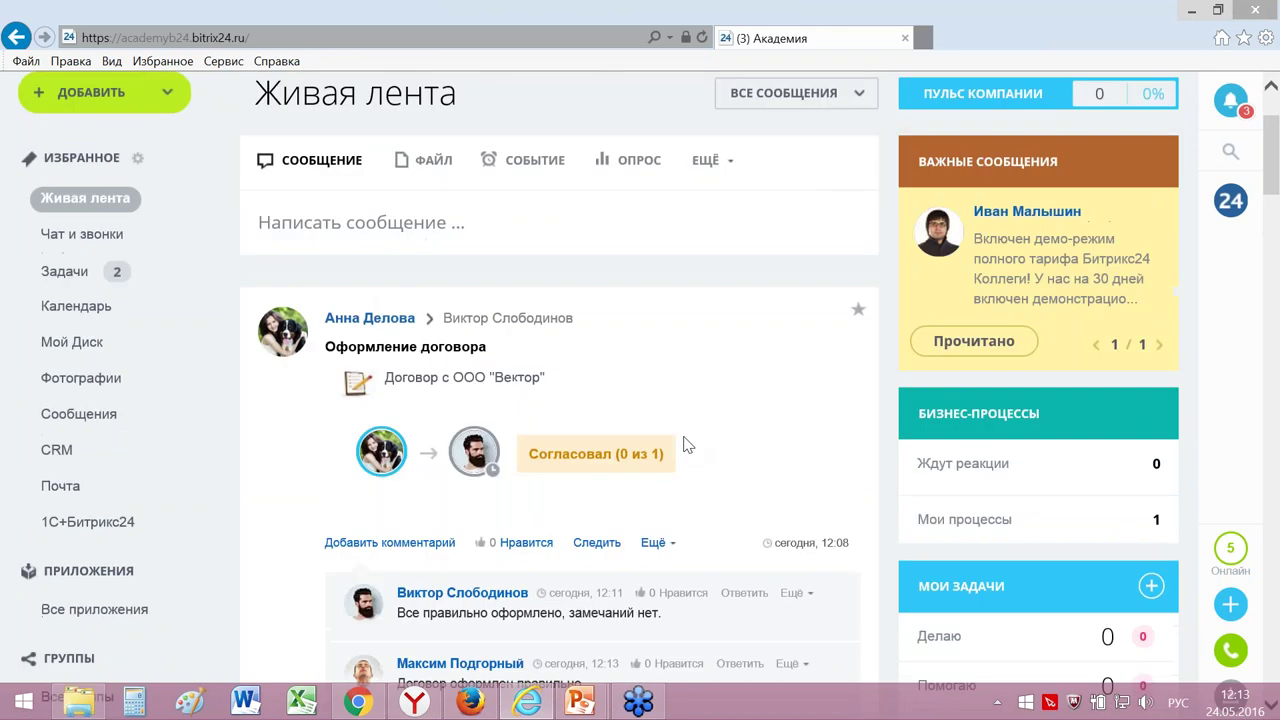
{"action": "scroll", "coordinate": [686, 445], "scroll_direction": "up", "scroll_amount": 1}
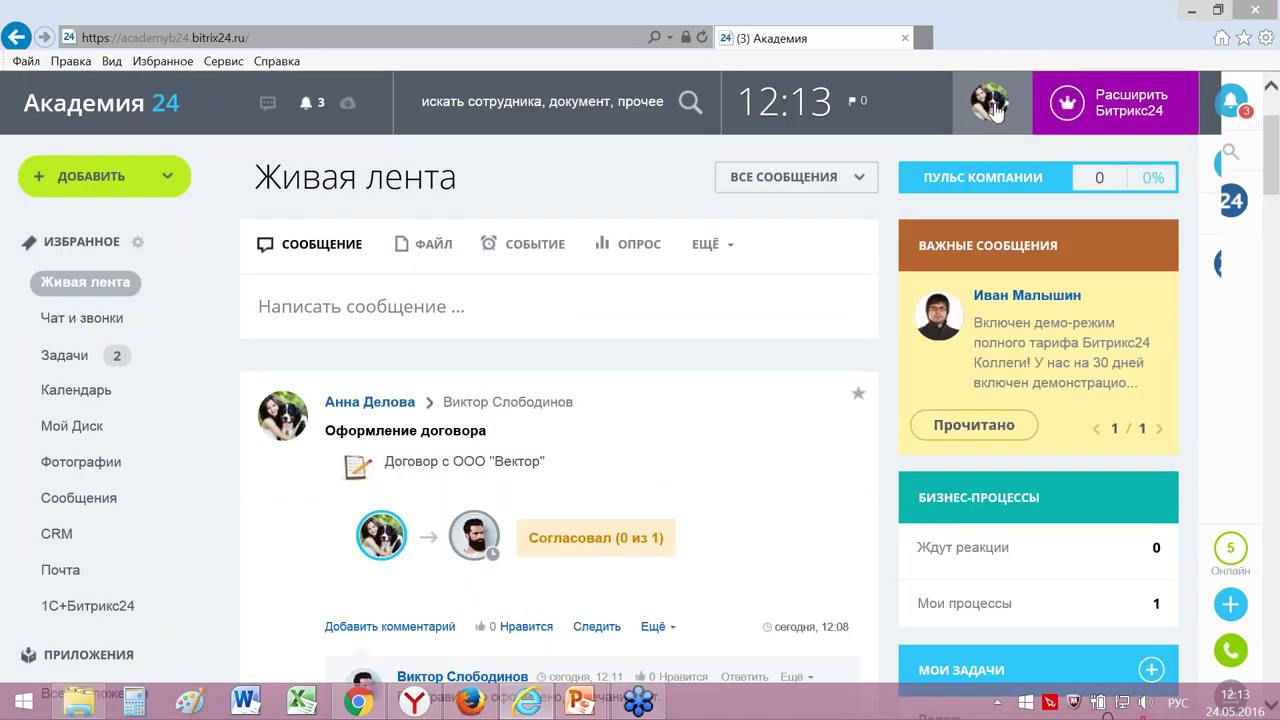
{"action": "left_click", "coordinate": [65, 358]}
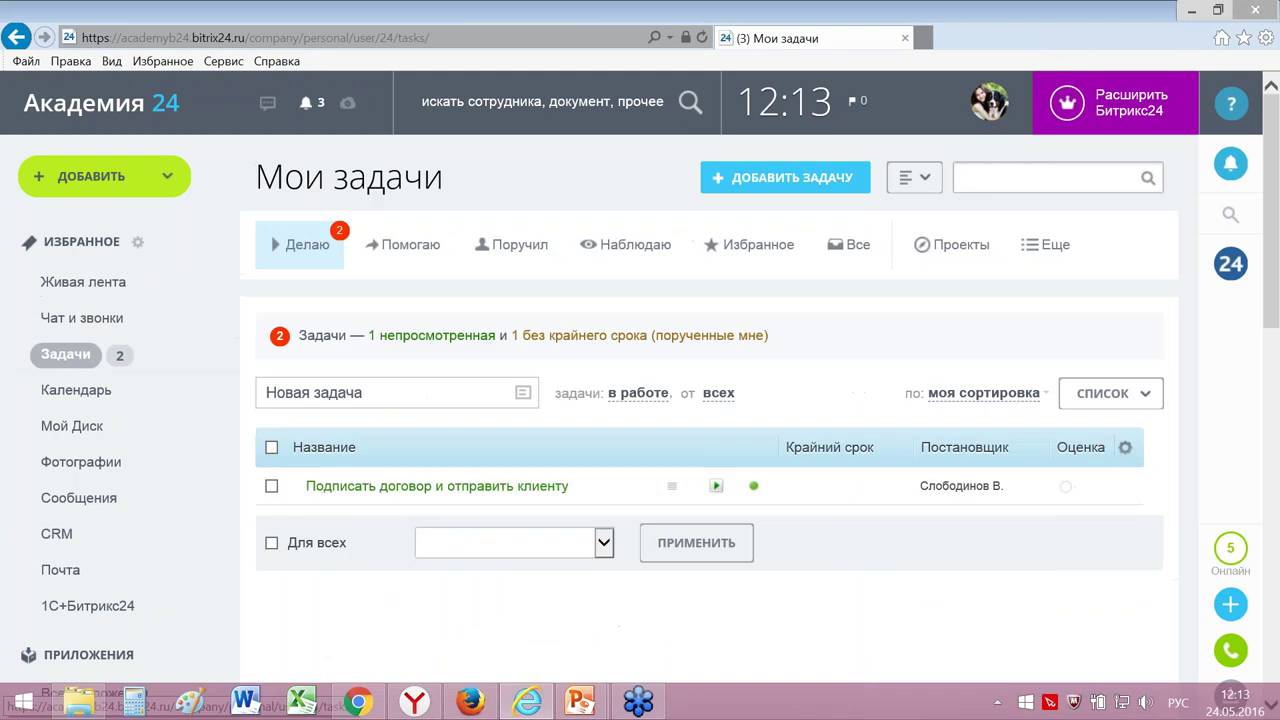
{"action": "mouse_move", "coordinate": [360, 494]}
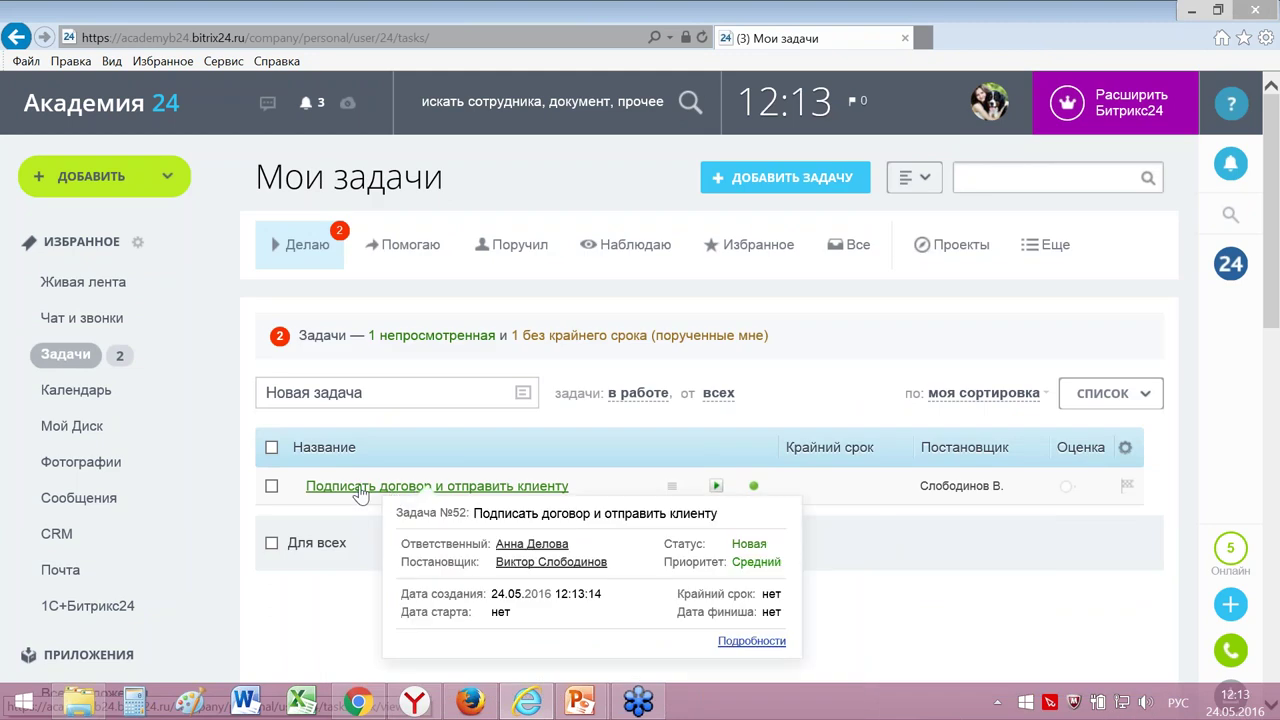
{"action": "left_click", "coordinate": [360, 490]}
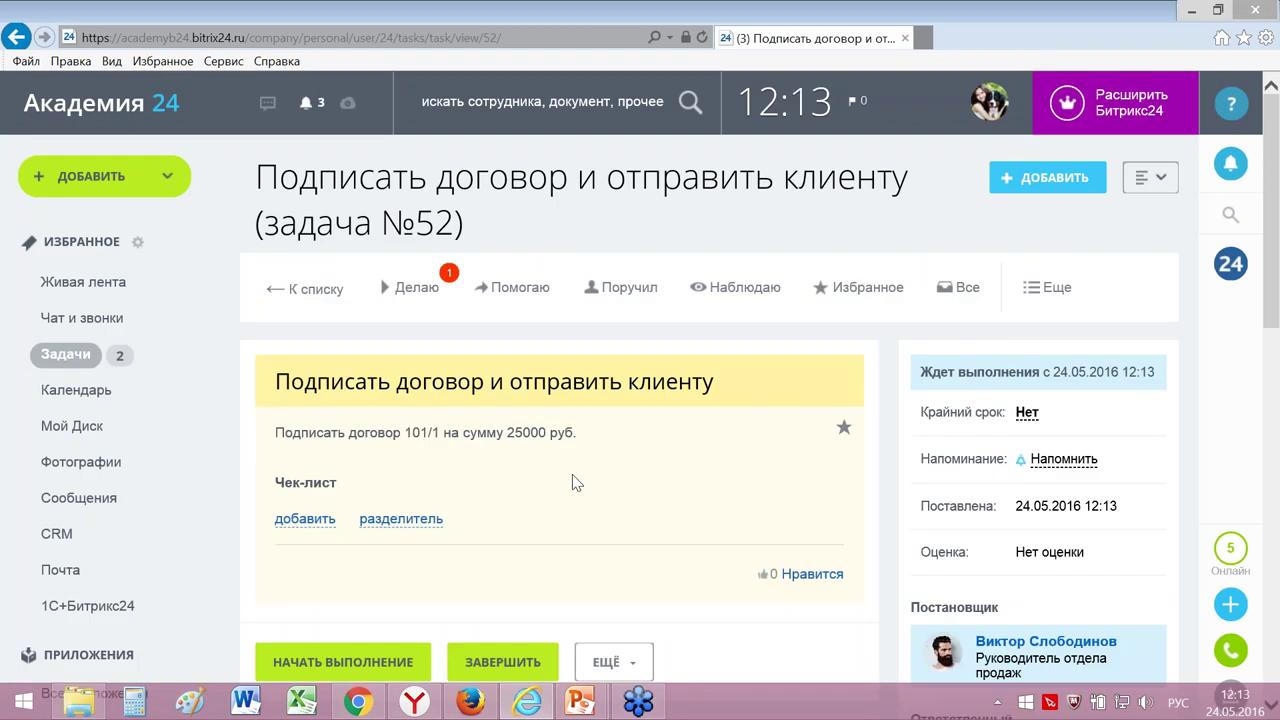
{"action": "scroll", "coordinate": [575, 483], "scroll_direction": "down", "scroll_amount": 1}
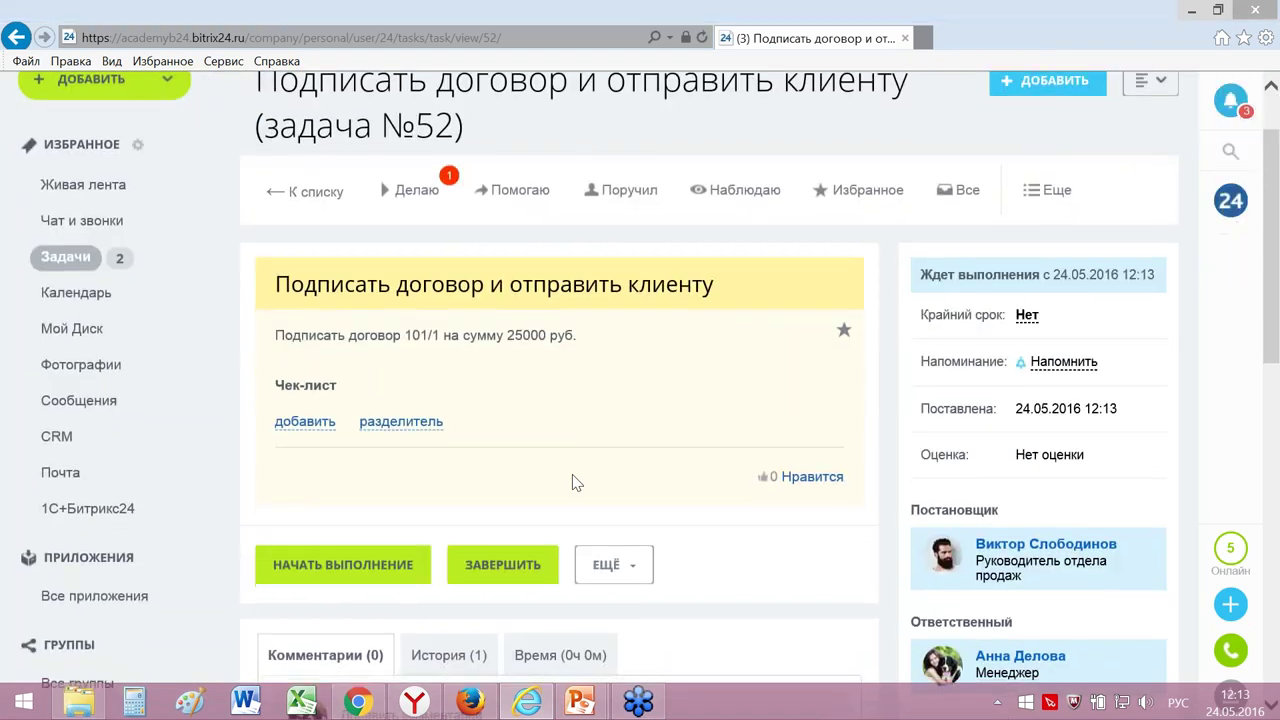
{"action": "left_click", "coordinate": [507, 567]}
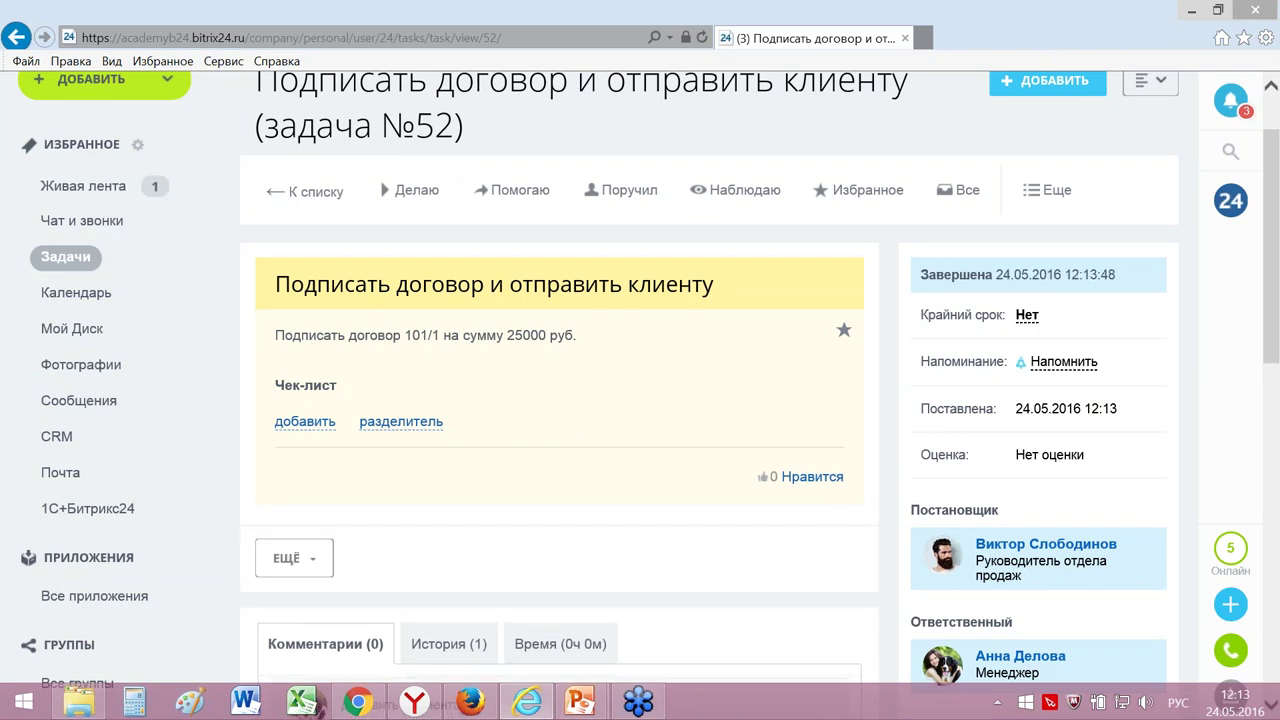
Step: Return to the employee's live feed and review the status and comments of the "Оформление договора" process
{"action": "left_click", "coordinate": [70, 195]}
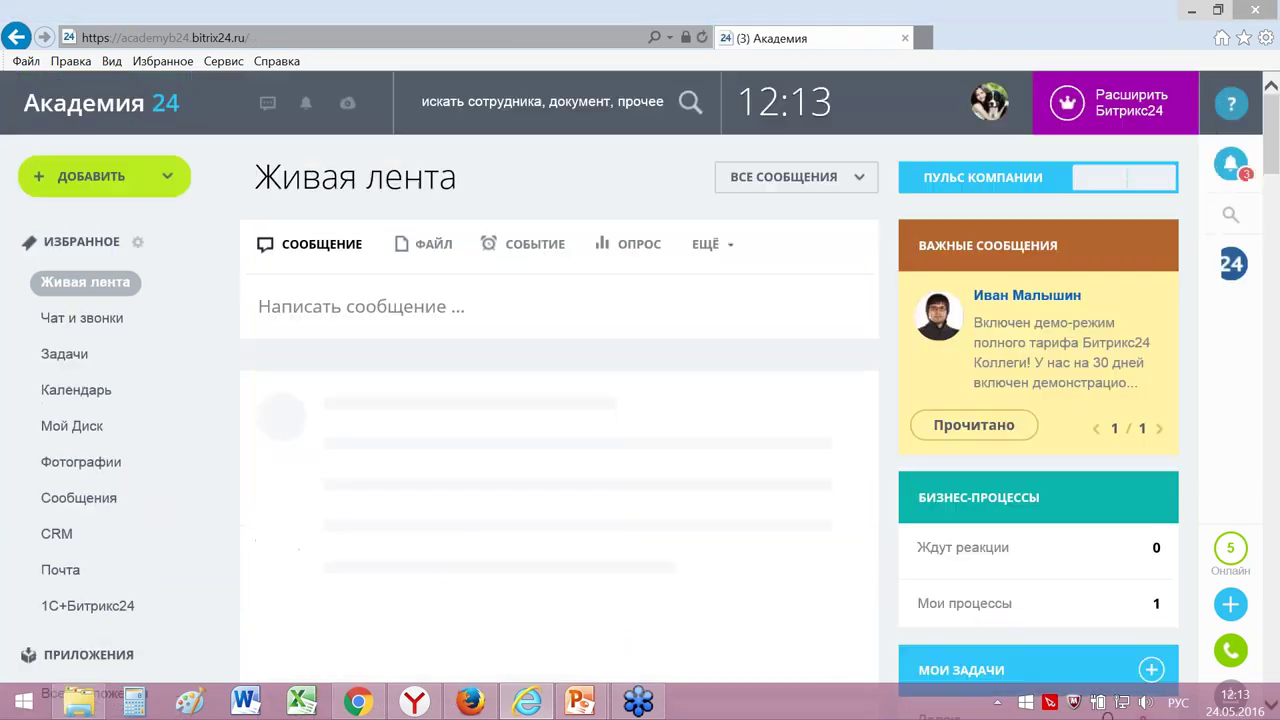
{"action": "scroll", "coordinate": [563, 413], "scroll_direction": "down", "scroll_amount": 1}
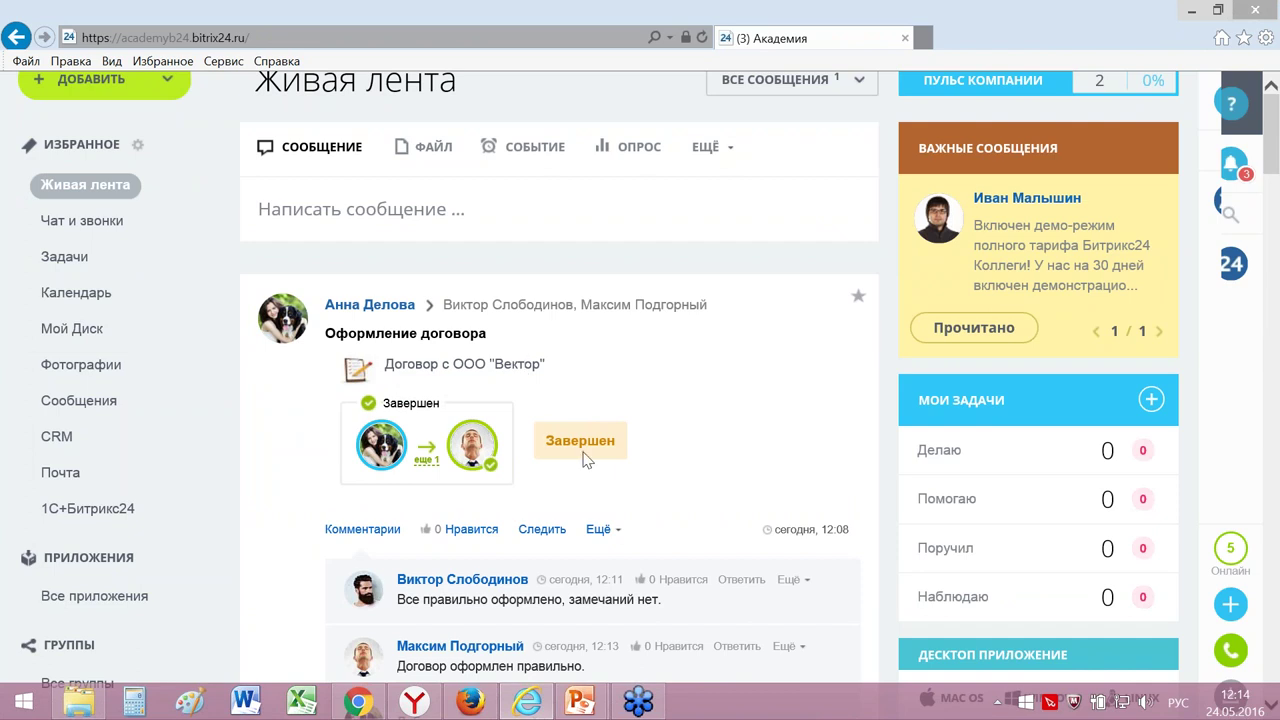
{"action": "scroll", "coordinate": [648, 468], "scroll_direction": "down", "scroll_amount": 1}
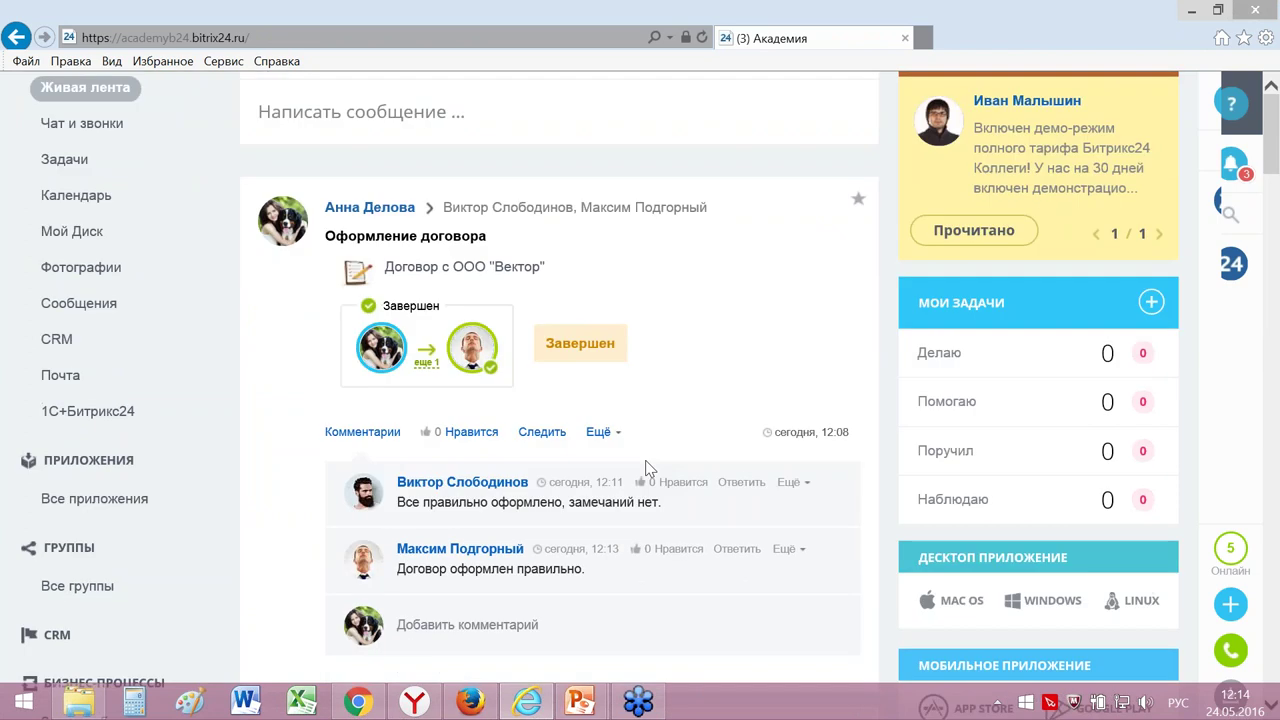
{"action": "scroll", "coordinate": [648, 468], "scroll_direction": "up", "scroll_amount": 1}
{"action": "scroll", "coordinate": [648, 466], "scroll_direction": "up", "scroll_amount": 1}
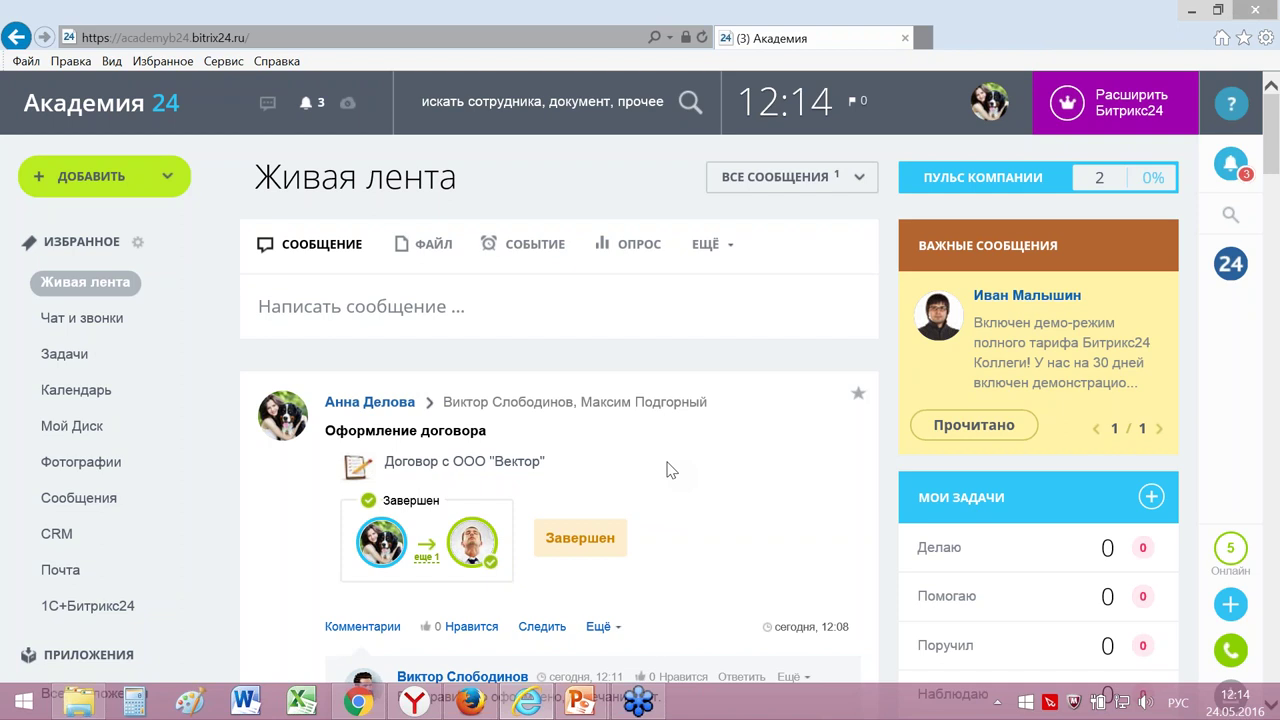
{"action": "scroll", "coordinate": [668, 470], "scroll_direction": "down", "scroll_amount": 3}
Step: Switch back to the lawyer's session in Chrome and open the "Оформление договора" process from the feed processes list
{"action": "left_click", "coordinate": [358, 703]}
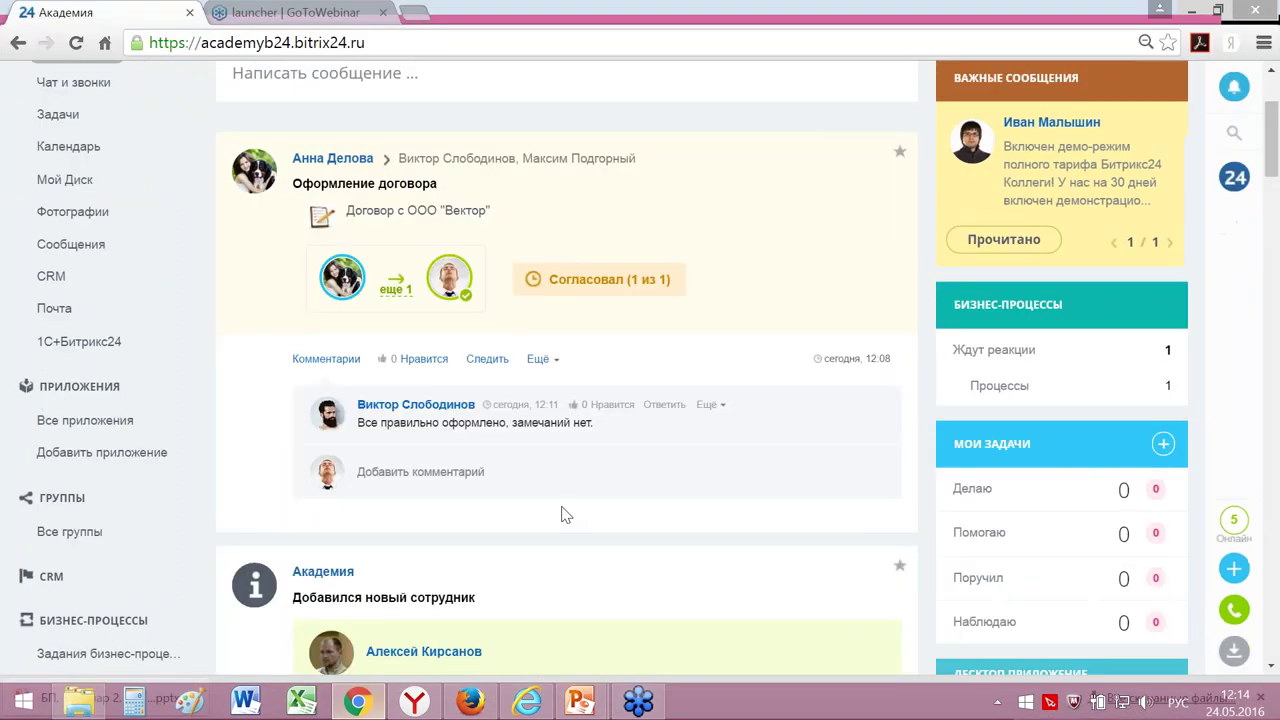
{"action": "scroll", "coordinate": [565, 515], "scroll_direction": "up", "scroll_amount": 3}
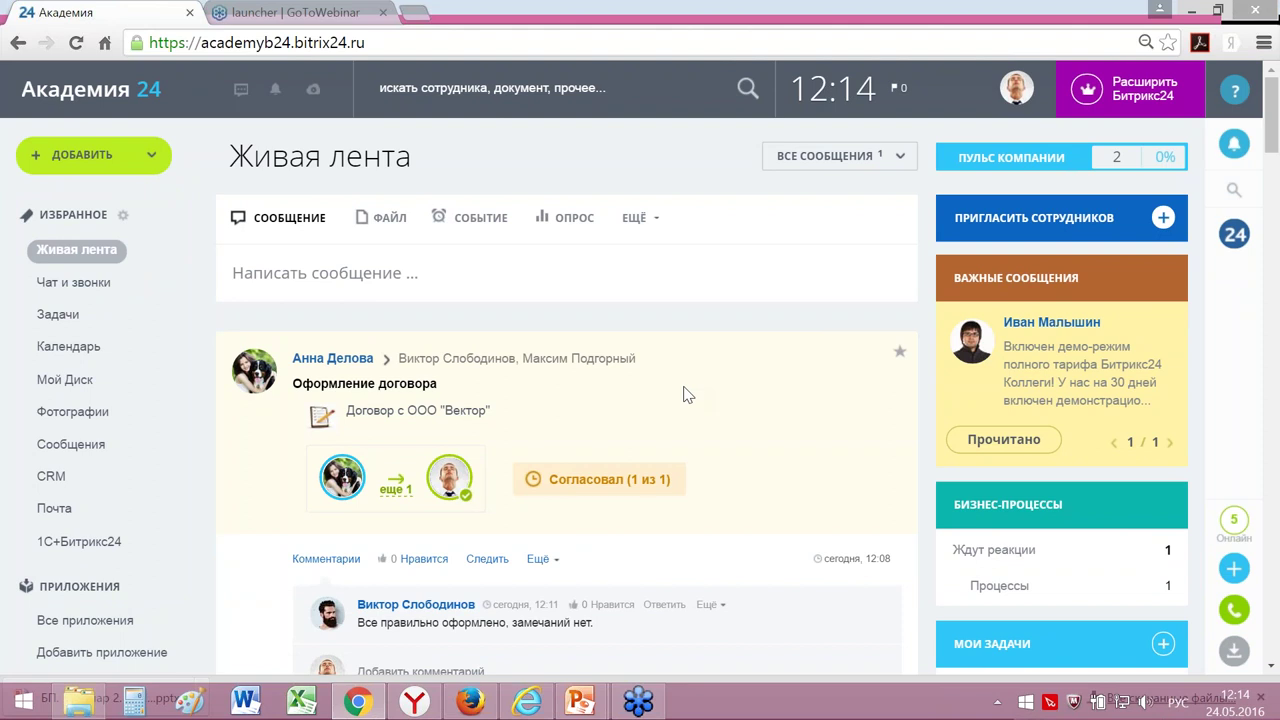
{"action": "scroll", "coordinate": [687, 397], "scroll_direction": "down", "scroll_amount": 3}
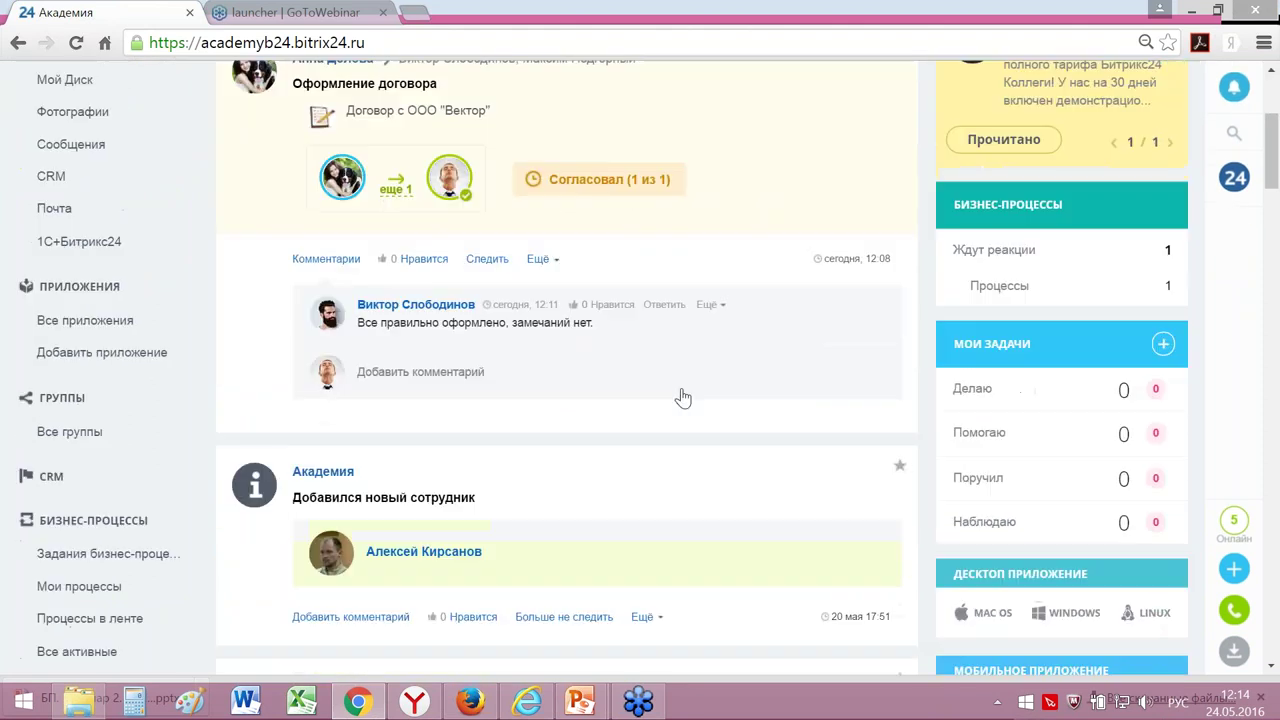
{"action": "scroll", "coordinate": [683, 397], "scroll_direction": "down", "scroll_amount": 2}
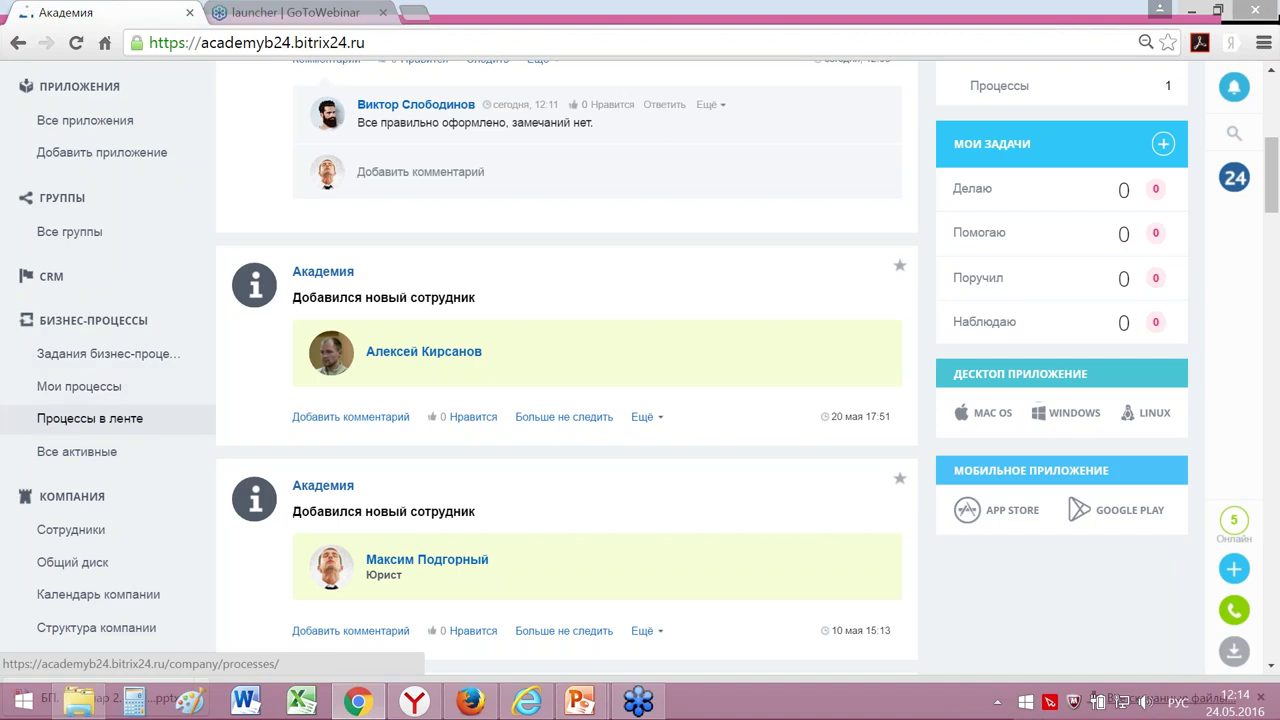
{"action": "left_click", "coordinate": [90, 418]}
{"action": "left_click", "coordinate": [320, 370]}
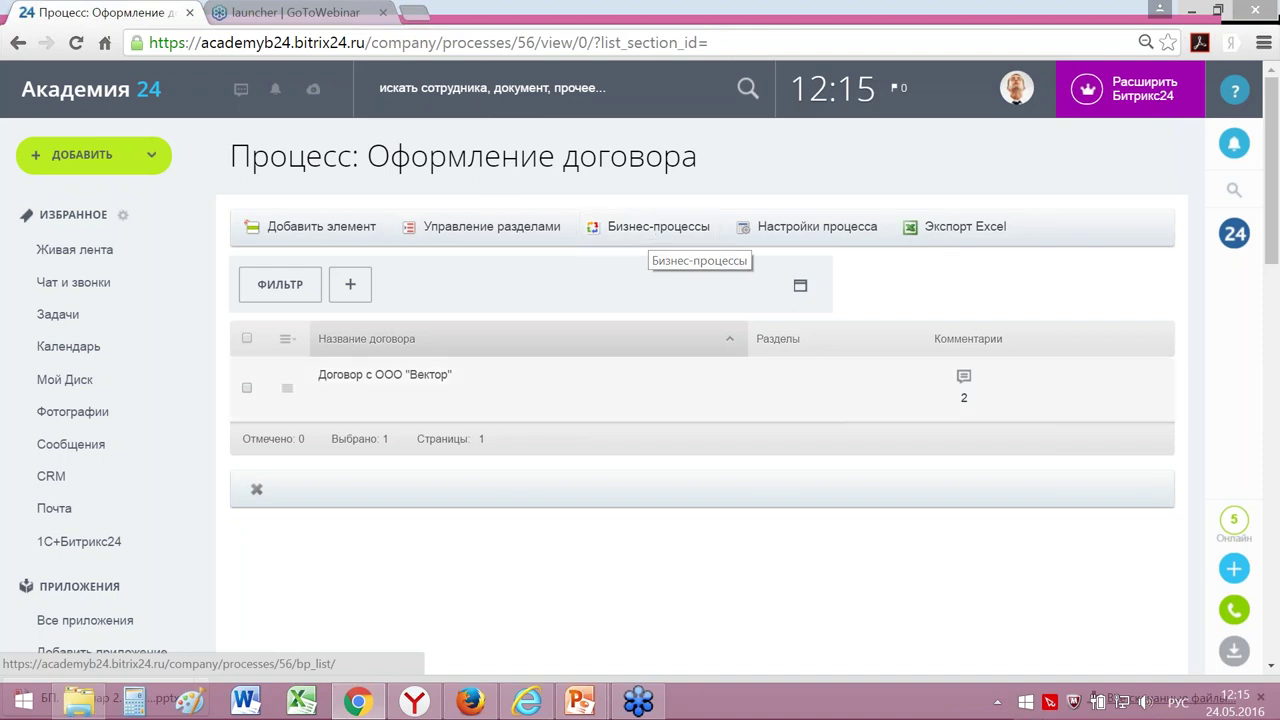
Step: Show the PowerPoint slide "Дополнительные действия" with the possible process improvements, and return to Chrome
{"action": "left_click", "coordinate": [586, 705]}
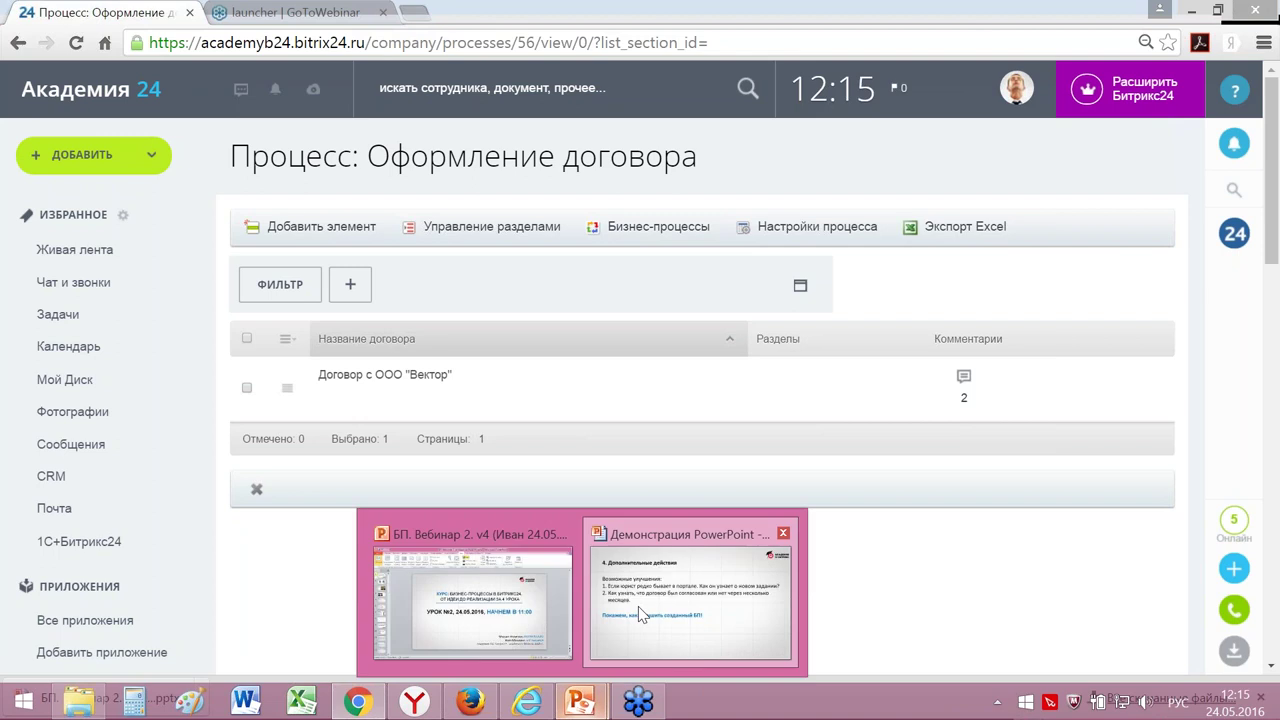
{"action": "left_click", "coordinate": [639, 606]}
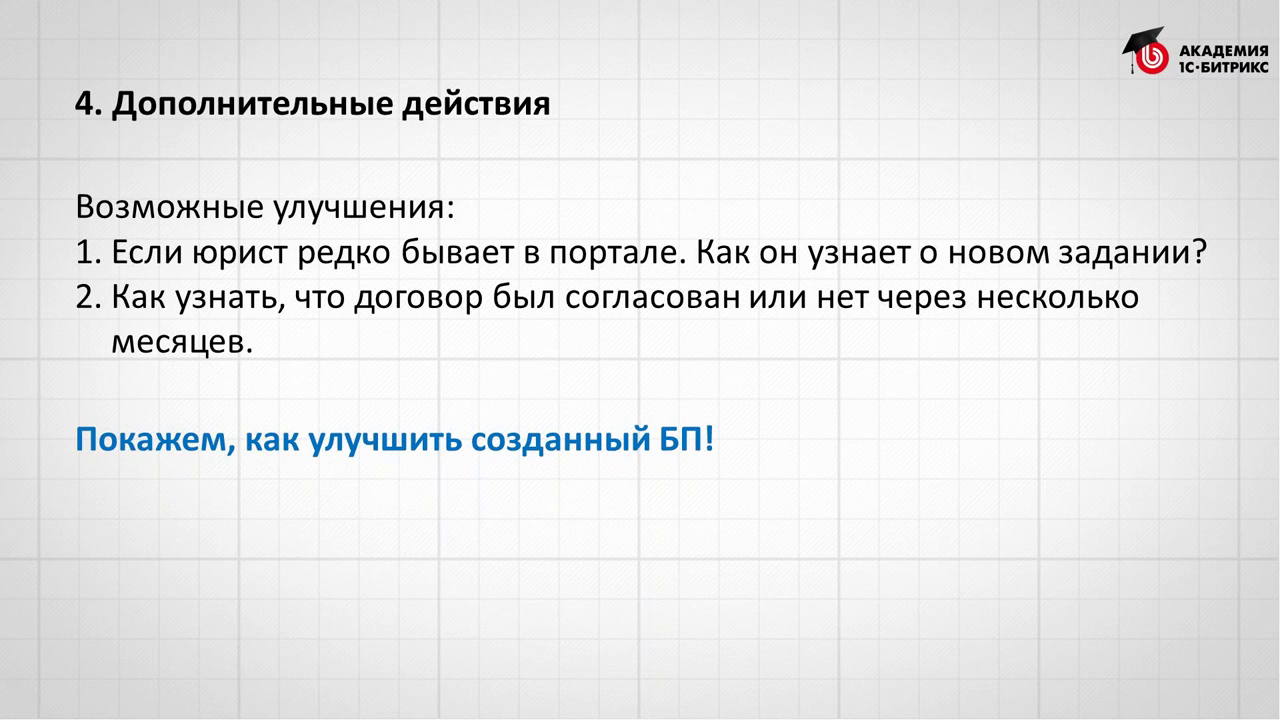
{"action": "key", "text": "alt+Tab"}
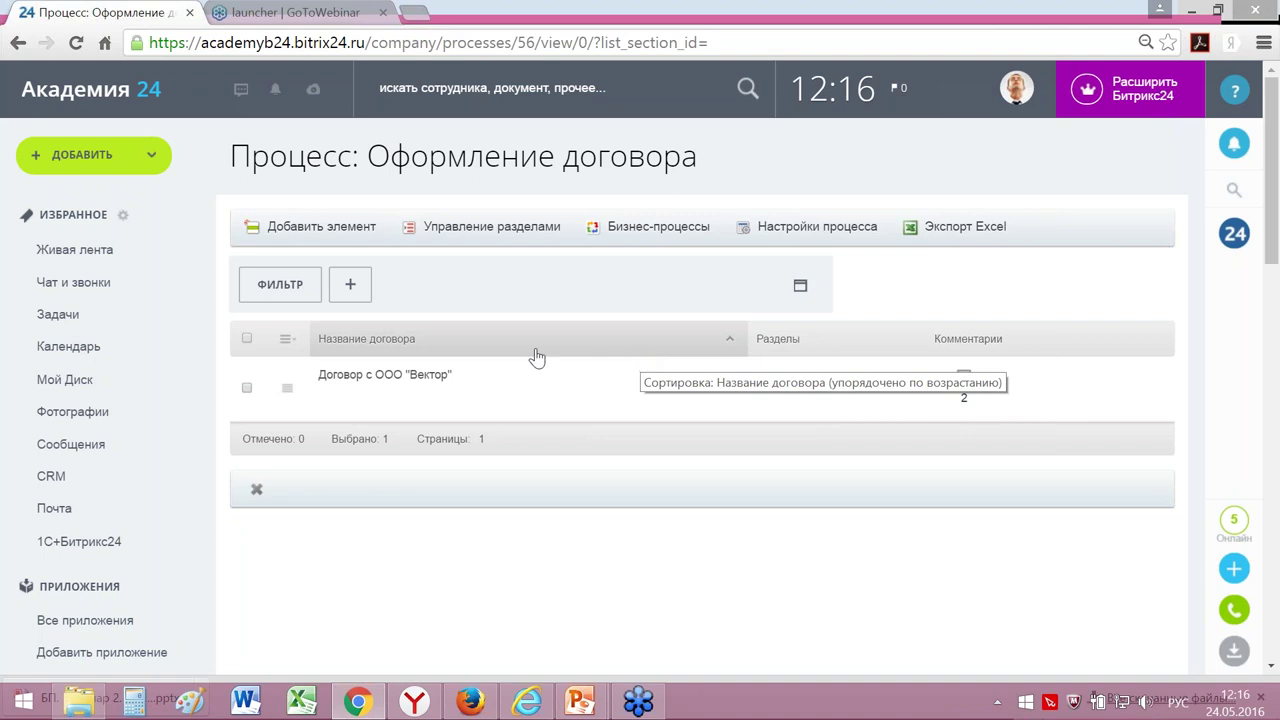
Step: Open the form for a new field in the settings of the "Оформление договора" process
{"action": "left_click", "coordinate": [820, 230]}
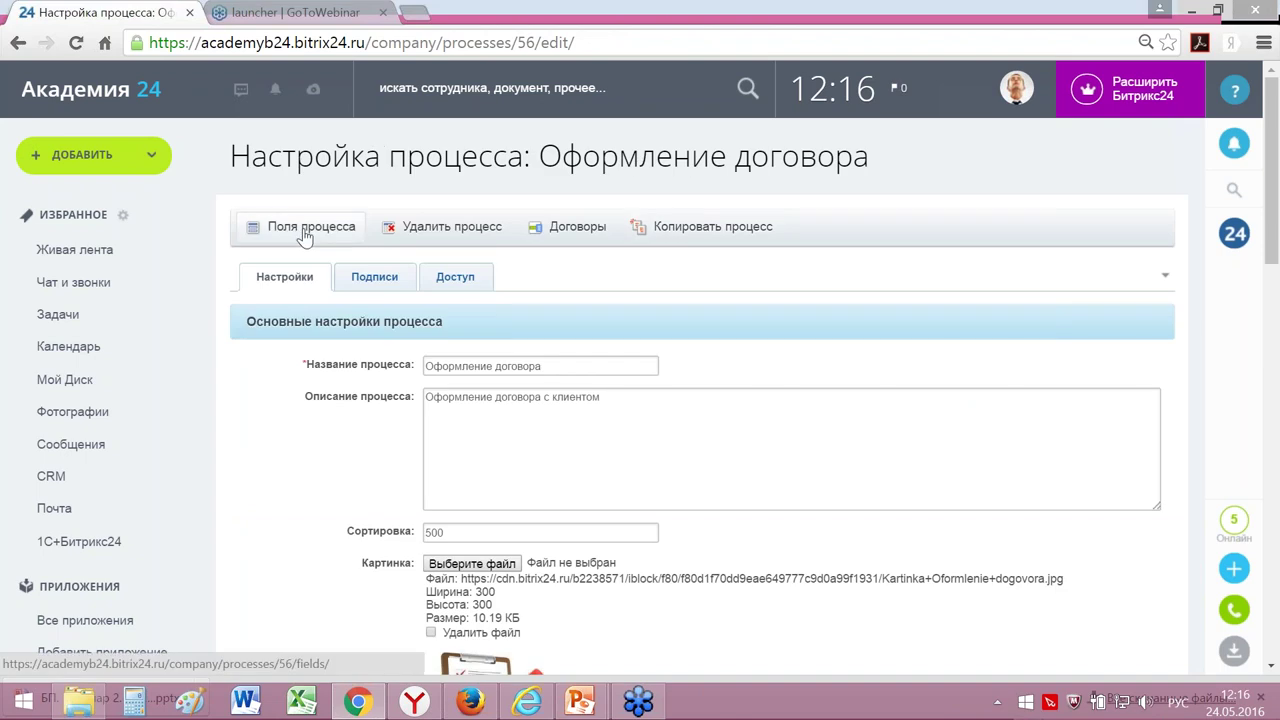
{"action": "left_click", "coordinate": [305, 232]}
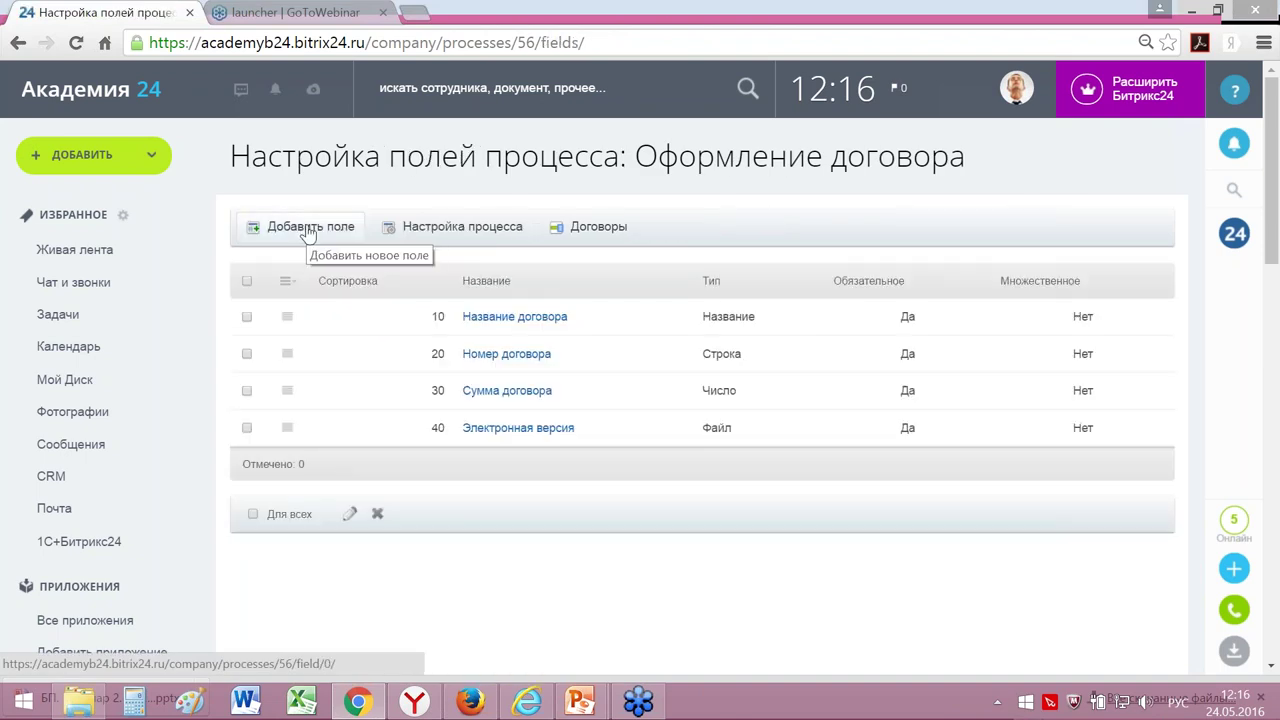
{"action": "left_click", "coordinate": [307, 232]}
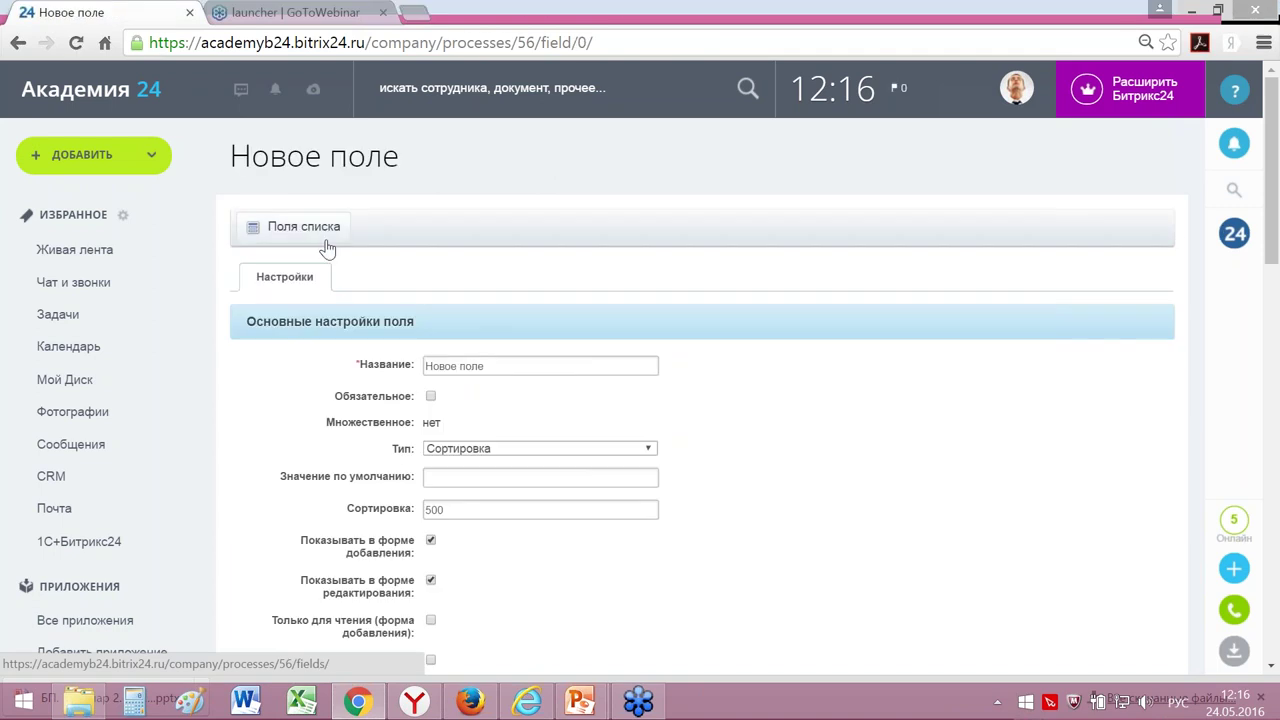
{"action": "left_click_drag", "start_coordinate": [497, 363], "coordinate": [395, 363]}
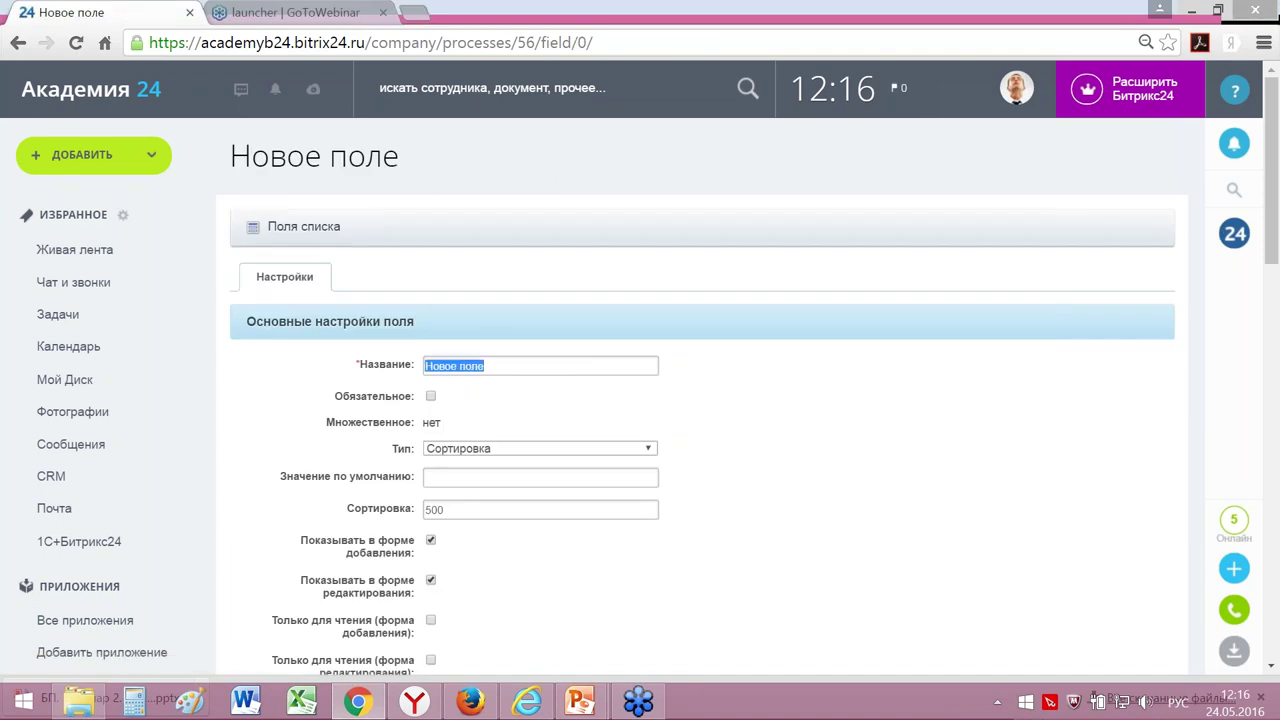
{"action": "type", "text": "С"}
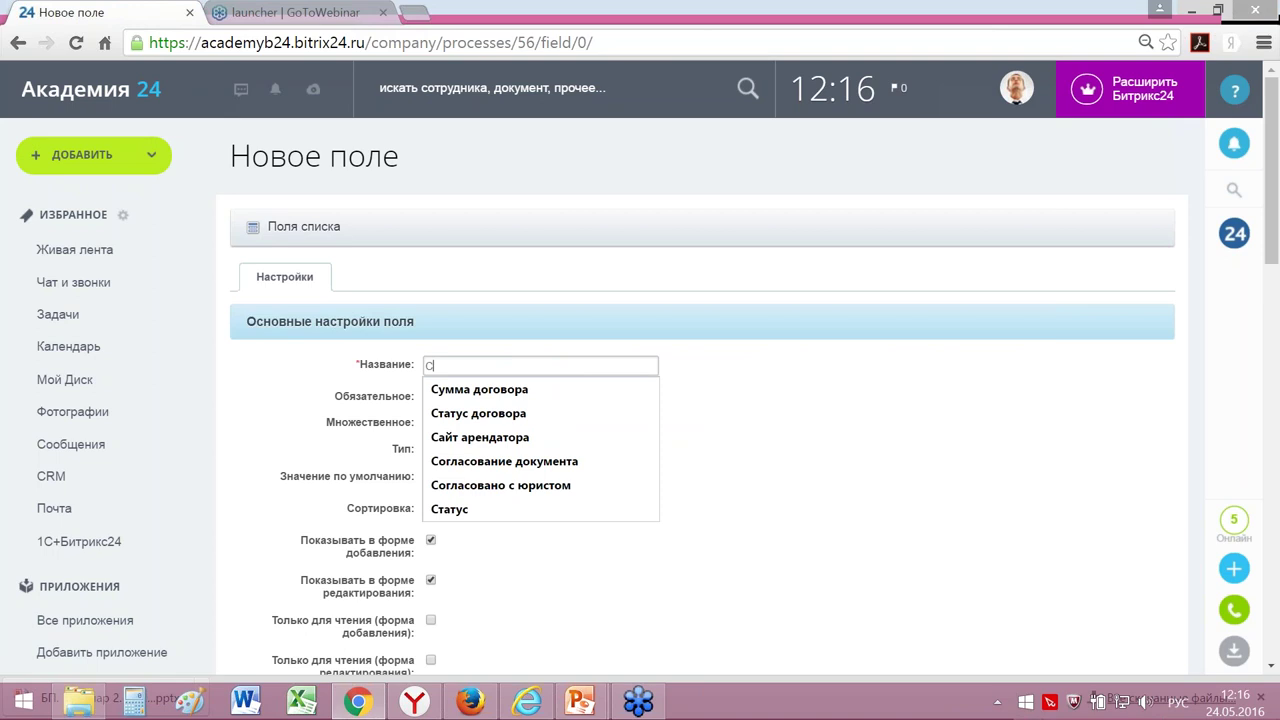
{"action": "key", "text": "Down"}
{"action": "key", "text": "Return"}
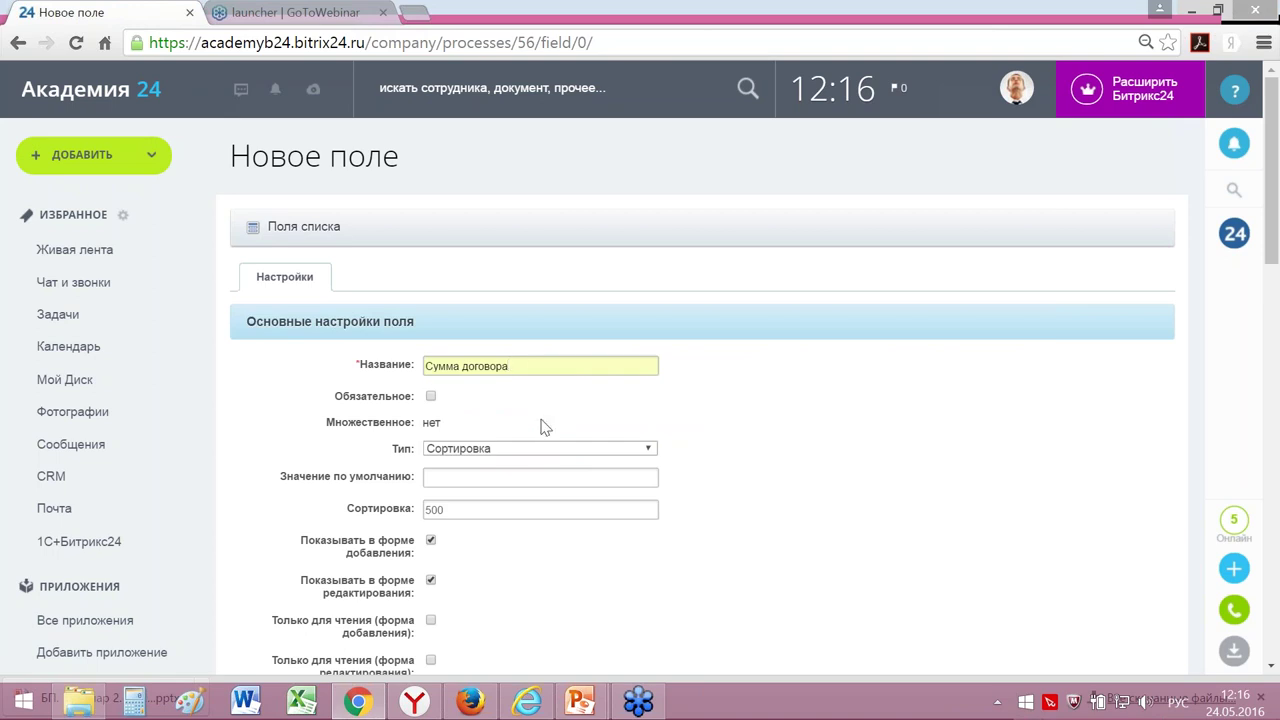
Step: Name the new field "Статус договора" and set its type to "Список"
{"action": "triple_click", "coordinate": [535, 366]}
{"action": "type", "text": "С"}
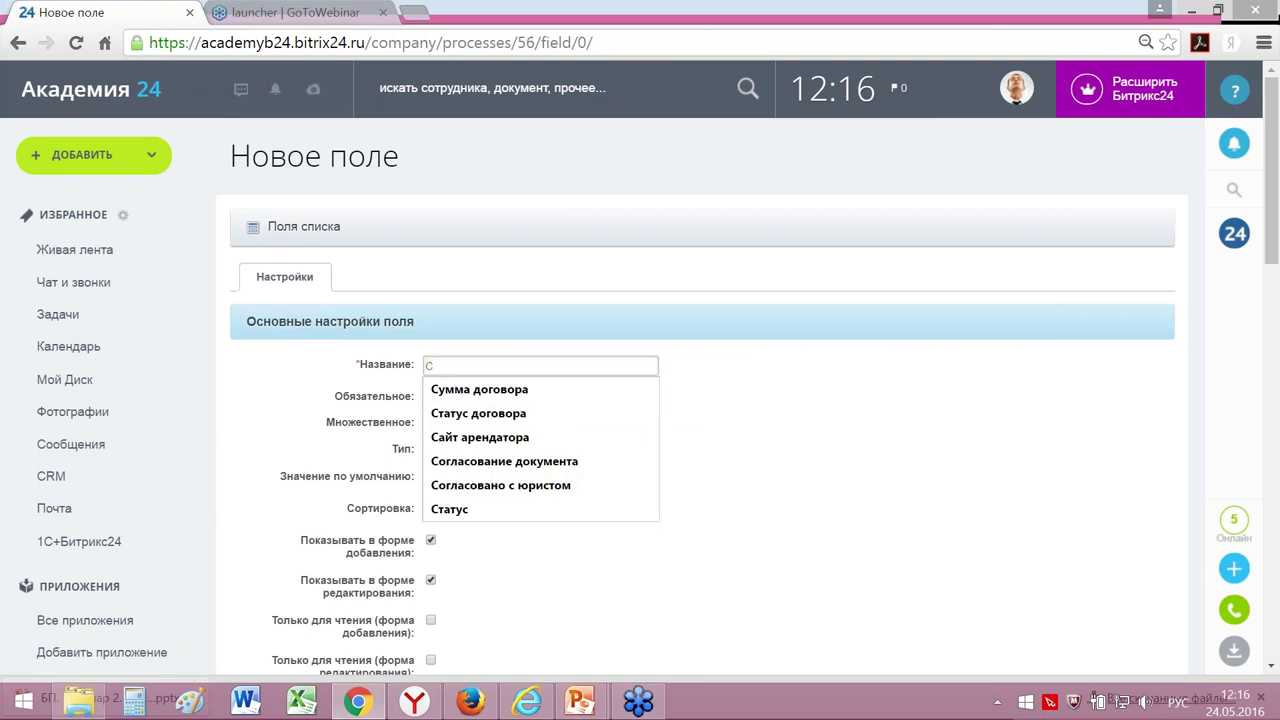
{"action": "type", "text": "ту"}
{"action": "key", "text": "BackSpace"}
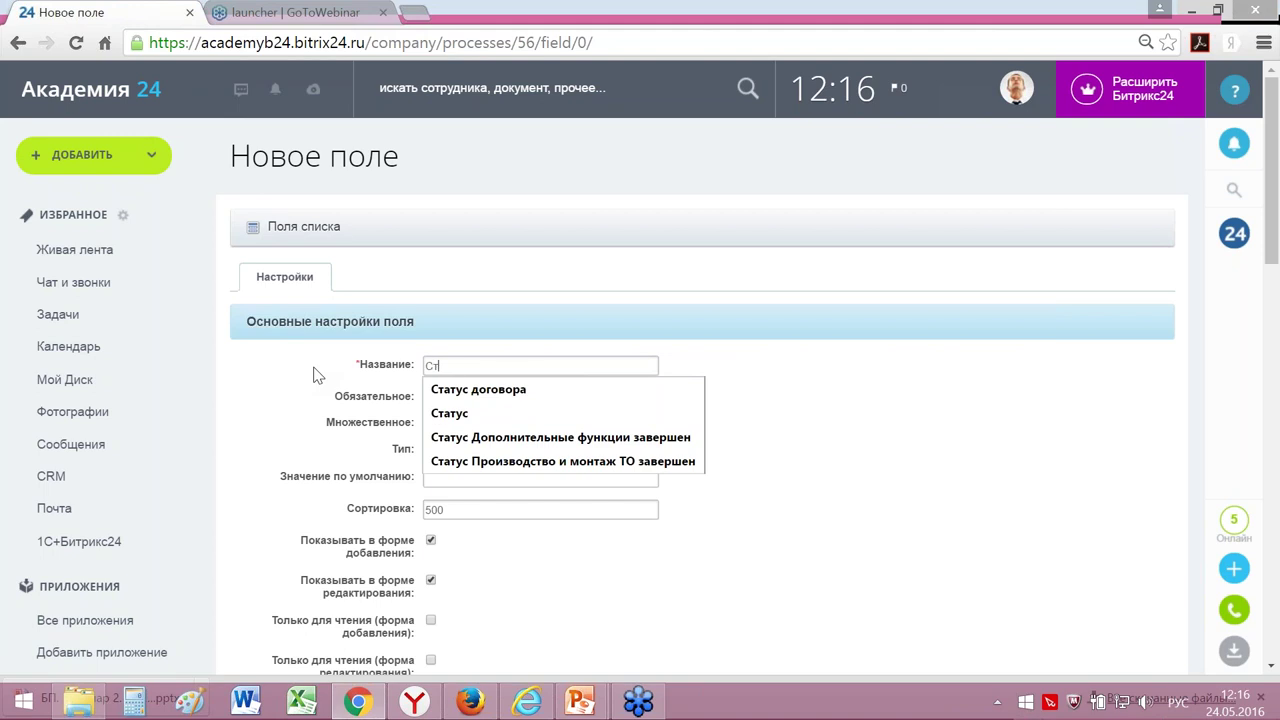
{"action": "type", "text": "ат"}
{"action": "key", "text": "Down"}
{"action": "left_click", "coordinate": [440, 396]}
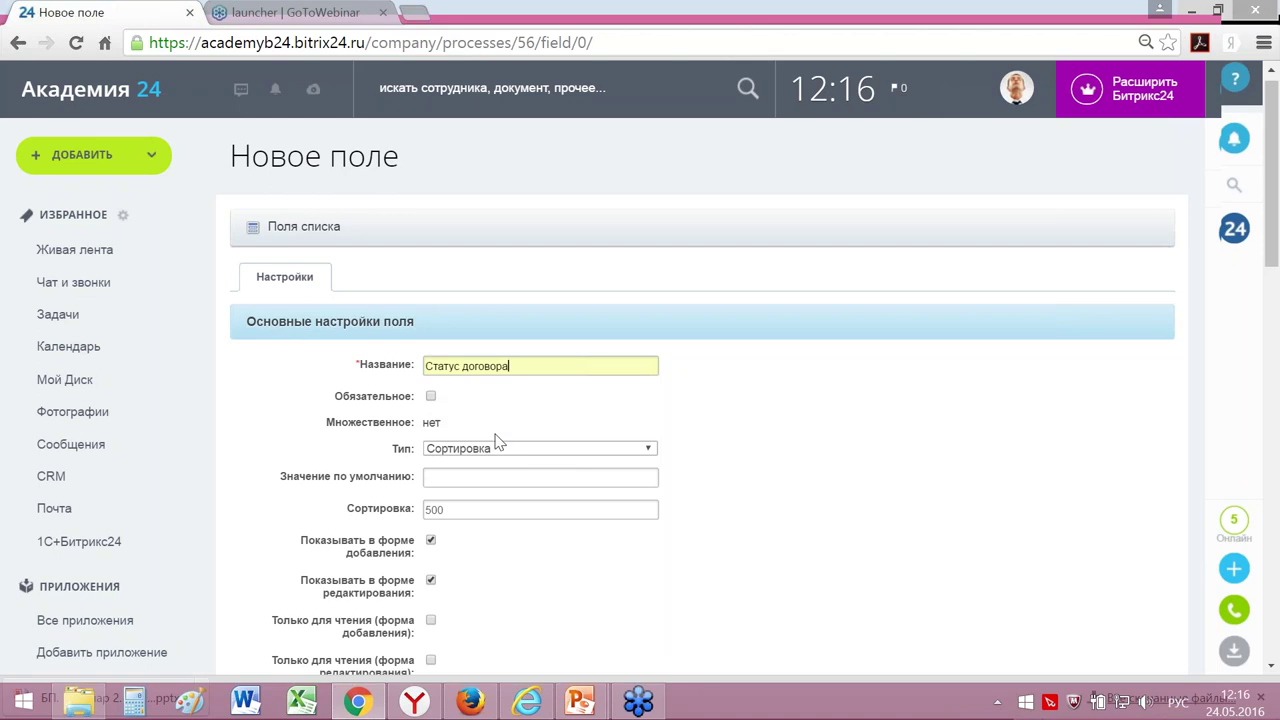
{"action": "scroll", "coordinate": [498, 442], "scroll_direction": "down", "scroll_amount": 1}
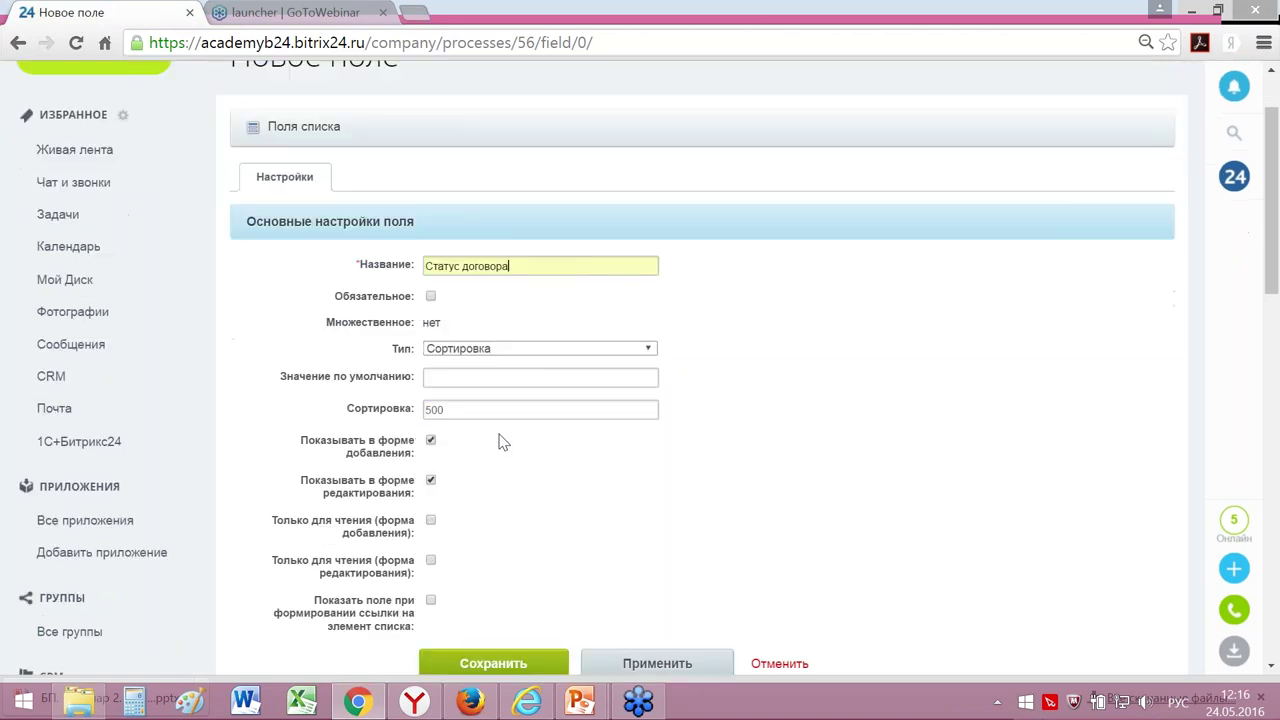
{"action": "left_click", "coordinate": [557, 350]}
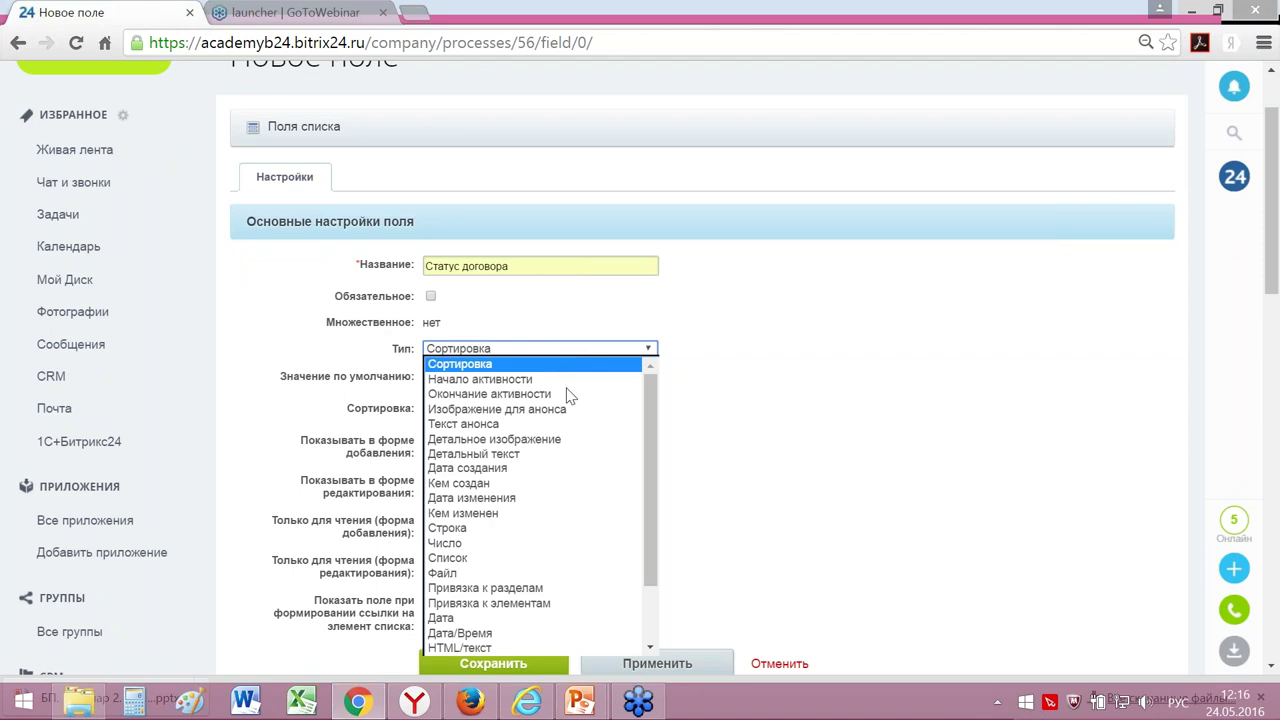
{"action": "left_click", "coordinate": [481, 560]}
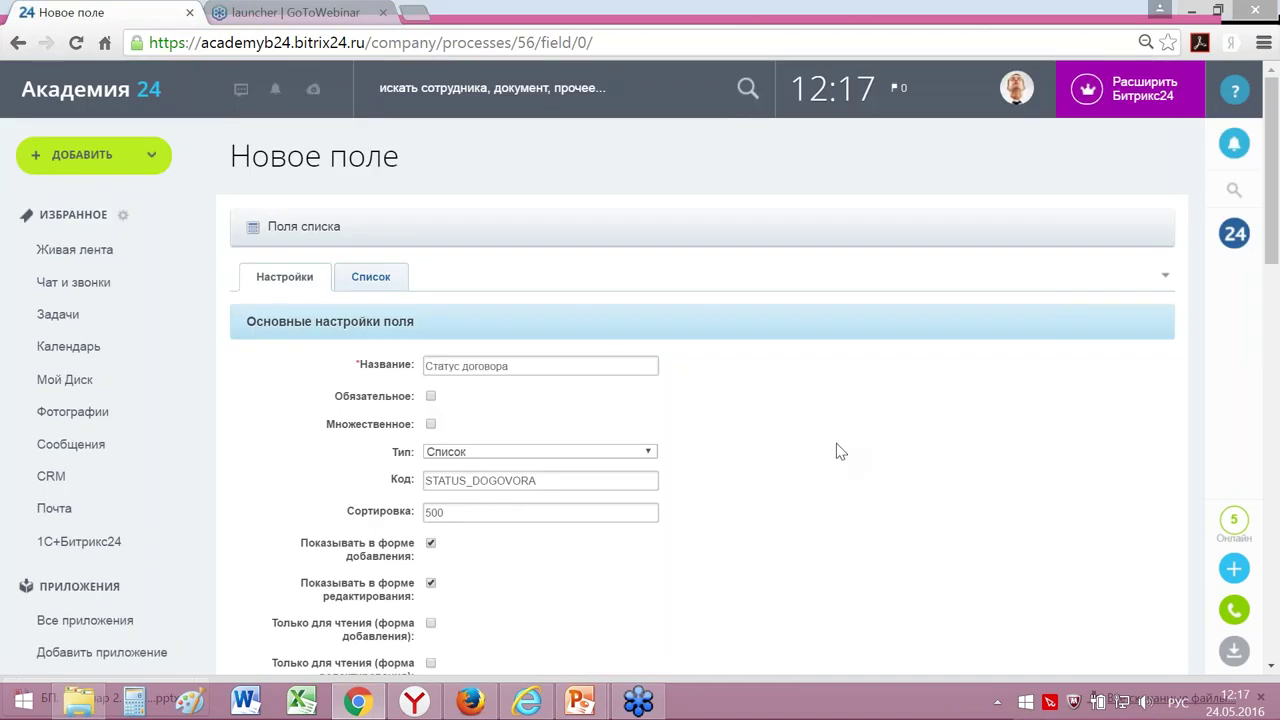
Step: Add the list values "Согласован" and "Не согласован" to the field and save it
{"action": "left_click", "coordinate": [385, 281]}
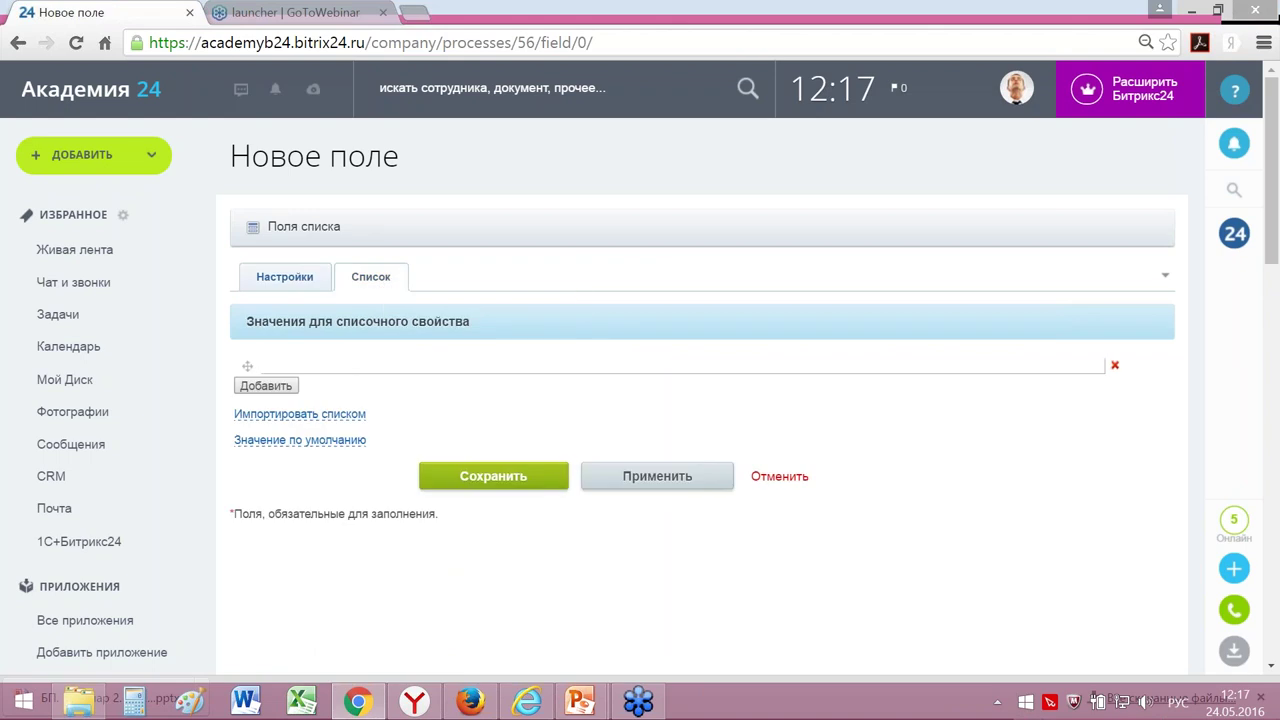
{"action": "left_click", "coordinate": [334, 366]}
{"action": "type", "text": "Согласован"}
{"action": "left_click", "coordinate": [267, 386]}
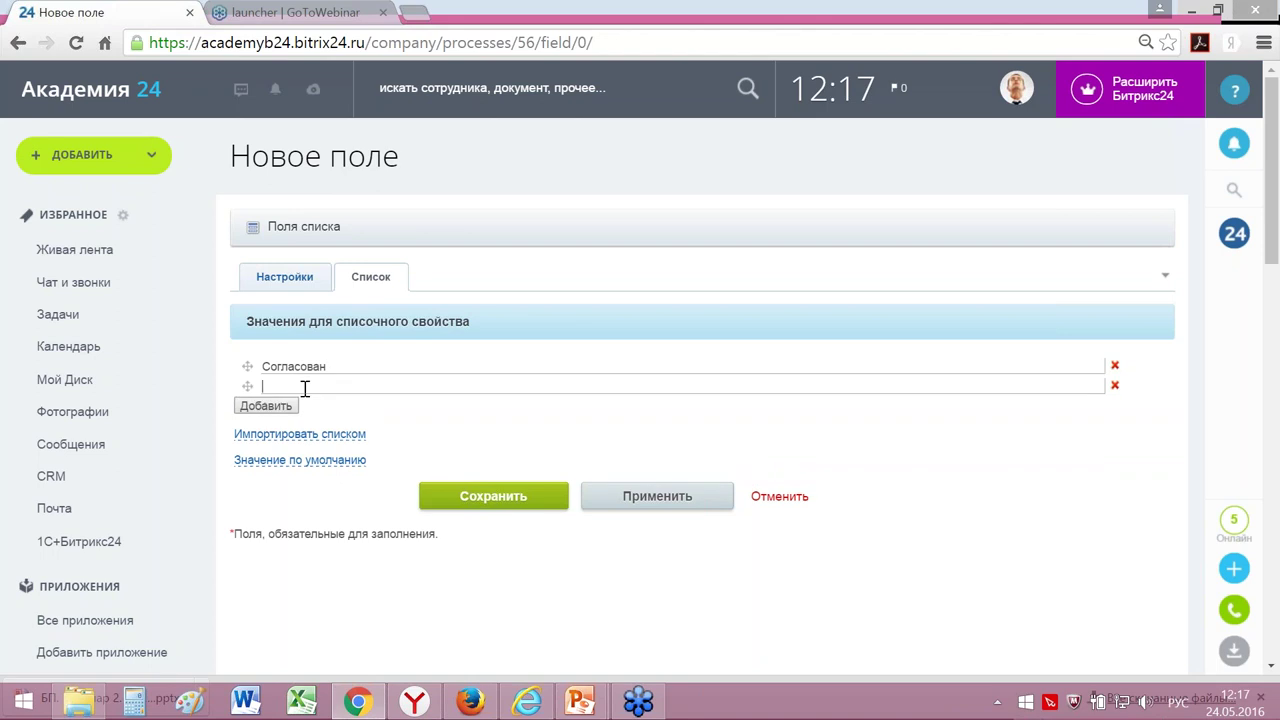
{"action": "type", "text": "Не"}
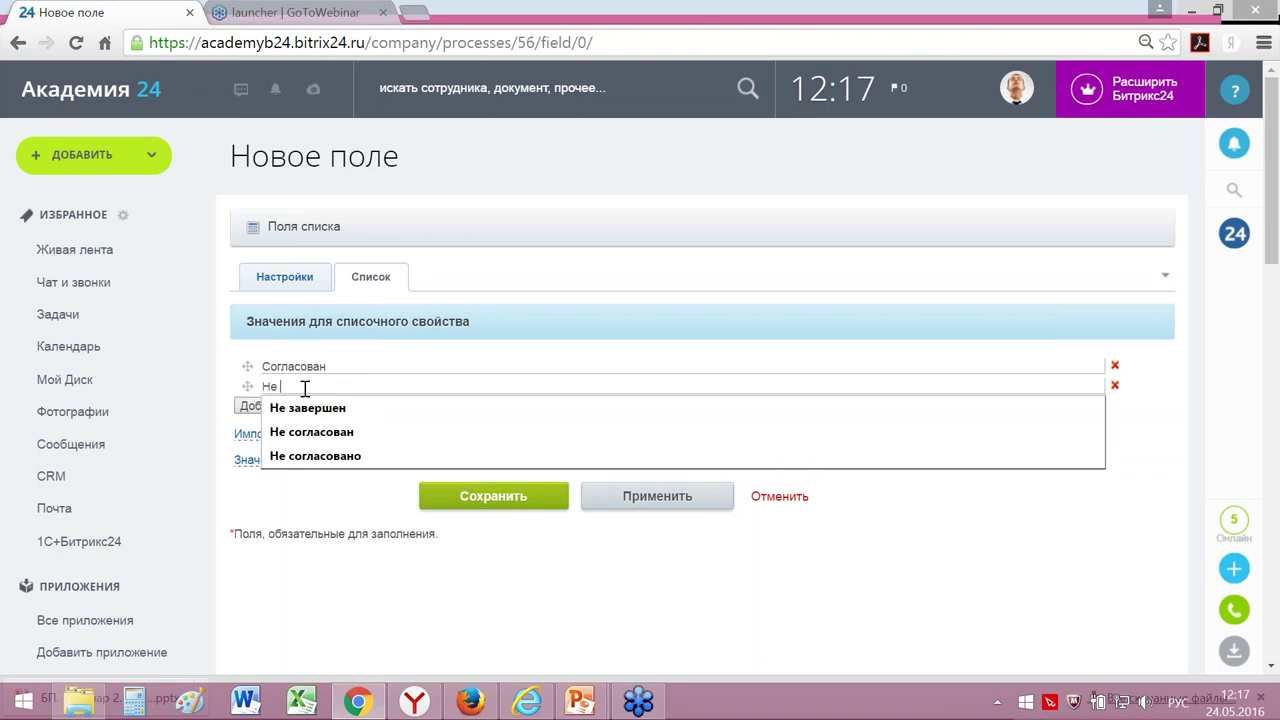
{"action": "left_click", "coordinate": [311, 431]}
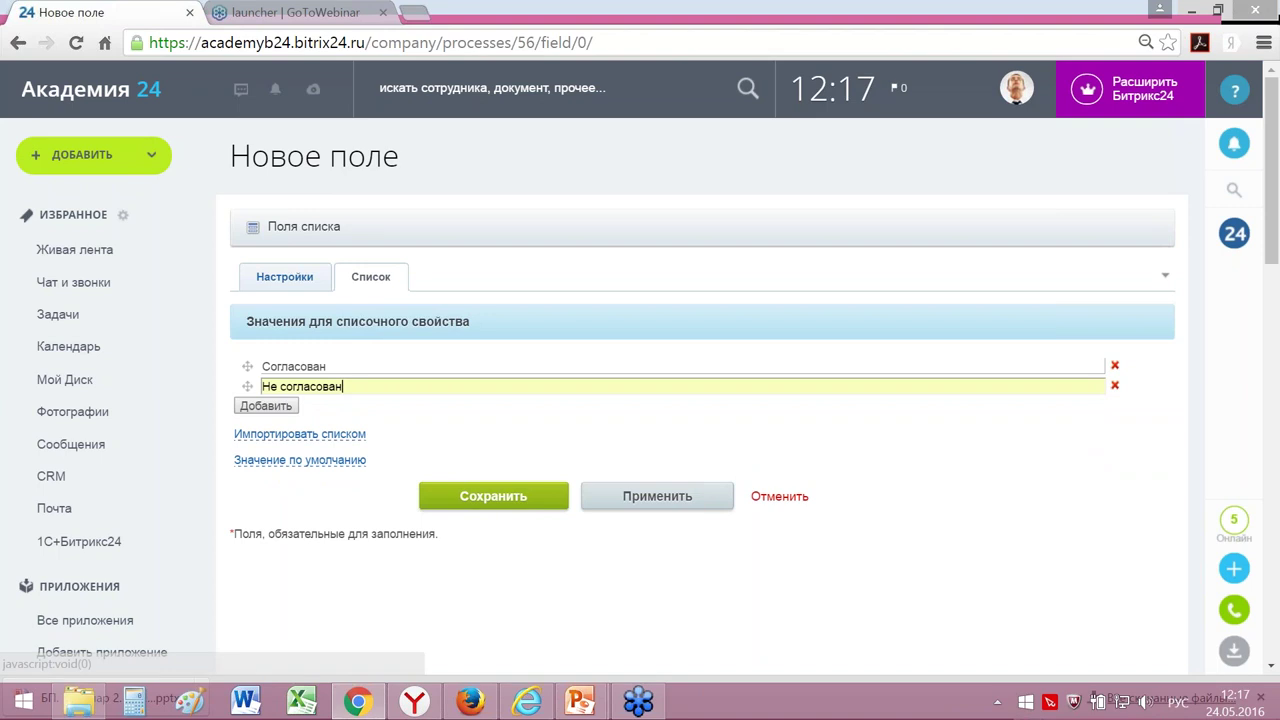
{"action": "left_click", "coordinate": [494, 497]}
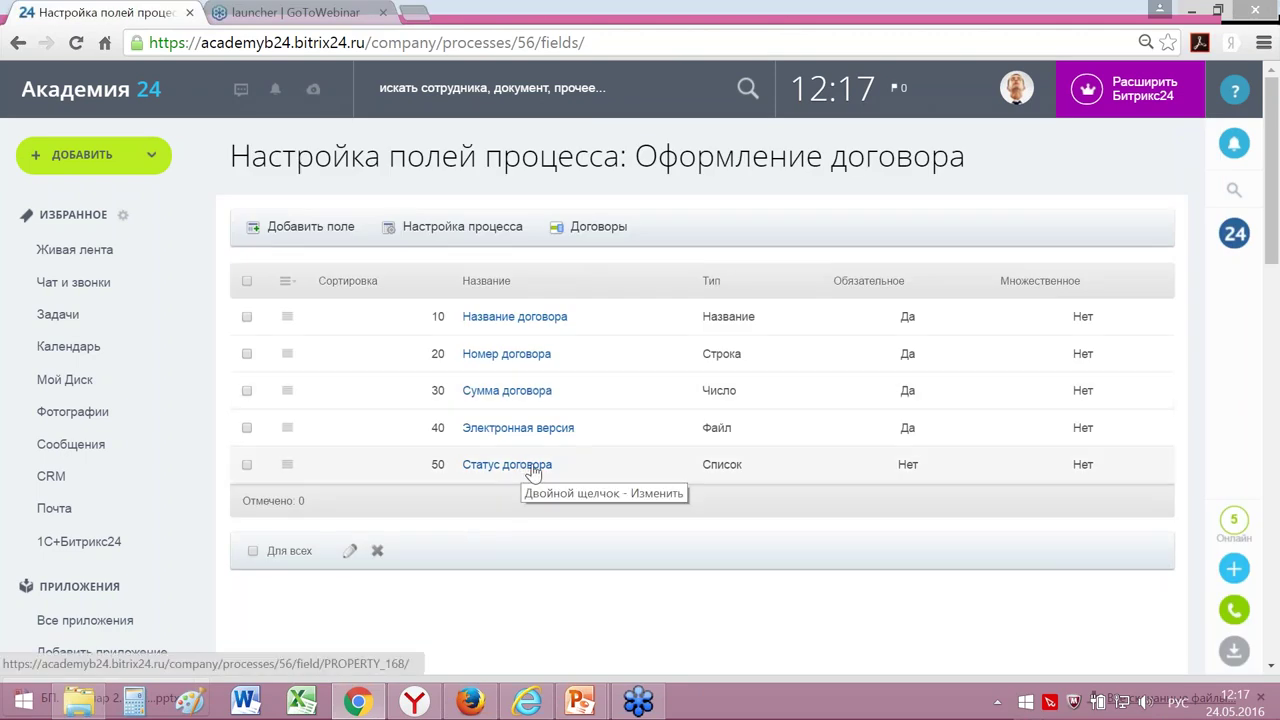
Step: Return to the contracts list and open the template "Бизнес-процесс Оформление договора" for editing
{"action": "left_click", "coordinate": [599, 229]}
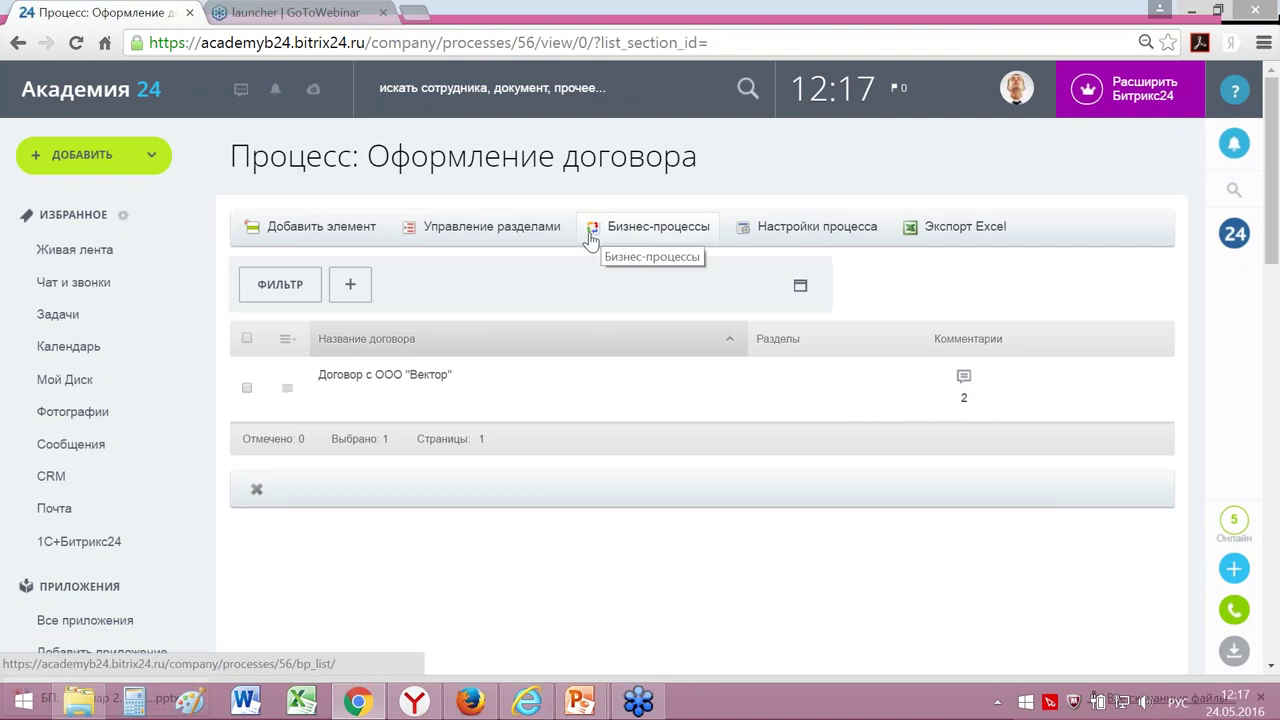
{"action": "left_click", "coordinate": [675, 233]}
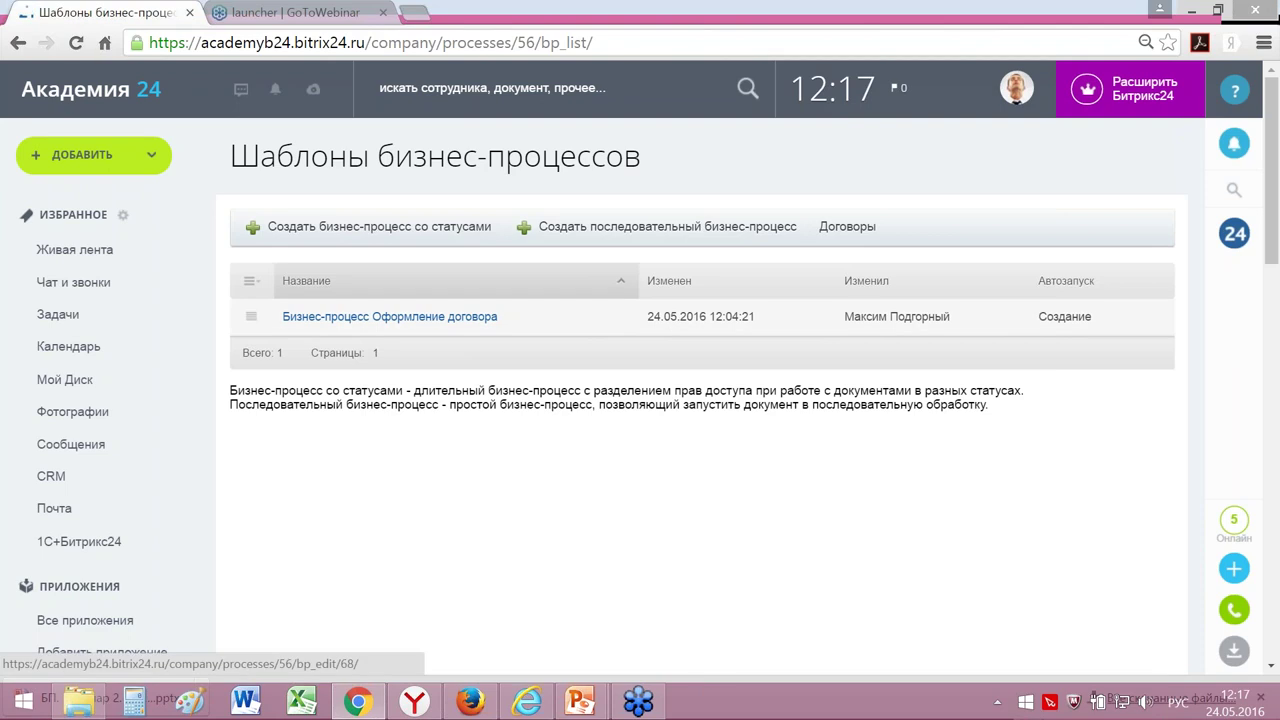
{"action": "left_click", "coordinate": [471, 317]}
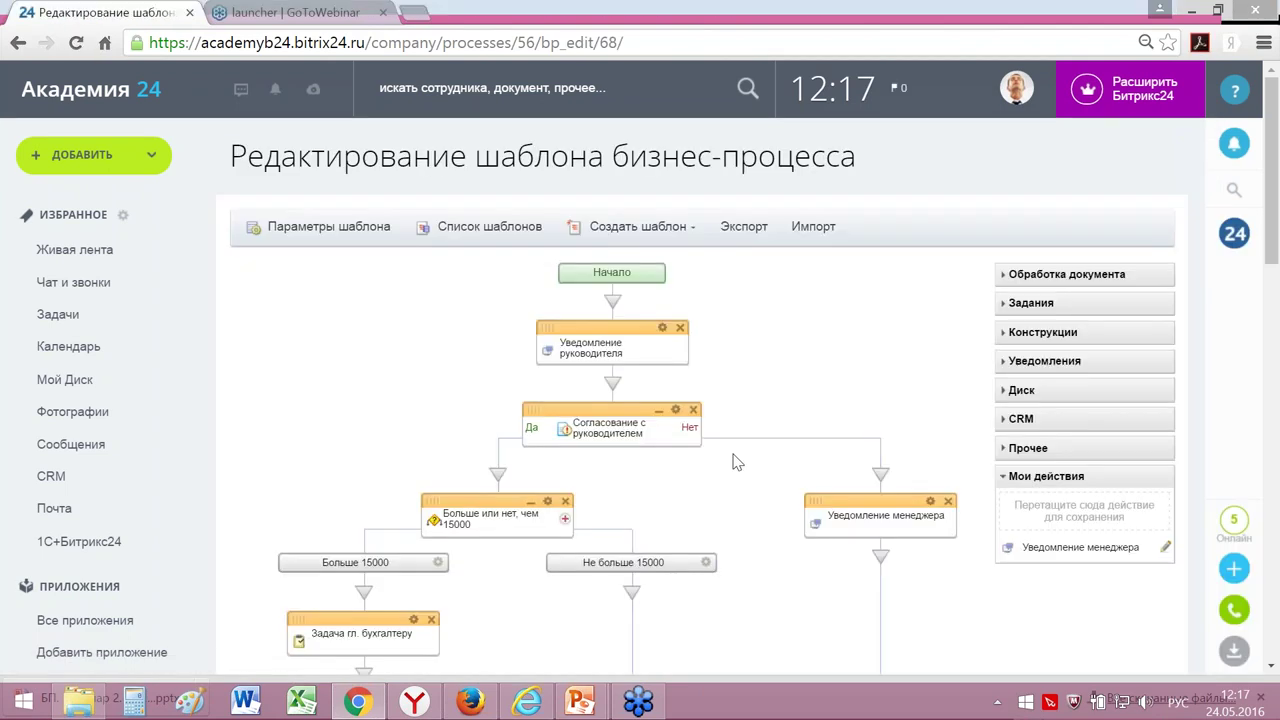
Step: Insert a "Почтовое сообщение" action directly before "Согласование с юристом" in the business process diagram
{"action": "scroll", "coordinate": [736, 462], "scroll_direction": "down", "scroll_amount": 4}
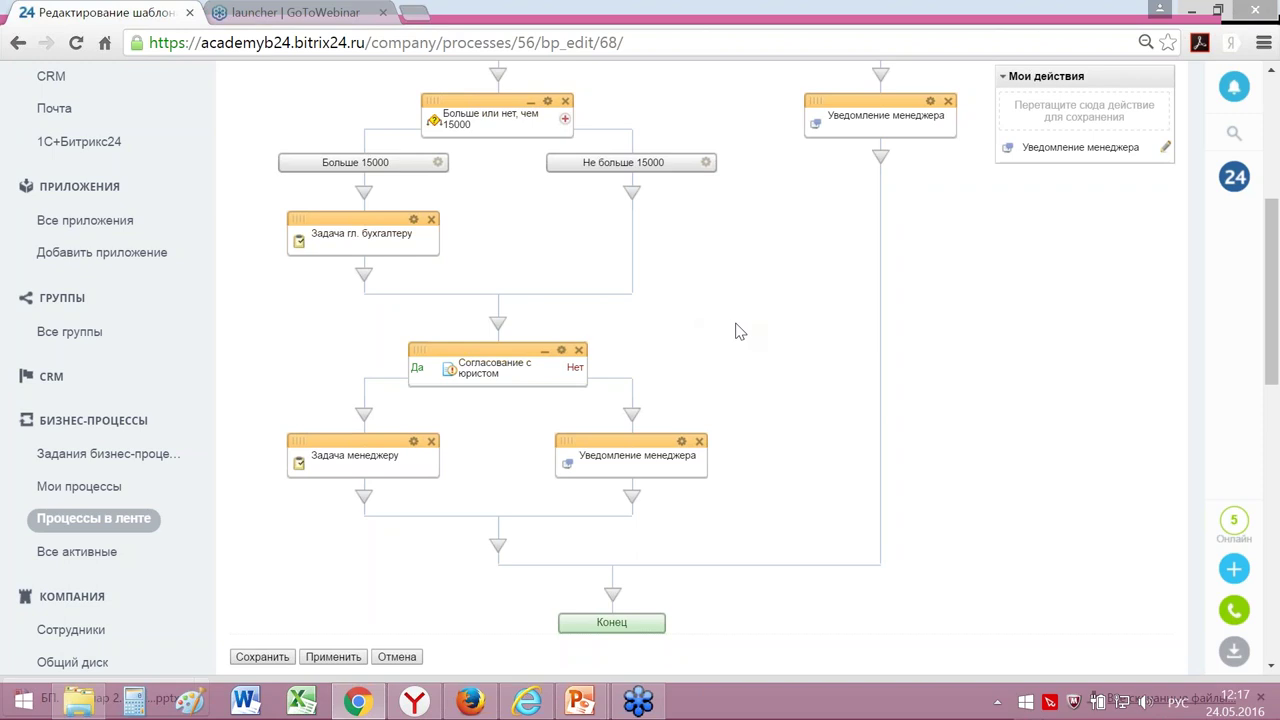
{"action": "scroll", "coordinate": [975, 388], "scroll_direction": "up", "scroll_amount": 1}
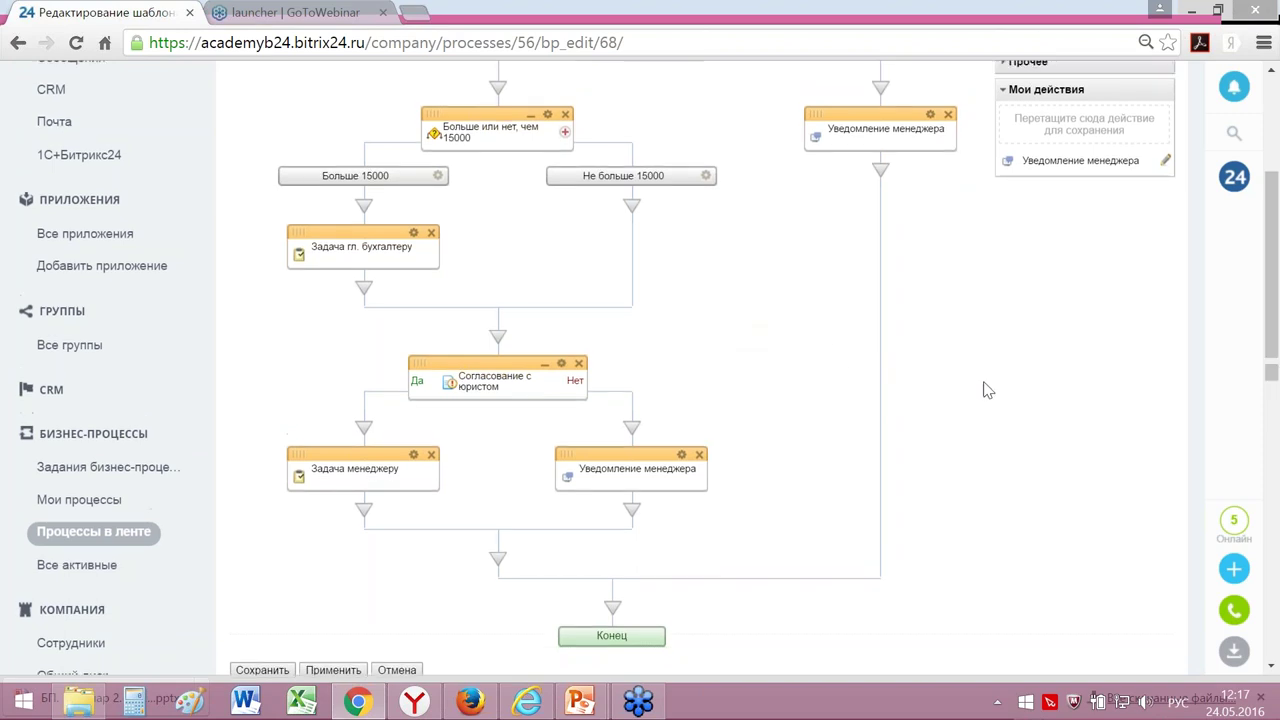
{"action": "scroll", "coordinate": [986, 386], "scroll_direction": "up", "scroll_amount": 1}
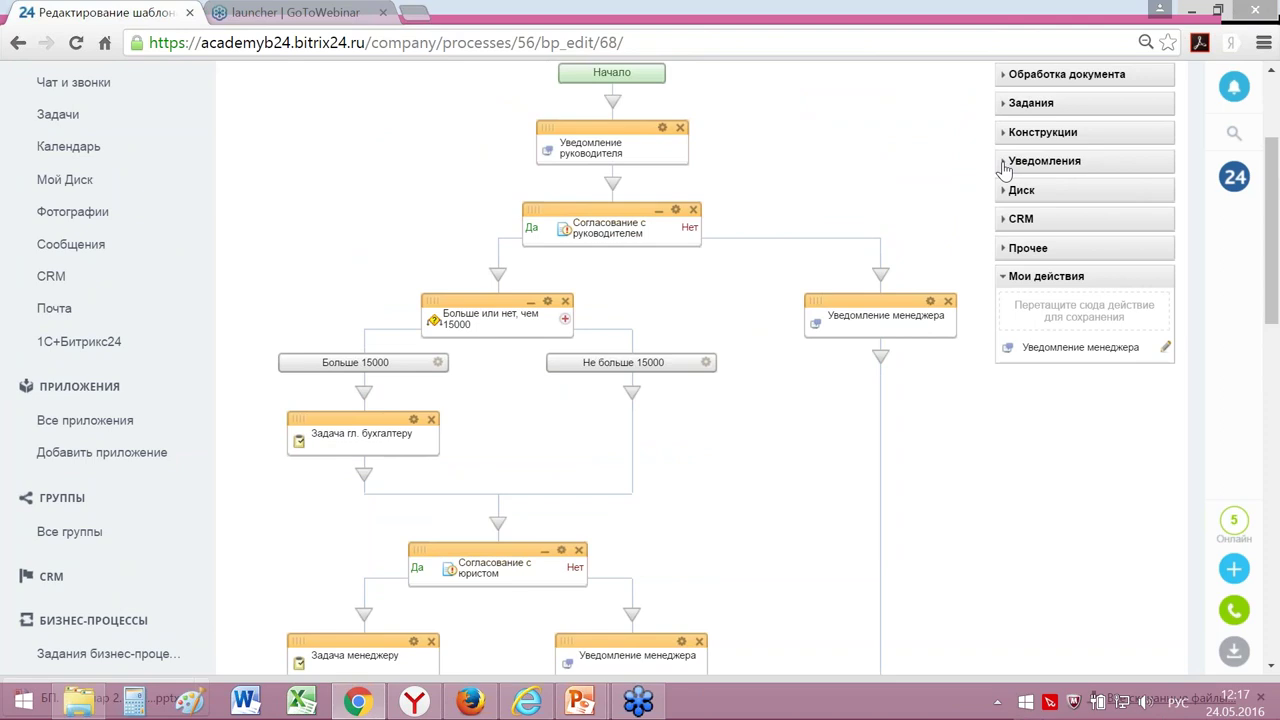
{"action": "left_click", "coordinate": [1004, 168]}
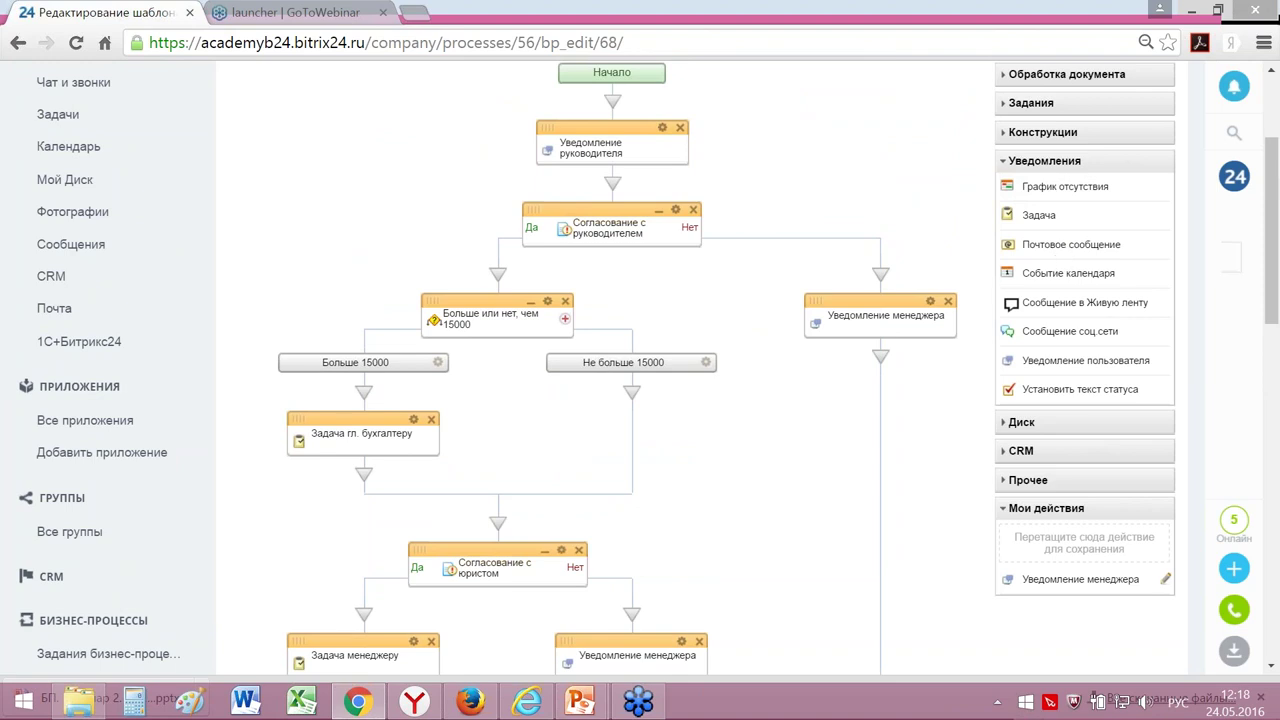
{"action": "left_click_drag", "start_coordinate": [1064, 250], "coordinate": [499, 525]}
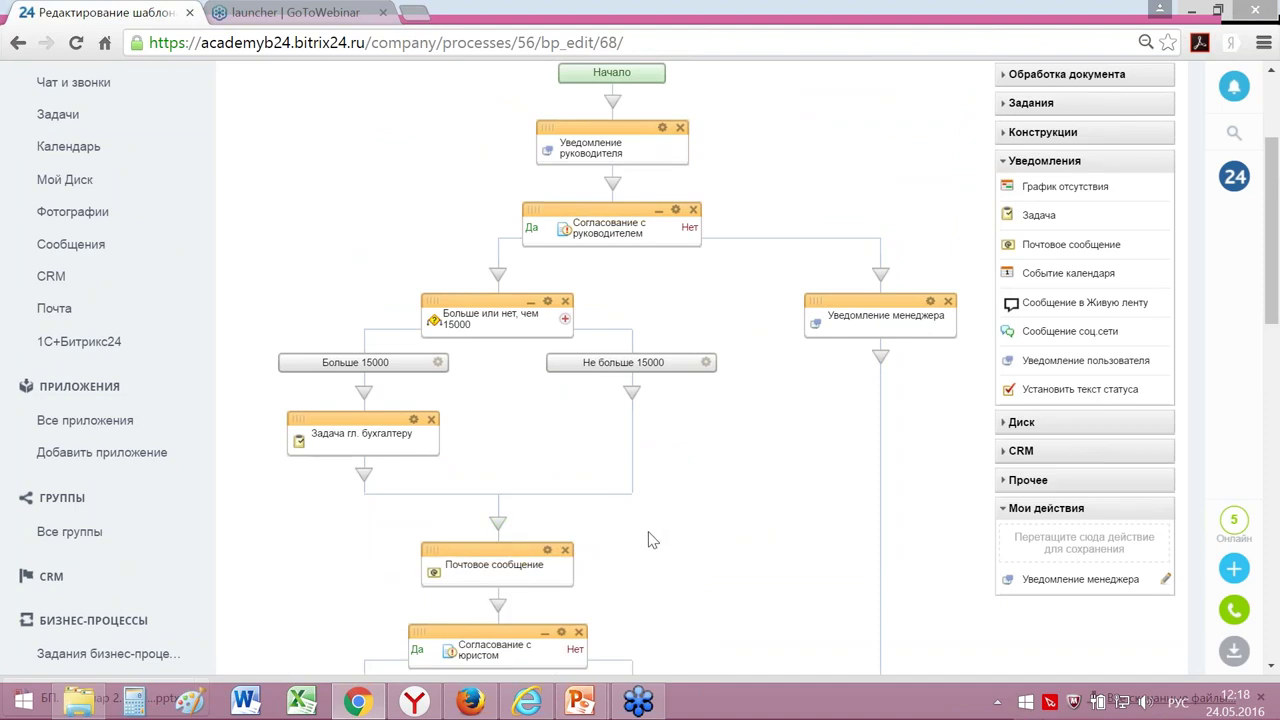
Step: Open the parameters of the new mail action and title it "Почтовое сообщение юристу"
{"action": "scroll", "coordinate": [660, 550], "scroll_direction": "down", "scroll_amount": 1}
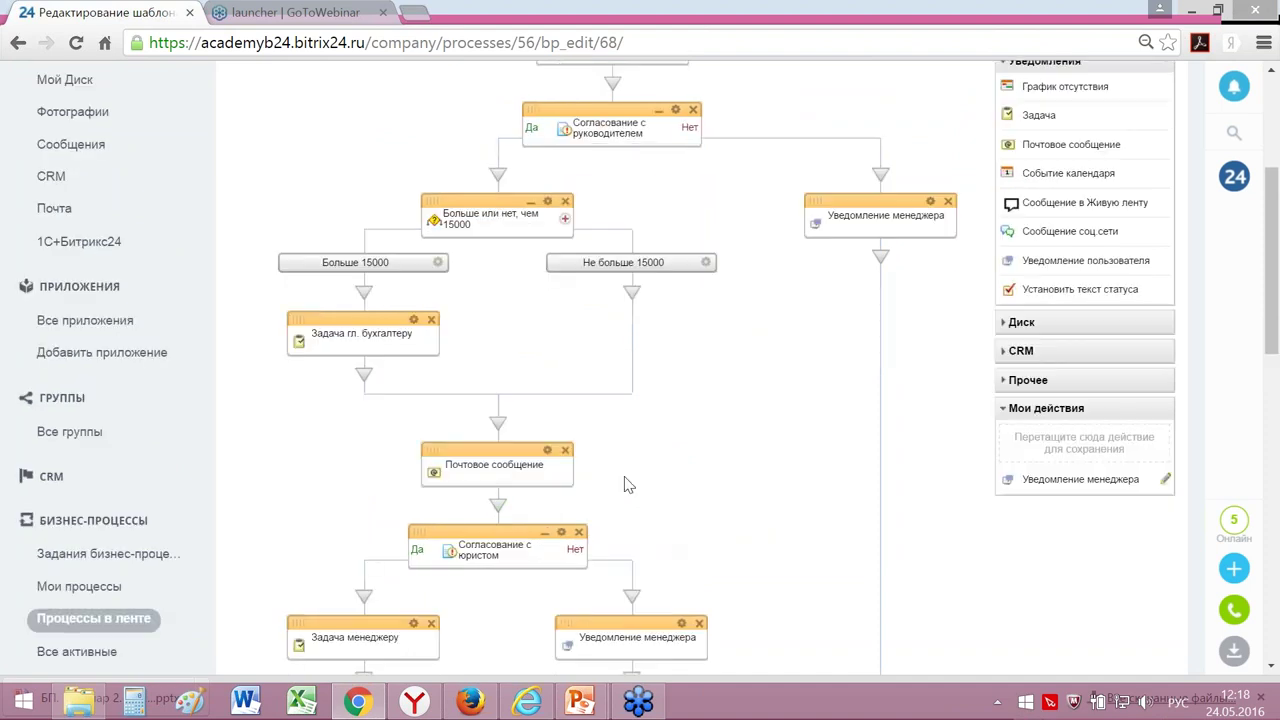
{"action": "left_click", "coordinate": [548, 456]}
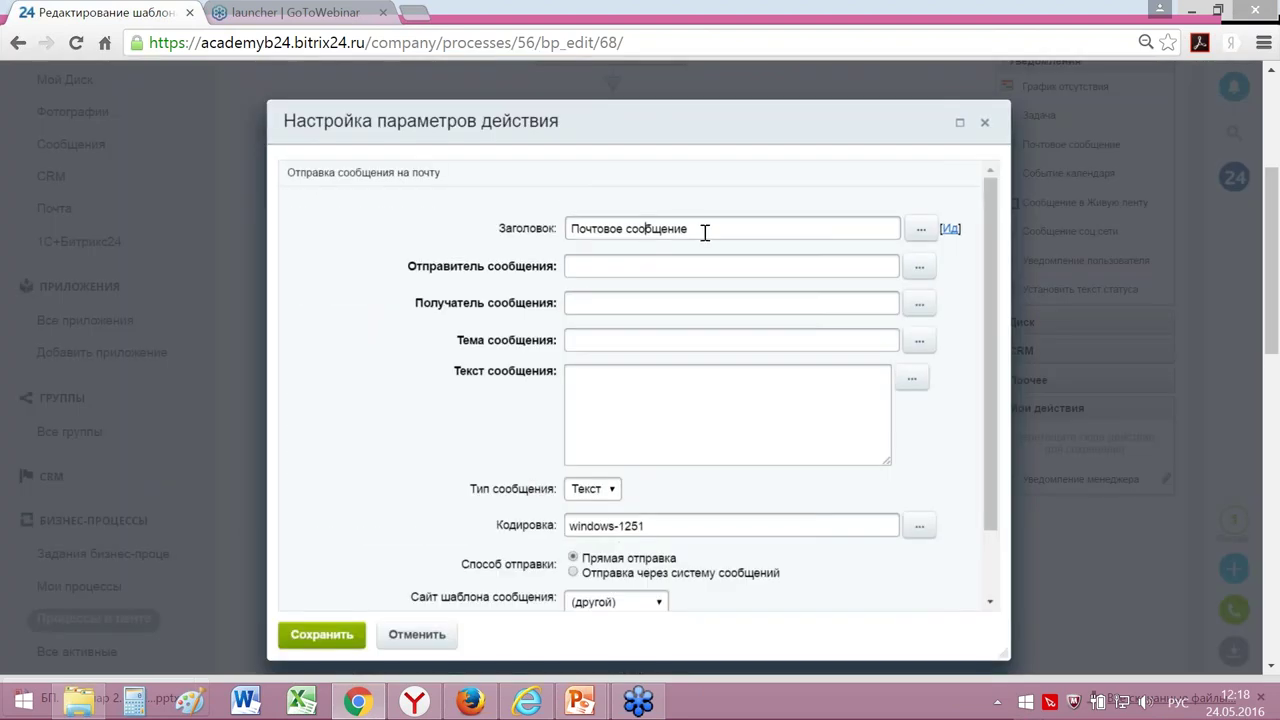
{"action": "left_click", "coordinate": [705, 232]}
{"action": "type", "text": "юристу"}
Step: Set the message sender to the second-to-last employee in the list of portal users
{"action": "left_click", "coordinate": [598, 266]}
{"action": "left_click", "coordinate": [918, 270]}
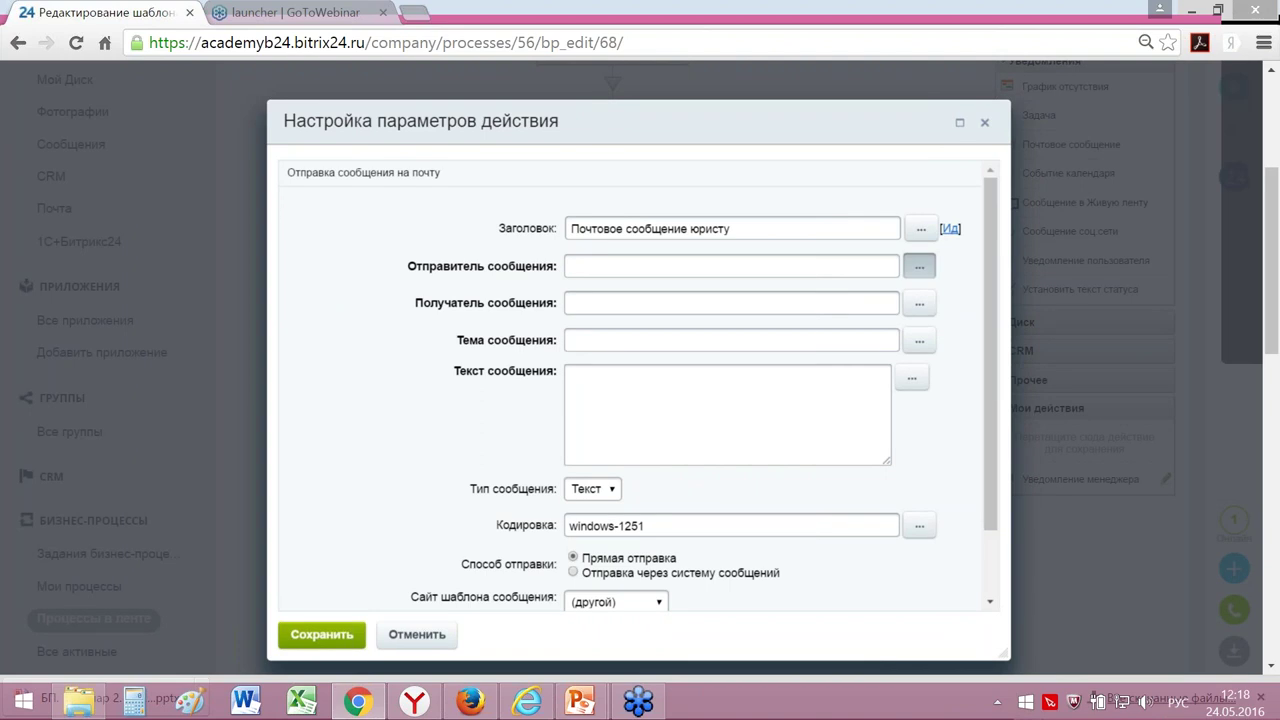
{"action": "scroll", "coordinate": [840, 410], "scroll_direction": "down", "scroll_amount": 10}
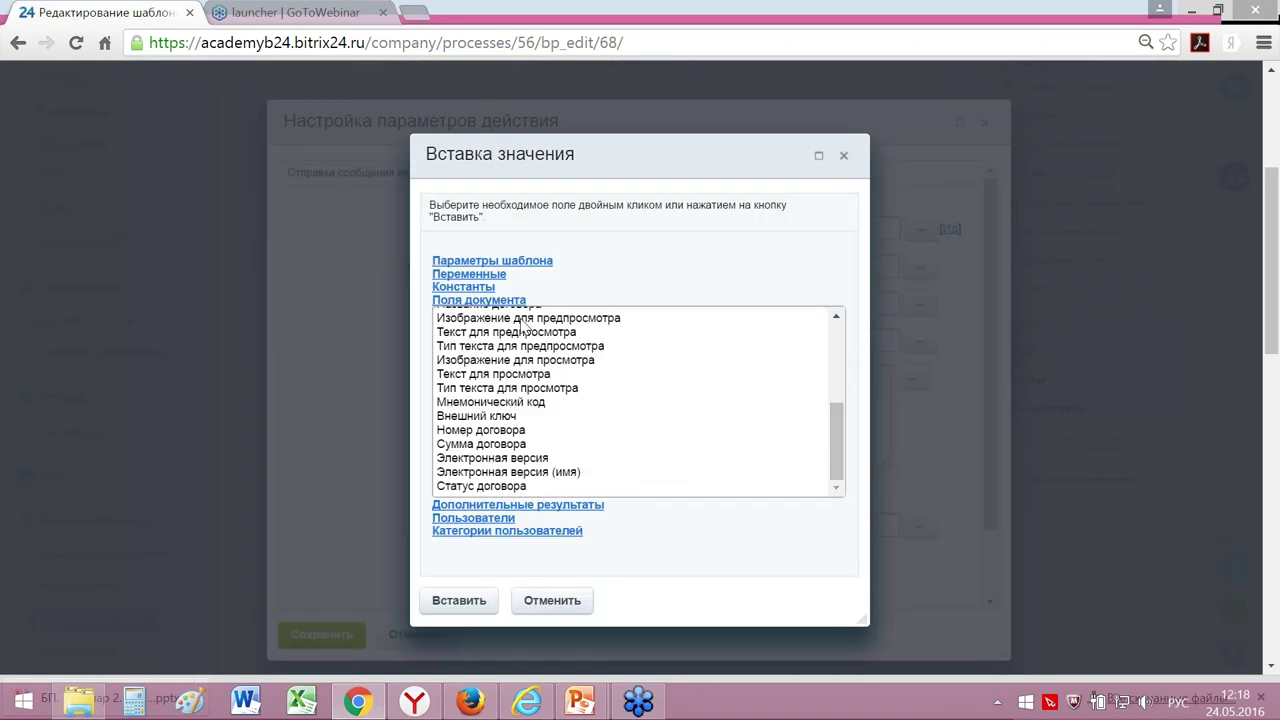
{"action": "left_click", "coordinate": [489, 519]}
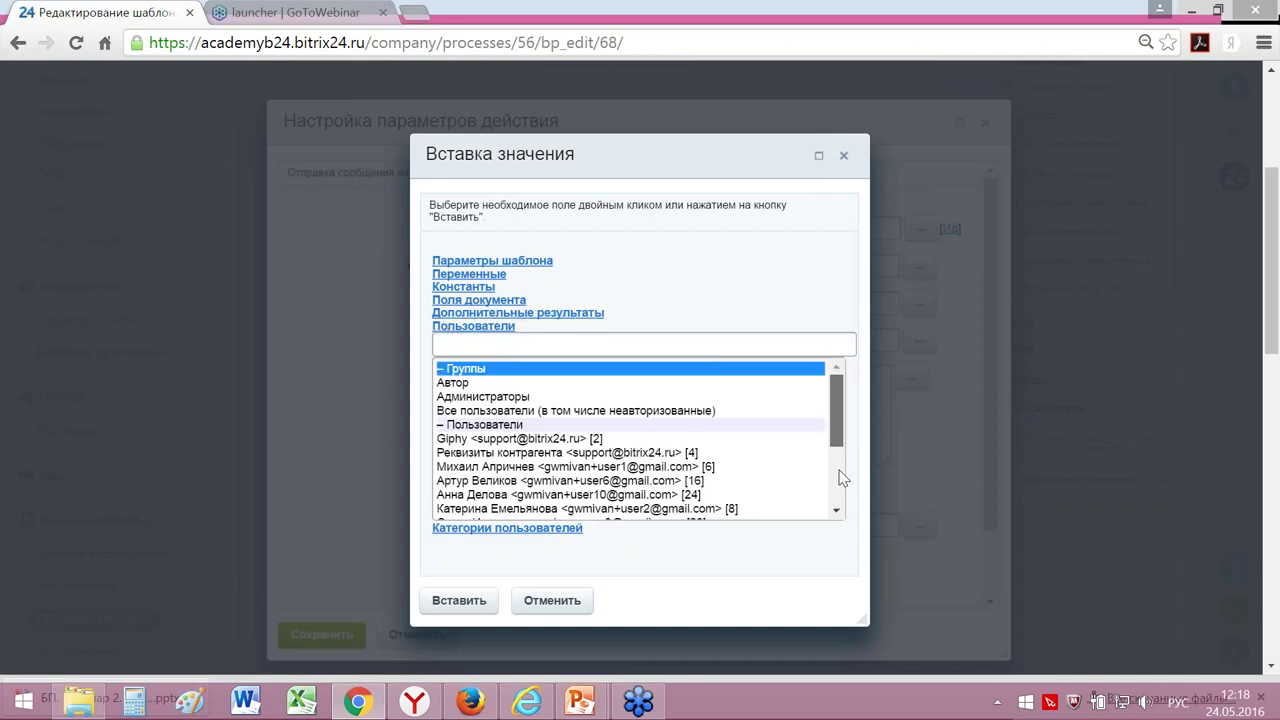
{"action": "scroll", "coordinate": [830, 450], "scroll_direction": "down", "scroll_amount": 5}
{"action": "left_click", "coordinate": [512, 496]}
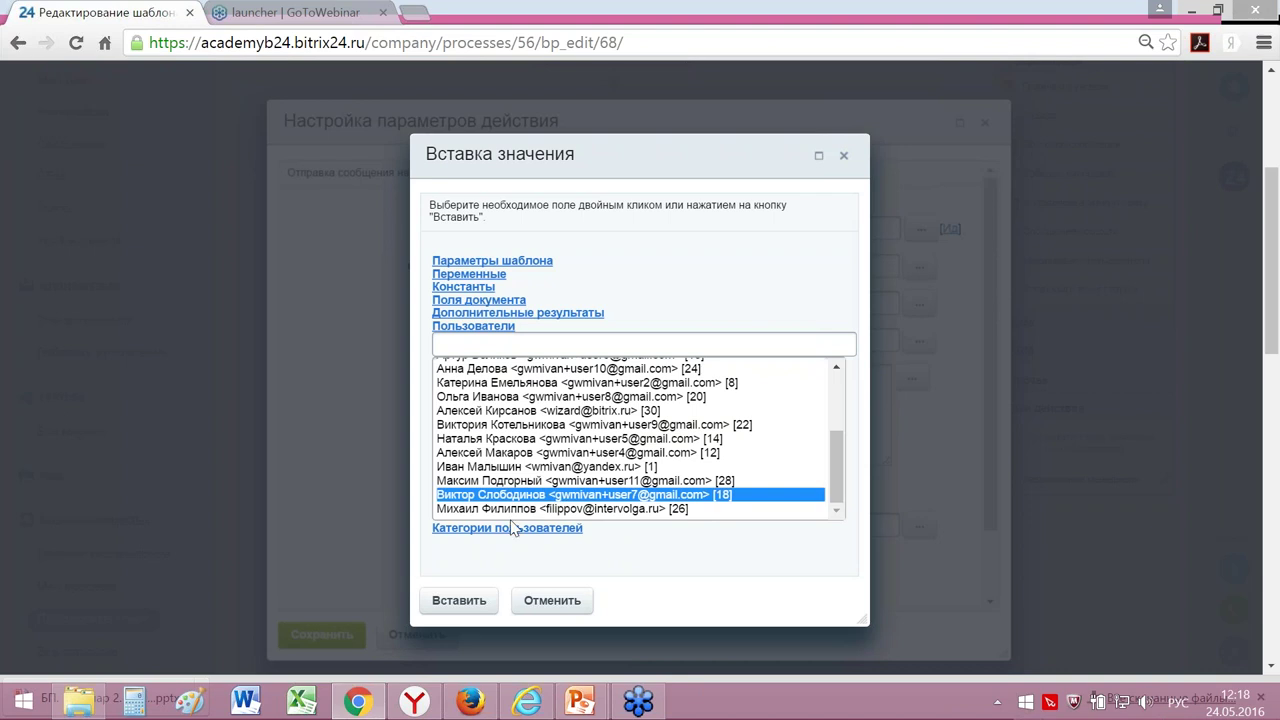
{"action": "left_click", "coordinate": [466, 601]}
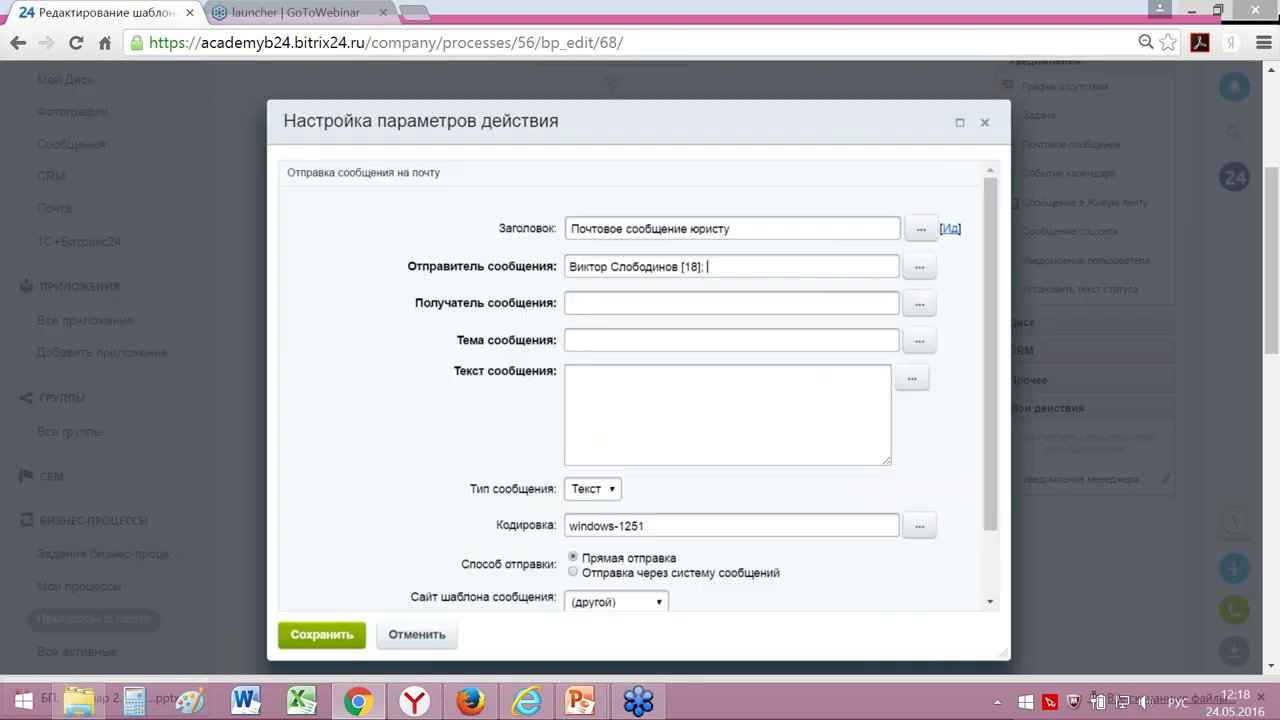
Step: Set the message recipient to the third-to-last employee in the list of portal users
{"action": "left_click", "coordinate": [919, 303]}
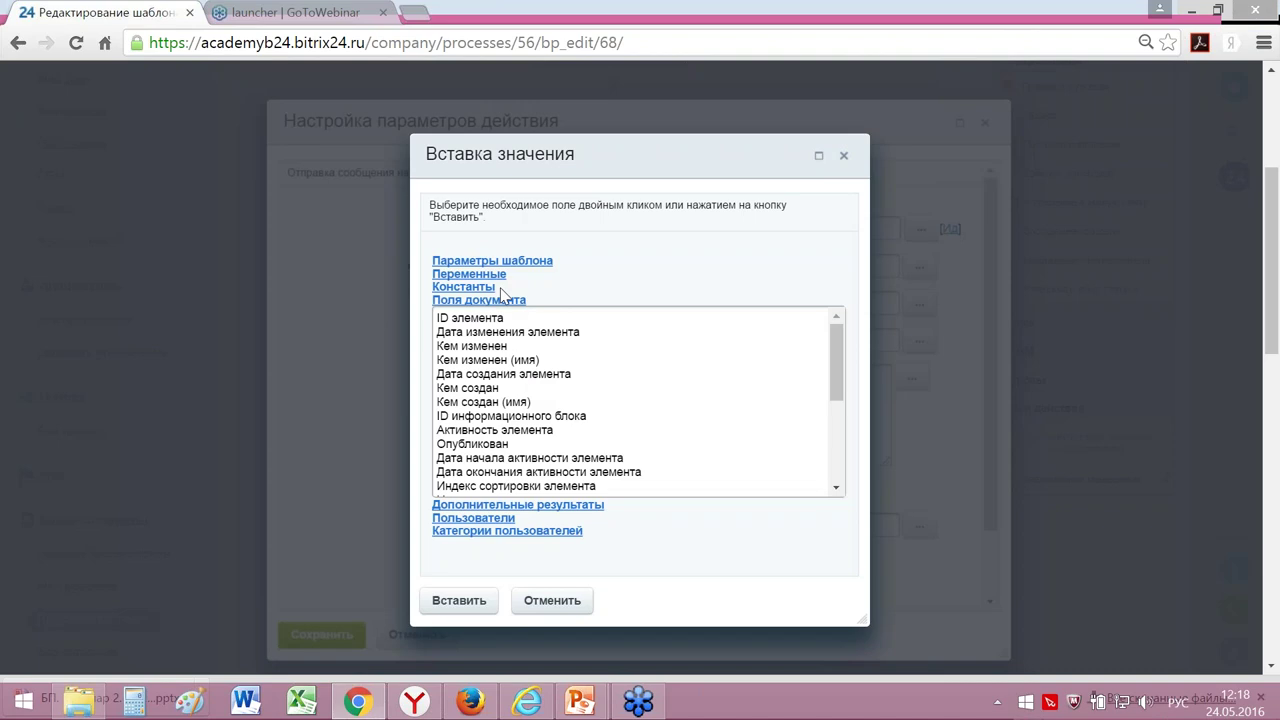
{"action": "left_click", "coordinate": [490, 519]}
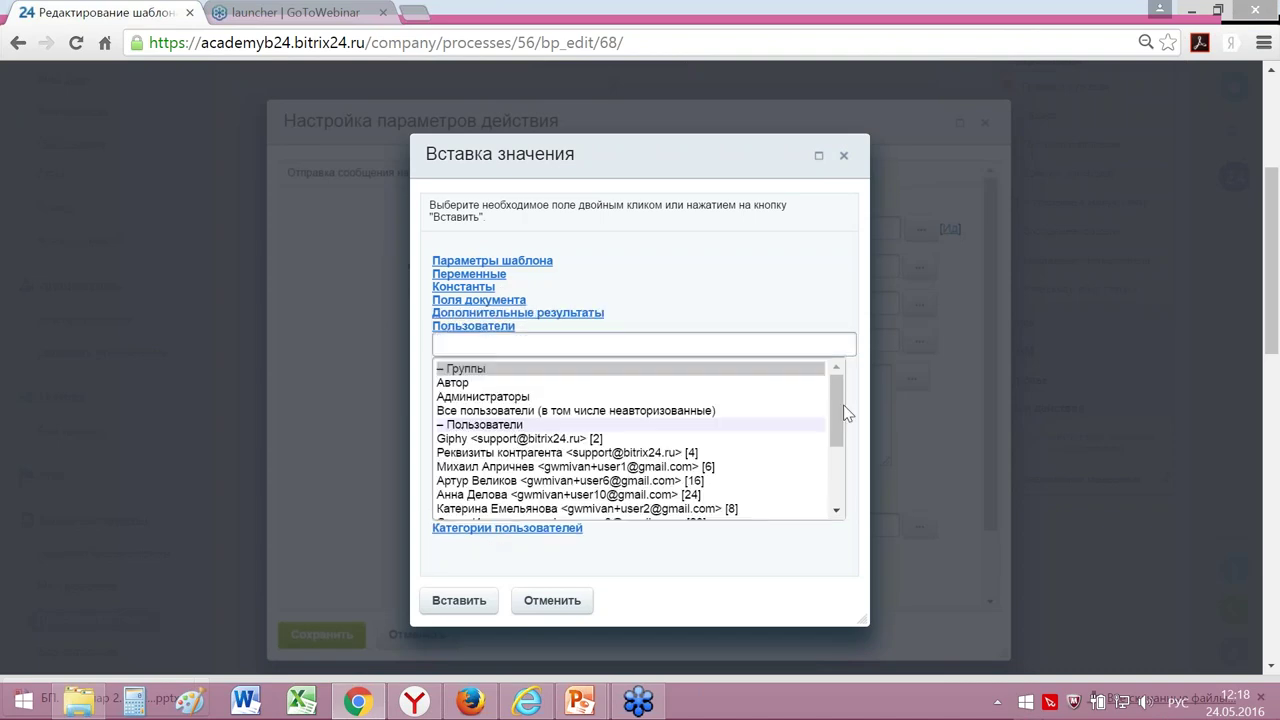
{"action": "left_click_drag", "start_coordinate": [839, 413], "coordinate": [839, 468]}
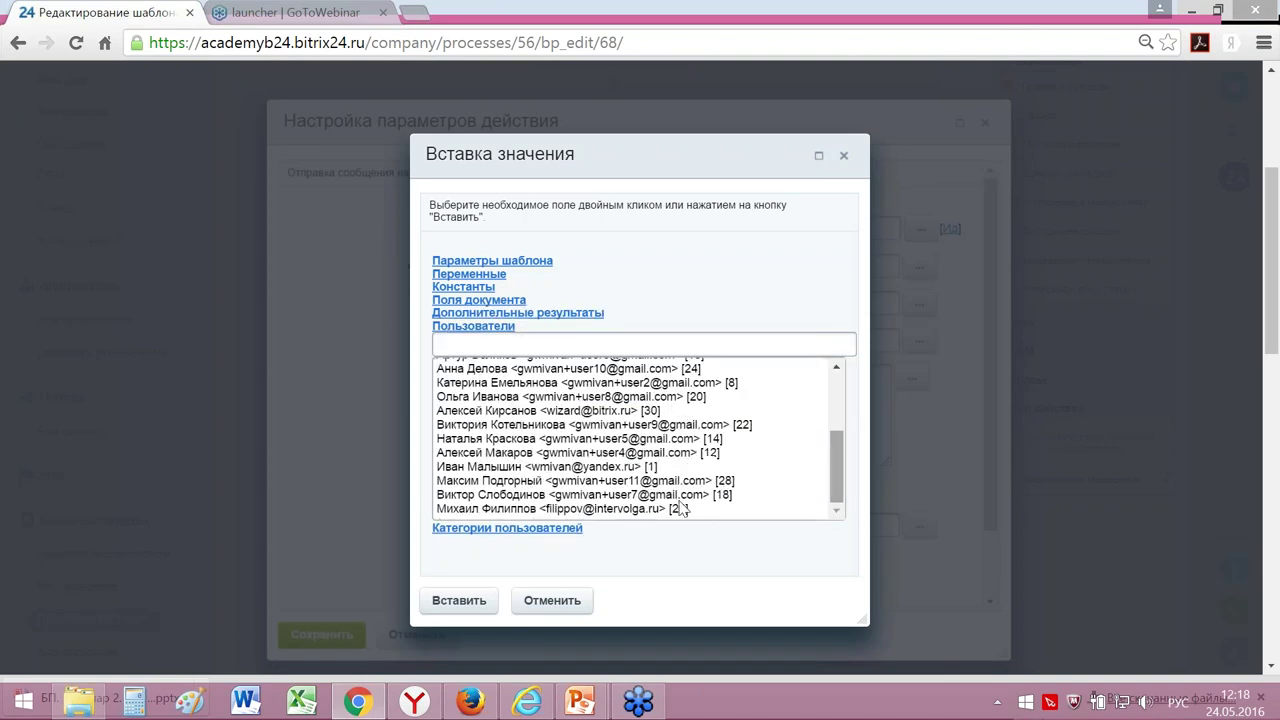
{"action": "left_click", "coordinate": [527, 484]}
{"action": "left_click", "coordinate": [459, 600]}
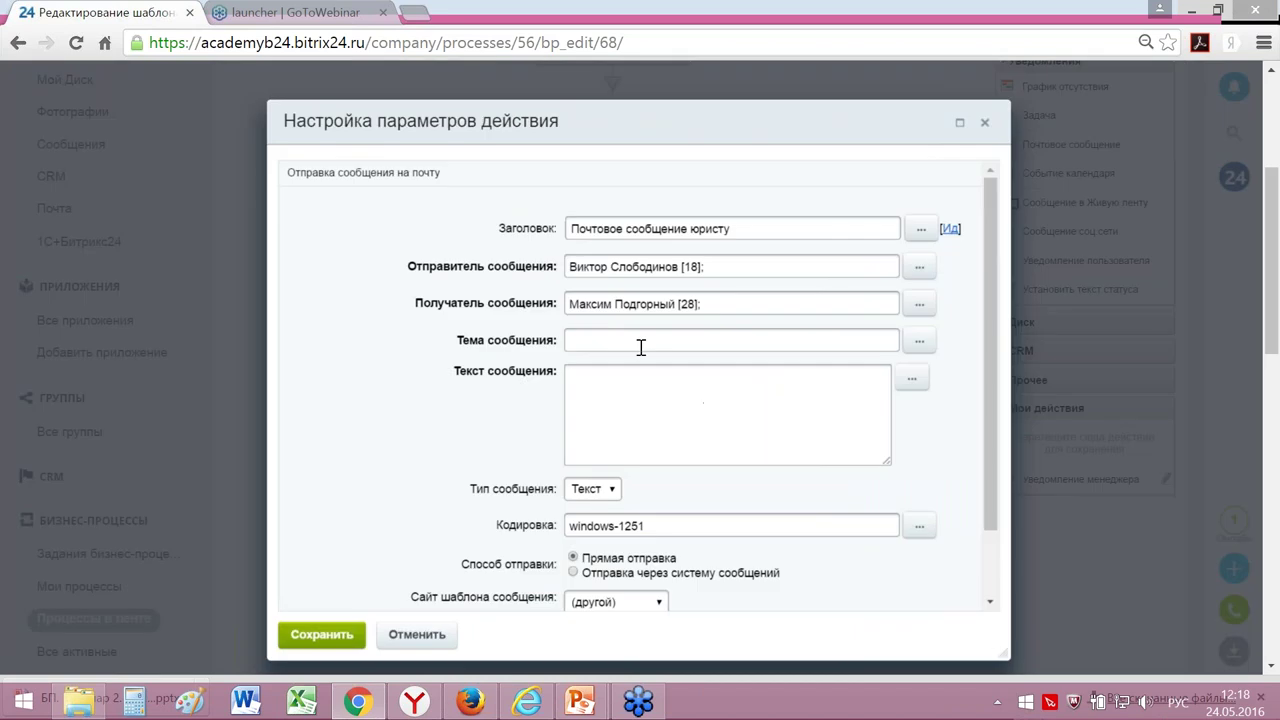
Step: Enter "Согласовать договор" as the message subject and as the beginning of the message text, correcting the misspelled word
{"action": "left_click", "coordinate": [633, 342]}
{"action": "type", "text": "Согласовать договор"}
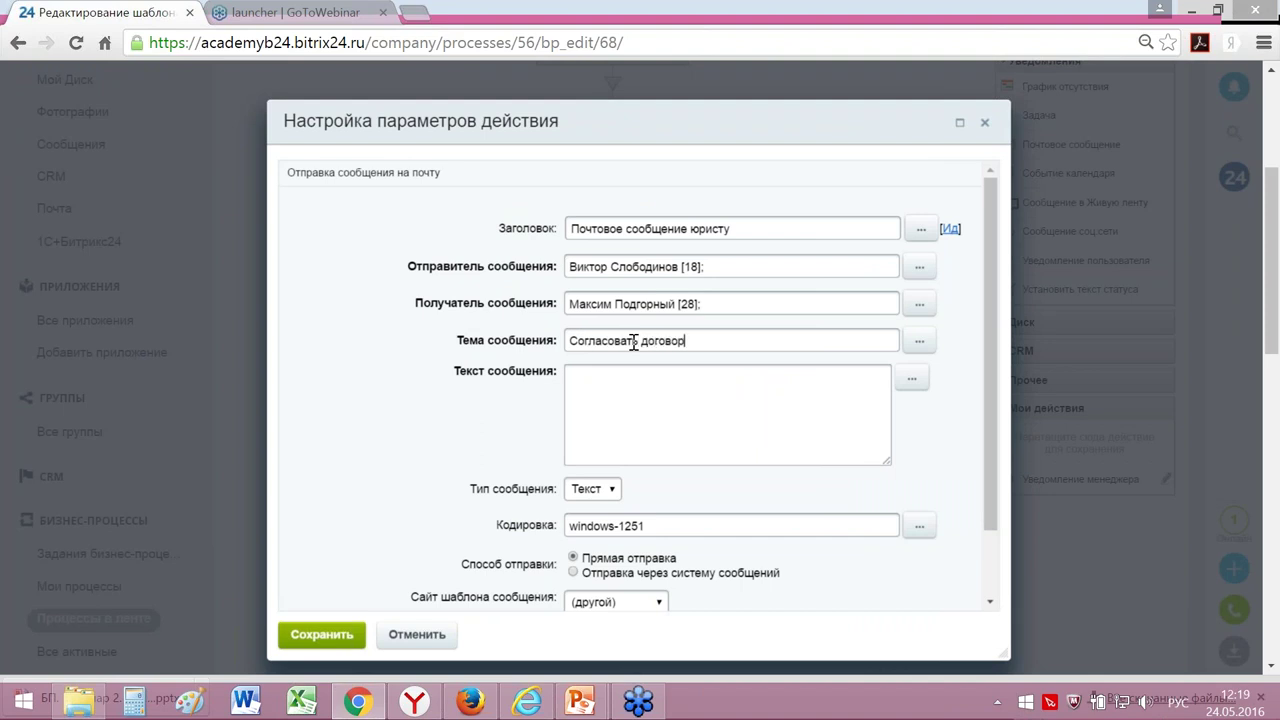
{"action": "left_click", "coordinate": [622, 376]}
{"action": "type", "text": "Соглсовать договор"}
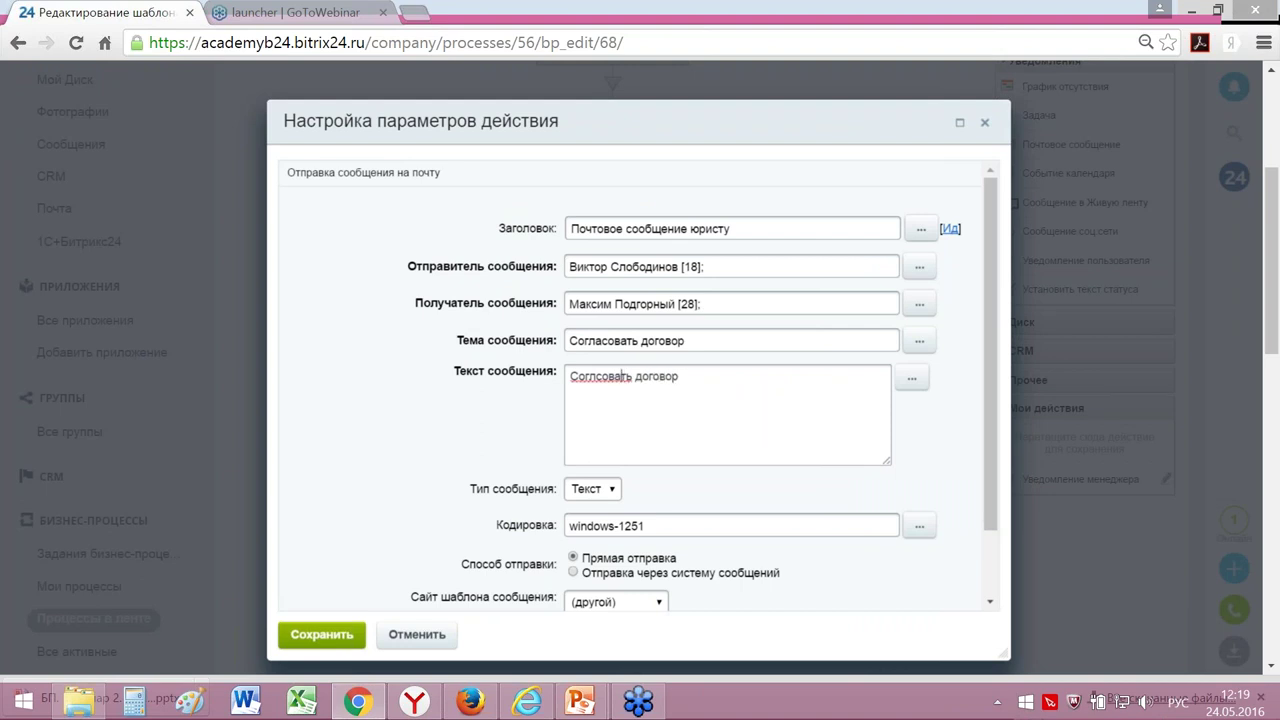
{"action": "right_click", "coordinate": [622, 376]}
{"action": "left_click", "coordinate": [647, 436]}
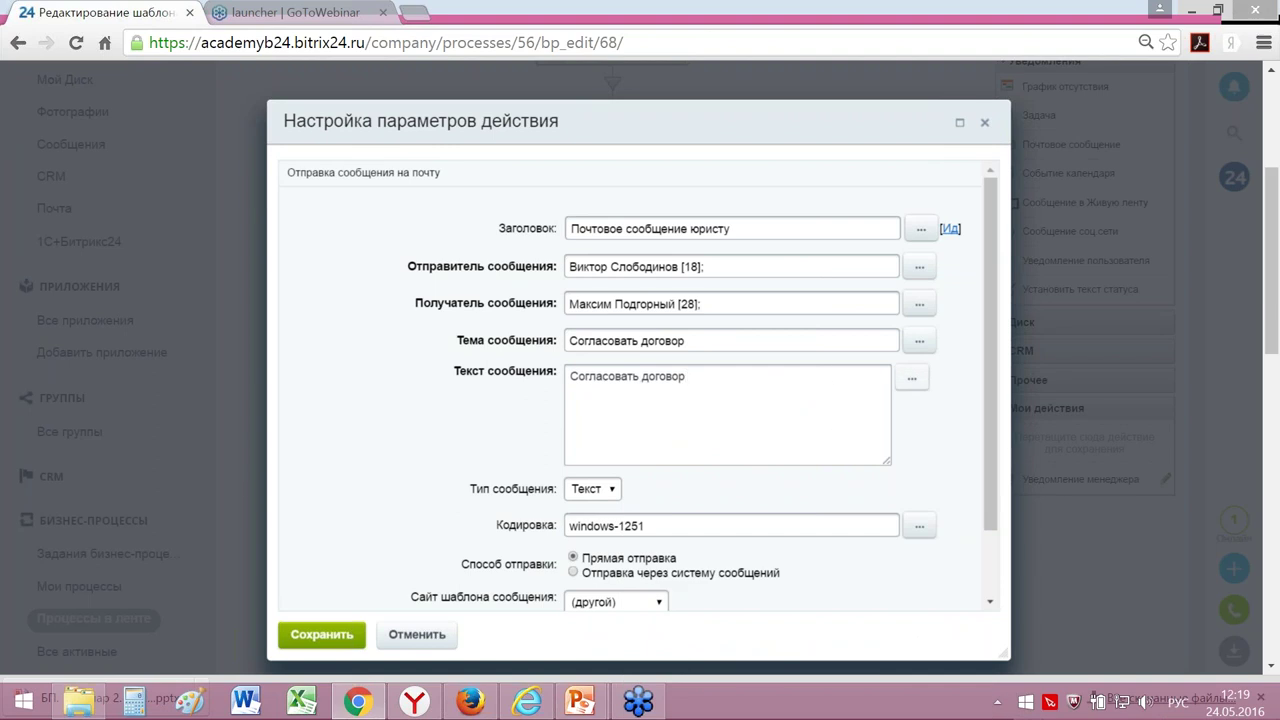
Step: Add the document field "Номер договора" to the message text, followed by "с клиентом на сумму"
{"action": "left_click", "coordinate": [912, 379]}
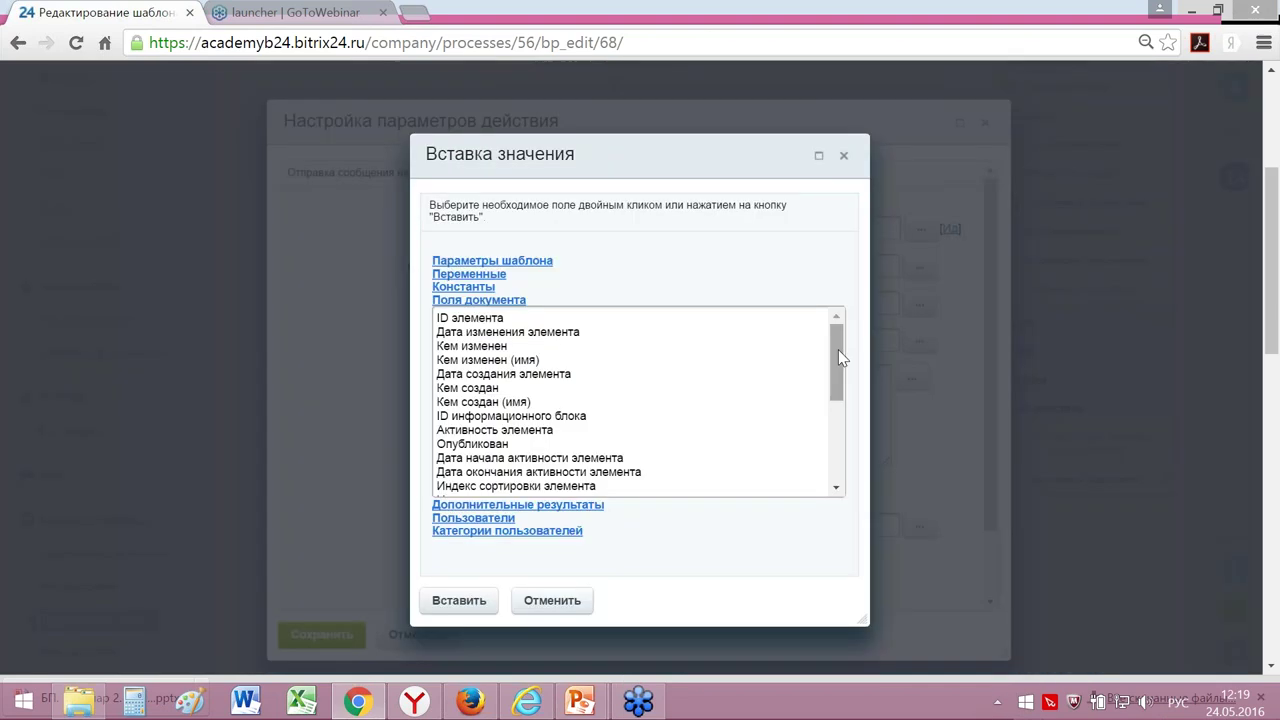
{"action": "scroll", "coordinate": [566, 455], "scroll_direction": "down", "scroll_amount": 10}
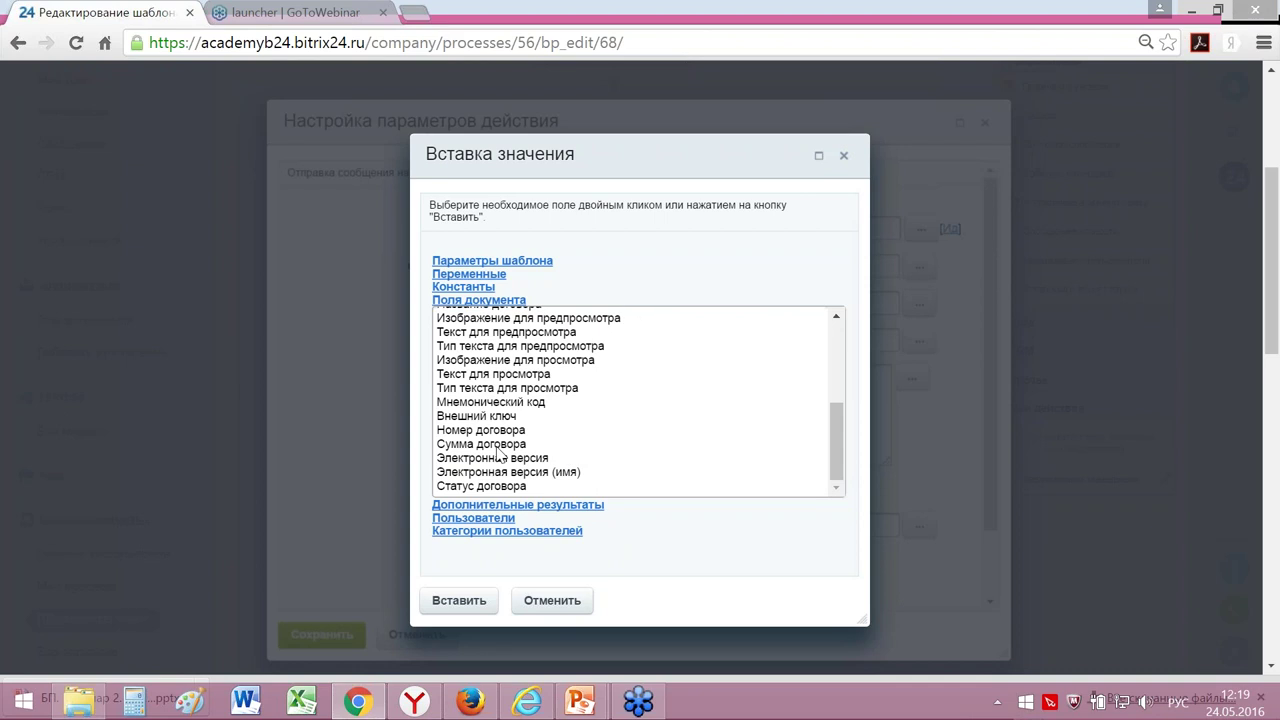
{"action": "left_click", "coordinate": [497, 430]}
{"action": "left_click", "coordinate": [470, 606]}
{"action": "type", "text": "ч"}
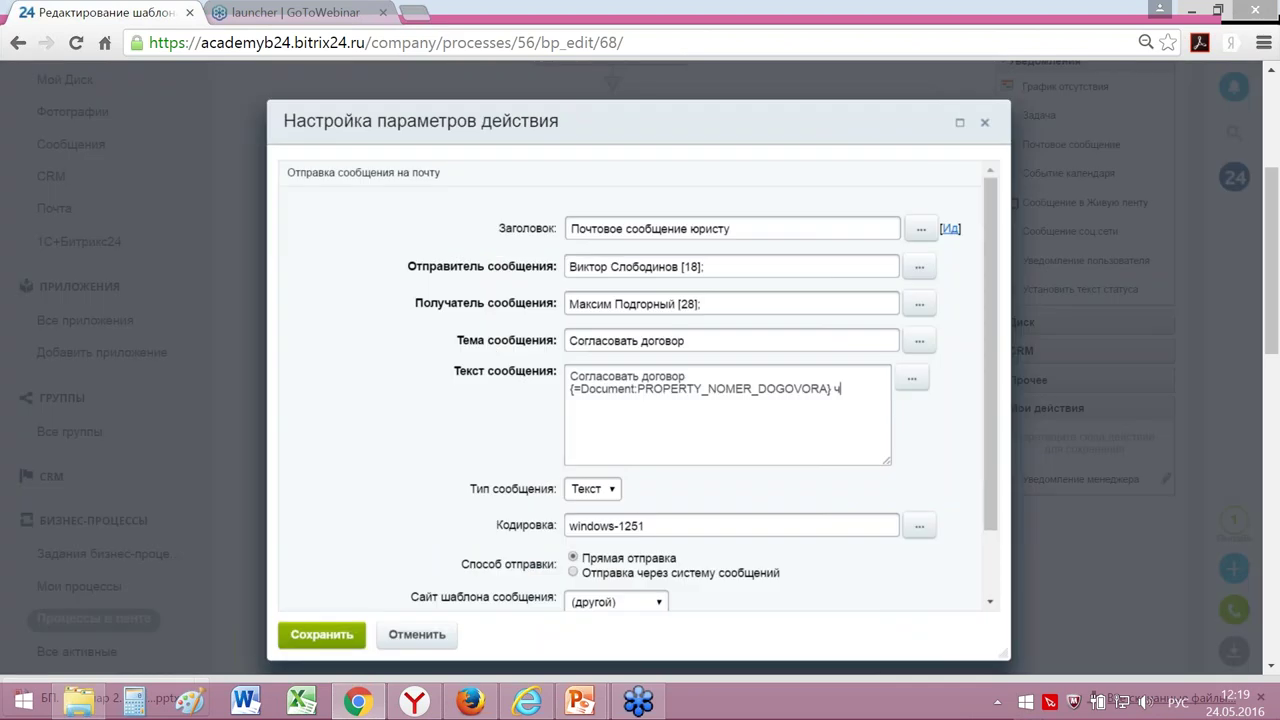
{"action": "key", "text": "BackSpace"}
{"action": "type", "text": "с клиентом на сумму"}
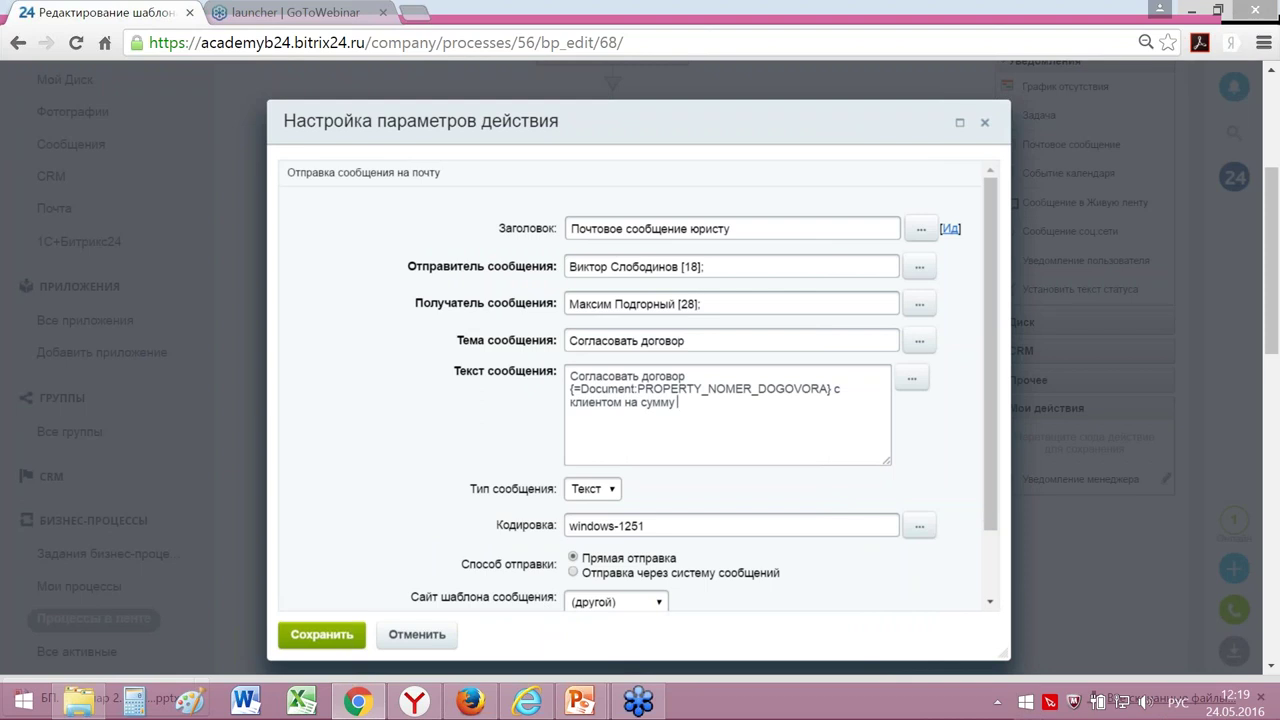
Step: Complete the message text with the document field "Сумма договора" and "руб.", and save the mail action's parameters
{"action": "left_click", "coordinate": [911, 379]}
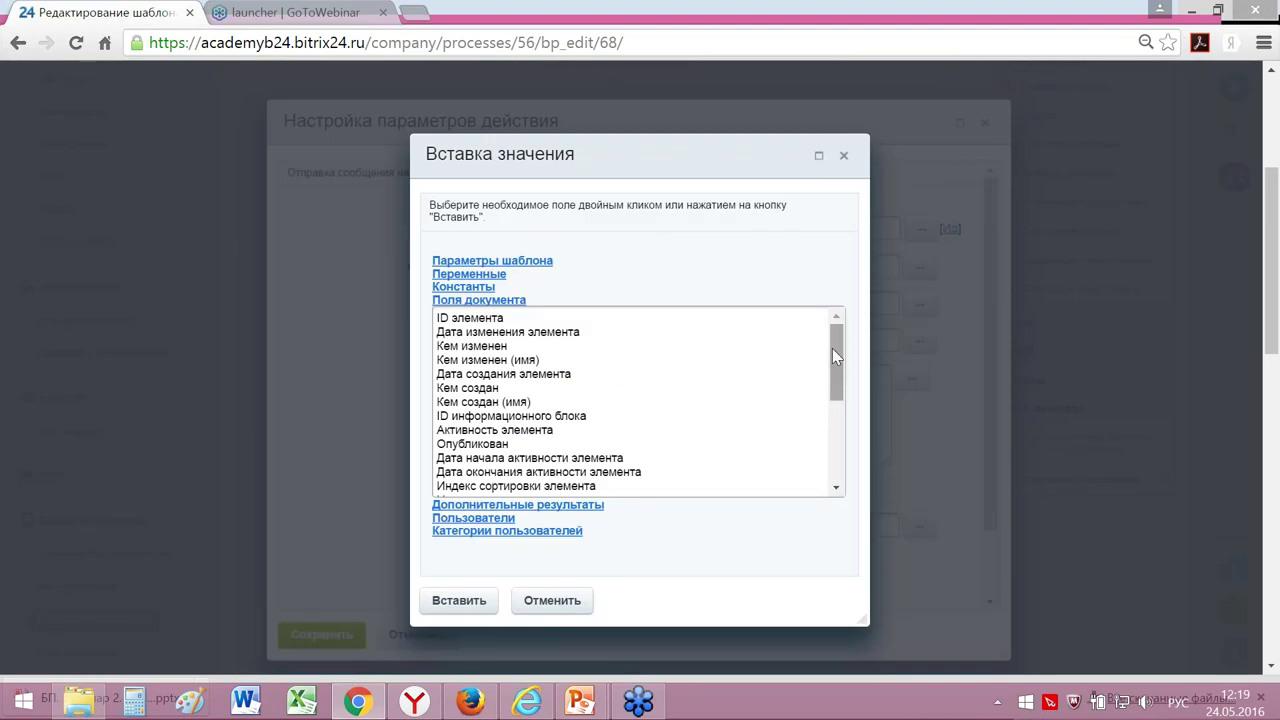
{"action": "left_click", "coordinate": [837, 430]}
{"action": "left_click", "coordinate": [530, 444]}
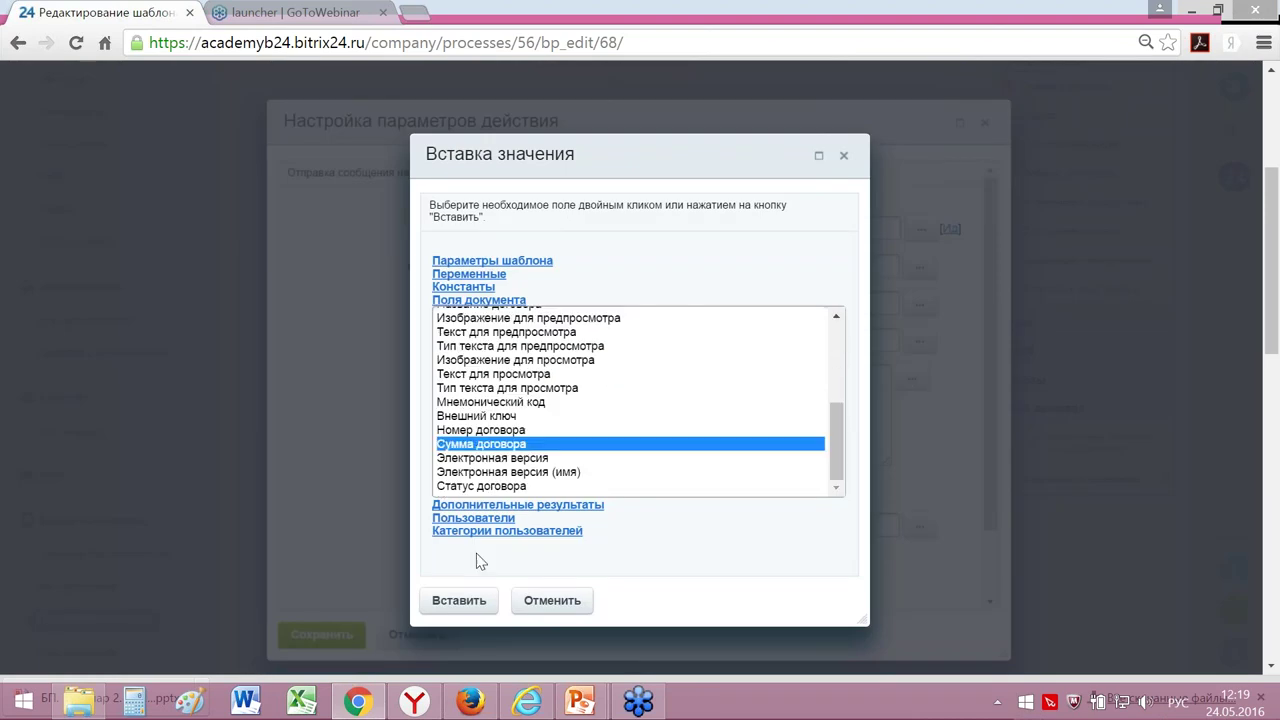
{"action": "left_click", "coordinate": [472, 598]}
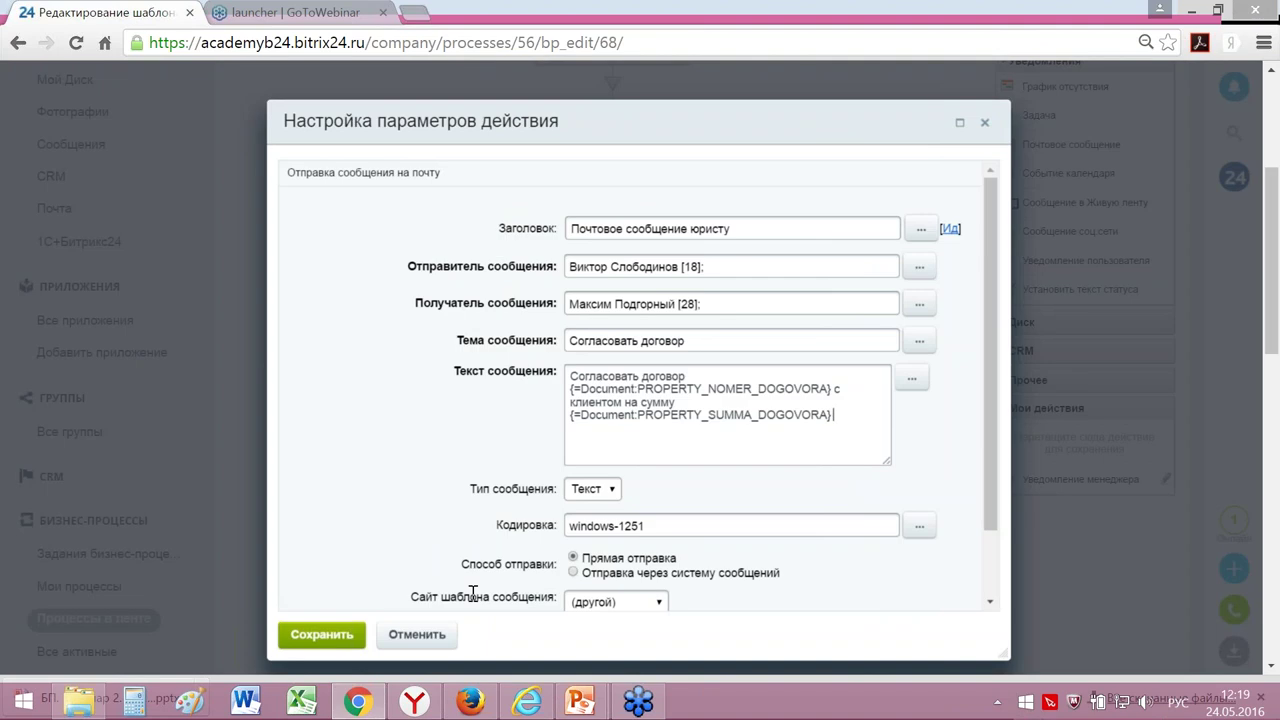
{"action": "type", "text": "руб."}
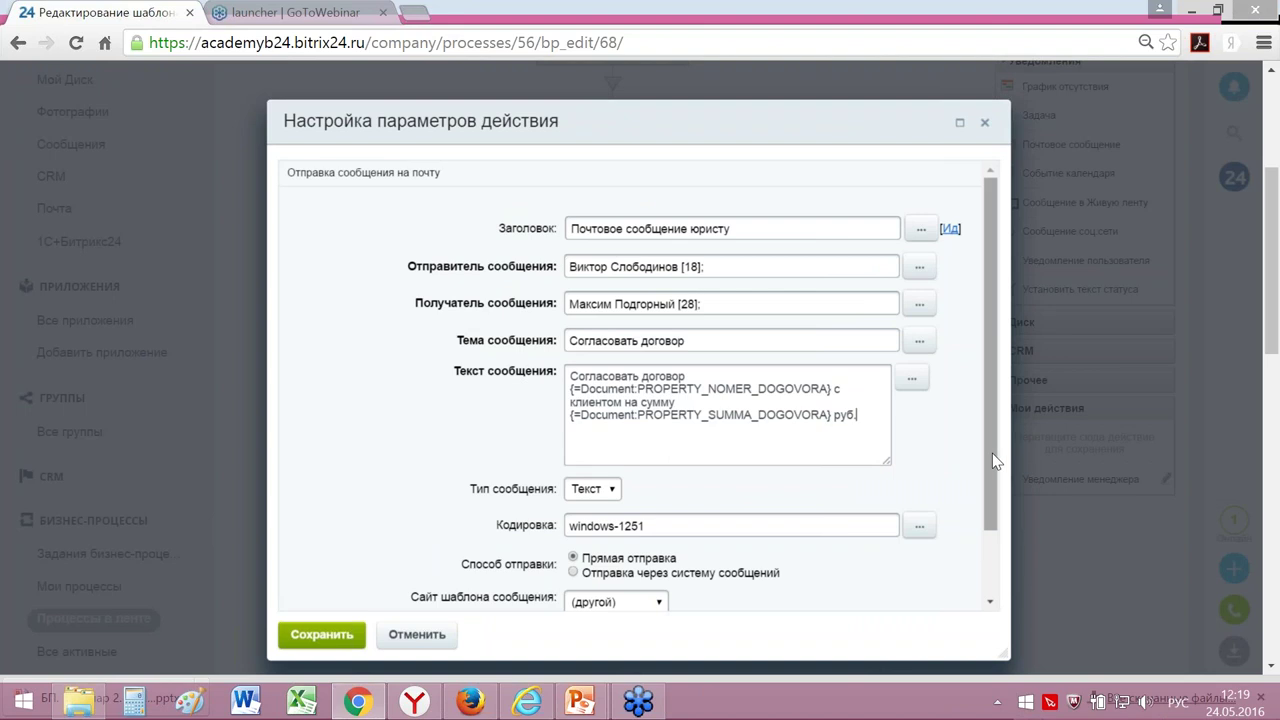
{"action": "scroll", "coordinate": [975, 560], "scroll_direction": "down", "scroll_amount": 1}
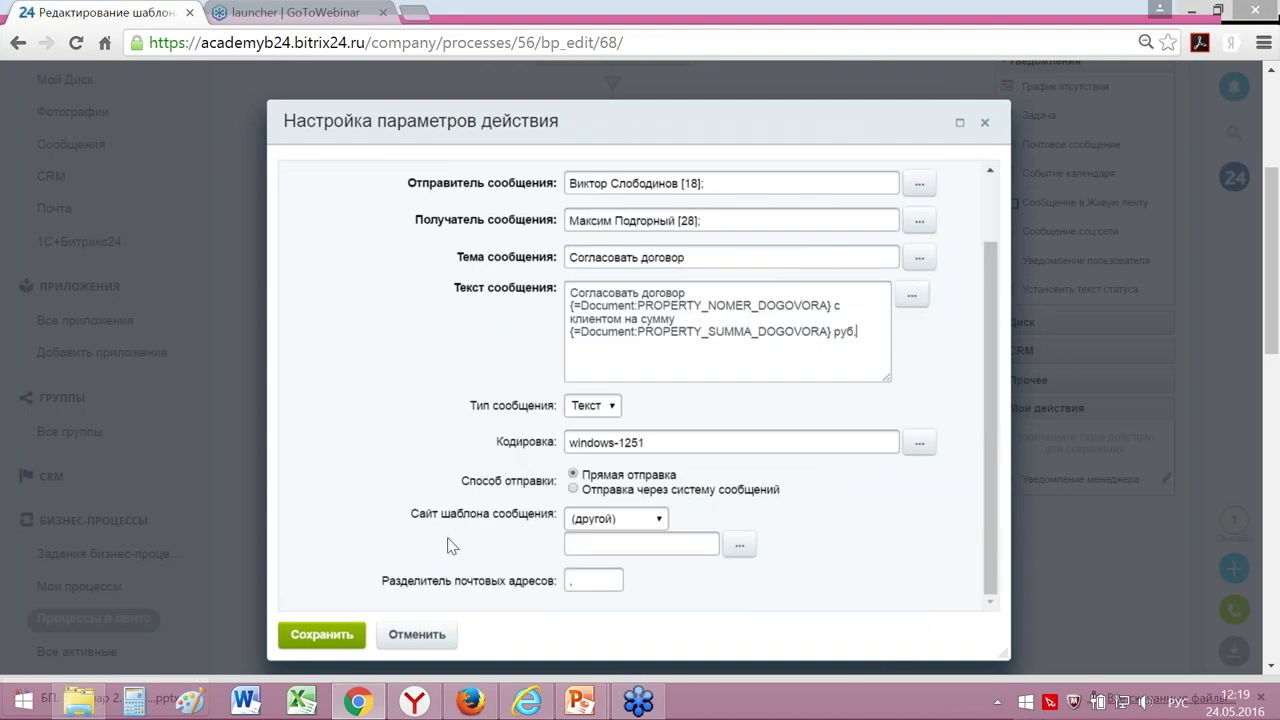
{"action": "left_click", "coordinate": [328, 635]}
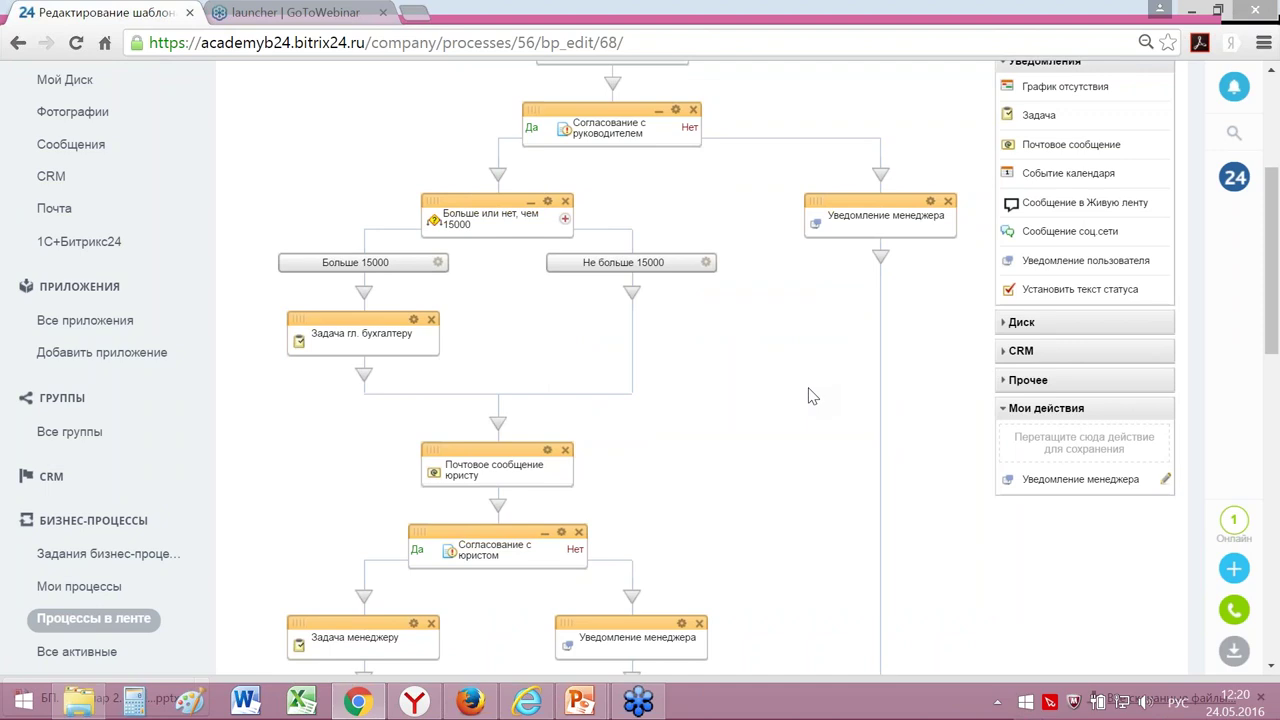
Step: Insert an "Изменение документа" action after "Уведомление менеджера" in the "Нет" branch of "Согласование с руководителем"
{"action": "scroll", "coordinate": [668, 186], "scroll_direction": "up", "scroll_amount": 1}
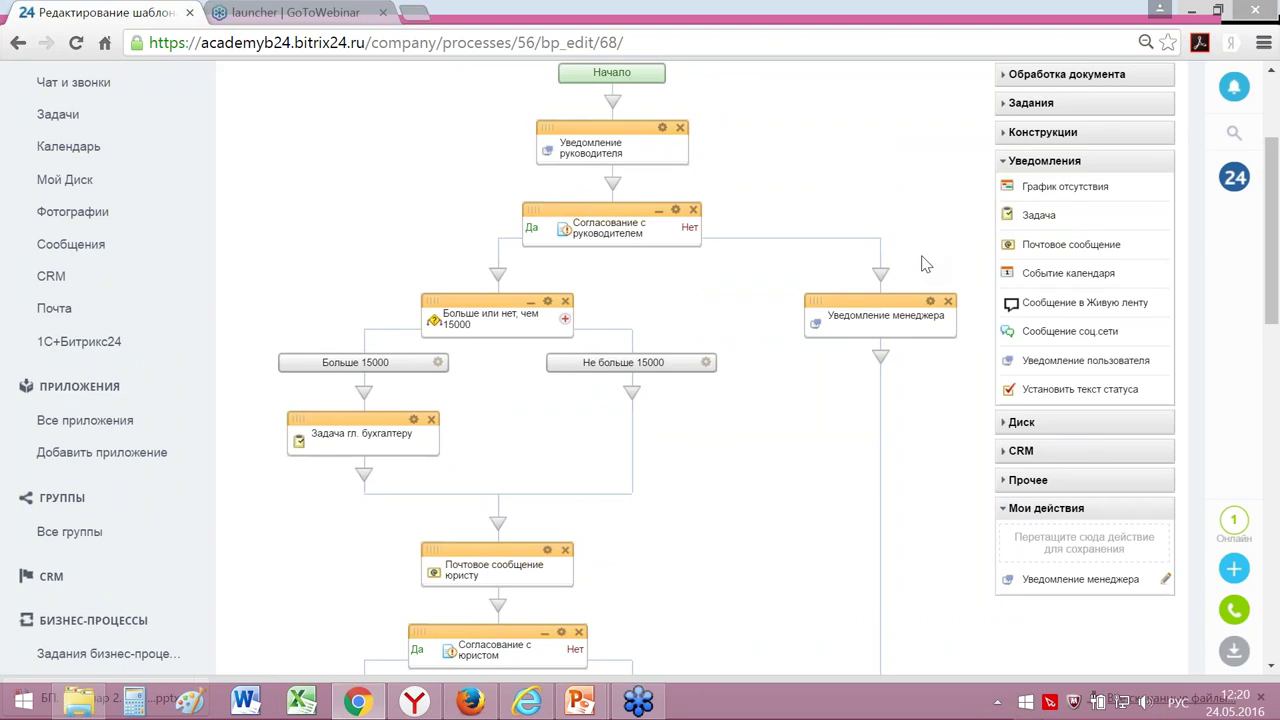
{"action": "scroll", "coordinate": [925, 264], "scroll_direction": "up", "scroll_amount": 1}
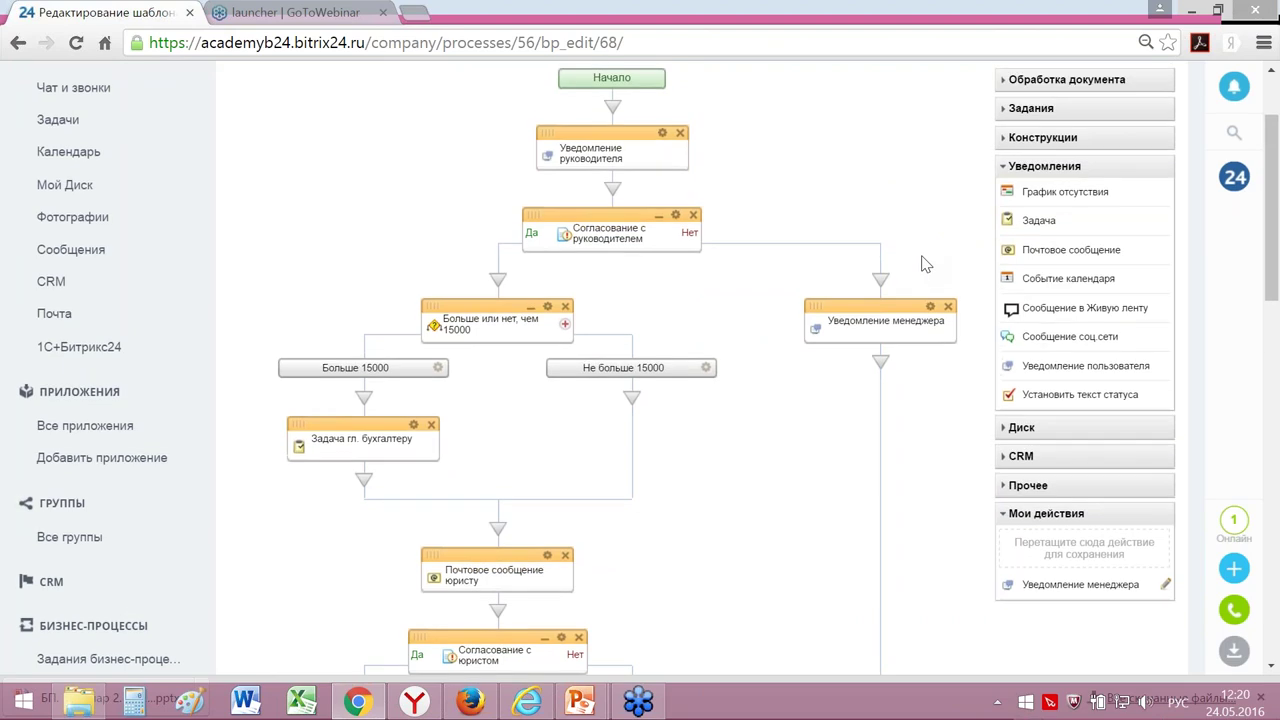
{"action": "scroll", "coordinate": [925, 264], "scroll_direction": "up", "scroll_amount": 2}
{"action": "left_click", "coordinate": [1075, 175]}
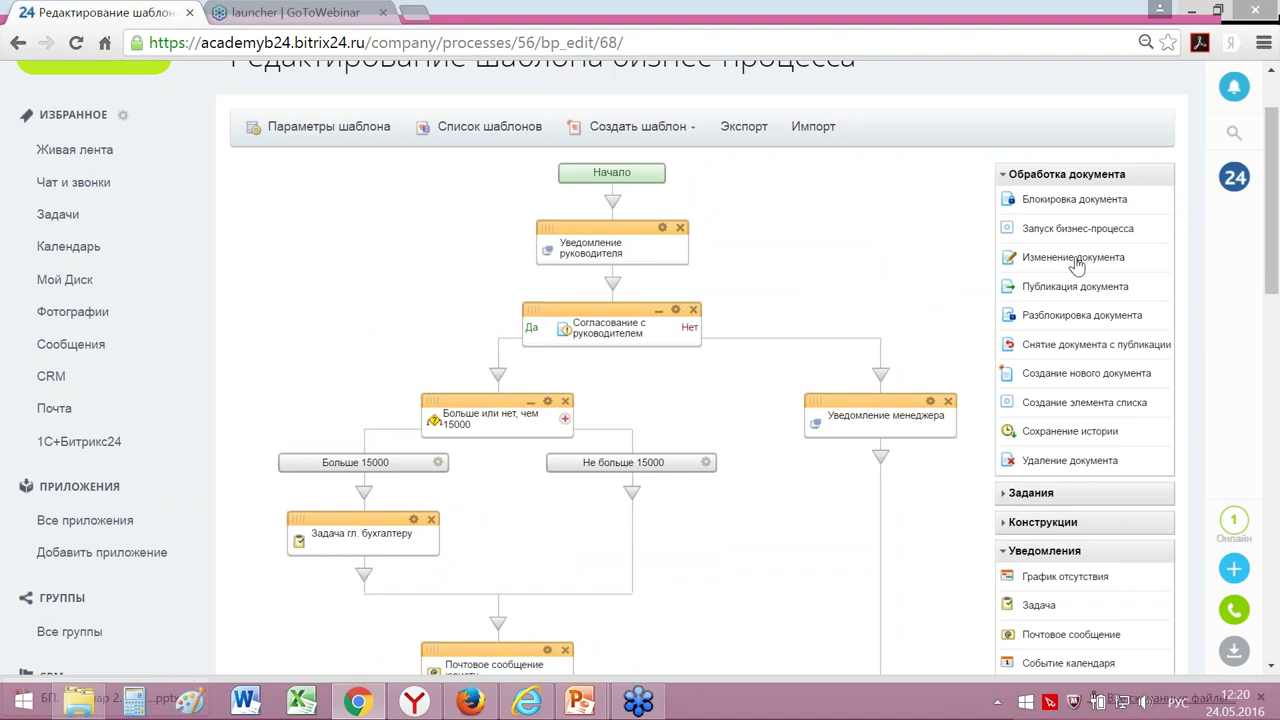
{"action": "left_click_drag", "start_coordinate": [1077, 264], "coordinate": [883, 455]}
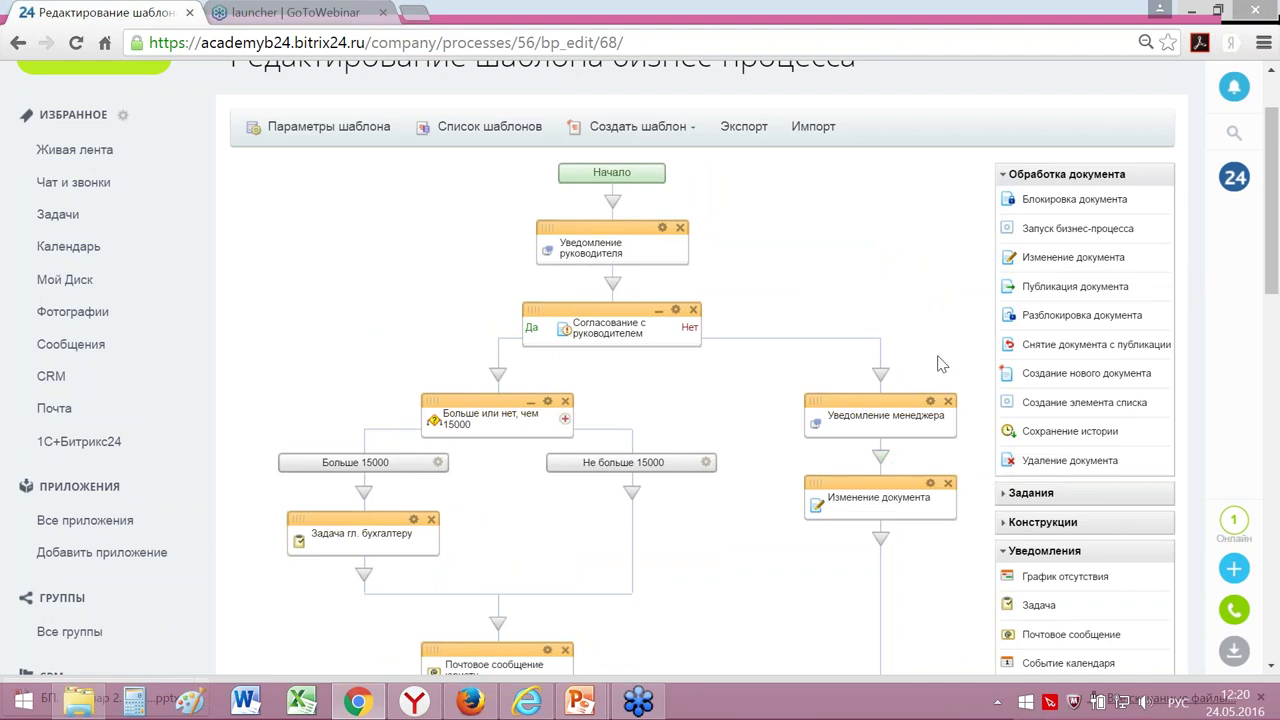
Step: Open the parameters of the new "Изменение документа" action and title it "Статус Не согласовано"
{"action": "scroll", "coordinate": [940, 364], "scroll_direction": "down", "scroll_amount": 1}
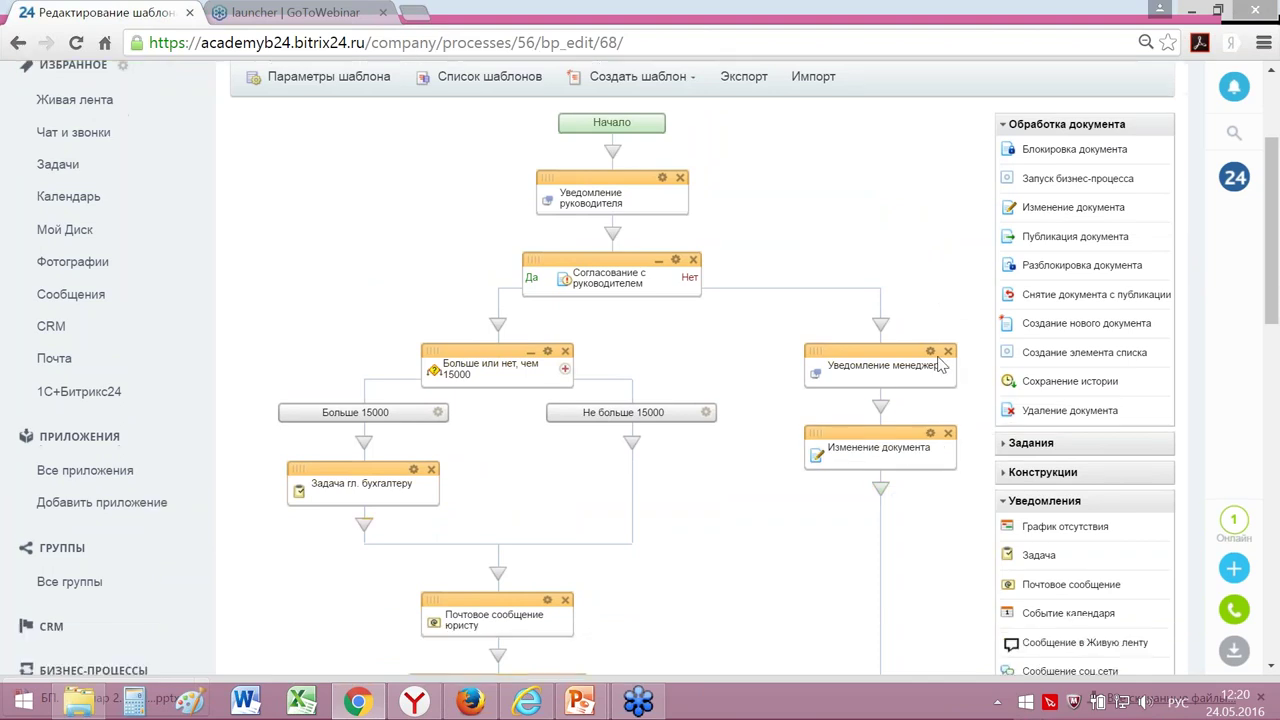
{"action": "left_click", "coordinate": [930, 383]}
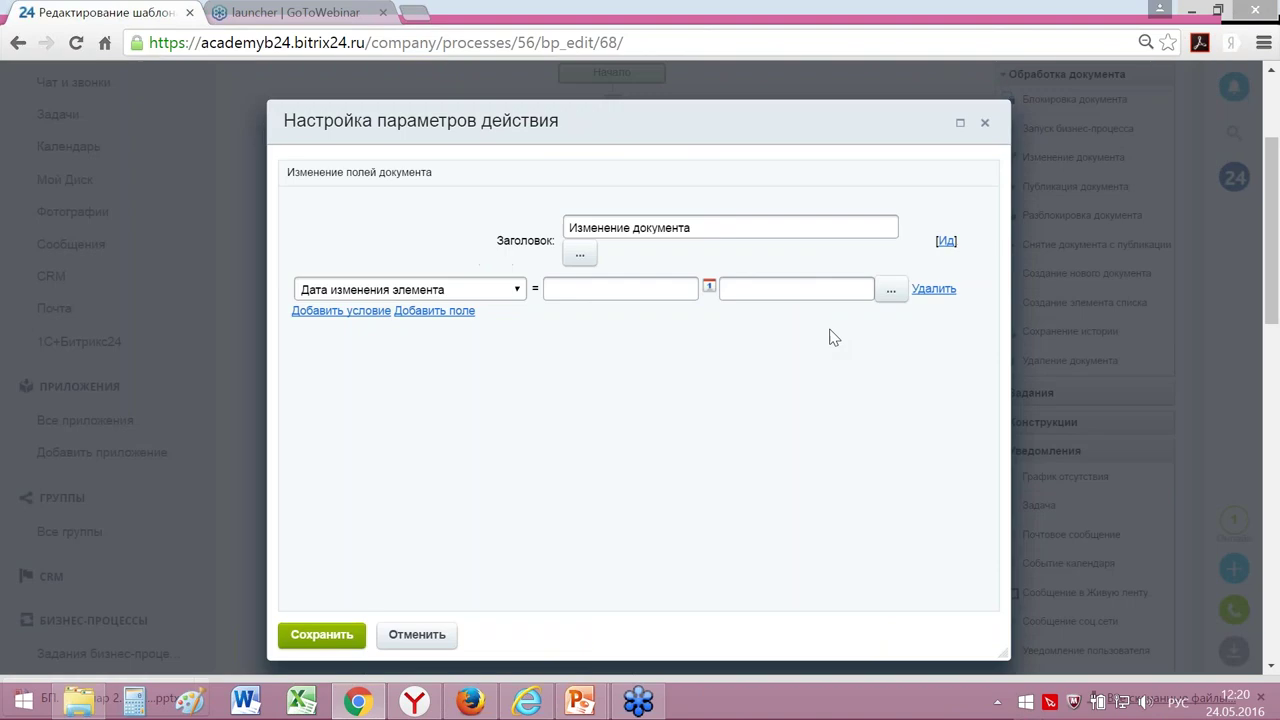
{"action": "left_click_drag", "start_coordinate": [746, 231], "coordinate": [534, 214]}
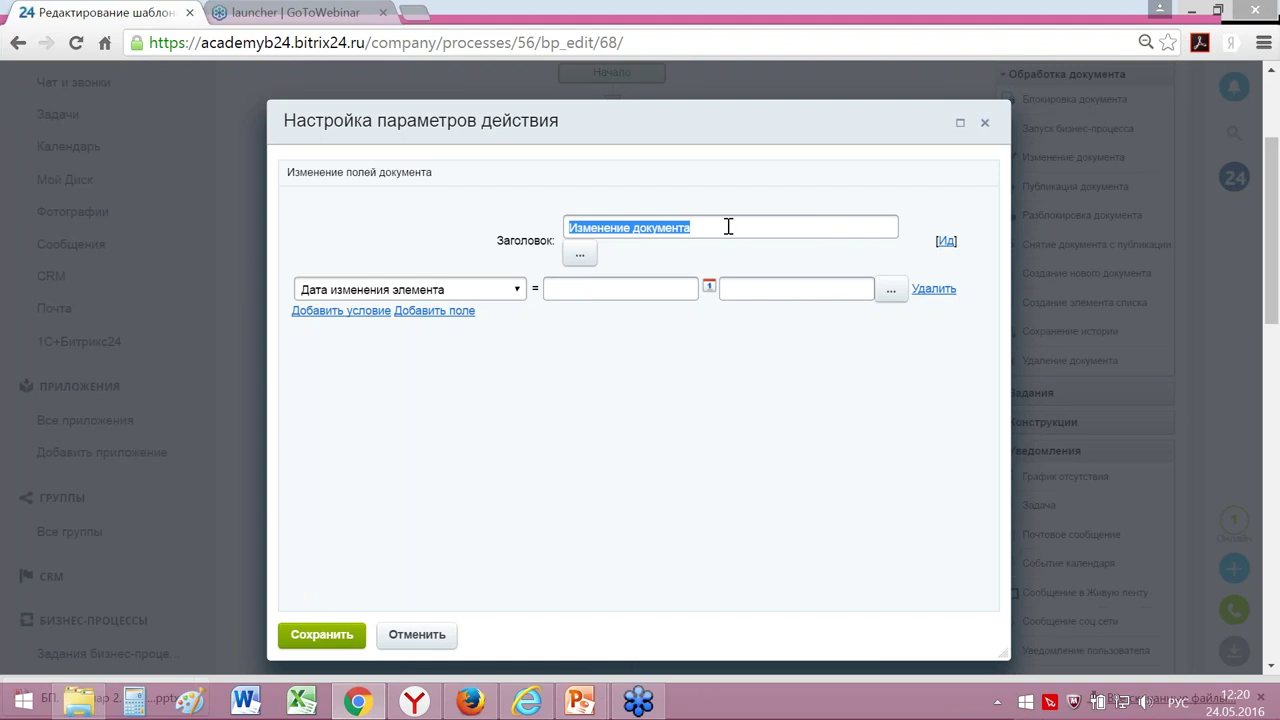
{"action": "type", "text": "Сту"}
{"action": "key", "text": "BackSpace"}
{"action": "type", "text": "а"}
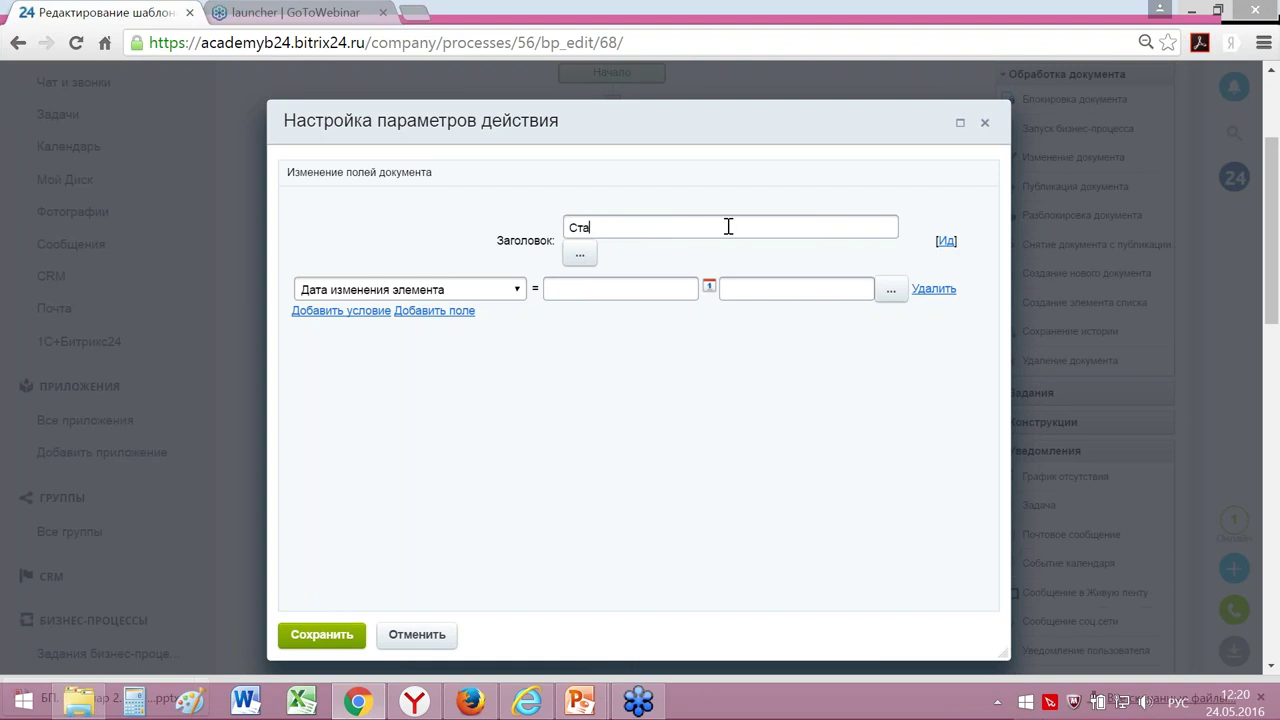
{"action": "type", "text": "тус Не согласовано"}
Step: Make the action set the field "Статус договора" to "Не согласован", and save its parameters
{"action": "left_click", "coordinate": [474, 289]}
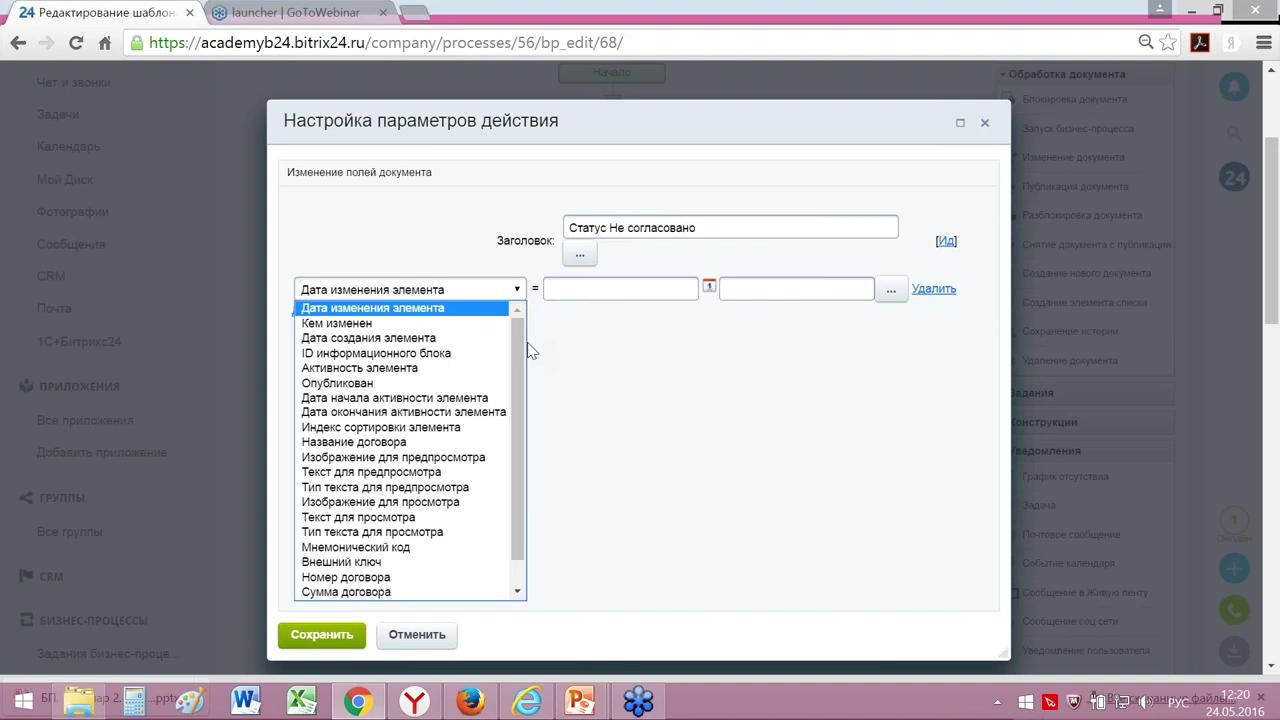
{"action": "scroll", "coordinate": [380, 580], "scroll_direction": "down", "scroll_amount": 1}
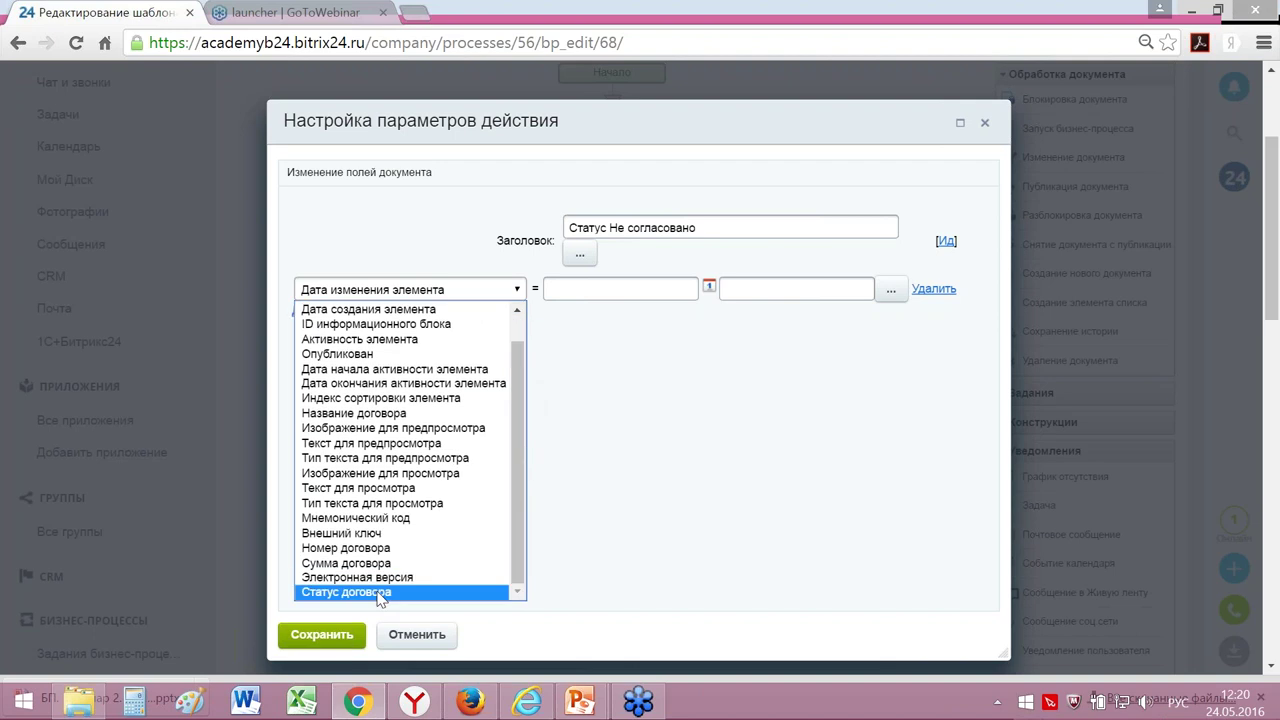
{"action": "left_click", "coordinate": [380, 594]}
{"action": "left_click", "coordinate": [630, 290]}
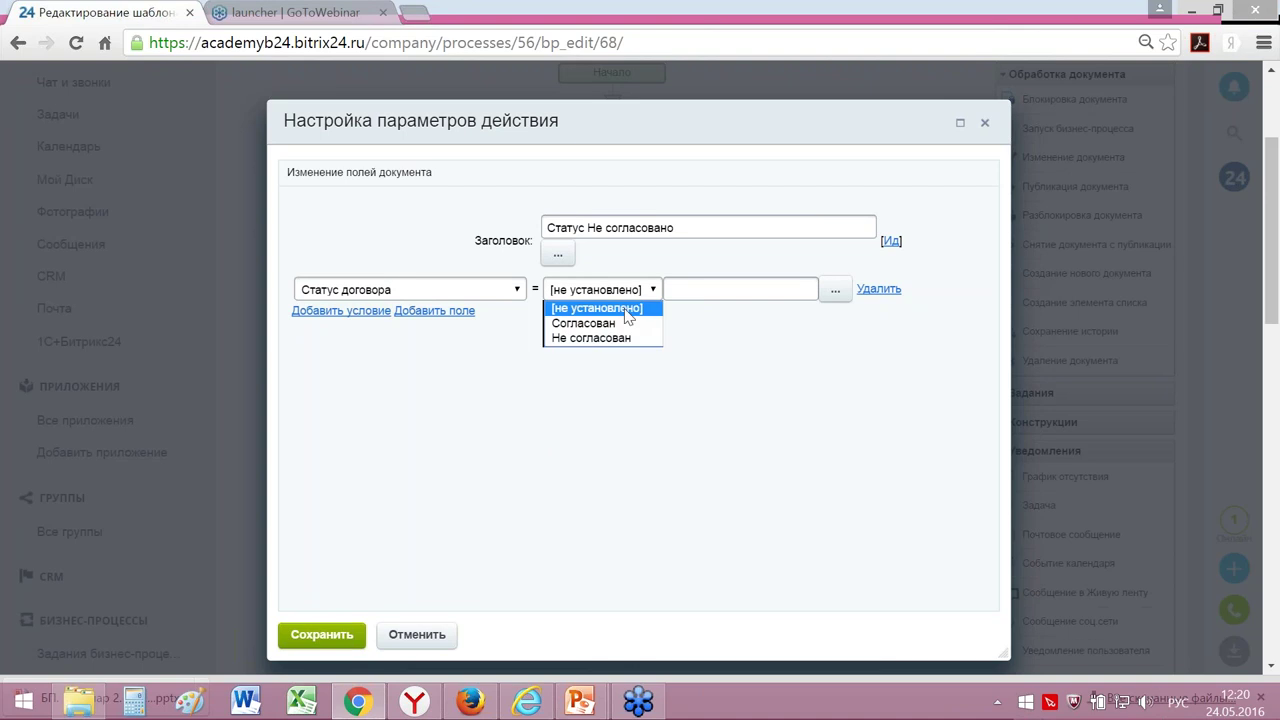
{"action": "left_click", "coordinate": [607, 341]}
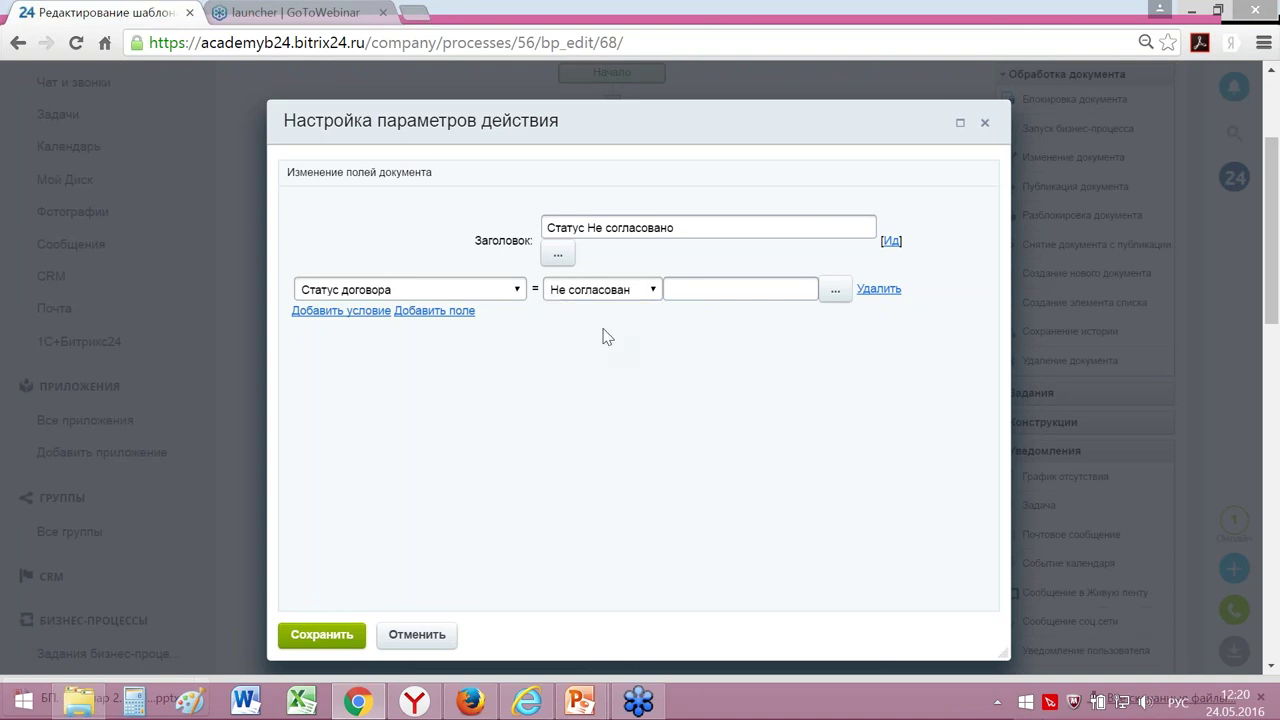
{"action": "left_click", "coordinate": [321, 634]}
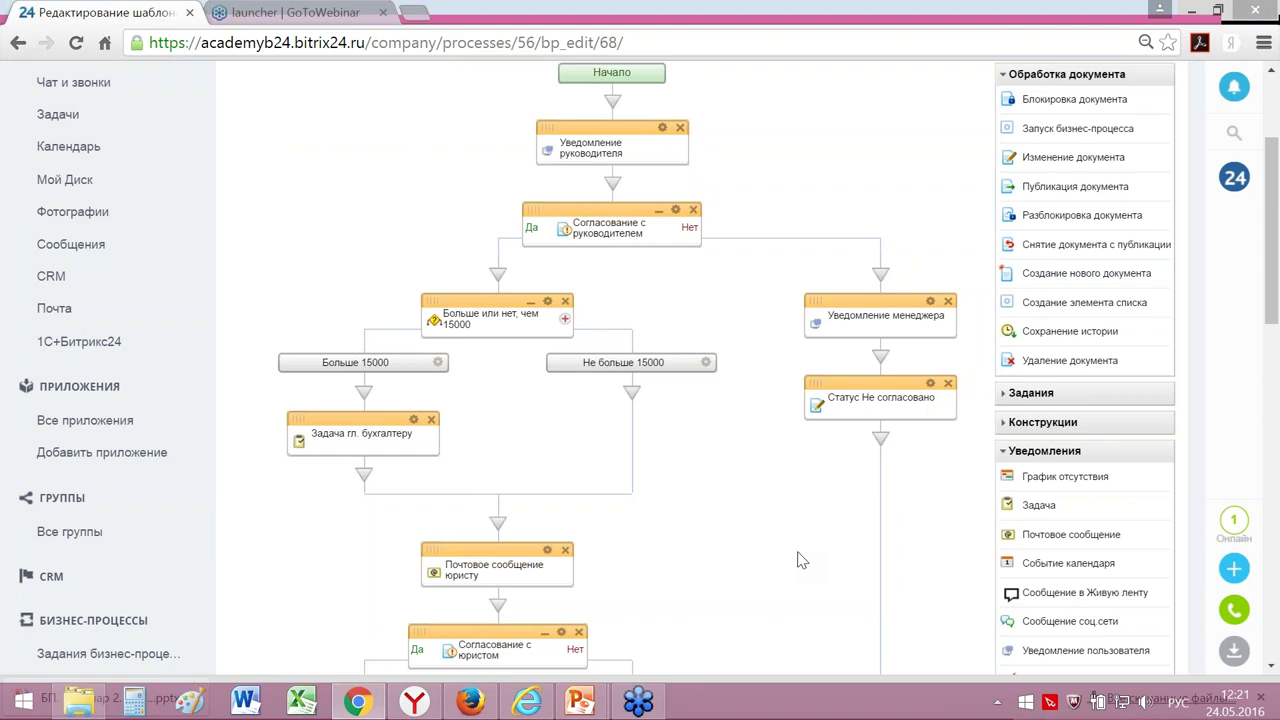
Step: Store the "Статус Не согласовано" action in "Мои действия" and insert a copy after "Уведомление менеджера" in the "Нет" branch of "Согласование с юристом"
{"action": "scroll", "coordinate": [800, 557], "scroll_direction": "down", "scroll_amount": 3}
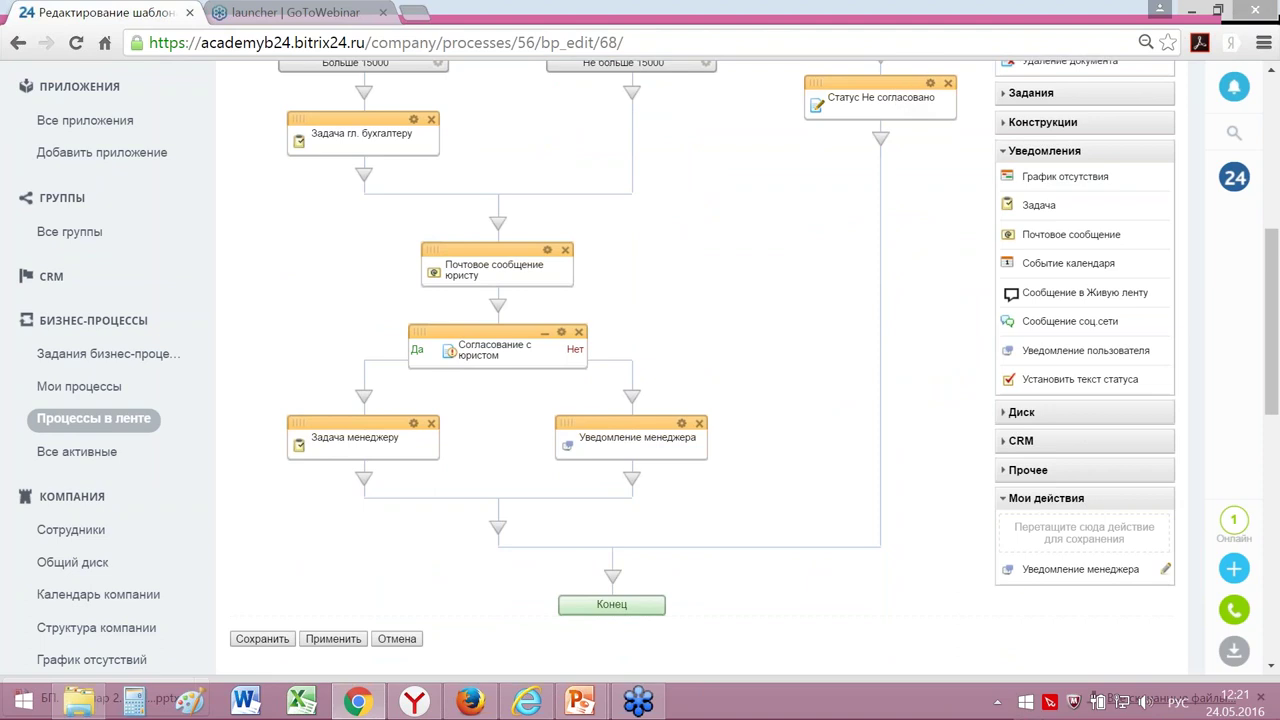
{"action": "left_click_drag", "start_coordinate": [870, 97], "coordinate": [1008, 636]}
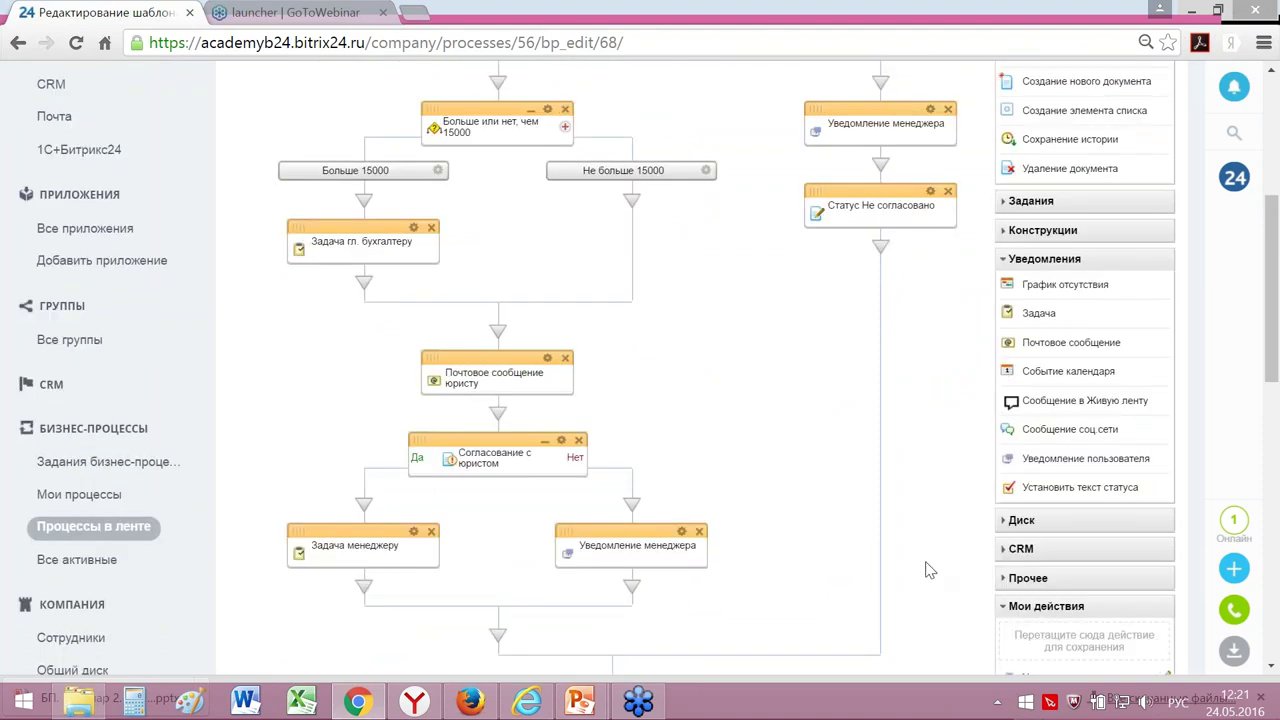
{"action": "scroll", "coordinate": [930, 568], "scroll_direction": "down", "scroll_amount": 2}
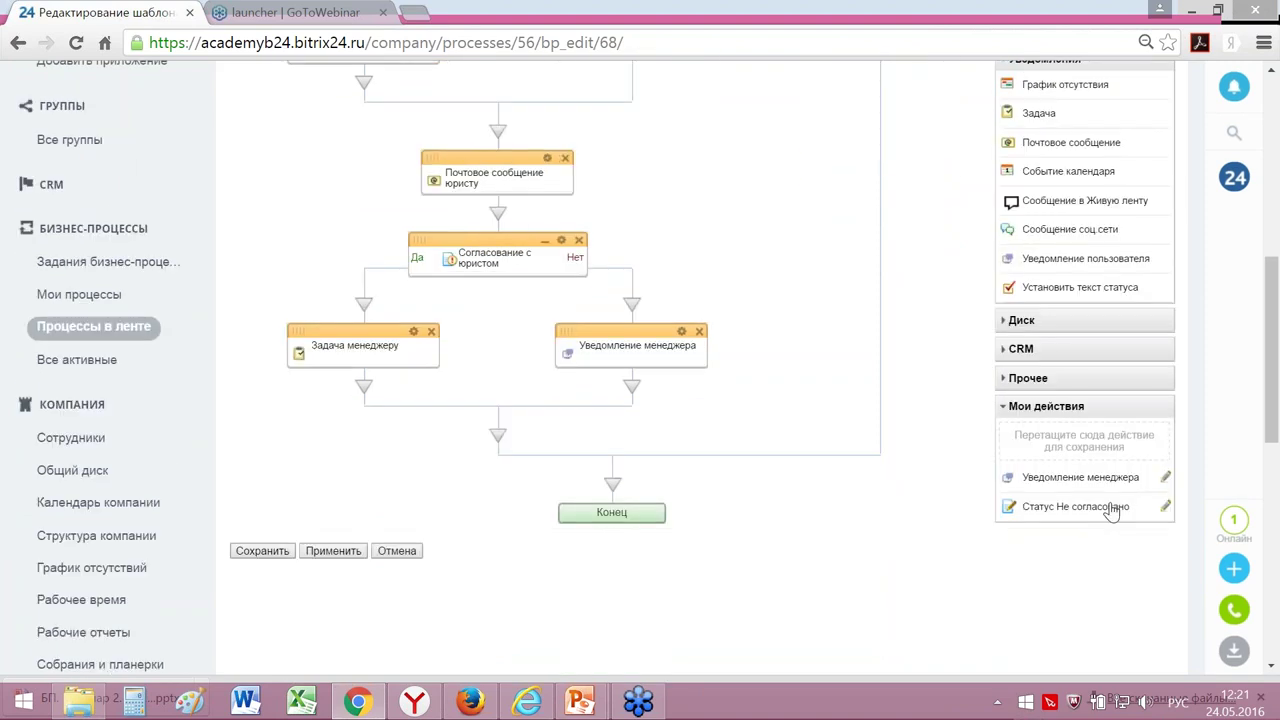
{"action": "left_click_drag", "start_coordinate": [1112, 511], "coordinate": [636, 385]}
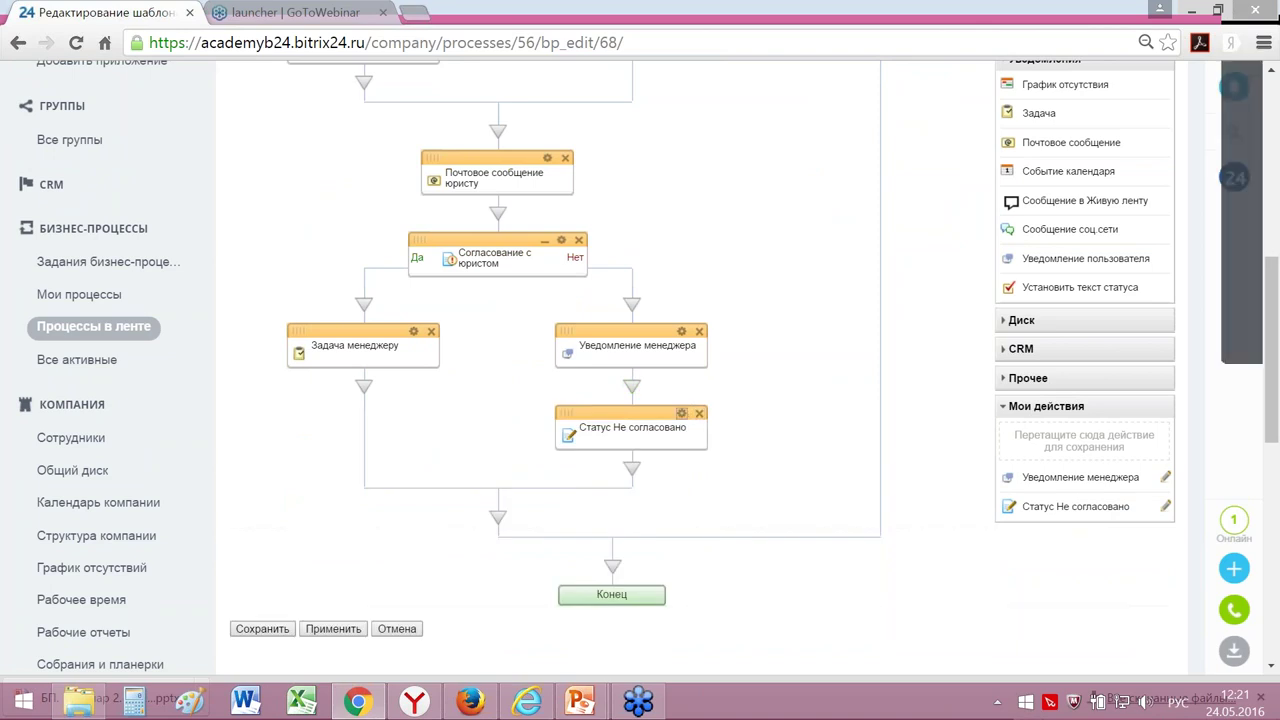
Step: Check and save the parameters of the copied "Статус Не согласовано" action, and insert another copy after "Задача менеджеру" in the "Да" branch of "Согласование с юристом"
{"action": "left_click", "coordinate": [681, 413]}
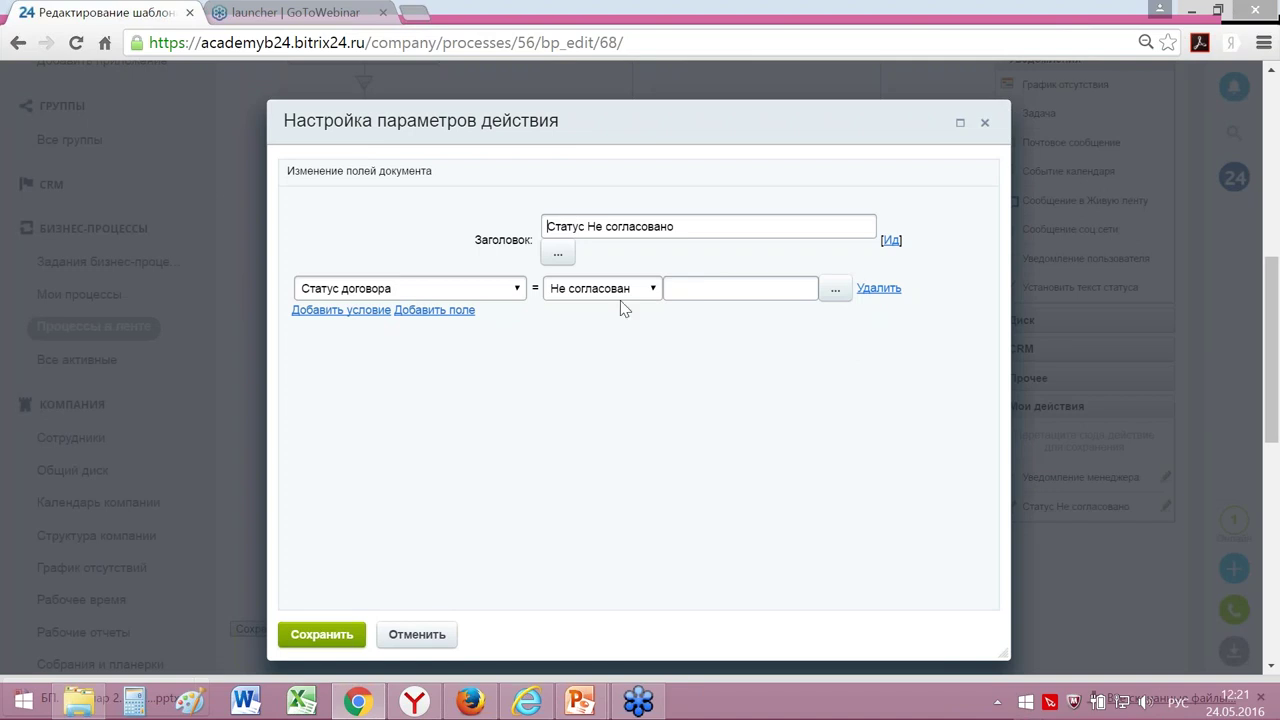
{"action": "left_click", "coordinate": [310, 636]}
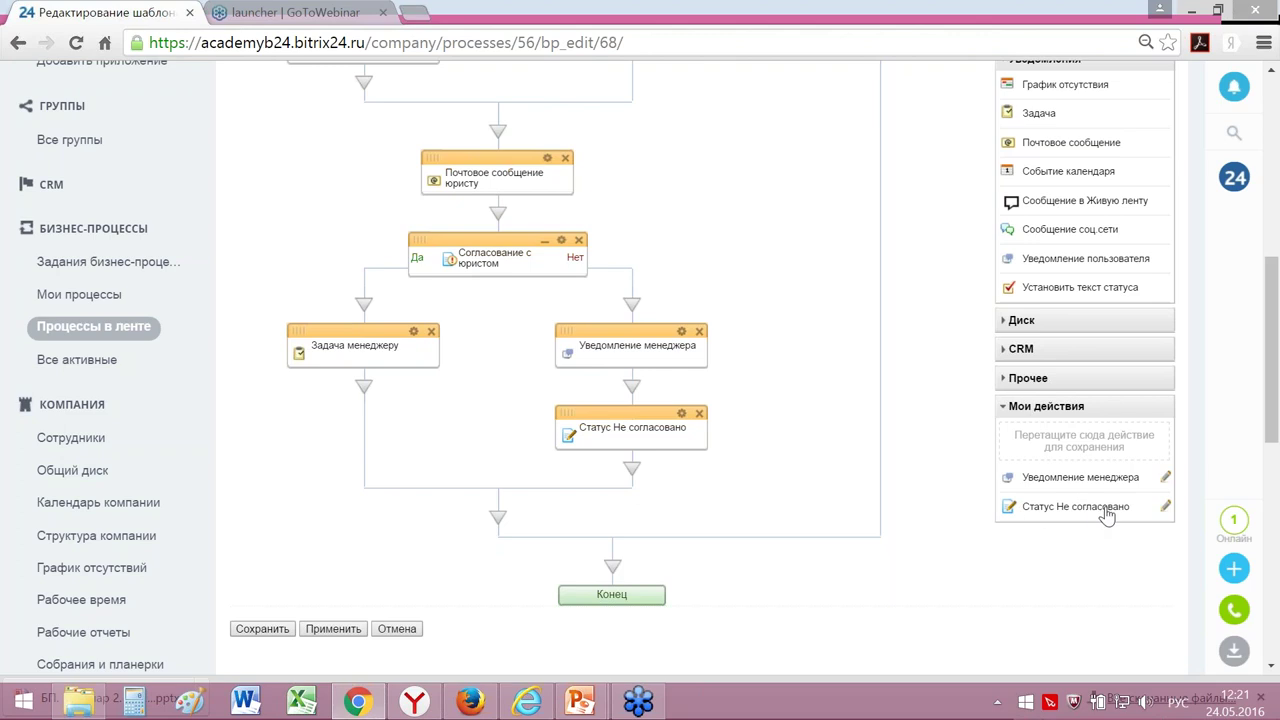
{"action": "left_click_drag", "start_coordinate": [1113, 512], "coordinate": [364, 386]}
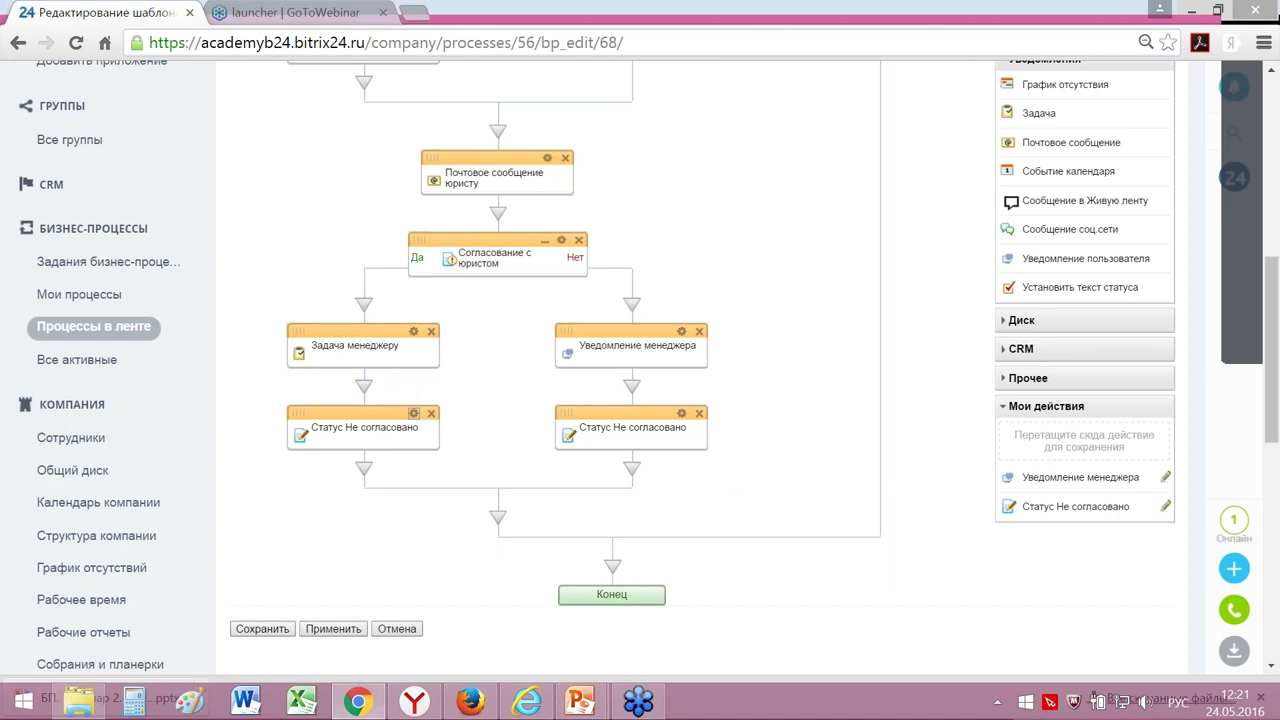
Step: Retitle the copy in the "Да" branch "Статус Согласовано", switch its "Статус договора" value to the approved option, and save its parameters
{"action": "left_click", "coordinate": [413, 413]}
{"action": "double_click", "coordinate": [596, 228]}
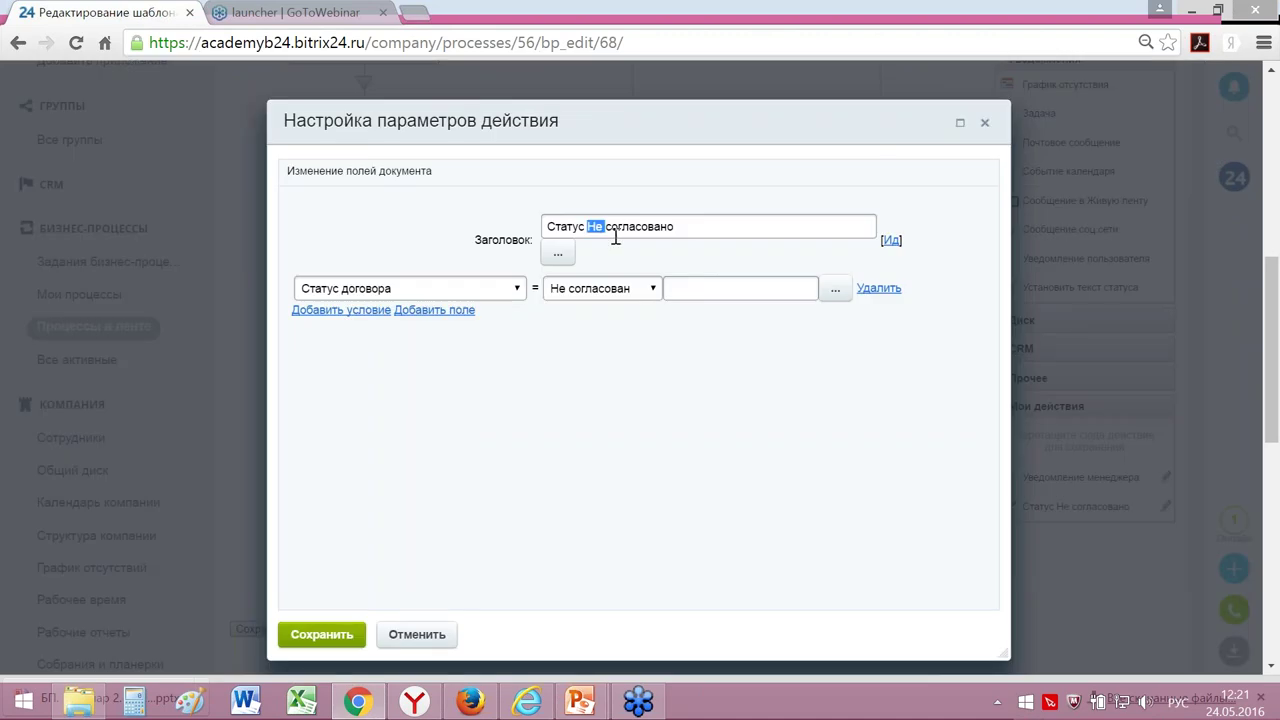
{"action": "key", "text": "BackSpace"}
{"action": "key", "text": "Delete"}
{"action": "type", "text": "С"}
{"action": "left_click", "coordinate": [593, 290]}
{"action": "left_click", "coordinate": [600, 323]}
{"action": "left_click", "coordinate": [347, 640]}
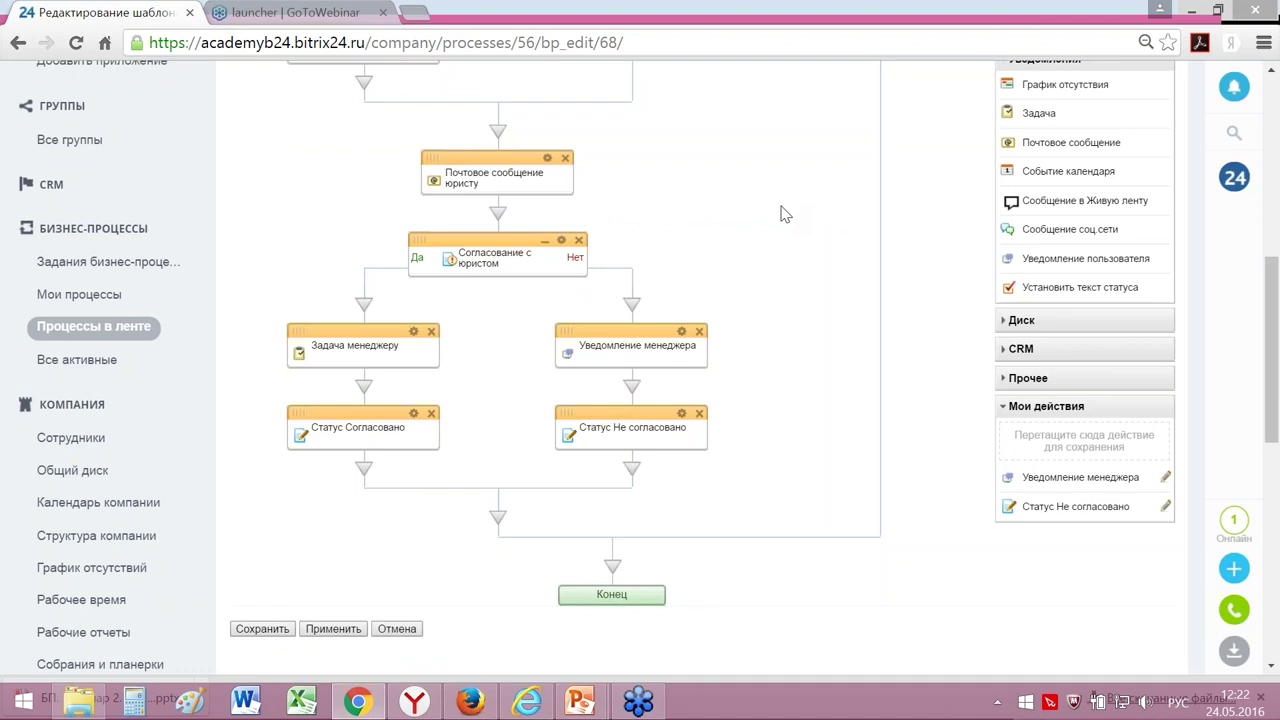
Step: Save the edited contract business process template
{"action": "scroll", "coordinate": [785, 214], "scroll_direction": "up", "scroll_amount": 2}
{"action": "scroll", "coordinate": [785, 214], "scroll_direction": "down", "scroll_amount": 3}
{"action": "left_click", "coordinate": [270, 532]}
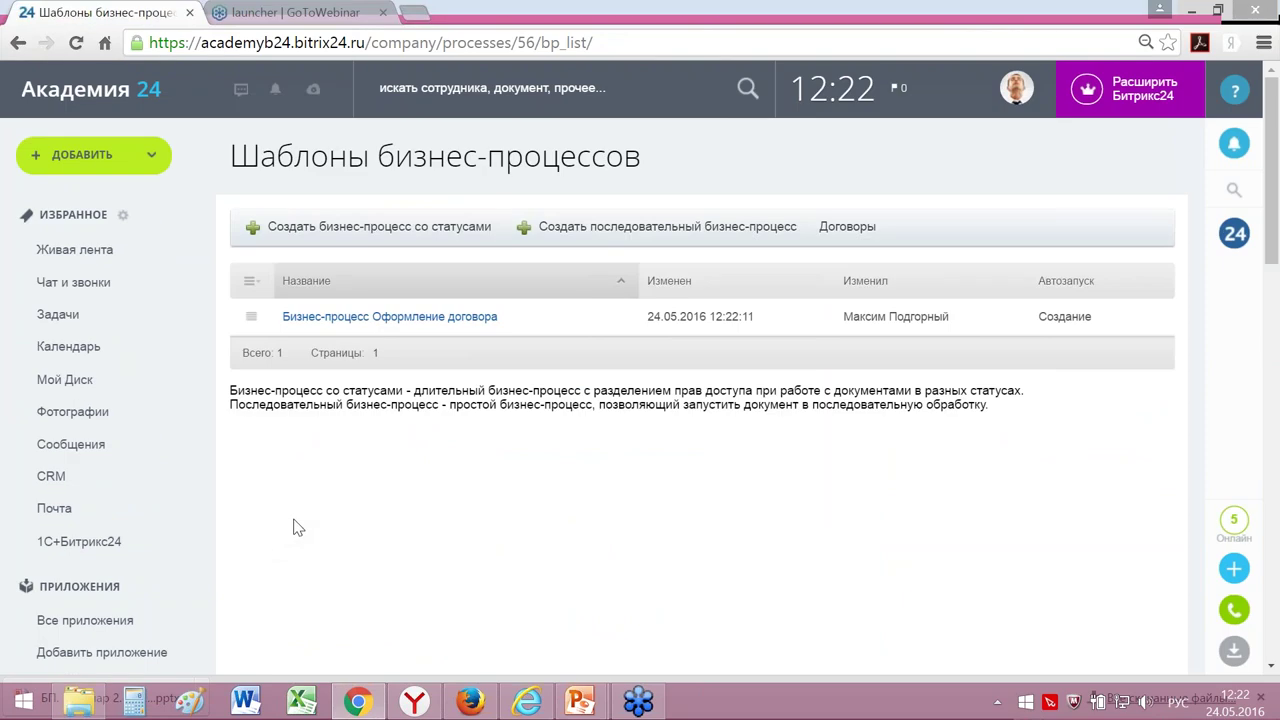
Step: Switch to the manager's session in Internet Explorer and start a new "Оформление договора" process from the live feed
{"action": "left_click", "coordinate": [533, 707]}
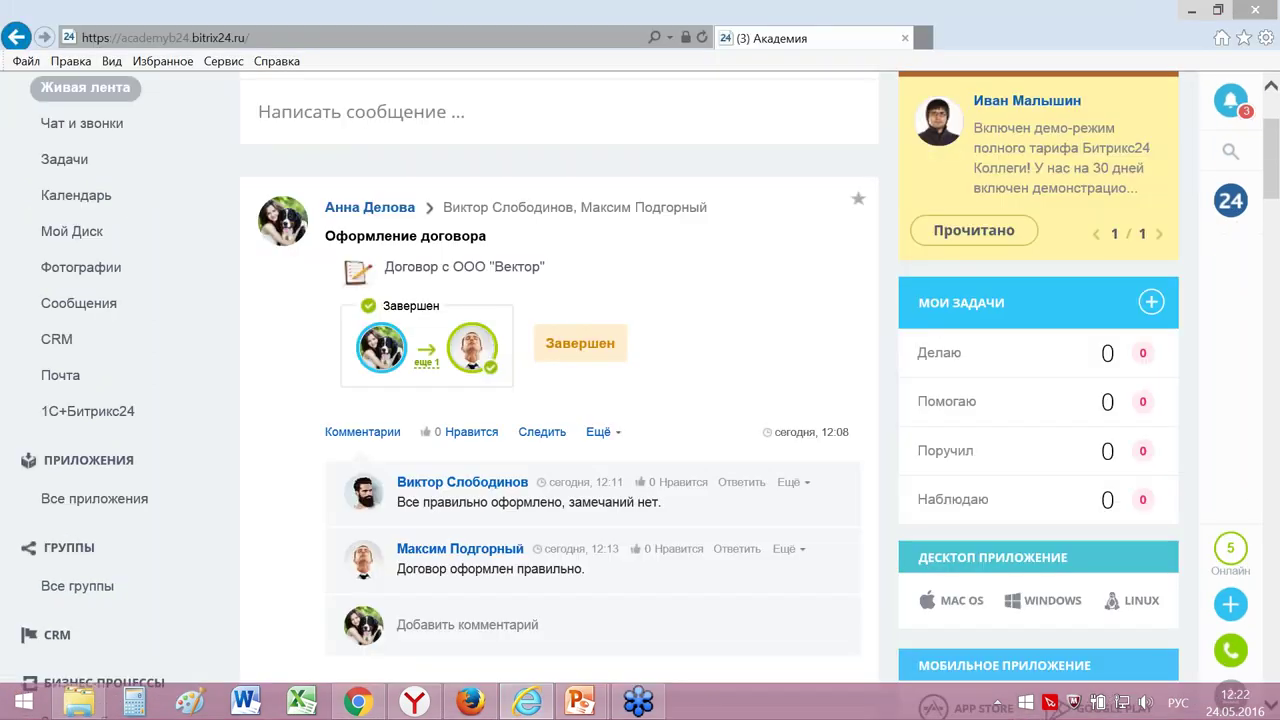
{"action": "scroll", "coordinate": [580, 330], "scroll_direction": "up", "scroll_amount": 3}
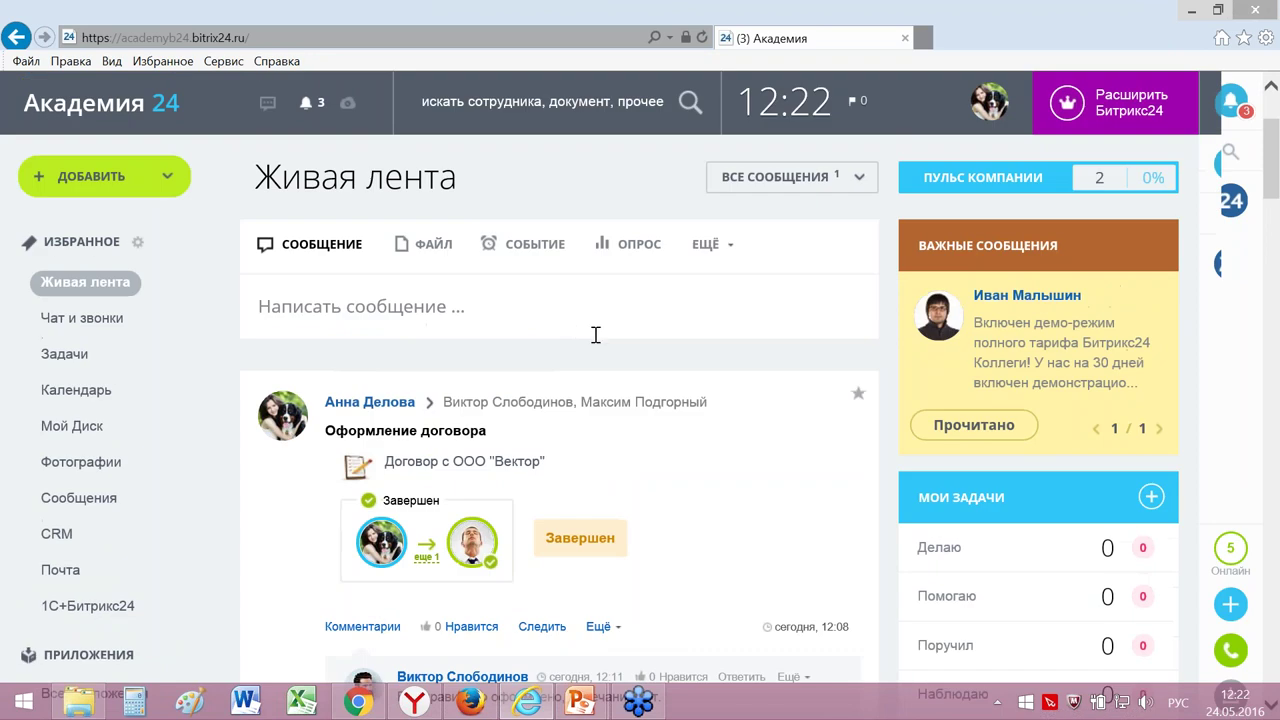
{"action": "left_click", "coordinate": [705, 248]}
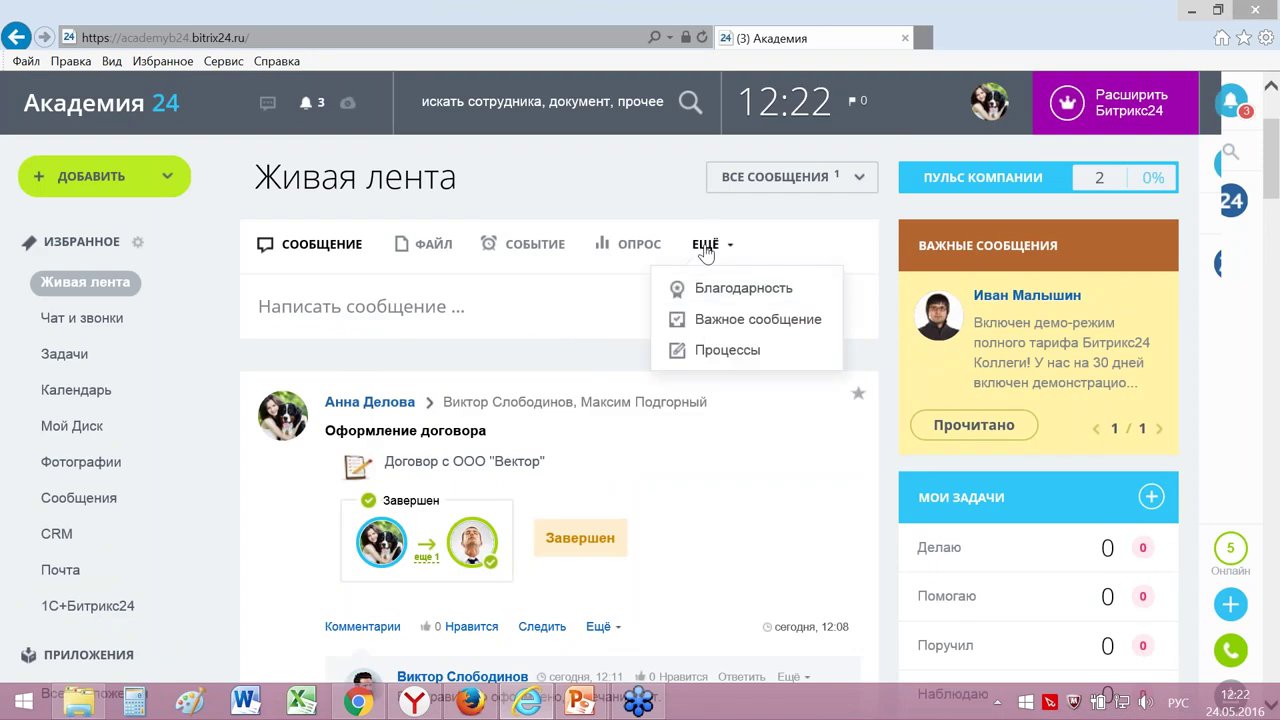
{"action": "left_click", "coordinate": [720, 352]}
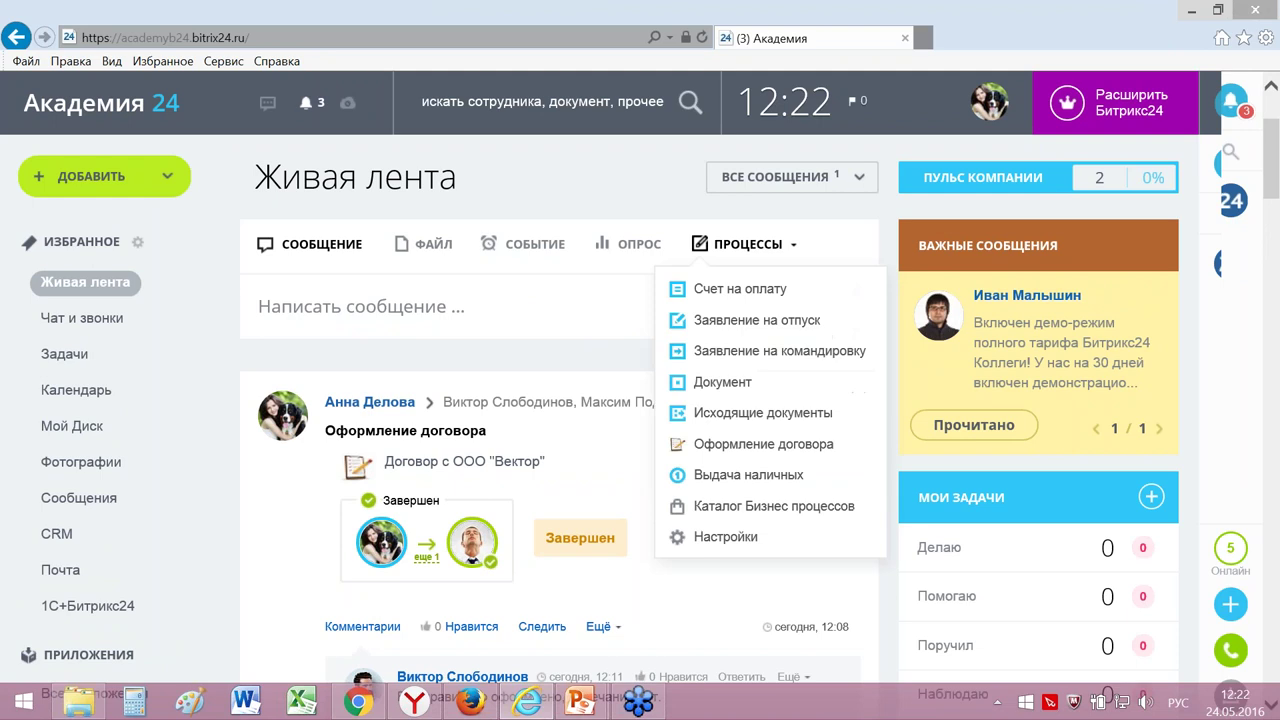
{"action": "left_click", "coordinate": [727, 446]}
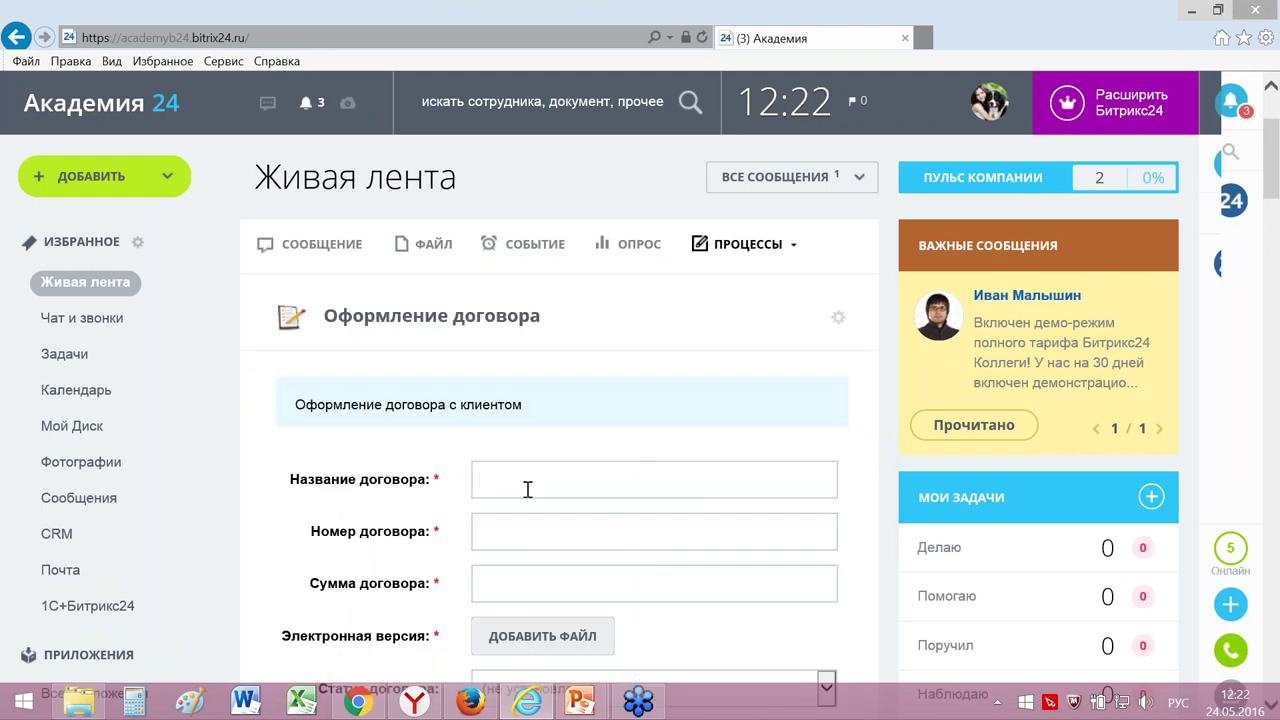
Step: Fill in the contract name Договор с ООО "Север", the contract number 102/1 and the contract sum 50000
{"action": "type", "text": "Д"}
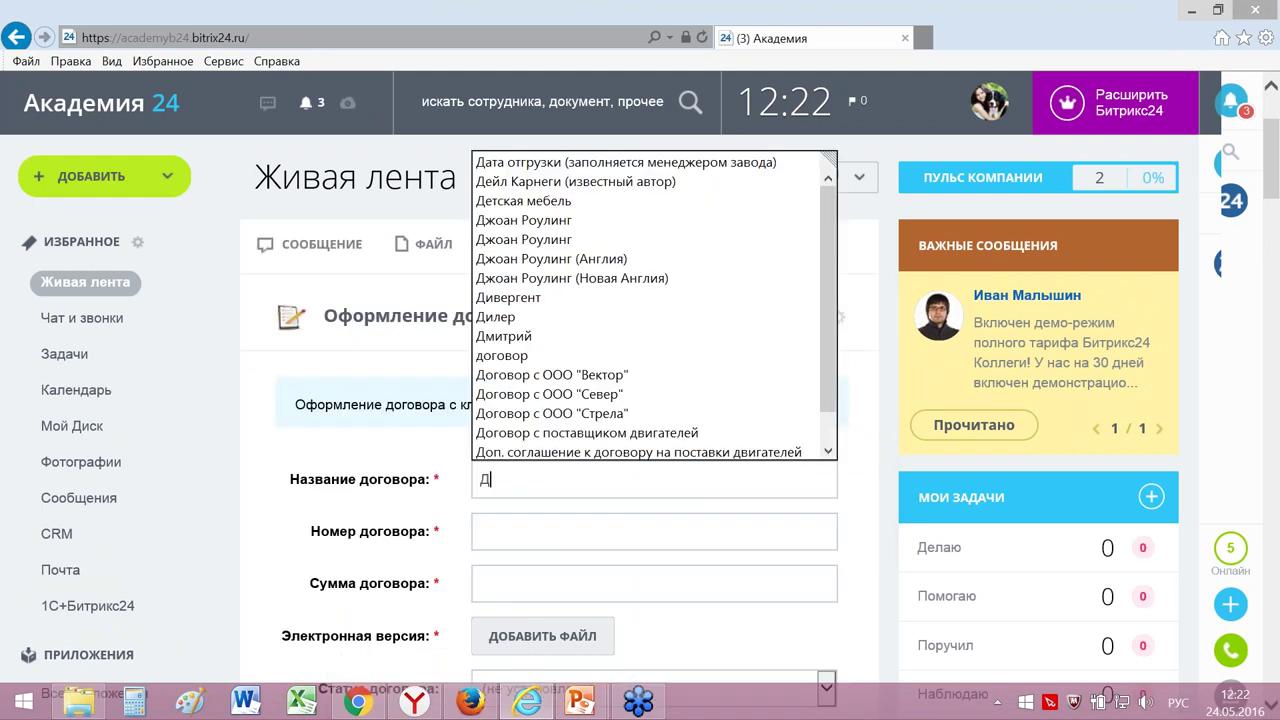
{"action": "left_click", "coordinate": [537, 356]}
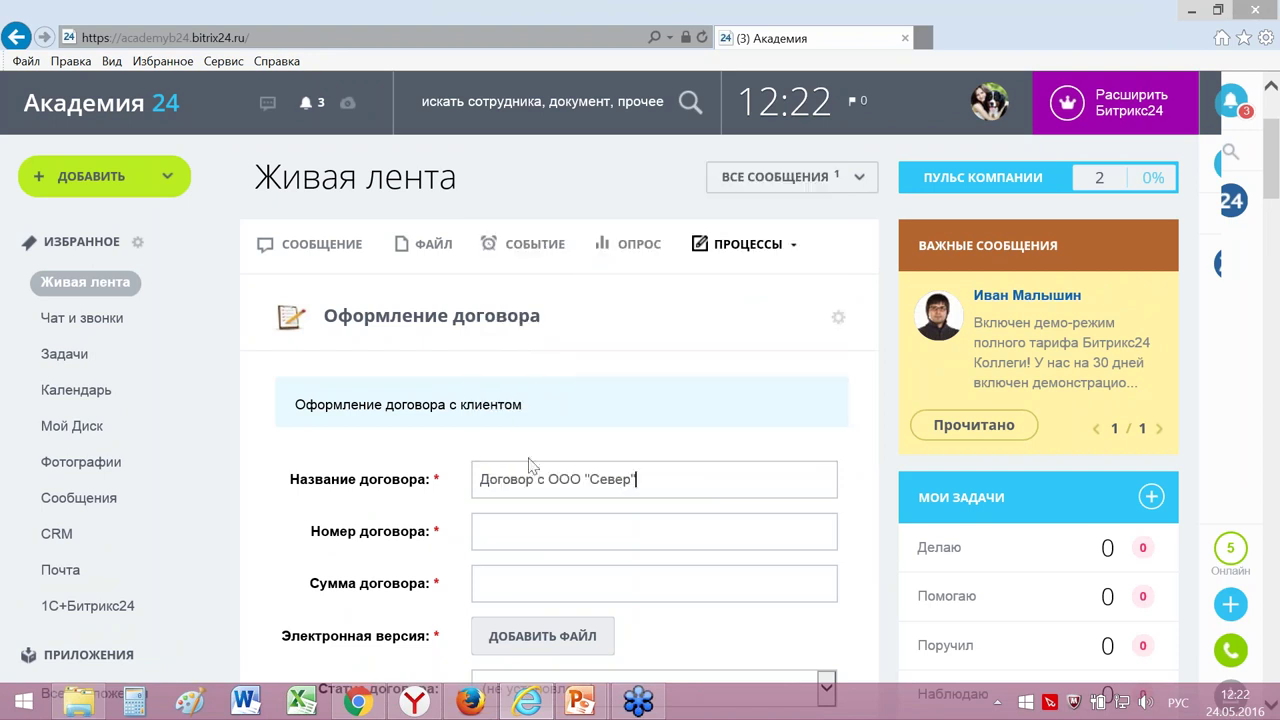
{"action": "left_click", "coordinate": [530, 527]}
{"action": "type", "text": "102/1"}
{"action": "scroll", "coordinate": [611, 395], "scroll_direction": "down", "scroll_amount": 1}
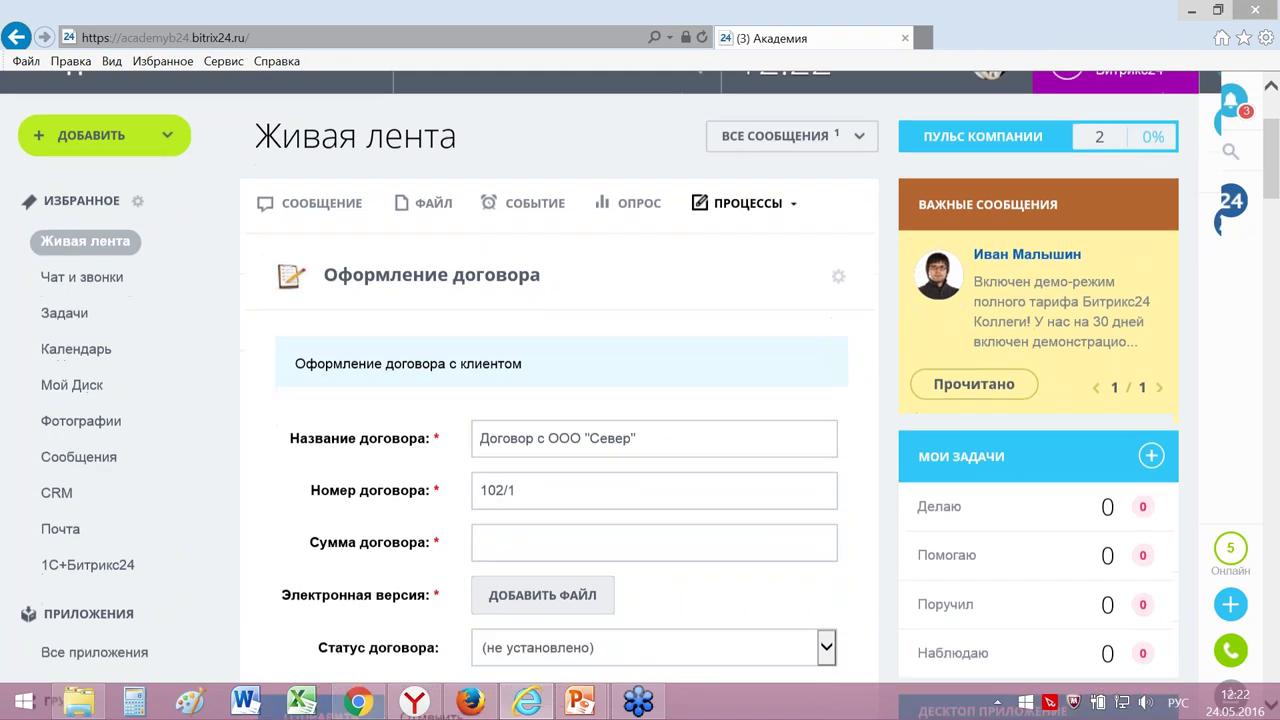
{"action": "left_click", "coordinate": [540, 542]}
{"action": "type", "text": "50000"}
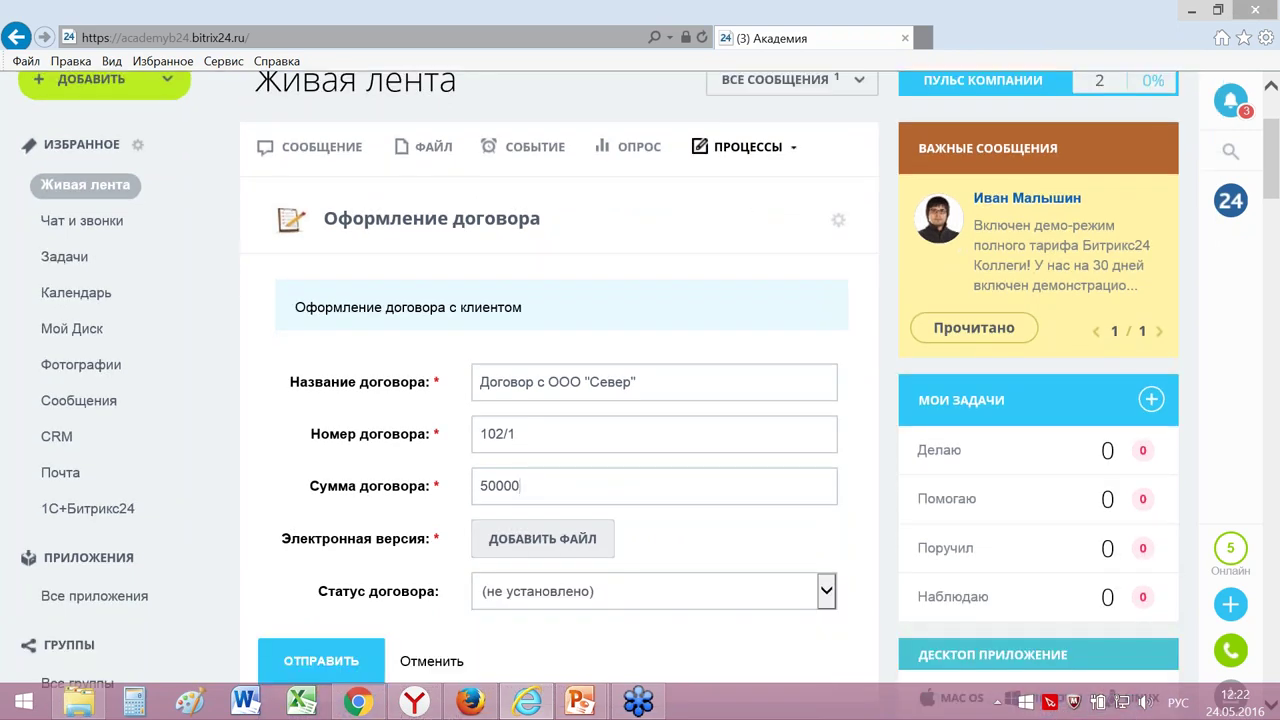
Step: Attach Договор.docx as the contract's electronic version and submit the process form
{"action": "left_click", "coordinate": [540, 540]}
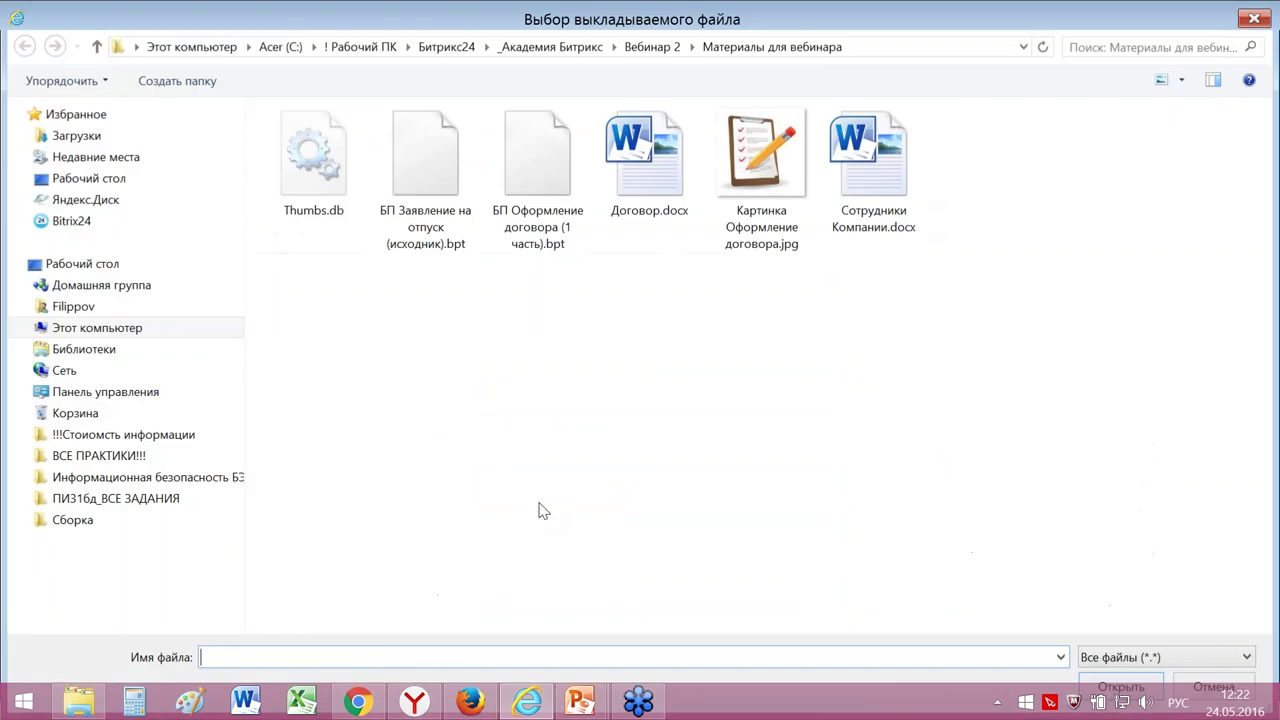
{"action": "double_click", "coordinate": [646, 165]}
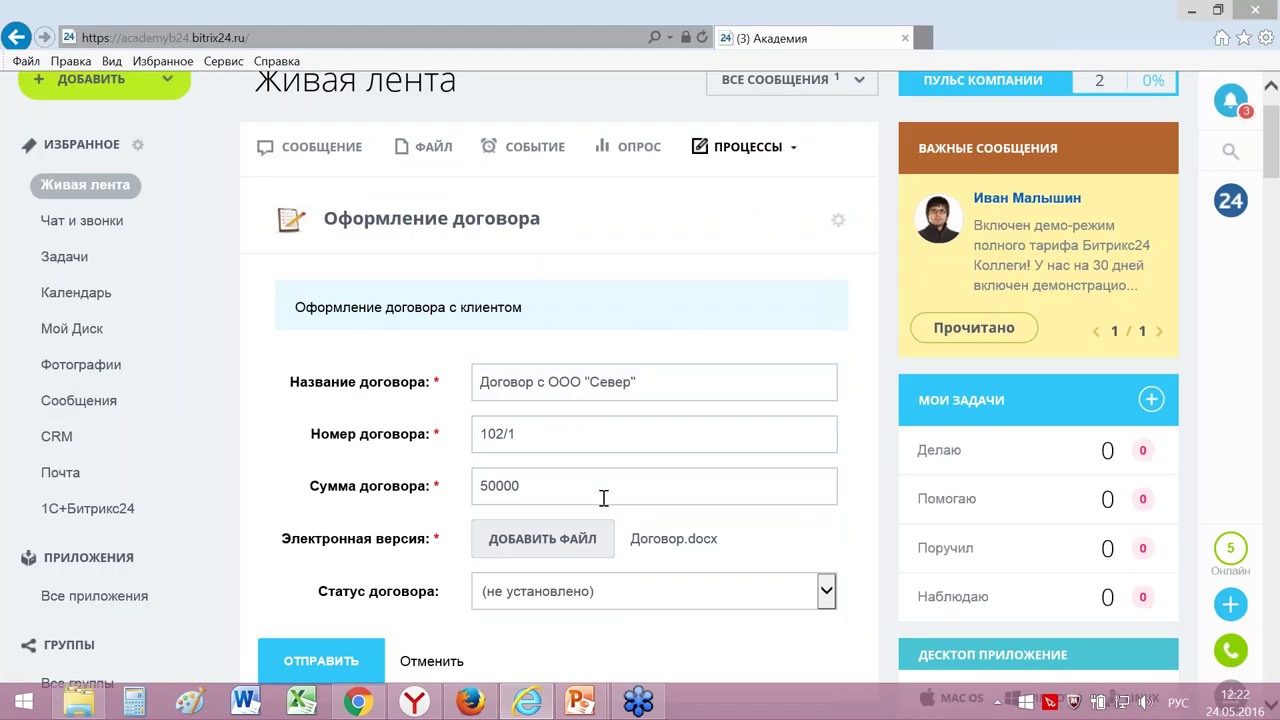
{"action": "scroll", "coordinate": [604, 497], "scroll_direction": "down", "scroll_amount": 3}
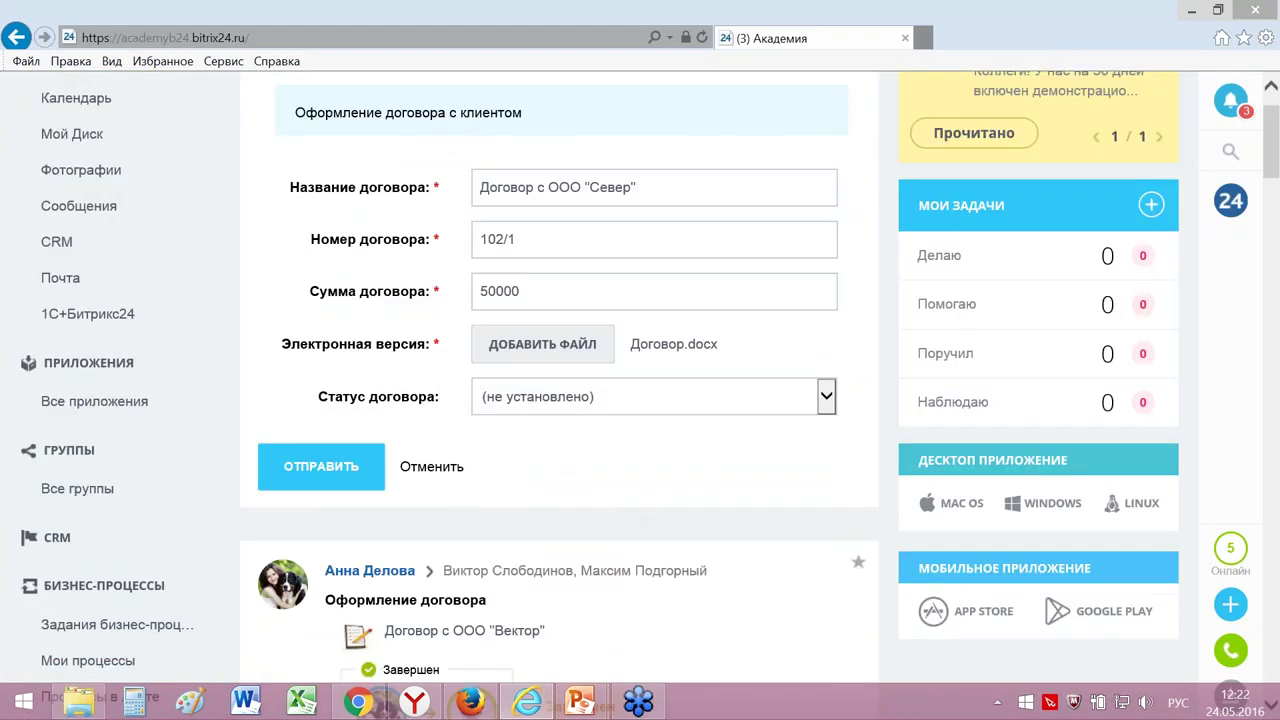
{"action": "left_click", "coordinate": [353, 478]}
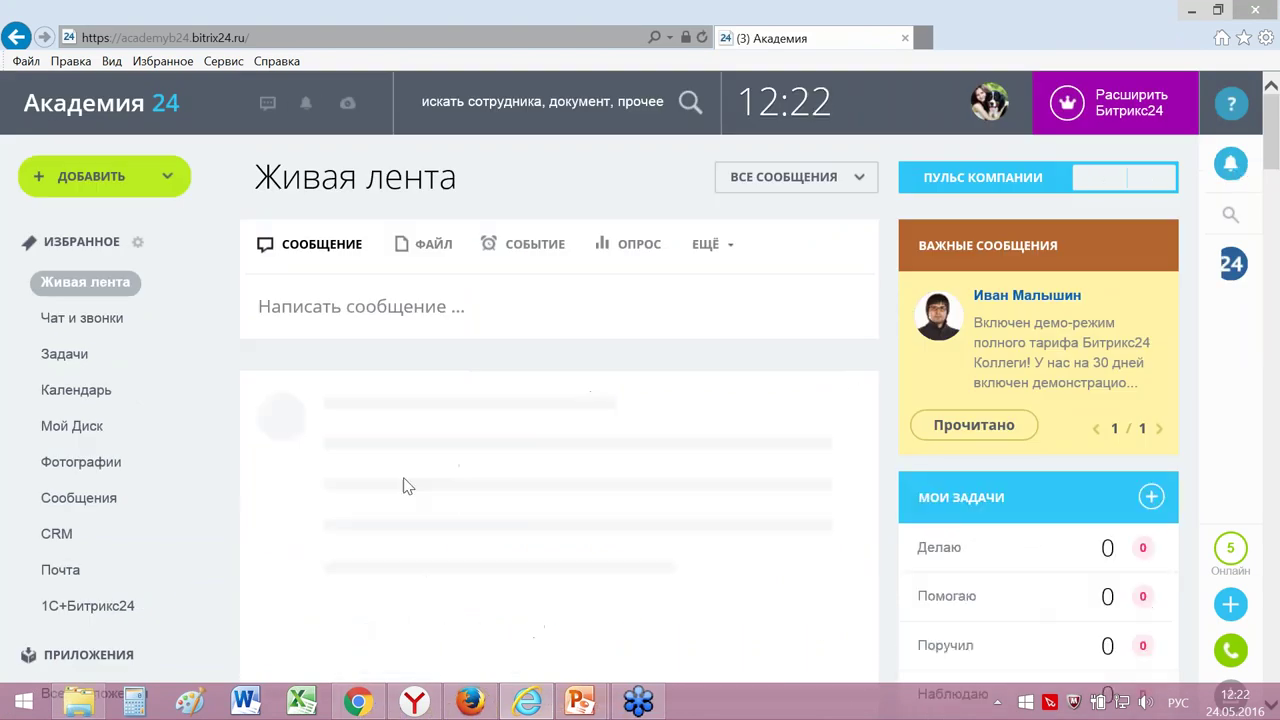
Step: Switch to the approver's session in Firefox, open the live feed and reject the contract with ООО "Север" as "Не согласовано"
{"action": "mouse_move", "coordinate": [474, 703]}
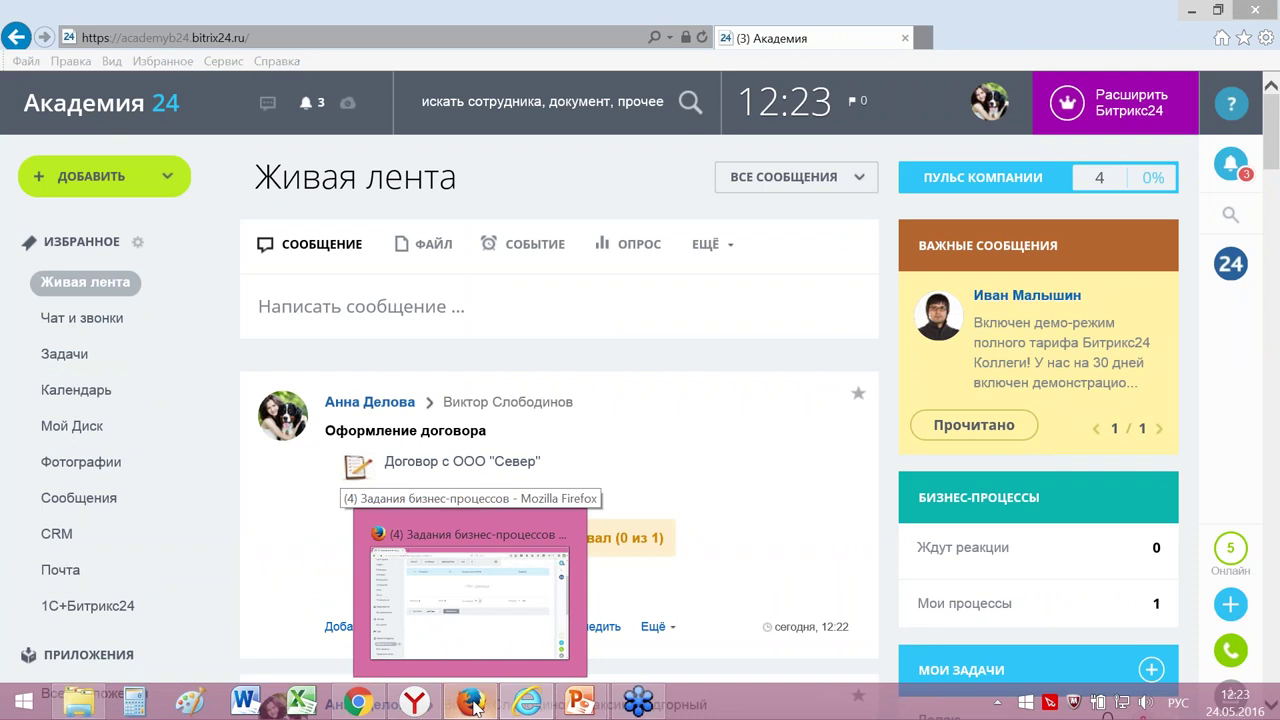
{"action": "left_click", "coordinate": [474, 703]}
{"action": "scroll", "coordinate": [578, 560], "scroll_direction": "up", "scroll_amount": 3}
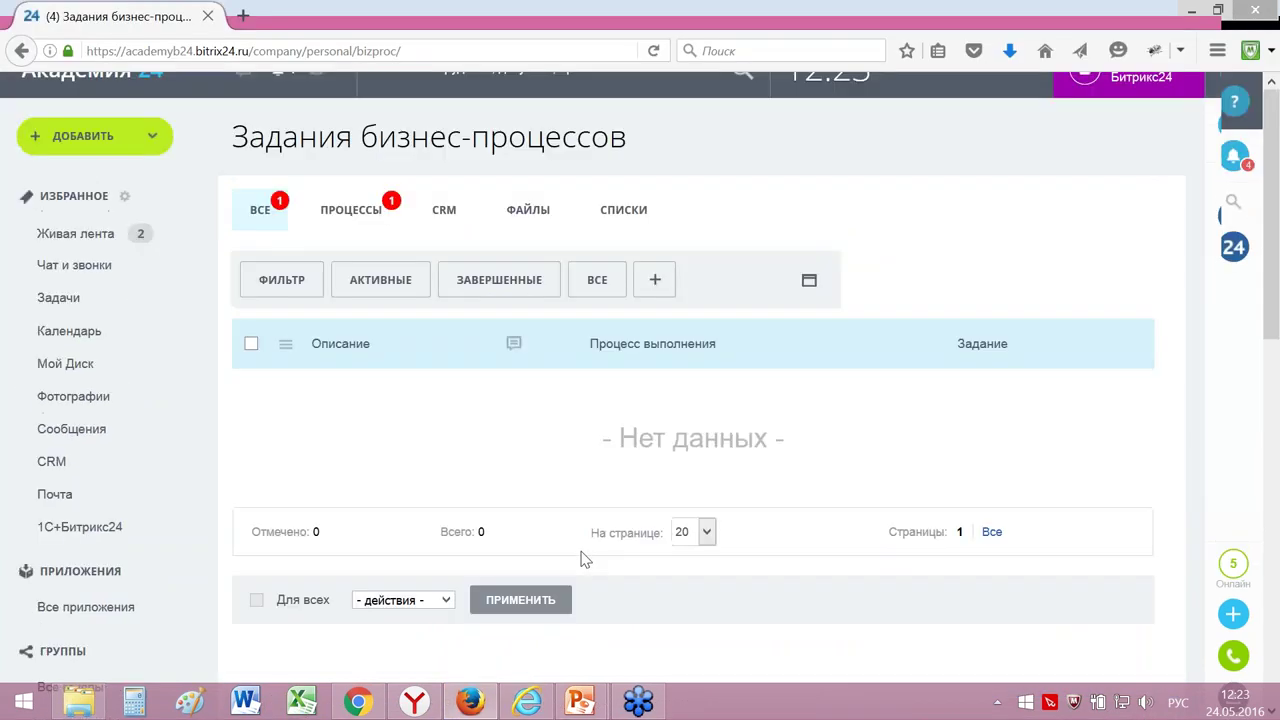
{"action": "left_click", "coordinate": [57, 268]}
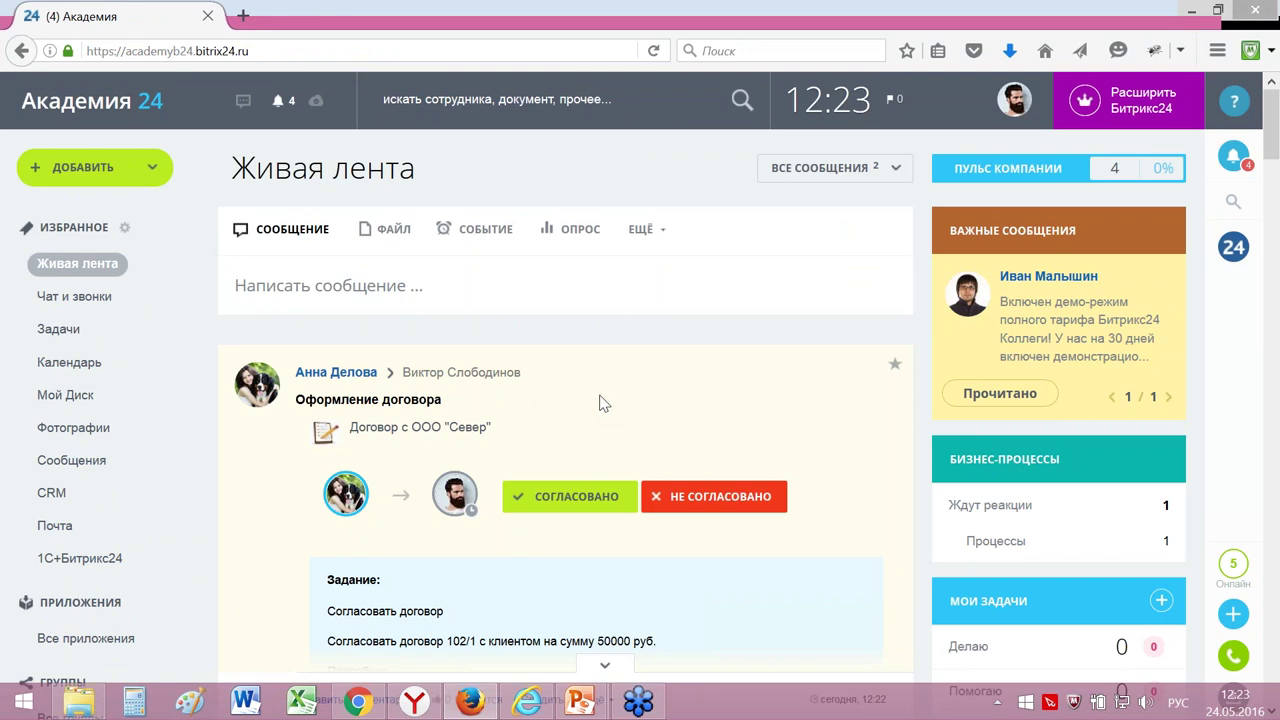
{"action": "left_click", "coordinate": [725, 498]}
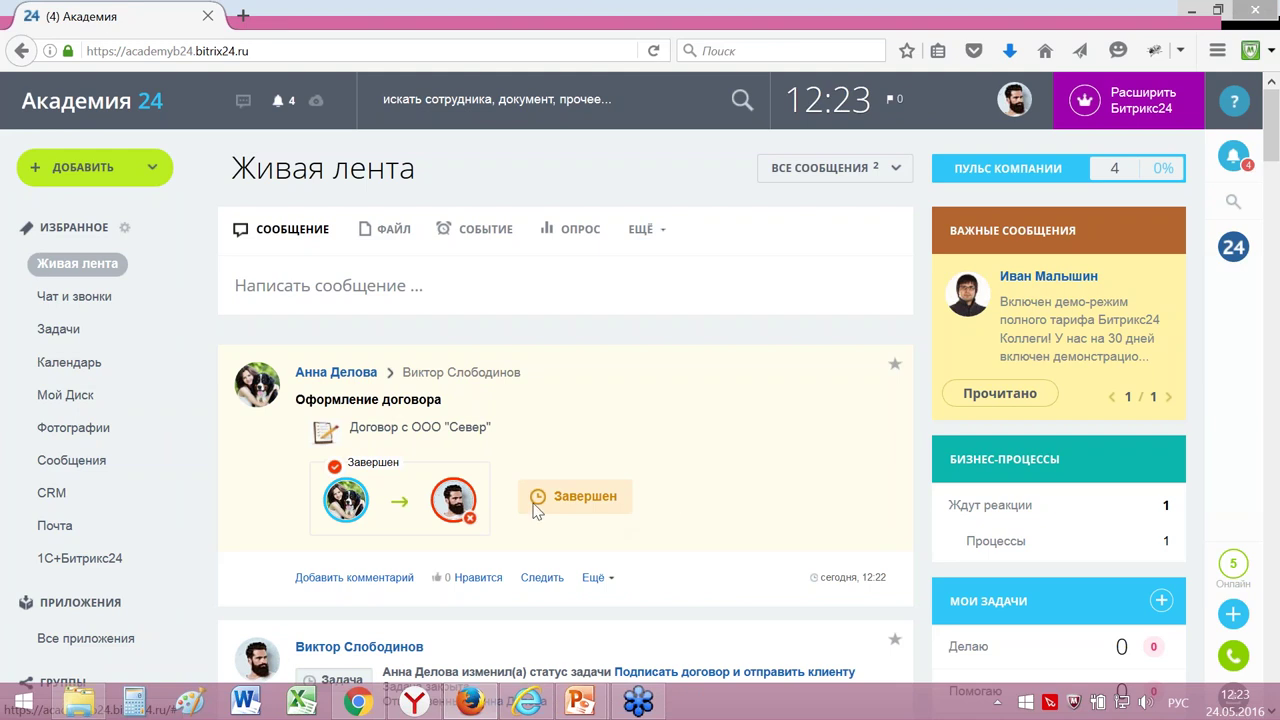
Step: Return to the manager's session in Internet Explorer, read the newest notification about the contract, and close the notifications
{"action": "left_click", "coordinate": [527, 701]}
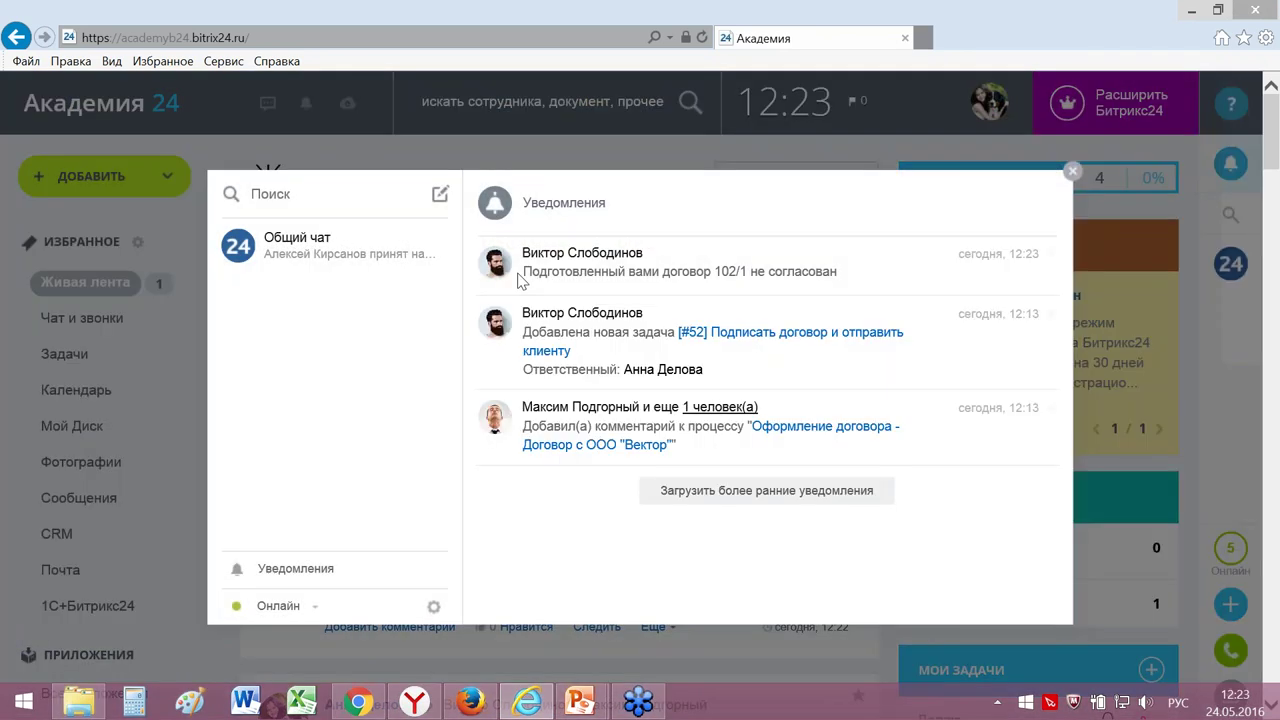
{"action": "left_click_drag", "start_coordinate": [527, 267], "coordinate": [841, 267]}
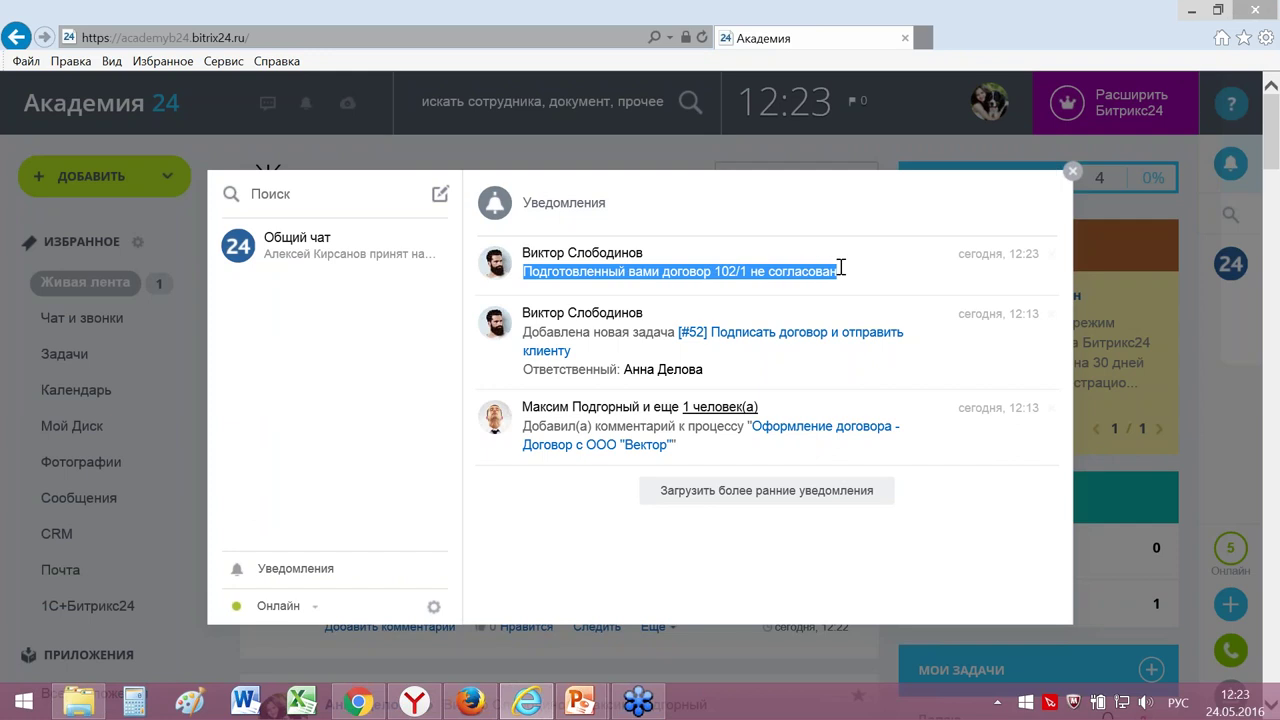
{"action": "left_click", "coordinate": [1072, 171]}
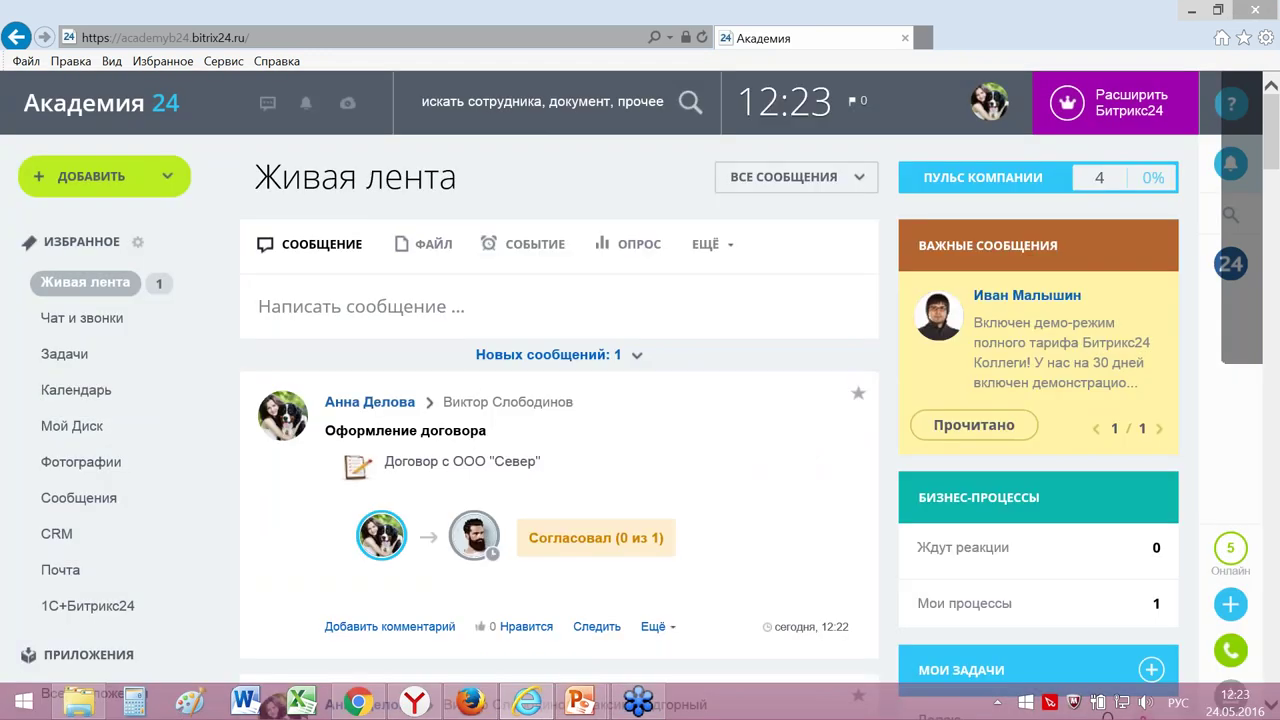
Step: Switch to the Chrome session and open the element list of the "Оформление договора" process from "Процессы в ленте"
{"action": "left_click", "coordinate": [358, 703]}
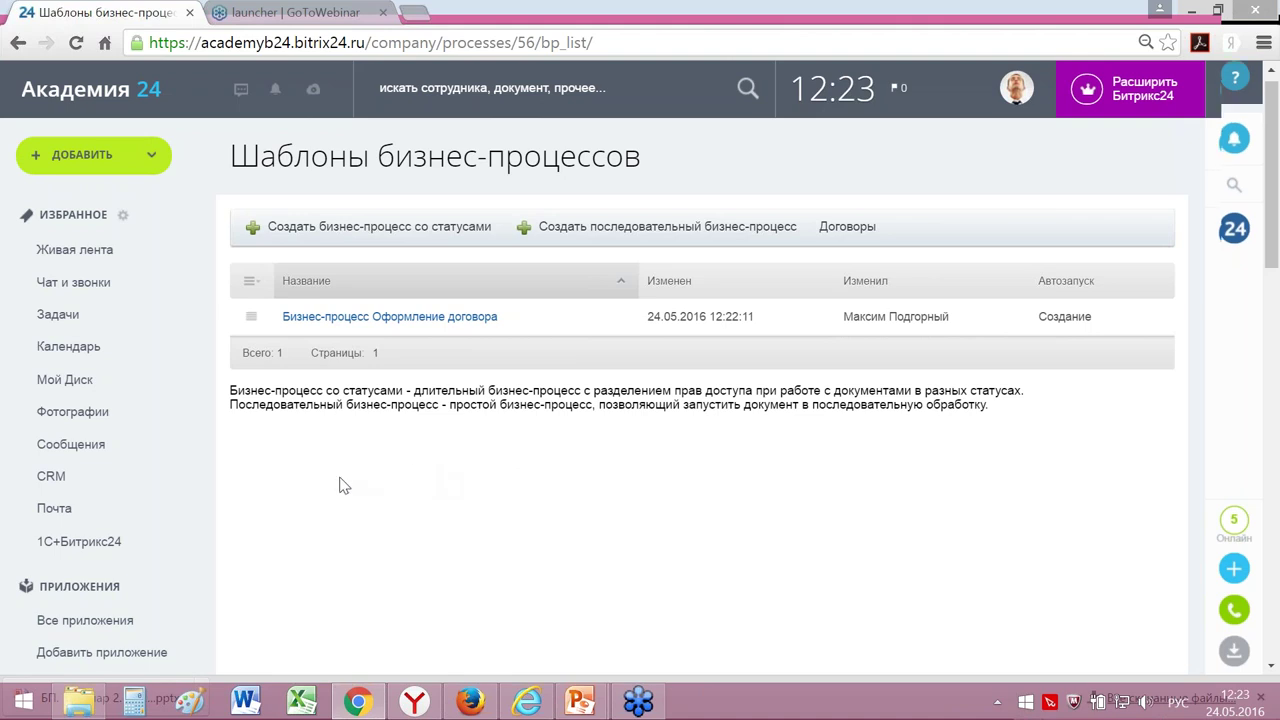
{"action": "scroll", "coordinate": [342, 484], "scroll_direction": "down", "scroll_amount": 1}
{"action": "scroll", "coordinate": [342, 486], "scroll_direction": "down", "scroll_amount": 3}
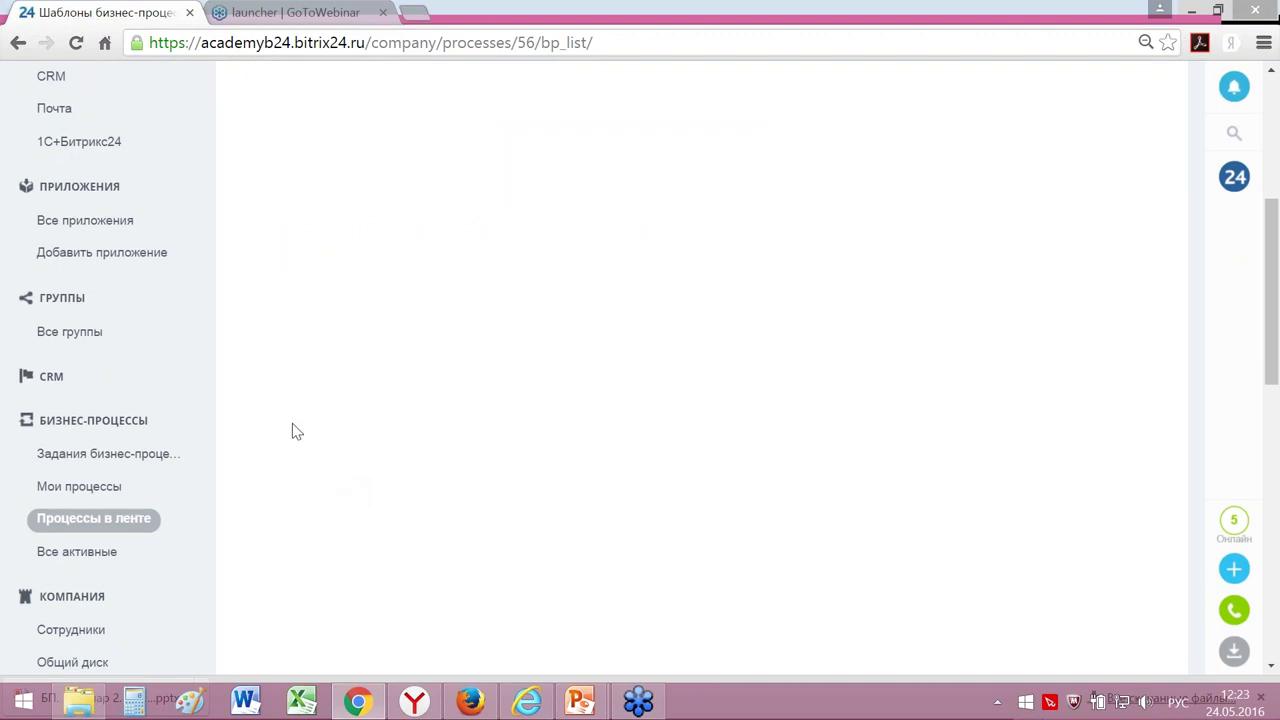
{"action": "scroll", "coordinate": [296, 436], "scroll_direction": "down", "scroll_amount": 1}
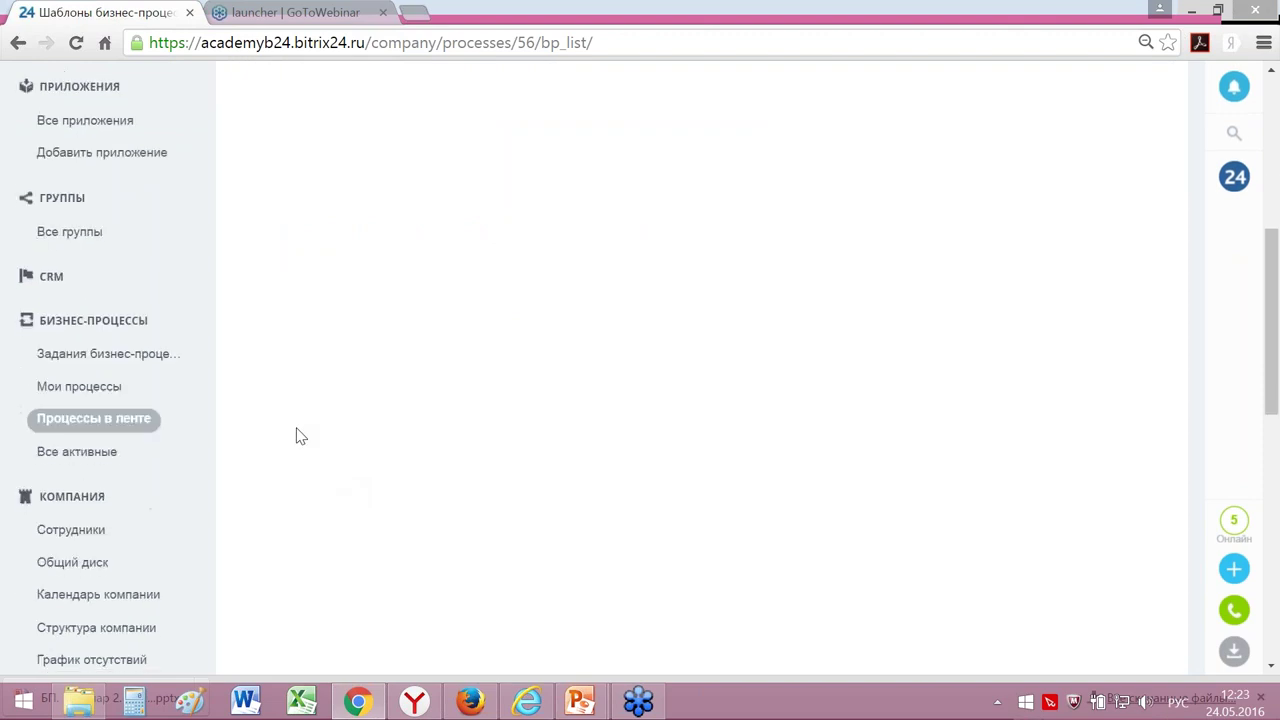
{"action": "left_click", "coordinate": [91, 425]}
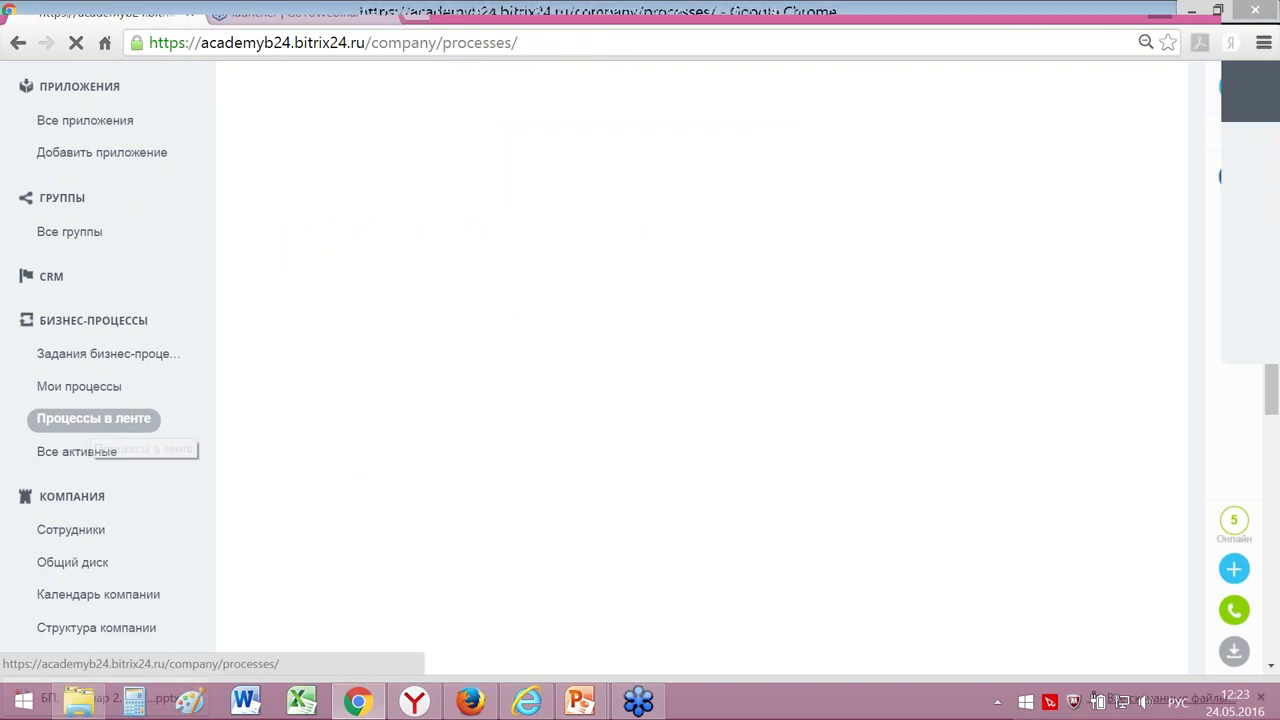
{"action": "left_click", "coordinate": [845, 378]}
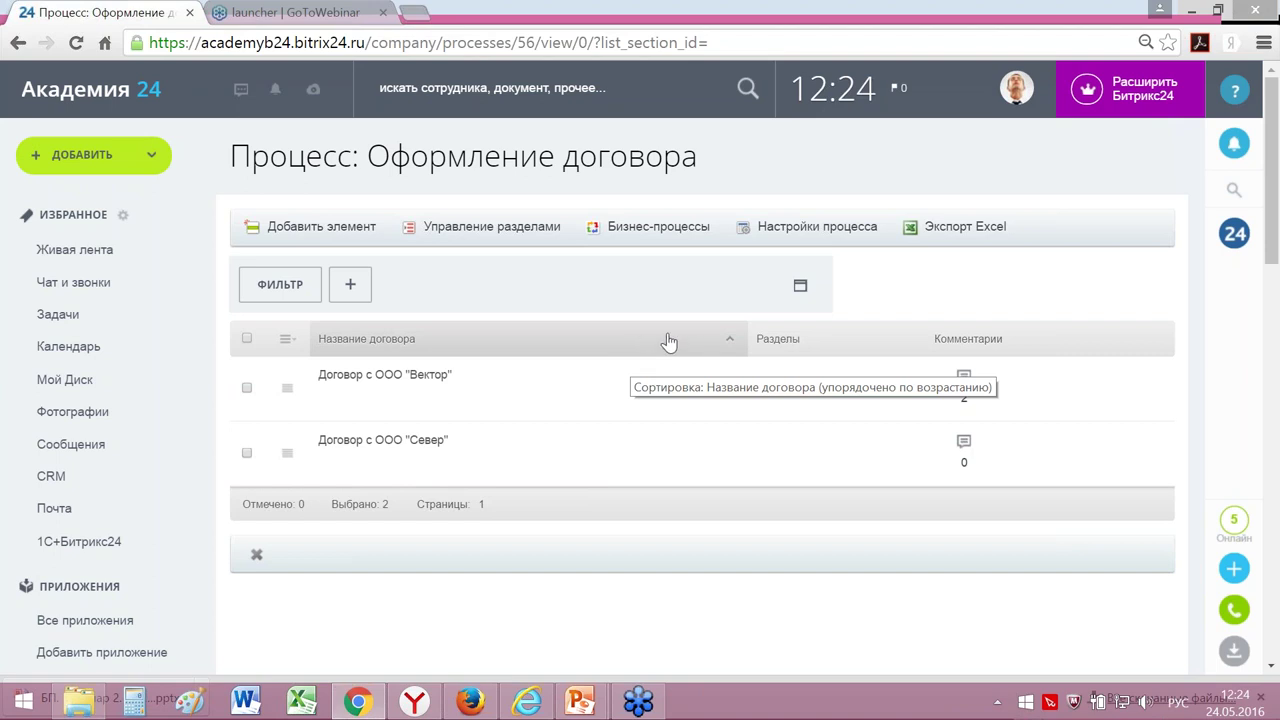
Step: Open the contract list's view settings and remove "Разделы" from the selected columns
{"action": "right_click", "coordinate": [603, 345]}
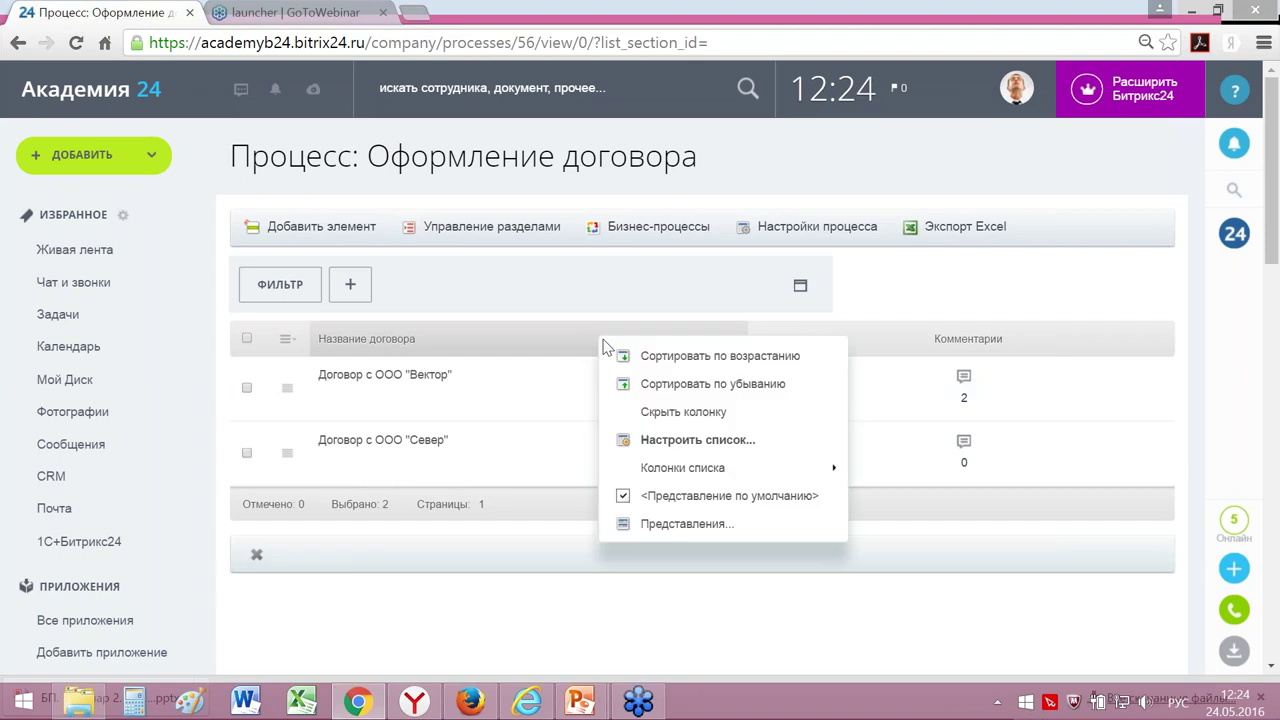
{"action": "left_click", "coordinate": [678, 445]}
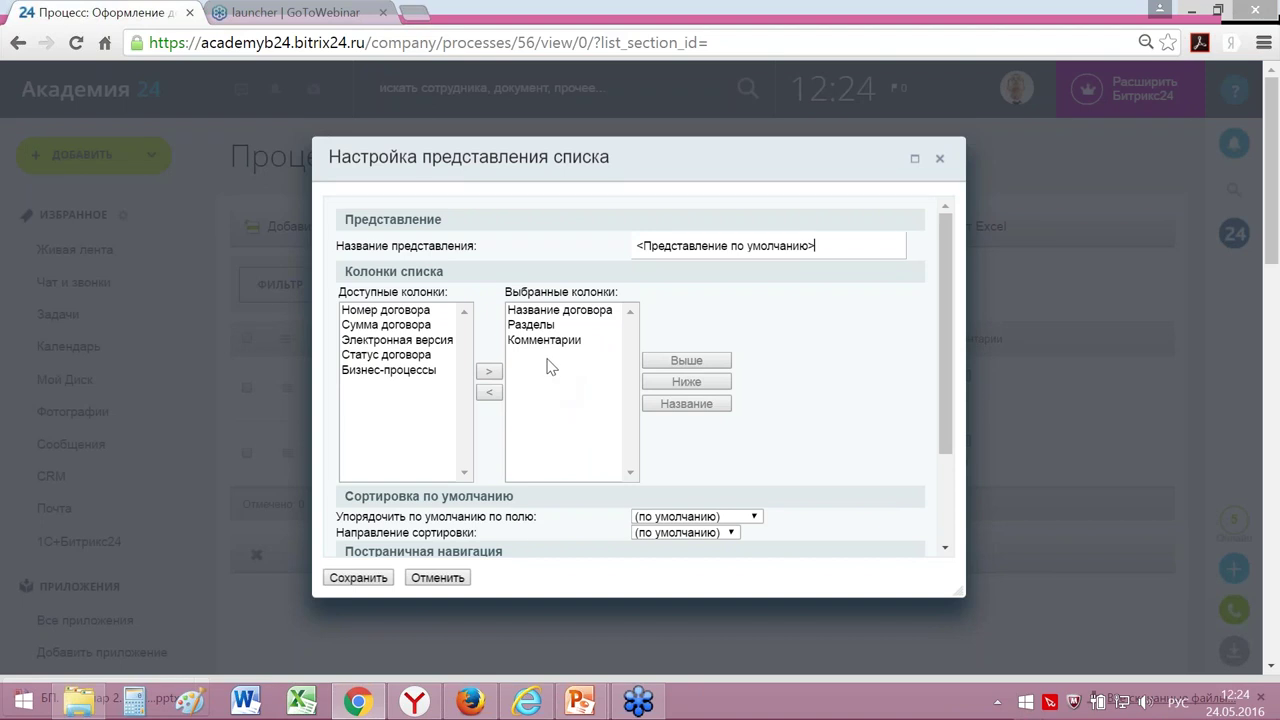
{"action": "left_click", "coordinate": [538, 326]}
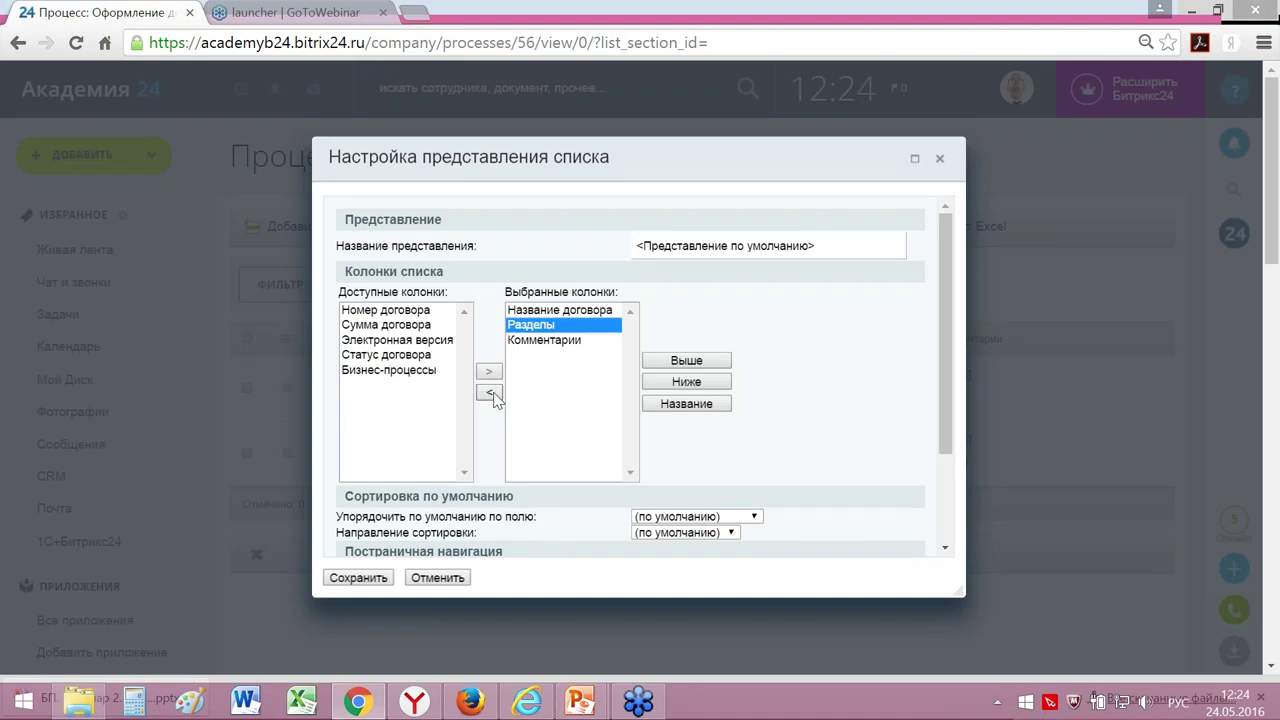
{"action": "left_click", "coordinate": [490, 393]}
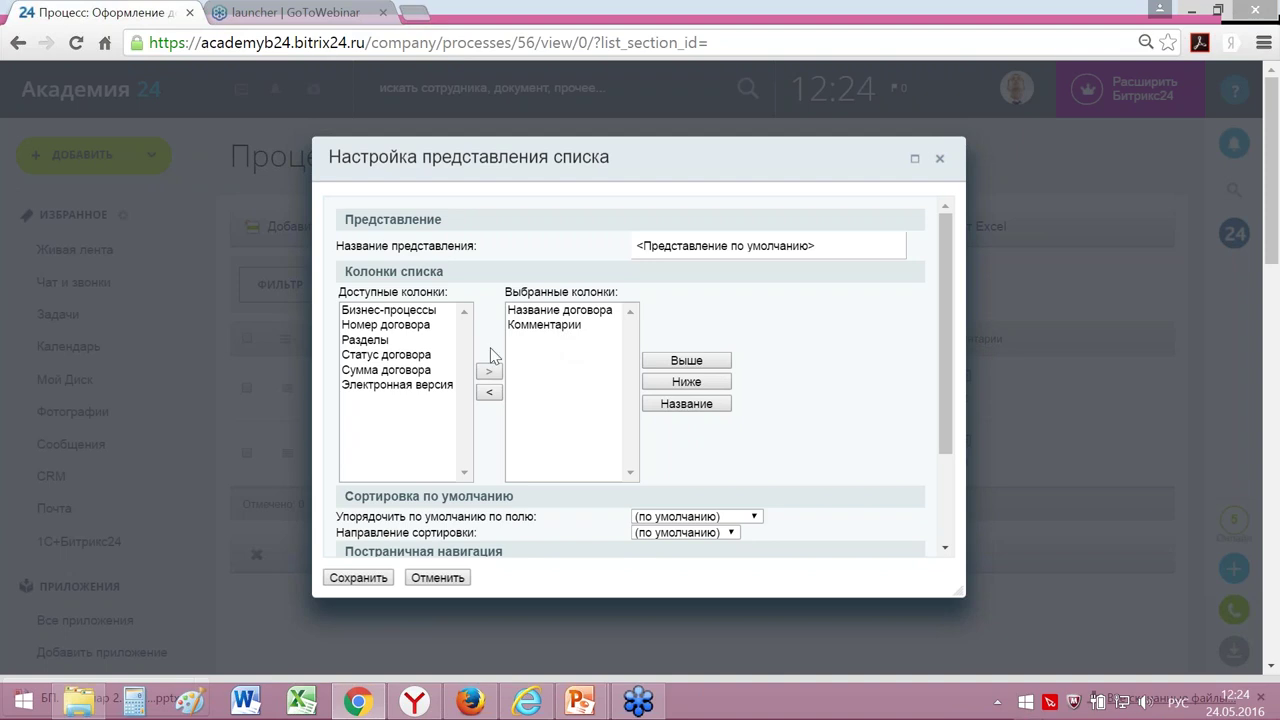
Step: Add "Номер договора", "Статус договора" and "Сумма договора" to the contract list's selected columns
{"action": "left_click", "coordinate": [400, 325]}
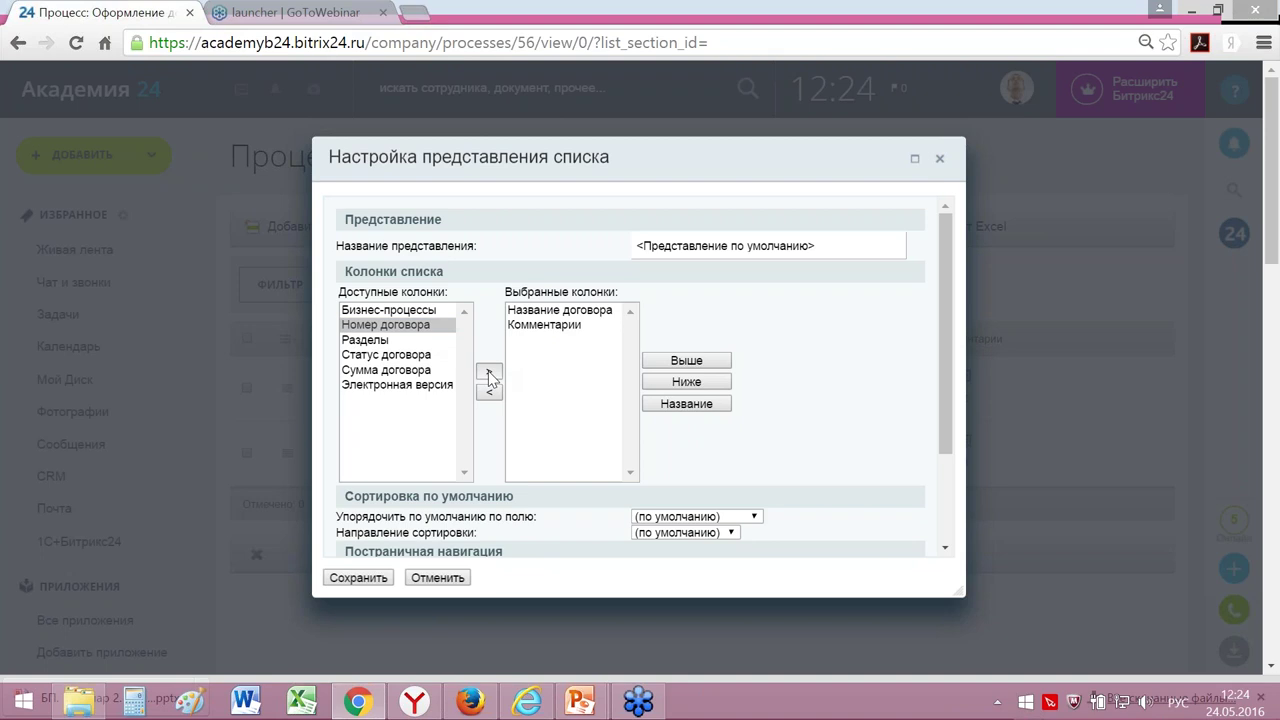
{"action": "left_click", "coordinate": [489, 375]}
{"action": "left_click", "coordinate": [400, 340]}
{"action": "left_click", "coordinate": [489, 377]}
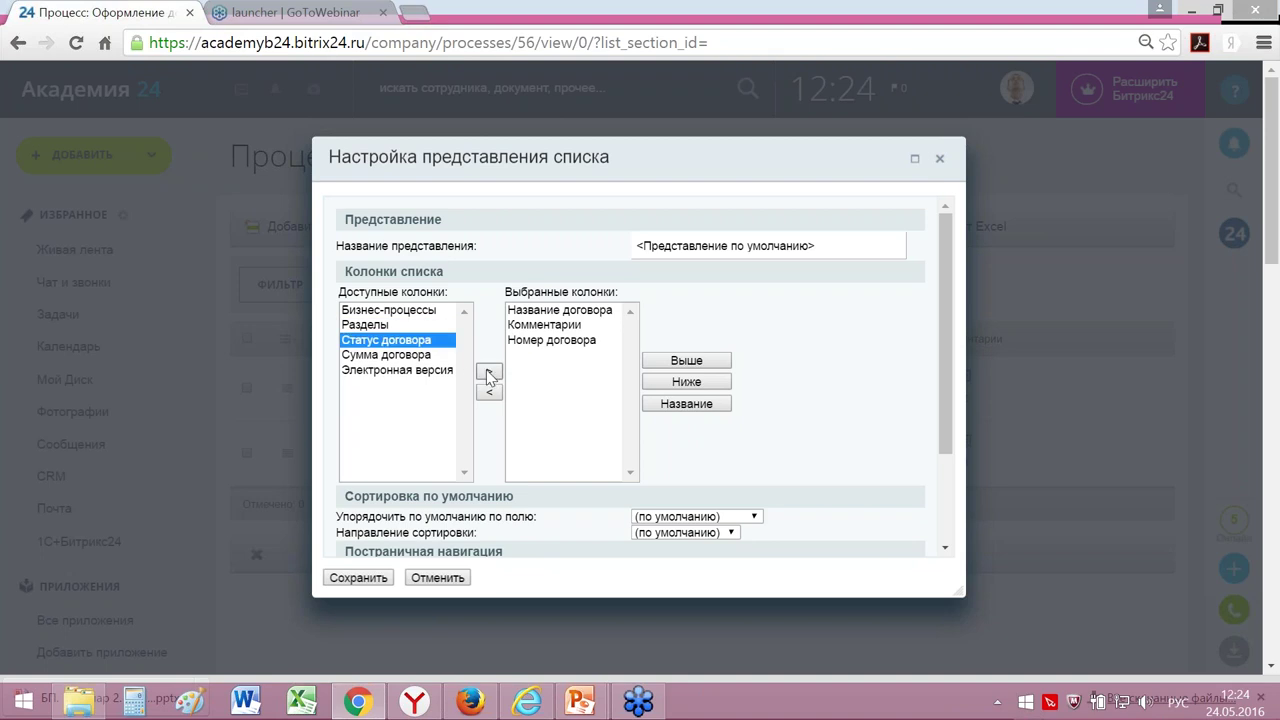
{"action": "left_click", "coordinate": [400, 340]}
{"action": "left_click", "coordinate": [489, 375]}
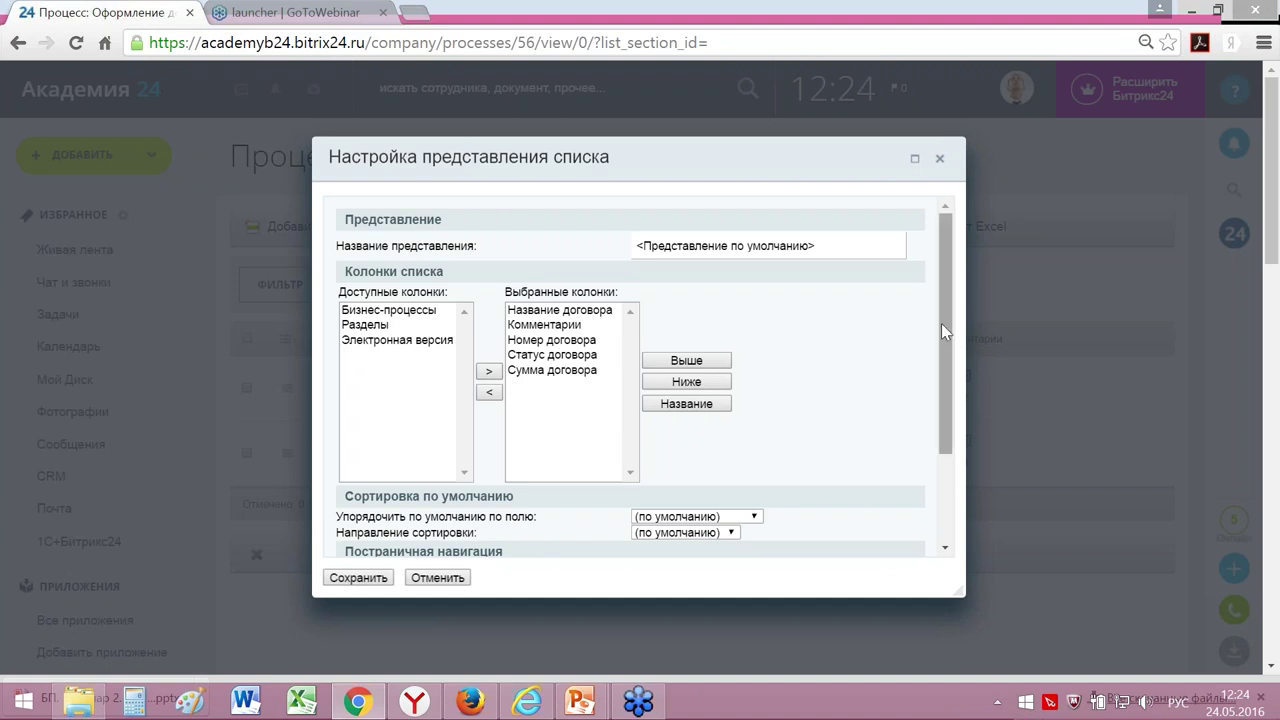
Step: Make these view settings the default, replace all users' settings with them, and save the list view
{"action": "scroll", "coordinate": [941, 350], "scroll_direction": "down", "scroll_amount": 3}
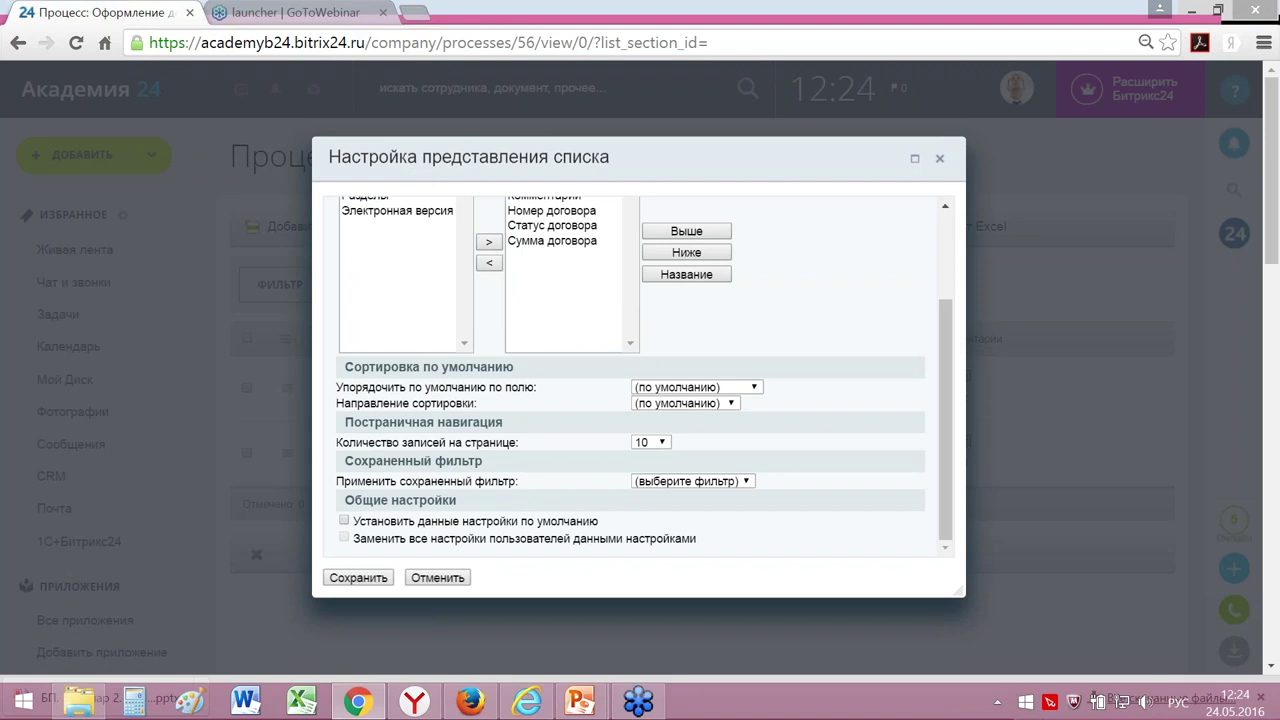
{"action": "left_click", "coordinate": [344, 522]}
{"action": "left_click", "coordinate": [344, 539]}
{"action": "left_click", "coordinate": [358, 578]}
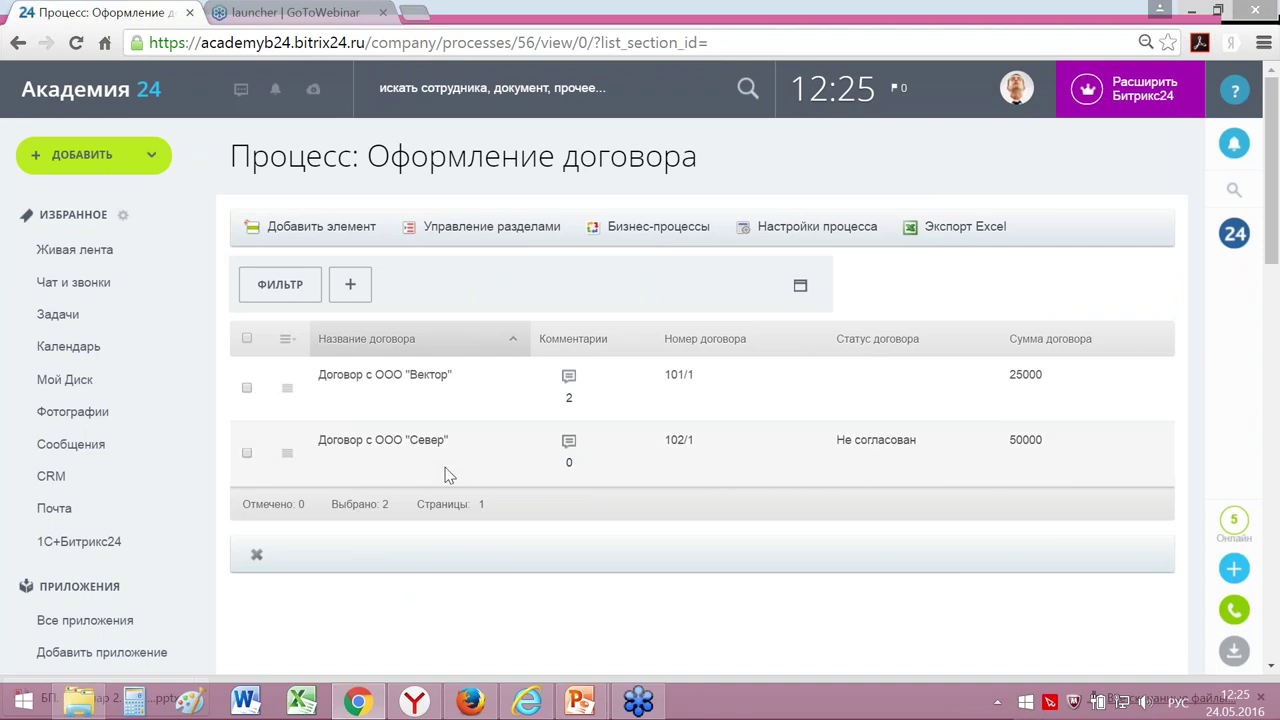
Step: View the business process comments on the contract with ООО "Вектор" and close them
{"action": "left_click", "coordinate": [569, 378]}
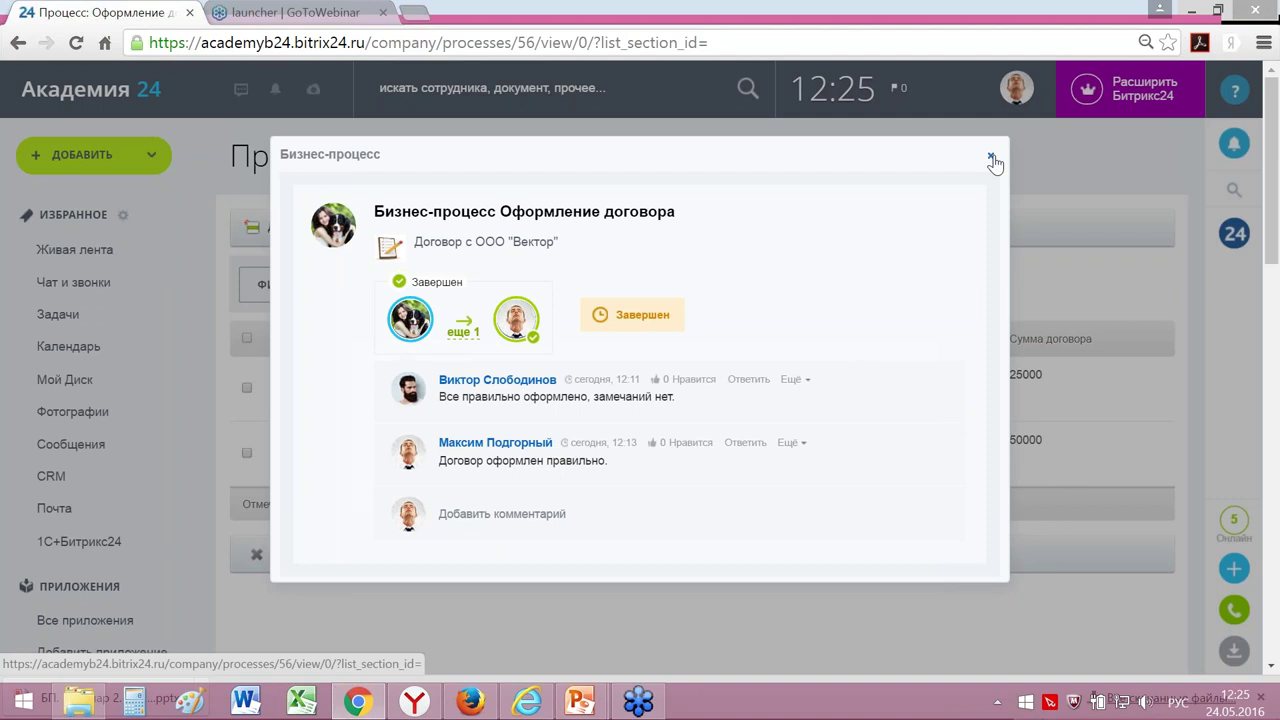
{"action": "left_click", "coordinate": [991, 159]}
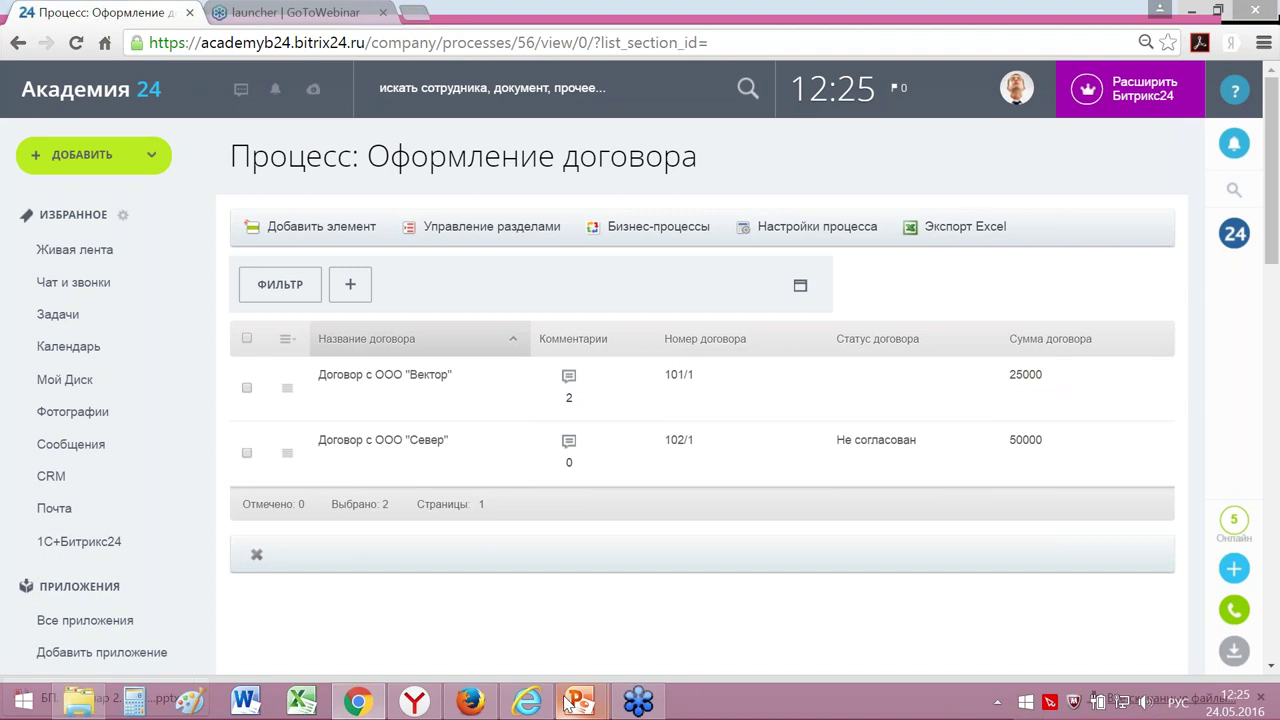
{"action": "mouse_move", "coordinate": [637, 704]}
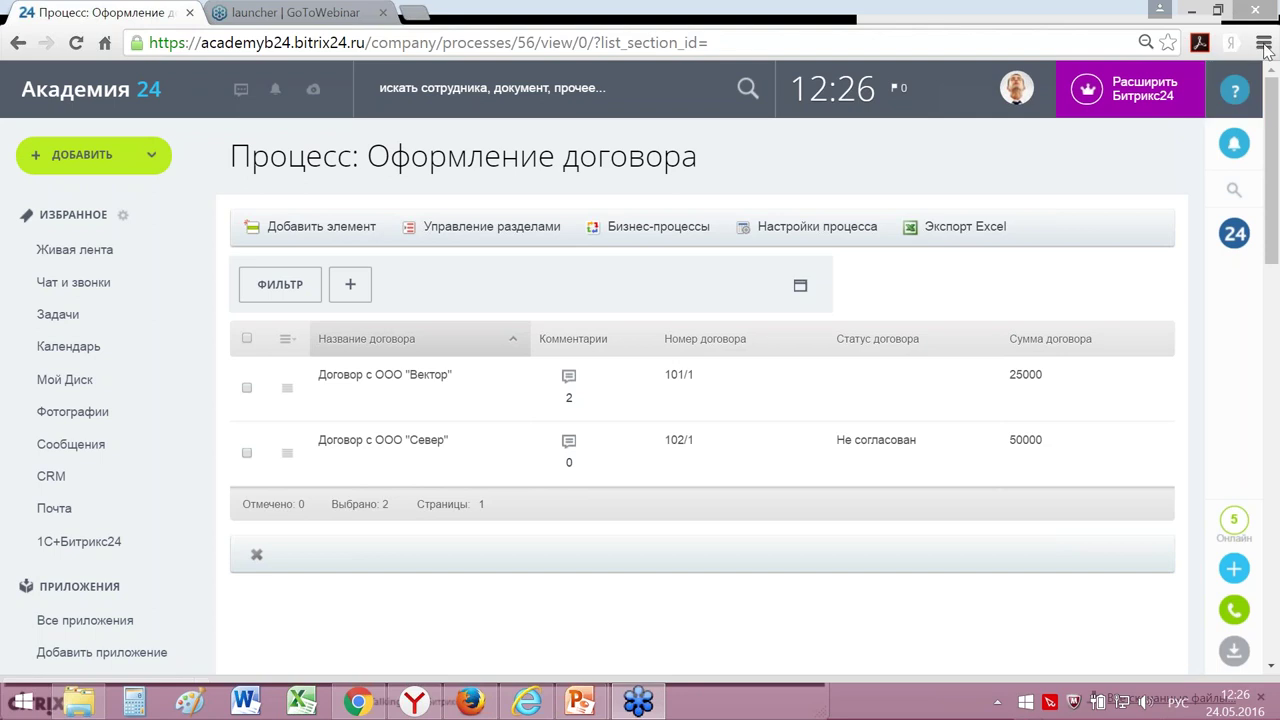
{"action": "mouse_move", "coordinate": [1265, 50]}
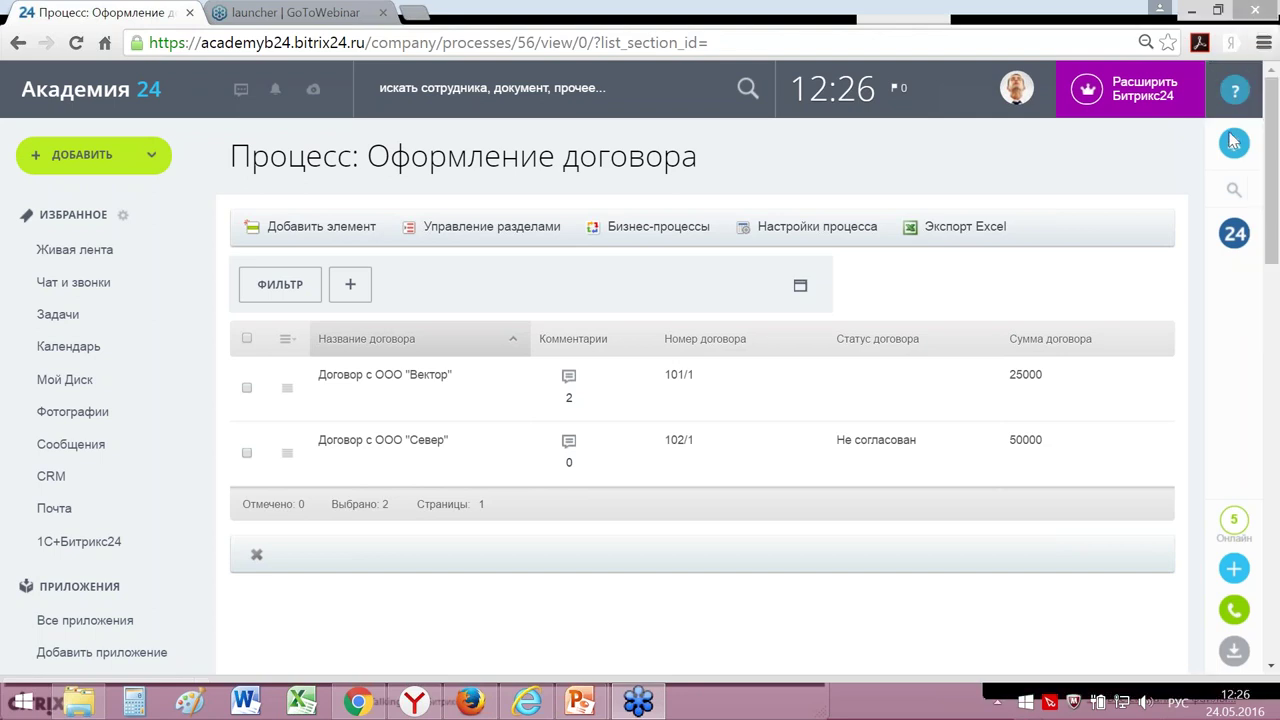
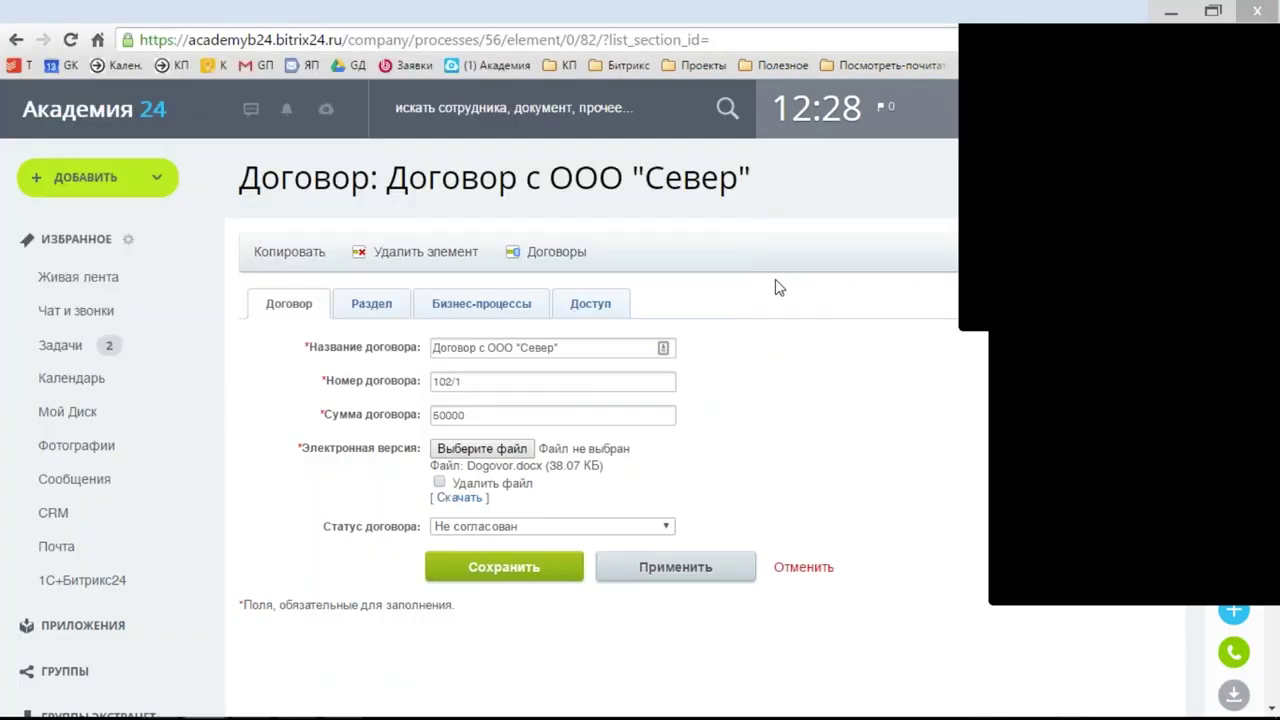
Step: Open the element list of the "Оформление договора" process from "Процессы в ленте" again
{"action": "scroll", "coordinate": [100, 500], "scroll_direction": "down", "scroll_amount": 4}
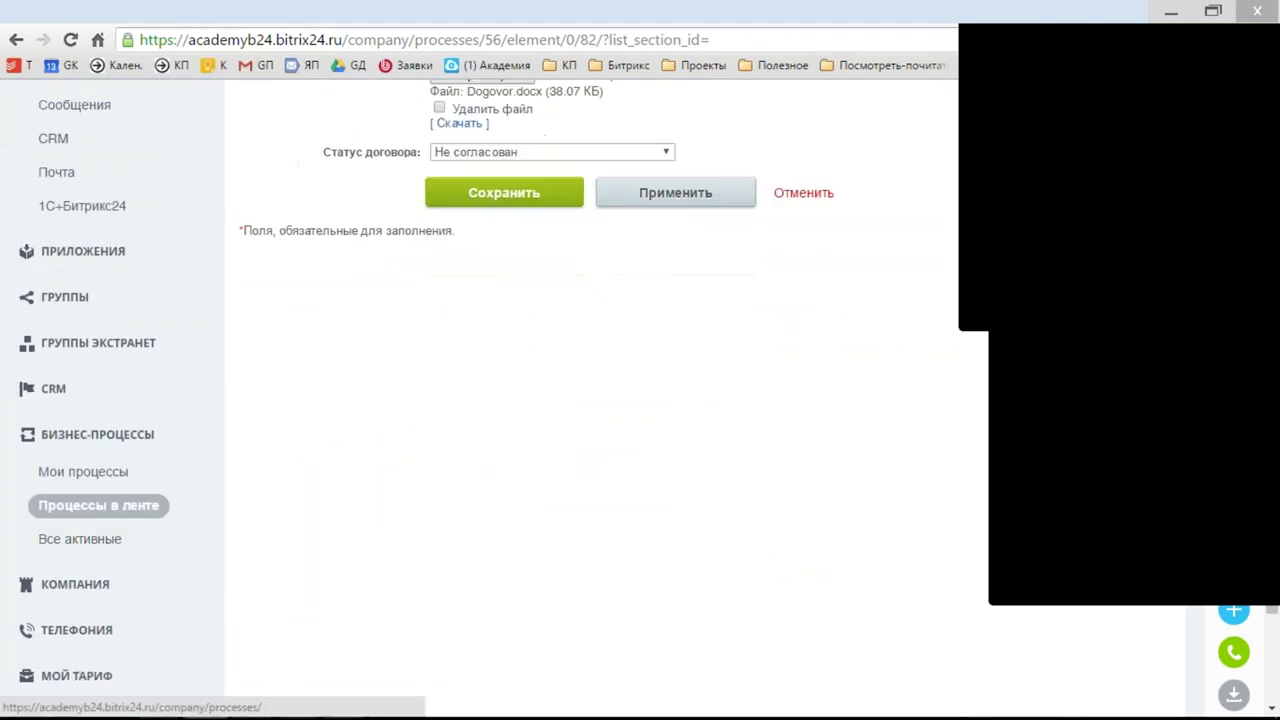
{"action": "left_click", "coordinate": [98, 505]}
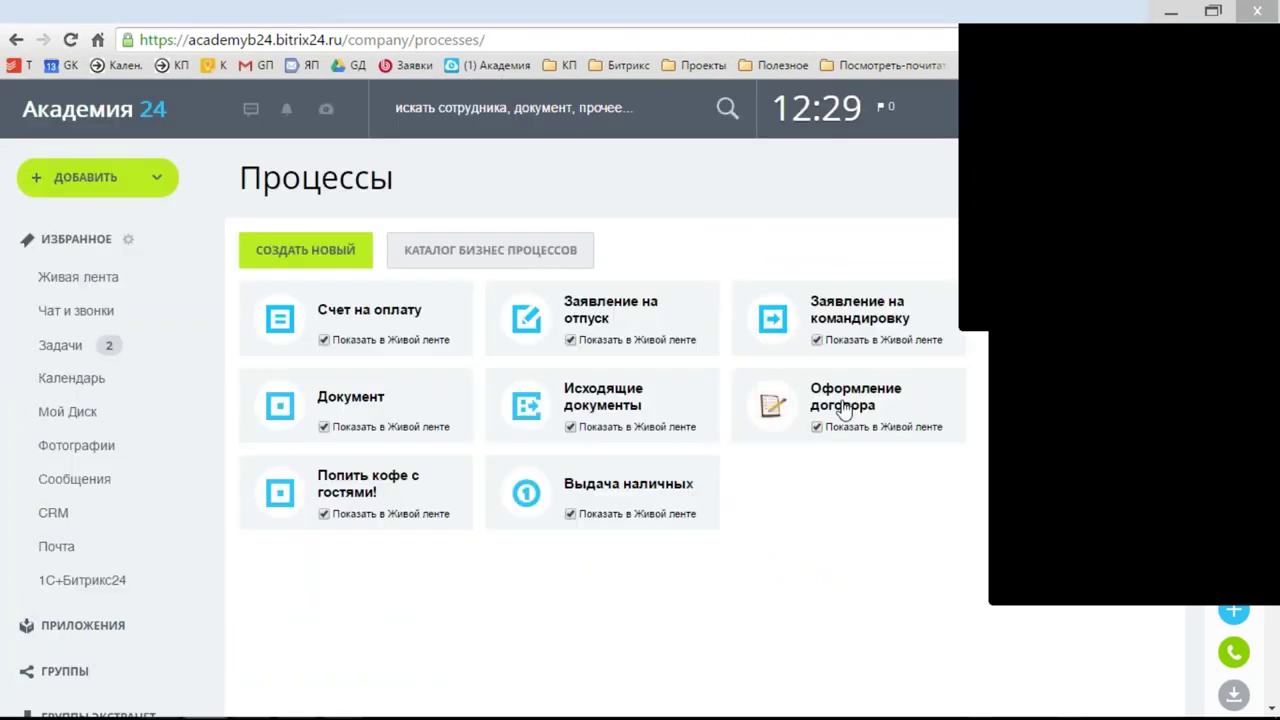
{"action": "left_click", "coordinate": [845, 410]}
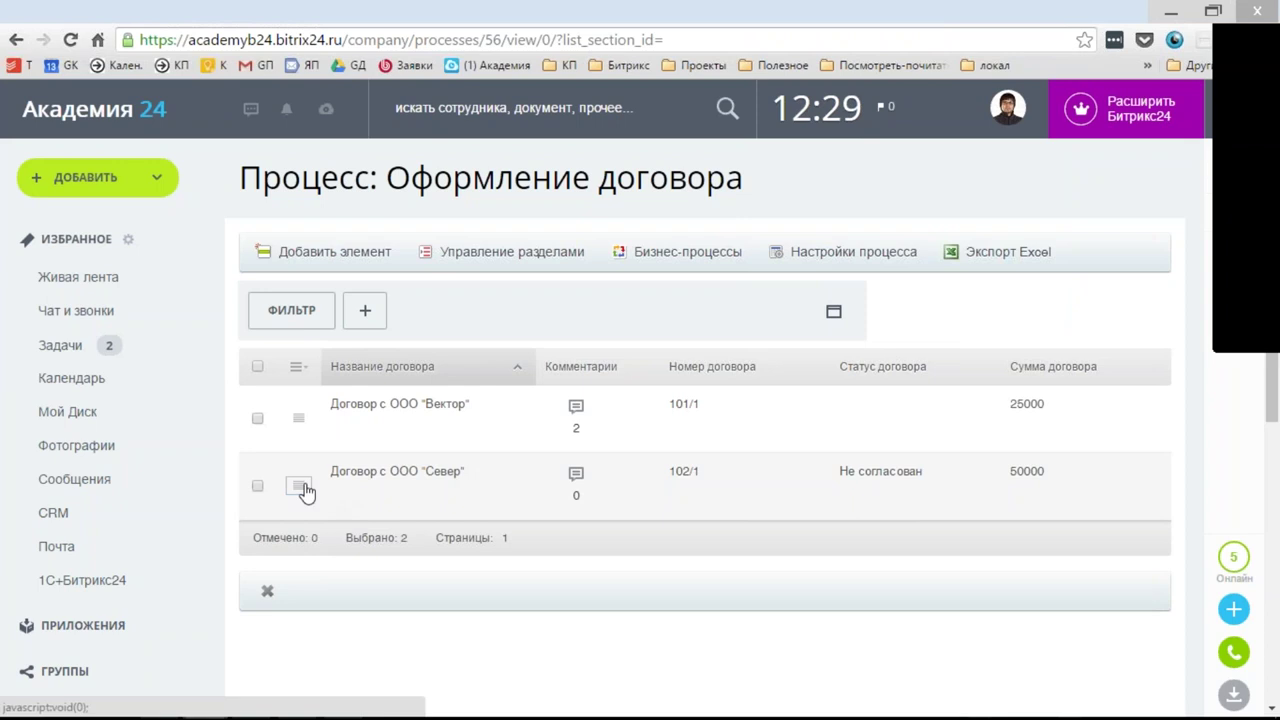
Step: Open the contract with ООО "Север" for editing, look at file selection for "Электронная версия", cancel it and return to the list
{"action": "left_click", "coordinate": [306, 492]}
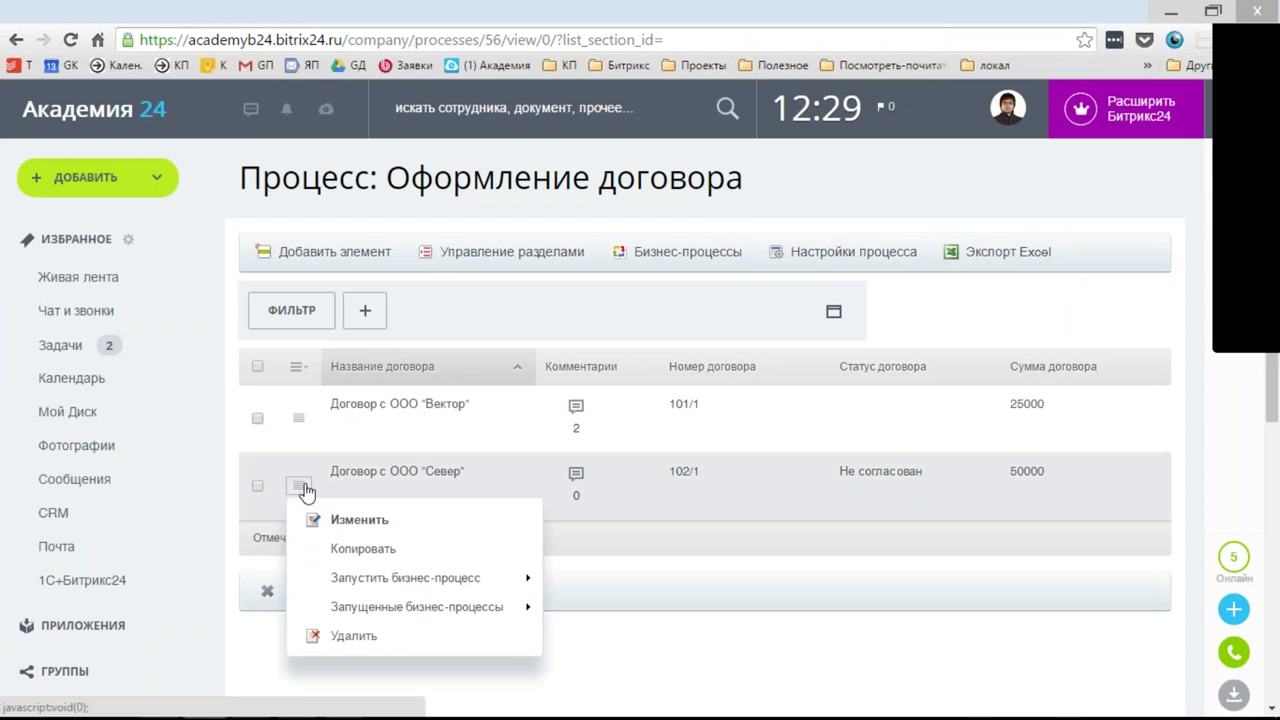
{"action": "left_click", "coordinate": [350, 525]}
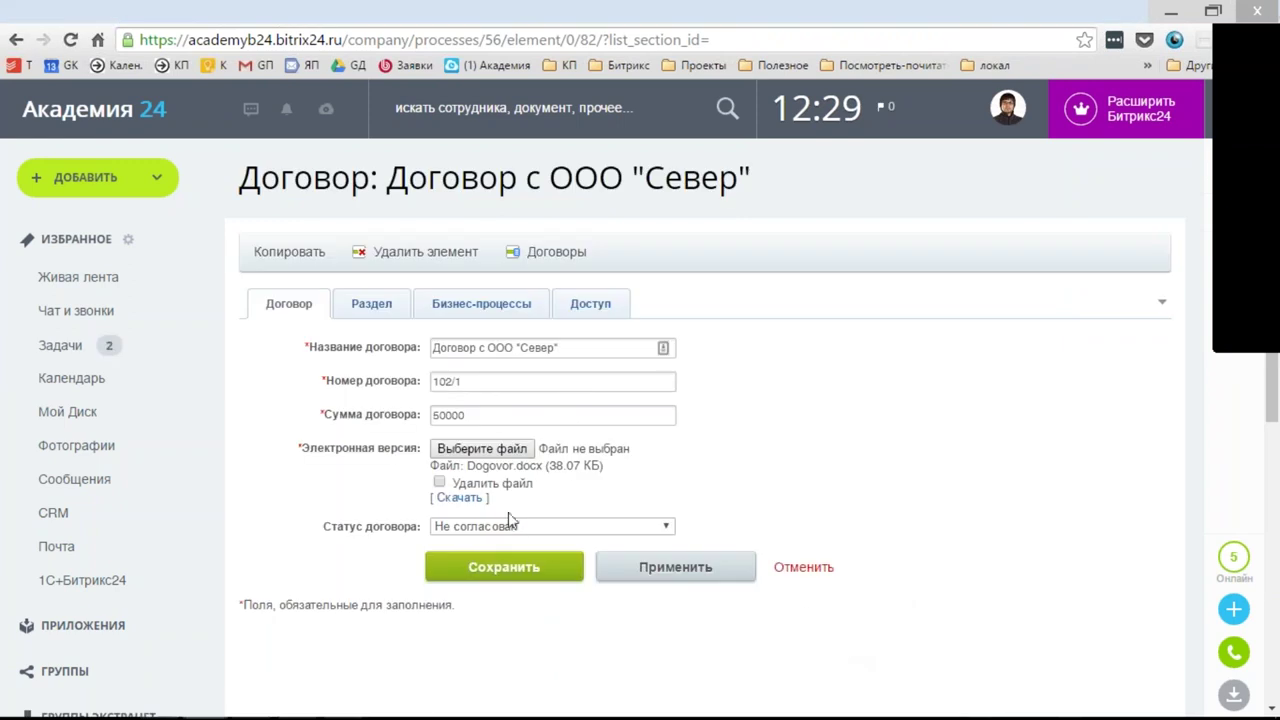
{"action": "left_click", "coordinate": [482, 448]}
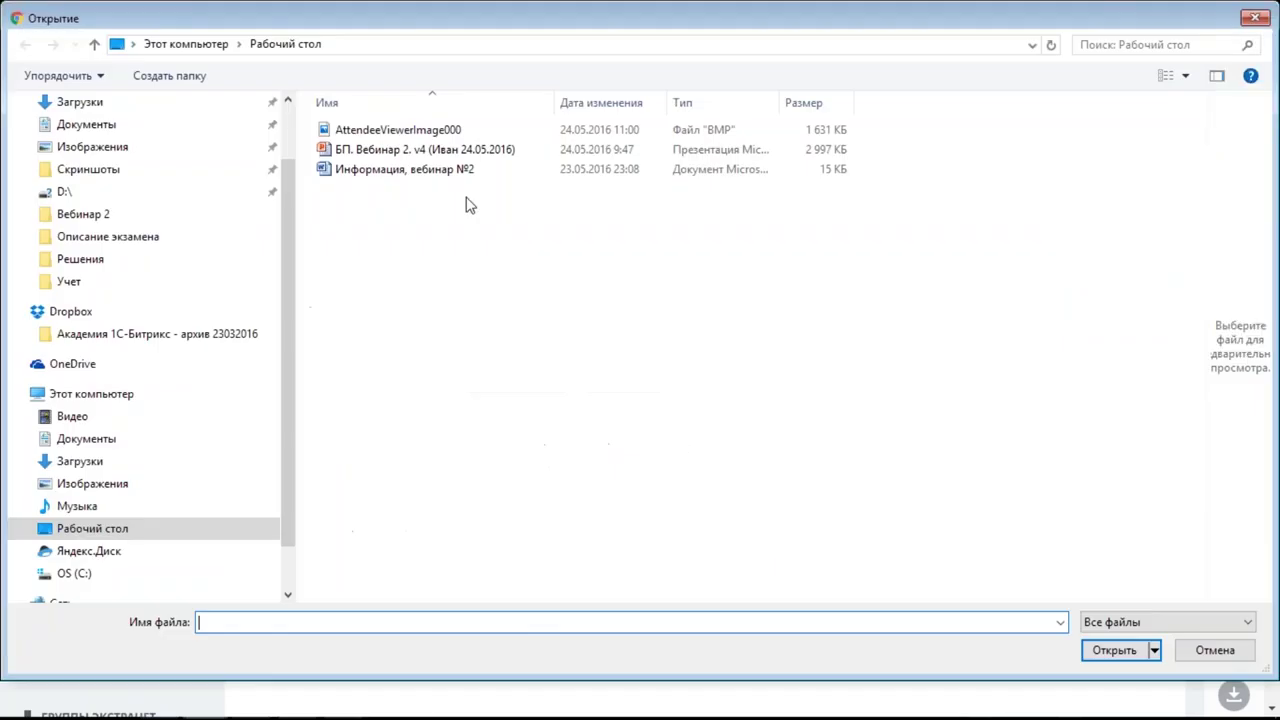
{"action": "left_click", "coordinate": [1262, 17]}
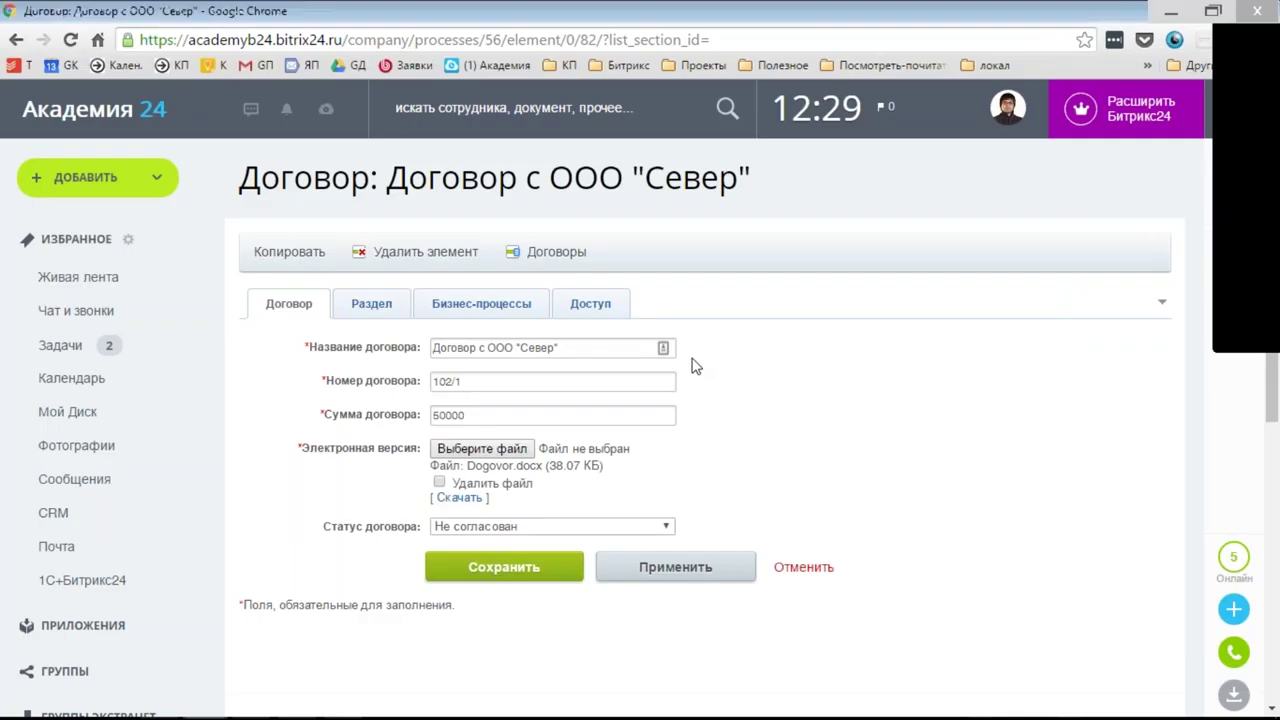
{"action": "left_click", "coordinate": [16, 40]}
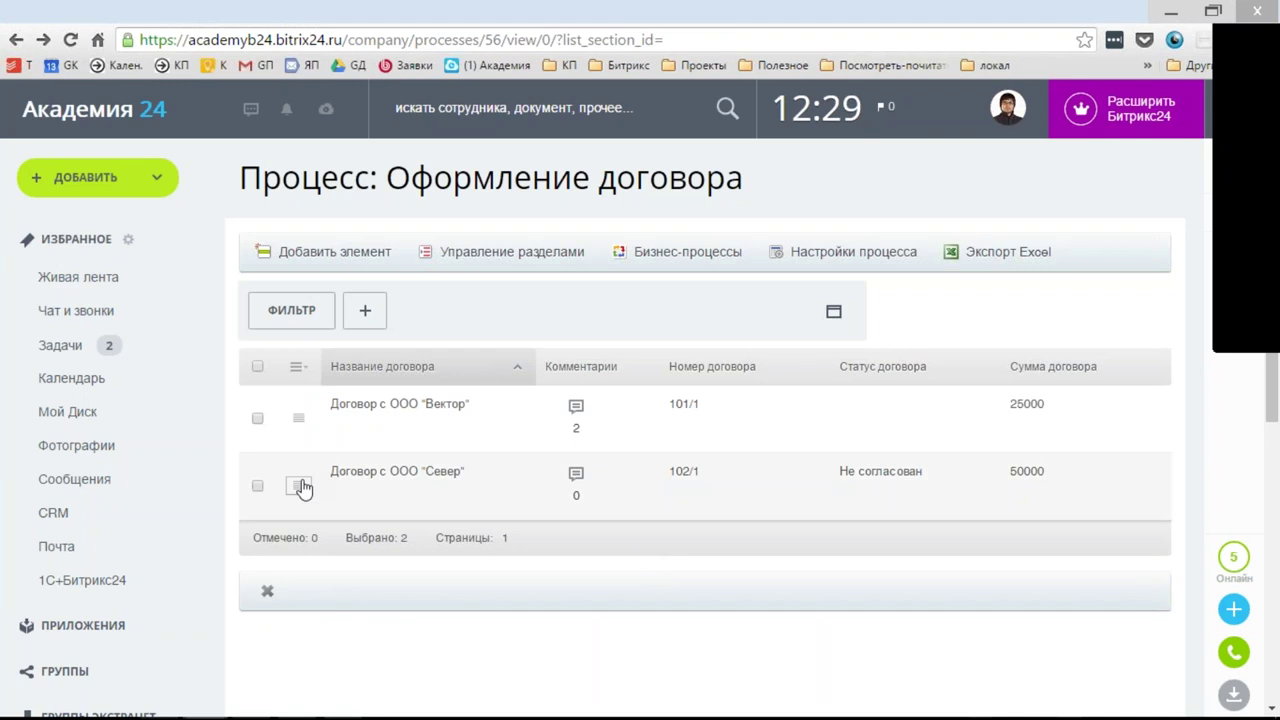
Step: Examine the business process log of the contract with ООО "Север", including its rejection entry, and return to the contract list
{"action": "left_click", "coordinate": [299, 485]}
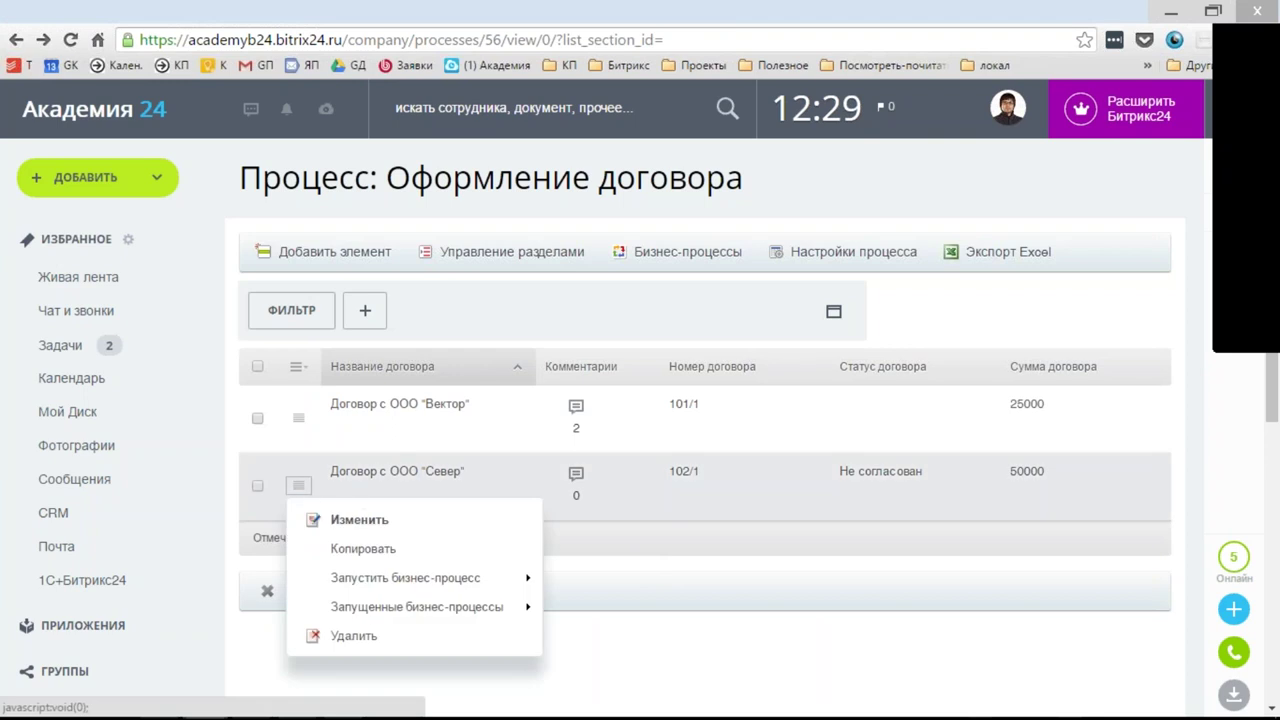
{"action": "left_click", "coordinate": [359, 519]}
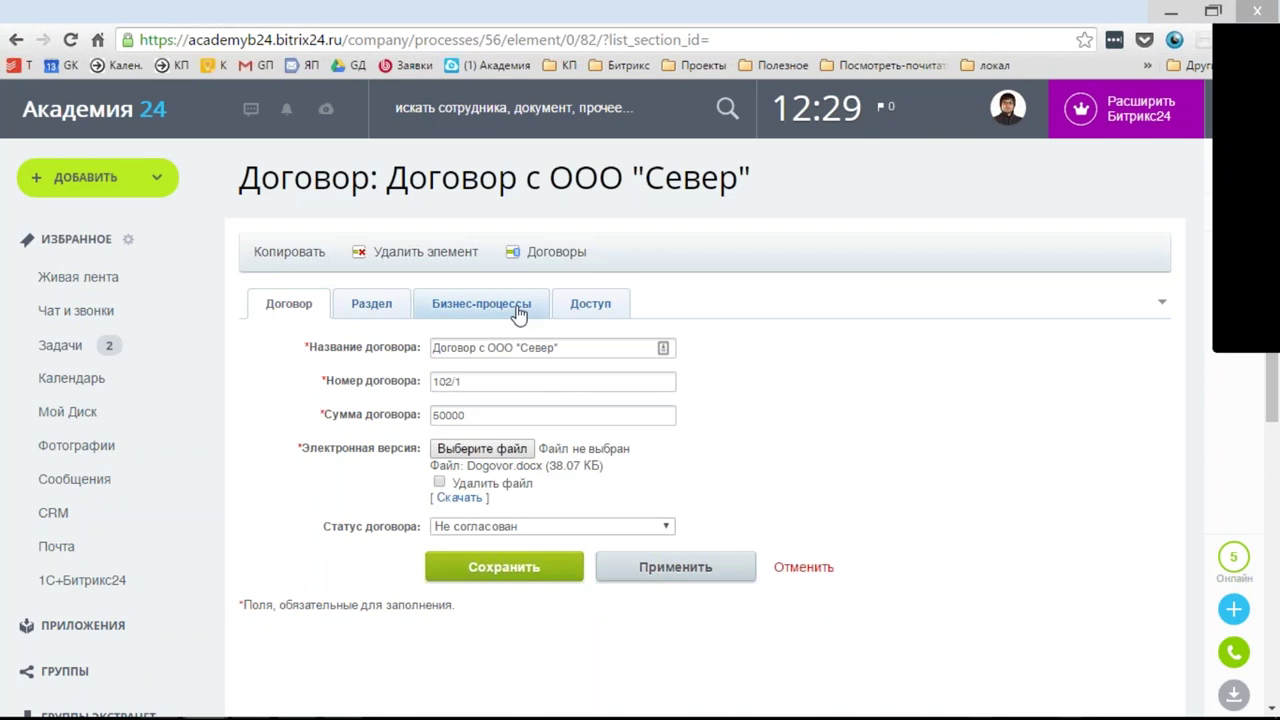
{"action": "left_click", "coordinate": [518, 312]}
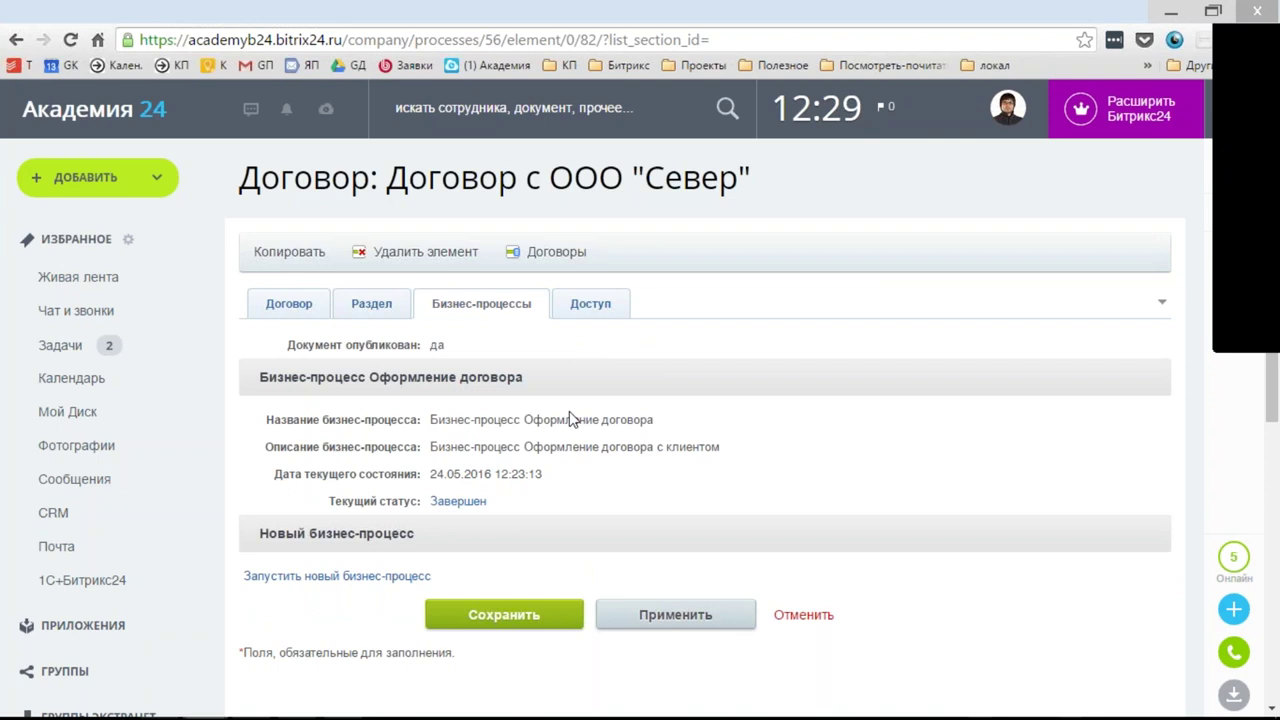
{"action": "left_click", "coordinate": [447, 503]}
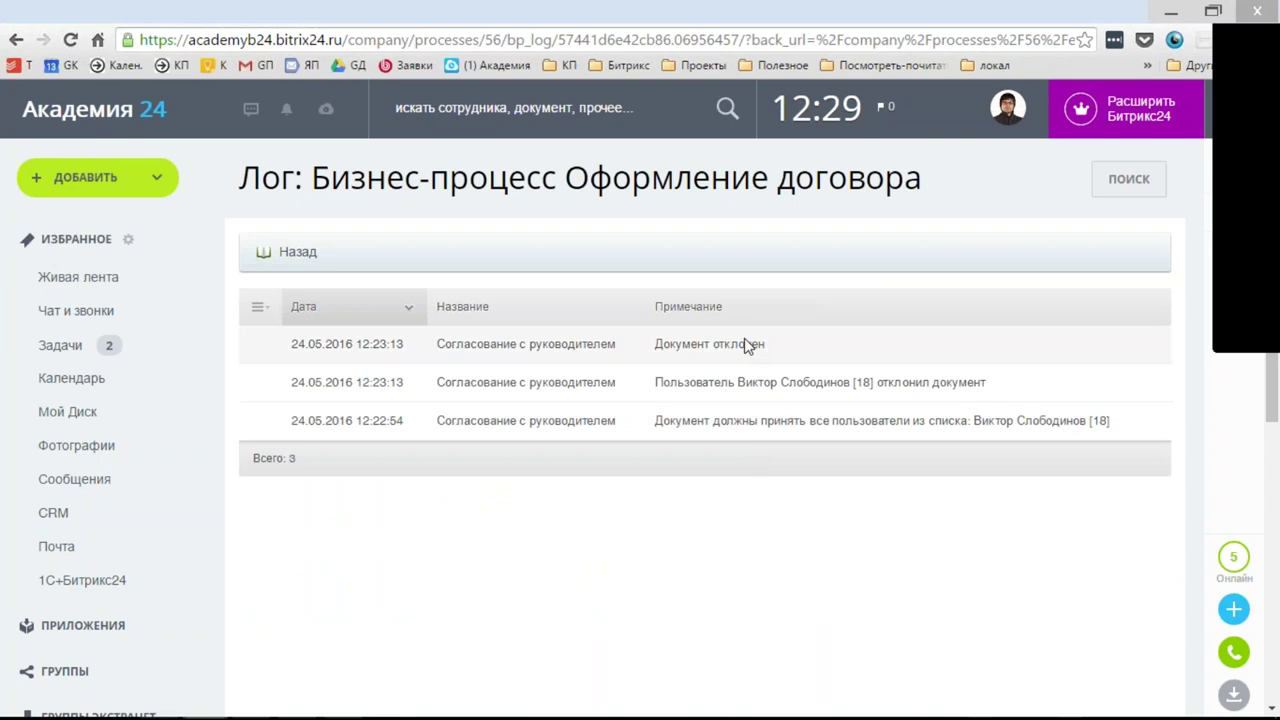
{"action": "left_click_drag", "start_coordinate": [1031, 386], "coordinate": [650, 391]}
{"action": "left_click", "coordinate": [651, 500]}
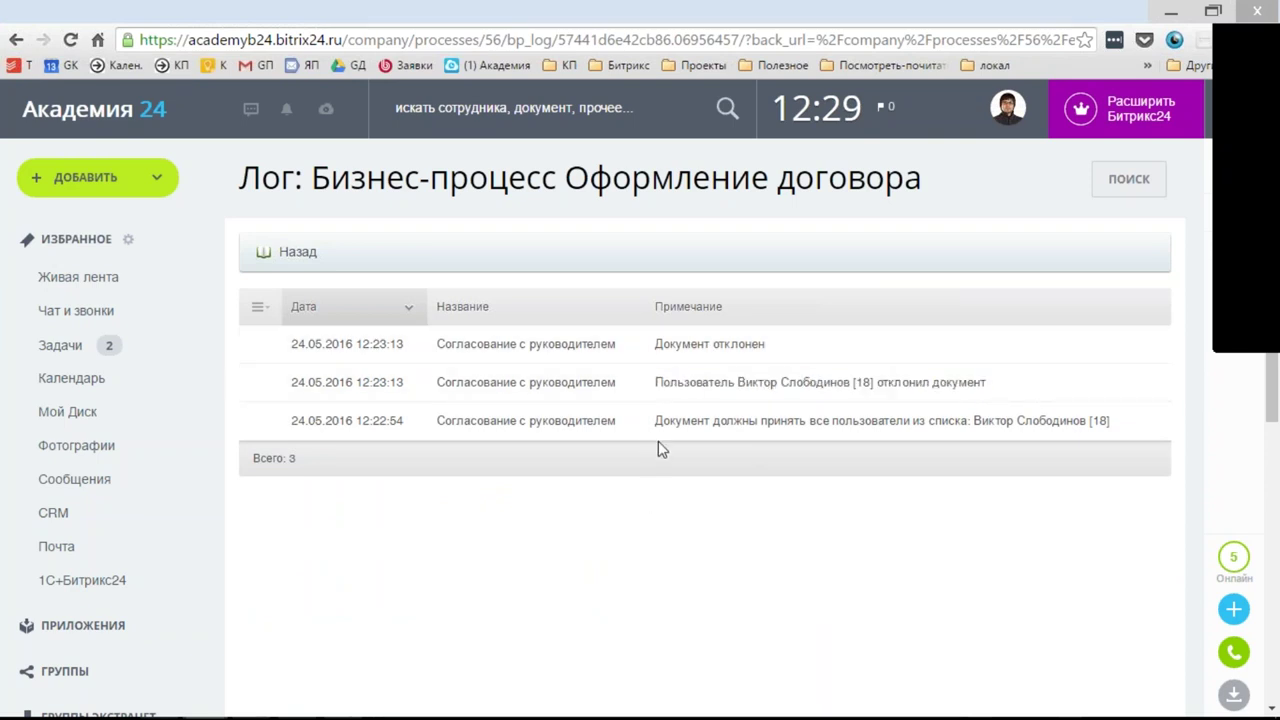
{"action": "left_click", "coordinate": [16, 40]}
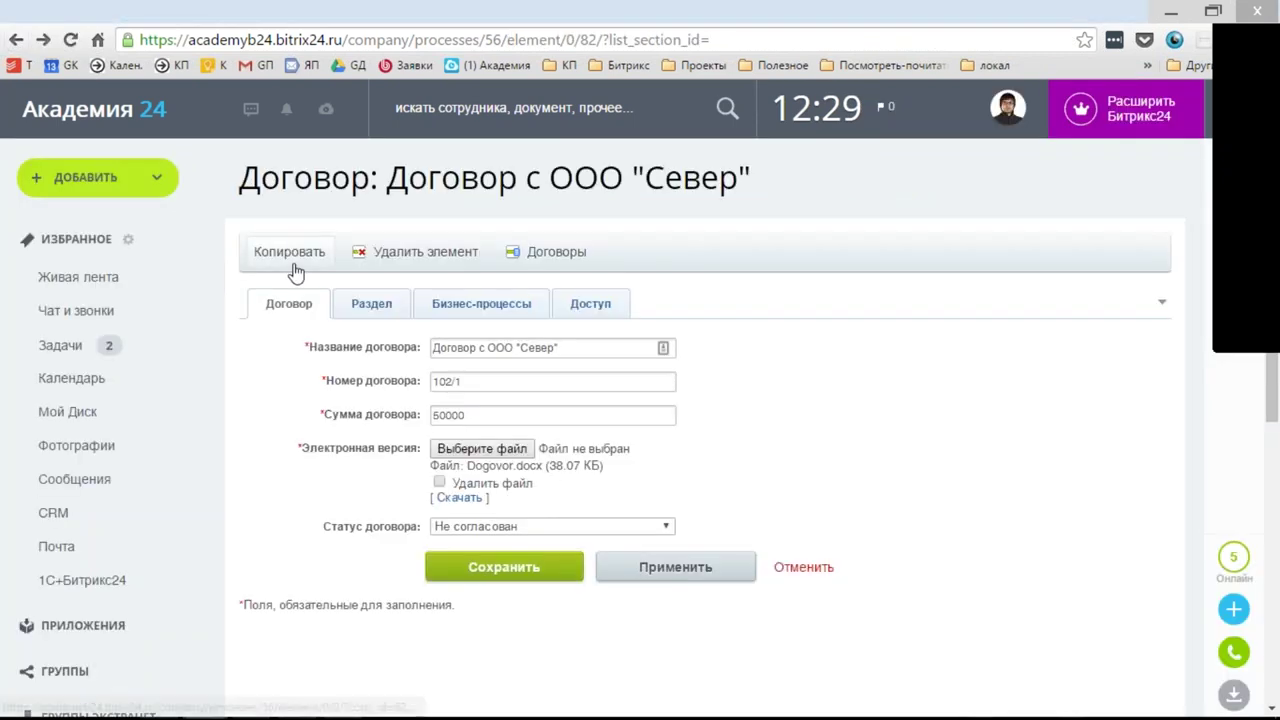
{"action": "left_click", "coordinate": [545, 252]}
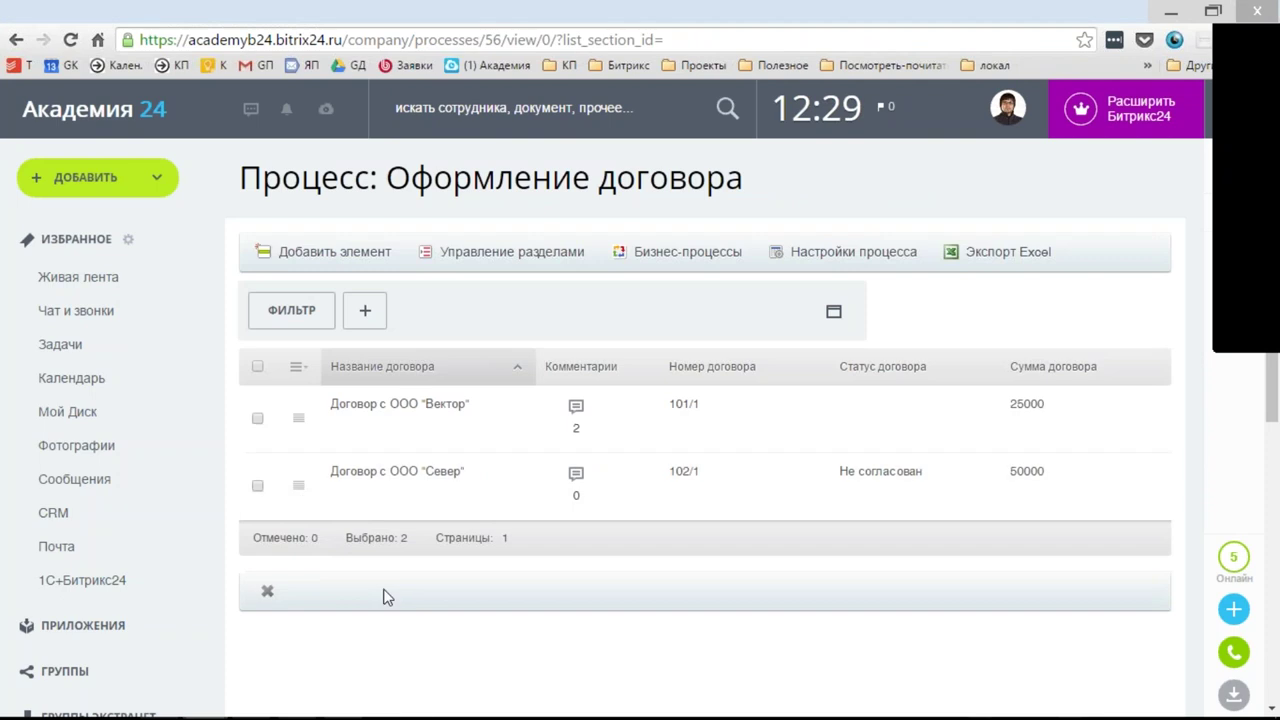
Step: Open the contract with ООО "Вектор" and examine its business process log down to the earliest approval entries
{"action": "left_click", "coordinate": [298, 485]}
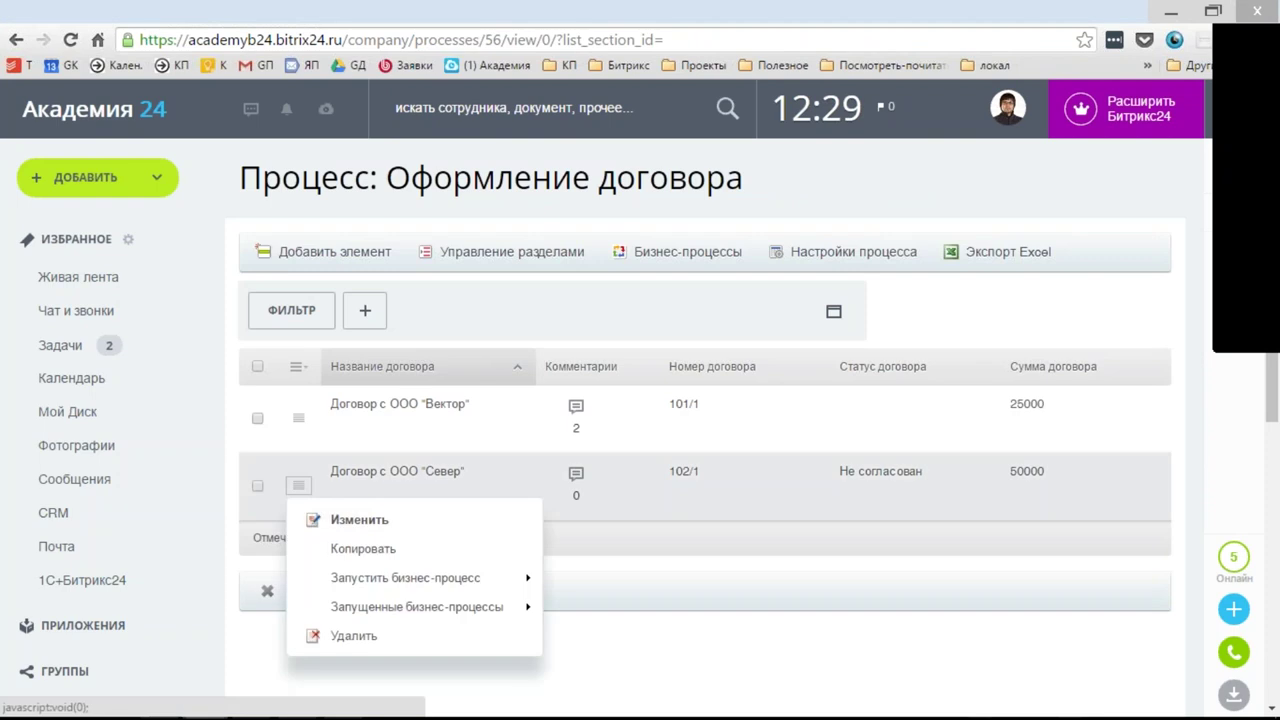
{"action": "left_click", "coordinate": [299, 420]}
{"action": "left_click", "coordinate": [320, 452]}
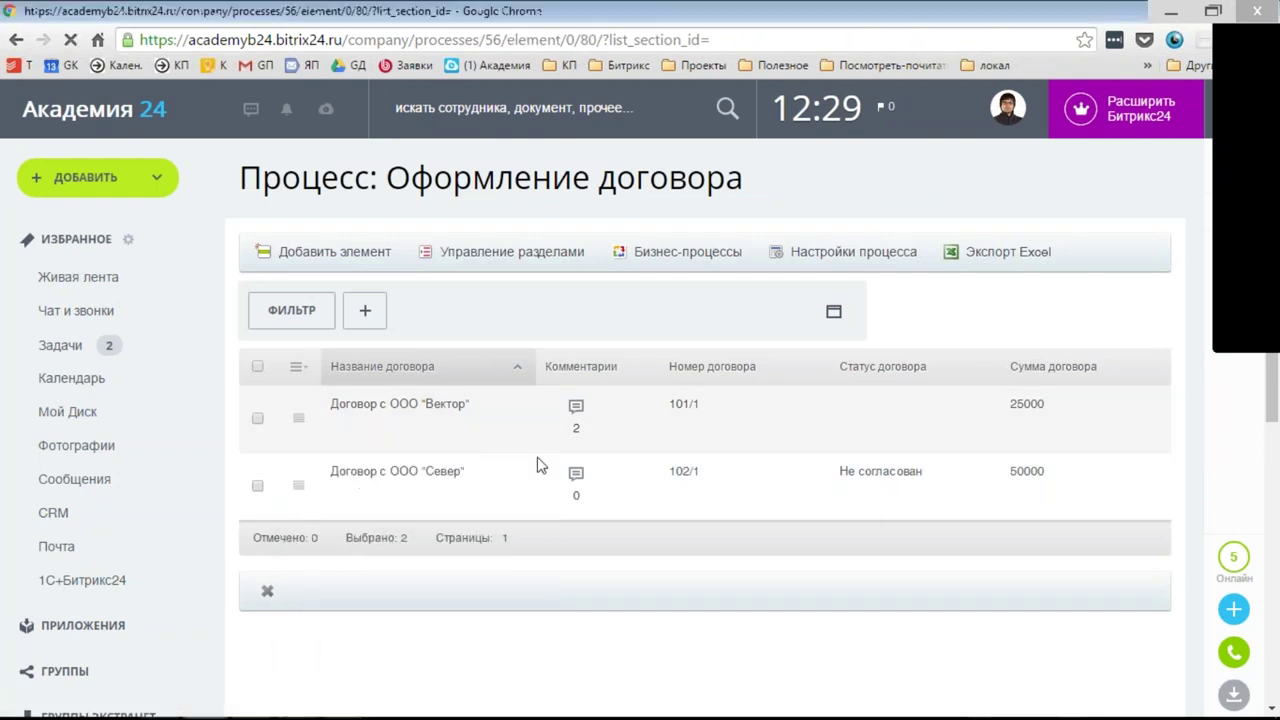
{"action": "left_click", "coordinate": [511, 303]}
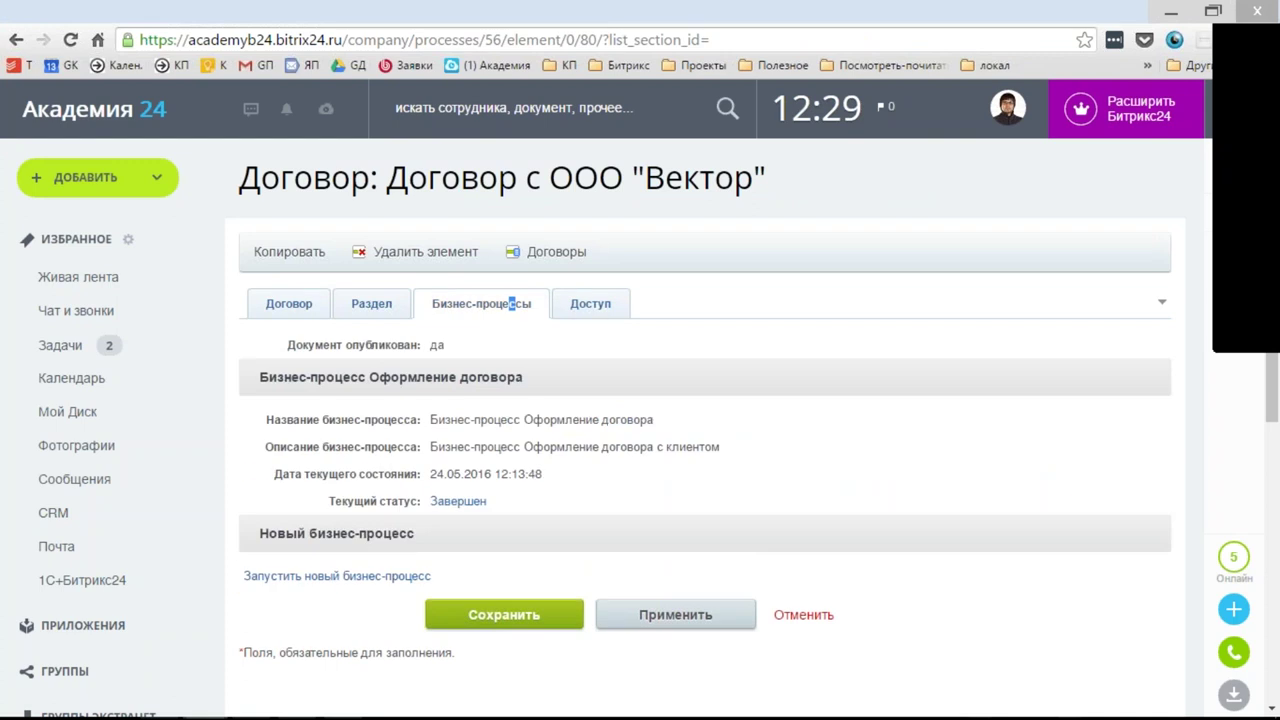
{"action": "left_click", "coordinate": [458, 501]}
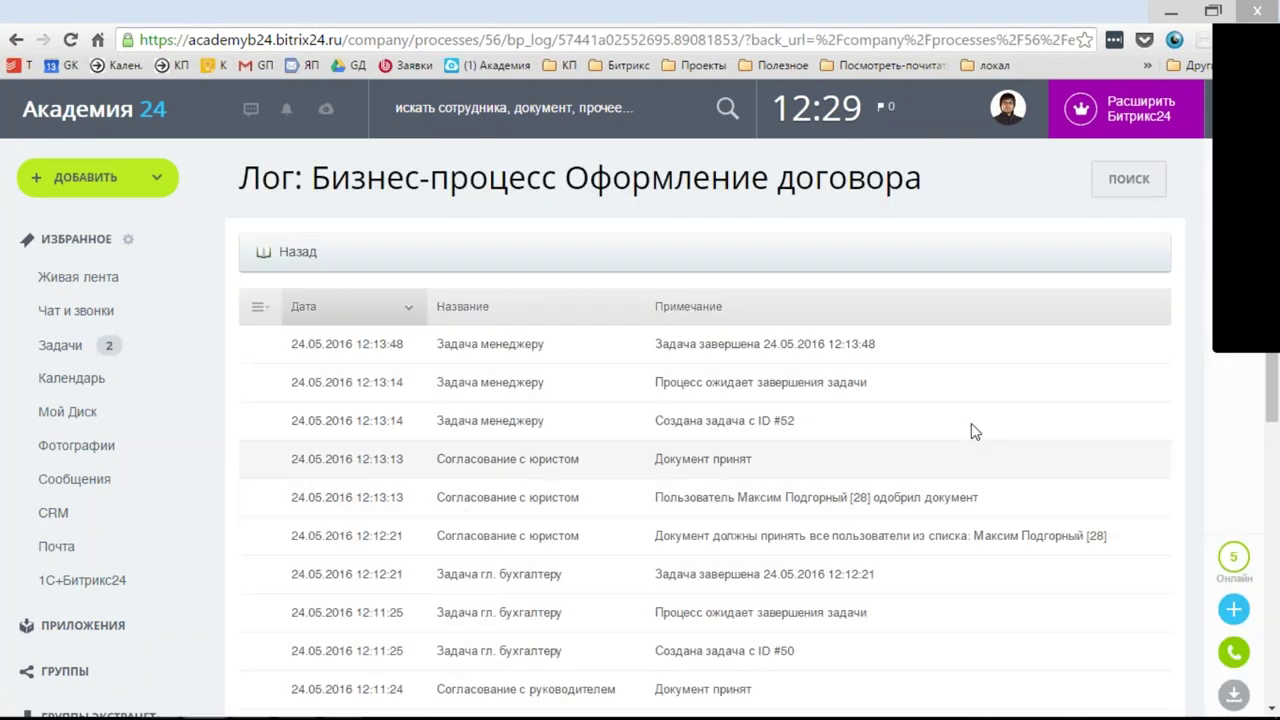
{"action": "scroll", "coordinate": [1274, 375], "scroll_direction": "down", "scroll_amount": 1}
{"action": "scroll", "coordinate": [1274, 375], "scroll_direction": "down", "scroll_amount": 1}
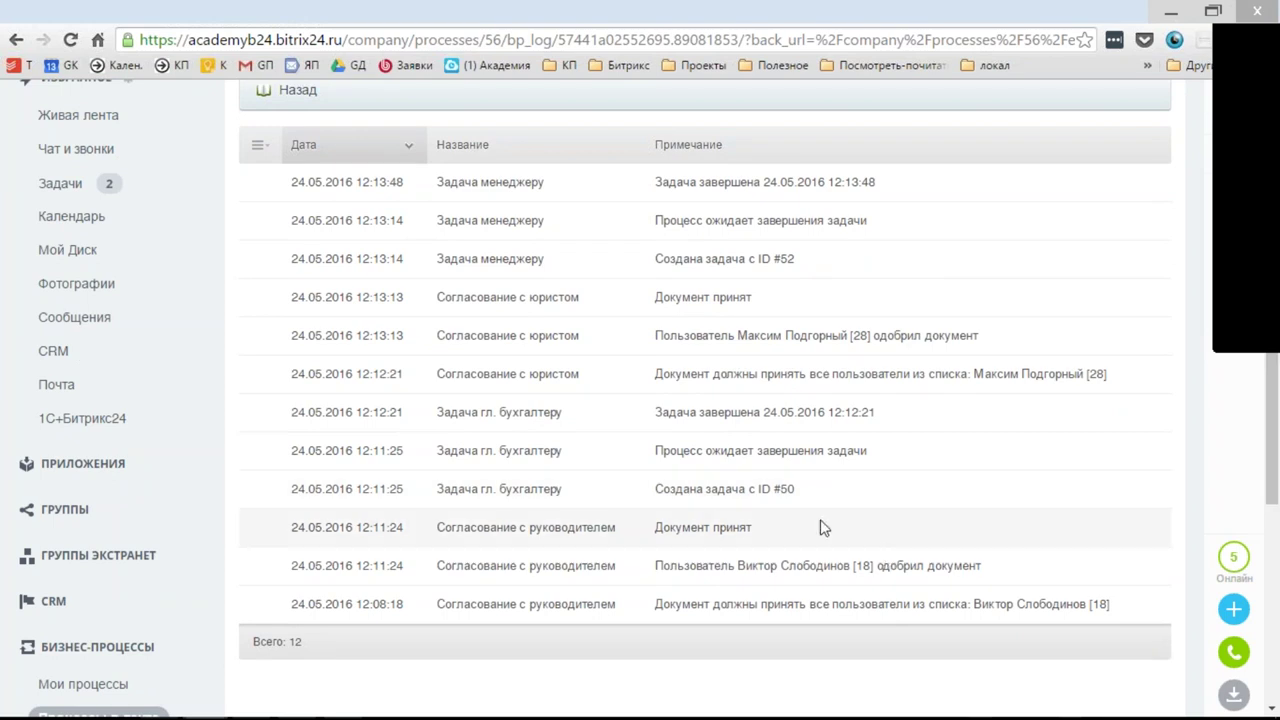
Step: Switch to the webinar presentation in PowerPoint, resume the slide show and advance to the slide "Поля «документа»"
{"action": "key", "text": "super"}
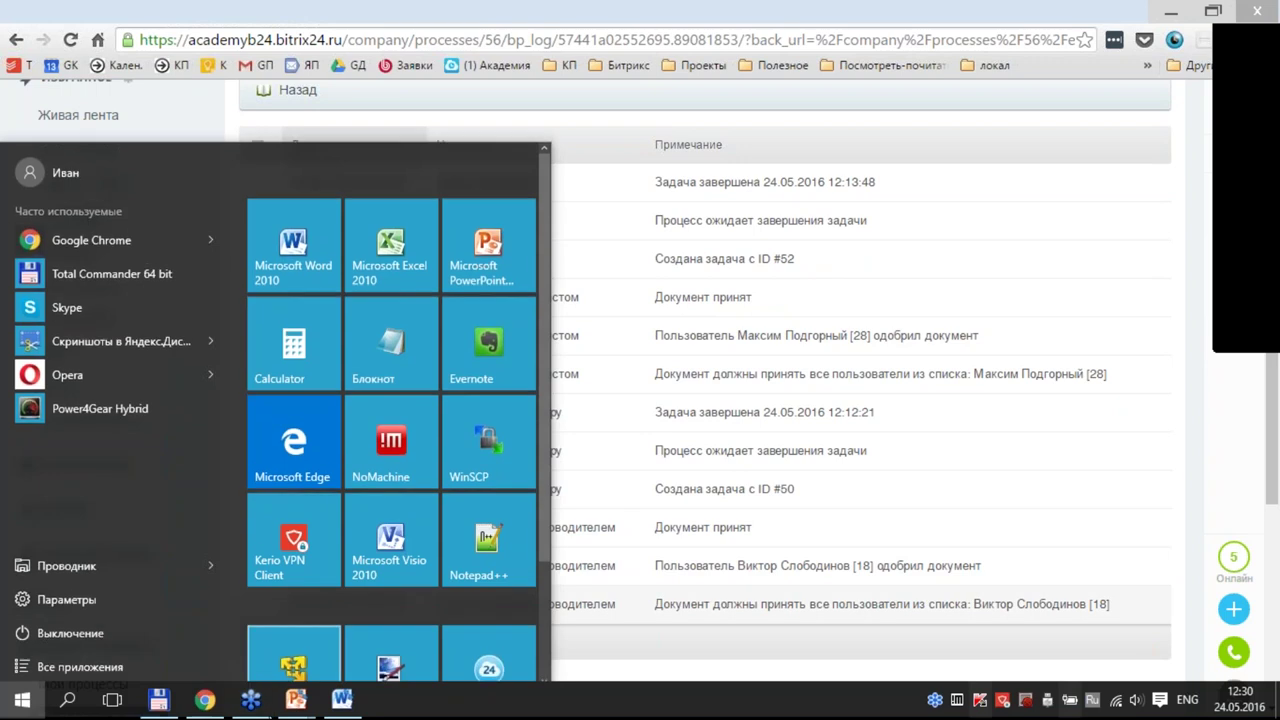
{"action": "left_click", "coordinate": [292, 700]}
{"action": "left_click", "coordinate": [262, 655]}
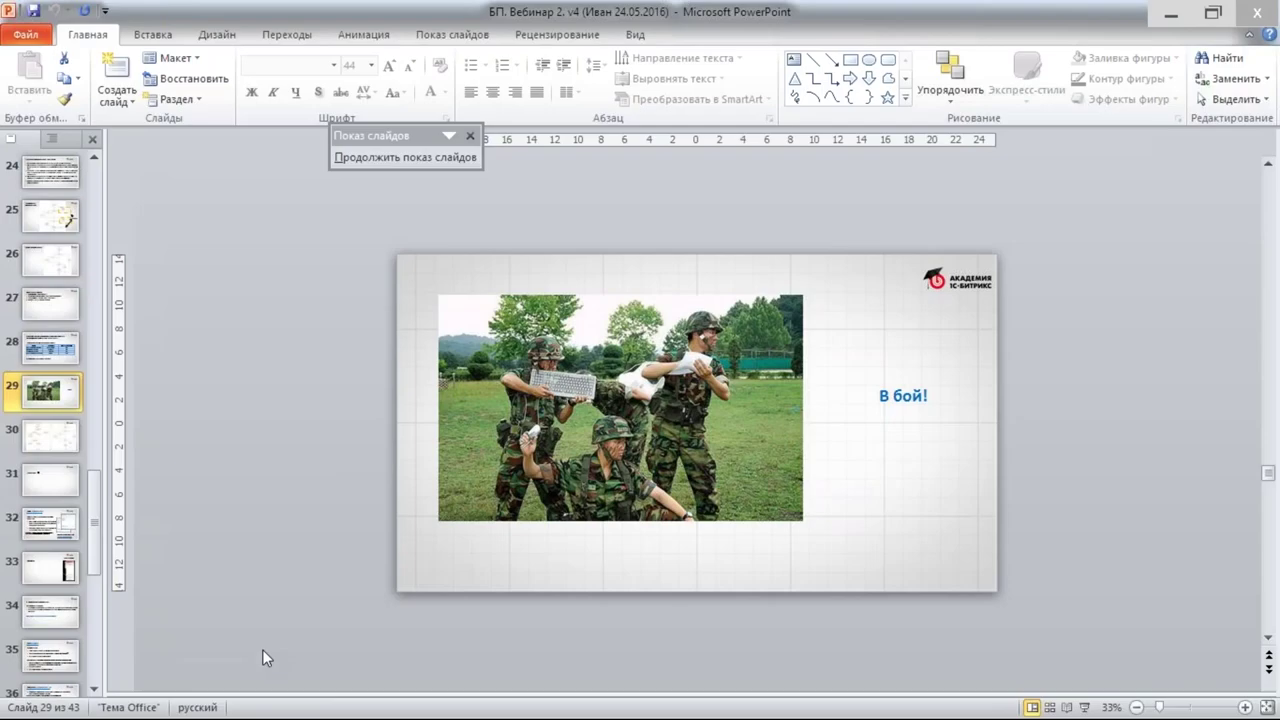
{"action": "key", "text": "alt+Tab"}
{"action": "key", "text": "Right"}
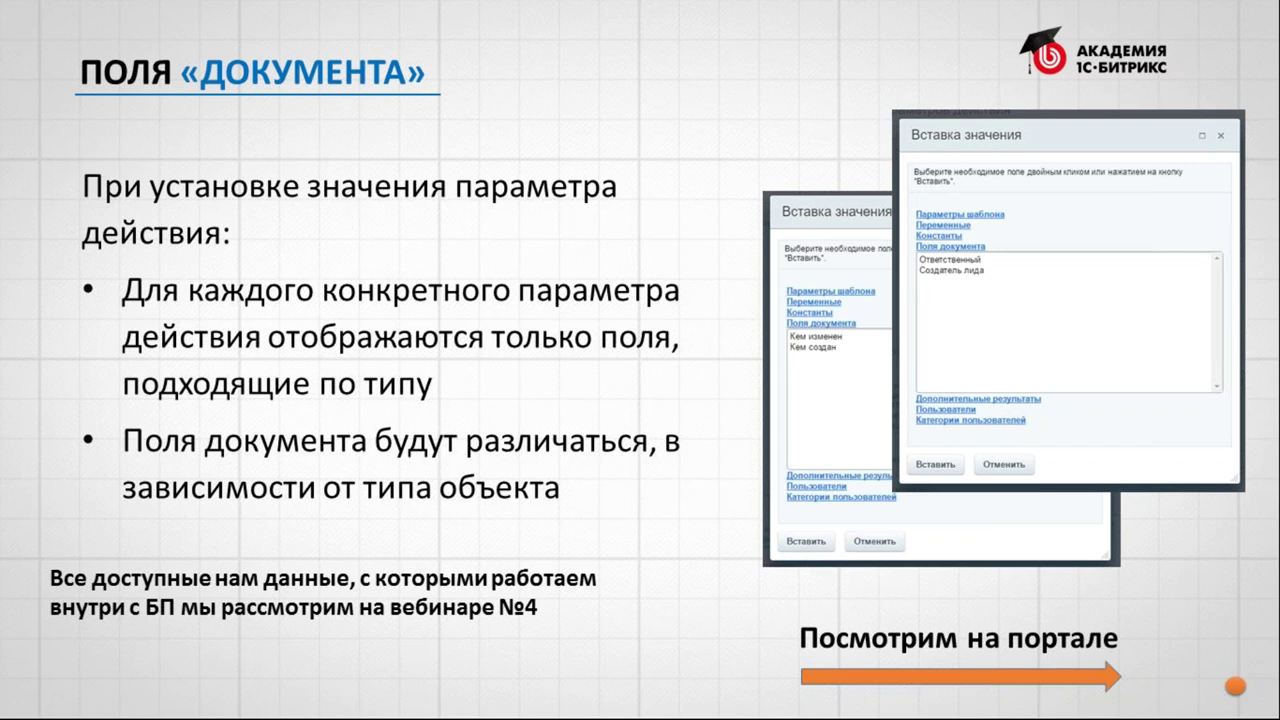
Step: Switch to the Bitrix24 process template in Chrome, add an "Изменение документа" action after the employee notification and open its settings
{"action": "key", "text": "super"}
{"action": "left_click", "coordinate": [205, 699]}
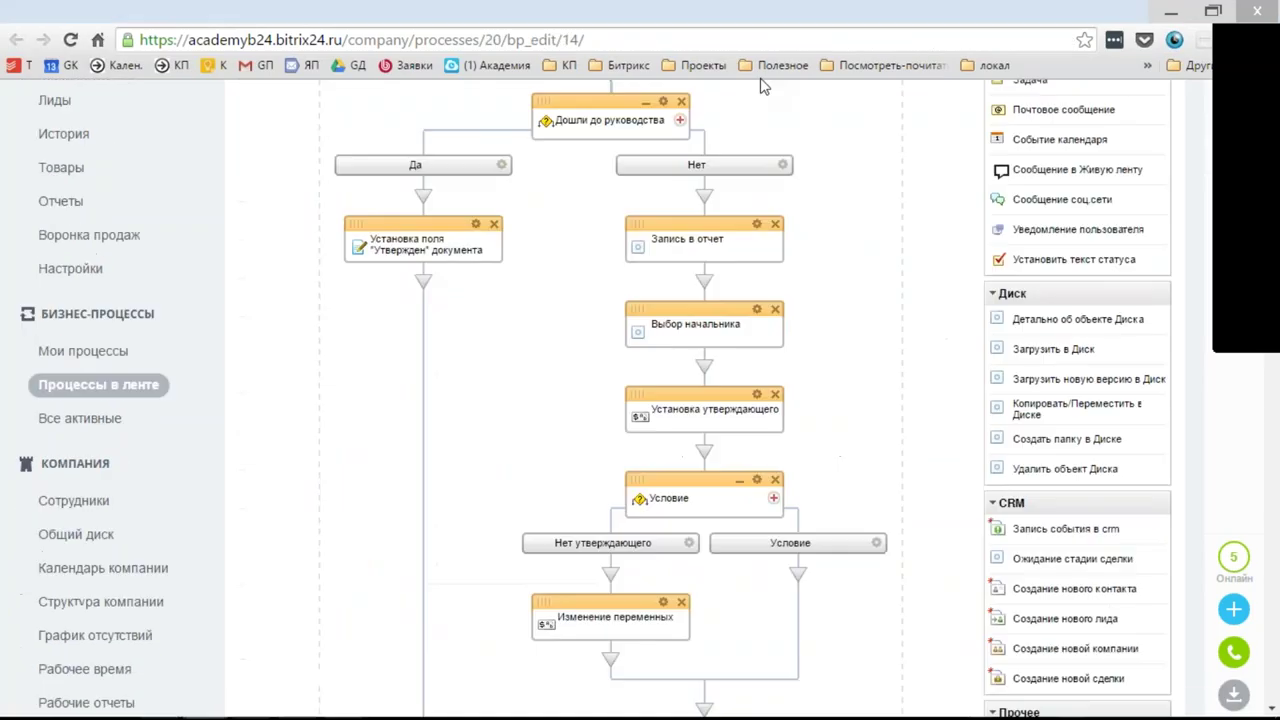
{"action": "scroll", "coordinate": [760, 415], "scroll_direction": "up", "scroll_amount": 5}
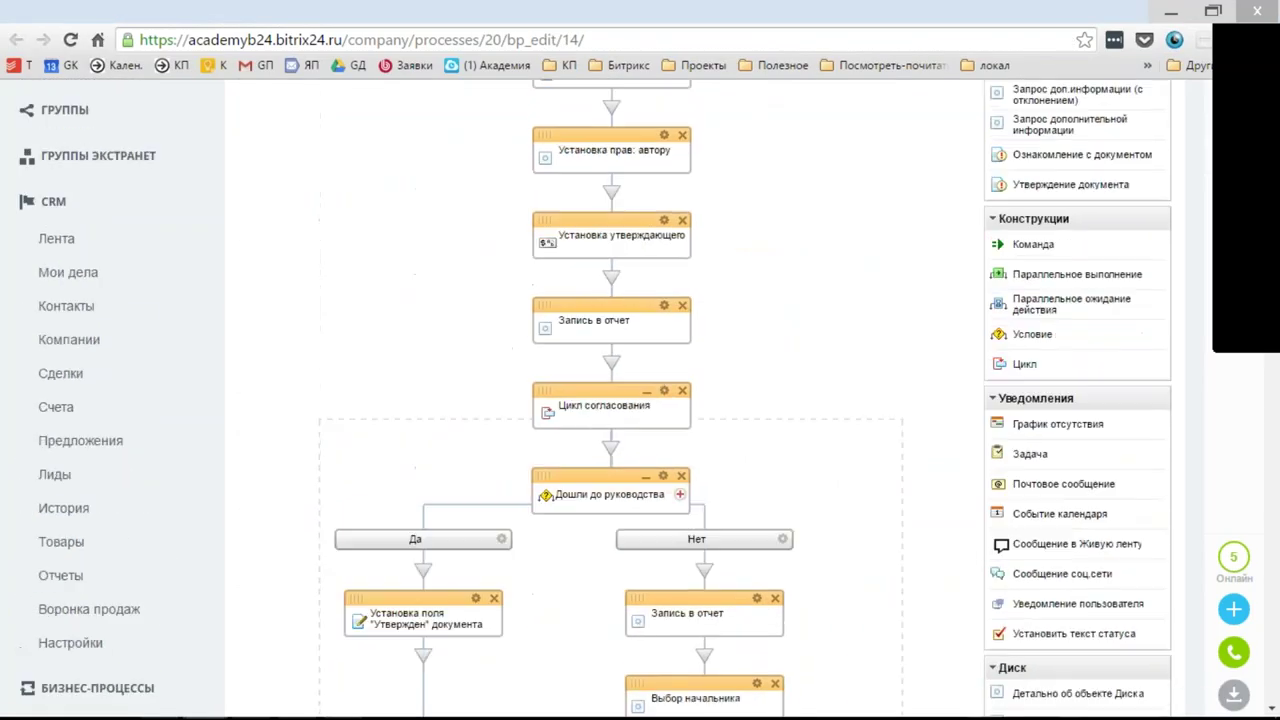
{"action": "scroll", "coordinate": [760, 415], "scroll_direction": "up", "scroll_amount": 5}
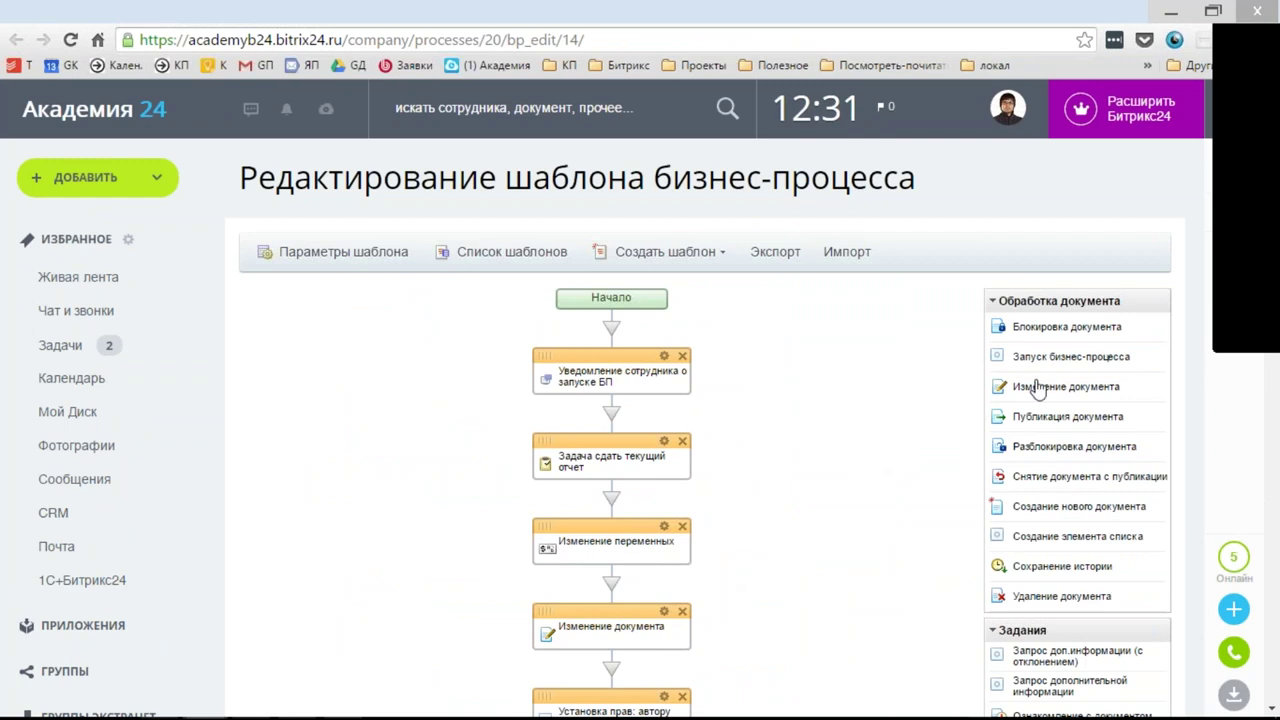
{"action": "left_click_drag", "start_coordinate": [1037, 388], "coordinate": [611, 412]}
{"action": "double_click", "coordinate": [662, 471]}
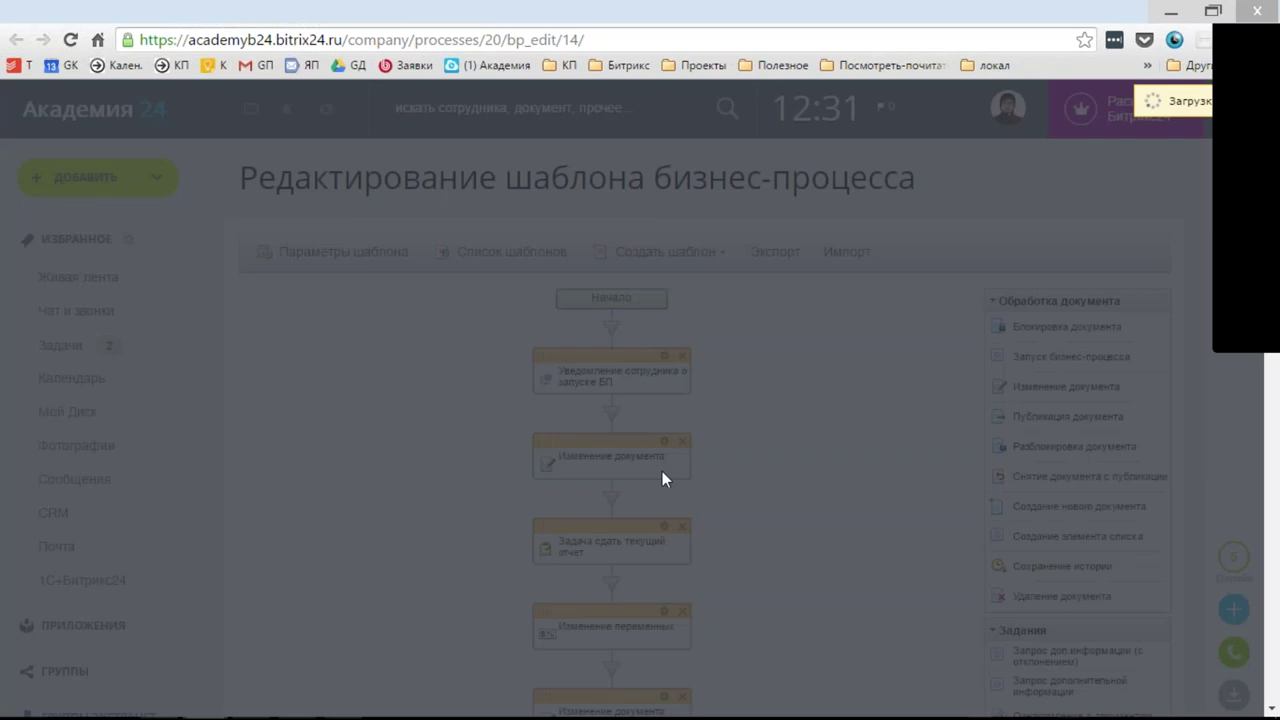
Step: Choose "Название" as the field to change and examine which document fields can be inserted as its value, without inserting any
{"action": "left_click", "coordinate": [506, 337]}
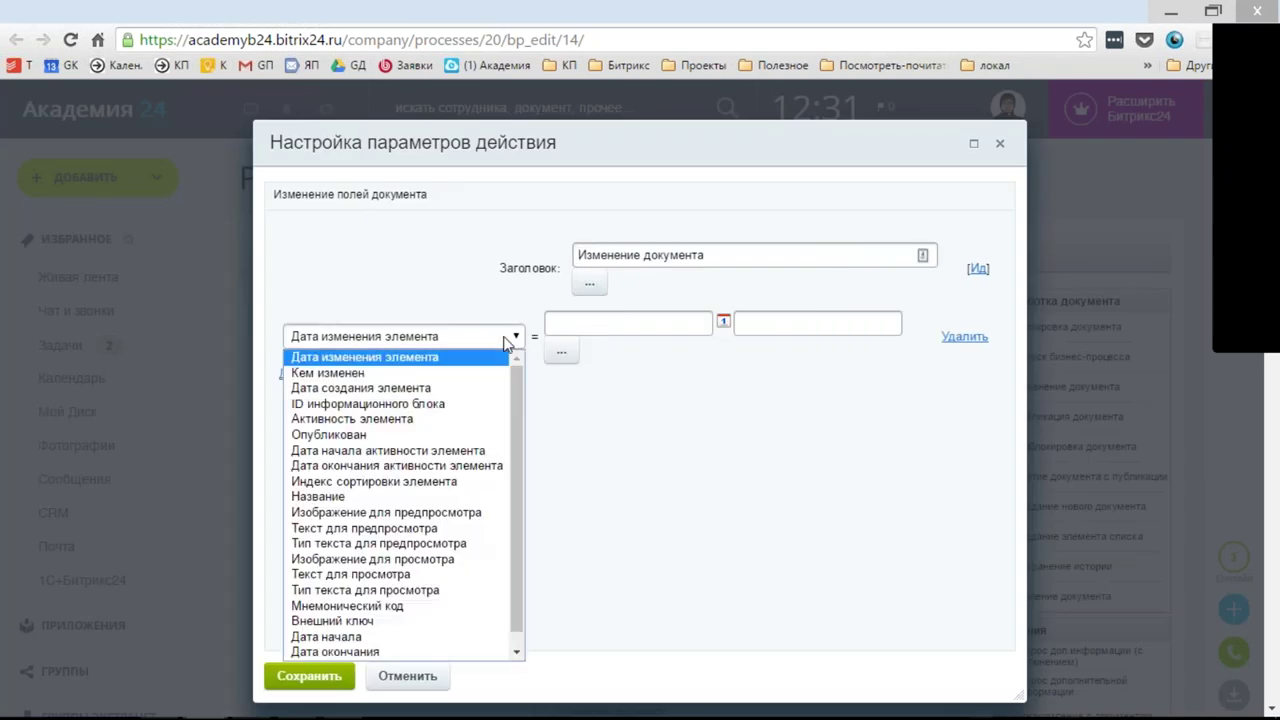
{"action": "left_click_drag", "start_coordinate": [513, 380], "coordinate": [518, 409]}
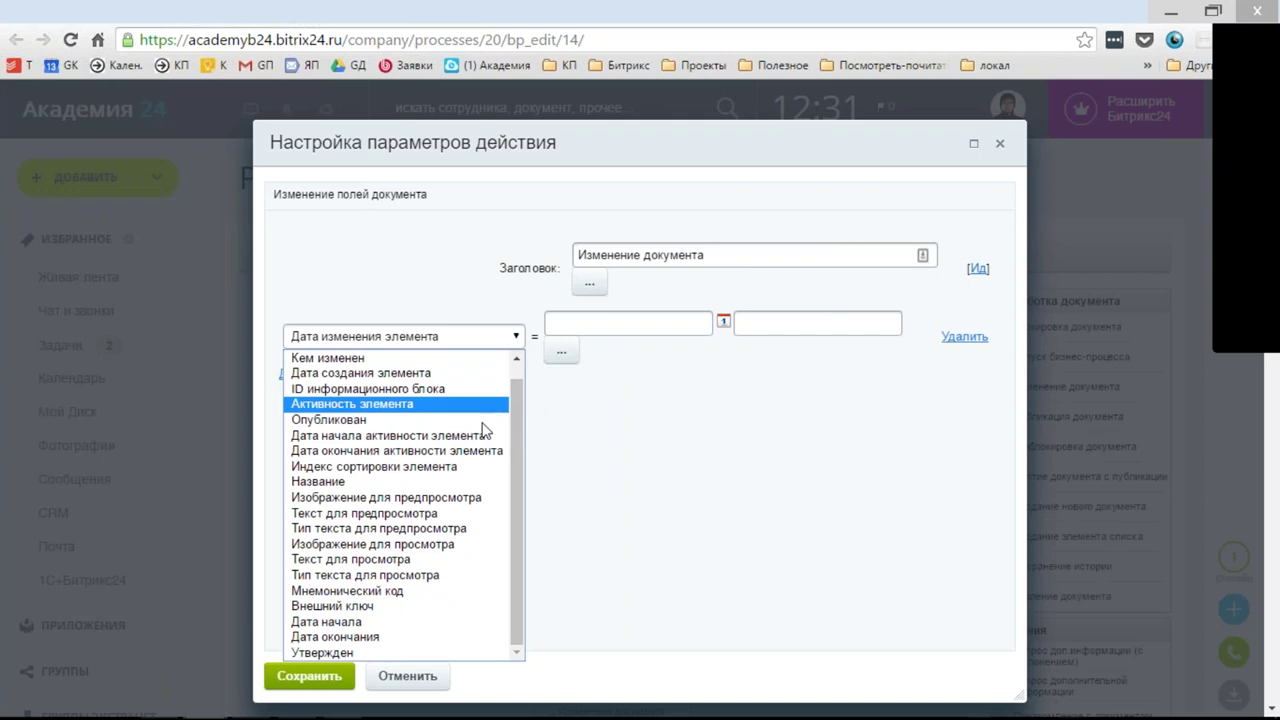
{"action": "left_click", "coordinate": [438, 482]}
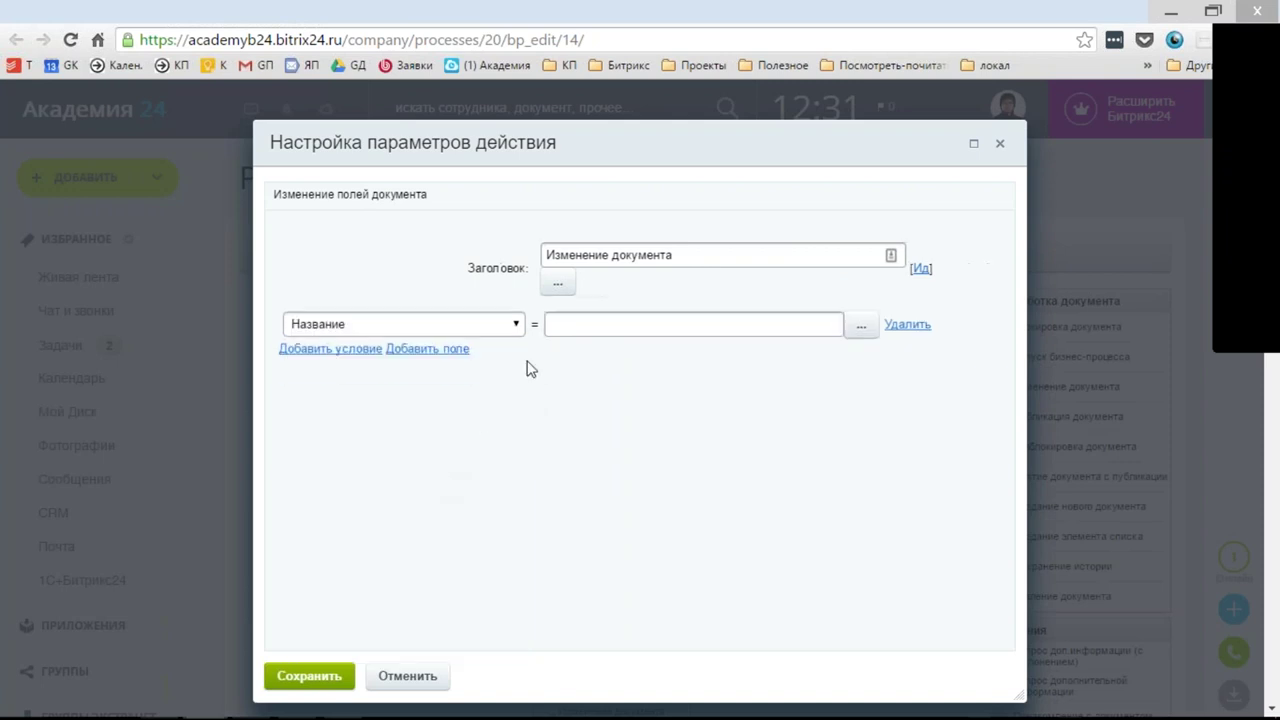
{"action": "left_click", "coordinate": [597, 326]}
{"action": "left_click", "coordinate": [866, 330]}
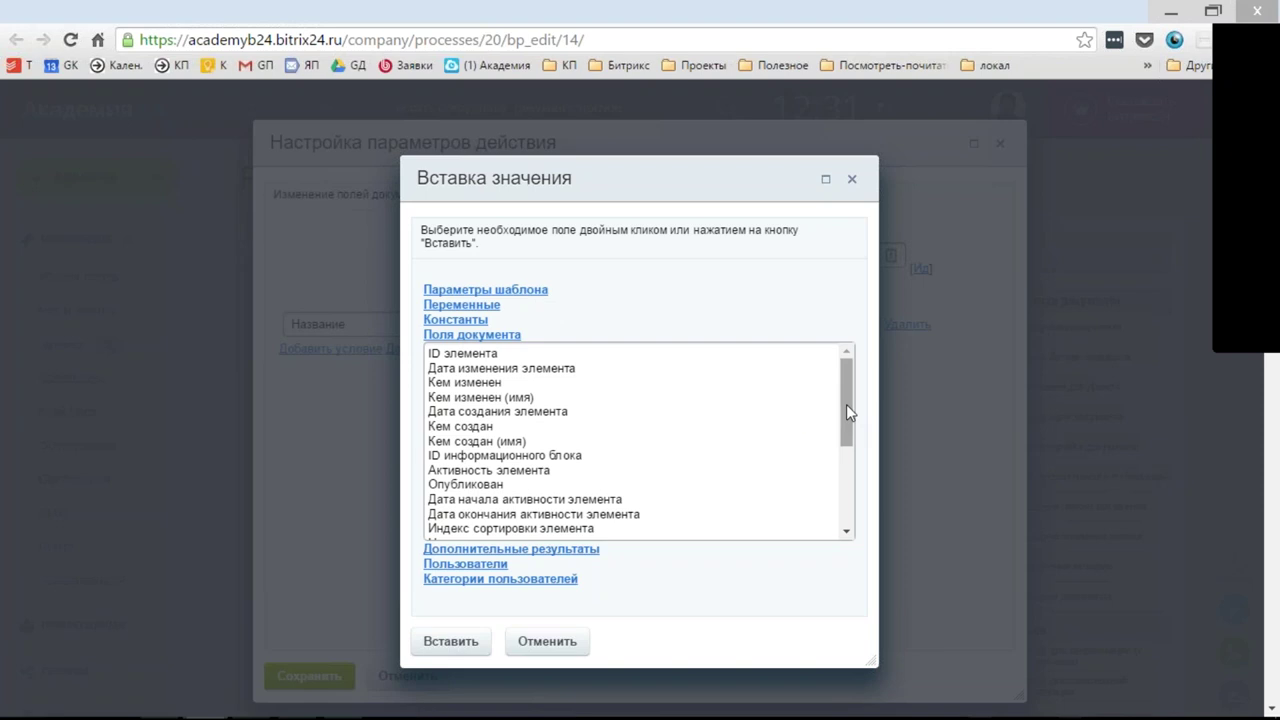
{"action": "mouse_move", "coordinate": [847, 406]}
{"action": "left_mouse_down"}
{"action": "mouse_move", "coordinate": [852, 510]}
{"action": "mouse_move", "coordinate": [863, 389]}
{"action": "left_mouse_up"}
{"action": "left_click", "coordinate": [853, 181]}
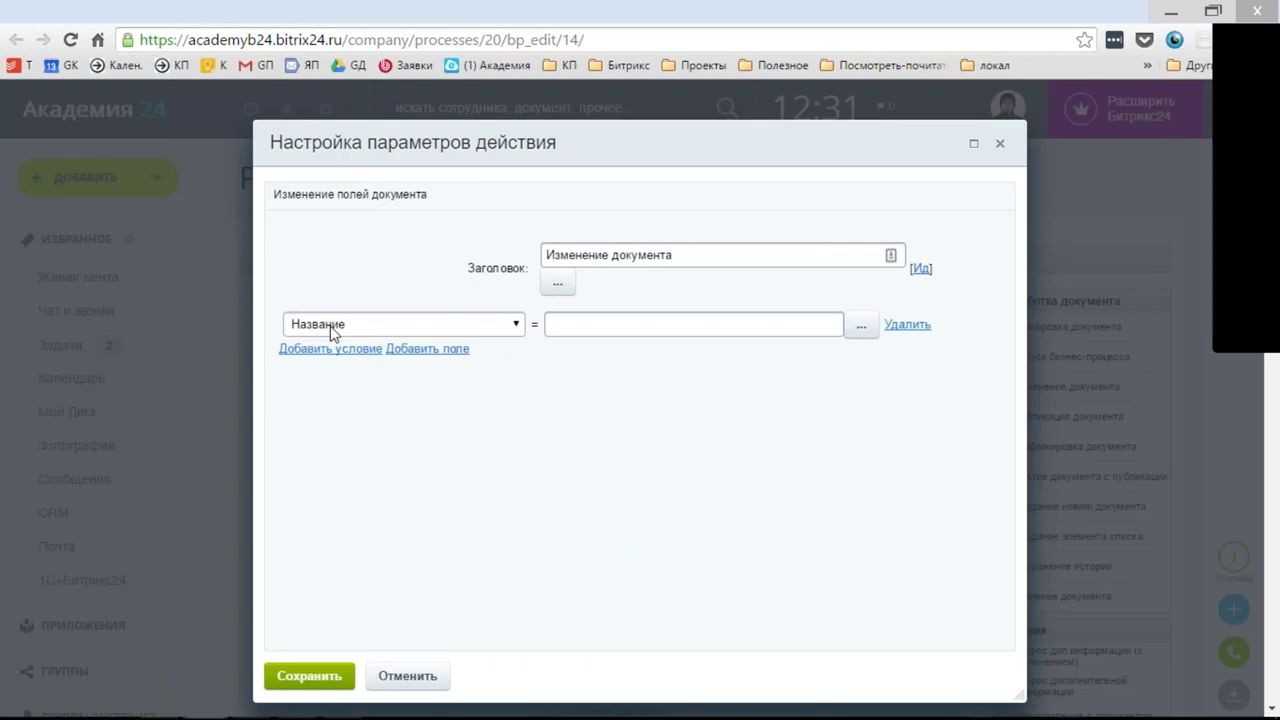
{"action": "left_click", "coordinate": [861, 325]}
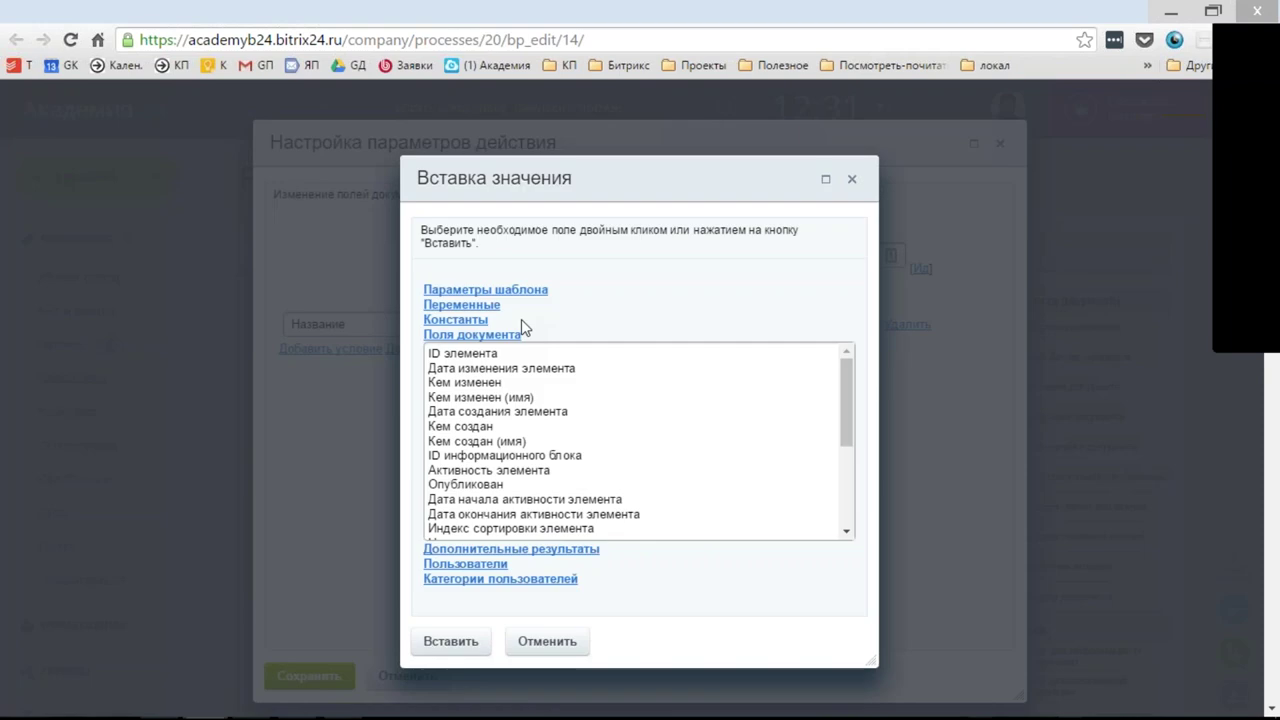
{"action": "left_click_drag", "start_coordinate": [843, 374], "coordinate": [845, 447]}
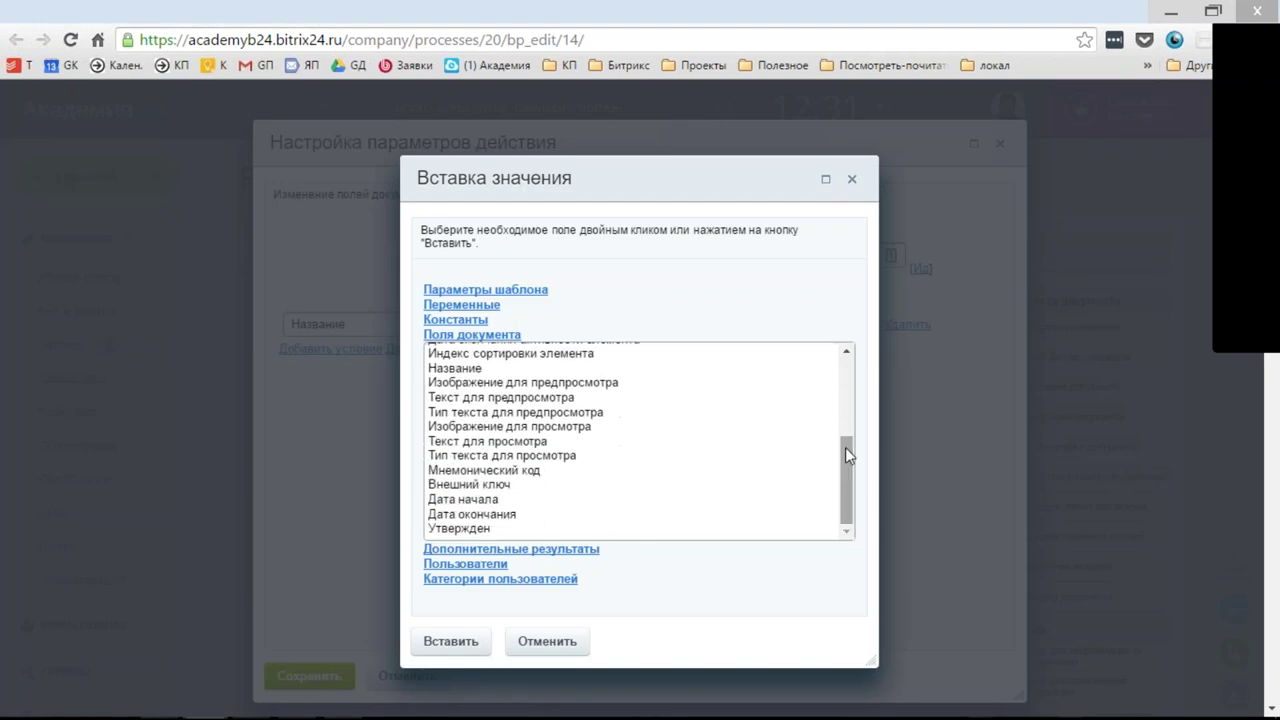
{"action": "left_click", "coordinate": [852, 179]}
Step: Change the selected field to "Кем изменен" and look at the document fields available for insertion as its value
{"action": "left_click", "coordinate": [516, 330]}
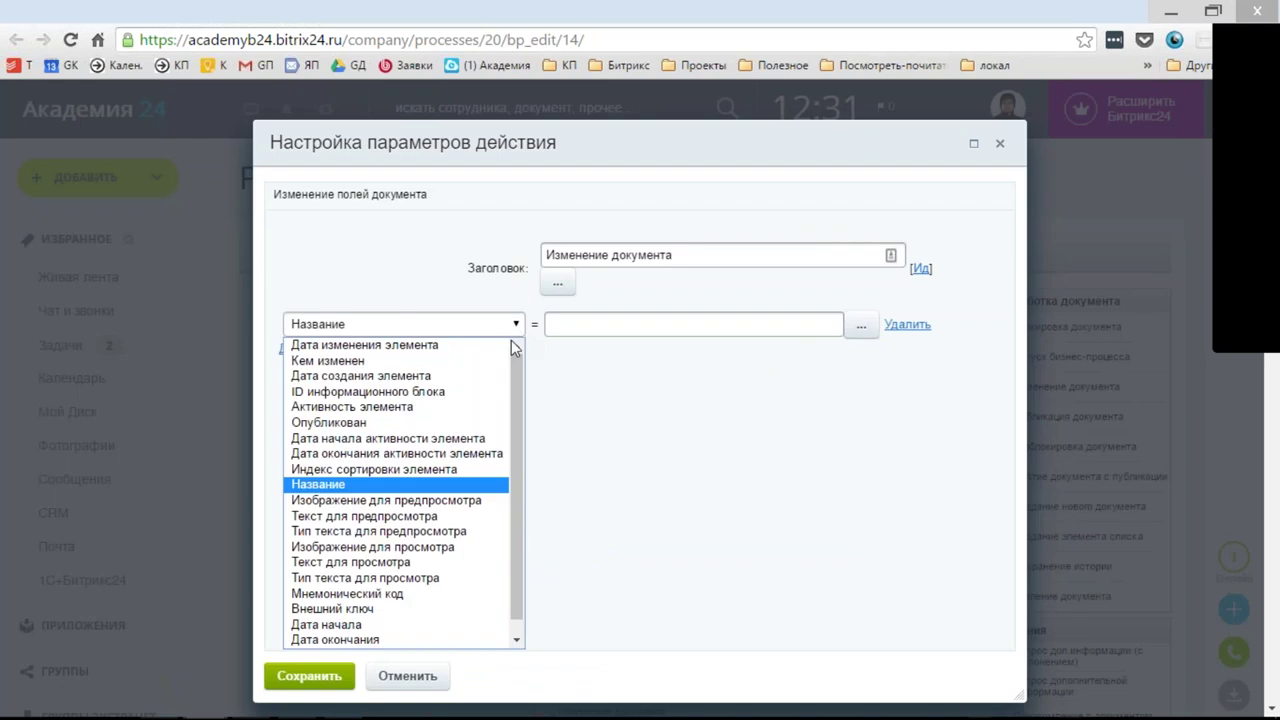
{"action": "left_click", "coordinate": [497, 360]}
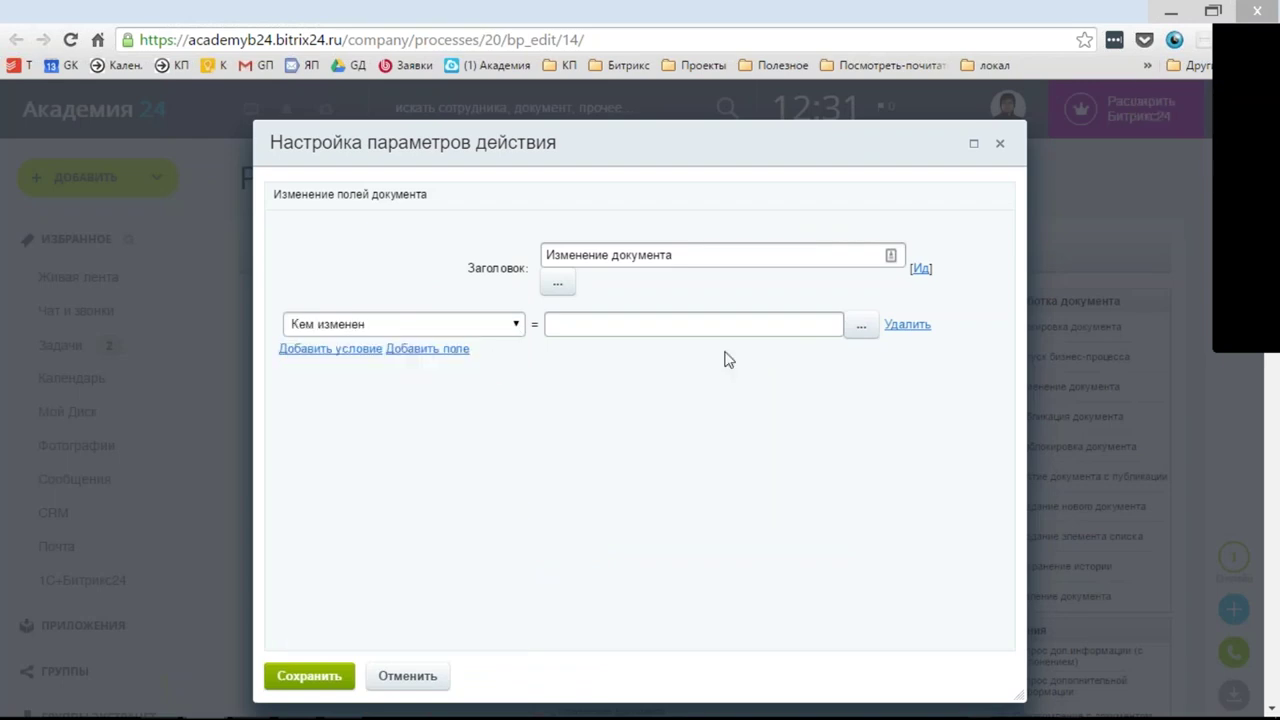
{"action": "left_click", "coordinate": [858, 328]}
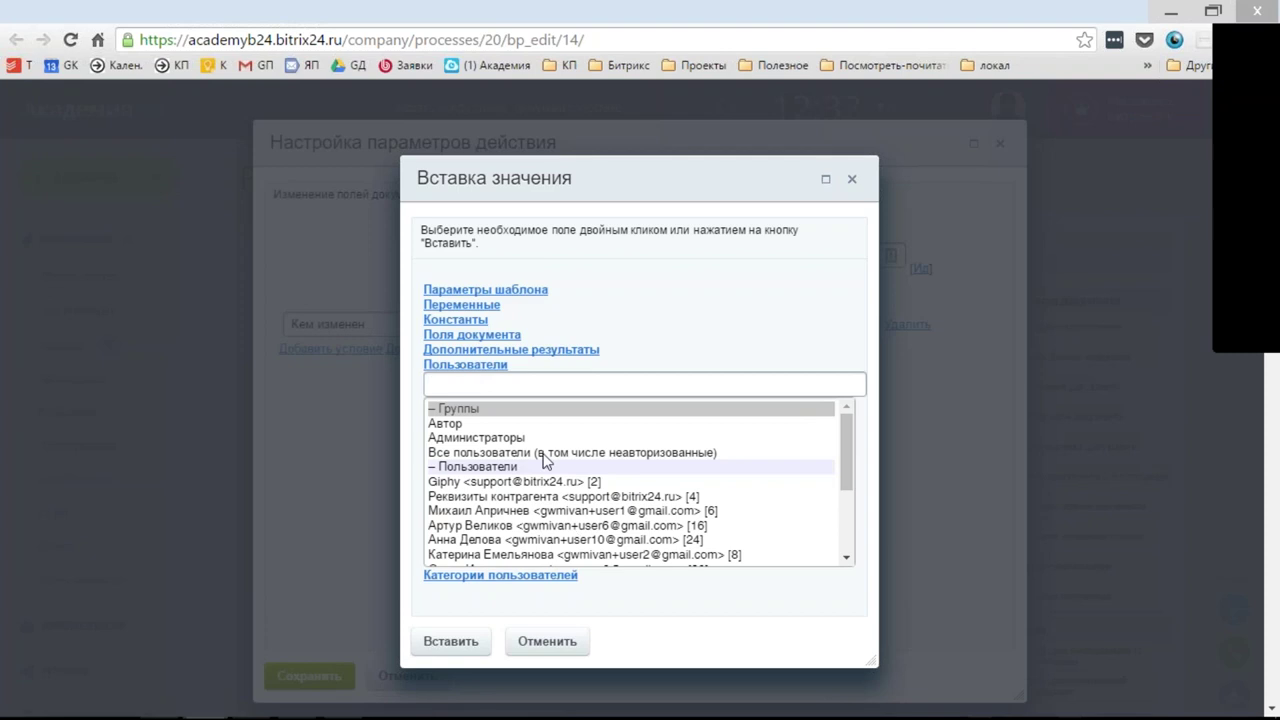
{"action": "left_click", "coordinate": [499, 336]}
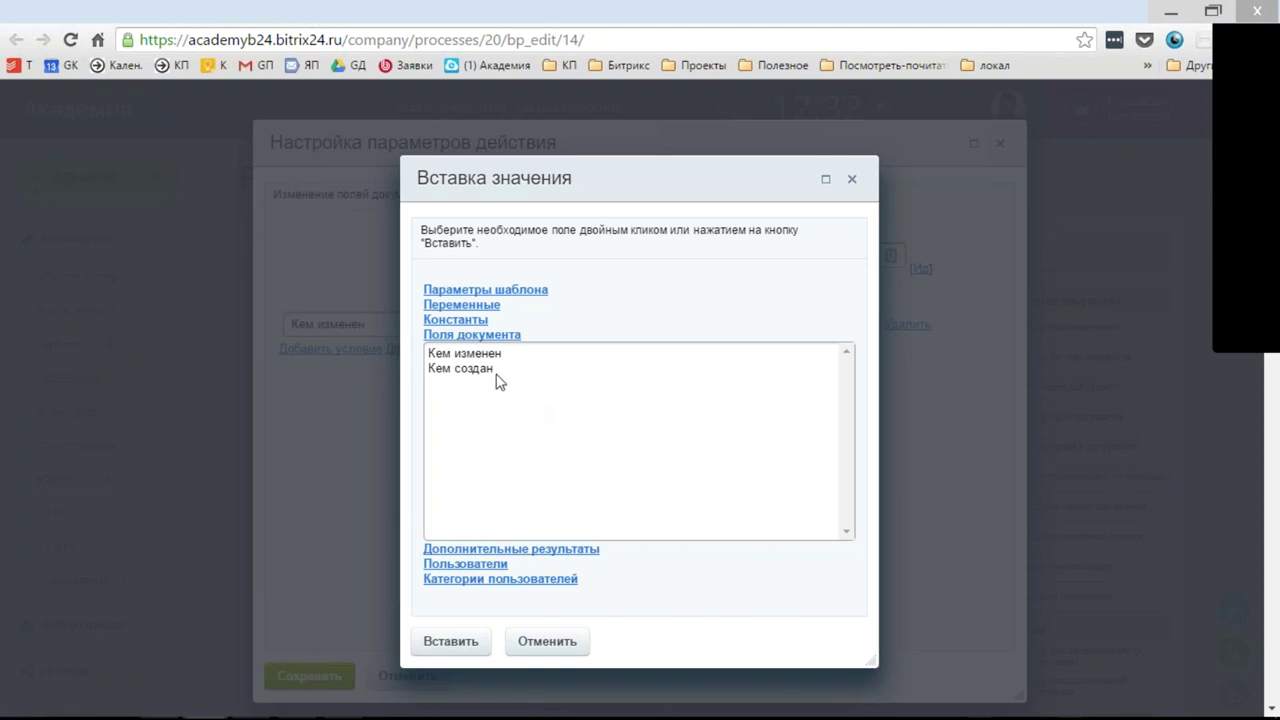
Step: Switch to the lead process template, add an "Изменение документа" action before "Обработка лида" and open its settings
{"action": "left_click", "coordinate": [312, 8]}
{"action": "left_click", "coordinate": [405, 8]}
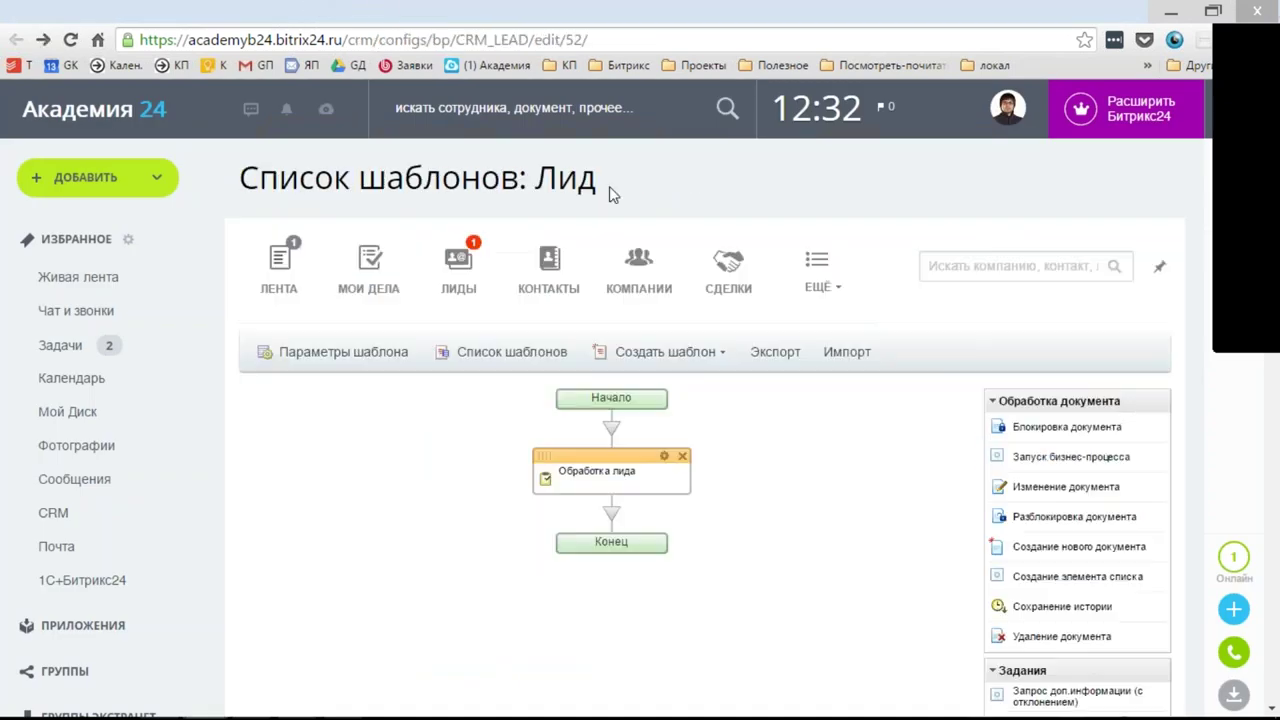
{"action": "left_click_drag", "start_coordinate": [1042, 482], "coordinate": [626, 440]}
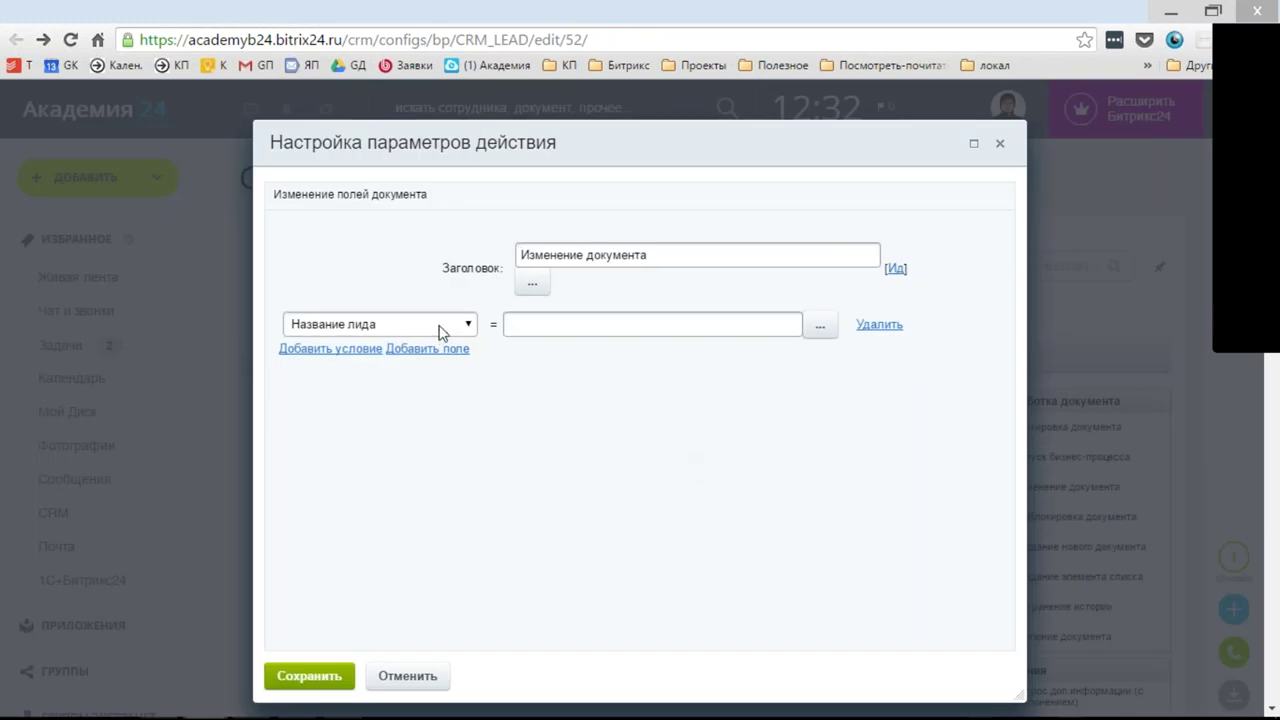
Step: Examine the whole list of document fields insertable as the value of "Название лида" and close it without inserting any
{"action": "left_click", "coordinate": [820, 325]}
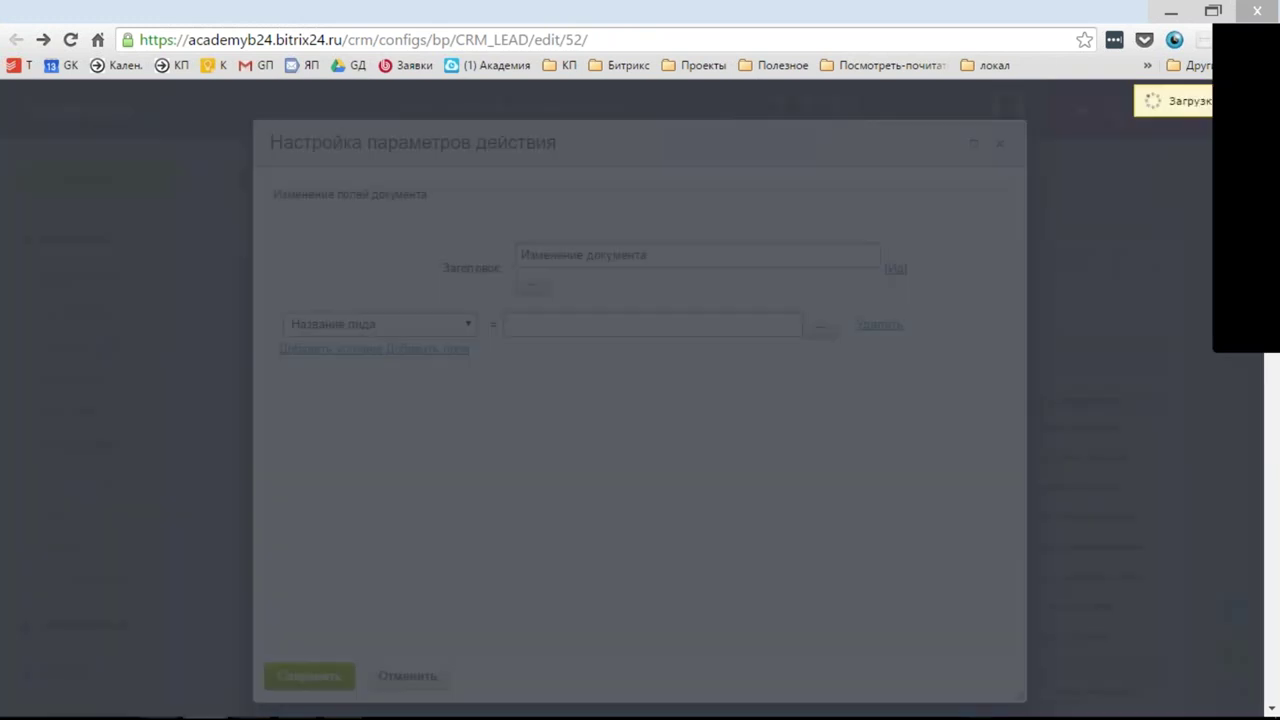
{"action": "left_click_drag", "start_coordinate": [852, 376], "coordinate": [866, 522]}
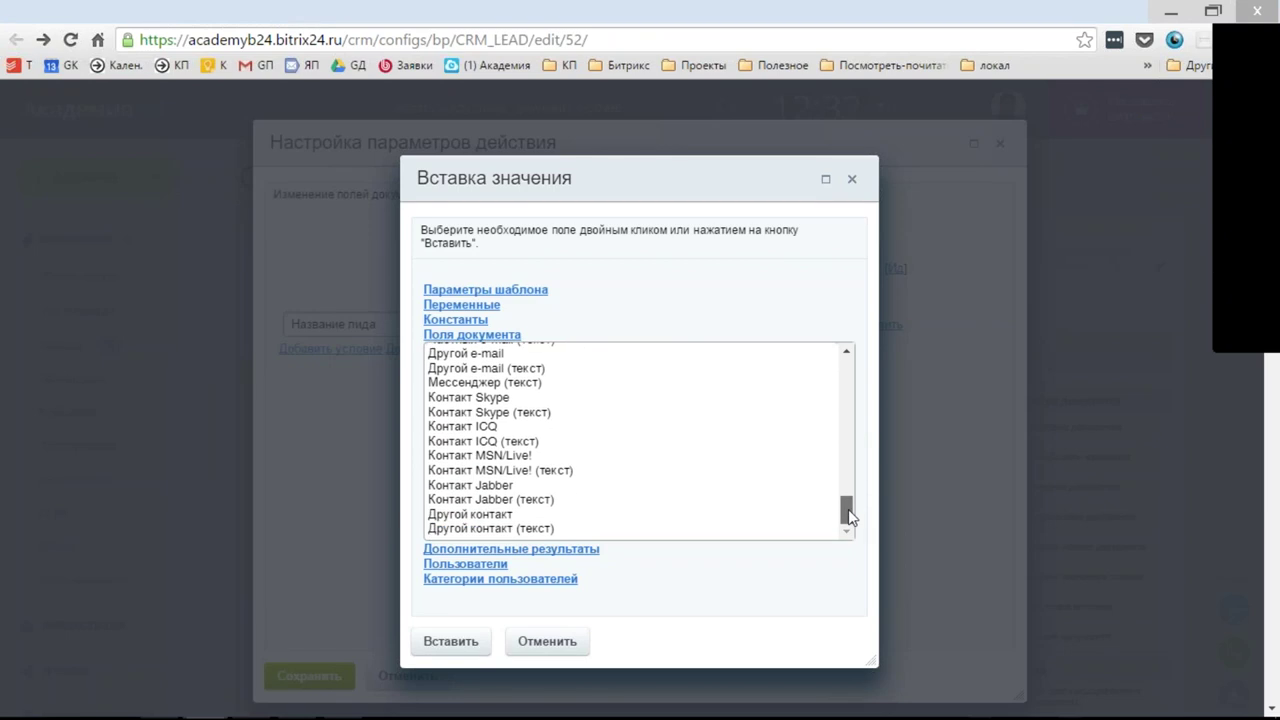
{"action": "left_click_drag", "start_coordinate": [848, 509], "coordinate": [854, 371]}
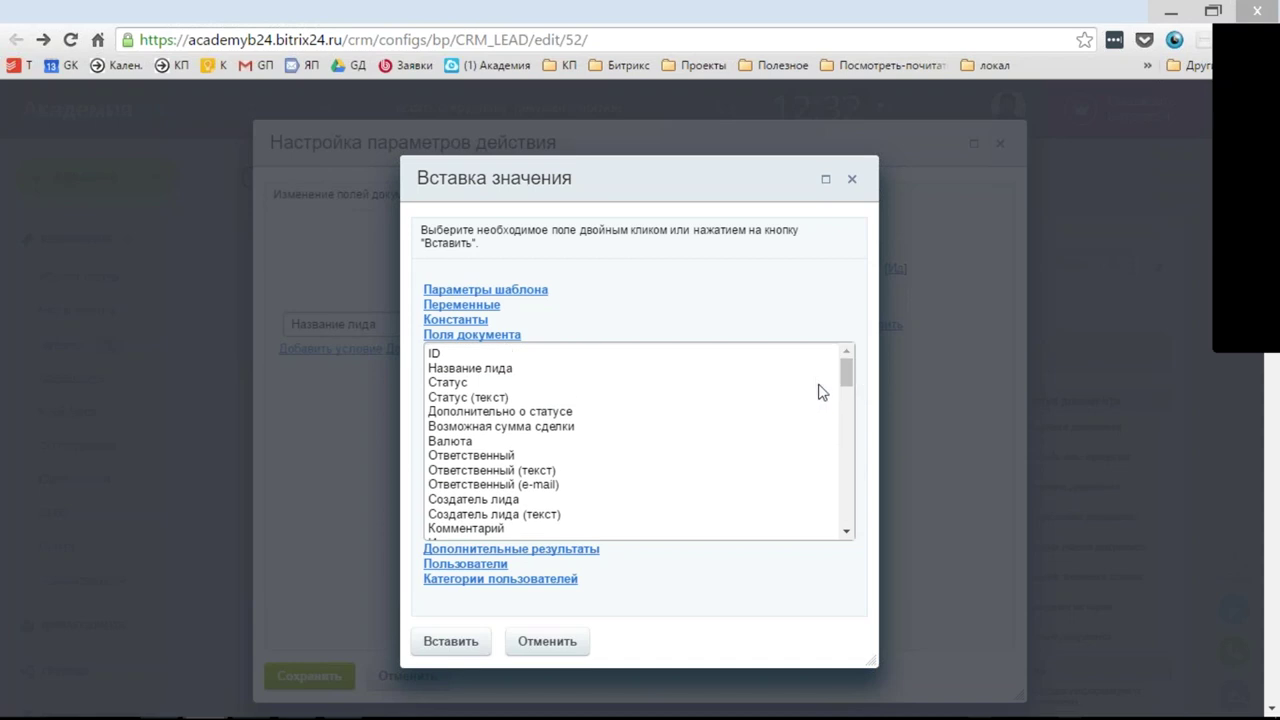
{"action": "left_click", "coordinate": [851, 180]}
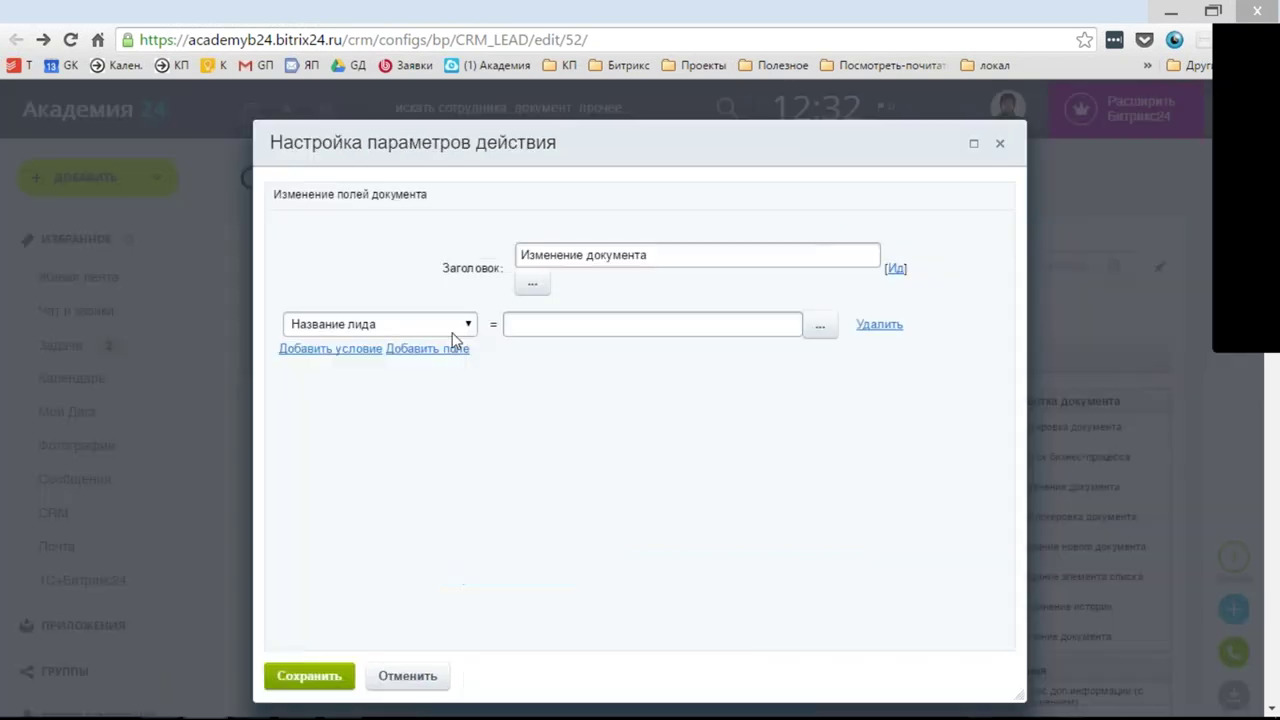
Step: Choose "Ответственный" as the lead field to change, look at its insertable document fields, and close the action settings without saving
{"action": "left_click", "coordinate": [452, 330]}
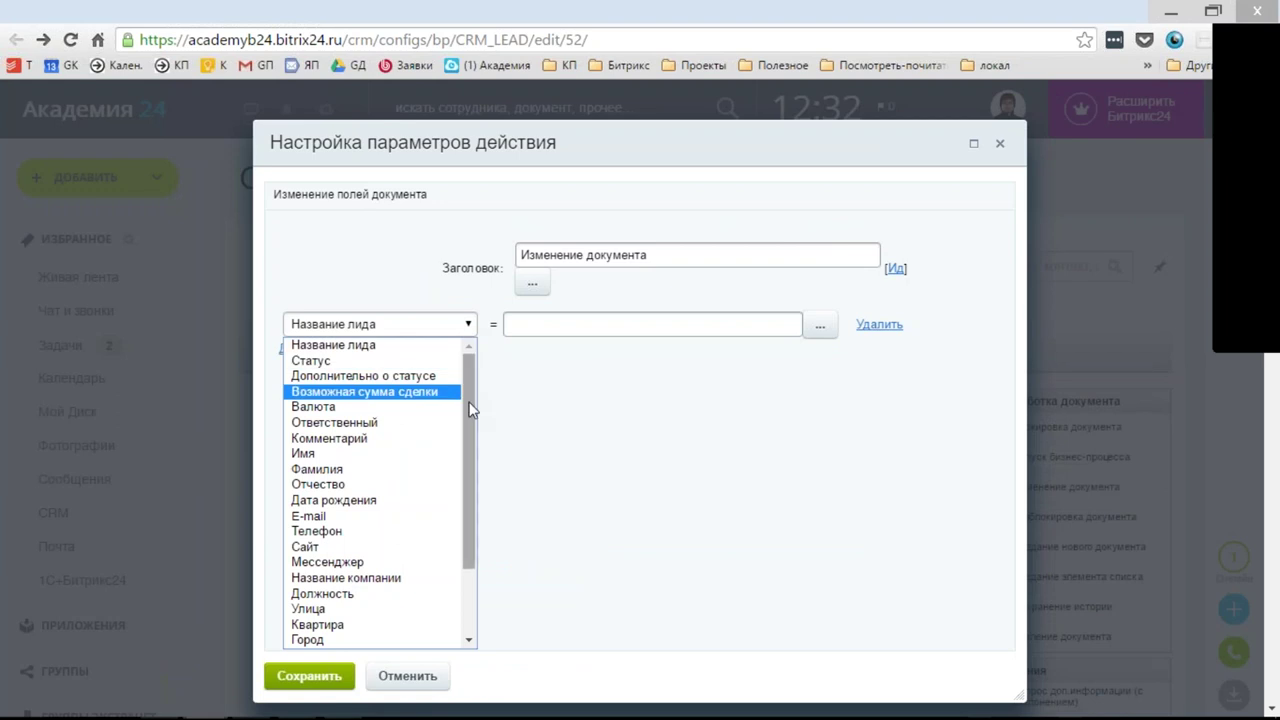
{"action": "scroll", "coordinate": [470, 430], "scroll_direction": "down", "scroll_amount": 3}
{"action": "scroll", "coordinate": [485, 400], "scroll_direction": "up", "scroll_amount": 3}
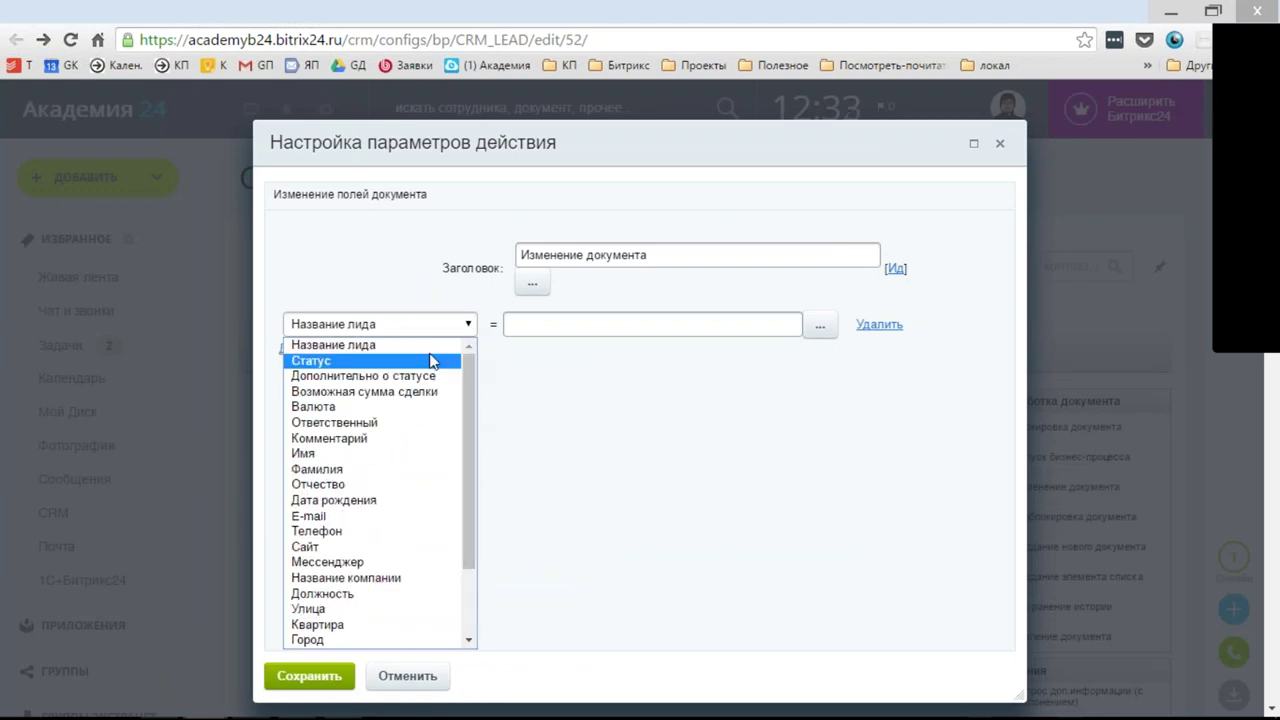
{"action": "left_click", "coordinate": [423, 421]}
{"action": "left_click", "coordinate": [818, 329]}
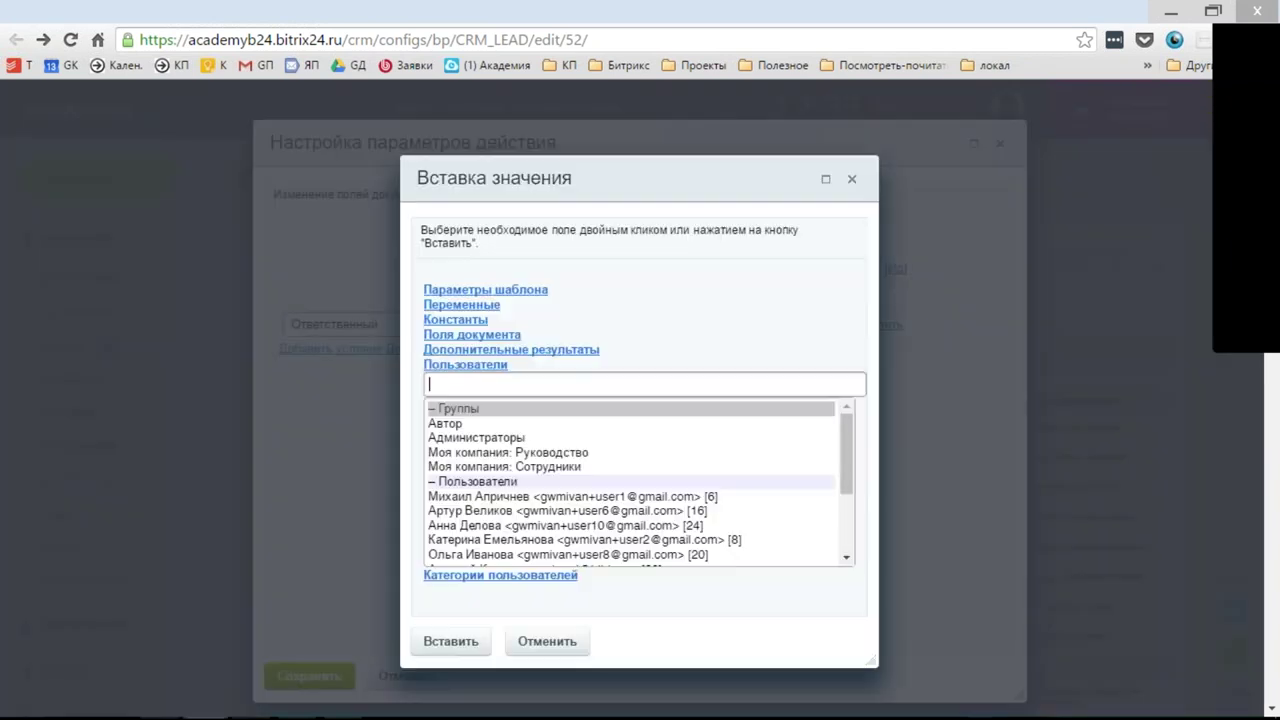
{"action": "left_click", "coordinate": [472, 335]}
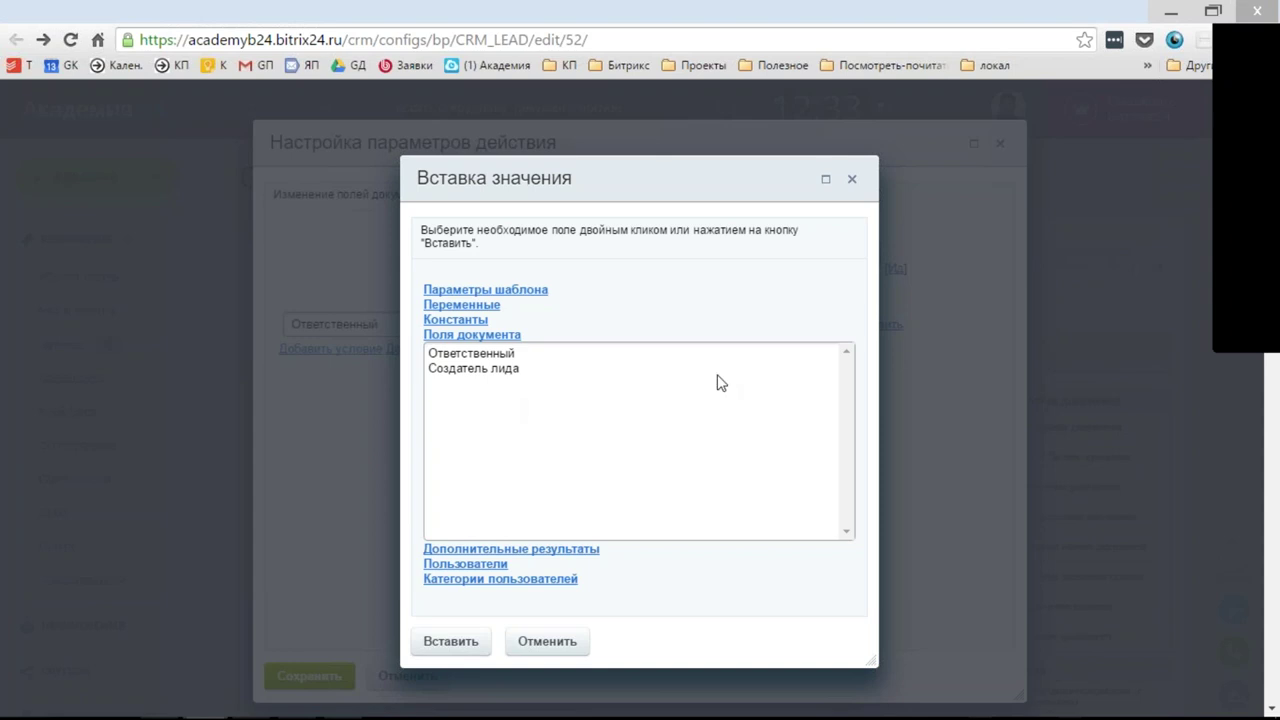
{"action": "left_click", "coordinate": [851, 180]}
{"action": "left_click", "coordinate": [1000, 145]}
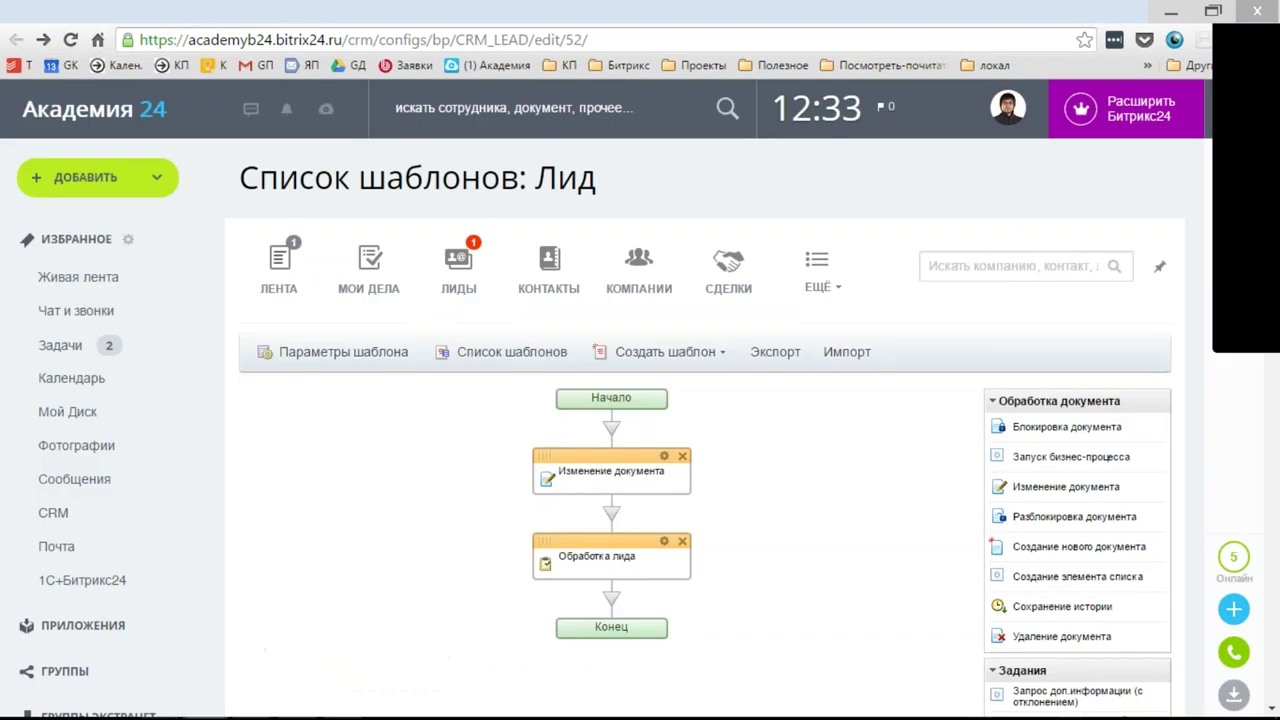
Step: Return to the running PowerPoint slide show and advance to the slide "Вопросы?"
{"action": "key", "text": "super"}
{"action": "mouse_move", "coordinate": [300, 705]}
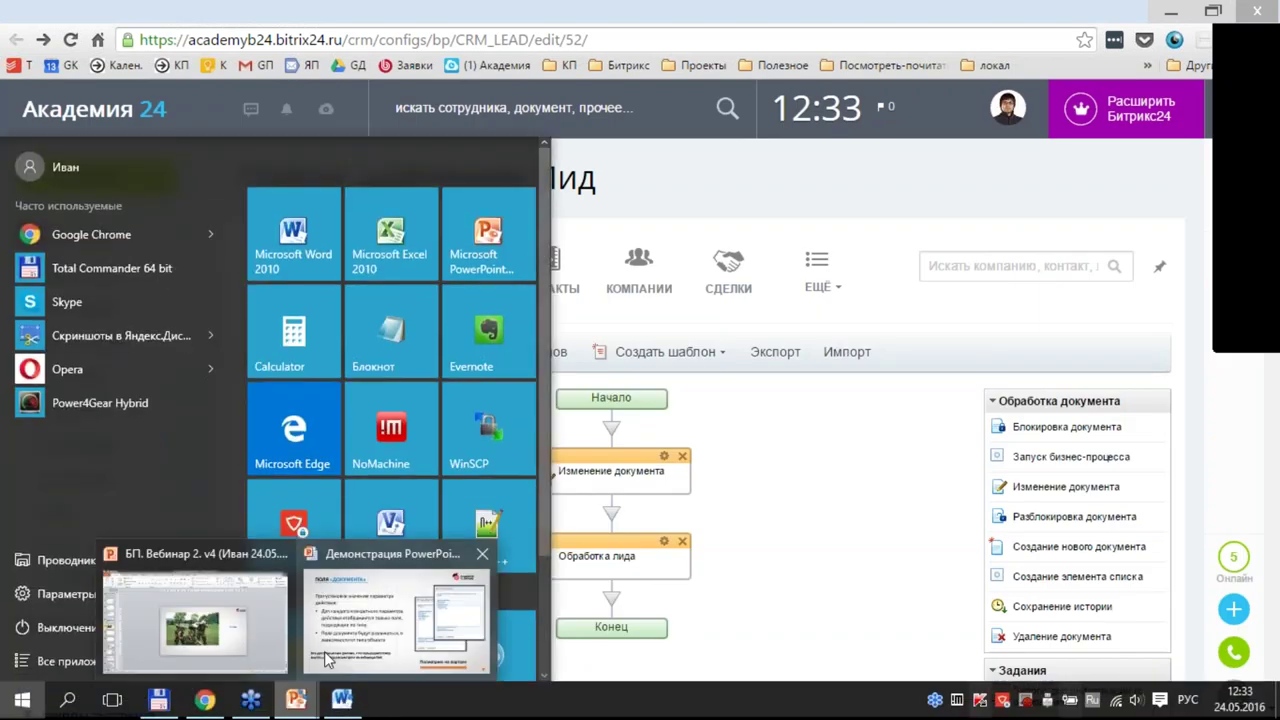
{"action": "left_click", "coordinate": [327, 648]}
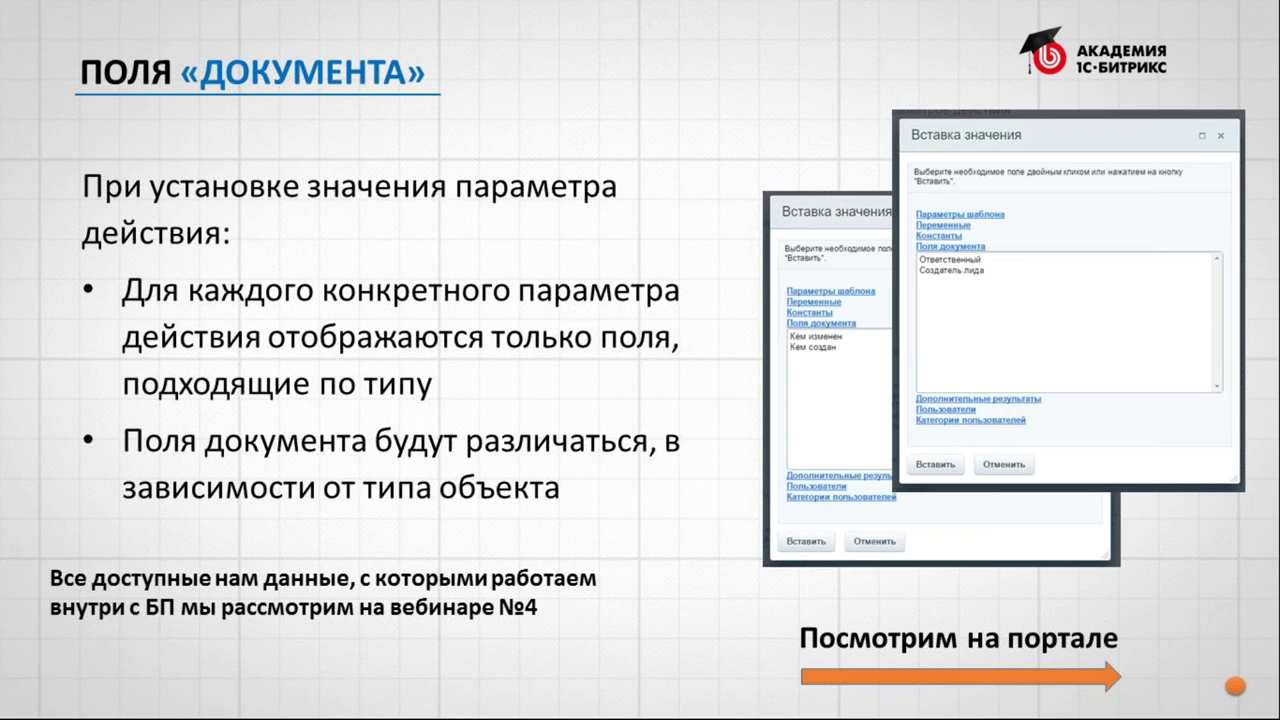
{"action": "key", "text": "Right"}
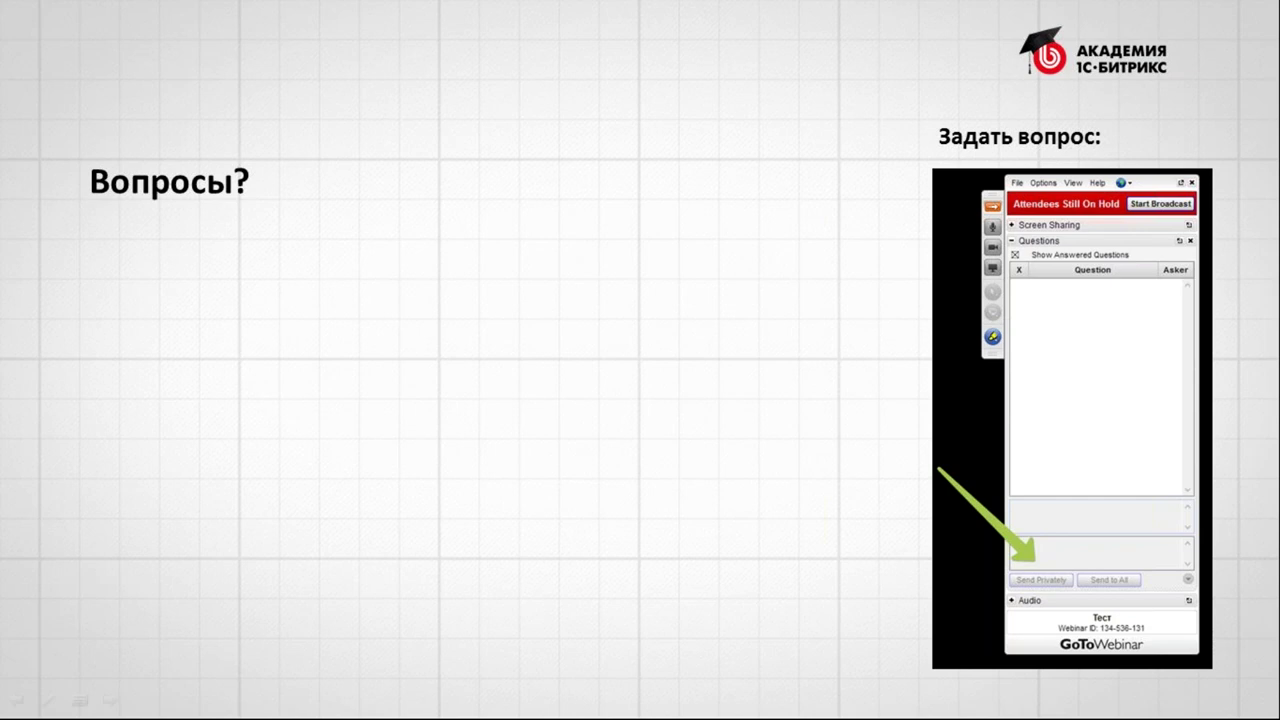
Step: Switch to the Bitrix24 contract list, set "Статус договора" of the contract with ООО "Вектор" to "Согласован" and save it
{"action": "key", "text": "alt+Tab"}
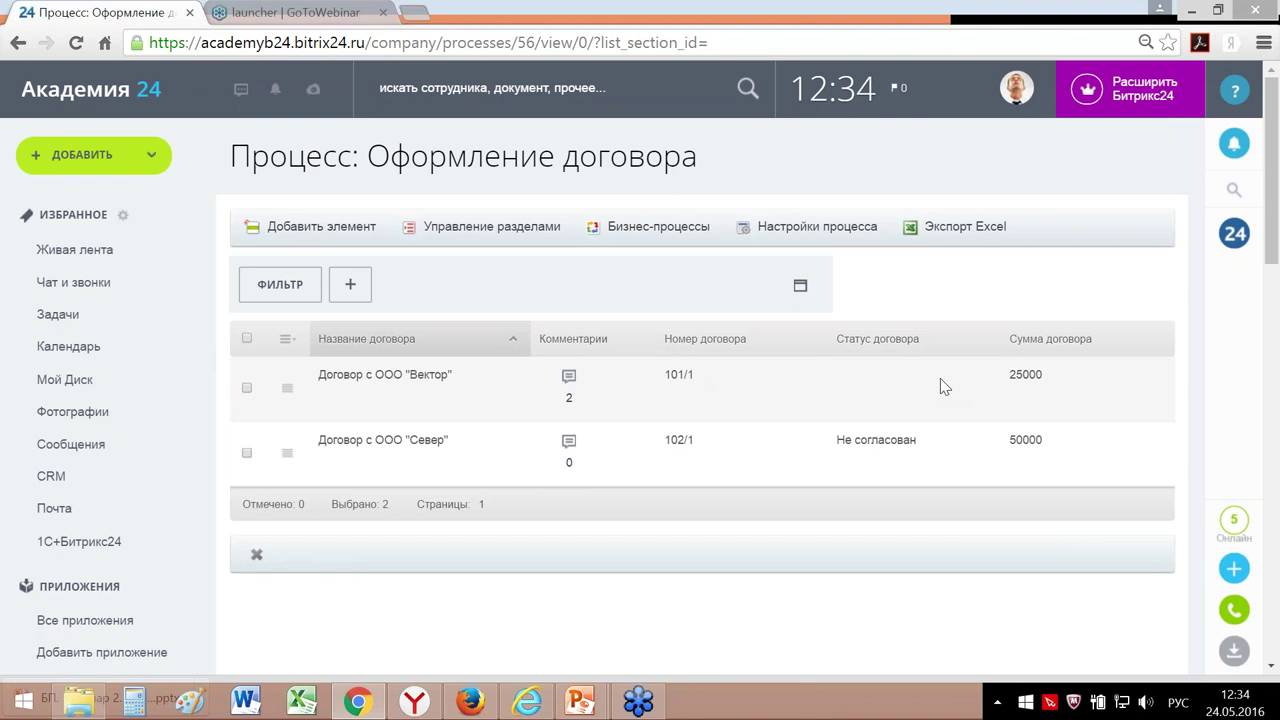
{"action": "left_click", "coordinate": [287, 392]}
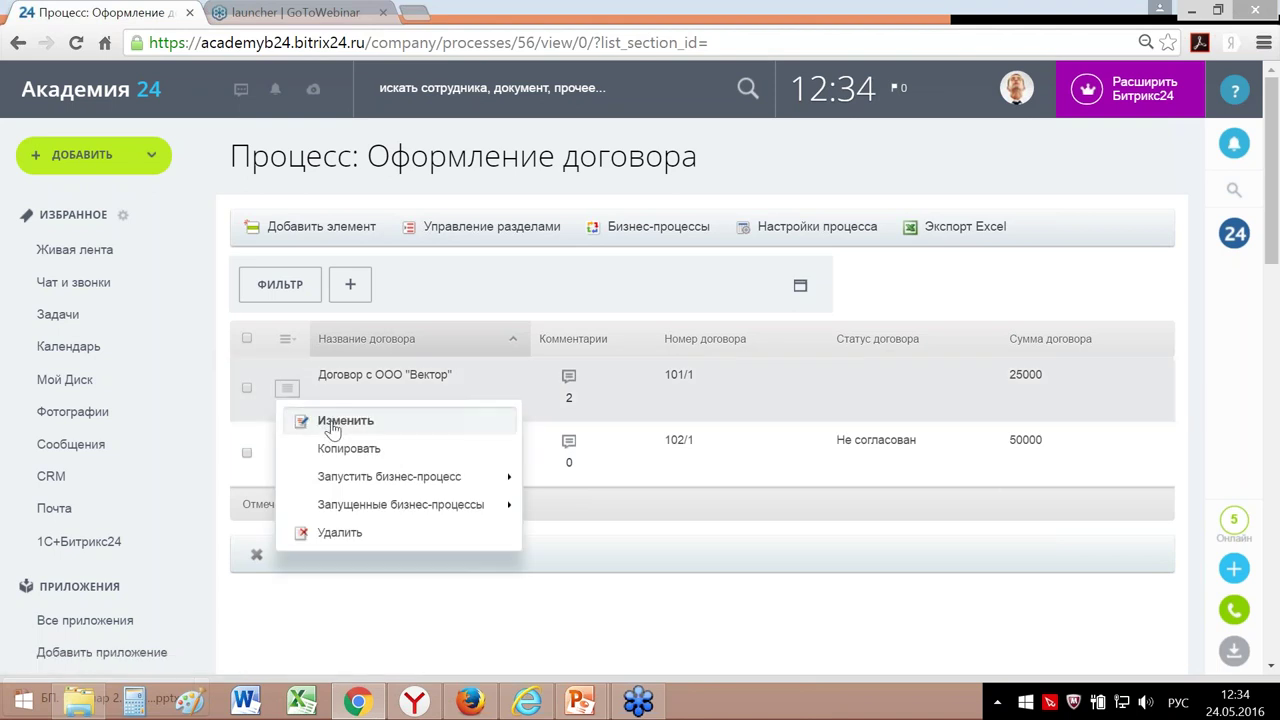
{"action": "left_click", "coordinate": [300, 421]}
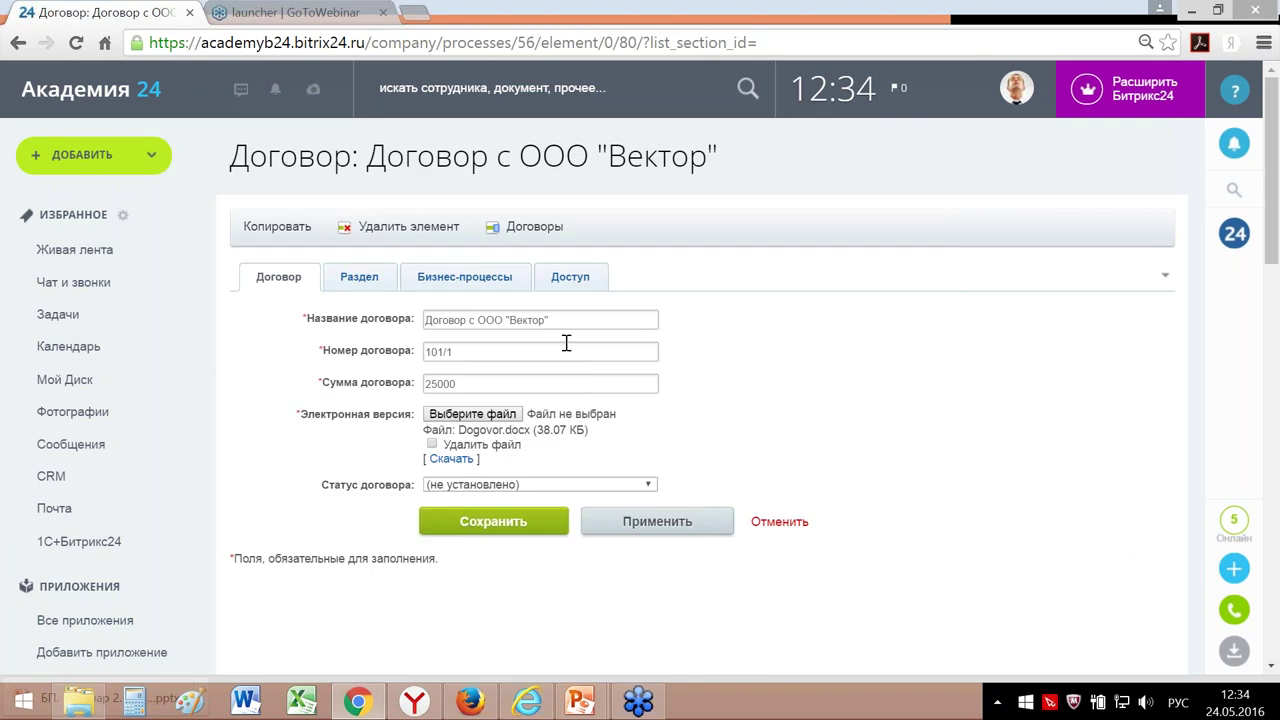
{"action": "left_click", "coordinate": [538, 485]}
{"action": "left_click", "coordinate": [540, 514]}
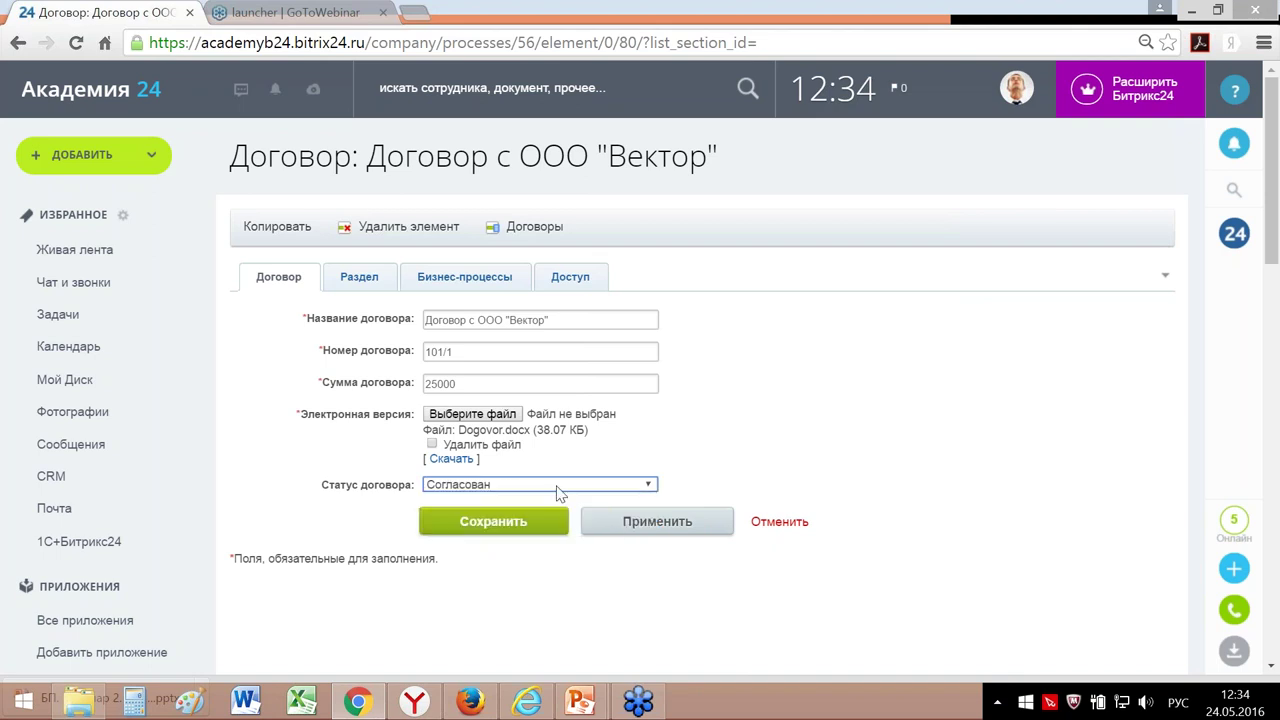
{"action": "left_click", "coordinate": [508, 524]}
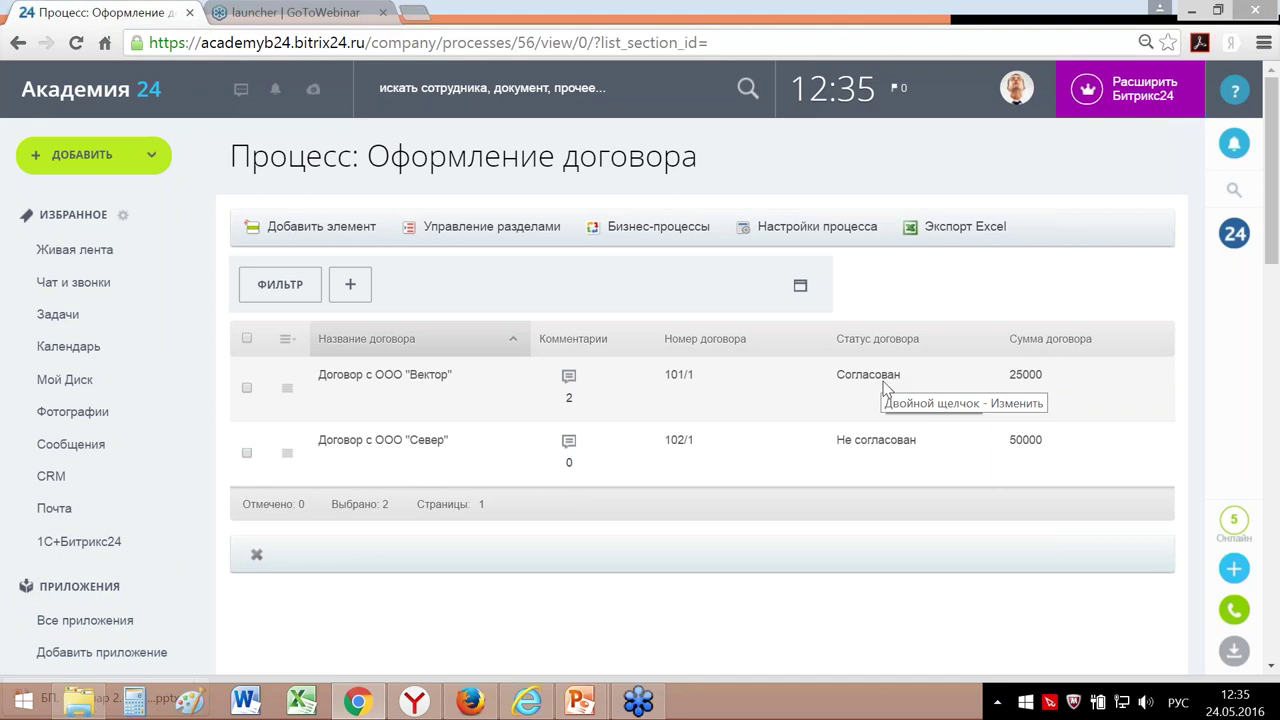
Step: Switch to Internet Explorer, start a new "Оформление договора" process from the live feed and choose "Согласован" as its "Статус договора"
{"action": "left_click", "coordinate": [530, 703]}
{"action": "left_click", "coordinate": [706, 243]}
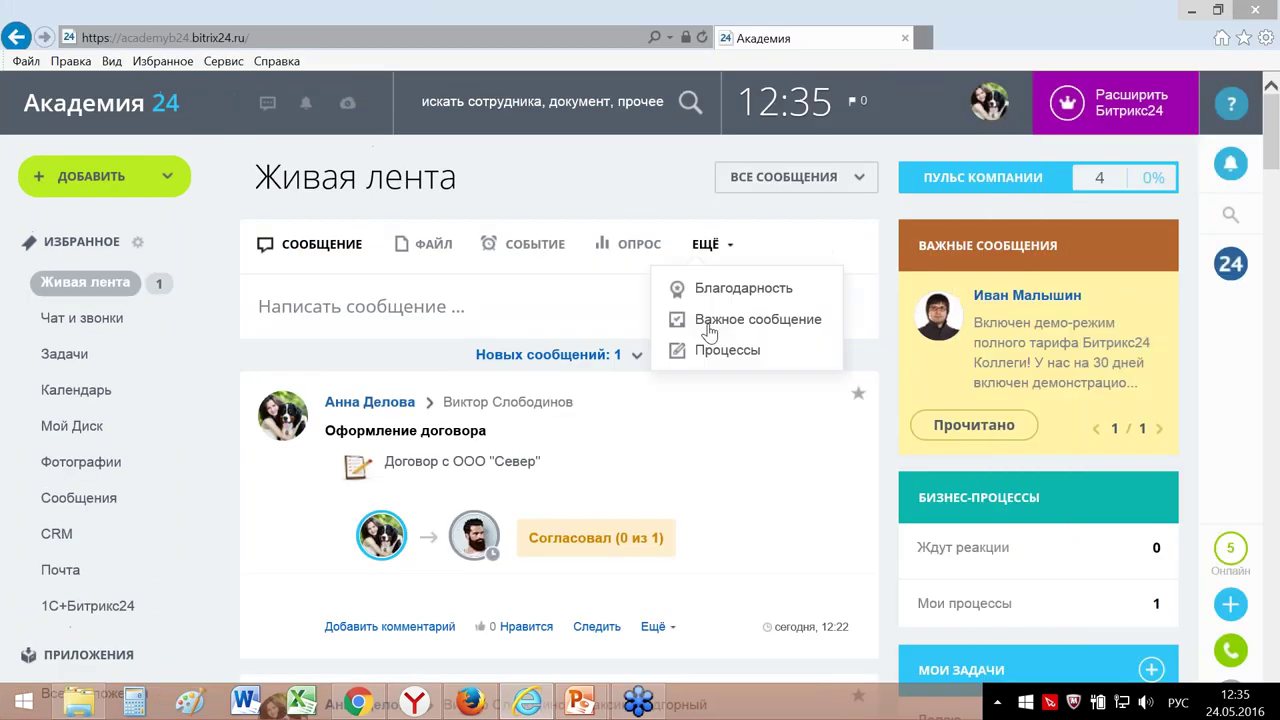
{"action": "left_click", "coordinate": [723, 351]}
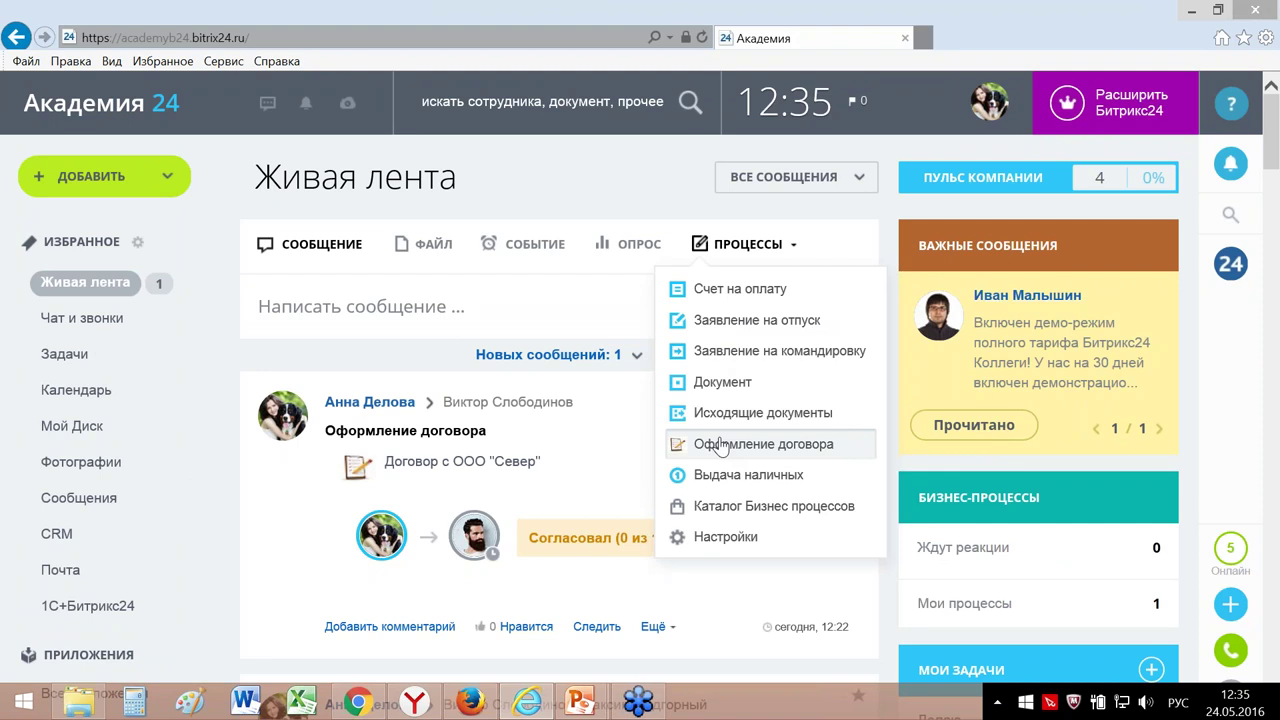
{"action": "left_click", "coordinate": [720, 446]}
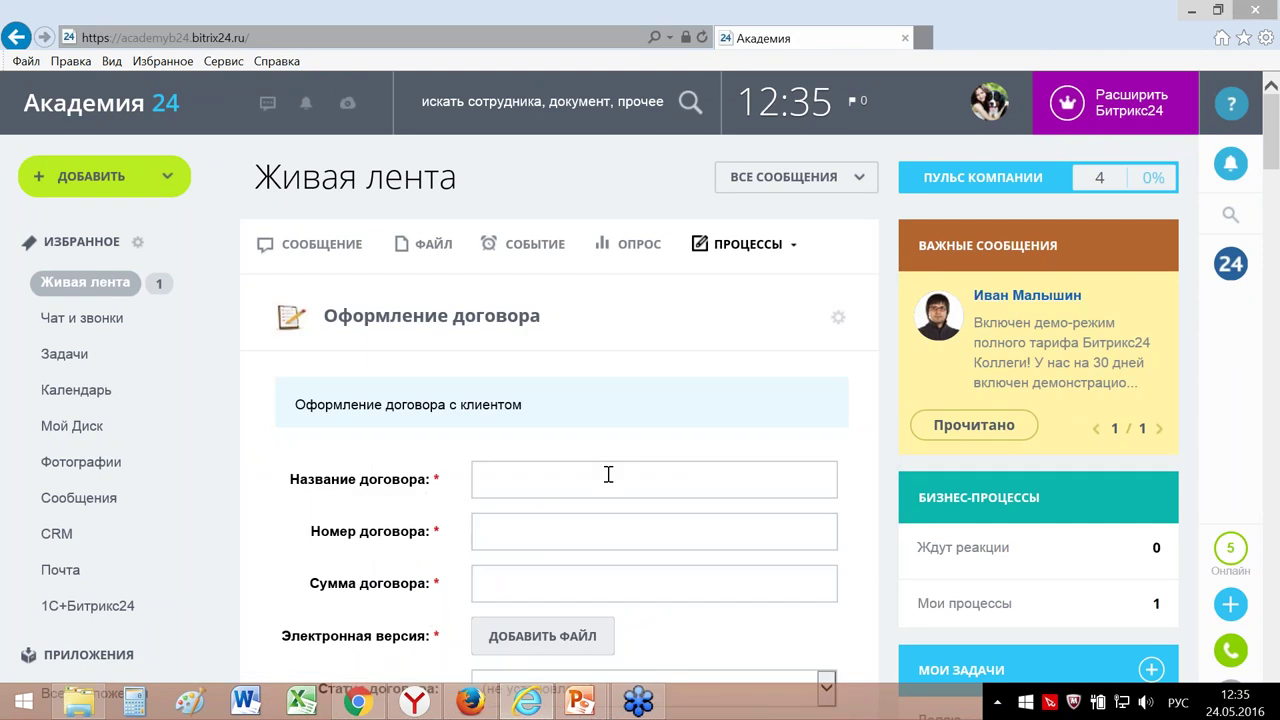
{"action": "scroll", "coordinate": [608, 474], "scroll_direction": "down", "scroll_amount": 2}
{"action": "scroll", "coordinate": [665, 497], "scroll_direction": "down", "scroll_amount": 1}
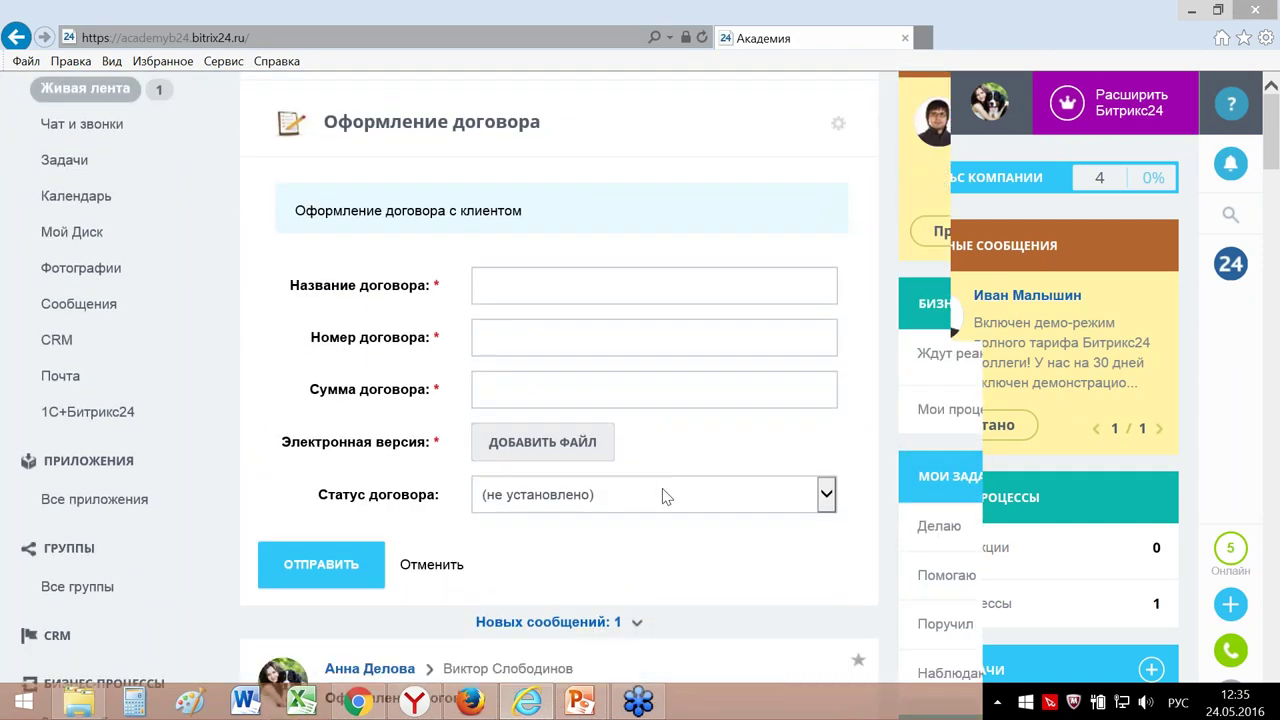
{"action": "left_click", "coordinate": [665, 497]}
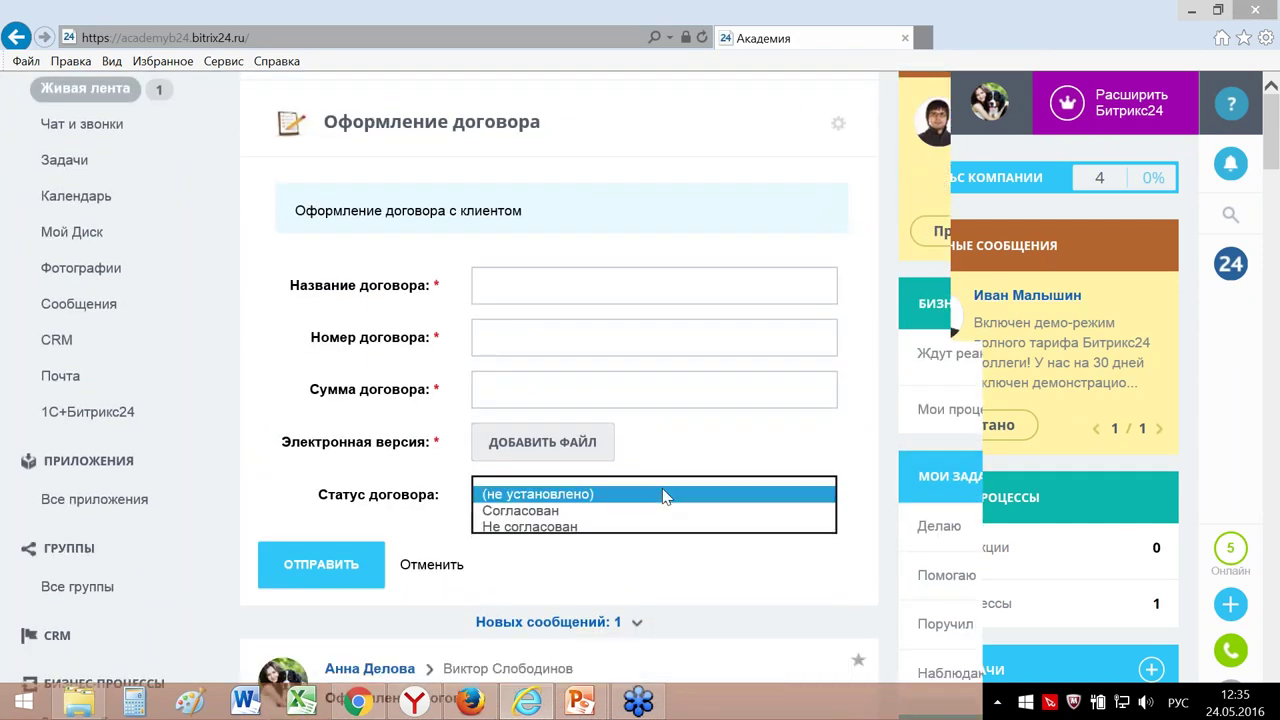
{"action": "left_click", "coordinate": [577, 514]}
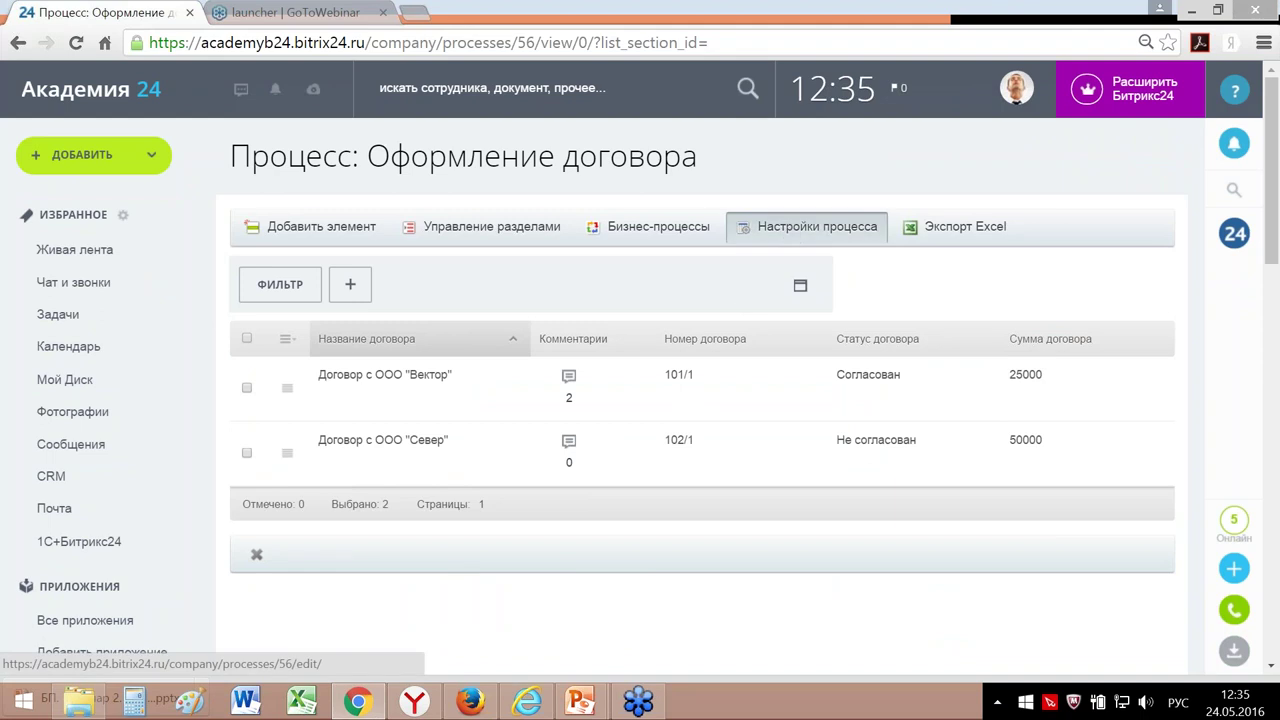
Step: Switch to Chrome, open the contract process field "Статус договора" for editing and try its options for display in the add and edit forms
{"action": "left_click", "coordinate": [817, 226]}
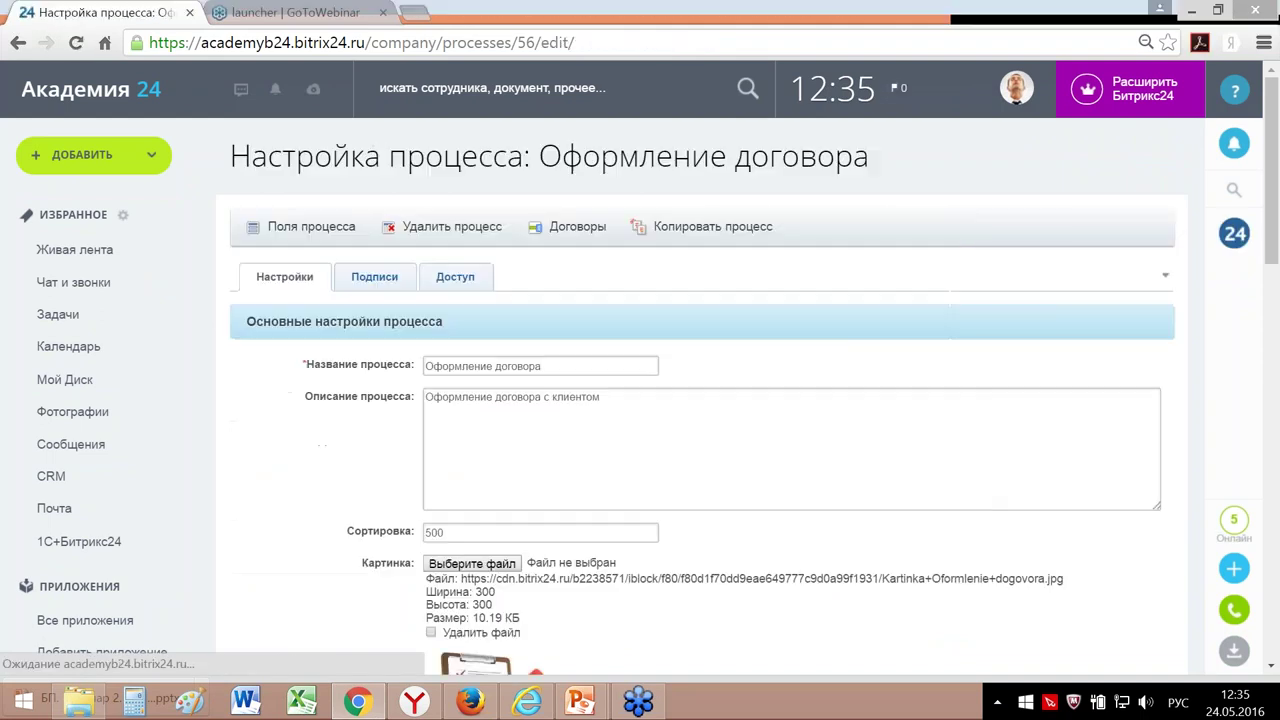
{"action": "left_click", "coordinate": [310, 227]}
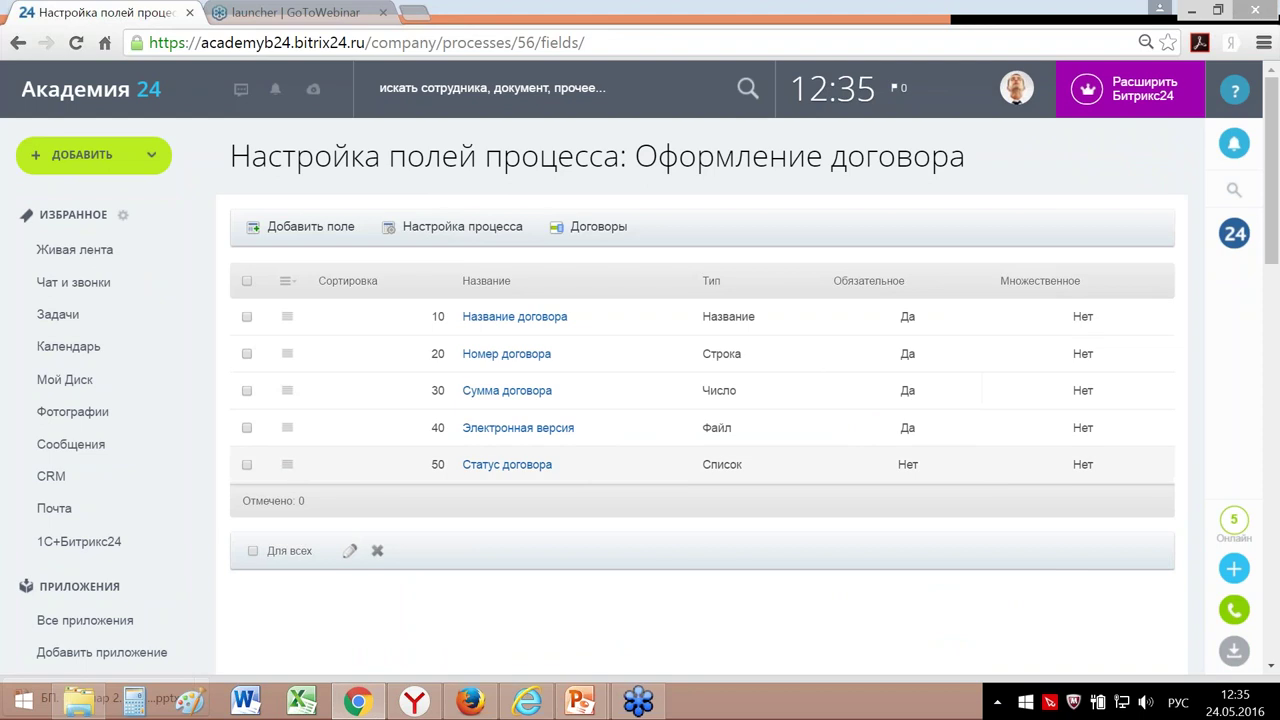
{"action": "left_click", "coordinate": [287, 466]}
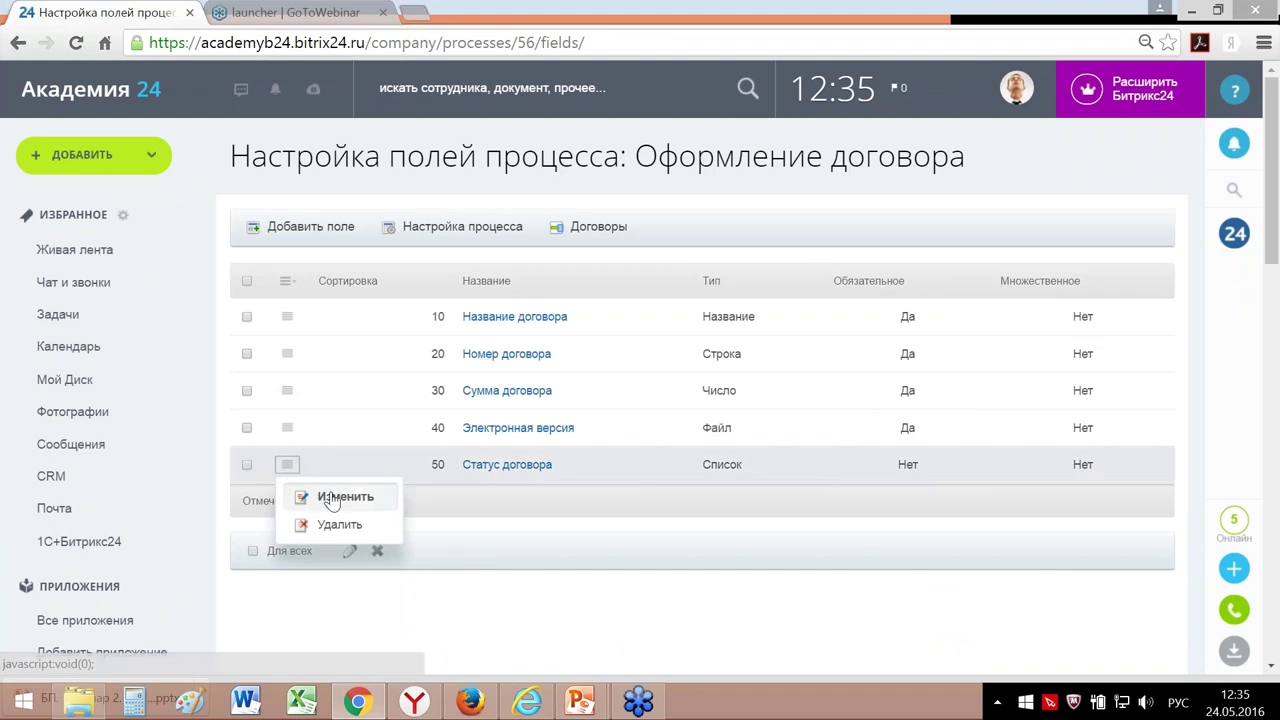
{"action": "left_click", "coordinate": [333, 495]}
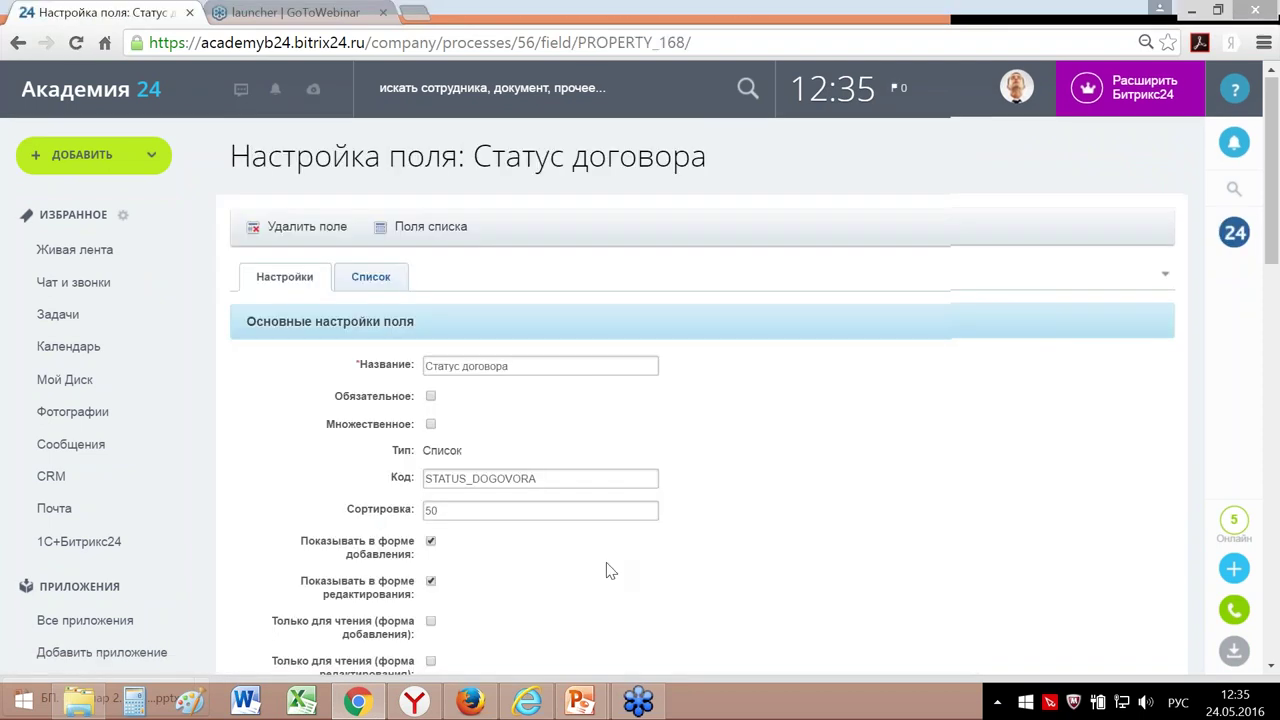
{"action": "scroll", "coordinate": [450, 482], "scroll_direction": "down", "scroll_amount": 1}
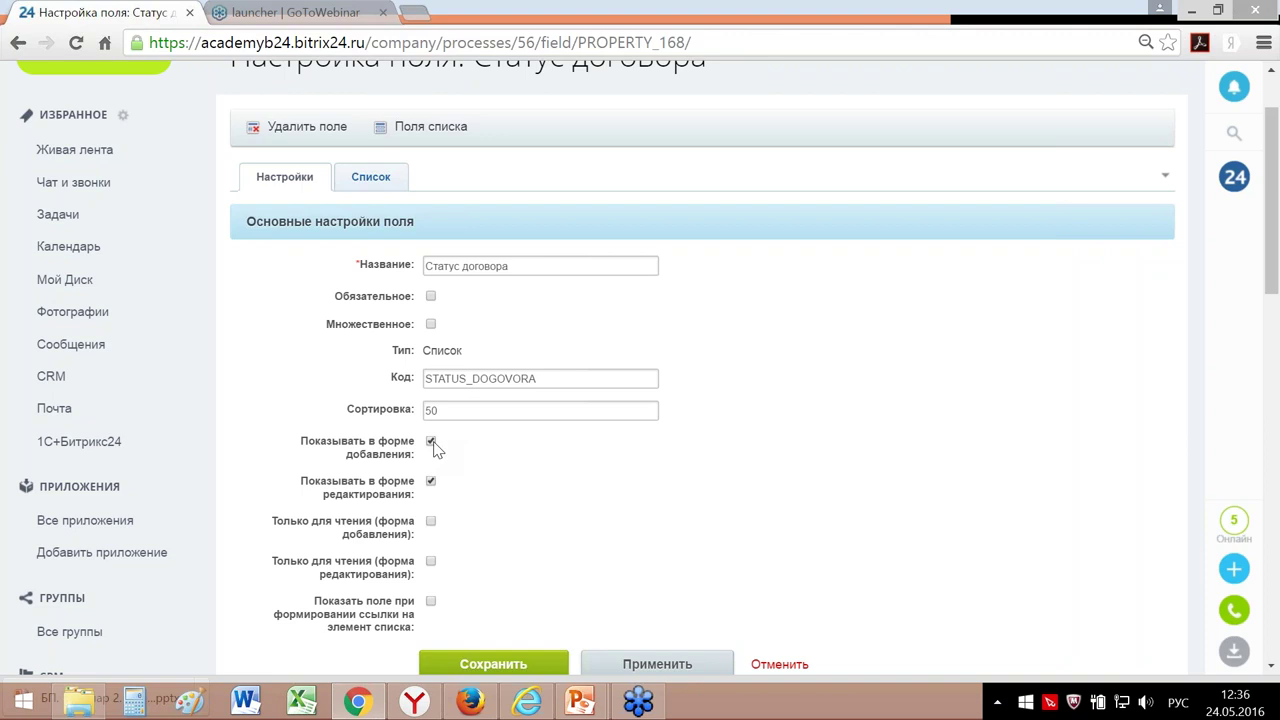
{"action": "left_click", "coordinate": [431, 442]}
{"action": "left_click", "coordinate": [431, 482]}
Step: Switch to Internet Explorer, leave the unsent process form and open the contract list of "Оформление договора" through "Процессы в ленте"
{"action": "left_click", "coordinate": [362, 703]}
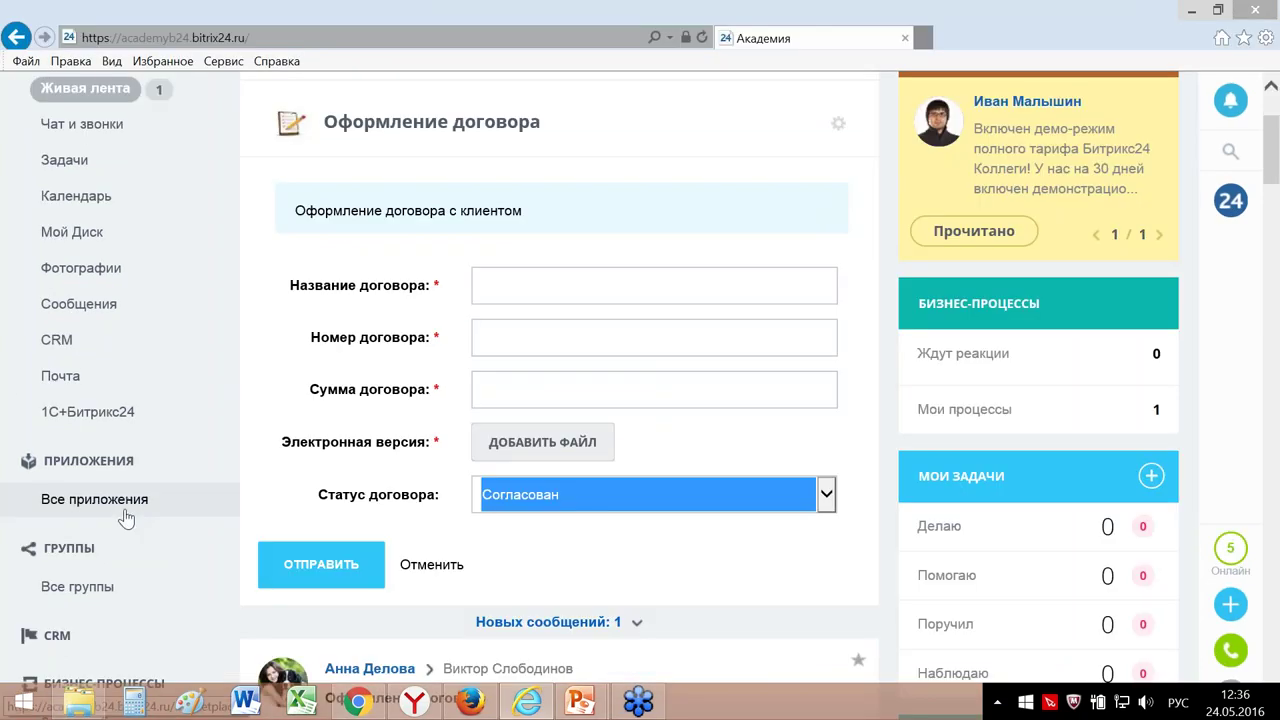
{"action": "scroll", "coordinate": [126, 517], "scroll_direction": "down", "scroll_amount": 4}
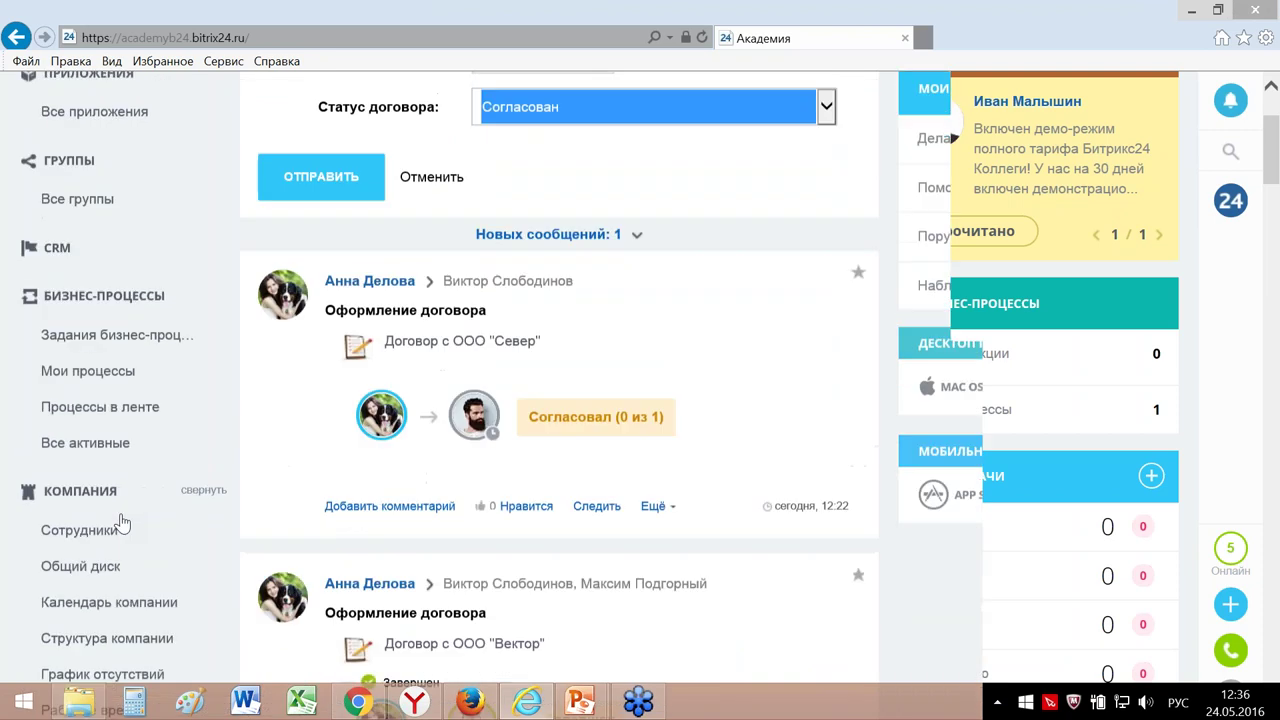
{"action": "left_click", "coordinate": [126, 410]}
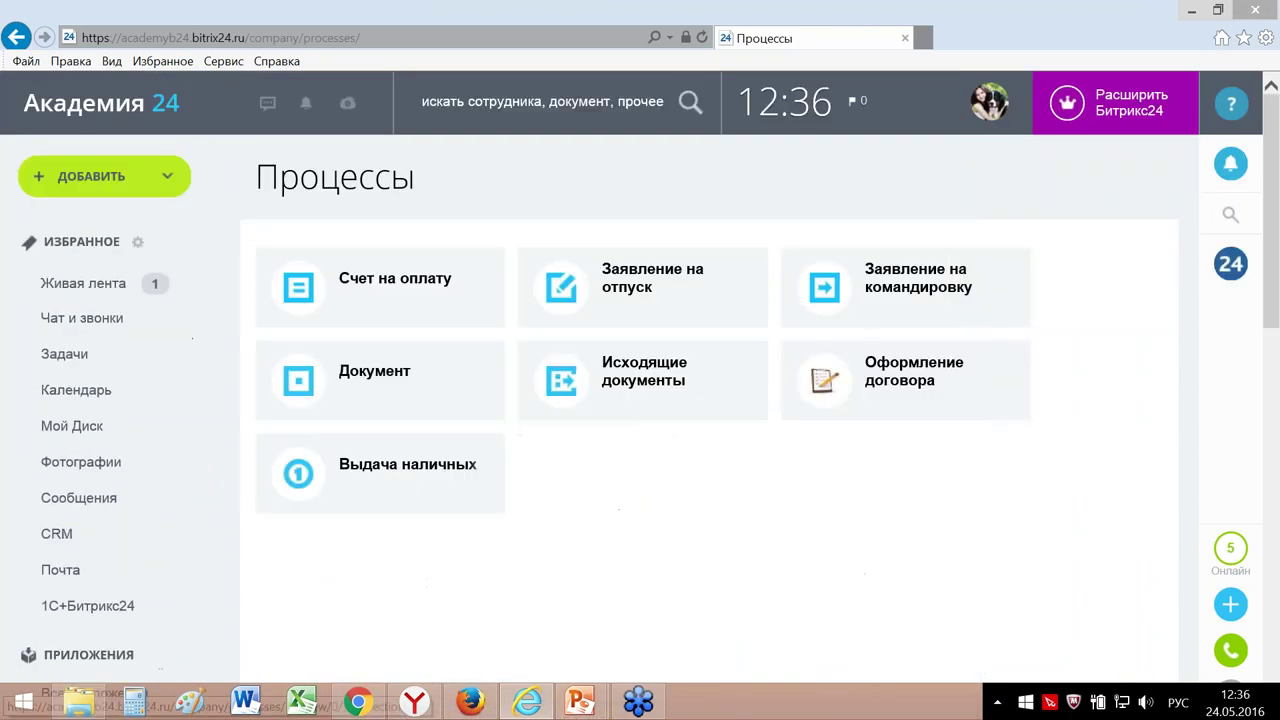
{"action": "left_click", "coordinate": [929, 379]}
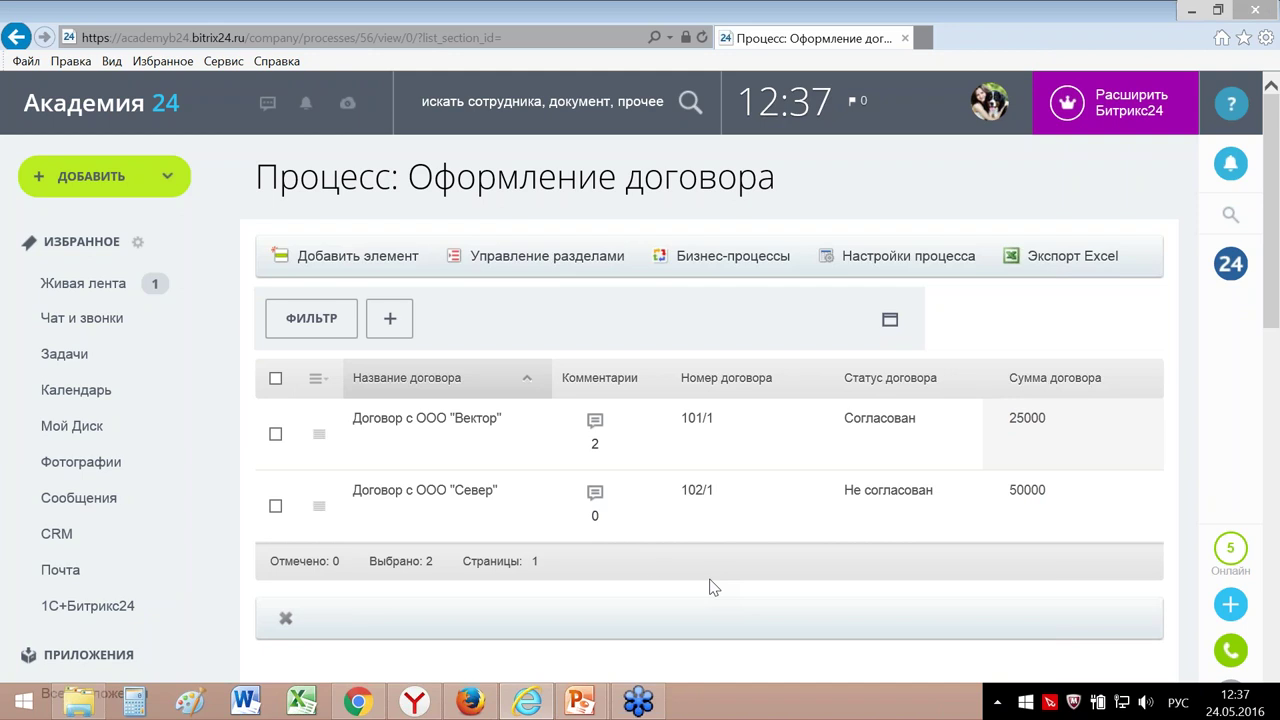
Step: Look at the employee's own tasks and return to the contract list of the "Оформление договора" process
{"action": "left_click", "coordinate": [60, 360]}
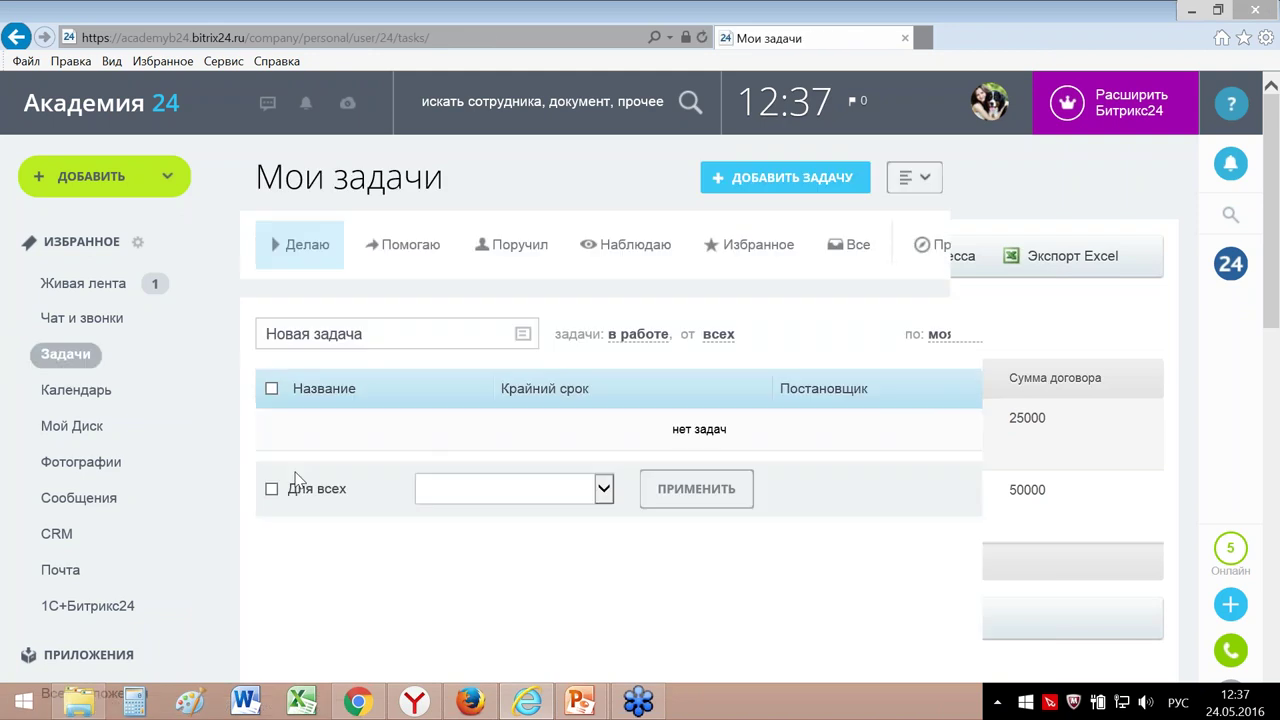
{"action": "scroll", "coordinate": [463, 519], "scroll_direction": "down", "scroll_amount": 5}
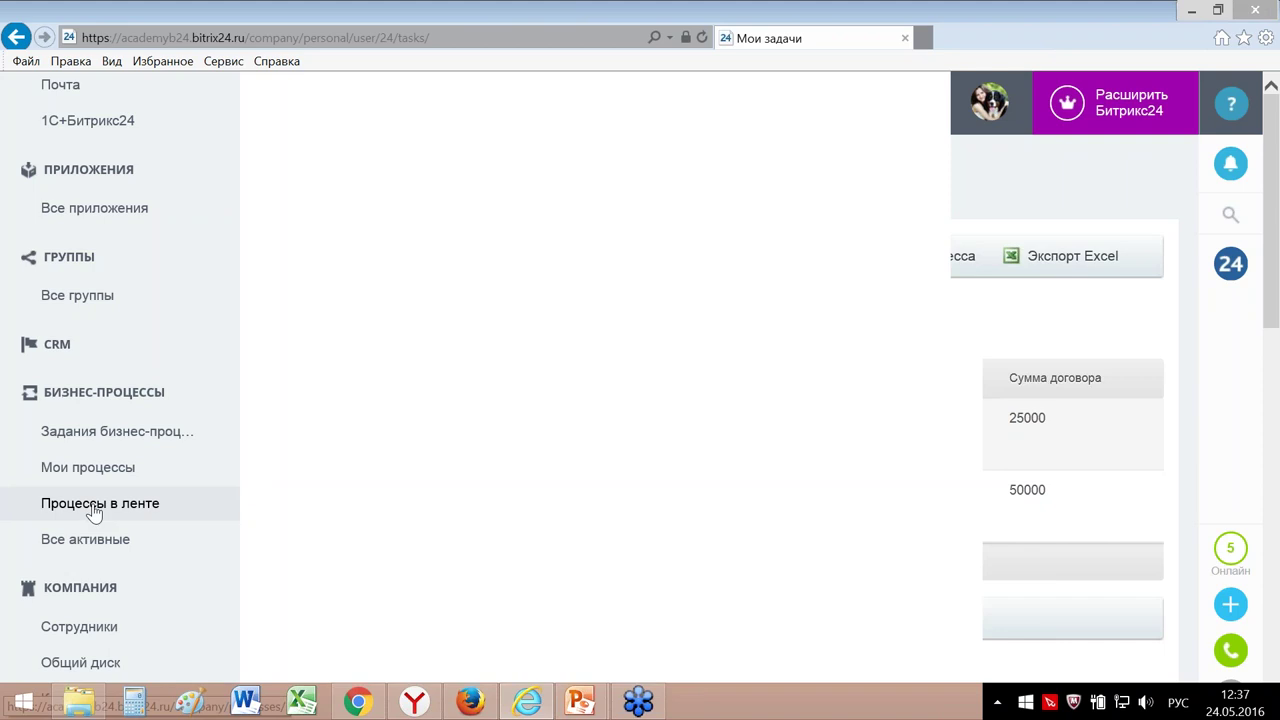
{"action": "left_click", "coordinate": [95, 505]}
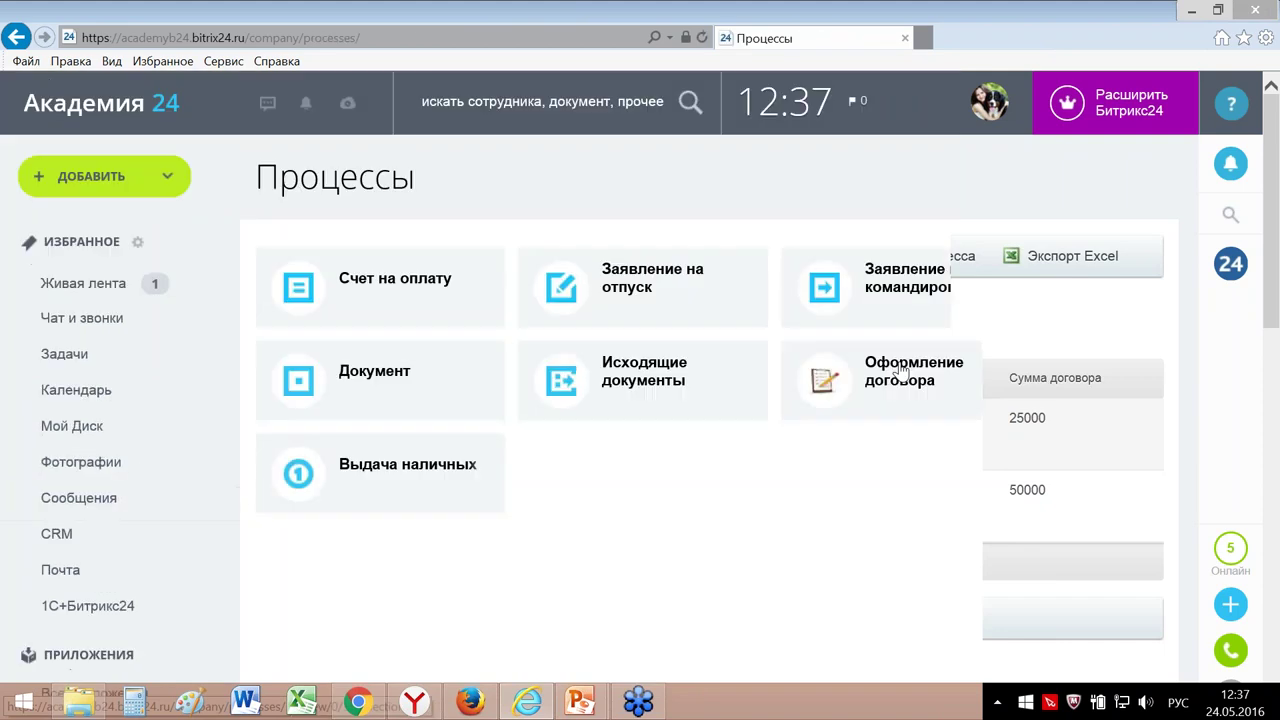
{"action": "left_click", "coordinate": [902, 372]}
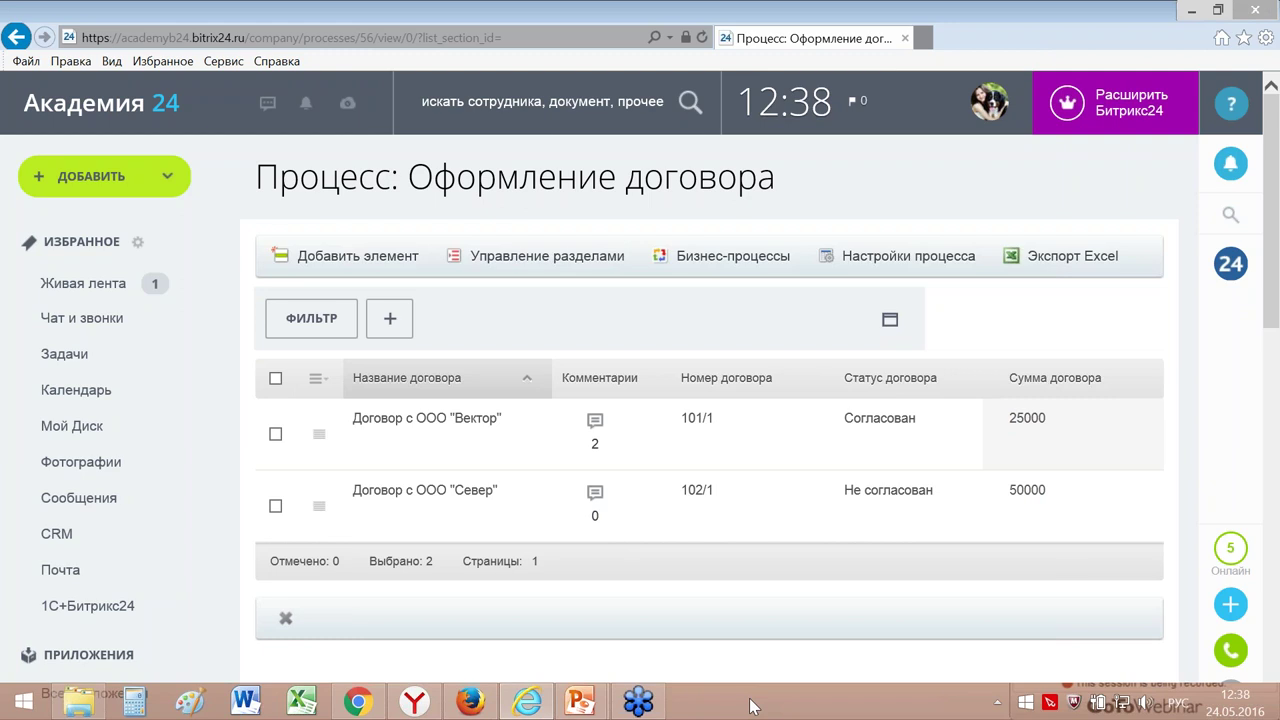
Step: Switch to the Chrome window with the lead template, leave the template without saving and open "Процессы в ленте"
{"action": "key", "text": "alt+Tab"}
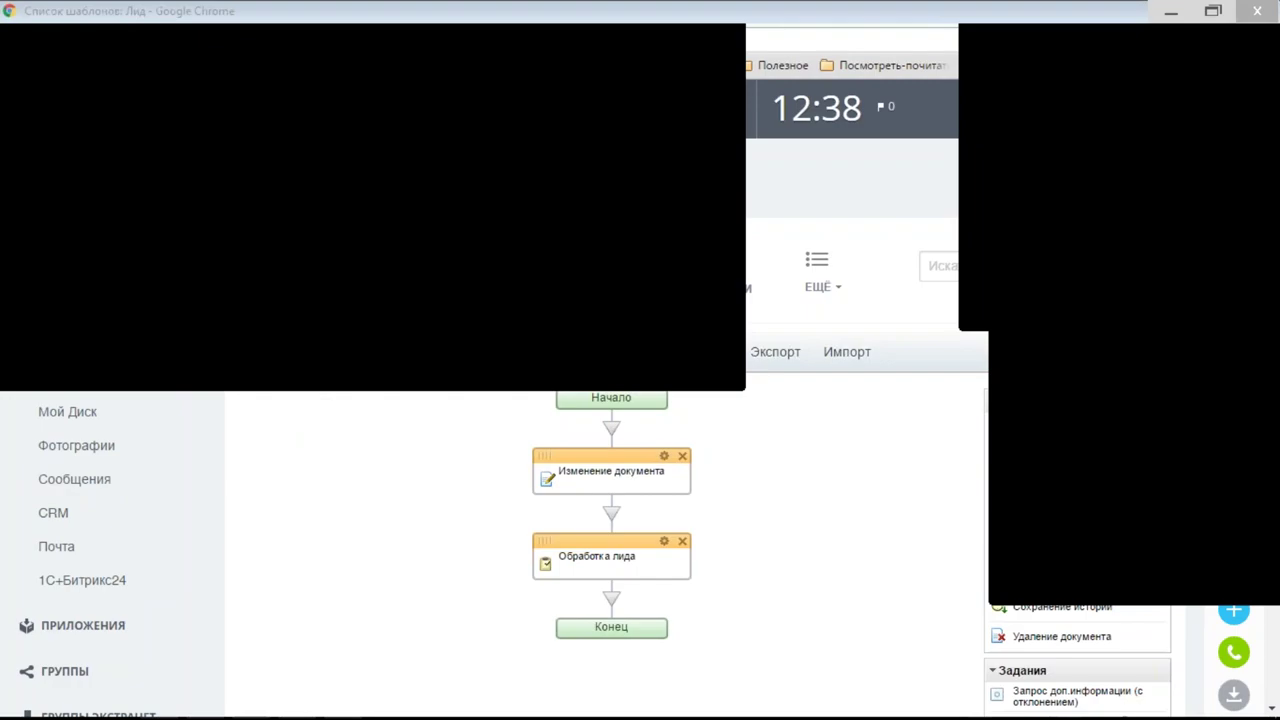
{"action": "left_click", "coordinate": [311, 708]}
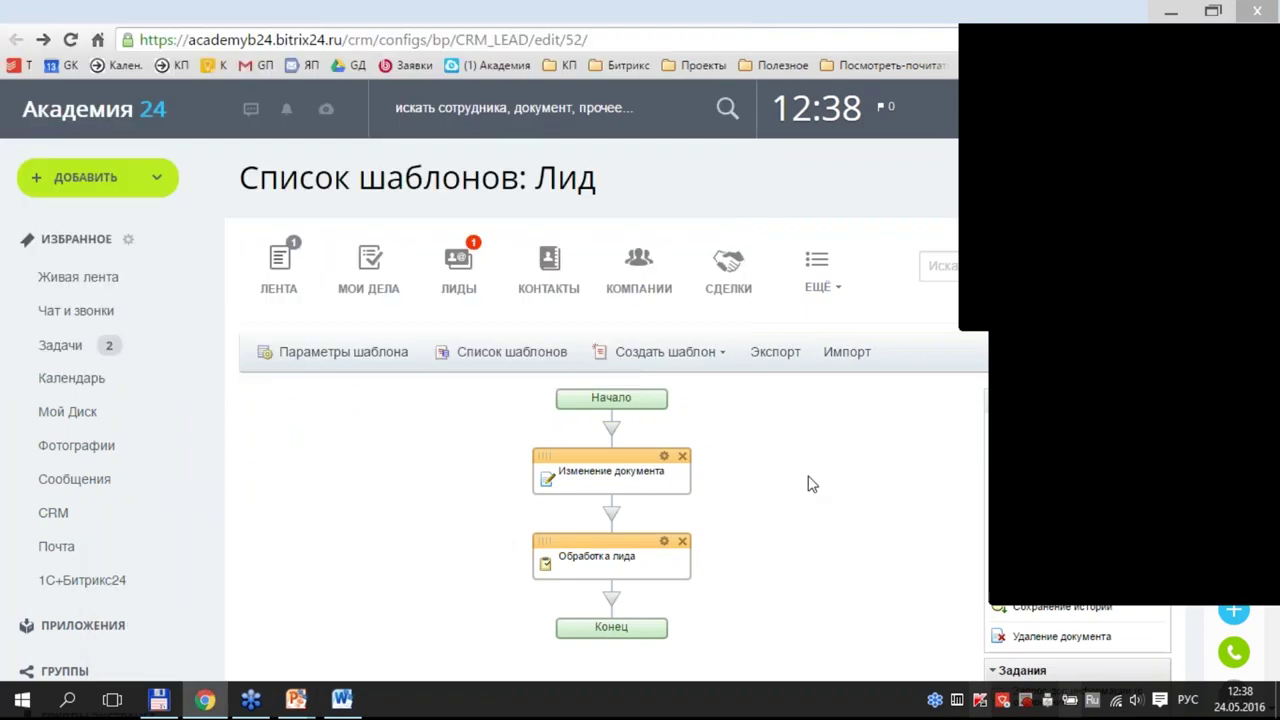
{"action": "scroll", "coordinate": [120, 500], "scroll_direction": "down", "scroll_amount": 5}
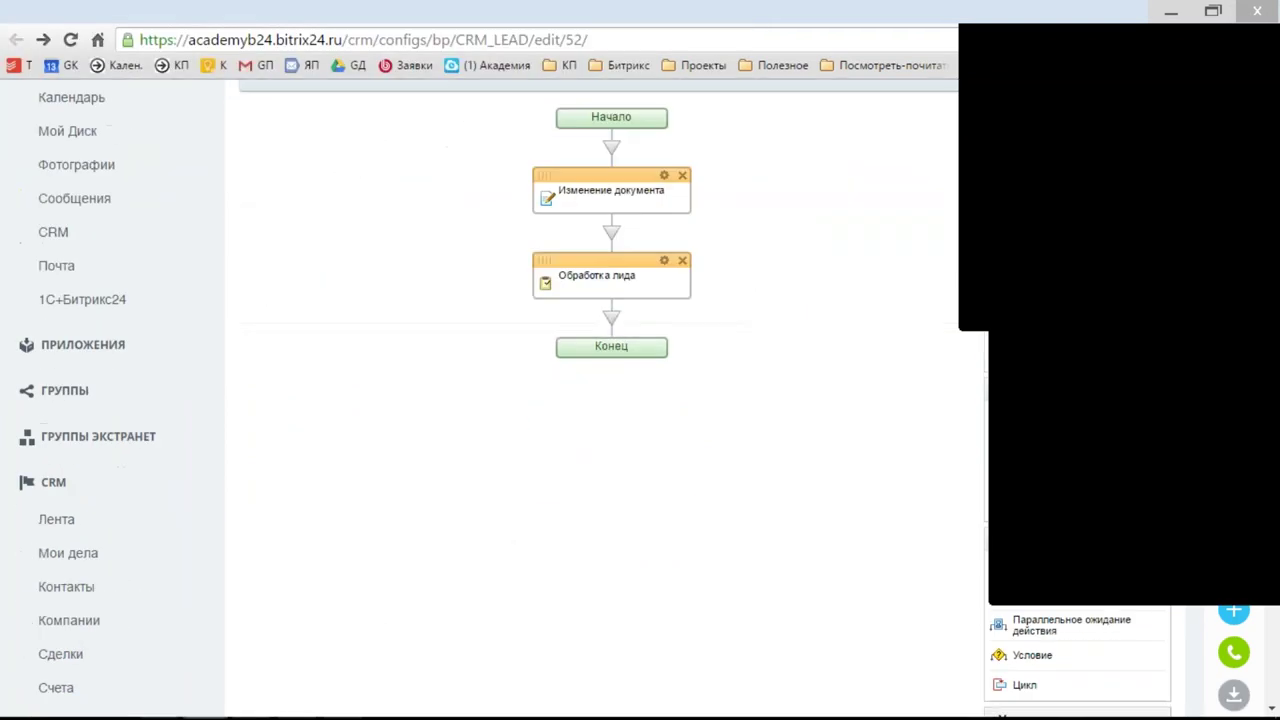
{"action": "scroll", "coordinate": [114, 414], "scroll_direction": "up", "scroll_amount": 3}
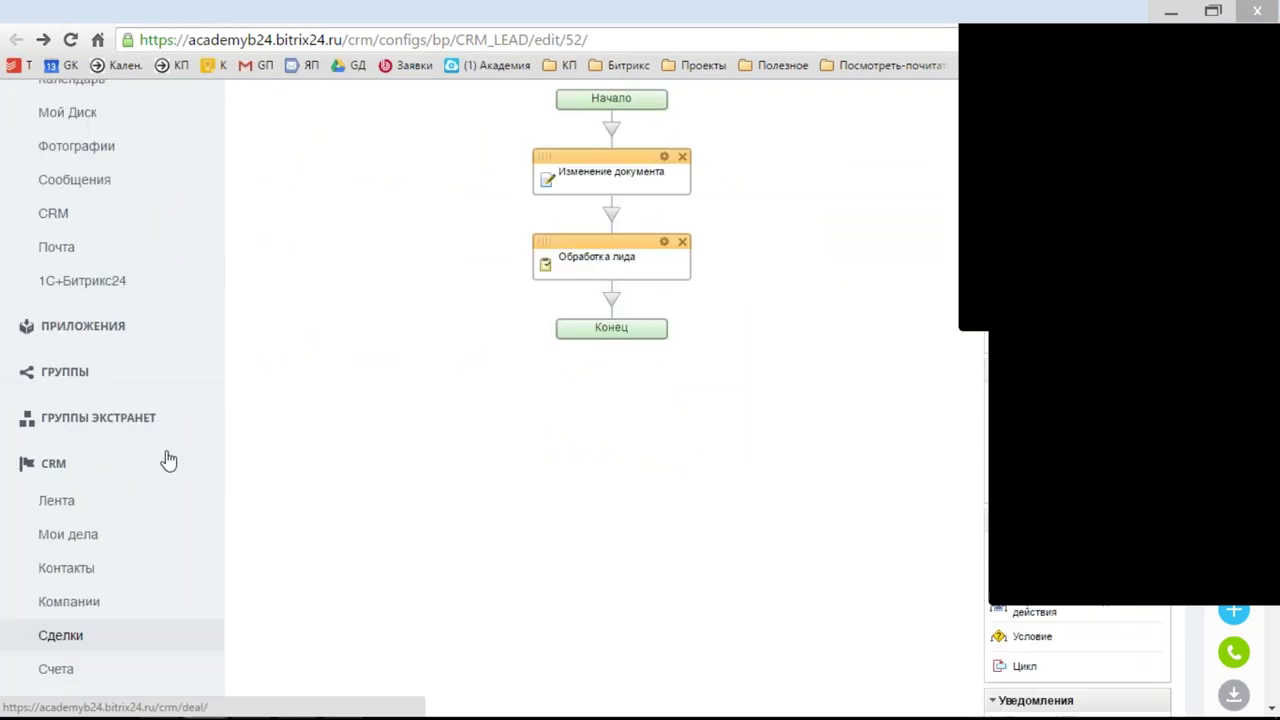
{"action": "scroll", "coordinate": [166, 457], "scroll_direction": "down", "scroll_amount": 4}
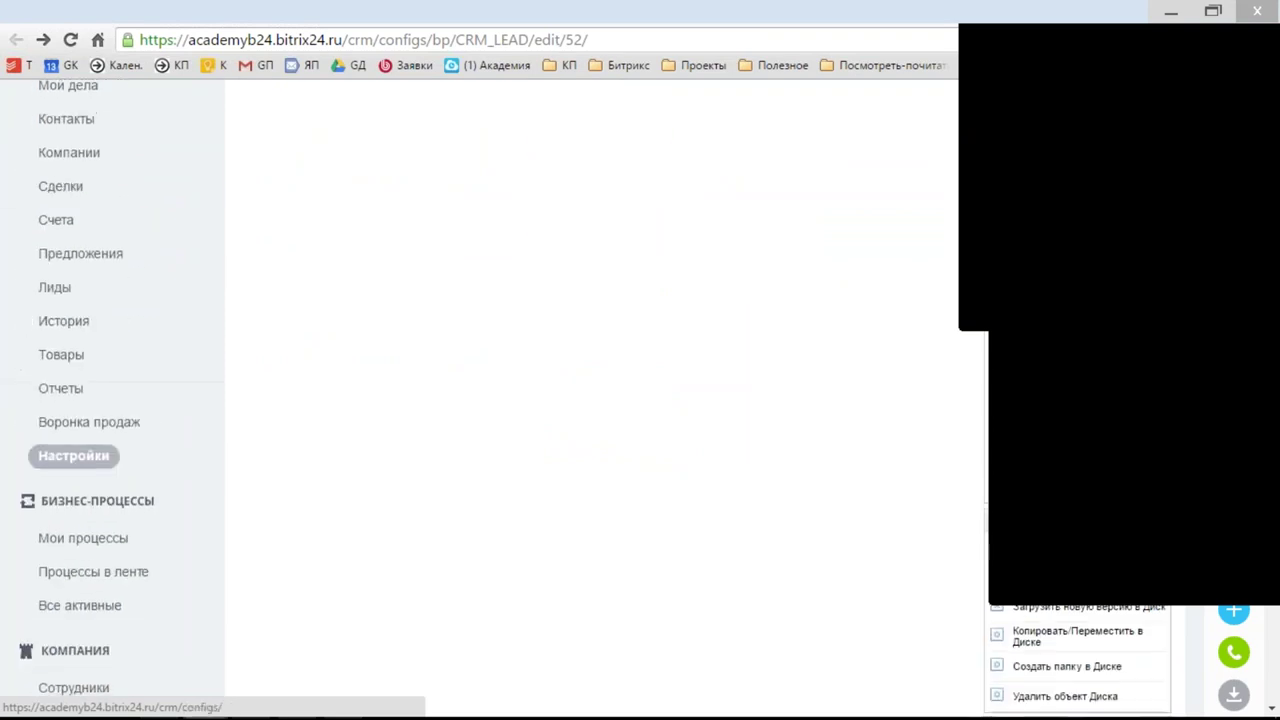
{"action": "left_click", "coordinate": [125, 578]}
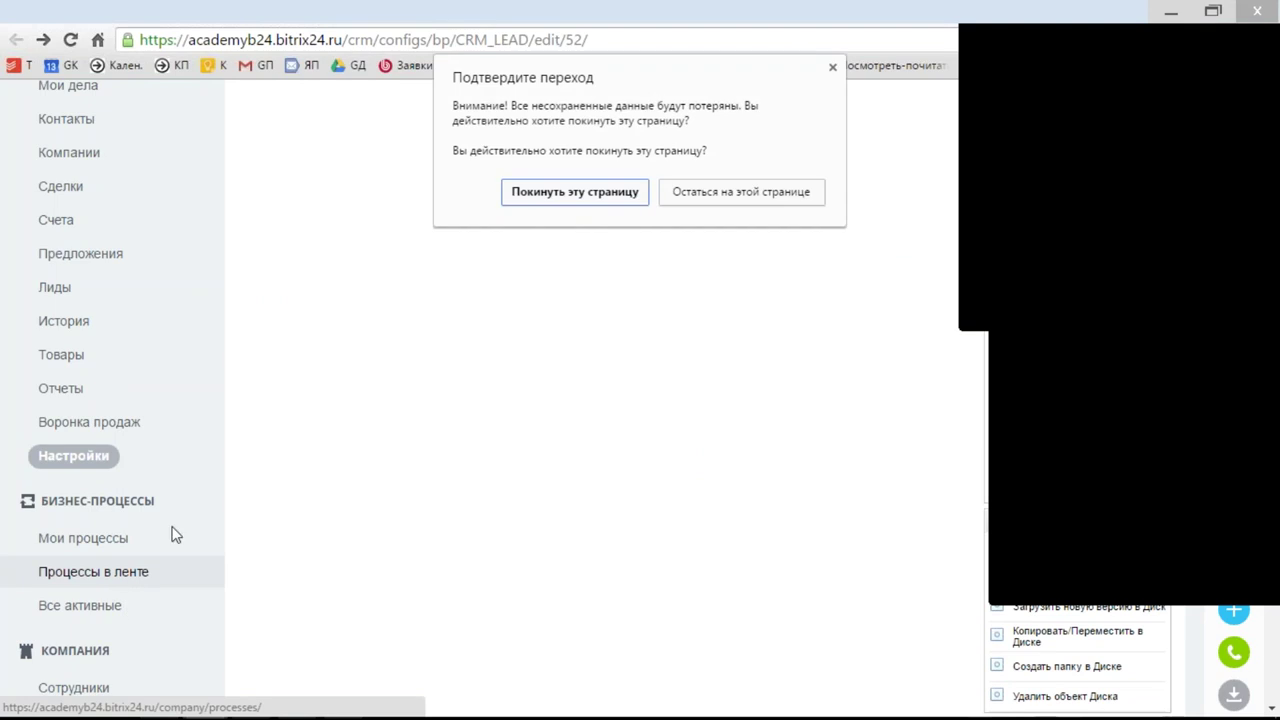
{"action": "left_click", "coordinate": [580, 190]}
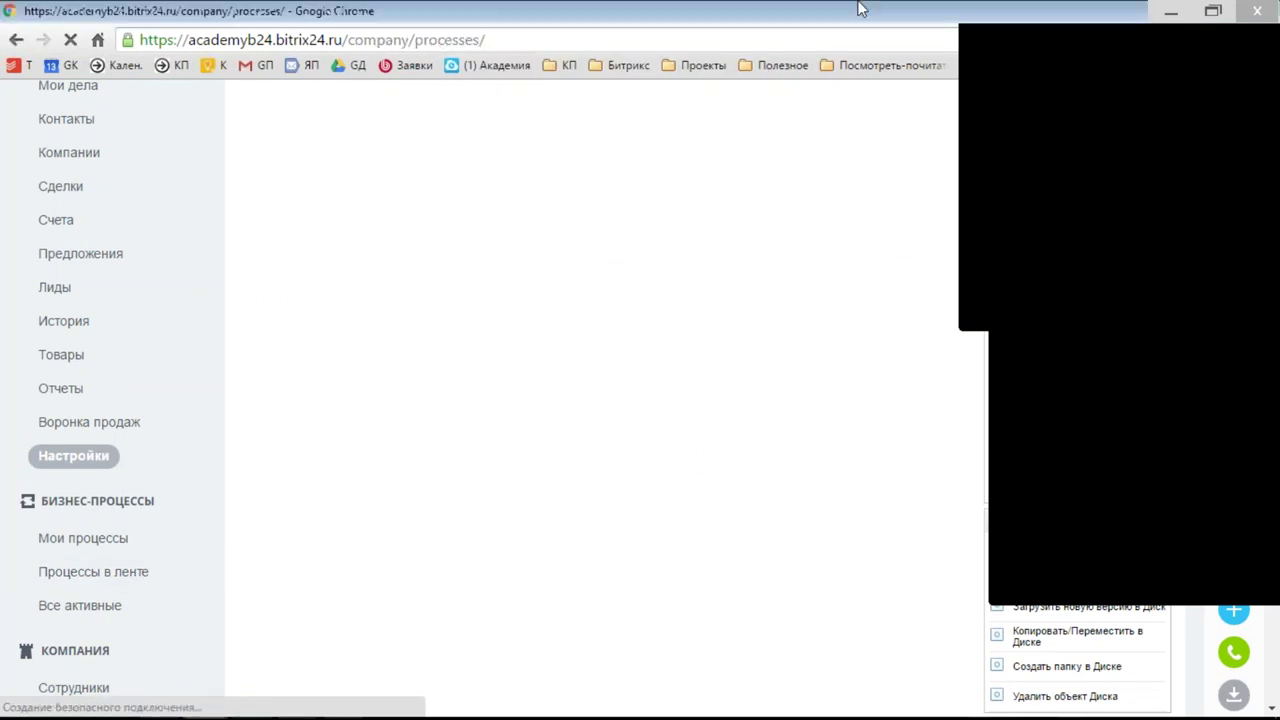
Step: Look through the available processes, open "Оформление договора" and show its list of business process templates
{"action": "scroll", "coordinate": [646, 601], "scroll_direction": "down", "scroll_amount": 4}
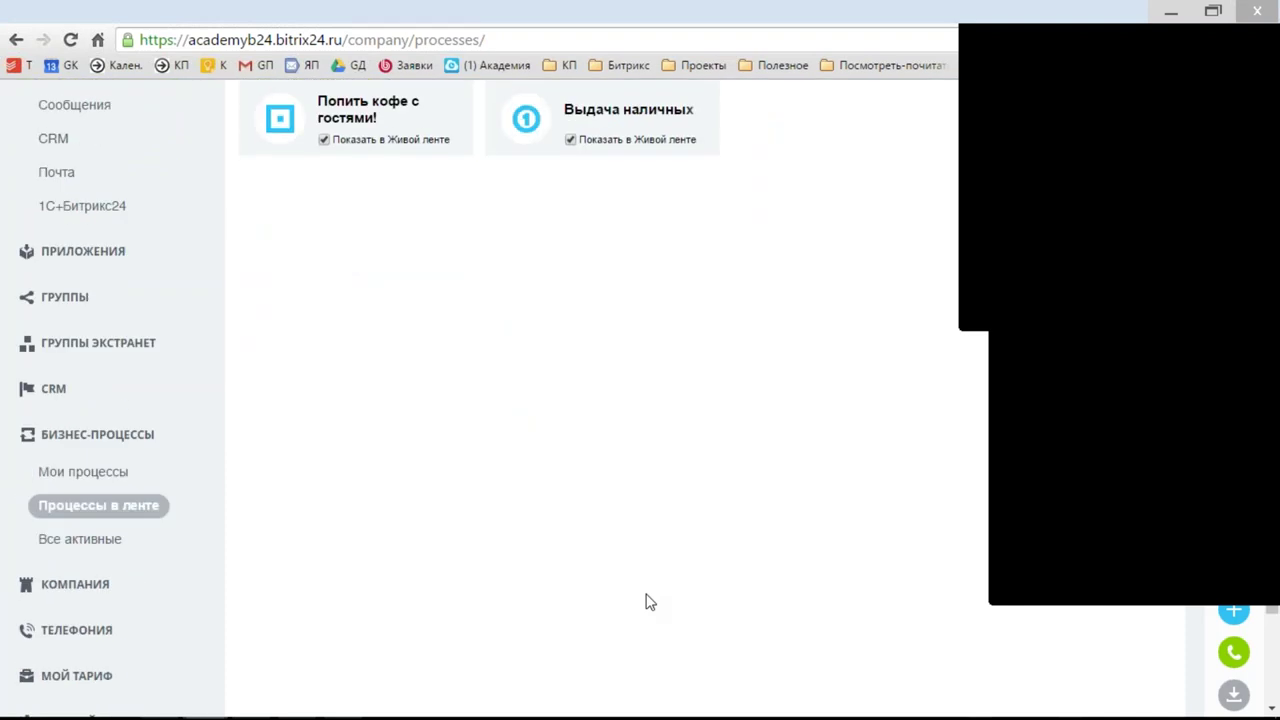
{"action": "scroll", "coordinate": [646, 601], "scroll_direction": "up", "scroll_amount": 4}
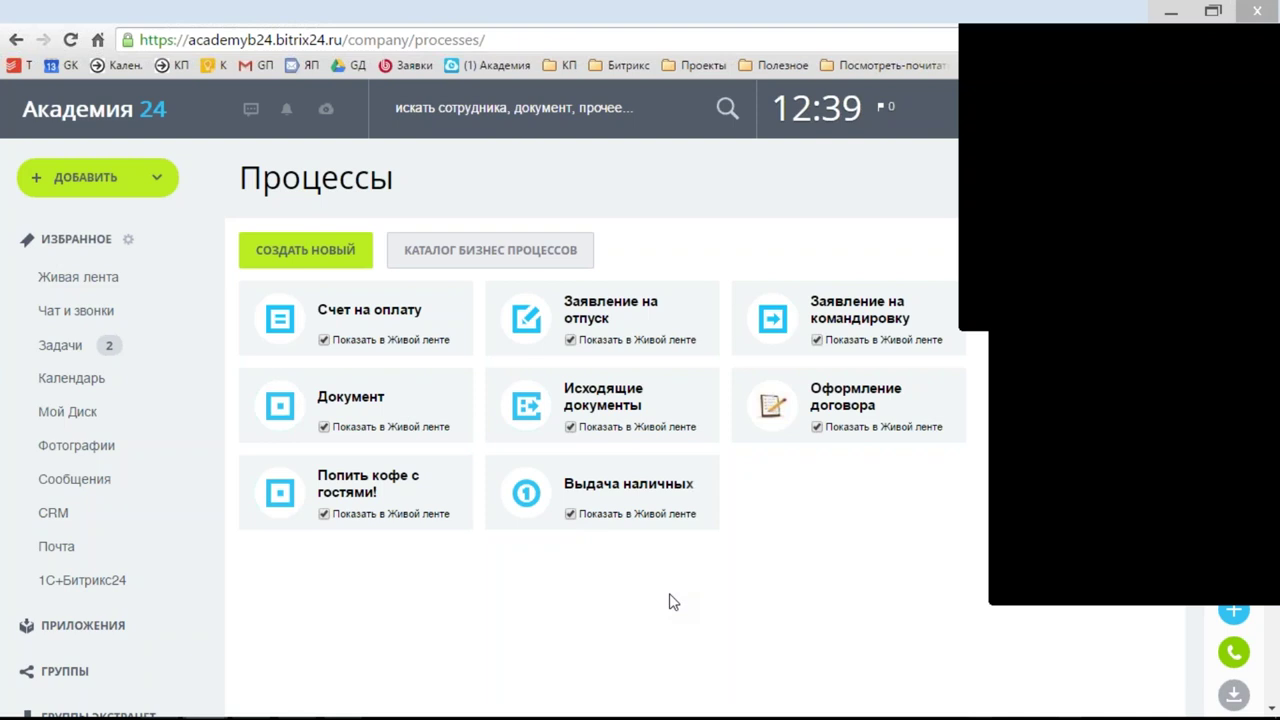
{"action": "scroll", "coordinate": [660, 600], "scroll_direction": "down", "scroll_amount": 2}
{"action": "scroll", "coordinate": [683, 594], "scroll_direction": "up", "scroll_amount": 2}
{"action": "left_click", "coordinate": [852, 408]}
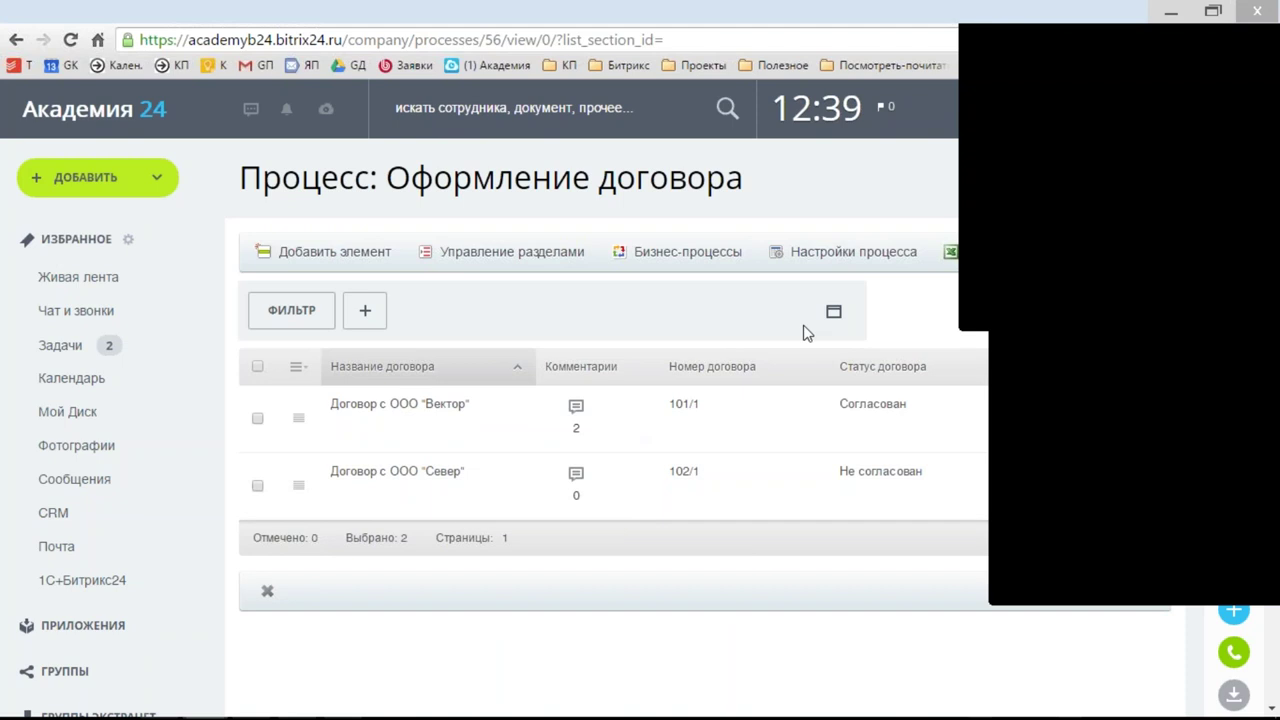
{"action": "left_click", "coordinate": [670, 258]}
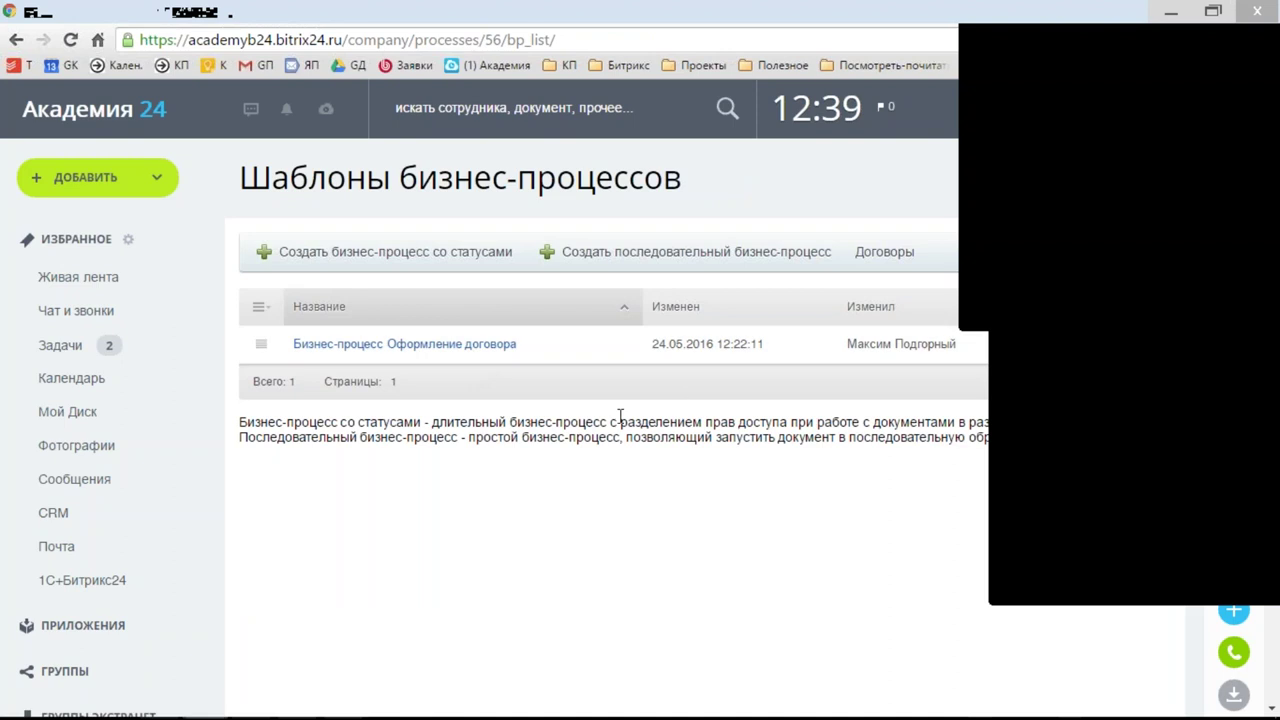
Step: Return to the running PowerPoint slide show and advance from "Дополнительные действия" to the slide "Итог вебинара"
{"action": "key", "text": "super"}
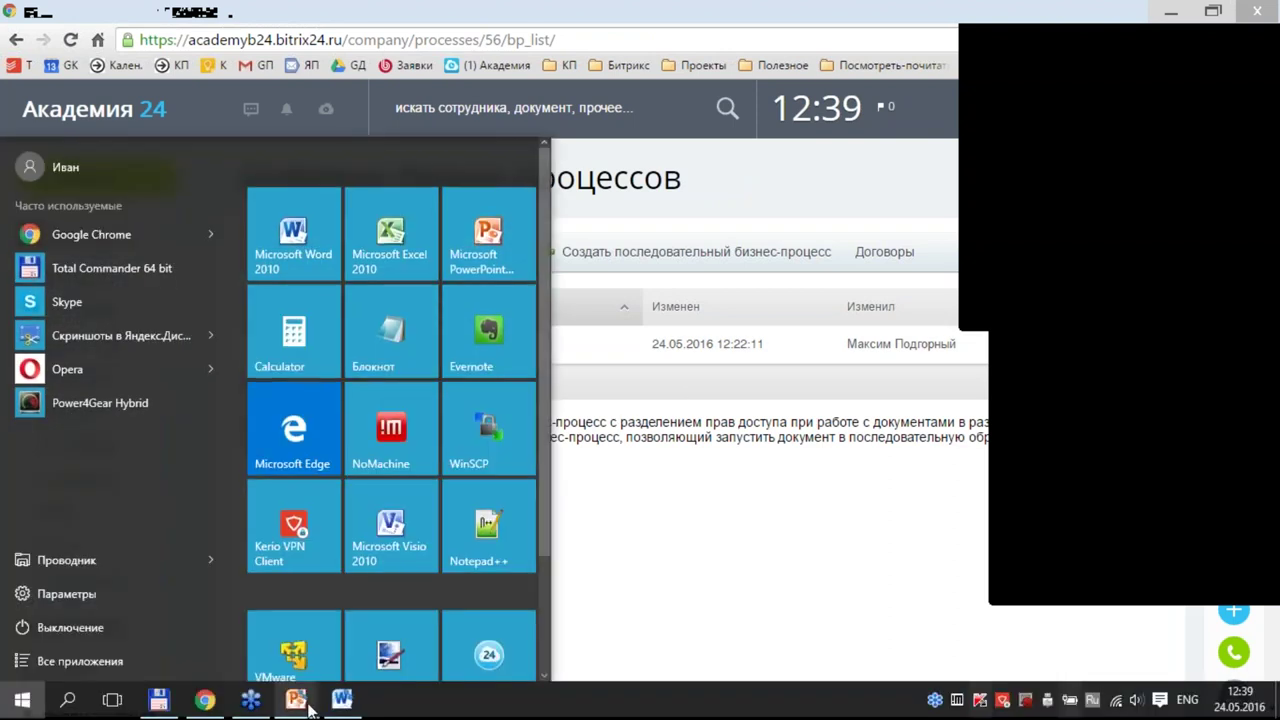
{"action": "mouse_move", "coordinate": [322, 700]}
{"action": "left_click", "coordinate": [359, 650]}
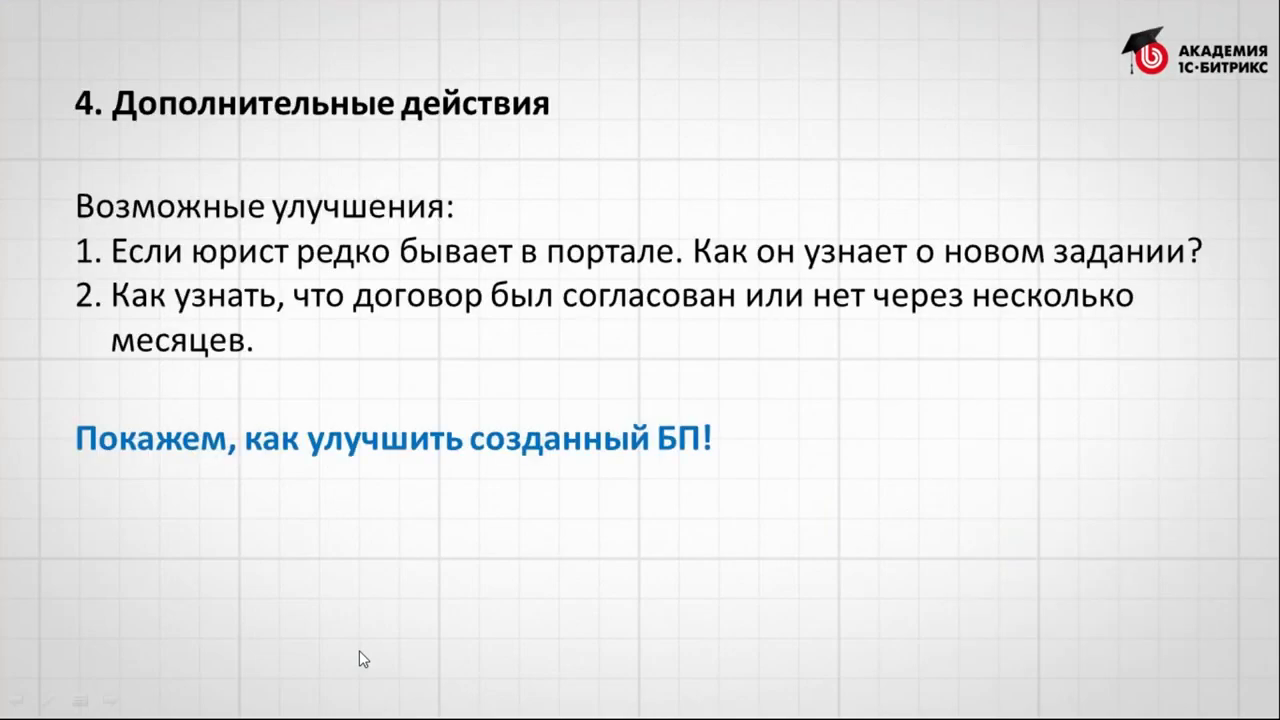
{"action": "key", "text": "Right"}
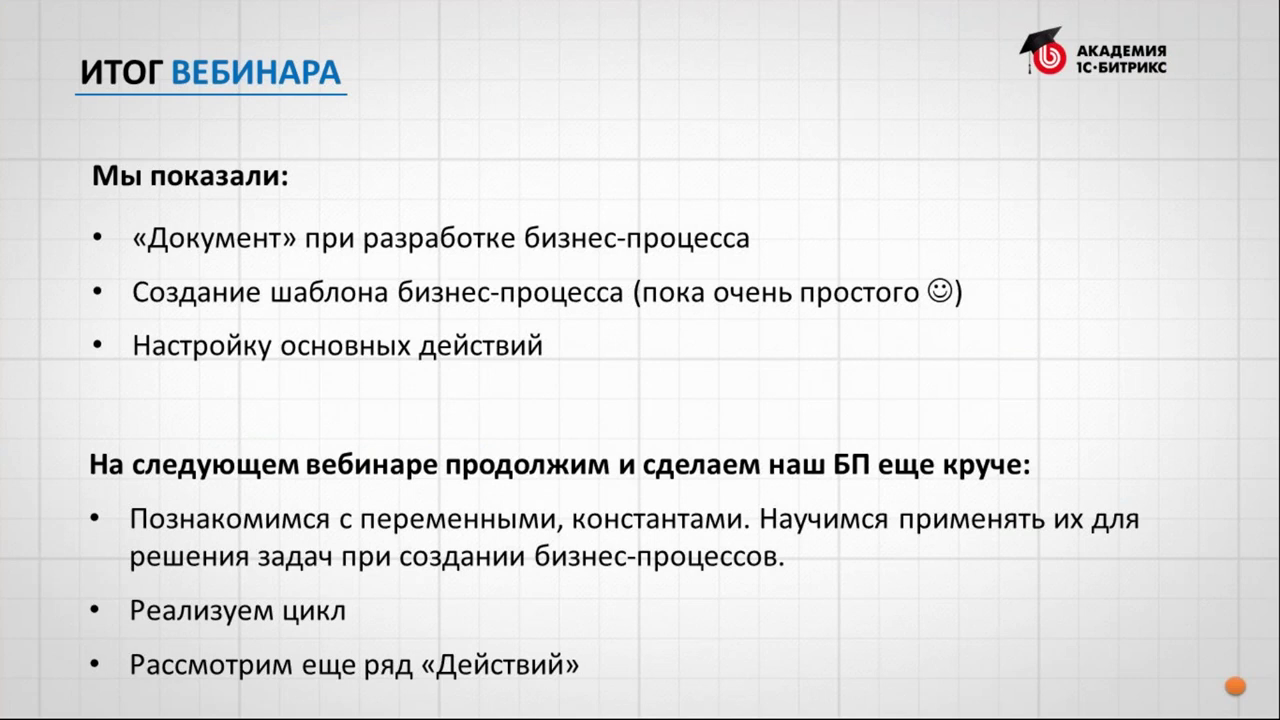